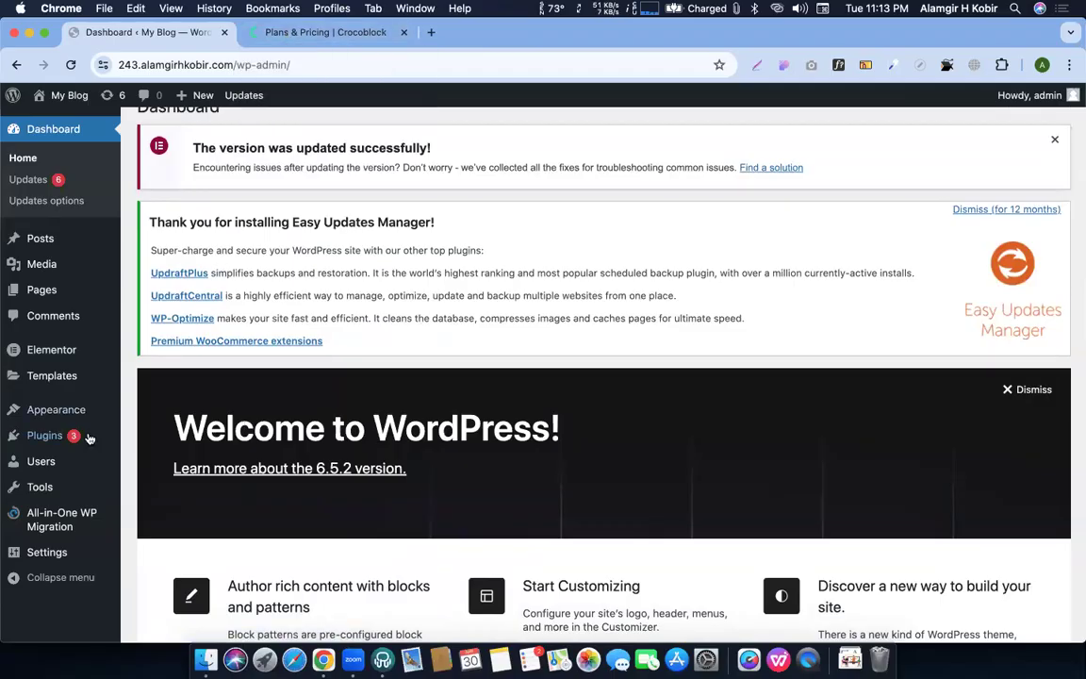
# Open the Installed Plugins list and scroll through it
pyautogui.click(47, 435)
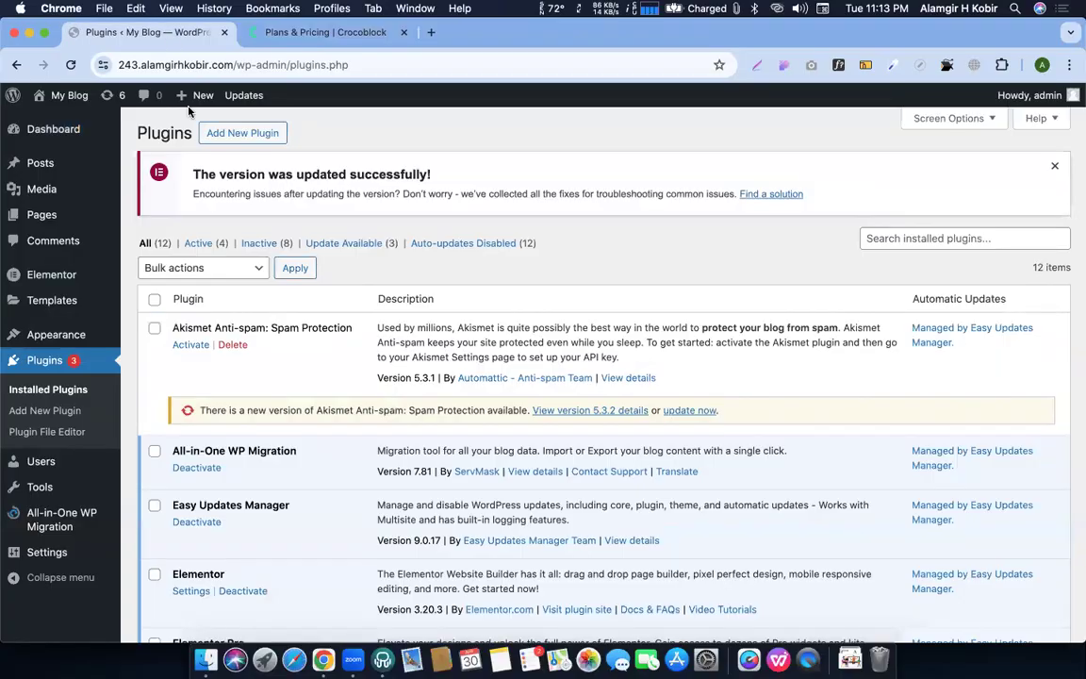
pyautogui.scroll(-10, 314, 397)
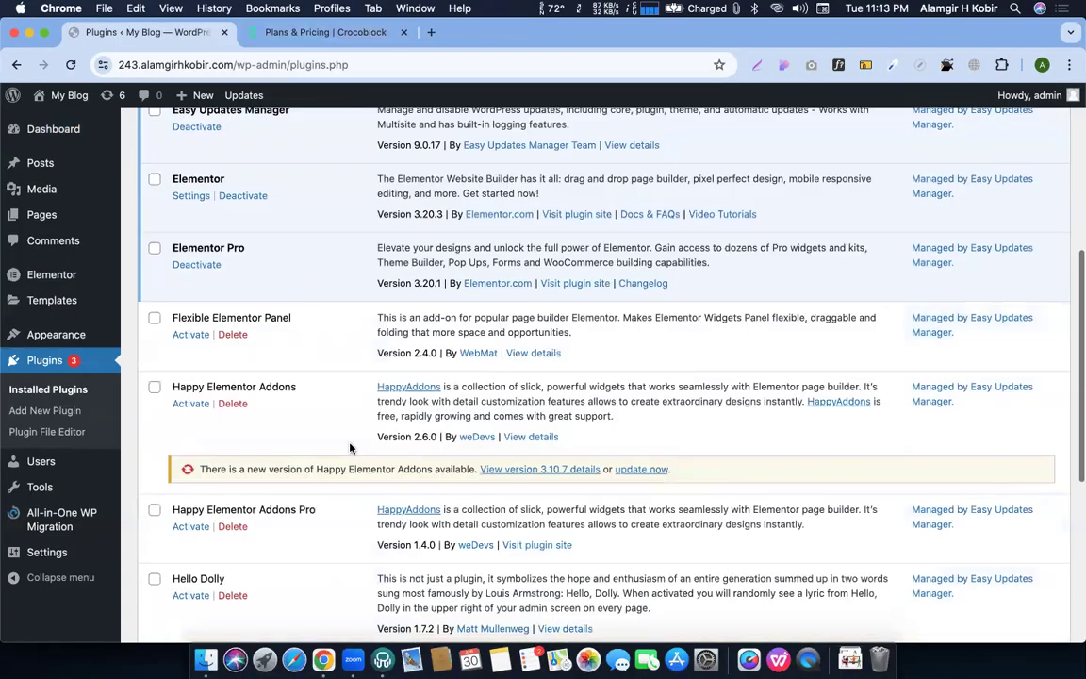
pyautogui.scroll(-2, 332, 385)
pyautogui.scroll(5, 282, 283)
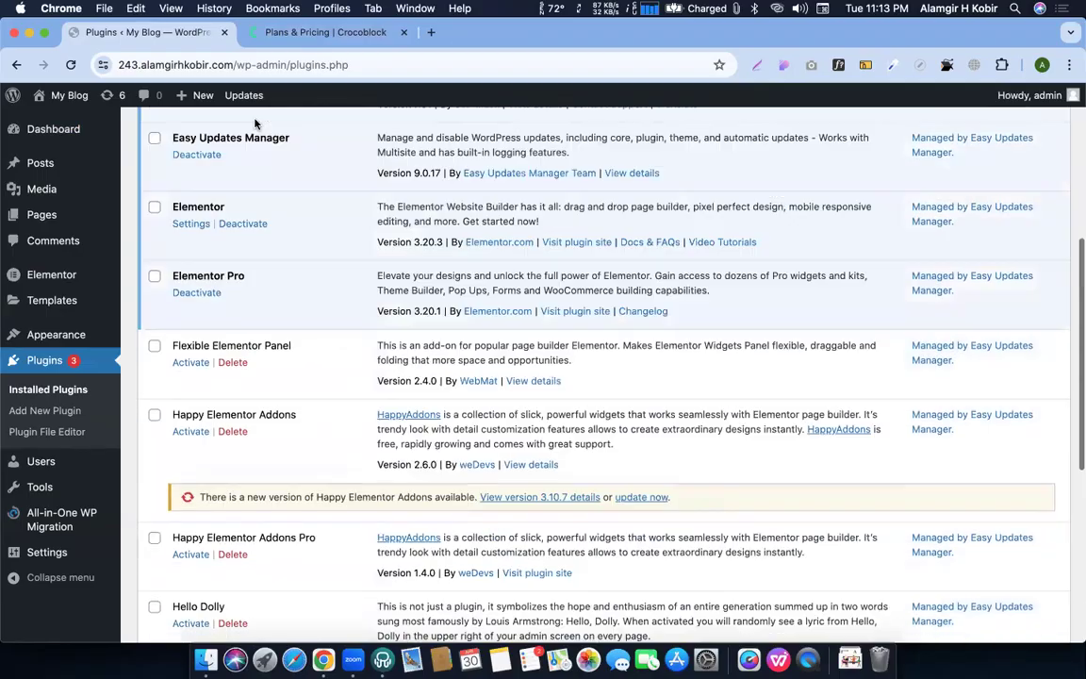
# Glance at the Crocoblock Products menu, then return to the plugins list and highlight Elementor Pro
pyautogui.hotkey('ctrl', 'Tab')
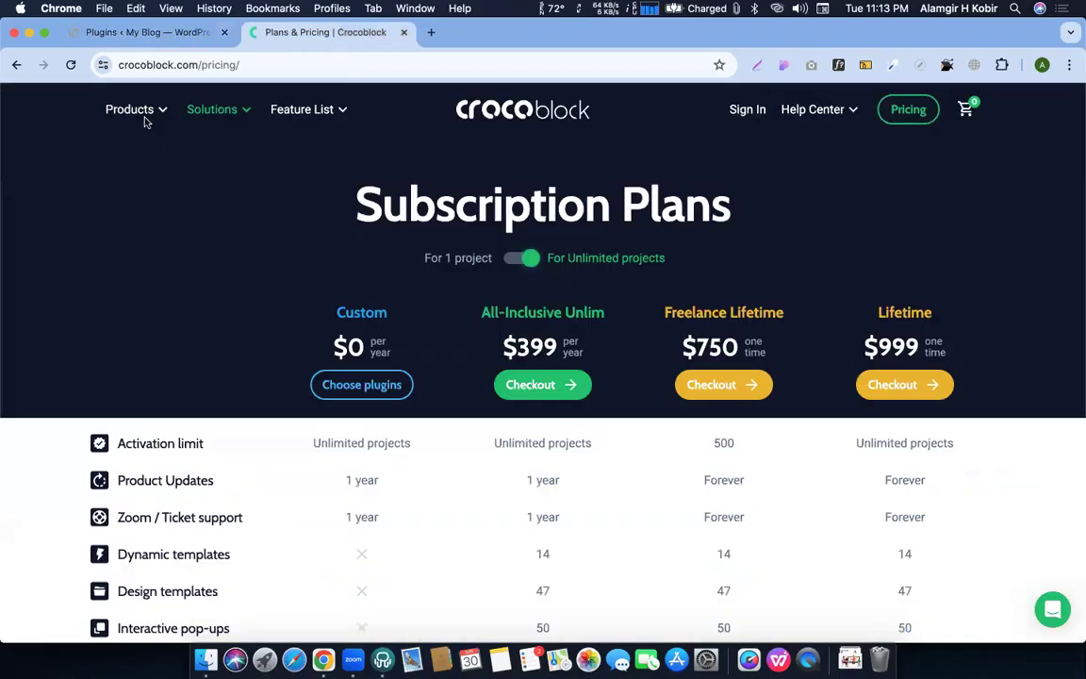
pyautogui.moveTo(132, 109)
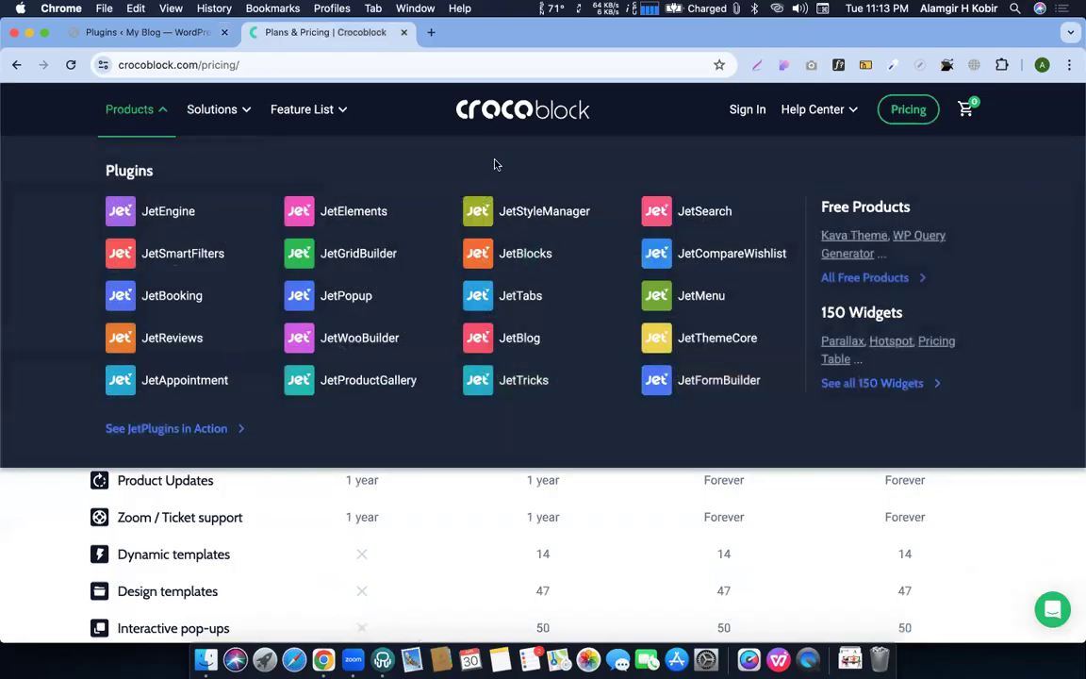
pyautogui.click(142, 32)
pyautogui.moveTo(171, 276); pyautogui.dragTo(273, 288)
pyautogui.click(274, 289)
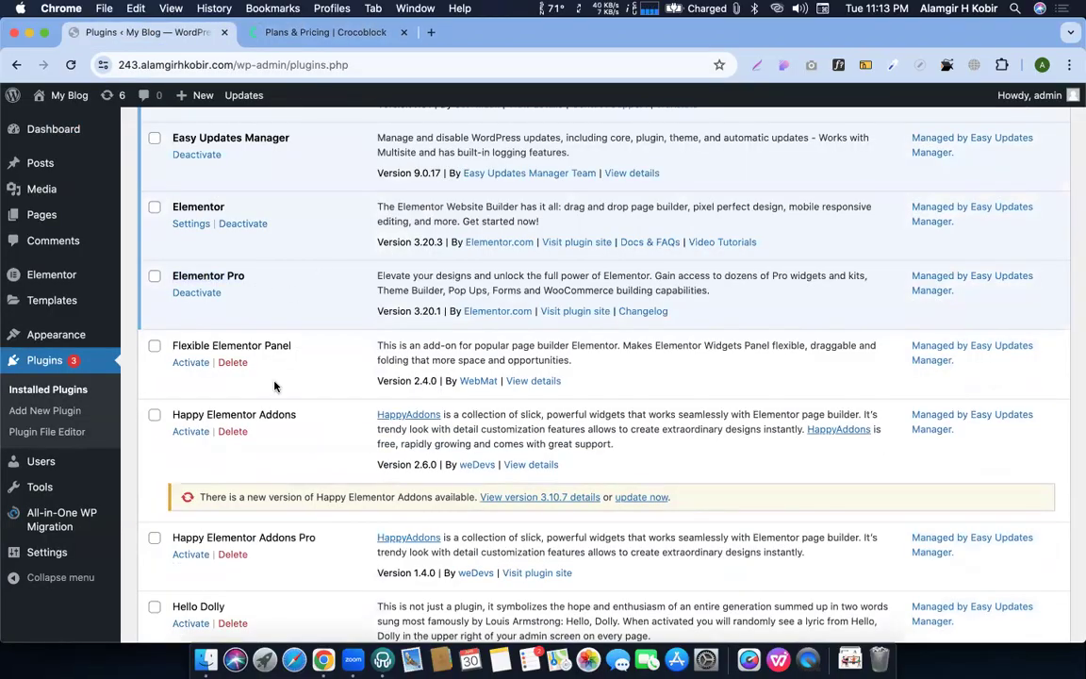
pyautogui.scroll(-3, 274, 385)
pyautogui.scroll(4, 275, 386)
pyautogui.moveTo(172, 315); pyautogui.dragTo(272, 323)
pyautogui.click(271, 324)
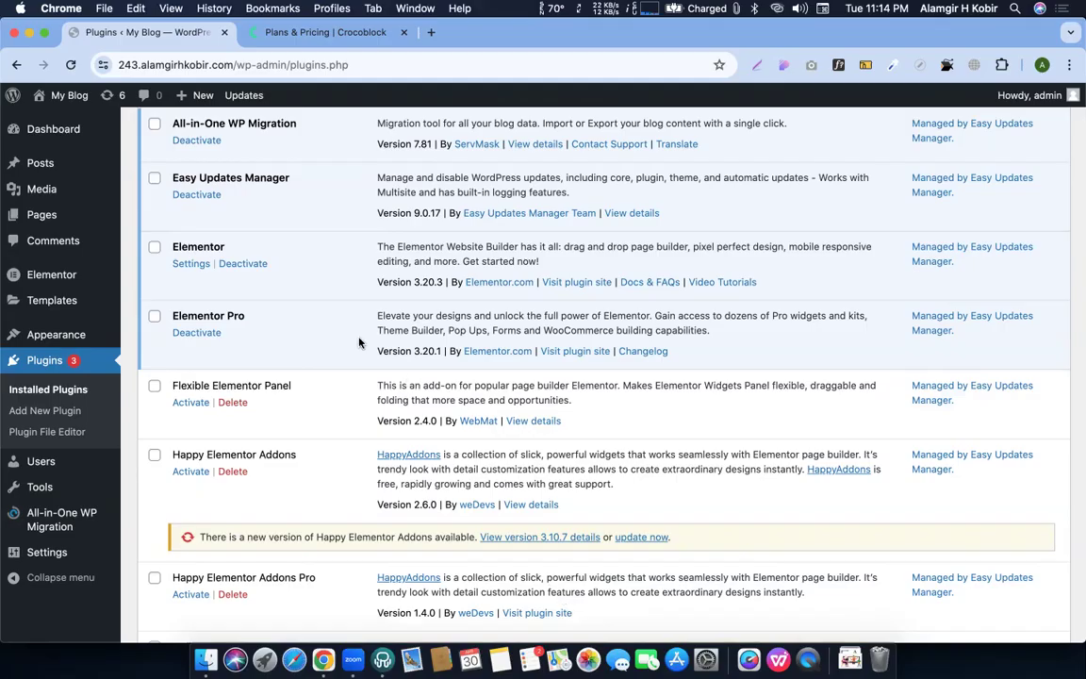
pyautogui.press('super+space')
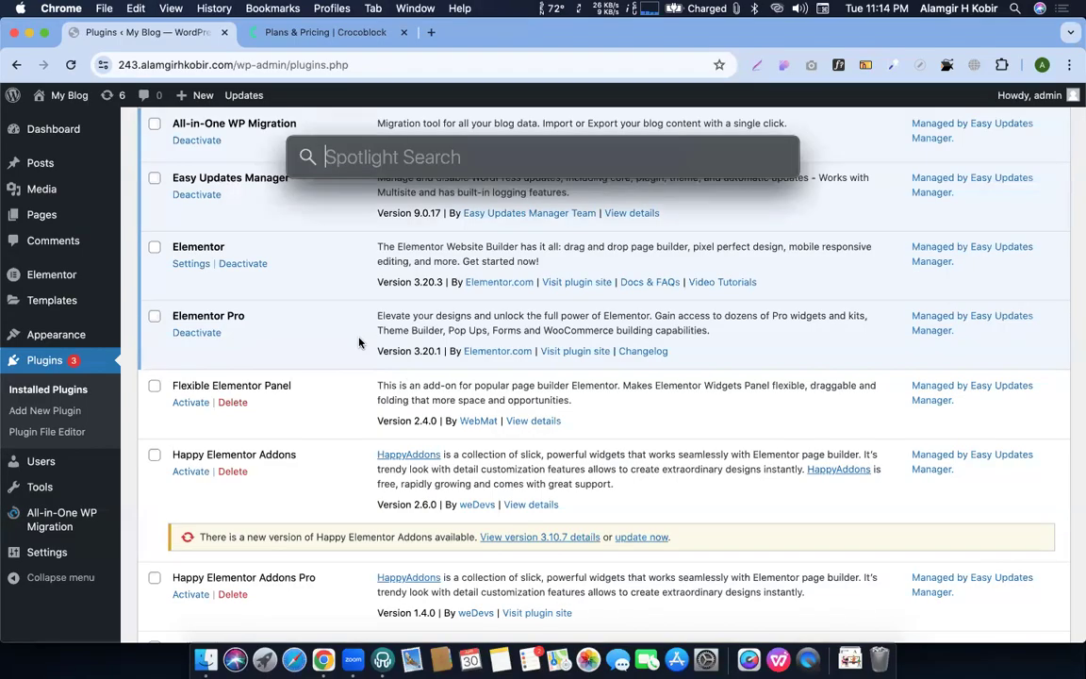
pyautogui.write('400/')
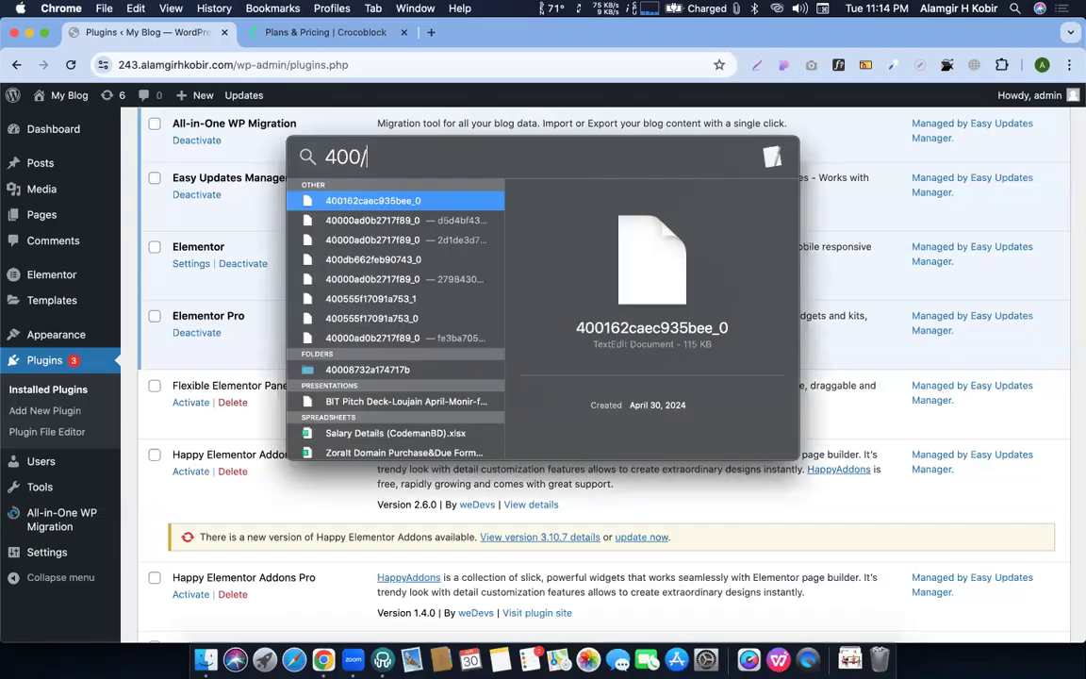
pyautogui.press('BackSpace')
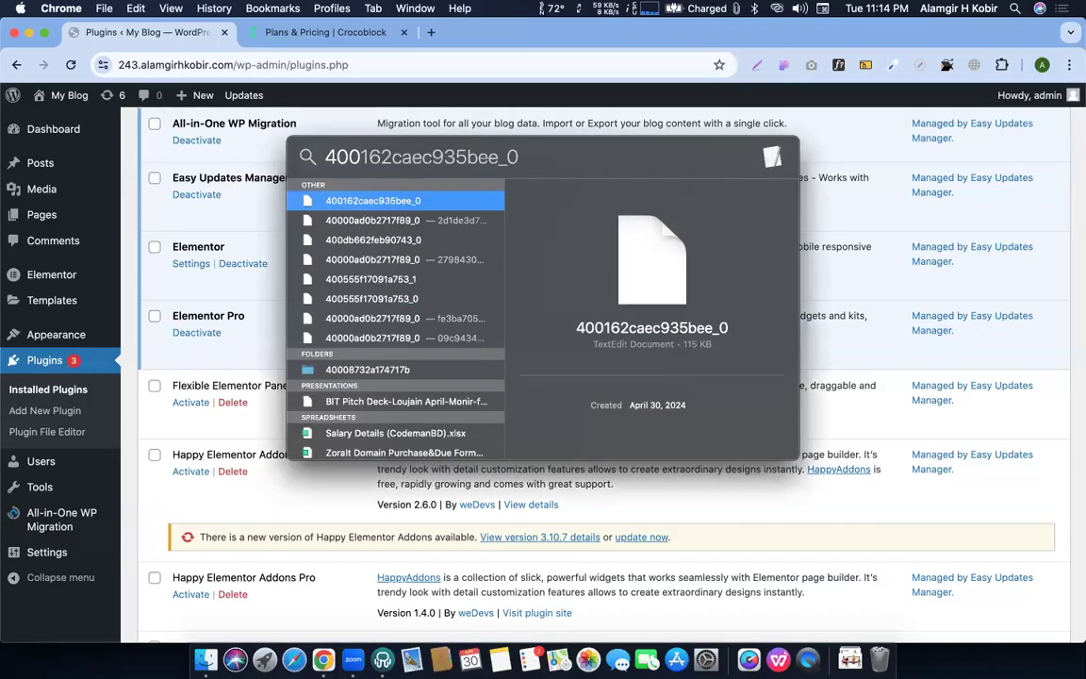
pyautogui.write('/')
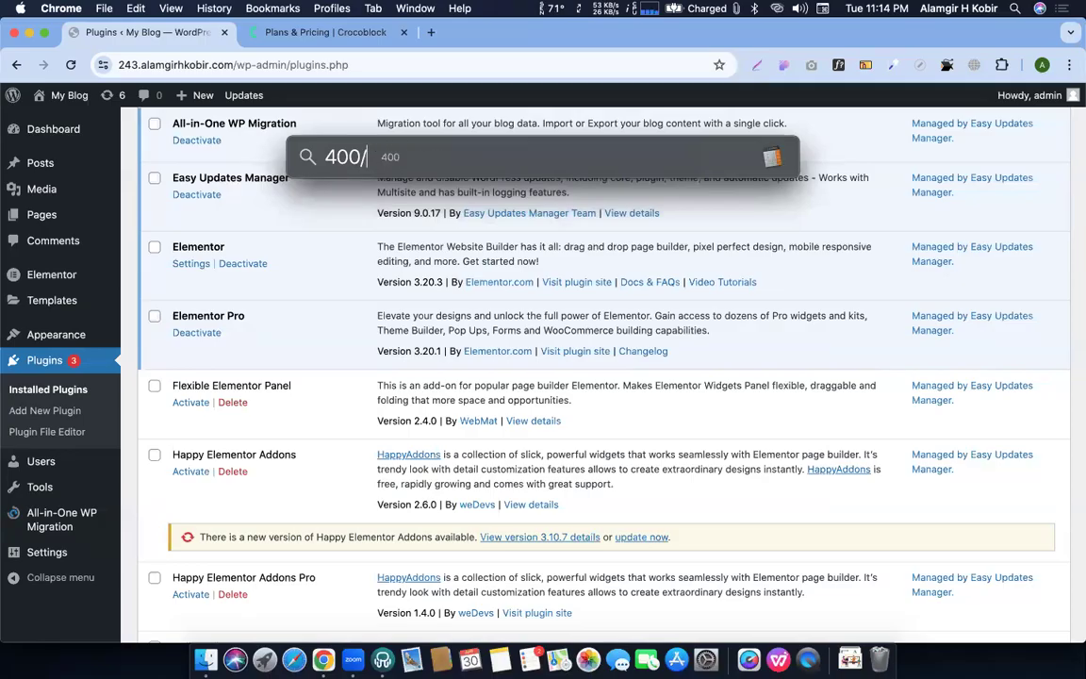
pyautogui.write('1000')
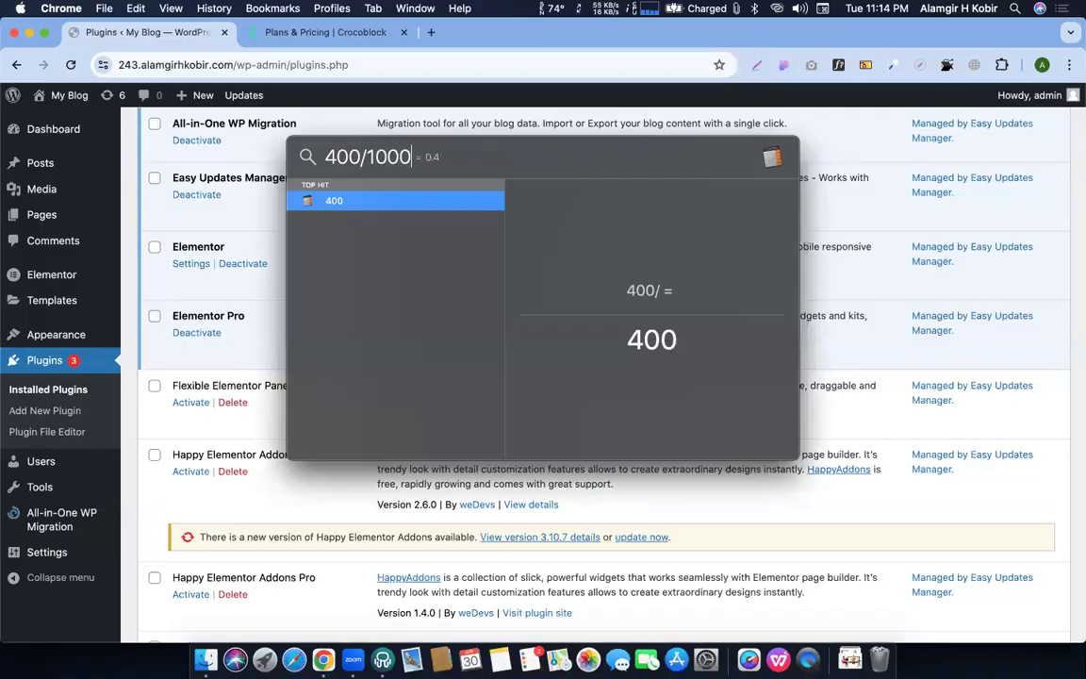
pyautogui.write('*')
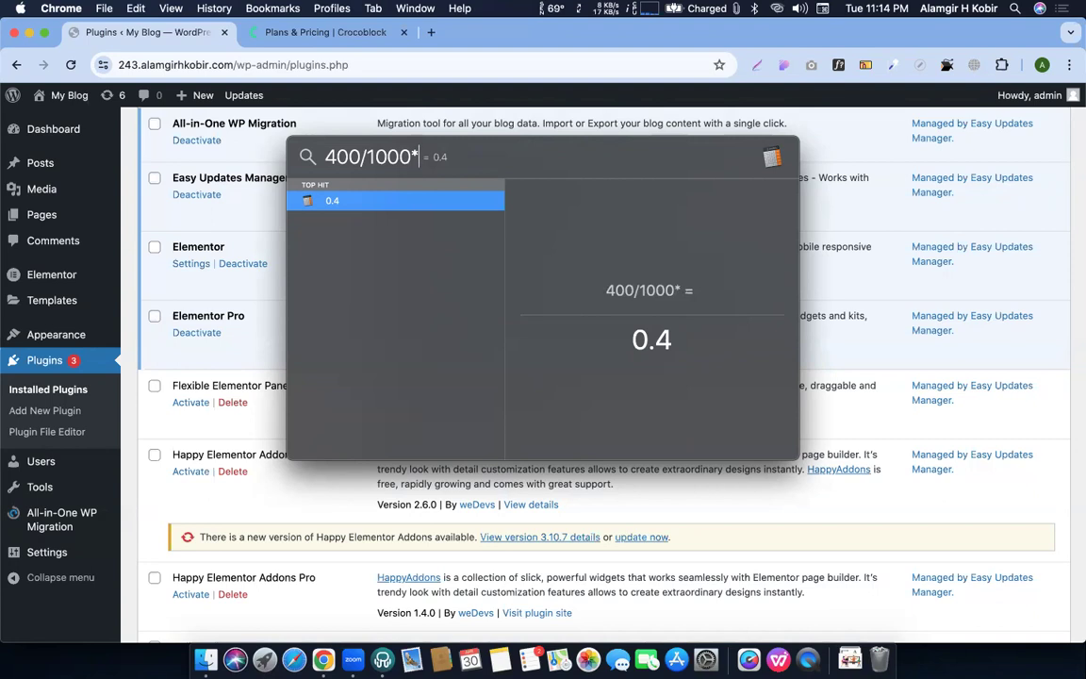
pyautogui.write('110')
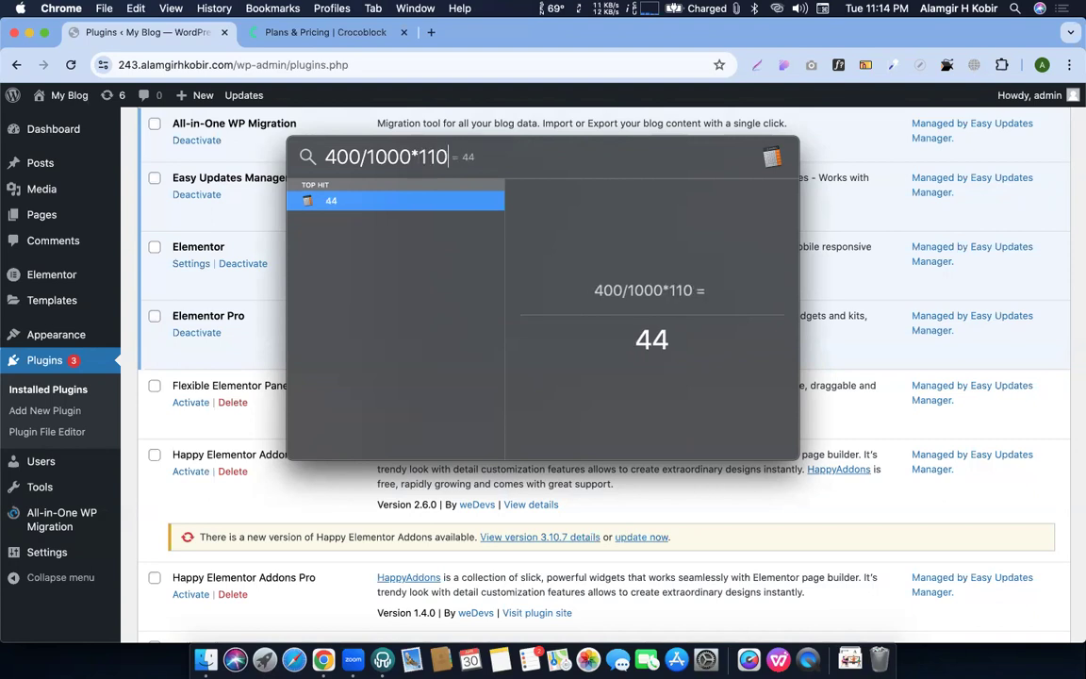
pyautogui.press('super+a')
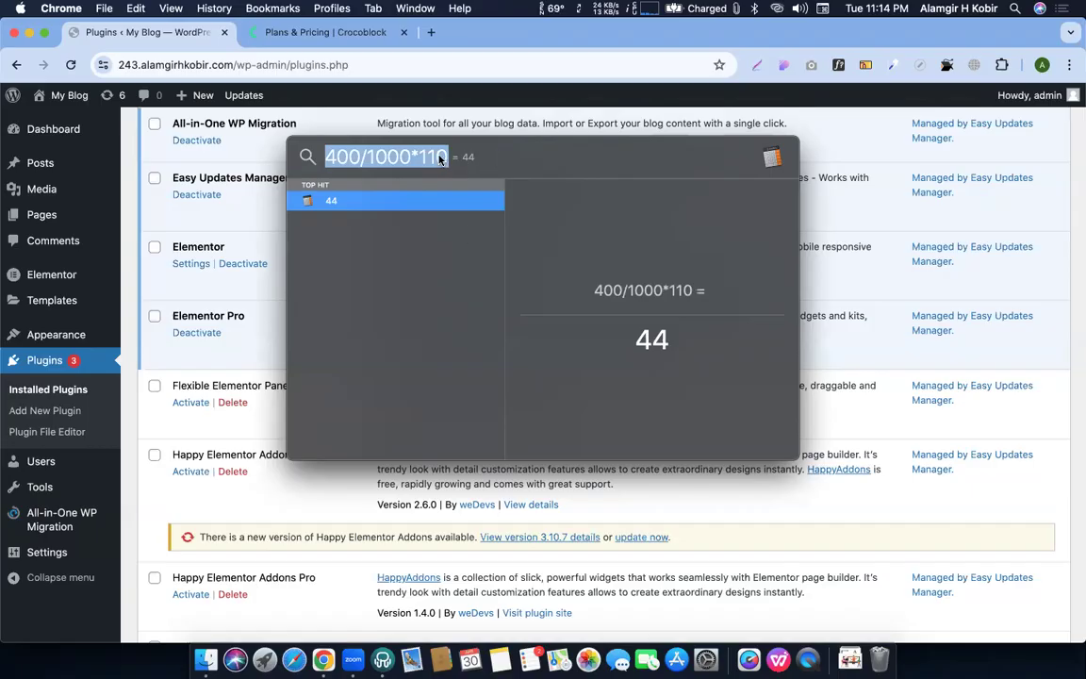
pyautogui.click(231, 219)
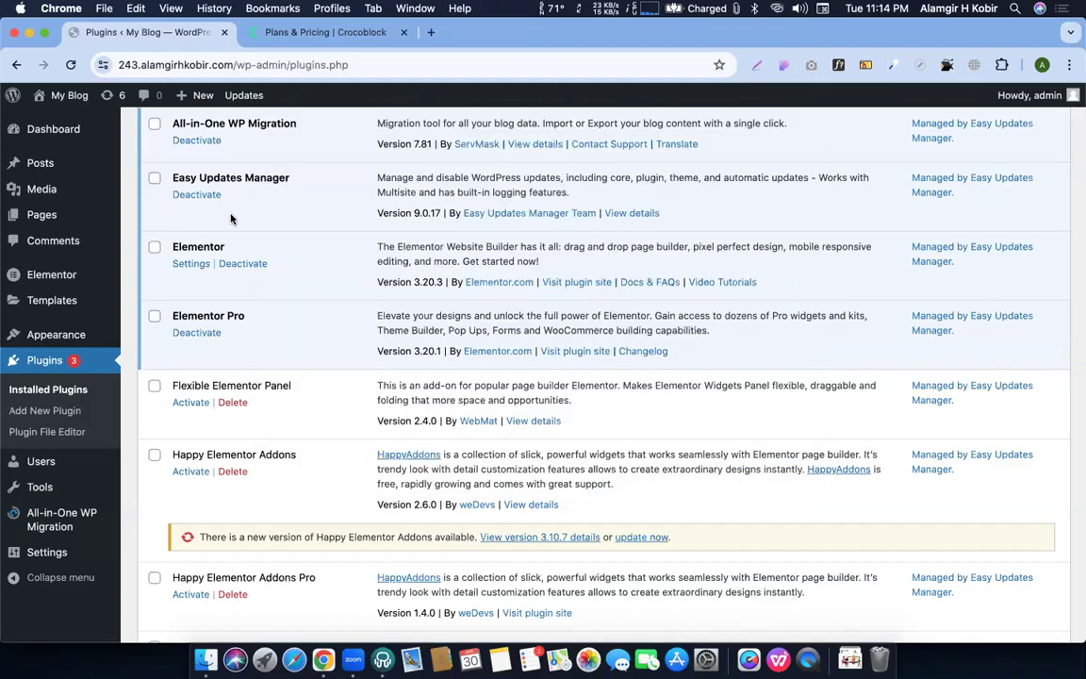
# Highlight the Elementor Pro title and description in the installed plugins list
pyautogui.scroll(-2, 274, 283)
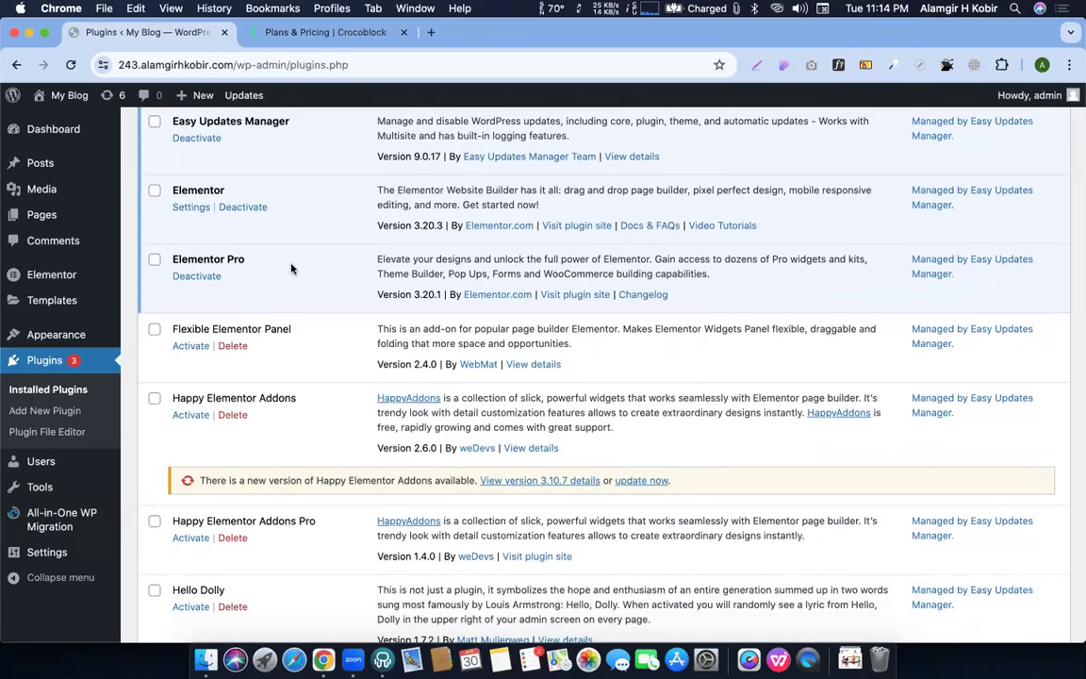
pyautogui.tripleClick(215, 256)
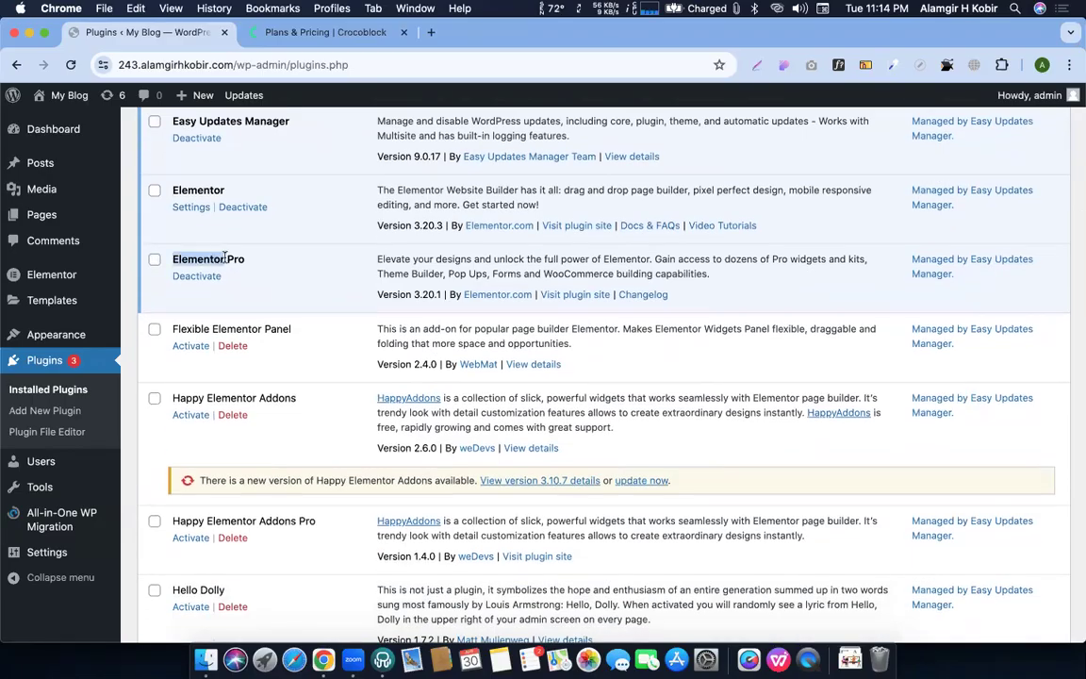
pyautogui.click(277, 266)
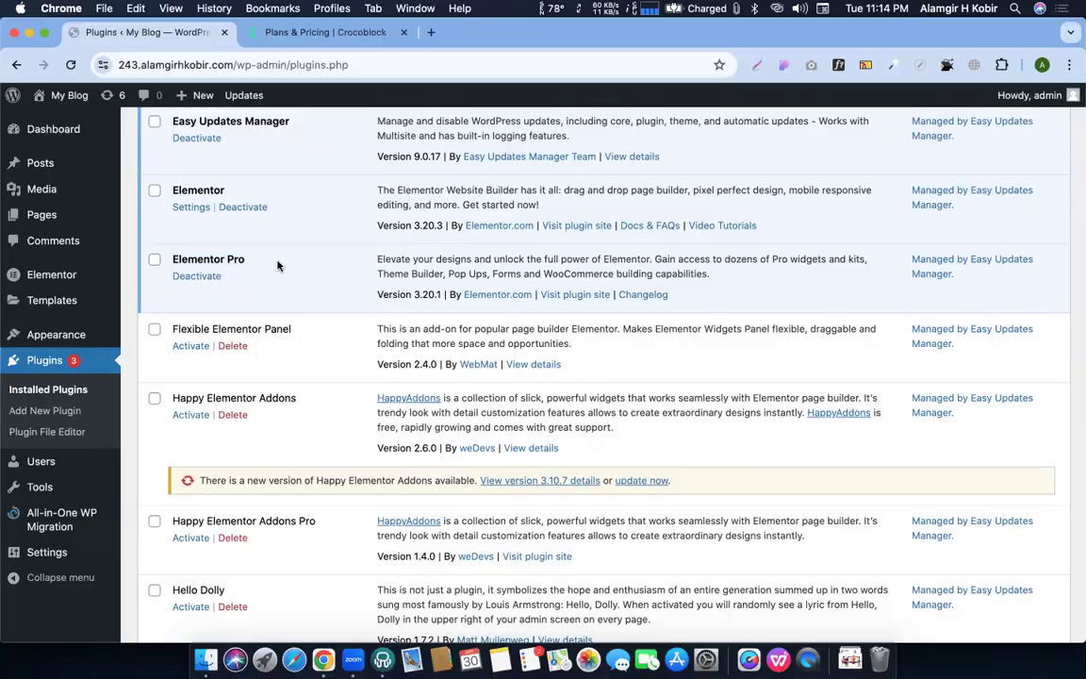
pyautogui.tripleClick(256, 262)
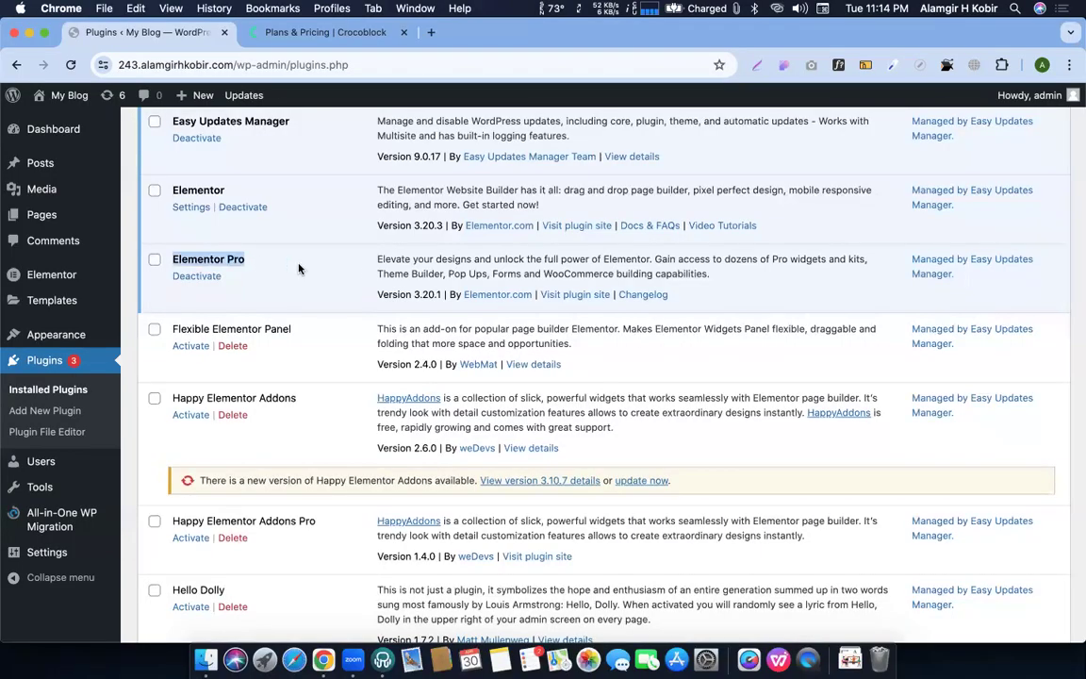
pyautogui.click(298, 269)
pyautogui.scroll(-1, 305, 287)
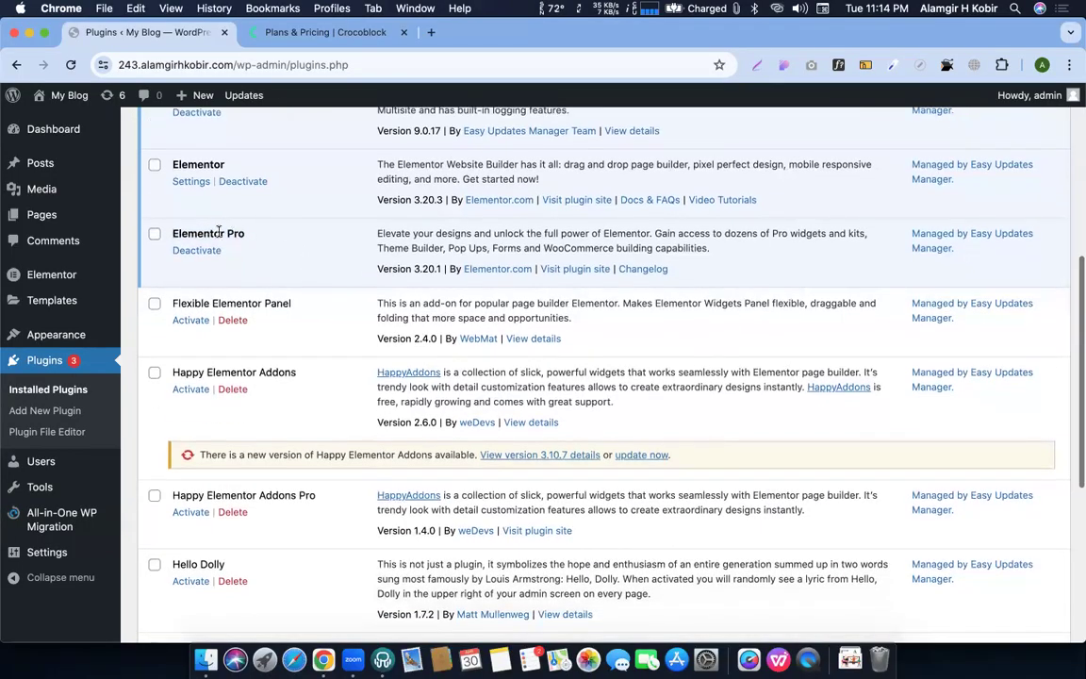
pyautogui.tripleClick(187, 233)
pyautogui.click(275, 240)
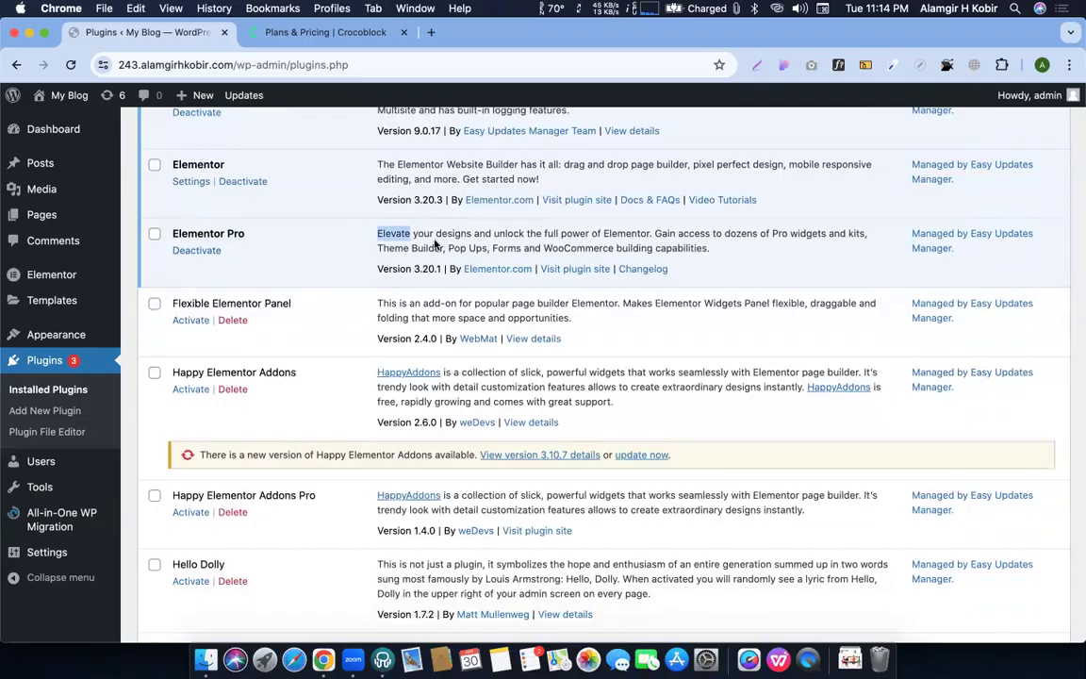
pyautogui.tripleClick(472, 242)
pyautogui.click(469, 242)
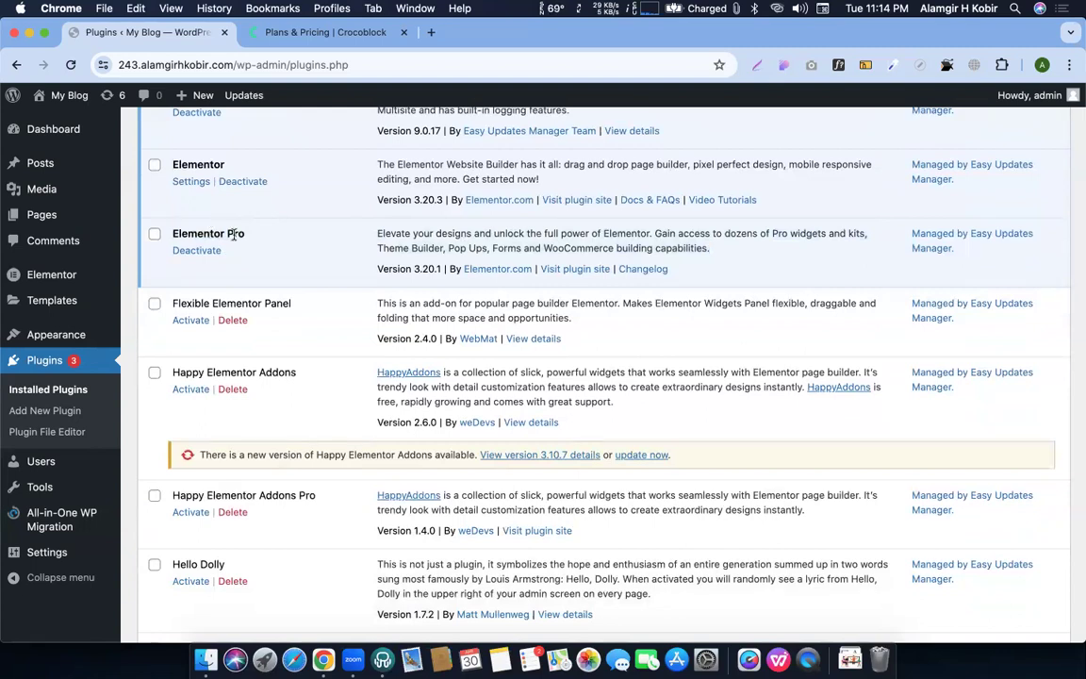
# Scroll the plugin list, then go to the Add New Plugin page
pyautogui.scroll(-2, 225, 236)
pyautogui.scroll(-5, 226, 424)
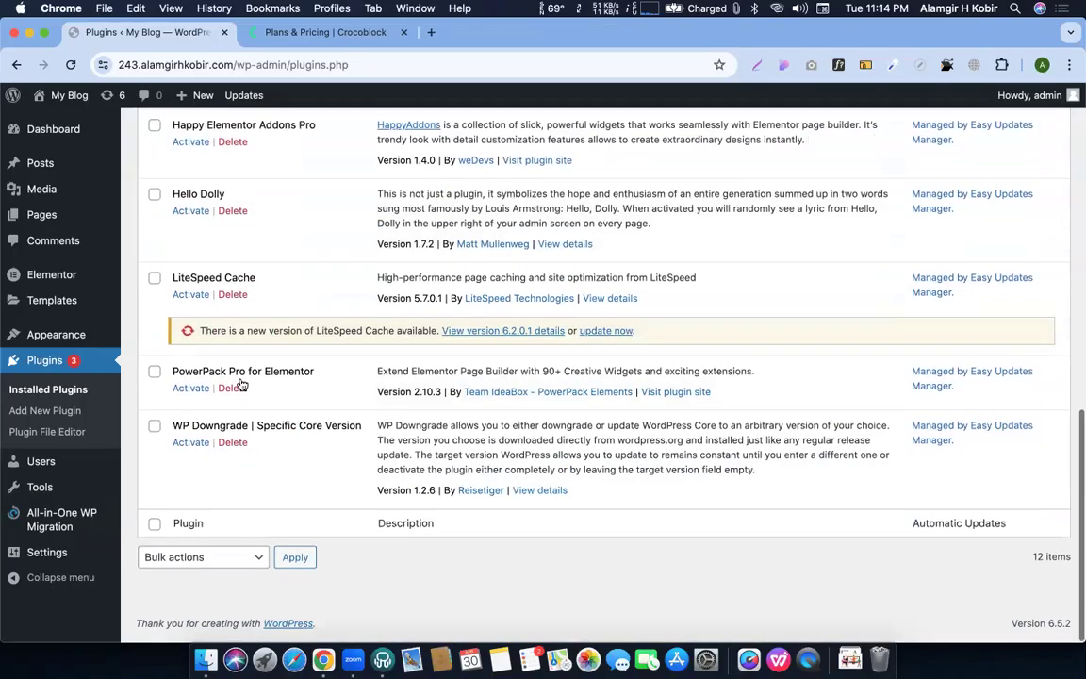
pyautogui.scroll(5, 247, 321)
pyautogui.scroll(6, 250, 396)
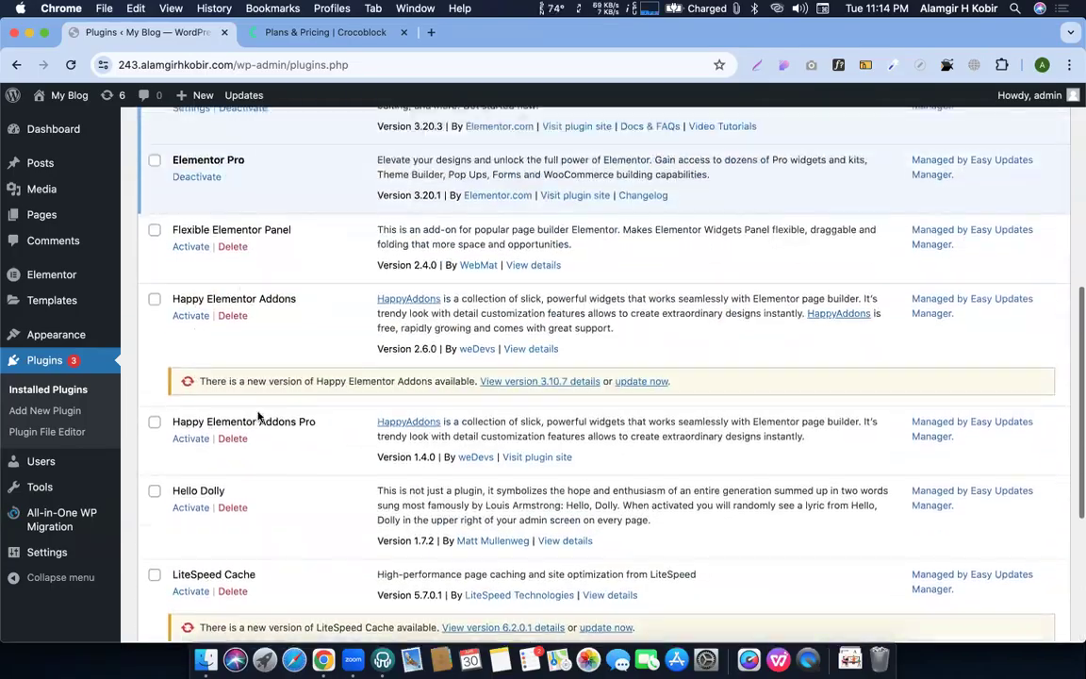
pyautogui.click(230, 135)
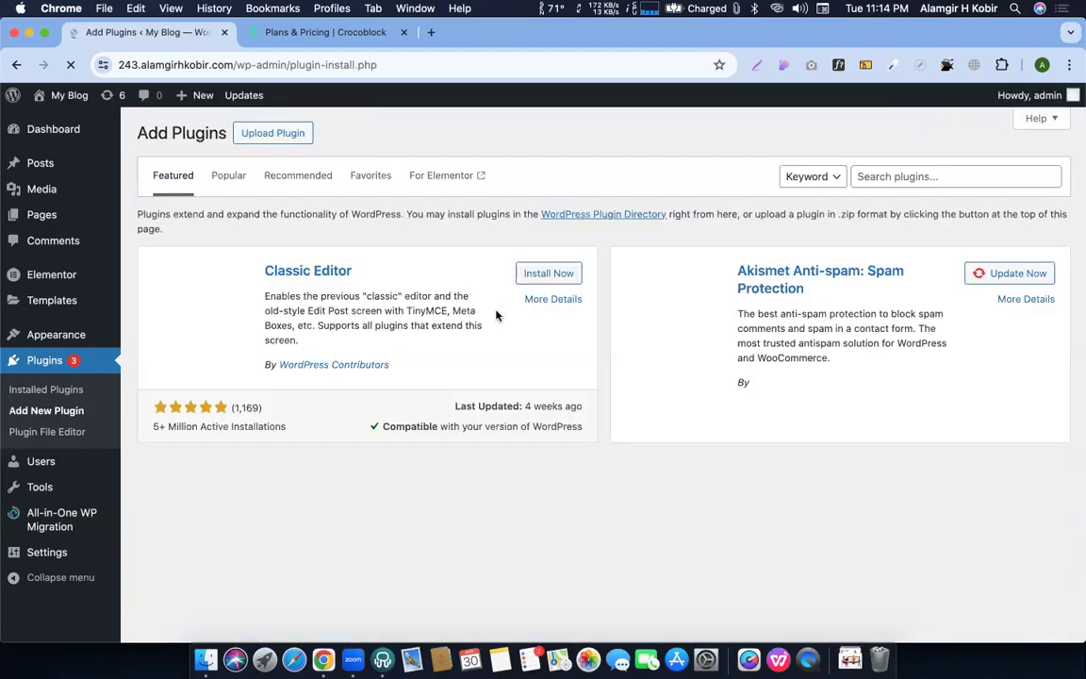
# Reveal the Upload Plugin .zip form on the Add Plugins page
pyautogui.click(272, 133)
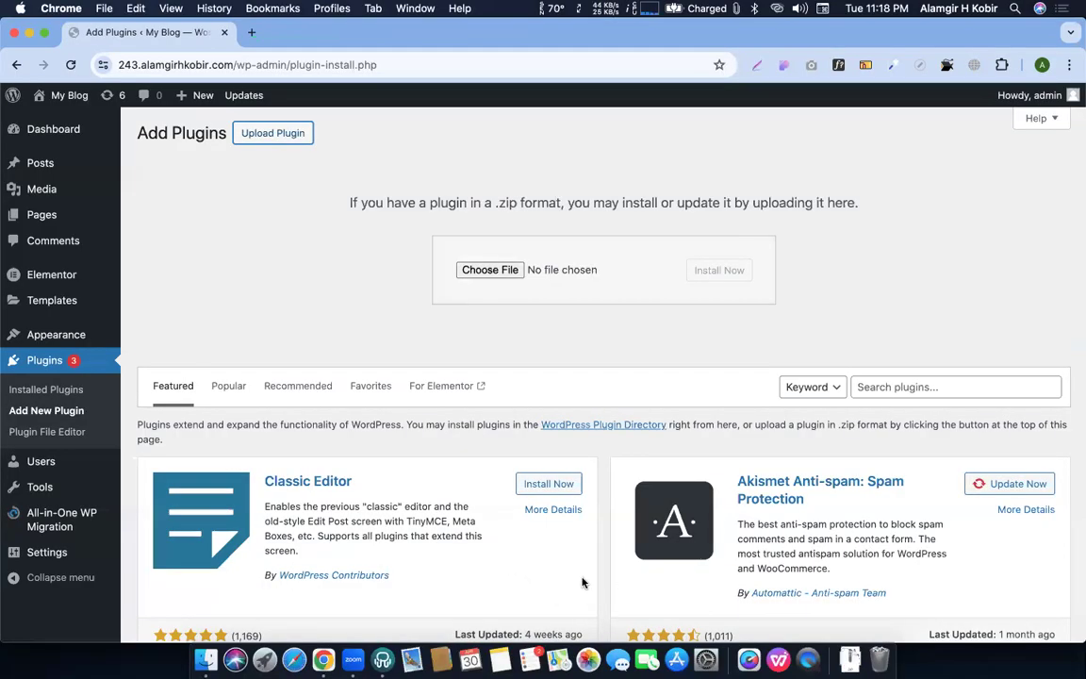
# Pick jet-elements.zip from Downloads as the plugin file to upload
pyautogui.click(499, 272)
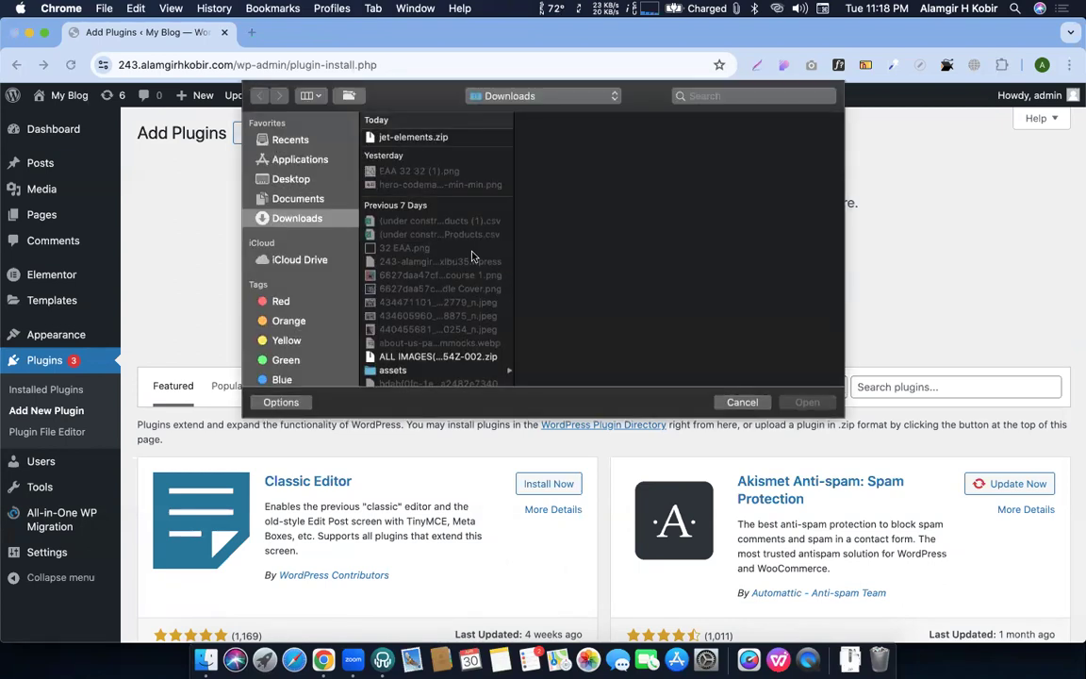
pyautogui.click(400, 138)
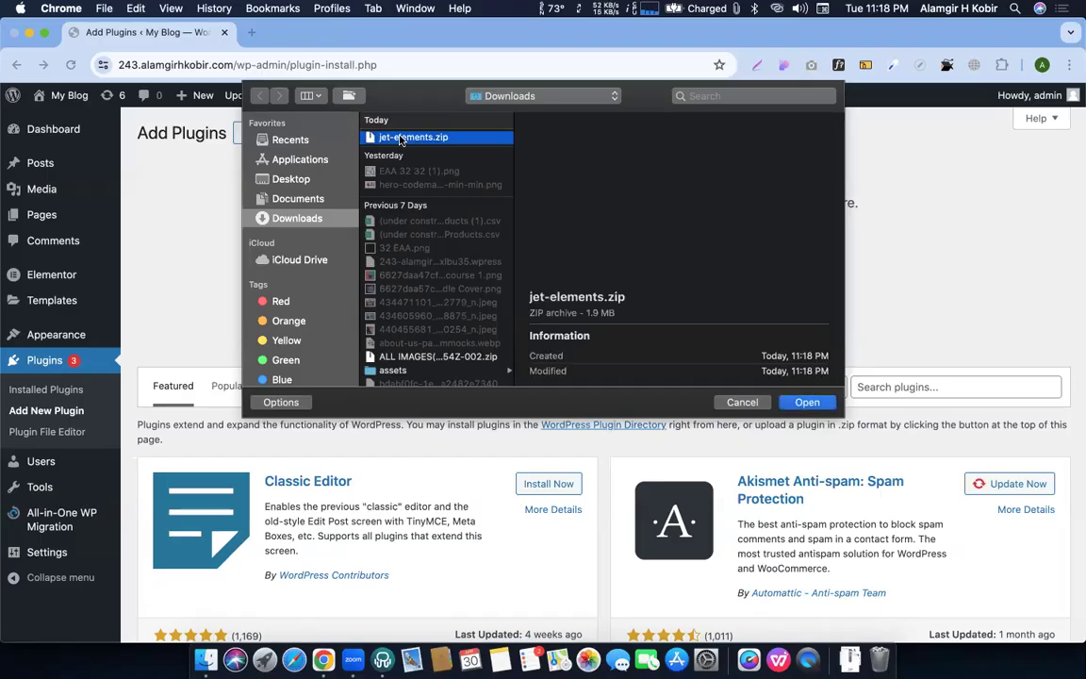
pyautogui.doubleClick(401, 138)
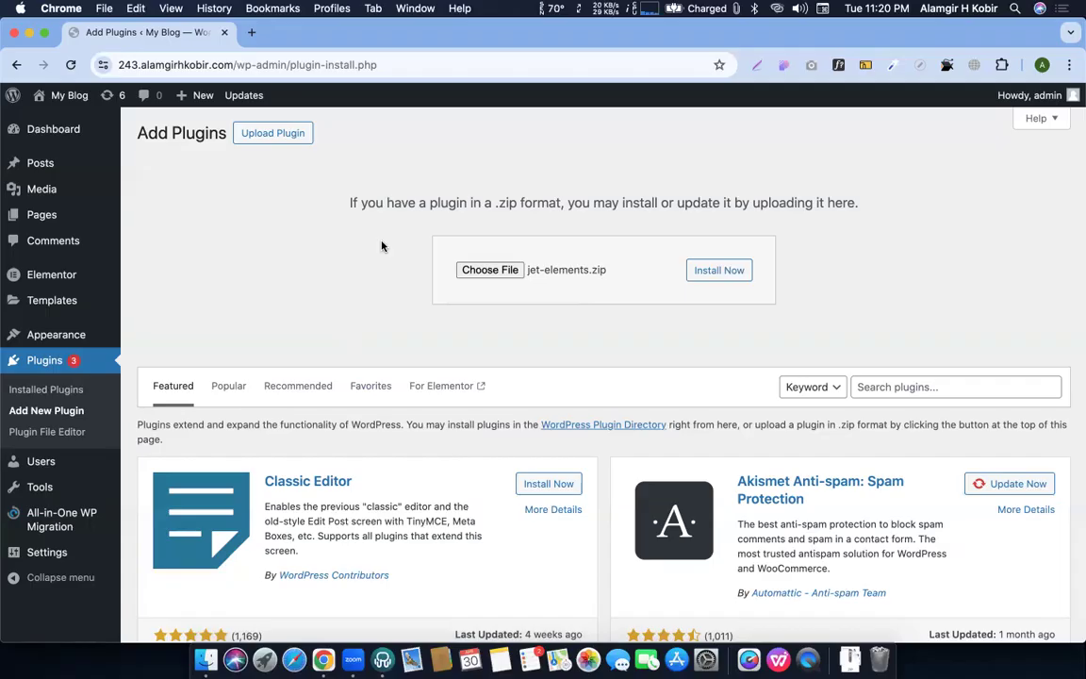
# Search Google for gempages from a new browser tab
pyautogui.click(251, 33)
pyautogui.write('g')
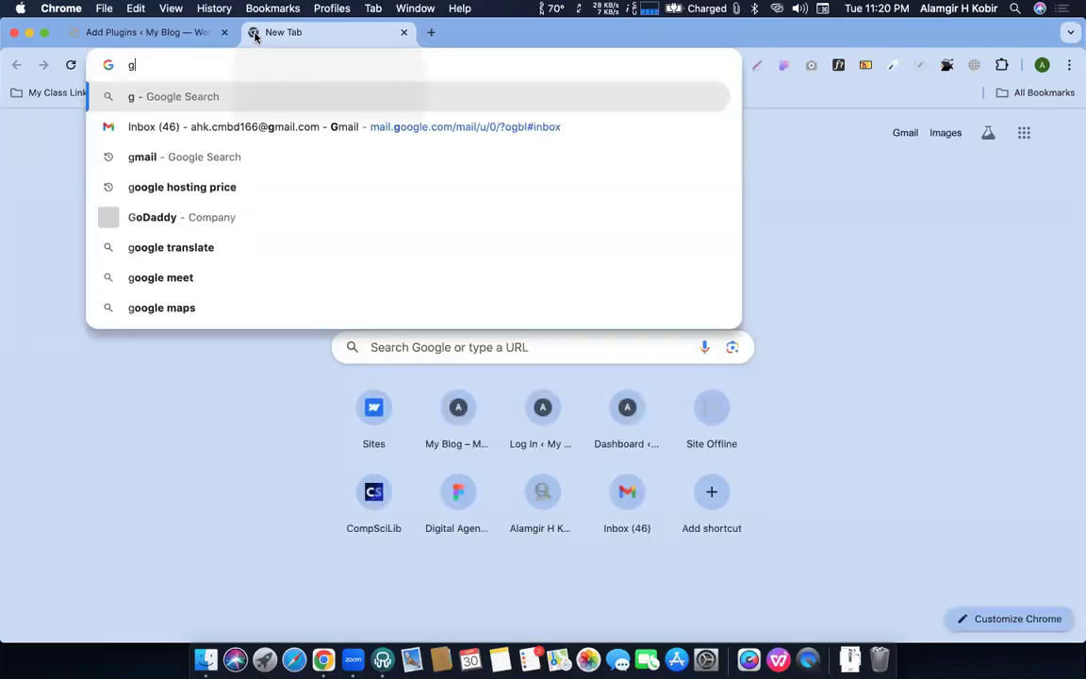
pyautogui.write('mp')
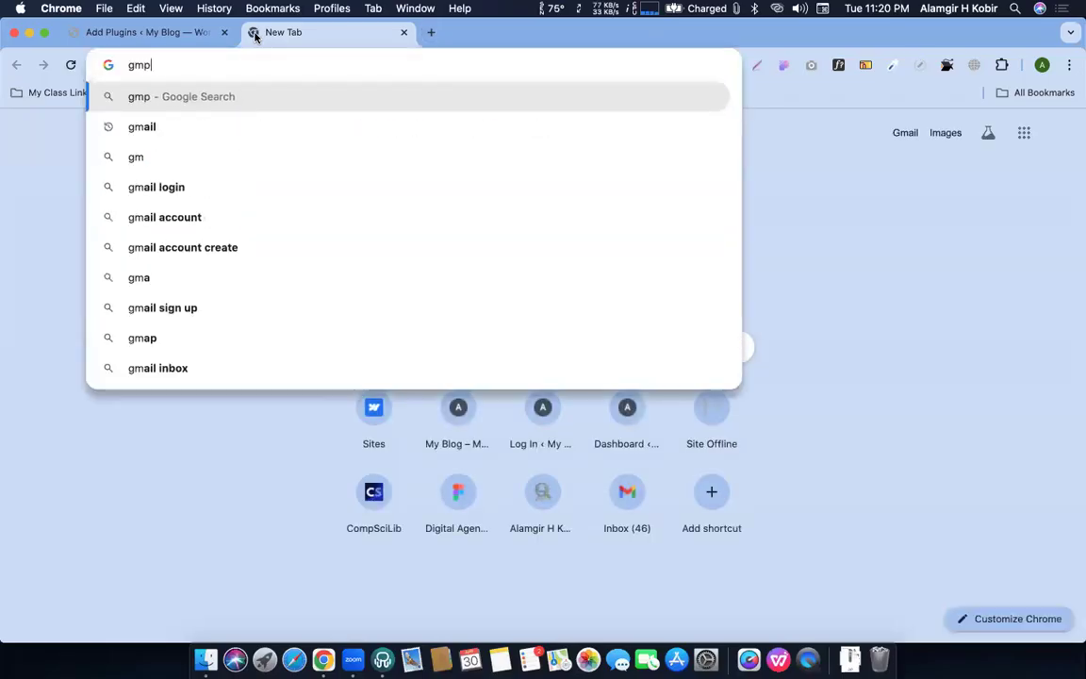
pyautogui.write('ages')
pyautogui.press('Return')
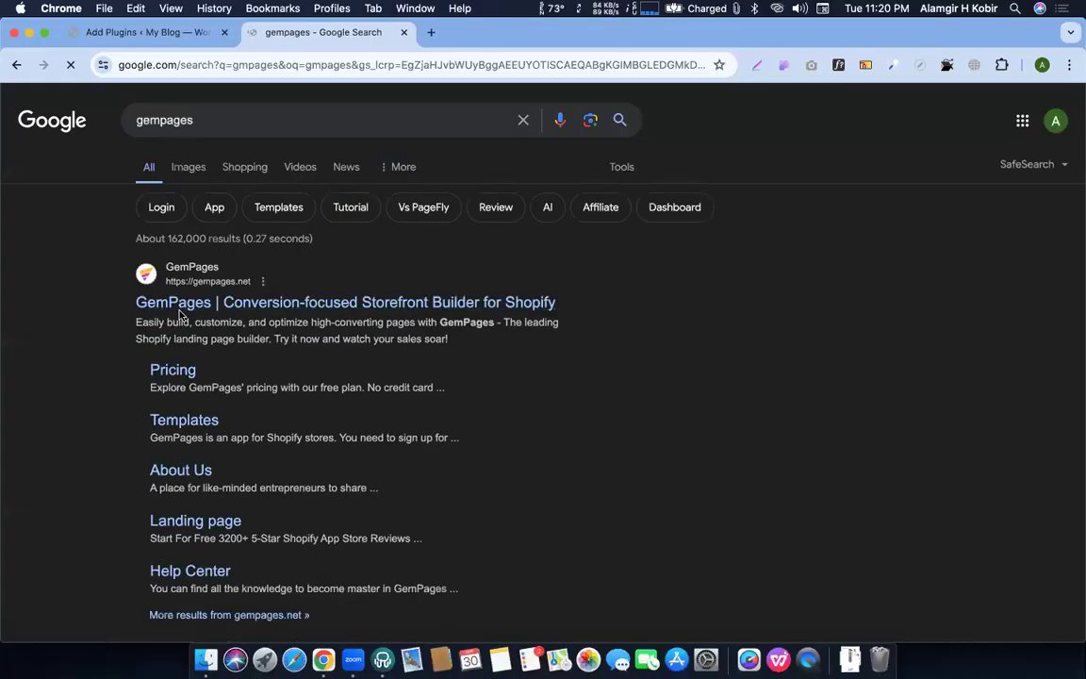
# Open gempages.net from the search results and scroll down to its footer
pyautogui.click(232, 304)
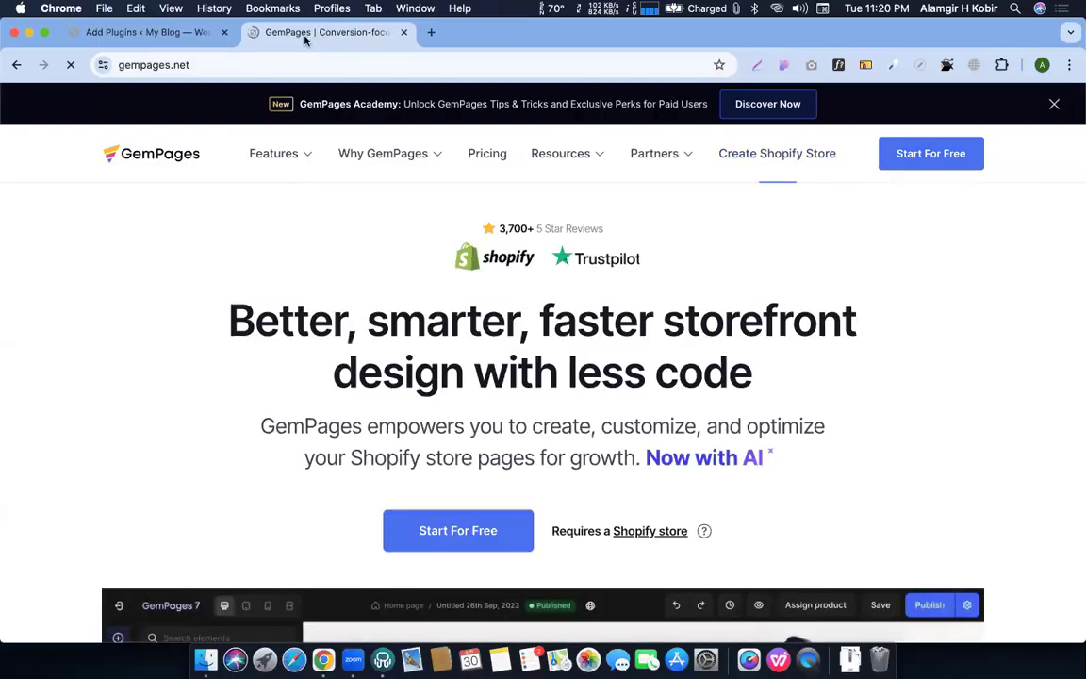
pyautogui.scroll(-1, 775, 310)
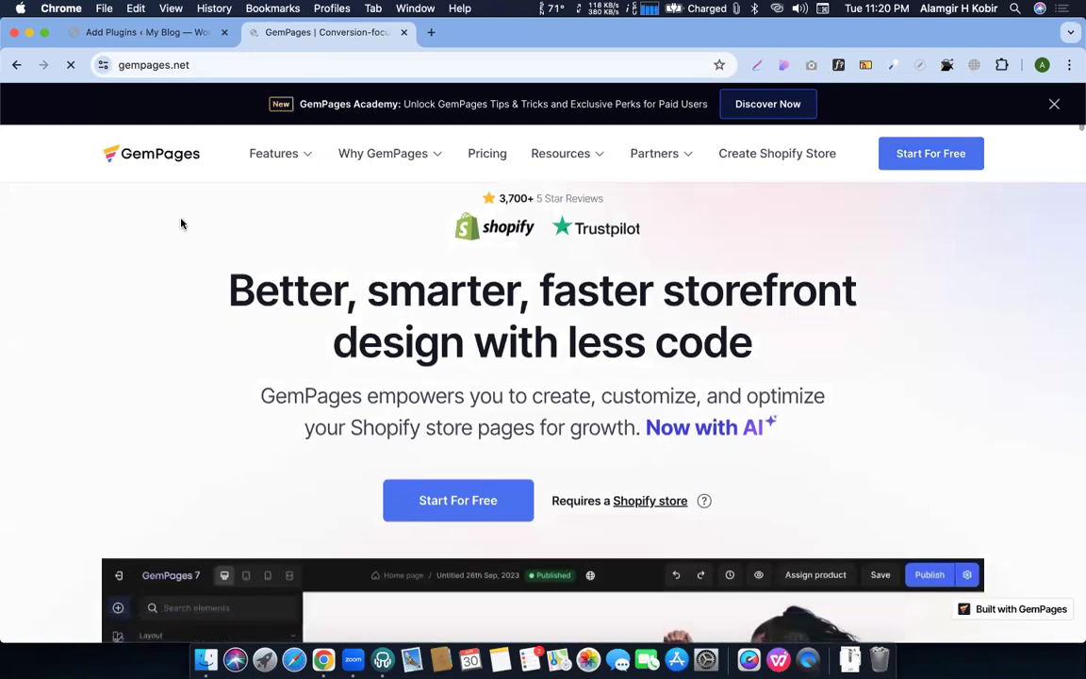
pyautogui.scroll(-5, 271, 287)
pyautogui.scroll(3, 271, 287)
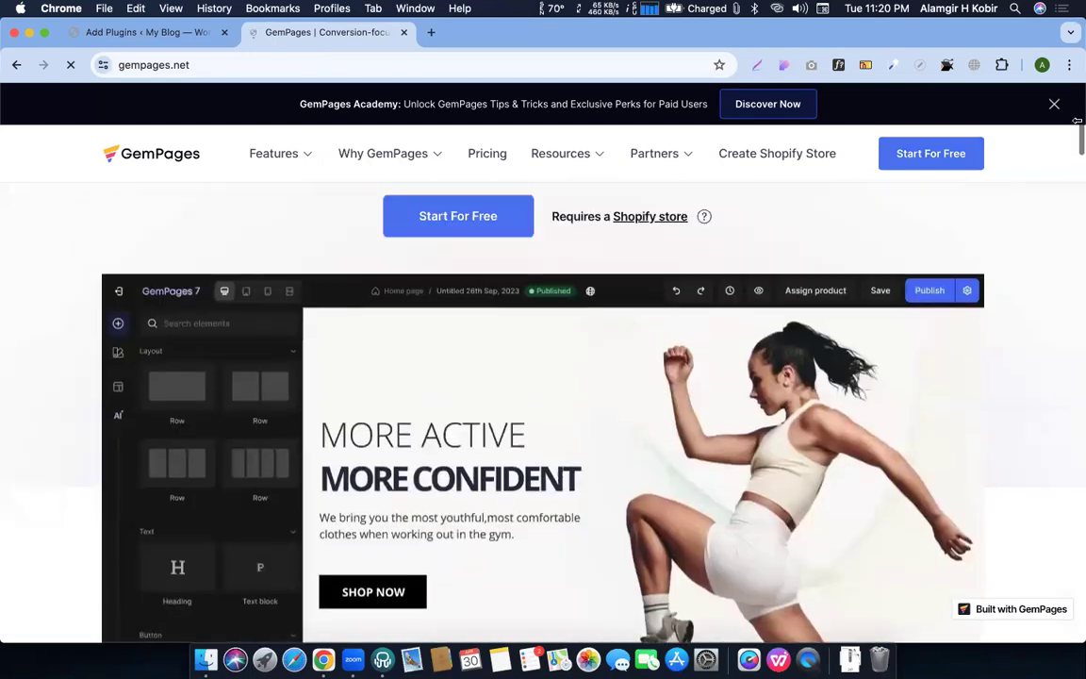
pyautogui.scroll(-1, 848, 401)
pyautogui.scroll(-10, 847, 400)
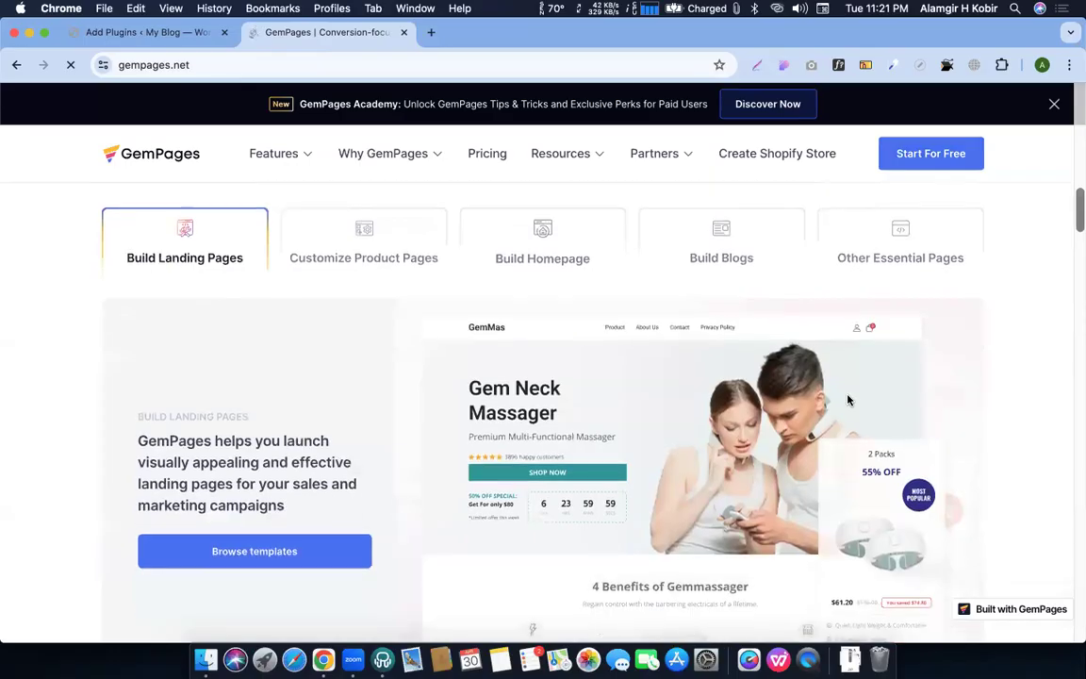
pyautogui.scroll(-10, 848, 401)
pyautogui.scroll(-10, 847, 401)
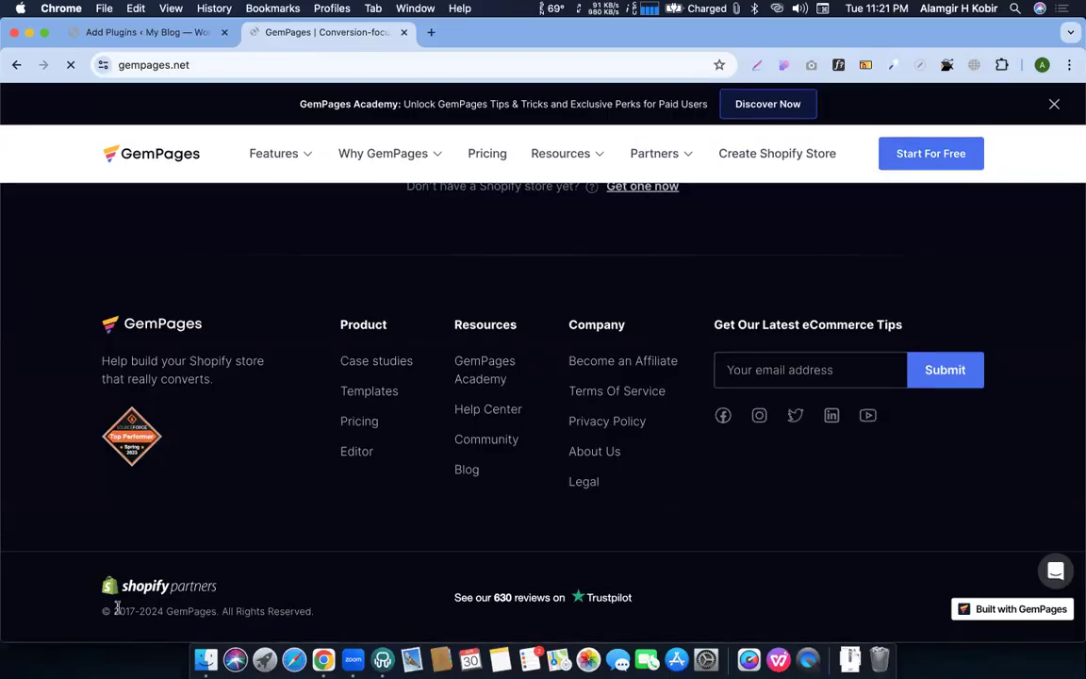
# Highlight the 2017-2024 years in the footer, then scroll back toward the top
pyautogui.moveTo(111, 611); pyautogui.dragTo(162, 611)
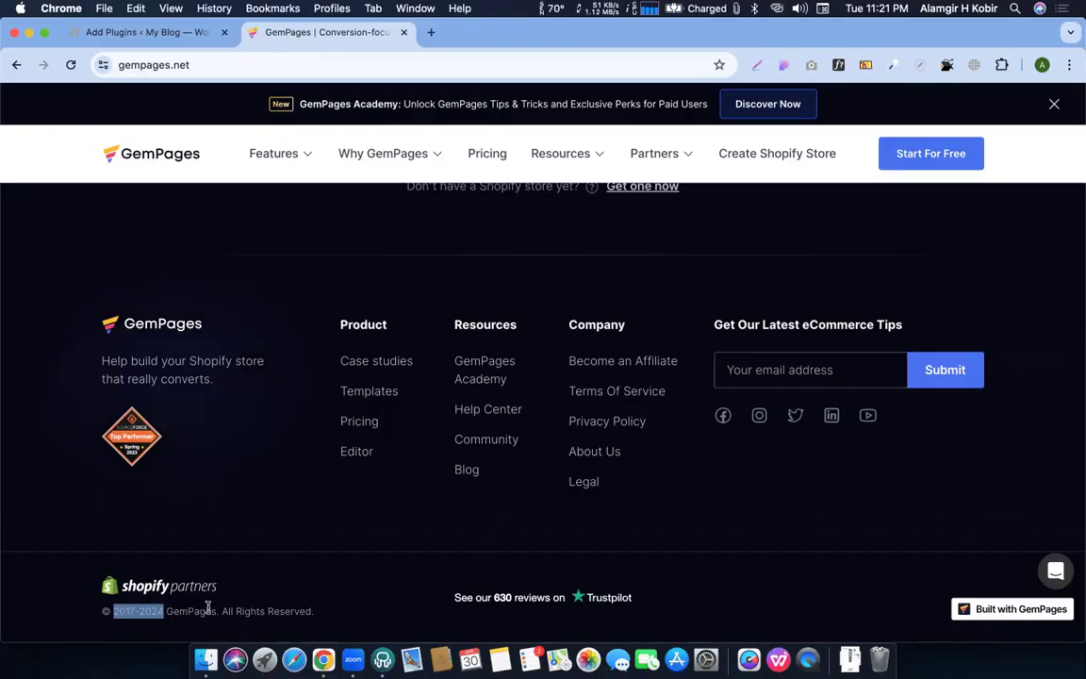
pyautogui.click(208, 608)
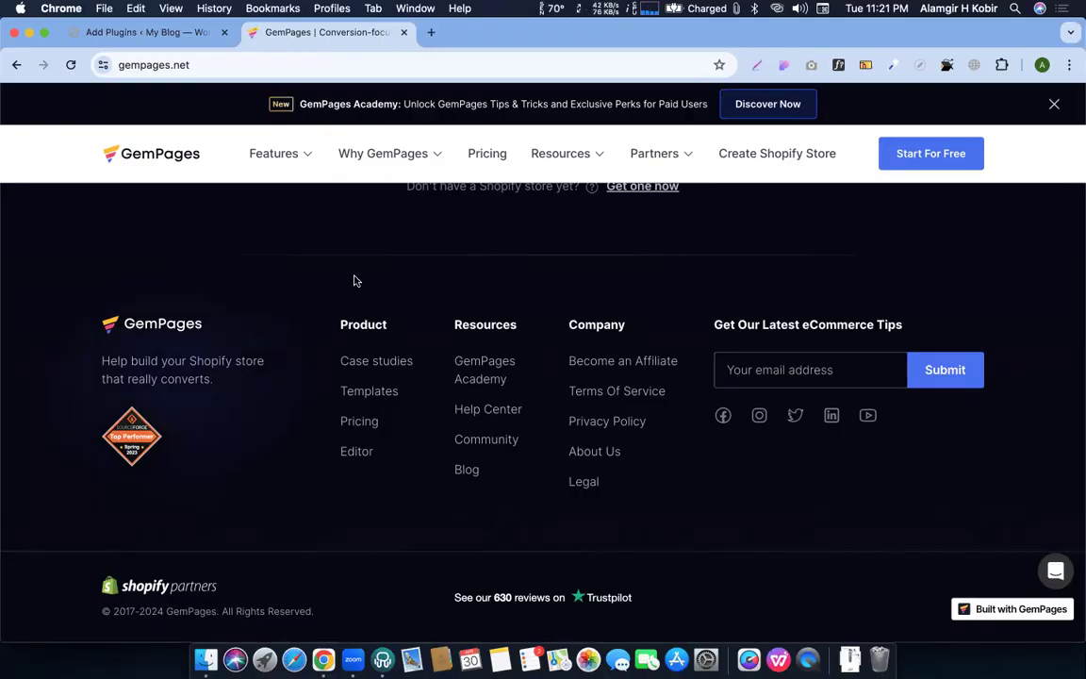
pyautogui.scroll(15, 355, 281)
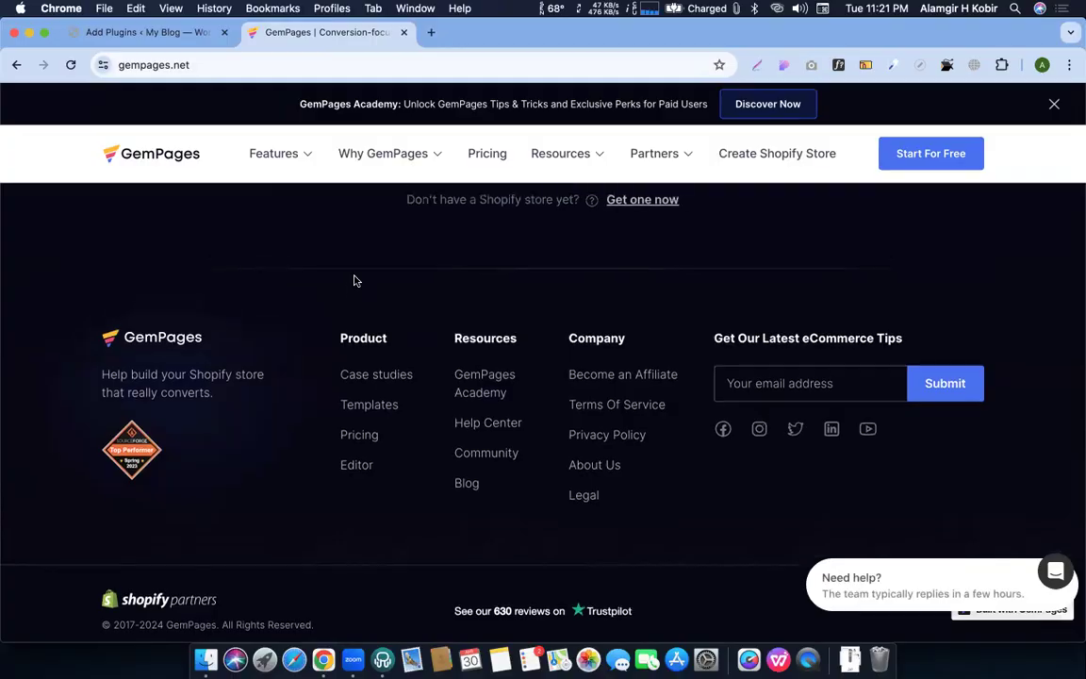
pyautogui.scroll(5, 354, 281)
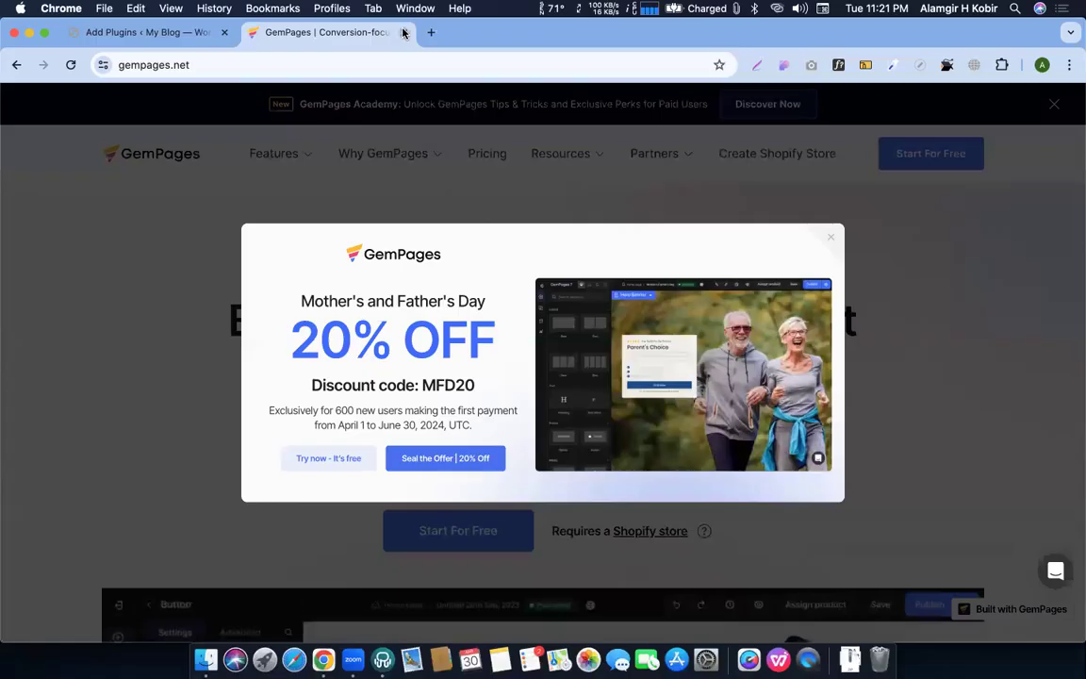
# Close the GemPages tab to get back to WordPress's Add Plugins tab
pyautogui.click(400, 32)
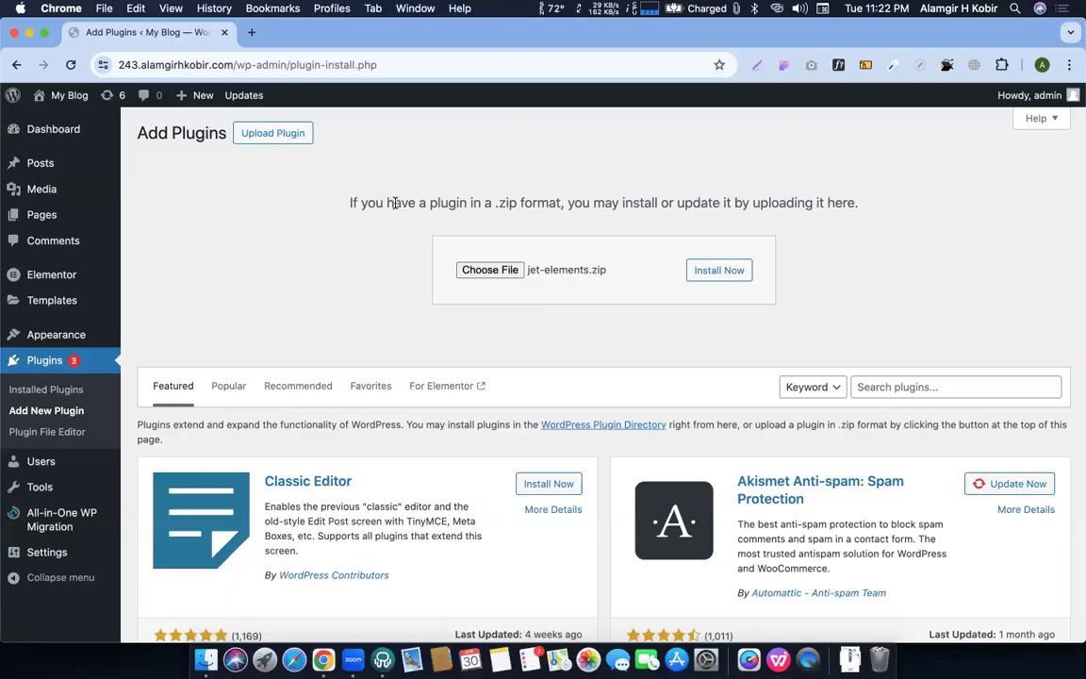
# Search Google for the instructor's full name in a new tab
pyautogui.click(251, 34)
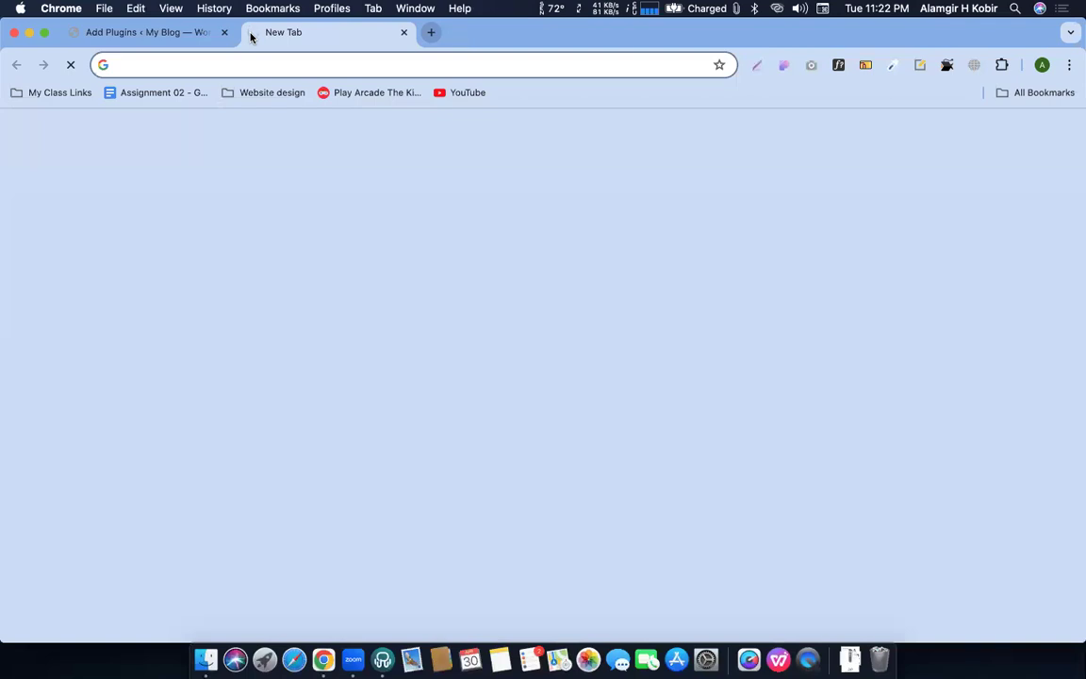
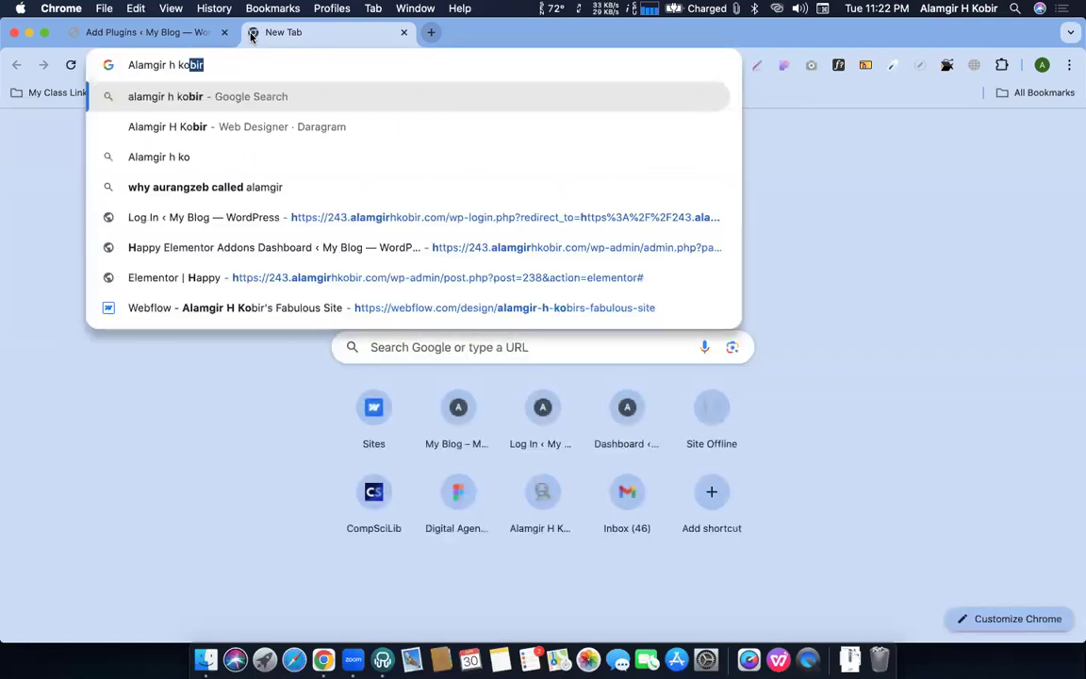
pyautogui.press('Return')
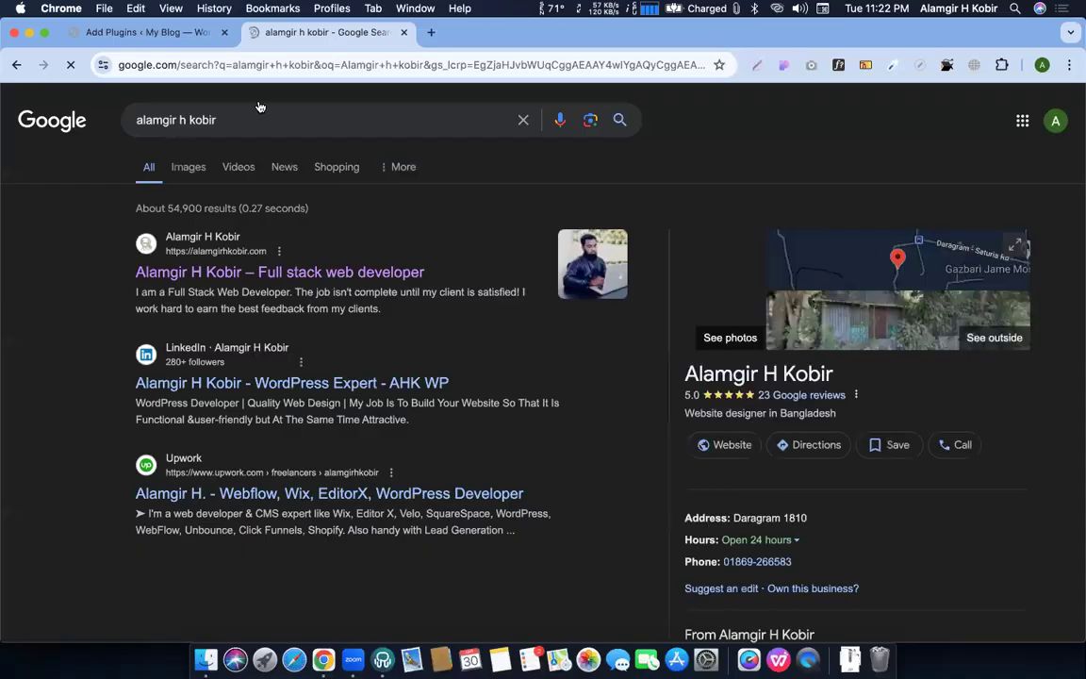
# Switch to image results, dismiss the AdBlock popup, and browse through the images
pyautogui.click(188, 166)
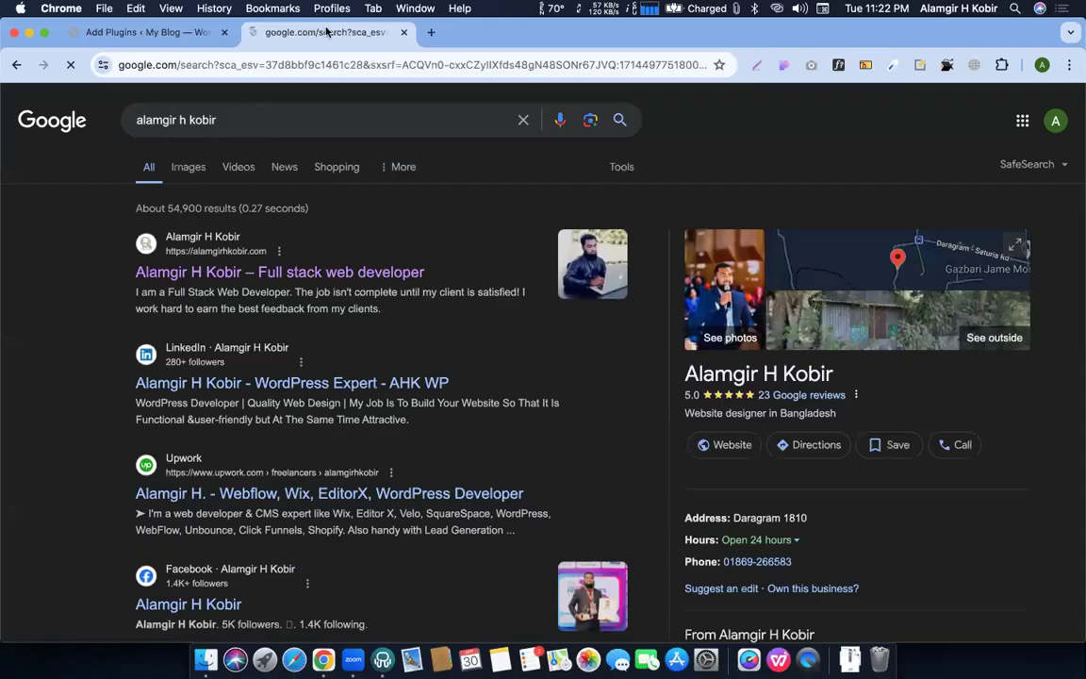
pyautogui.scroll(-1, 453, 341)
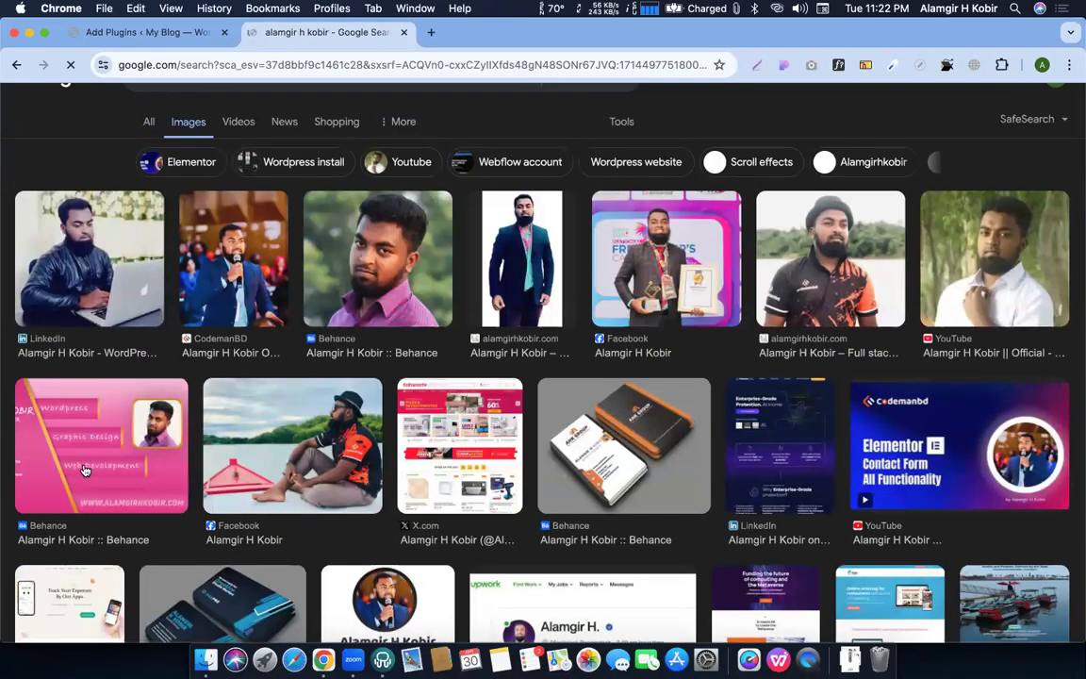
pyautogui.scroll(-4, 421, 374)
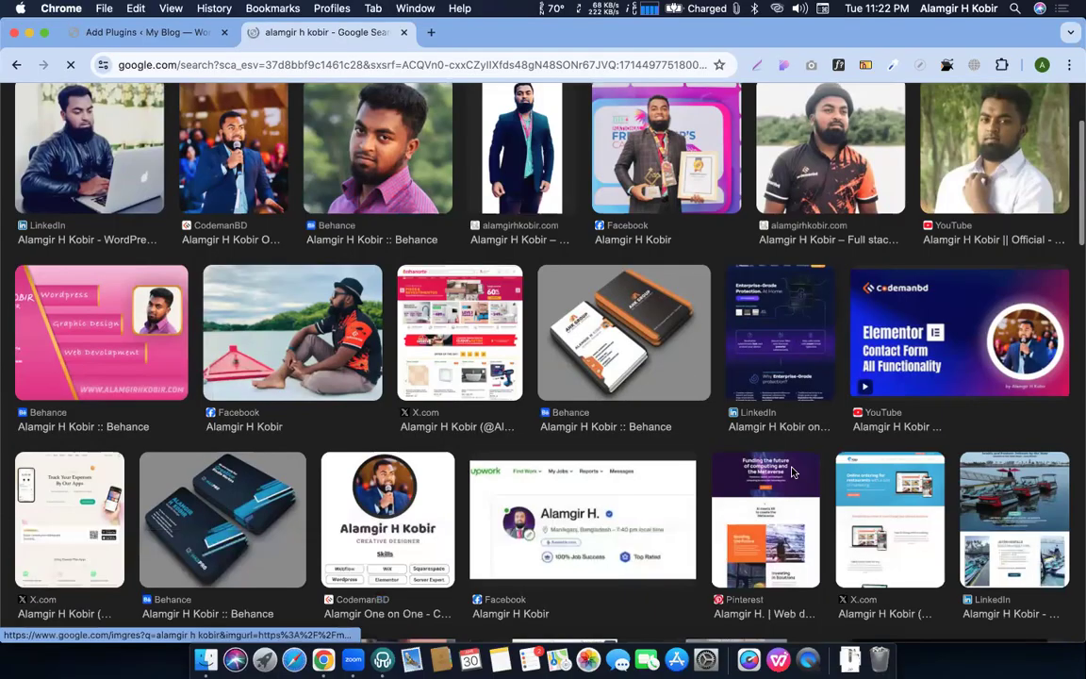
pyautogui.scroll(-2, 422, 374)
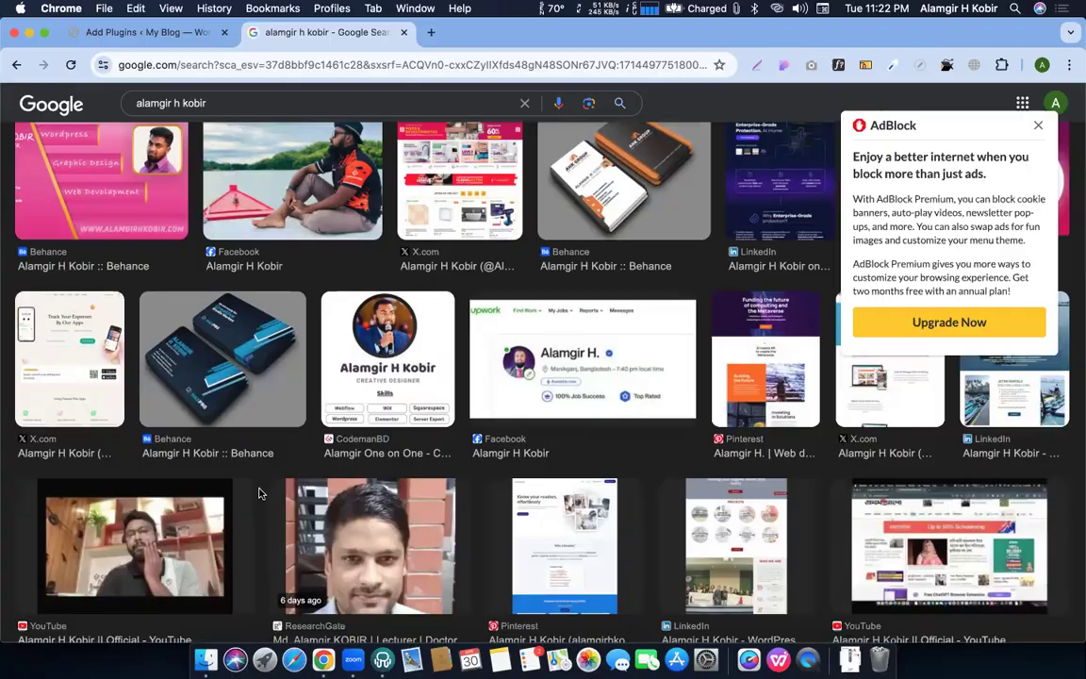
pyautogui.scroll(3, 356, 451)
pyautogui.scroll(3, 357, 452)
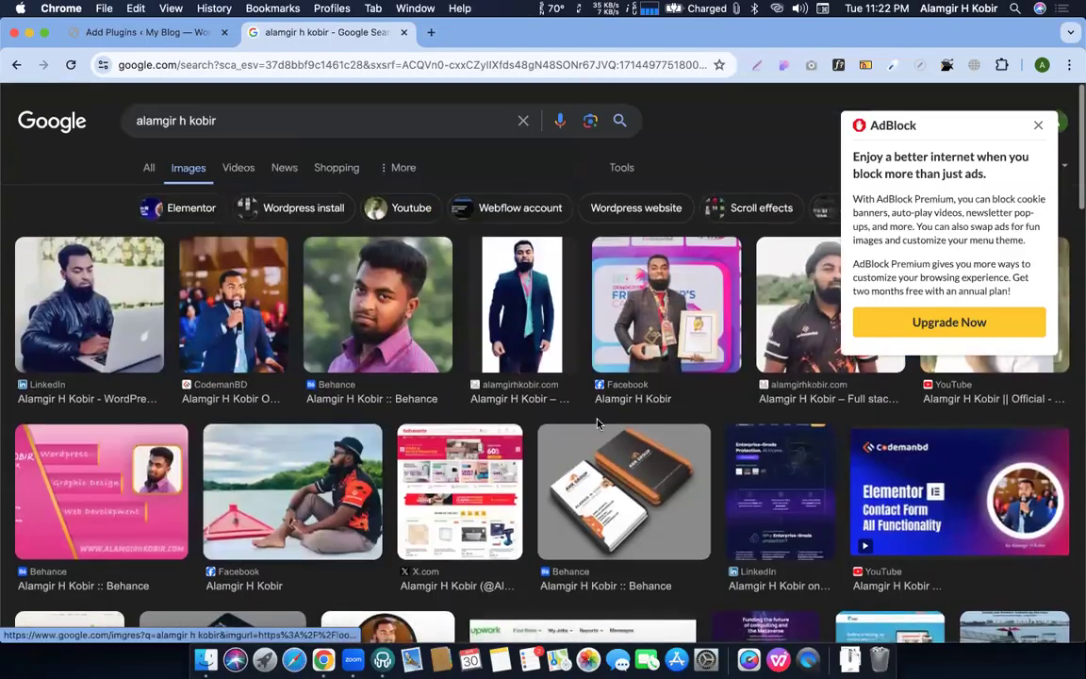
pyautogui.scroll(-1, 619, 495)
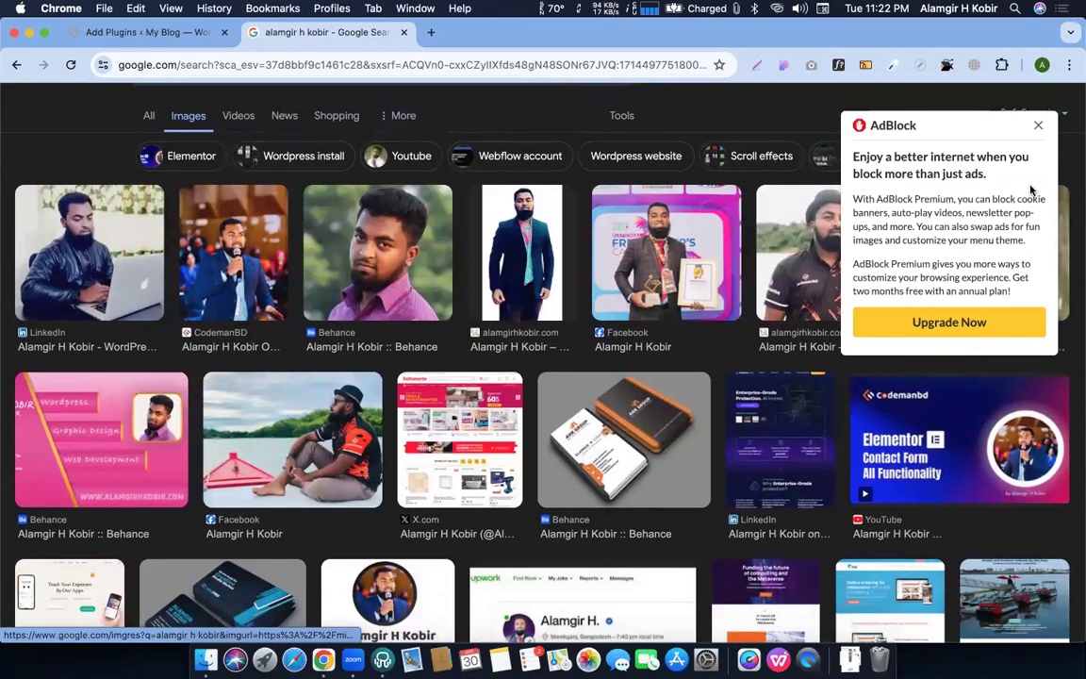
pyautogui.click(1037, 128)
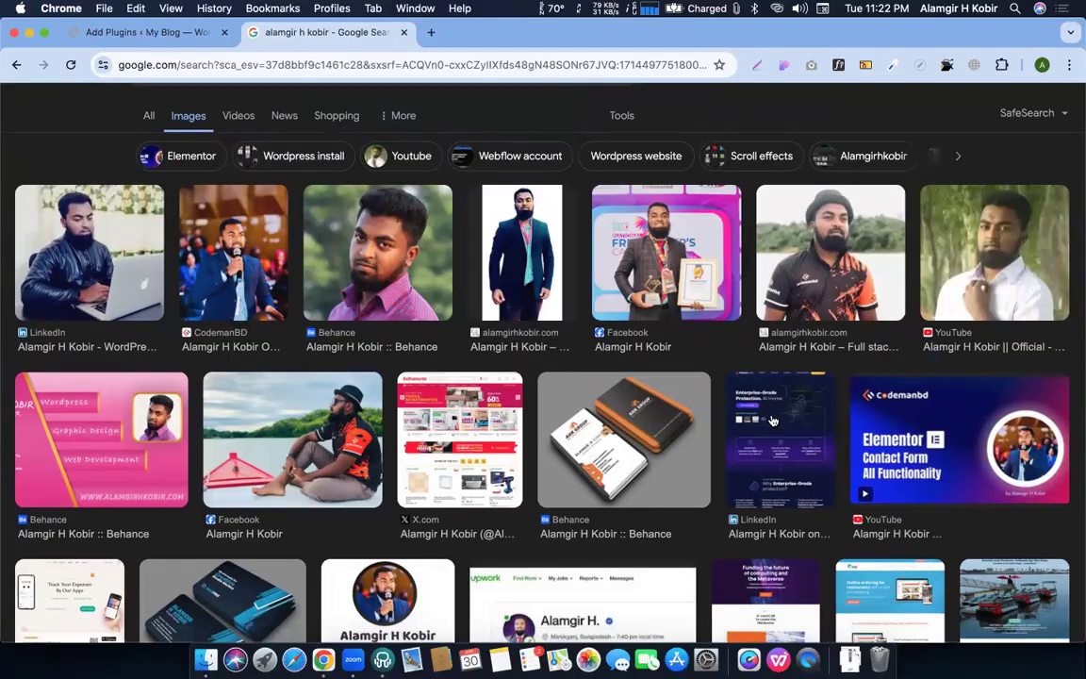
pyautogui.scroll(-6, 699, 451)
pyautogui.scroll(-6, 699, 452)
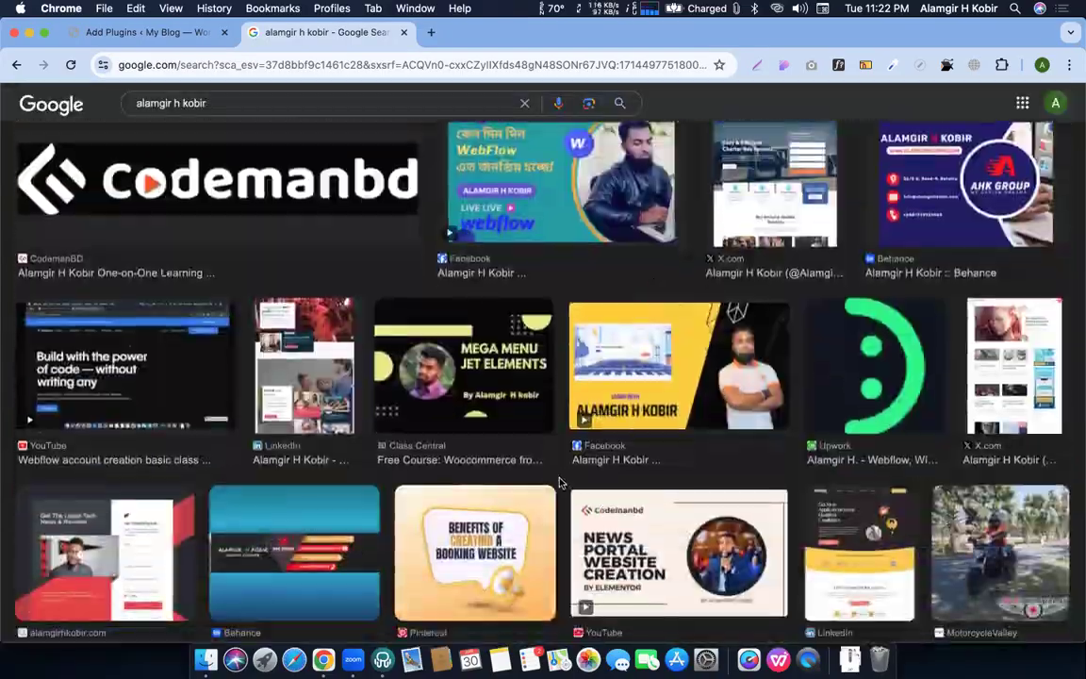
pyautogui.scroll(-8, 559, 483)
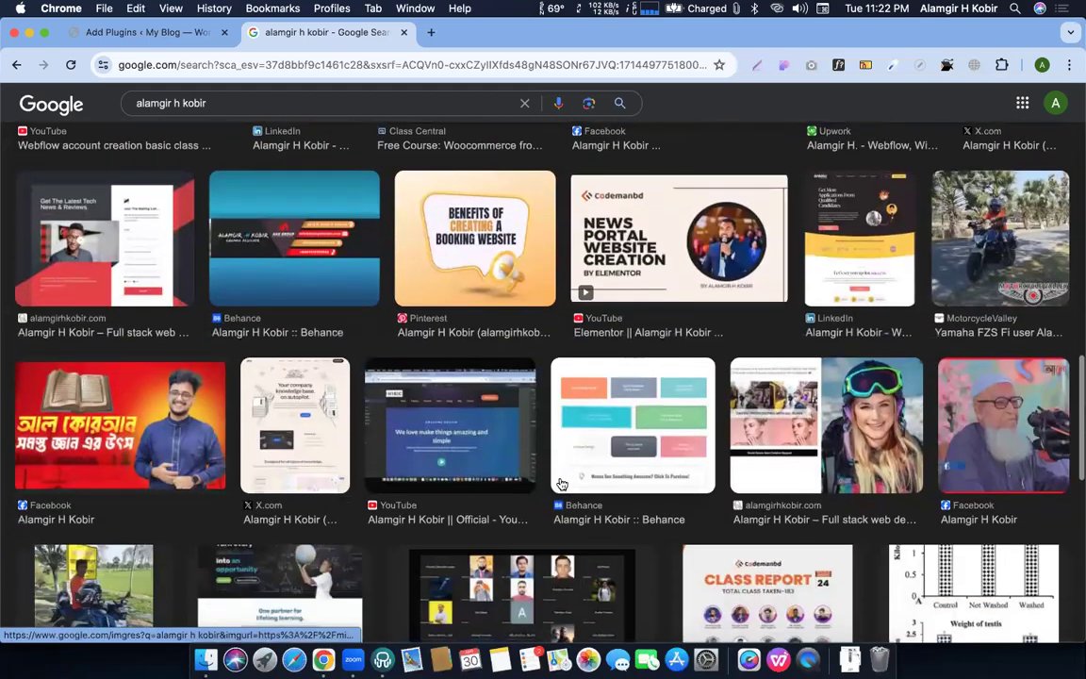
pyautogui.scroll(-1, 572, 401)
pyautogui.scroll(20, 570, 400)
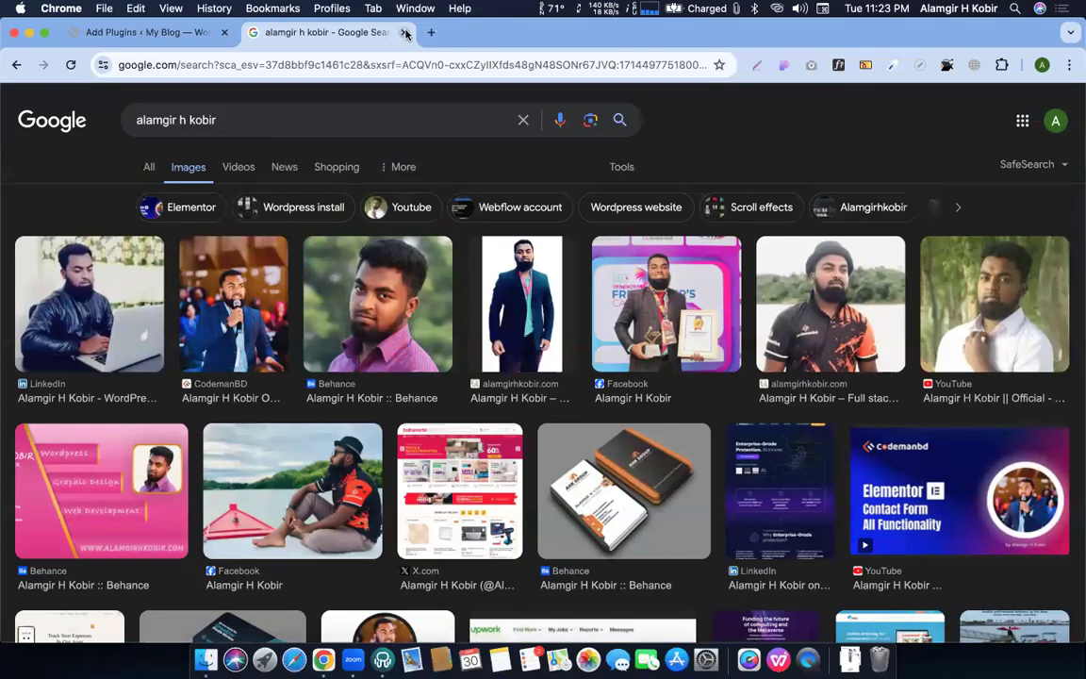
# Close the Google Images tab, leaving WordPress's Add Plugins page showing
pyautogui.click(406, 33)
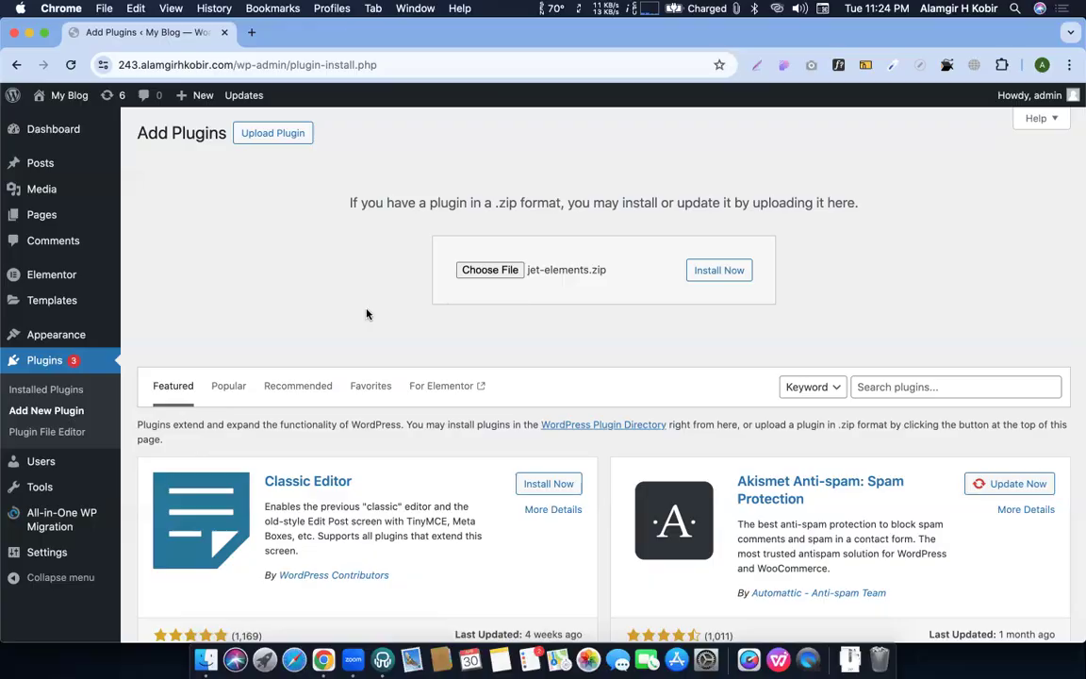
# Load wix.com in a new tab and scroll through its feature and template sections
pyautogui.click(252, 33)
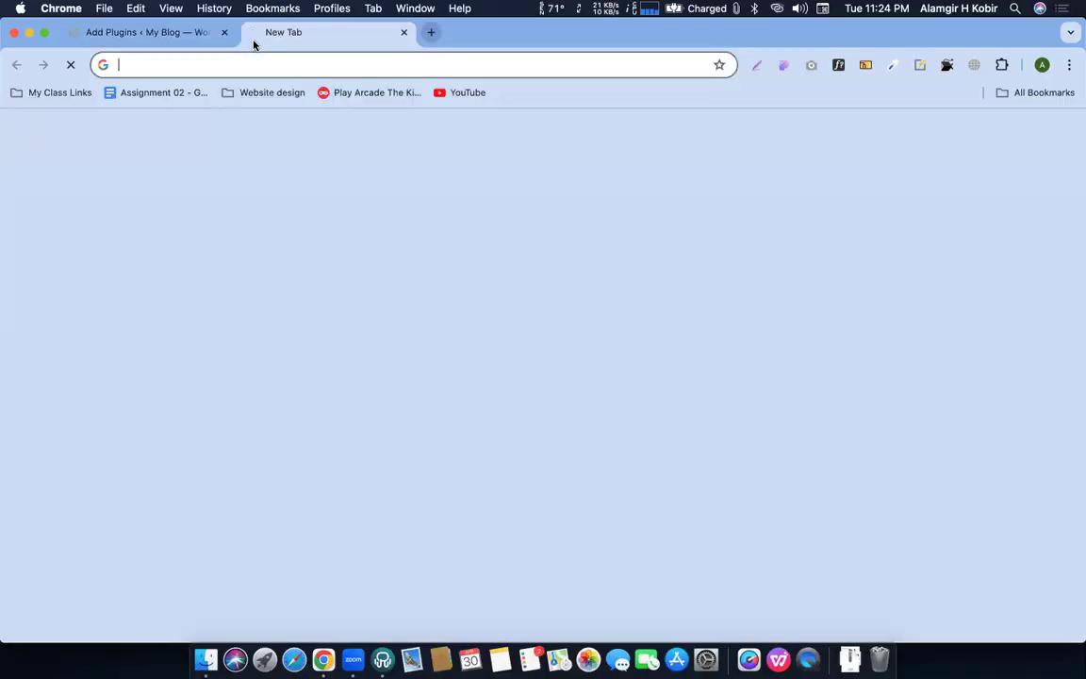
pyautogui.write('wix.co')
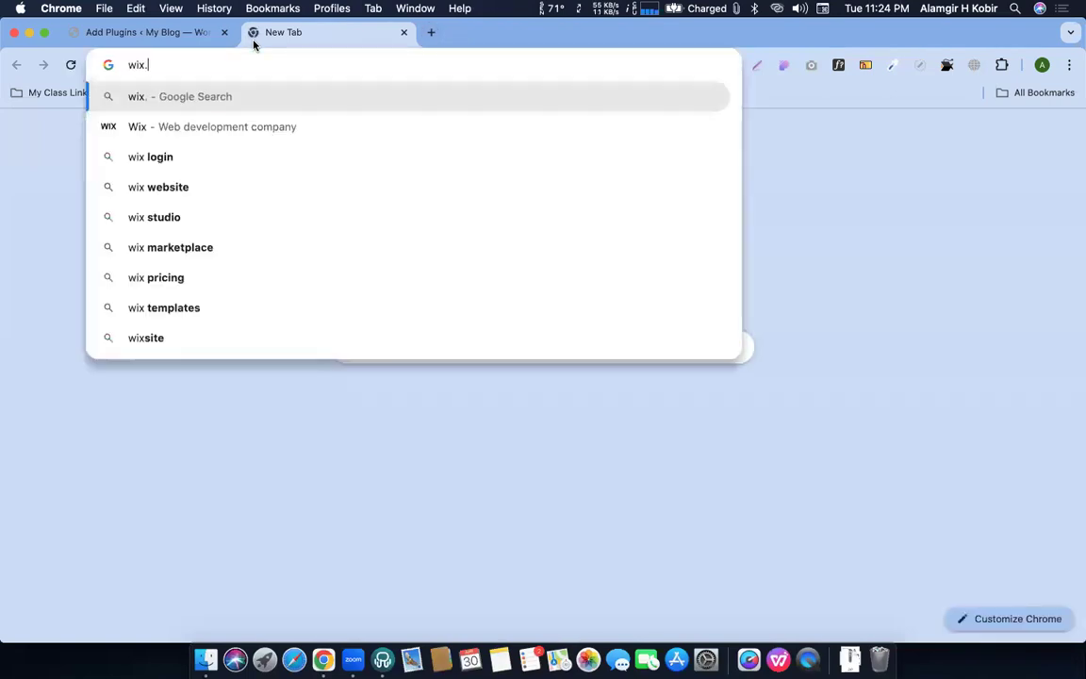
pyautogui.write('m')
pyautogui.press('Return')
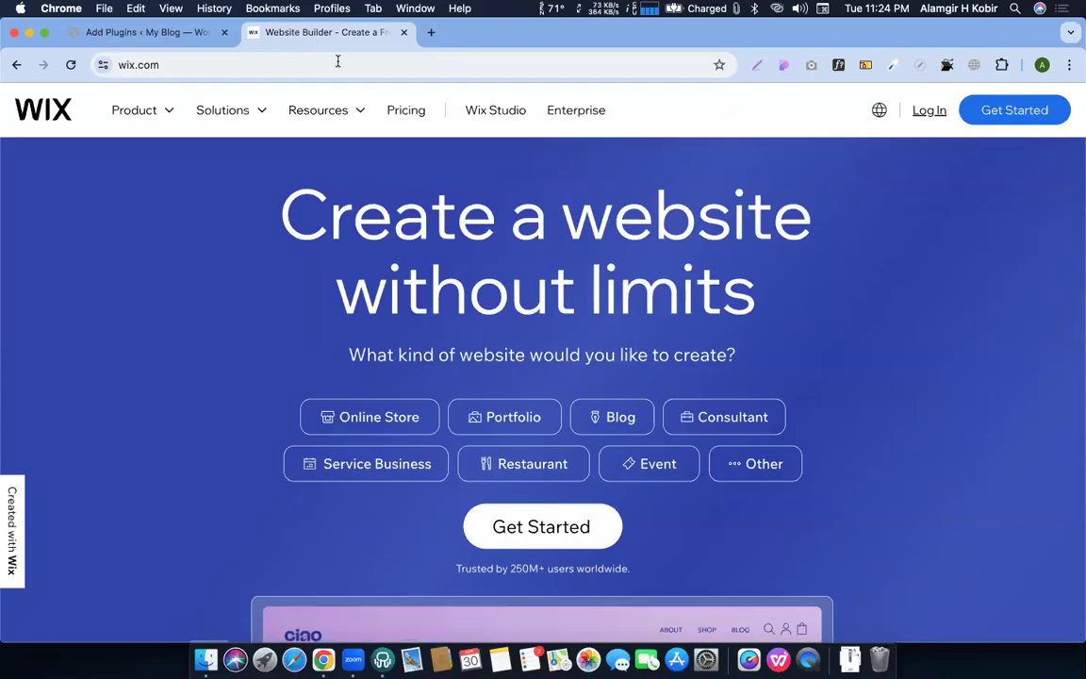
pyautogui.scroll(-8, 622, 368)
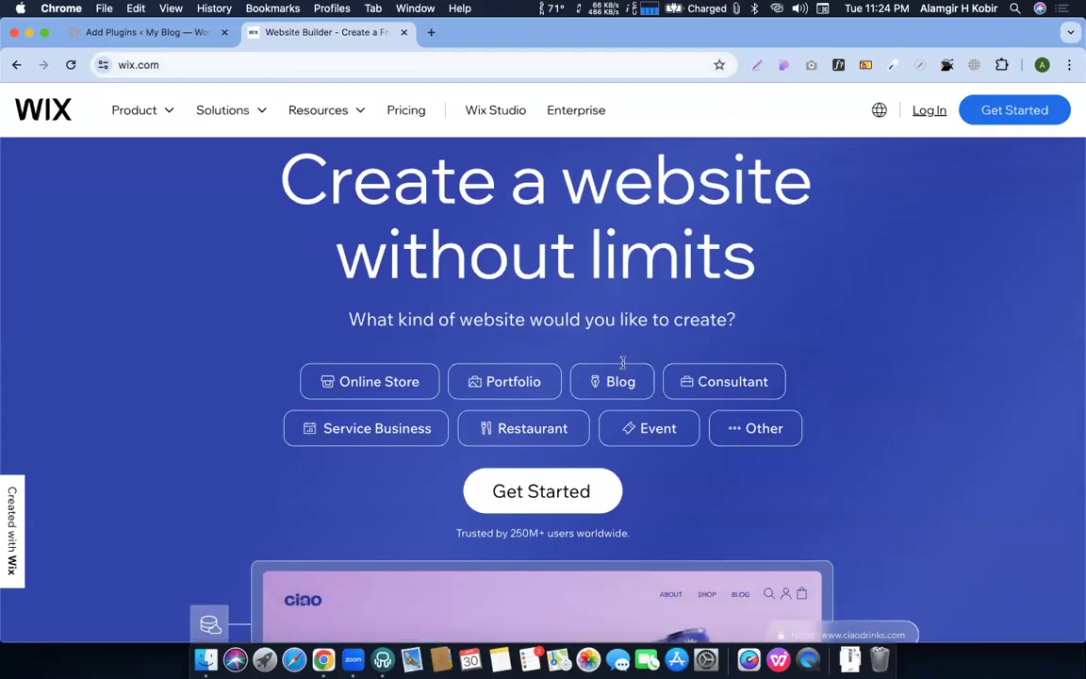
pyautogui.scroll(-10, 623, 368)
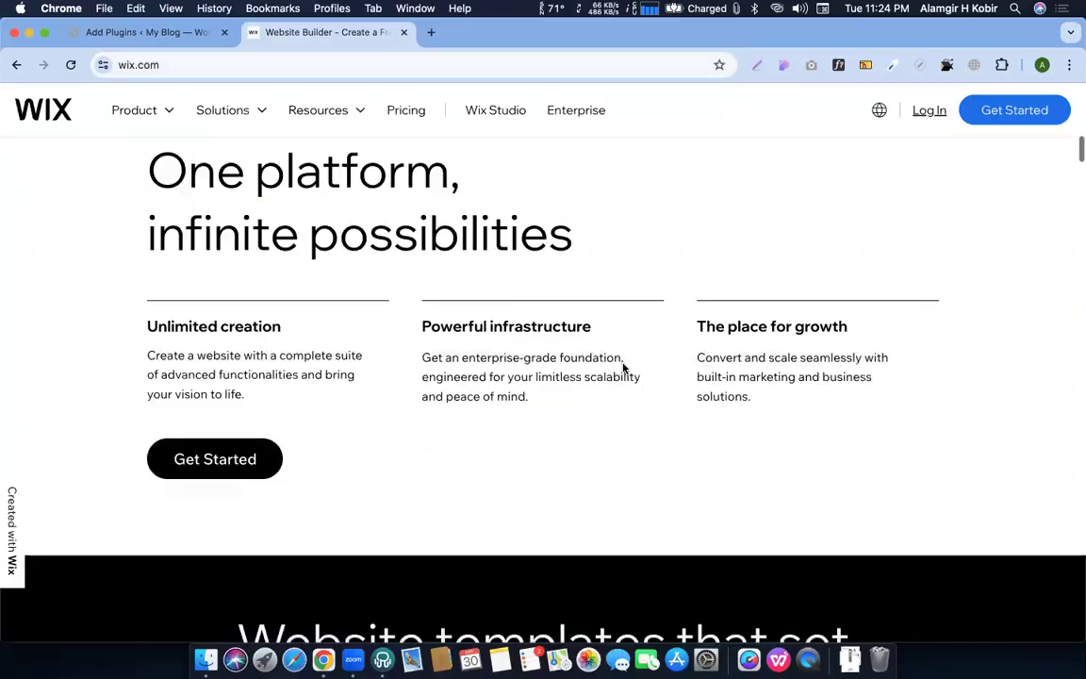
pyautogui.scroll(-10, 622, 367)
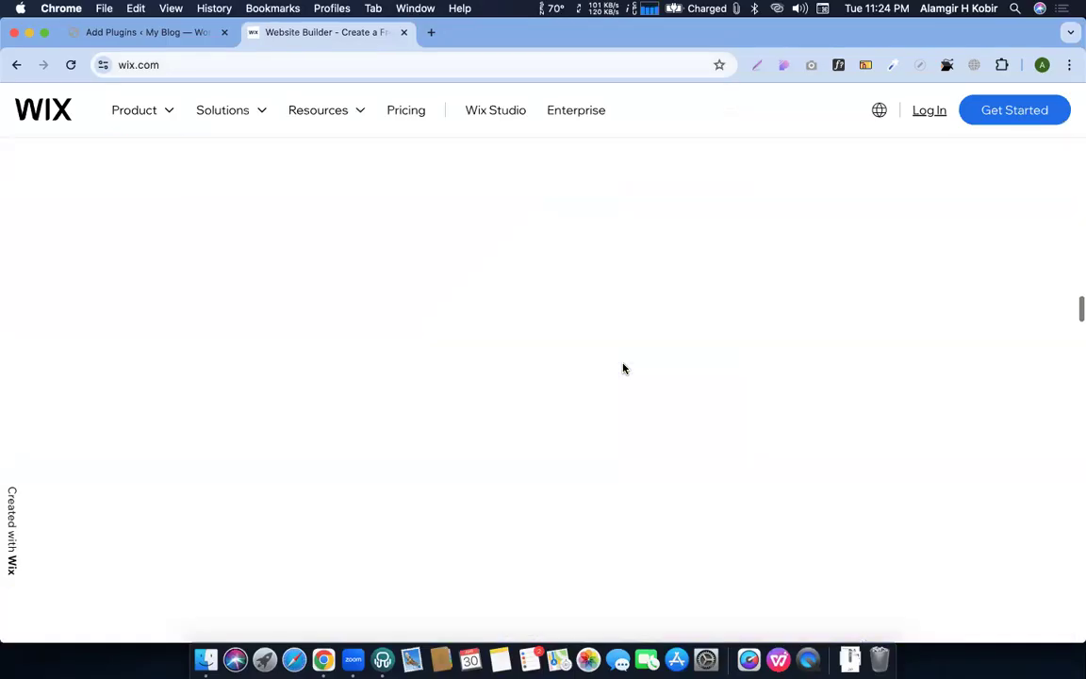
pyautogui.scroll(20, 623, 367)
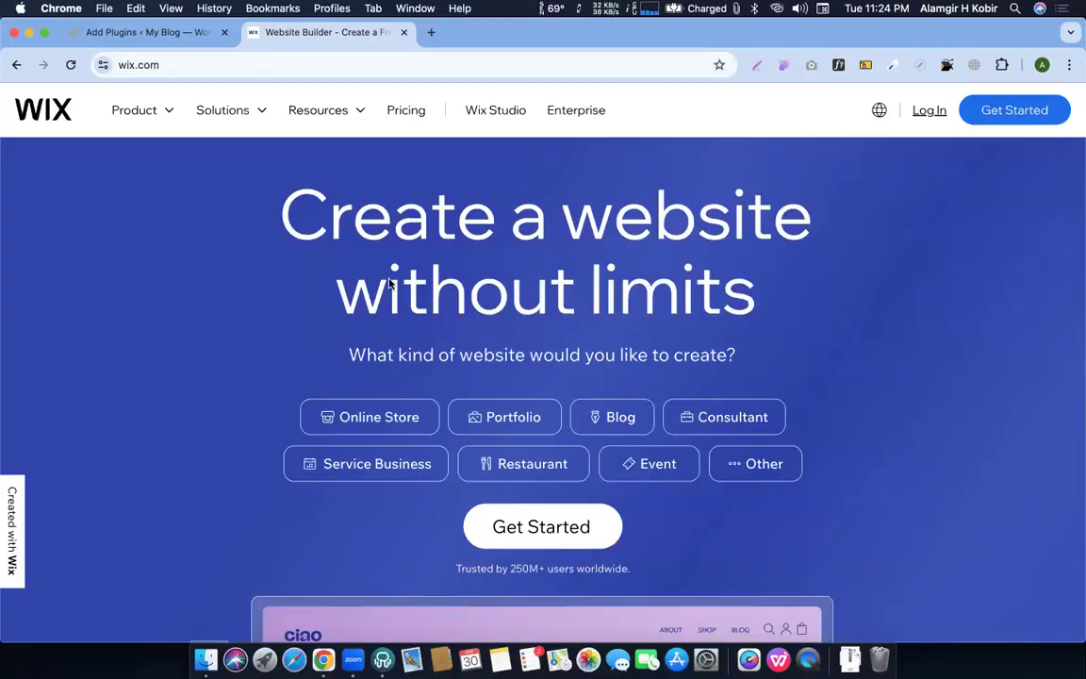
pyautogui.scroll(-5, 389, 283)
pyautogui.scroll(-4, 389, 283)
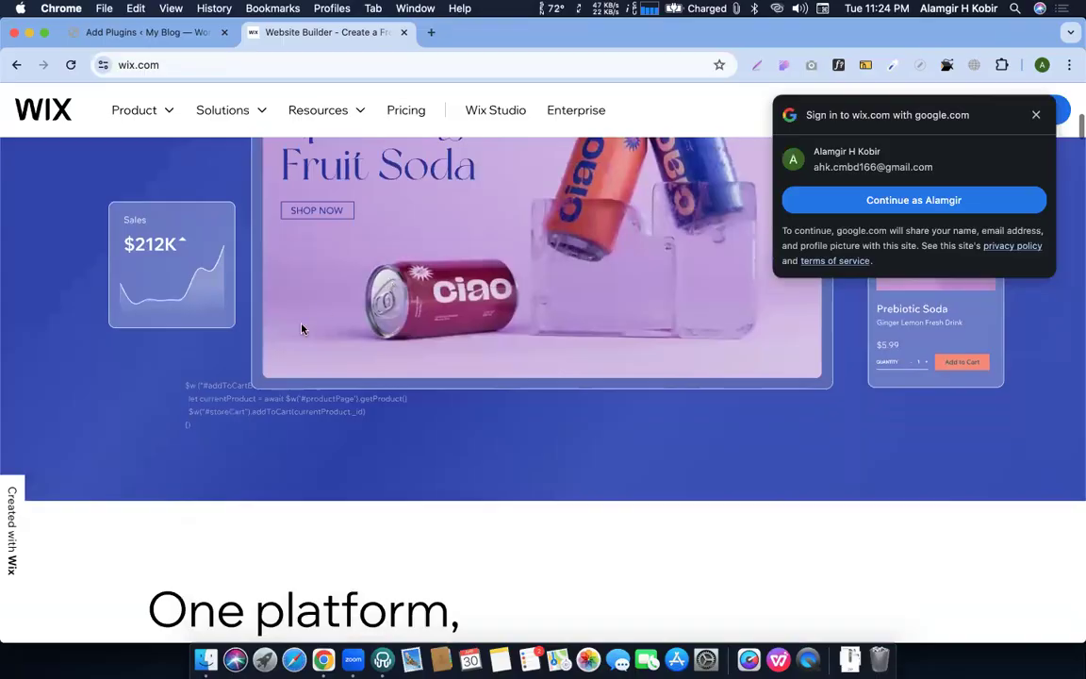
pyautogui.scroll(-10, 283, 311)
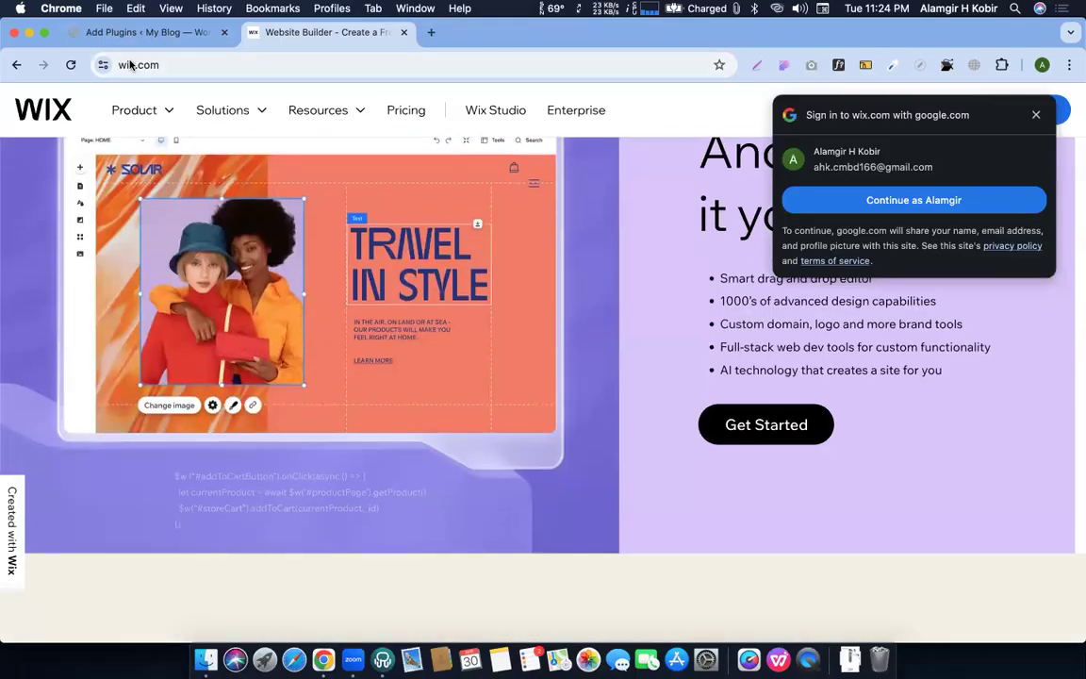
# Empty the address bar so a new web address can be entered
pyautogui.doubleClick(161, 64)
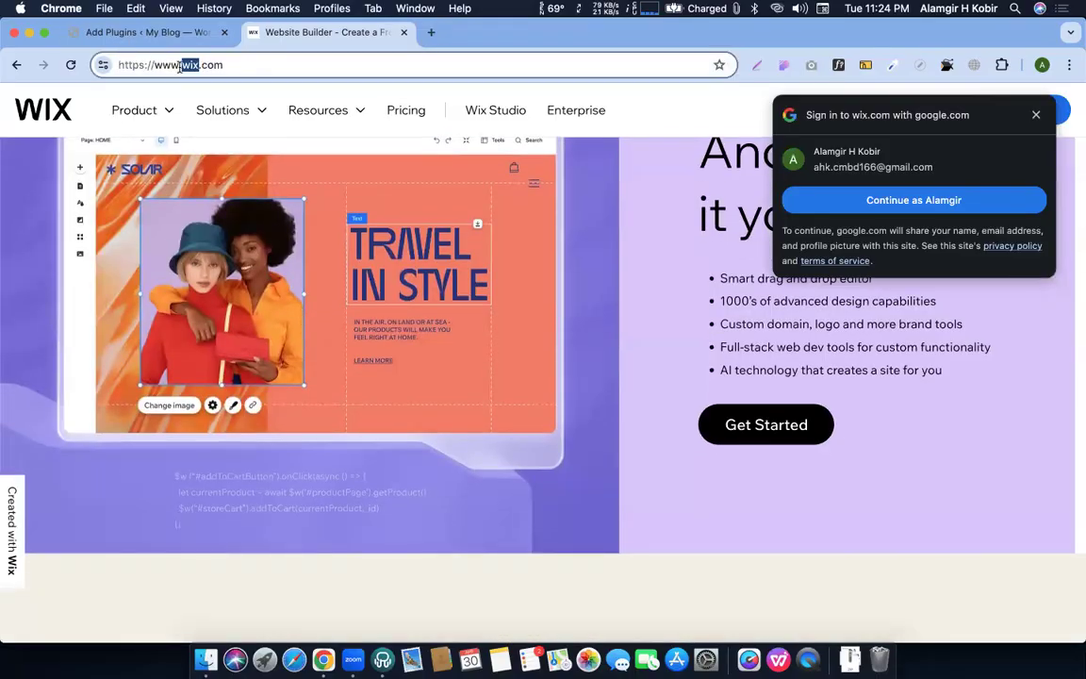
pyautogui.press('super+a')
pyautogui.write('wh')
pyautogui.press('BackSpace')
pyautogui.press('BackSpace')
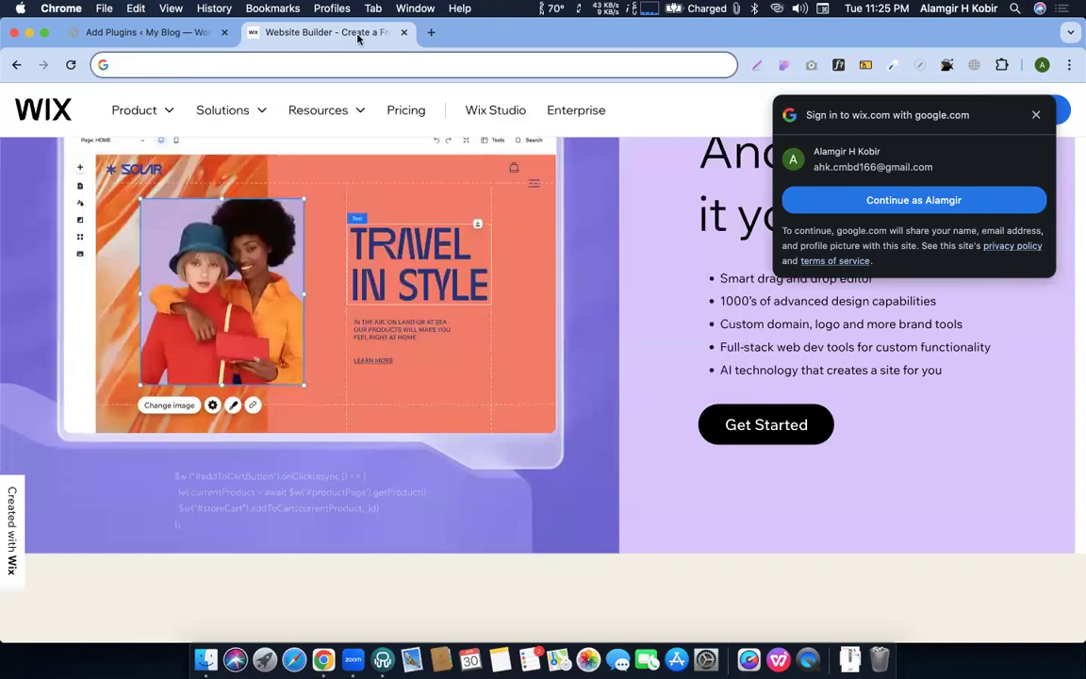
# Close the Wix tab to get back to the WordPress Add Plugins page
pyautogui.press('super+w')
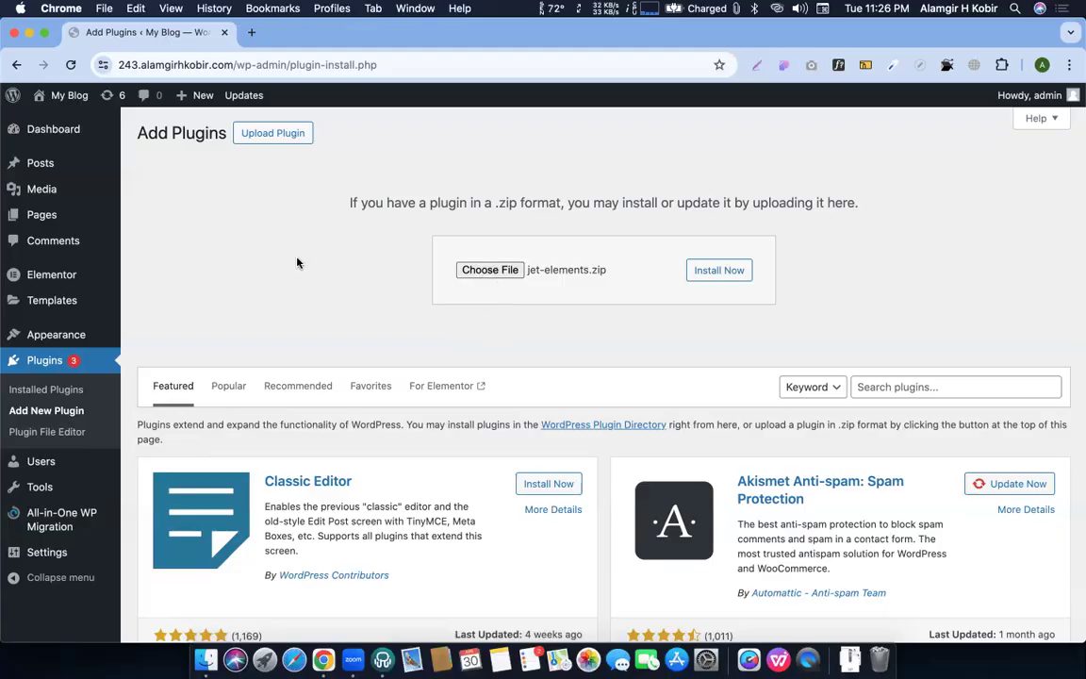
# Open the live site from My Blog > Visit Site in a new tab and switch to it
pyautogui.moveTo(57, 95)
pyautogui.keyDown('super'); pyautogui.click(54, 123); pyautogui.keyUp('super')
pyautogui.click(292, 31)
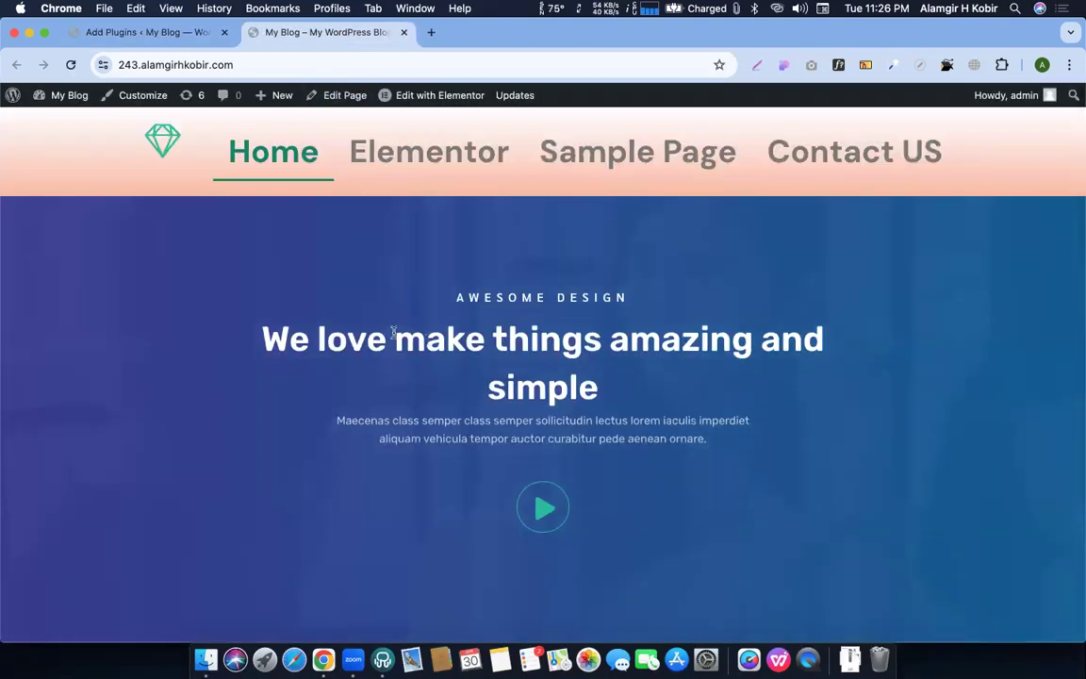
# Inspect the Elementor menu link's code in the developer tools
pyautogui.scroll(-3, 483, 370)
pyautogui.scroll(-1, 569, 321)
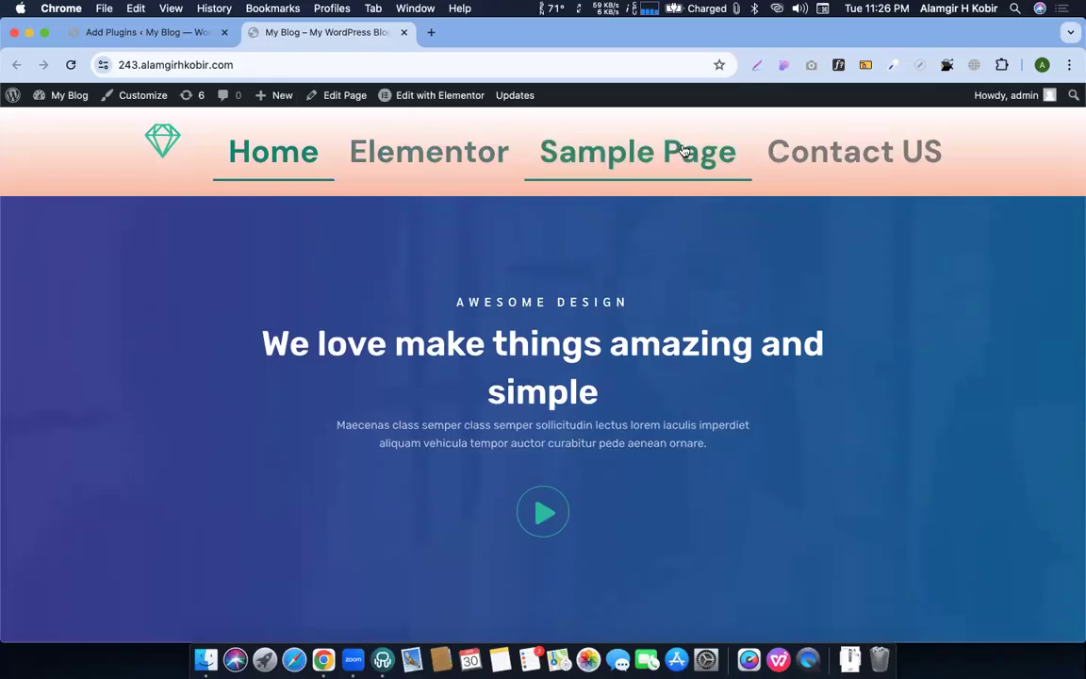
pyautogui.doubleClick(493, 153)
pyautogui.rightClick(493, 154)
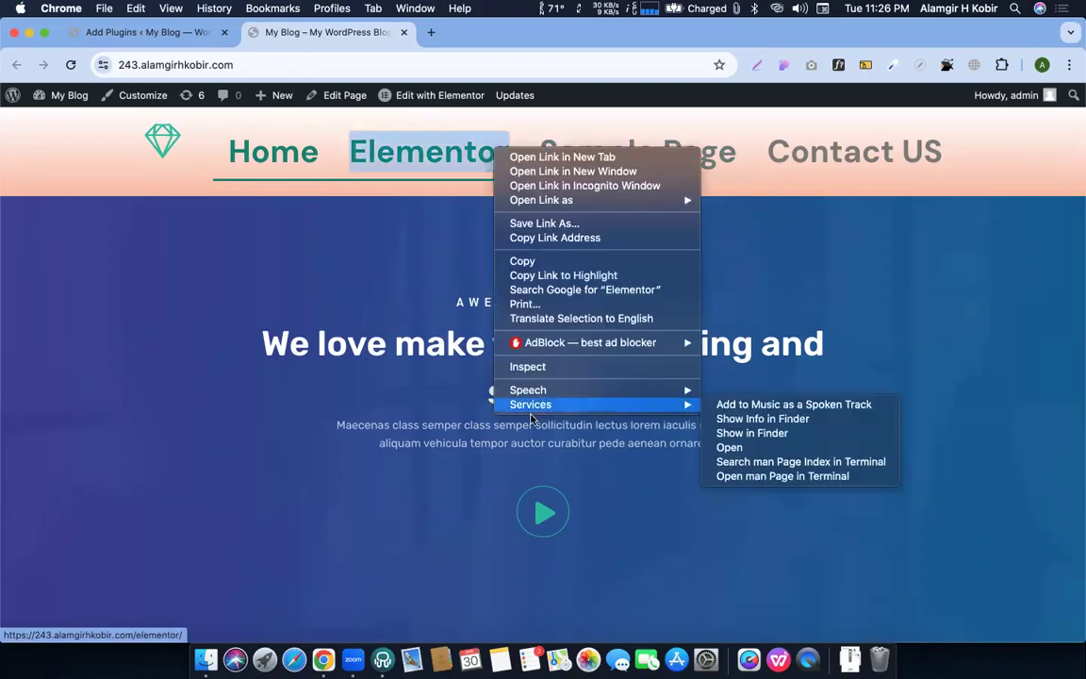
pyautogui.click(528, 369)
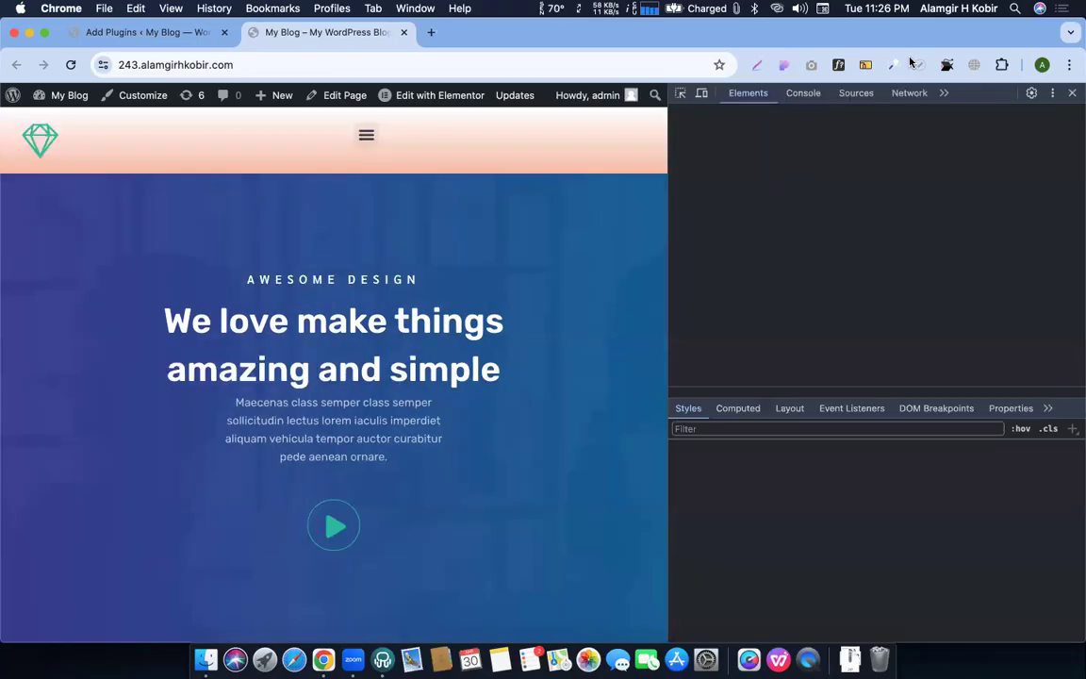
# Dock the developer tools at the bottom and pick the Home menu link
pyautogui.click(1056, 93)
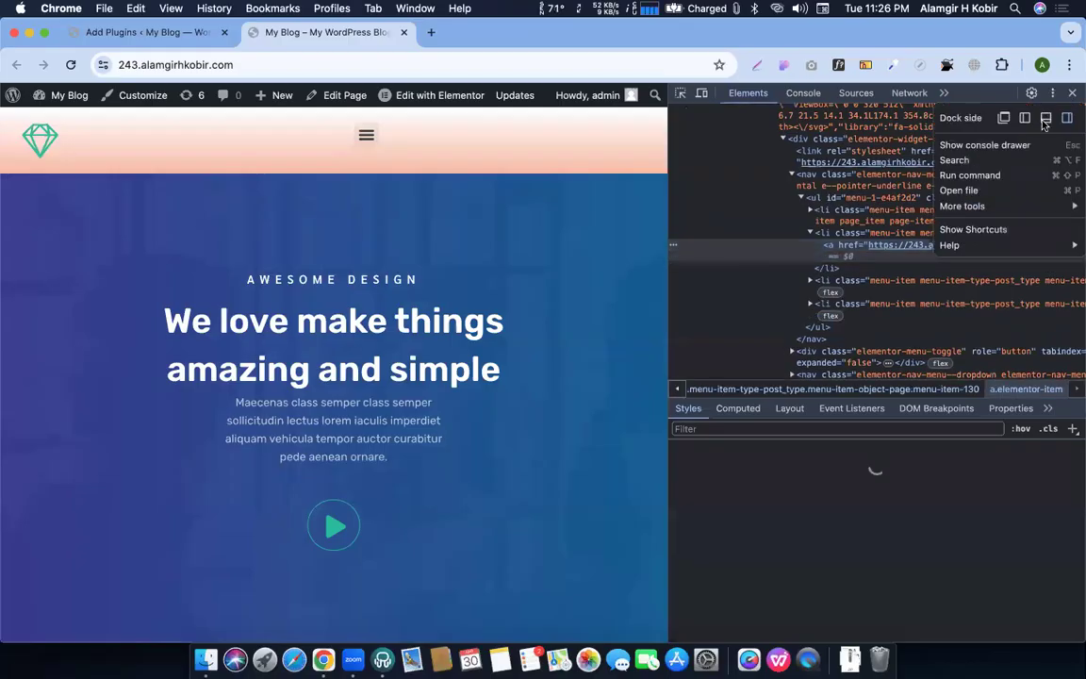
pyautogui.press('super+shift+d')
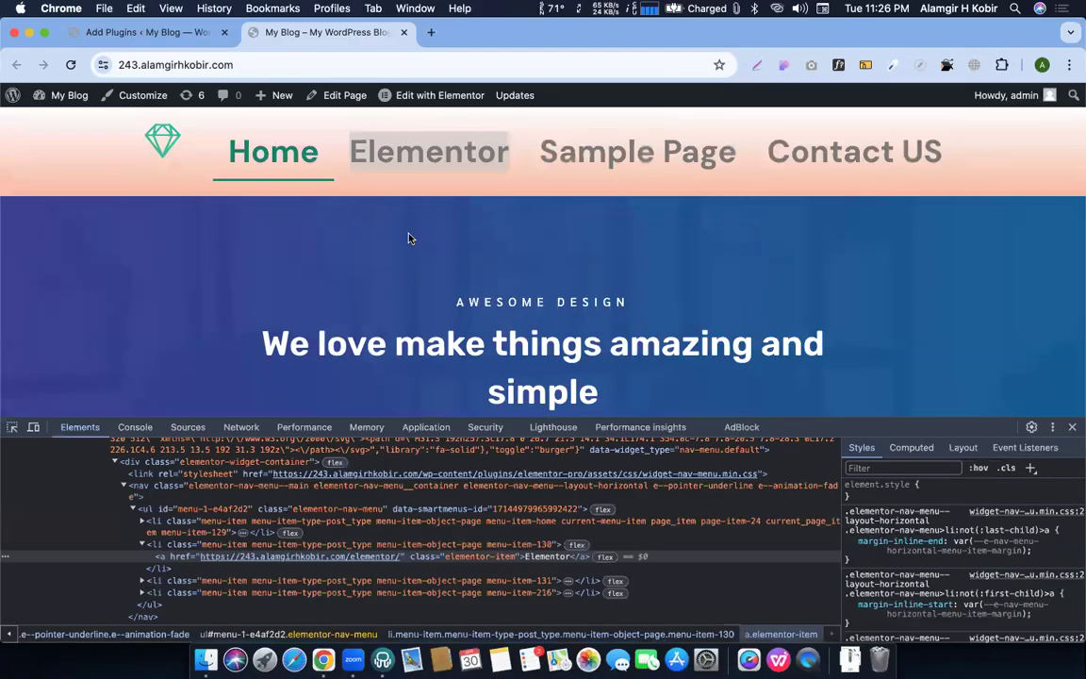
pyautogui.press('super+shift+c')
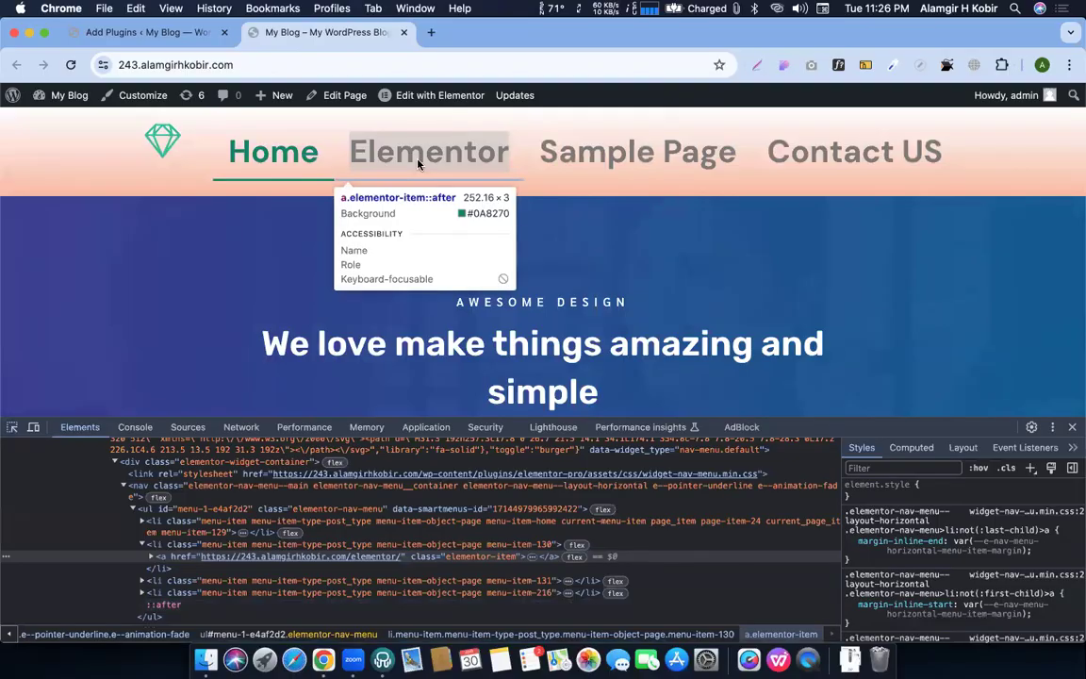
pyautogui.click(329, 166)
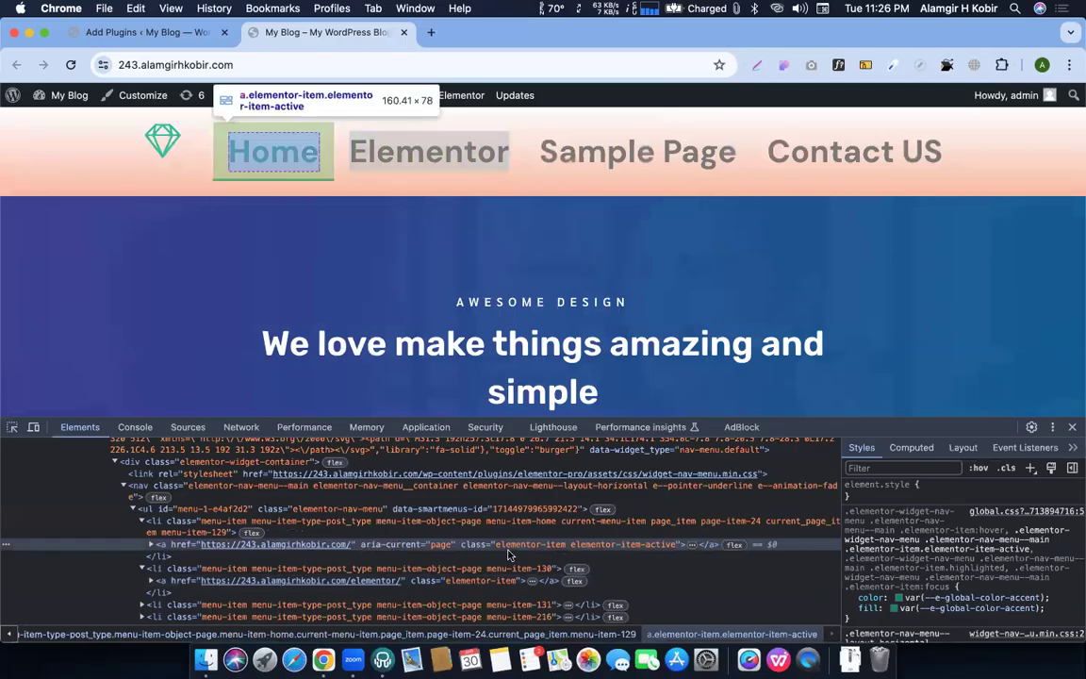
# Add an inline font-size: 24px to the Home link's element.style
pyautogui.click(932, 494)
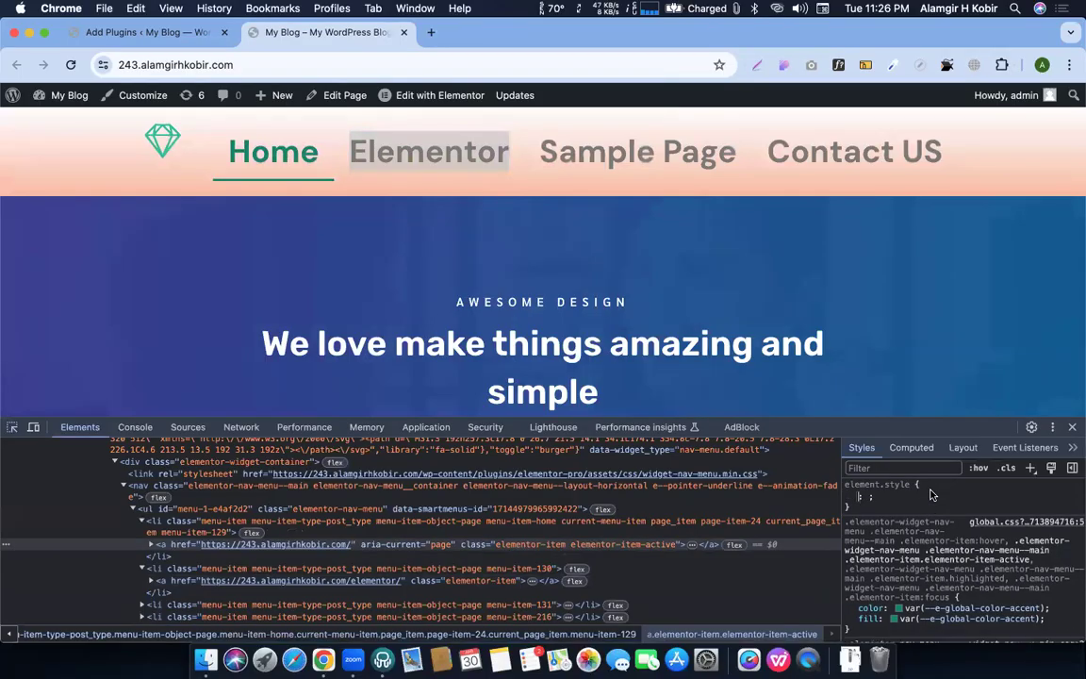
pyautogui.write('font')
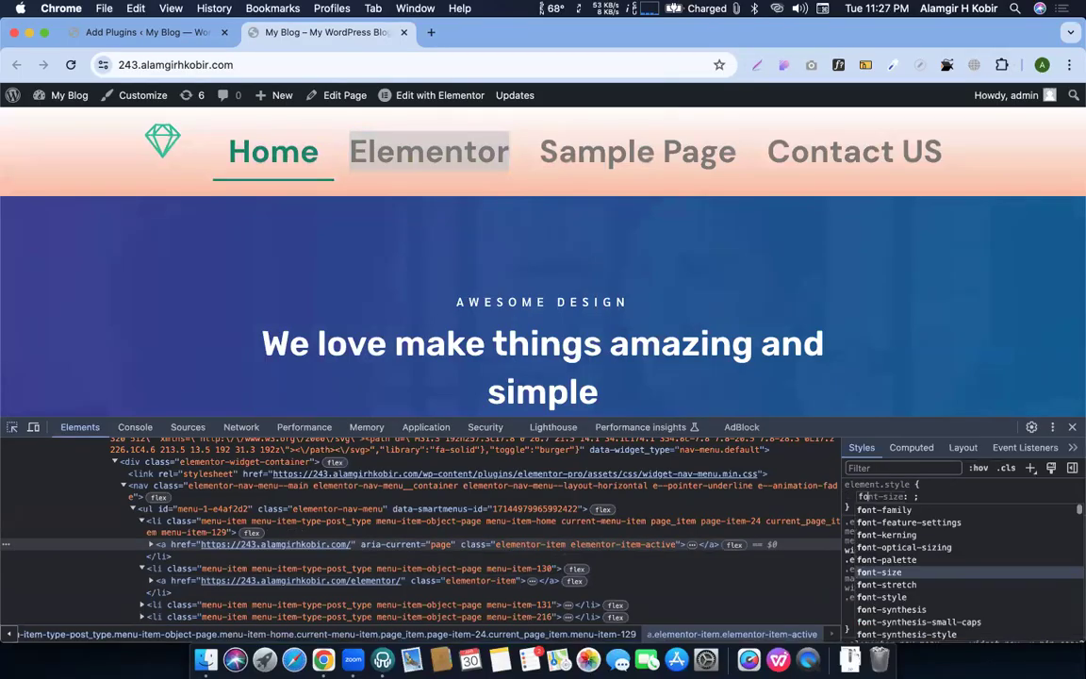
pyautogui.press('Tab')
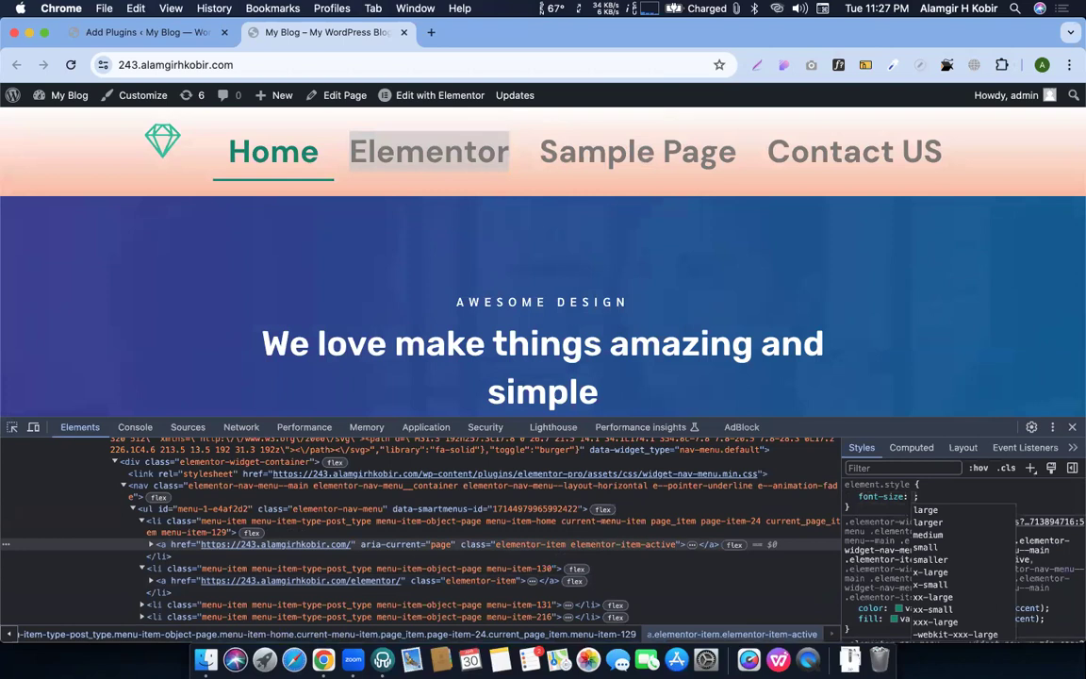
pyautogui.write('24px')
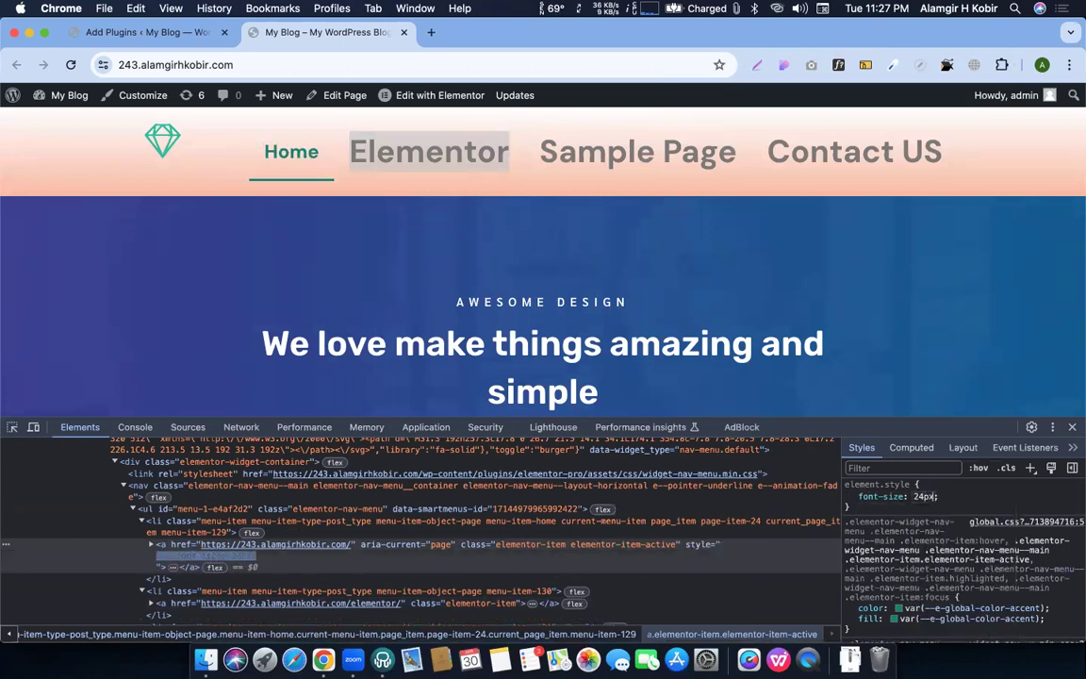
pyautogui.press('Return')
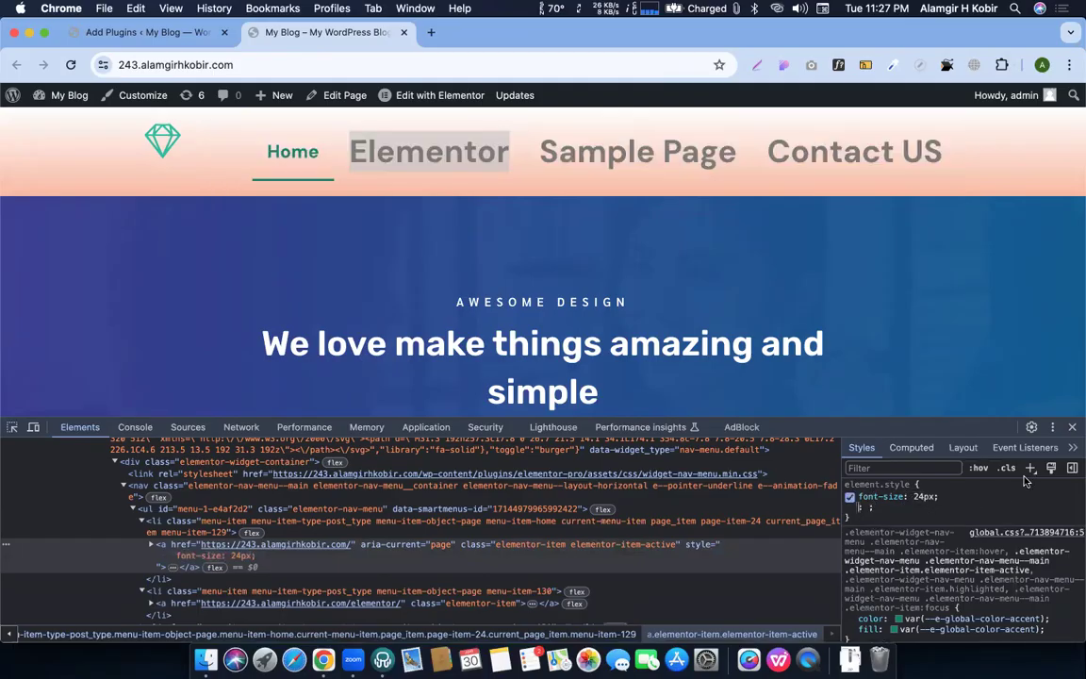
pyautogui.click(10, 432)
# Pick the Elementor link and add a new a.elementor-item rule with font-size: 18px
pyautogui.click(405, 143)
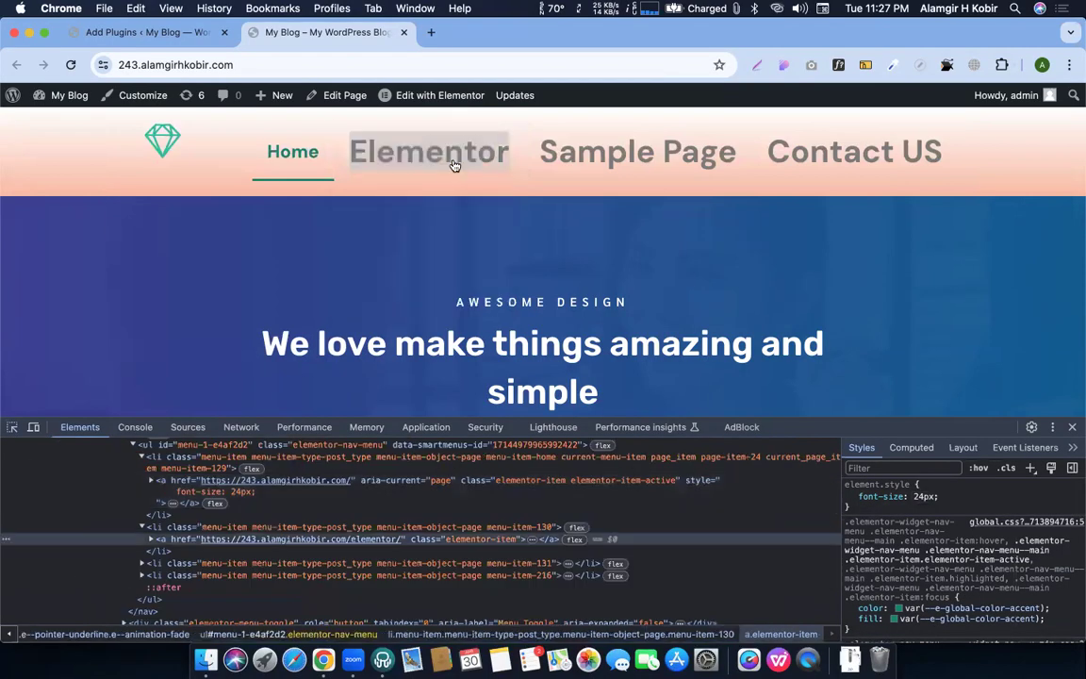
pyautogui.click(1031, 468)
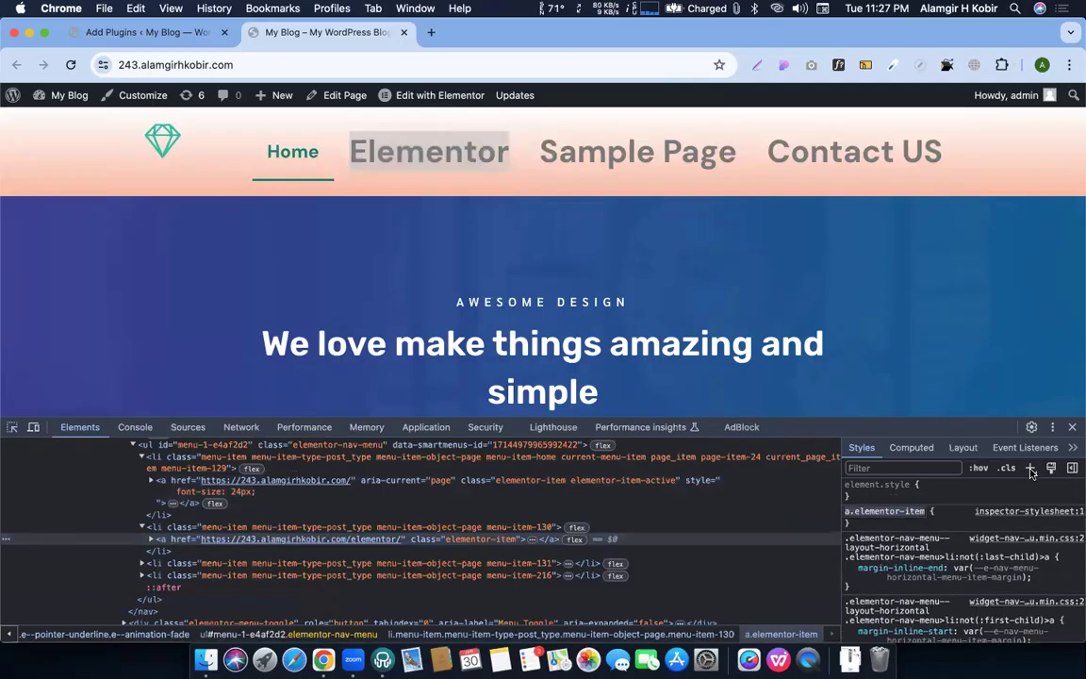
pyautogui.click(947, 510)
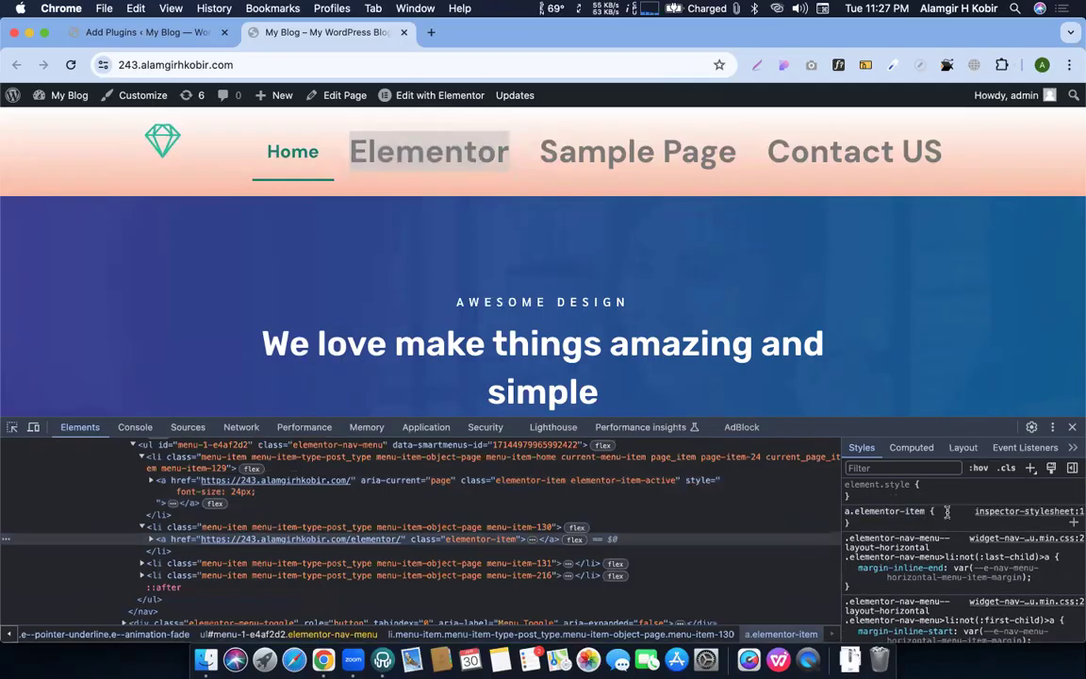
pyautogui.write('font')
pyautogui.press('Tab')
pyautogui.write('18')
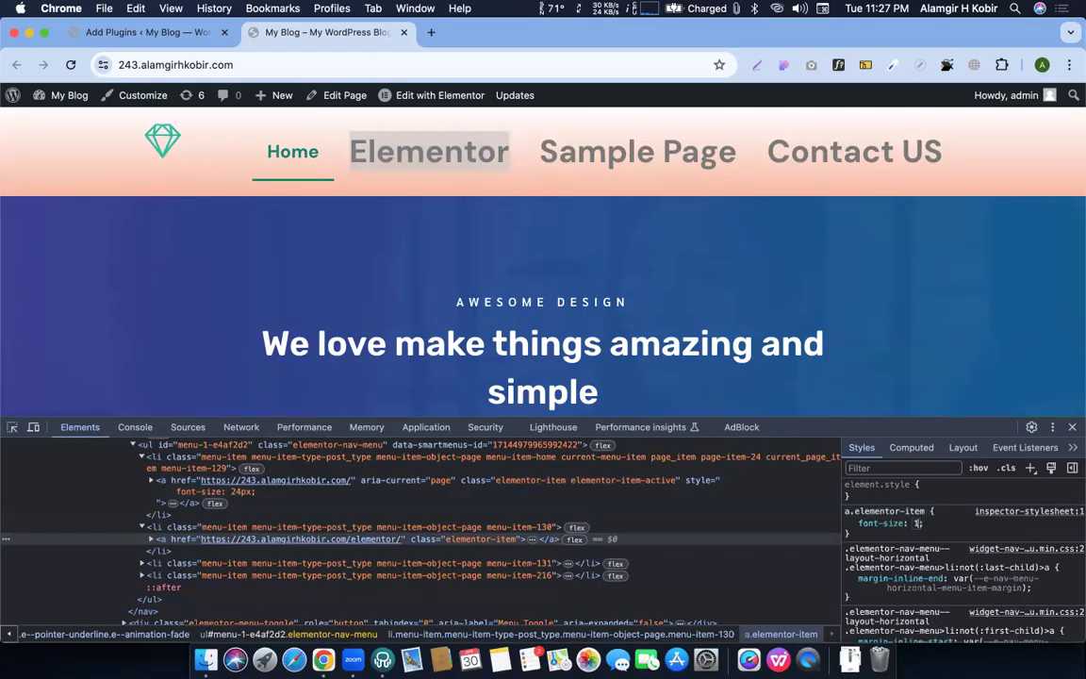
pyautogui.write('px')
pyautogui.press('Return')
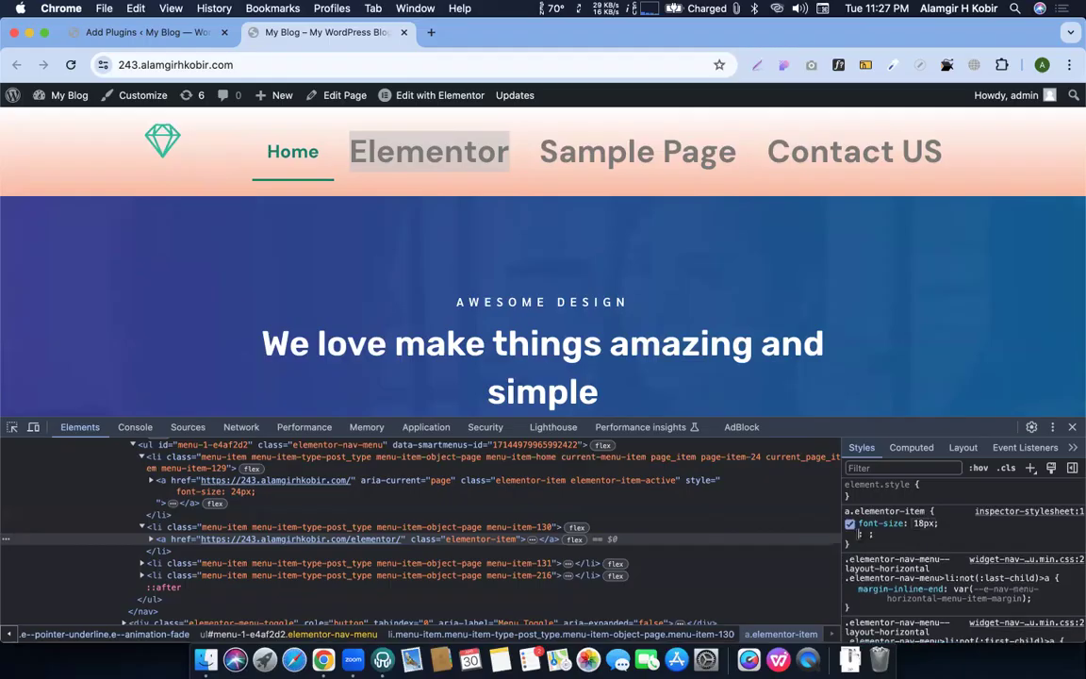
pyautogui.press('Escape')
# Make the 18px font size !important
pyautogui.click(931, 523)
pyautogui.write('!i')
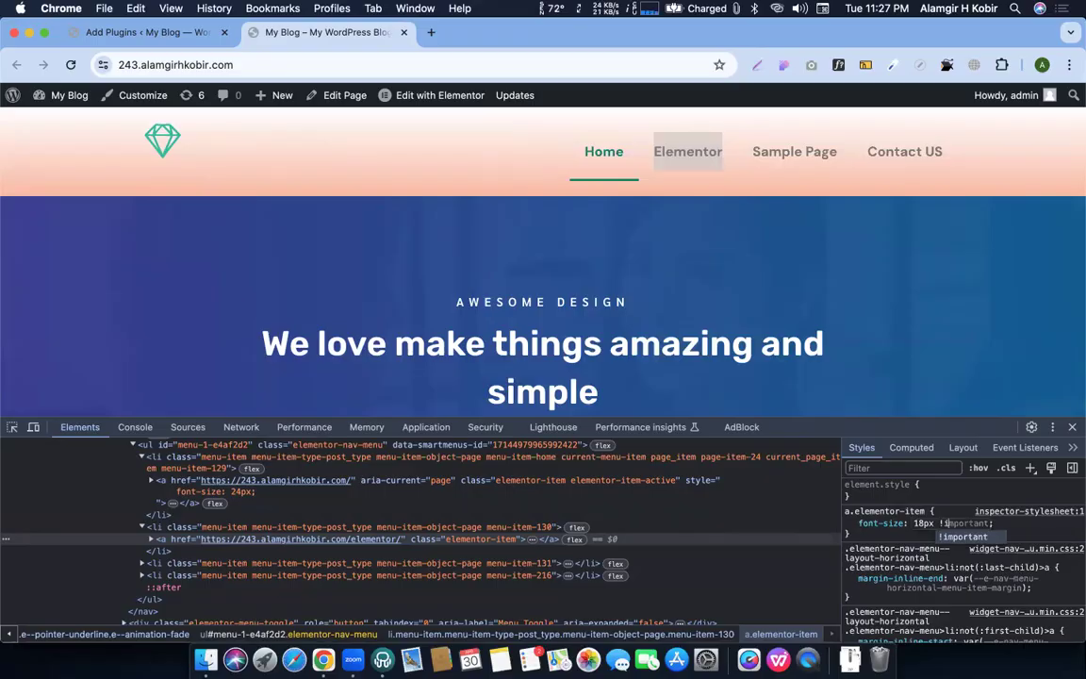
pyautogui.press('Return')
pyautogui.press('Escape')
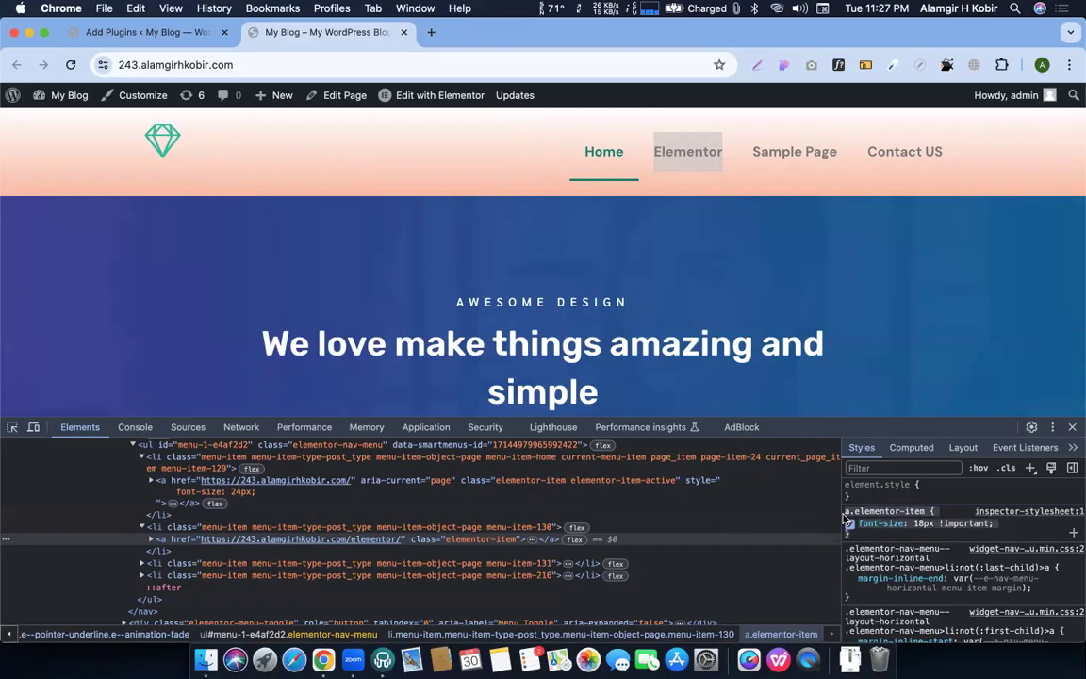
# In the Customizer's Additional CSS, paste the a.elementor-item font-size: 18px !important rule
pyautogui.click(111, 92)
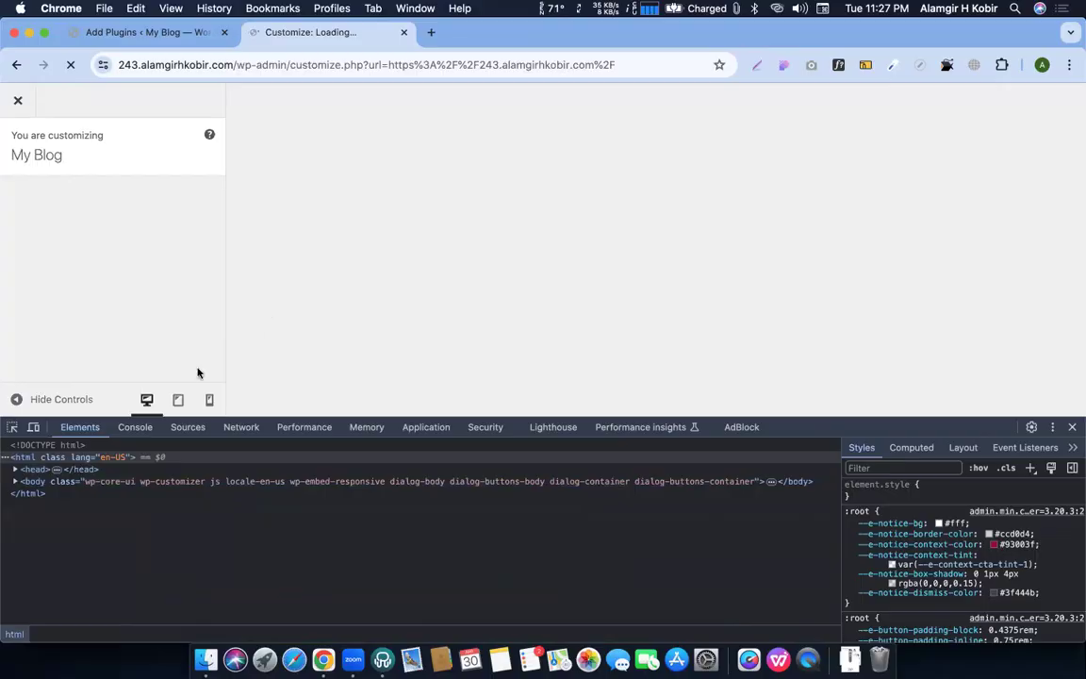
pyautogui.press('alt+super+i')
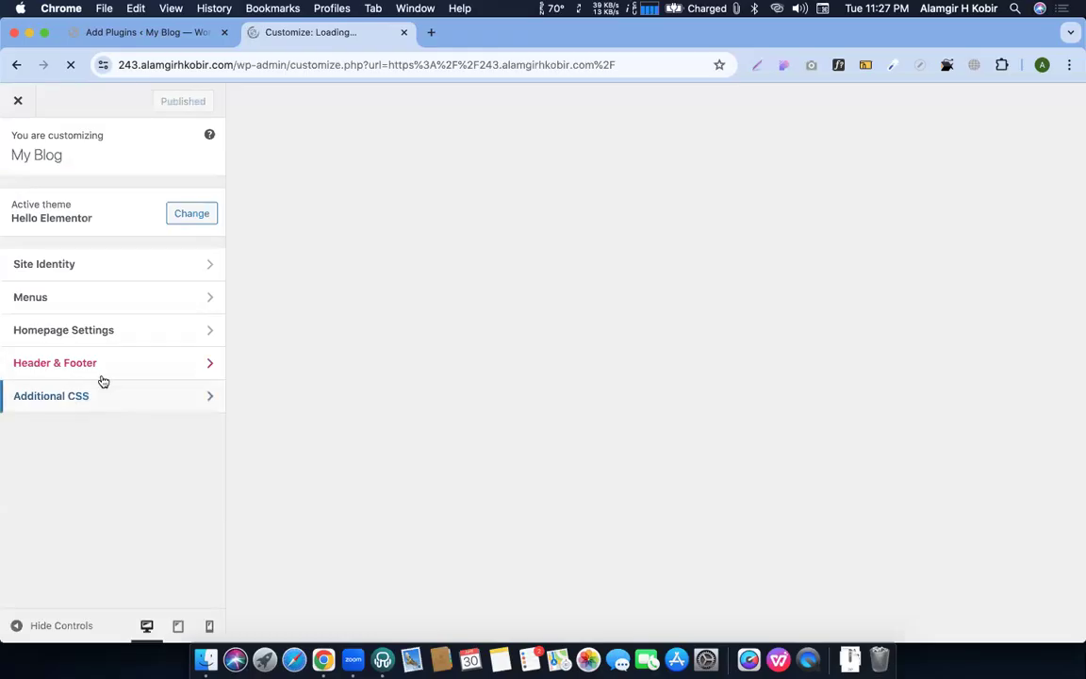
pyautogui.click(101, 388)
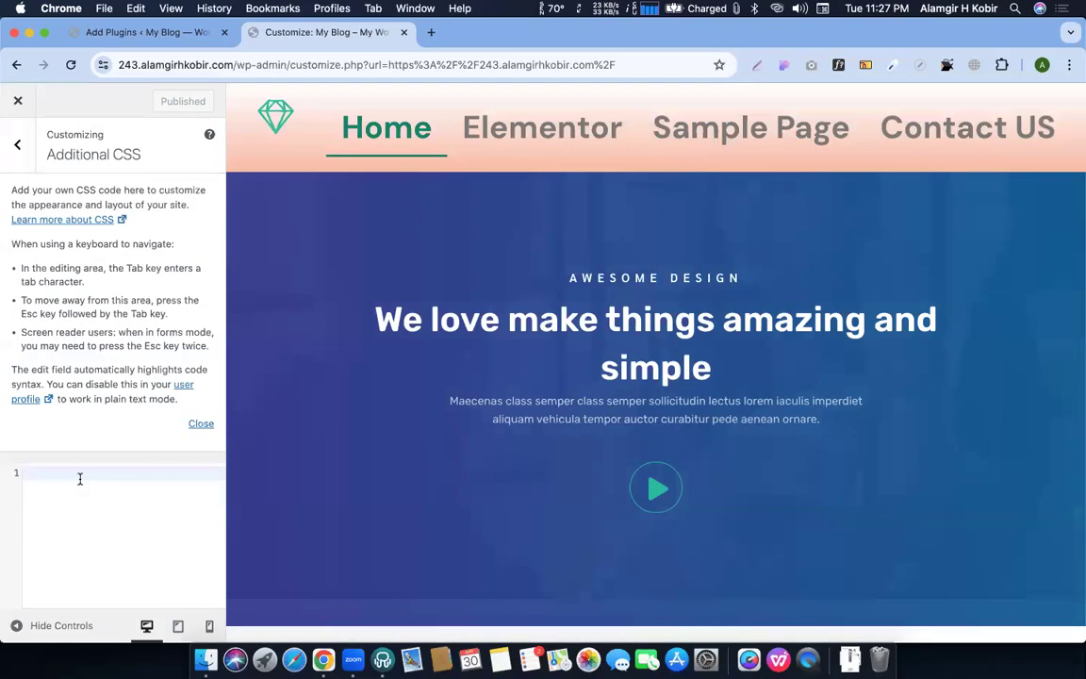
pyautogui.write('a.elementor-item {     font-size: 18px !important; }')
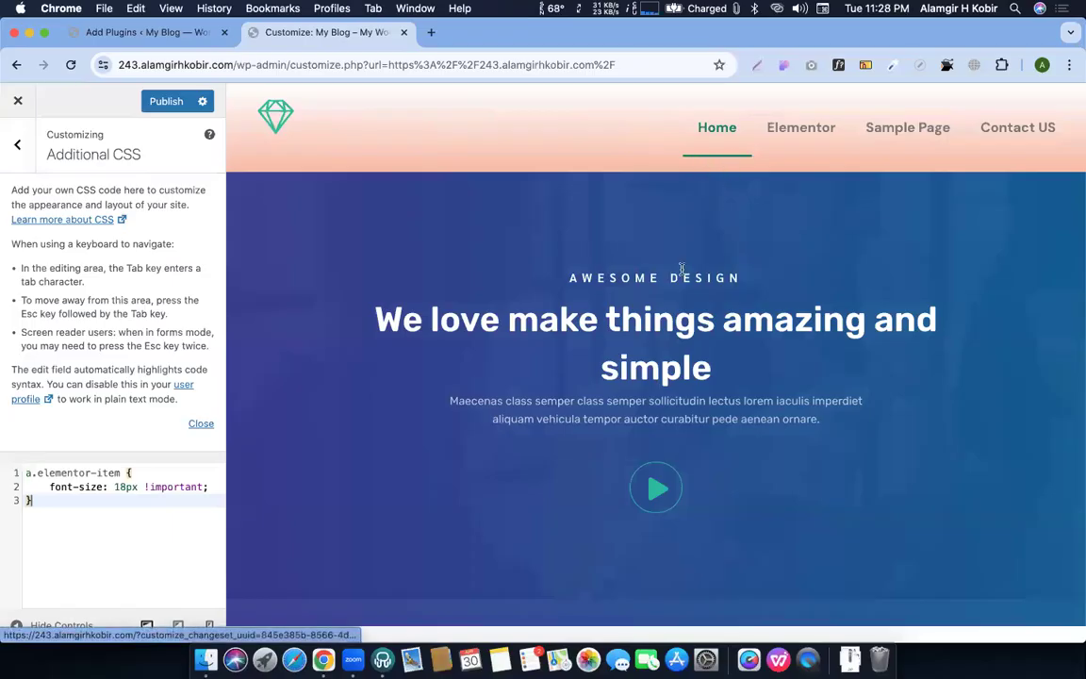
# Inspect the Home menu link's styles in the Customizer preview
pyautogui.rightClick(723, 159)
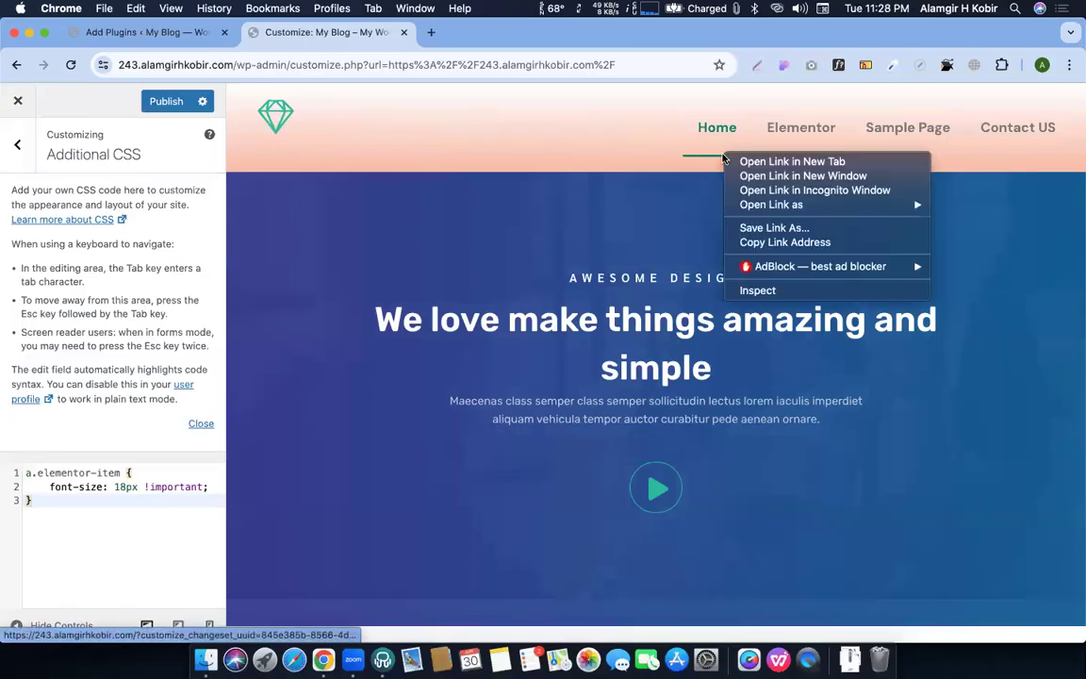
pyautogui.click(755, 291)
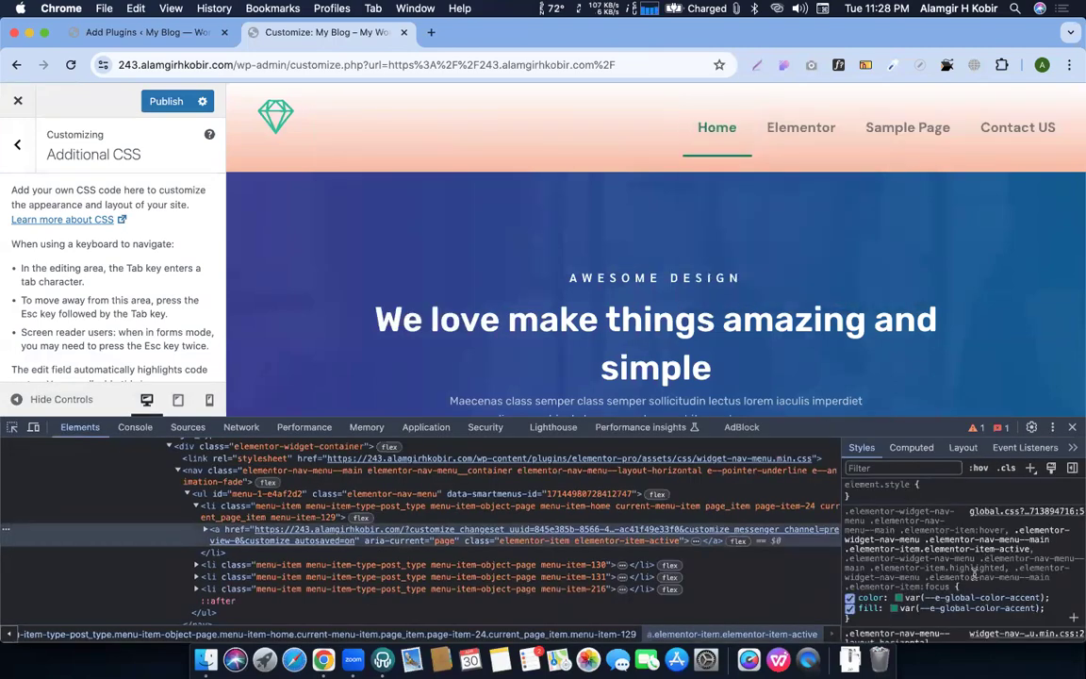
pyautogui.scroll(-2, 968, 578)
pyautogui.scroll(-5, 967, 578)
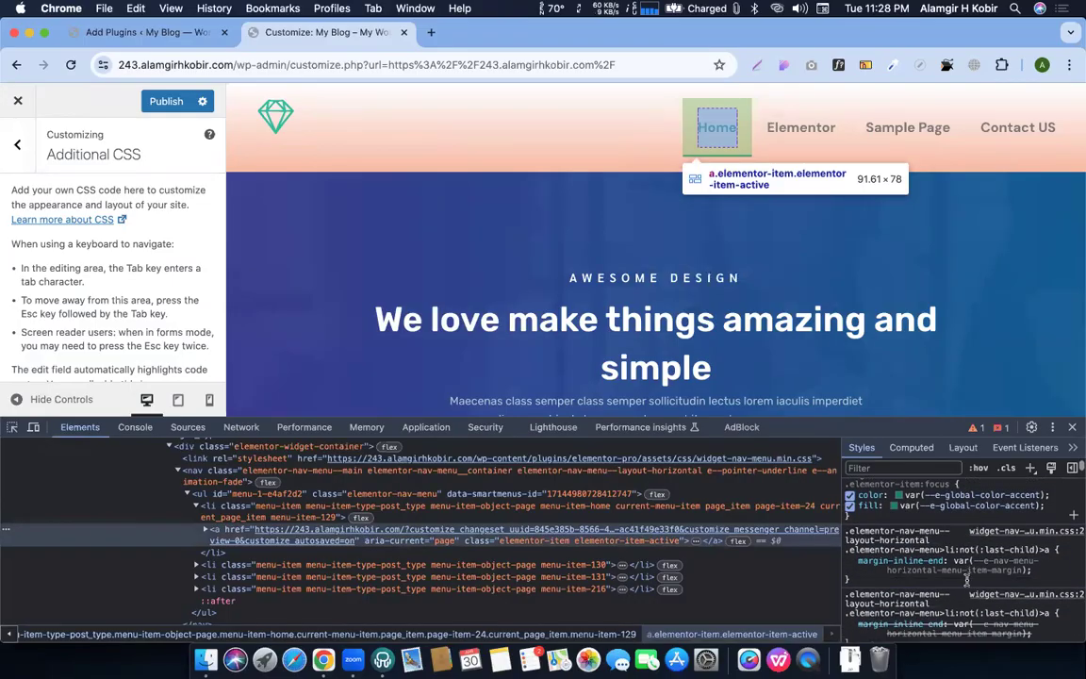
pyautogui.scroll(6, 872, 564)
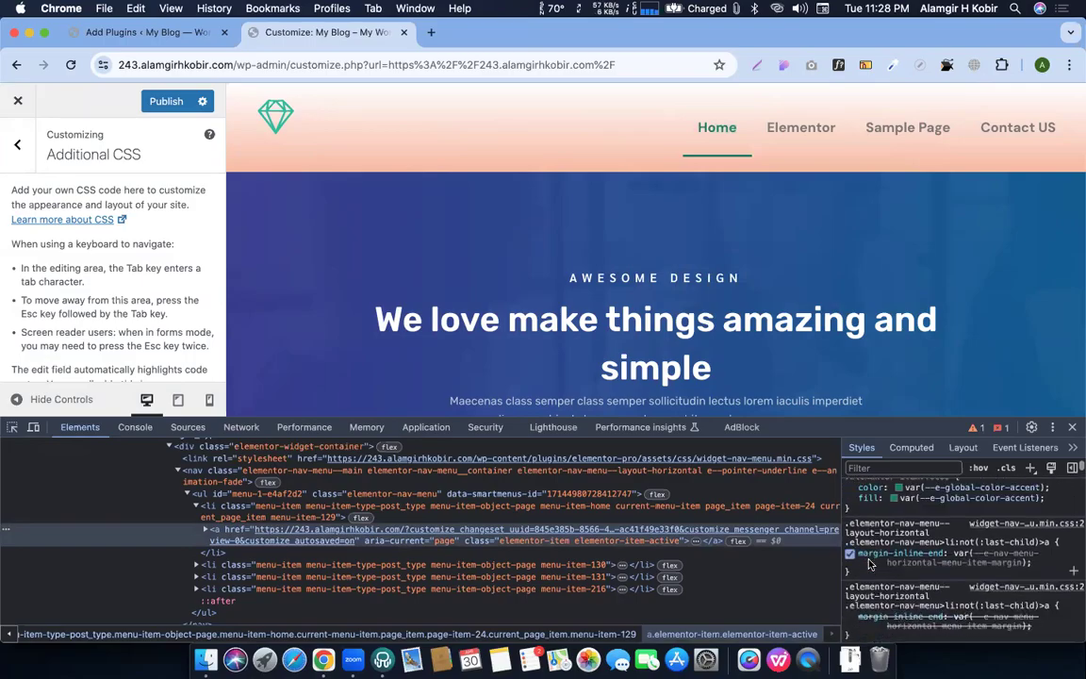
# Add border: none !important to the Home link's element.style
pyautogui.click(932, 495)
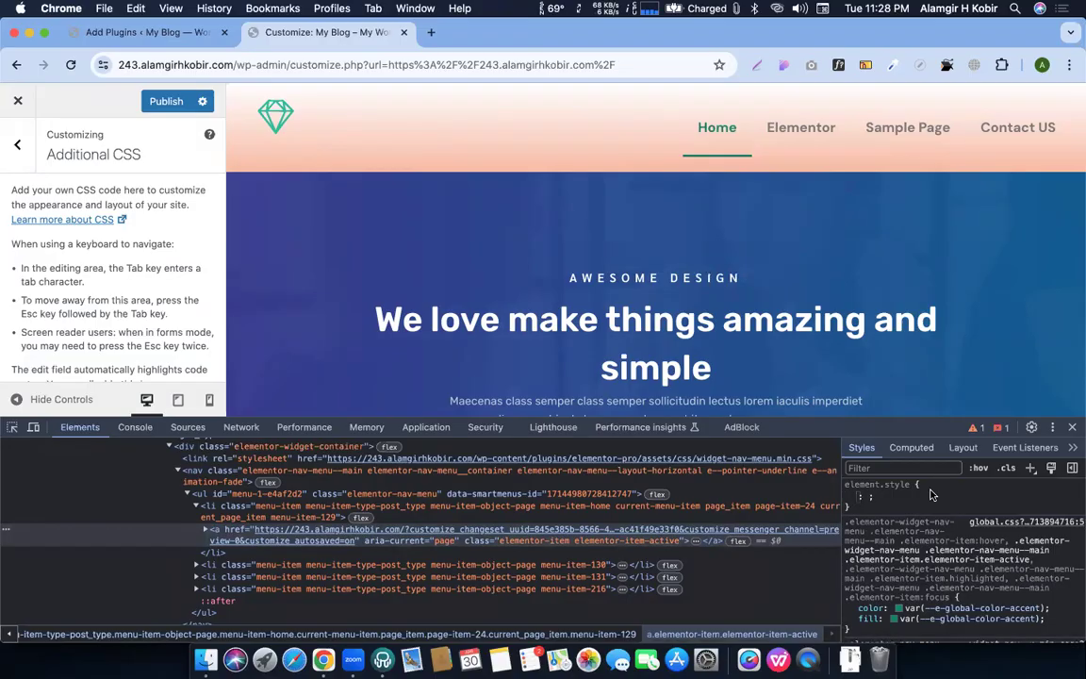
pyautogui.write('border')
pyautogui.press('Tab')
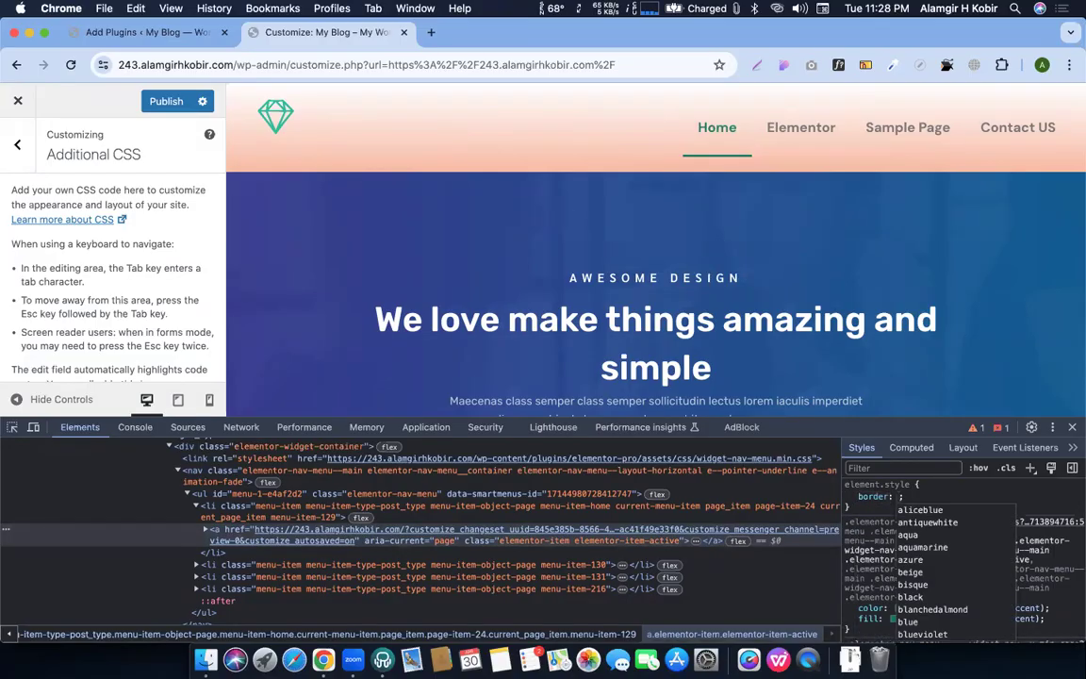
pyautogui.write('no')
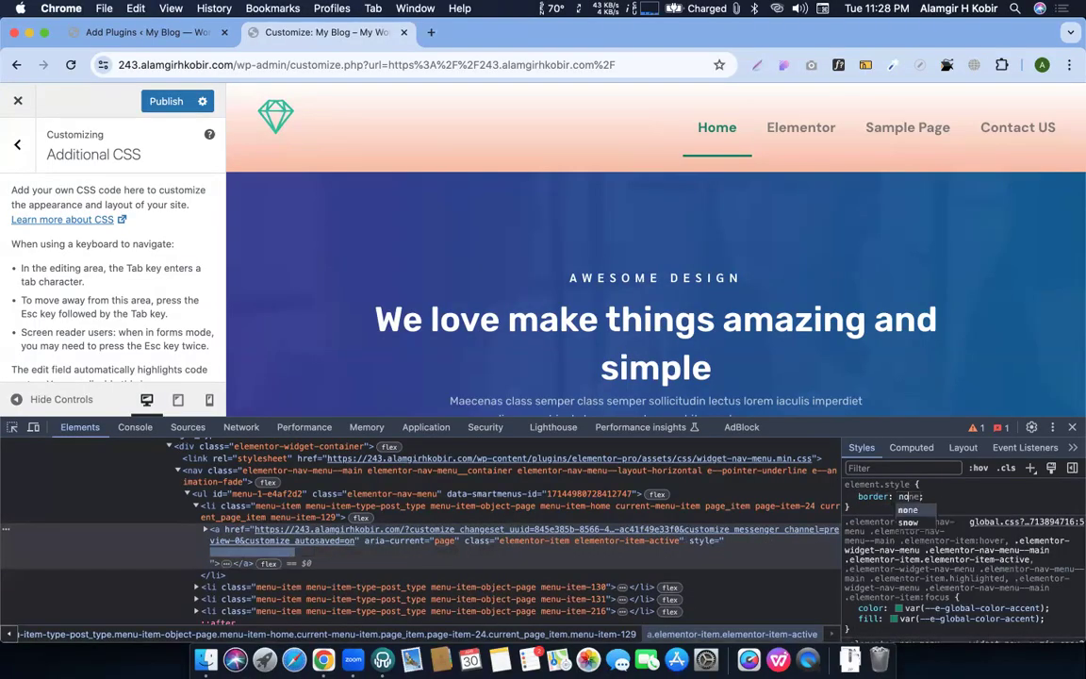
pyautogui.press('Return')
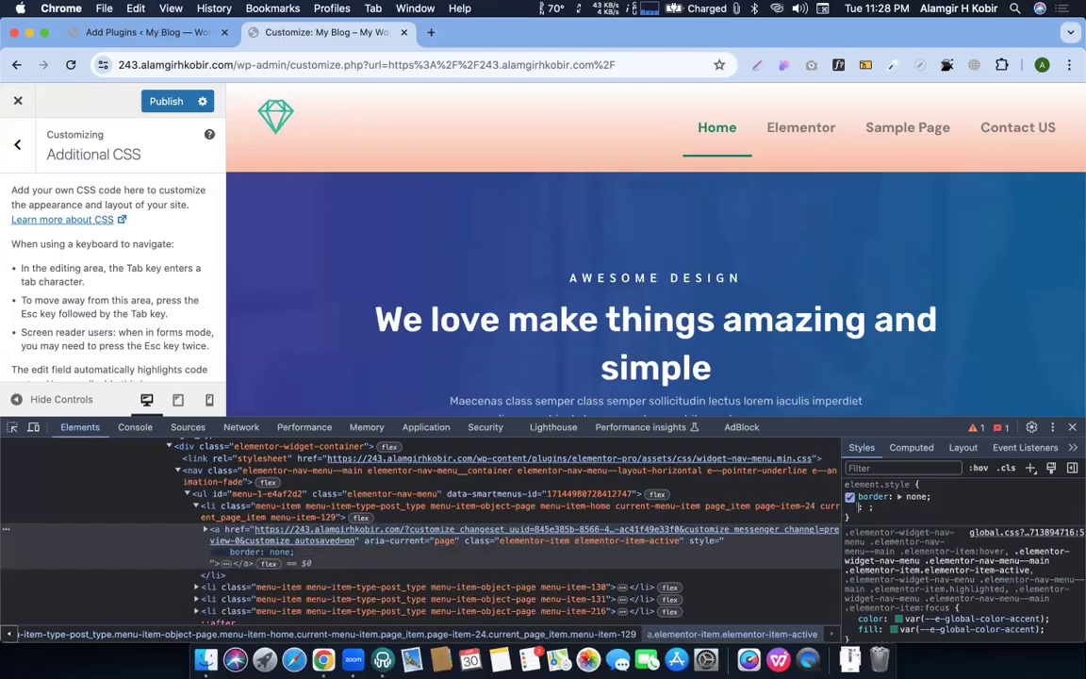
pyautogui.click(918, 496)
pyautogui.press('Right')
pyautogui.write('!important')
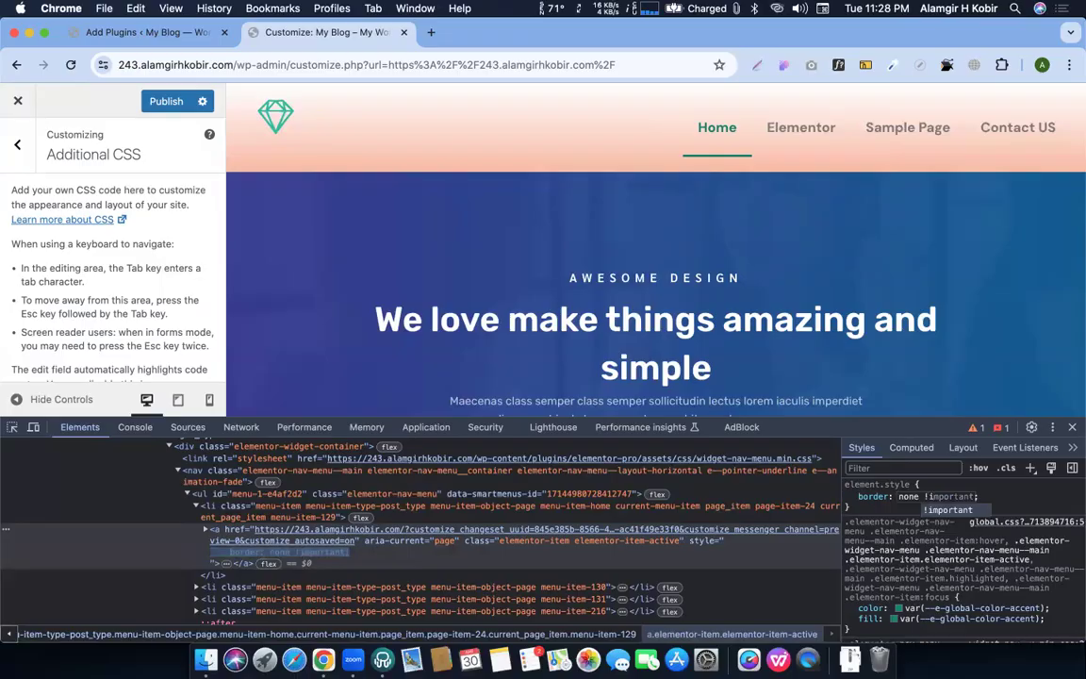
pyautogui.press('Return')
# Disable the border override and select the parent li element of Home
pyautogui.click(850, 496)
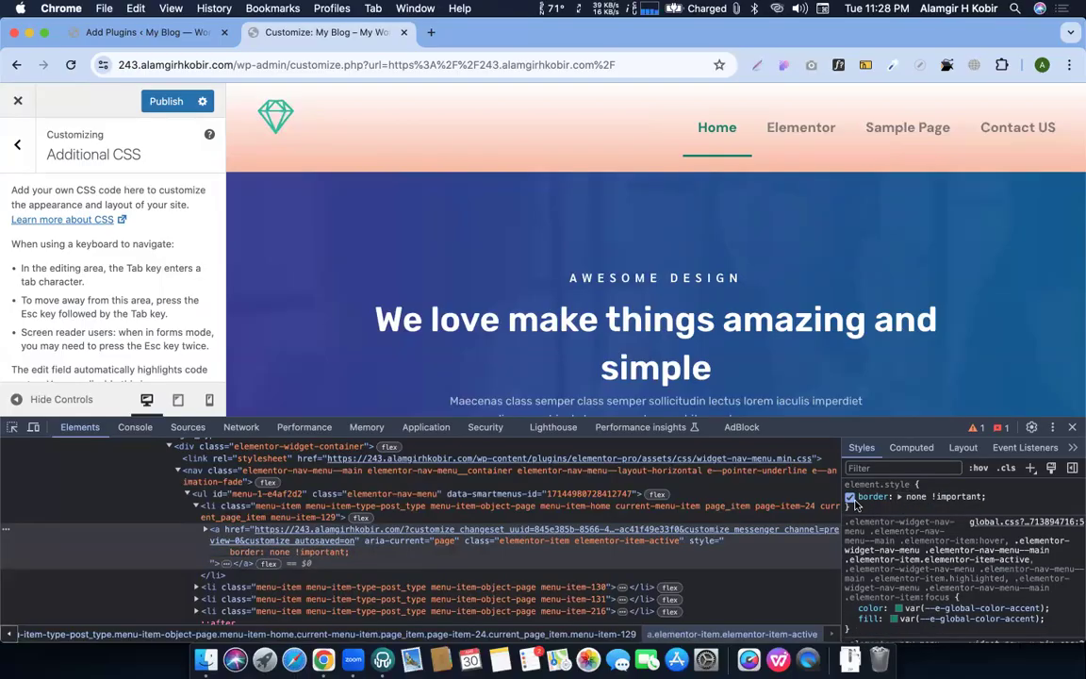
pyautogui.click(300, 517)
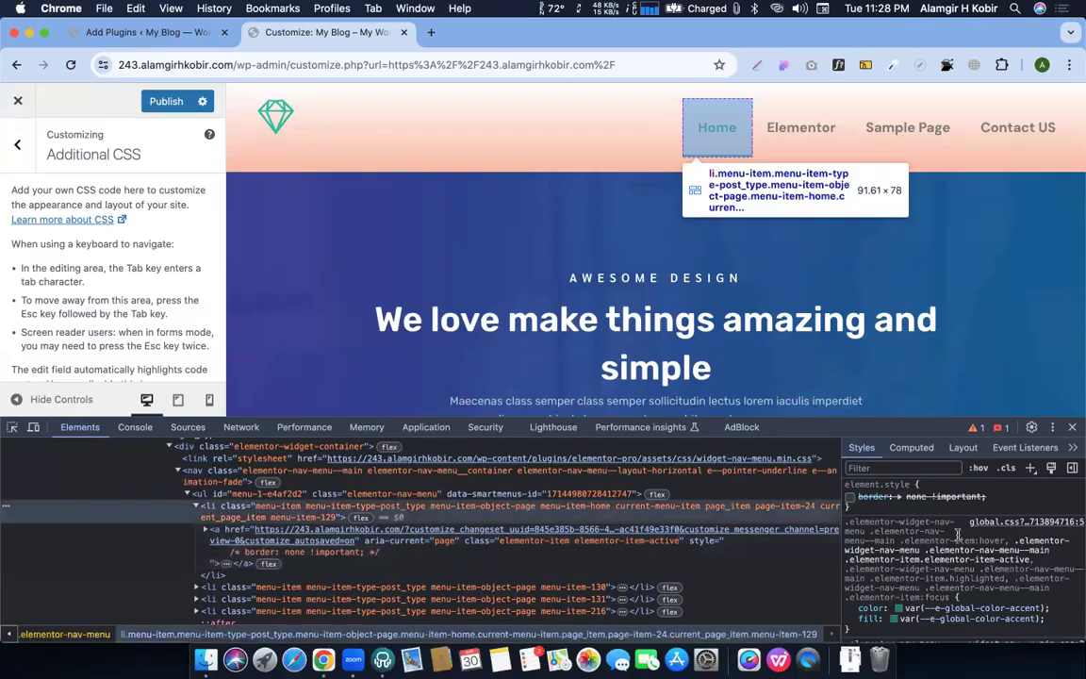
pyautogui.scroll(-5, 914, 551)
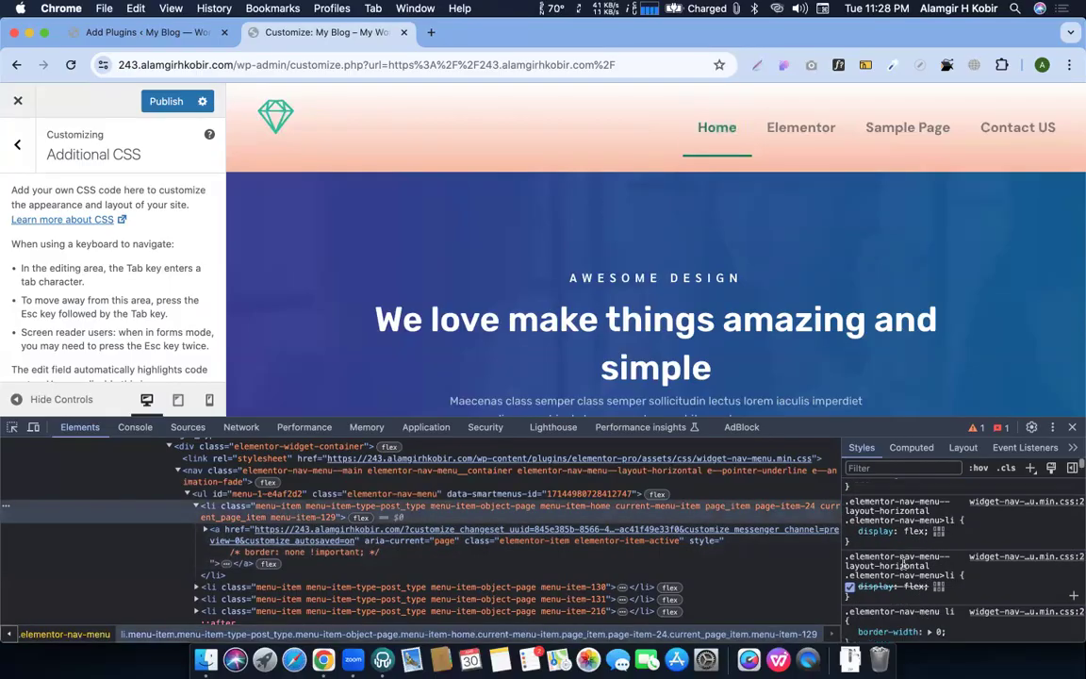
pyautogui.scroll(-5, 903, 564)
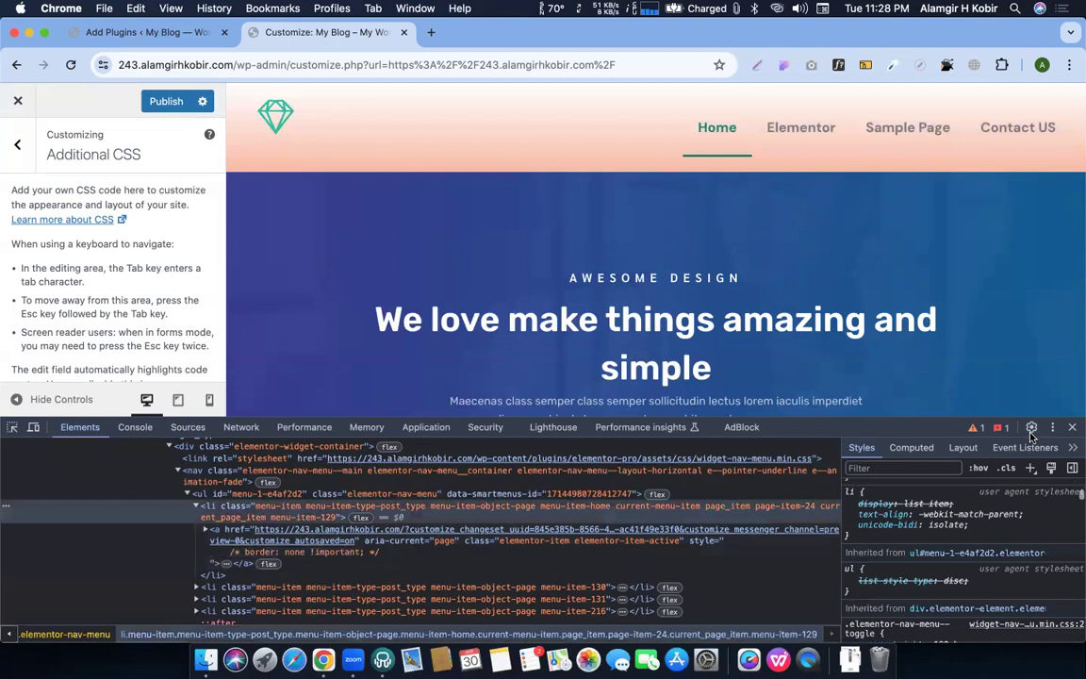
# Close the developer tools and the Customizer tab, leaving without saving
pyautogui.click(1072, 428)
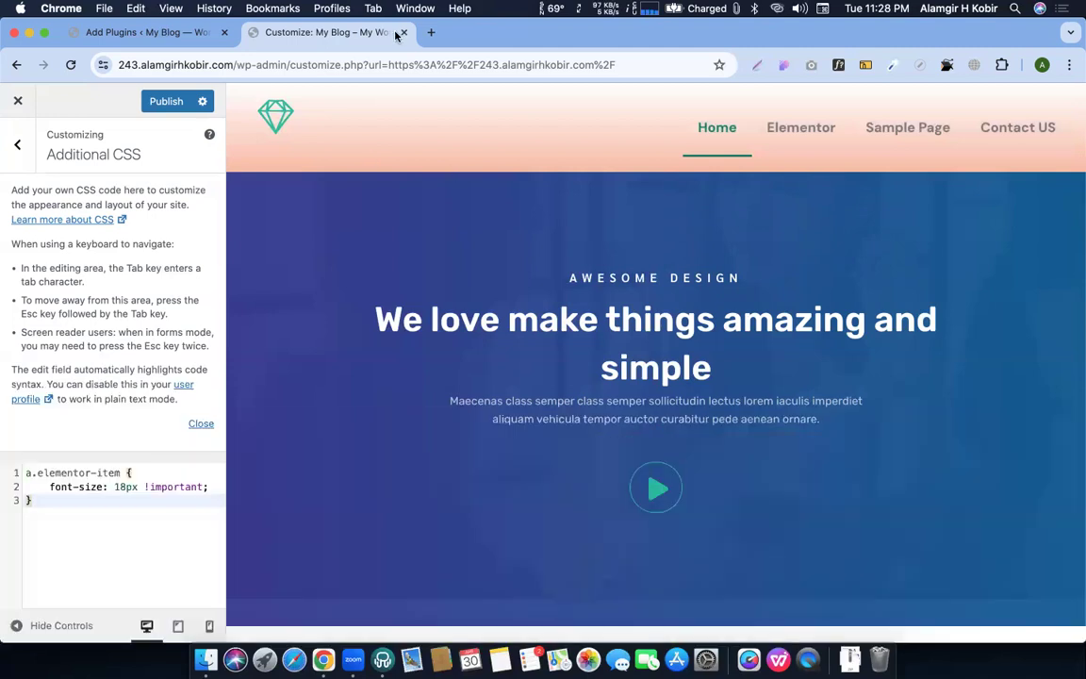
pyautogui.click(223, 32)
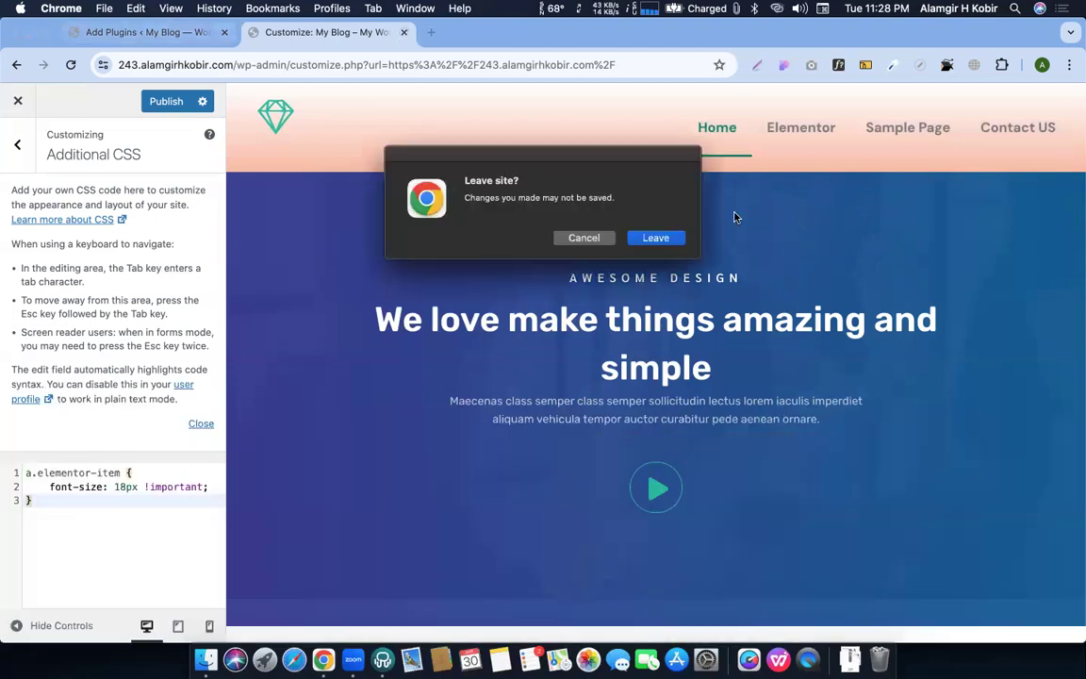
pyautogui.click(655, 239)
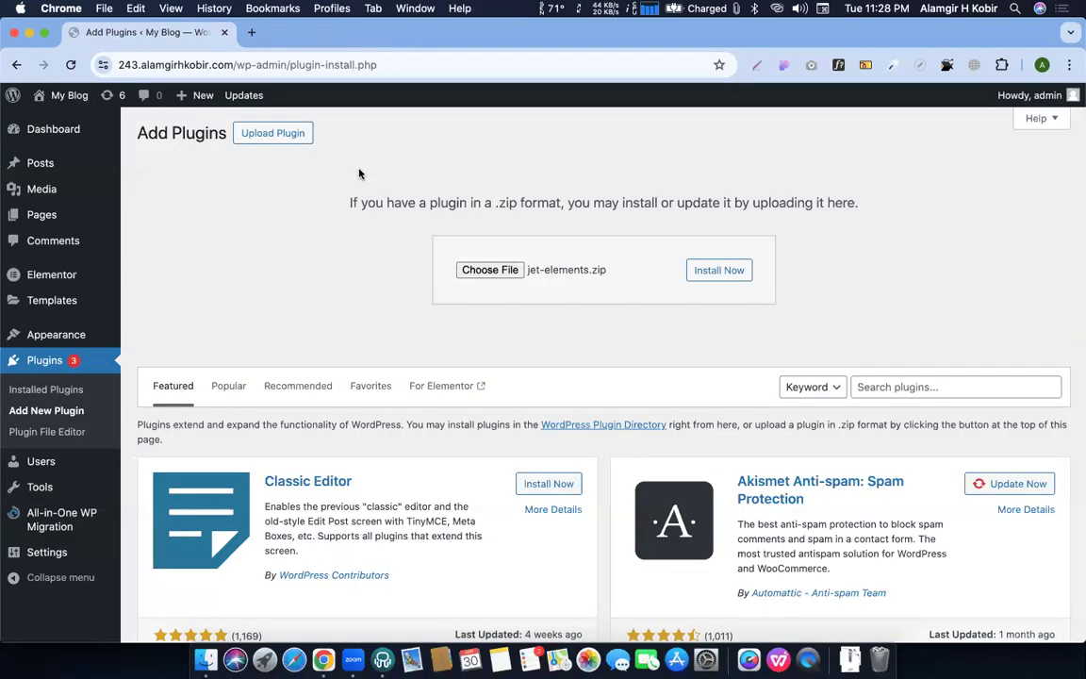
# Upload jet-elements.zip and install the JetElements plugin
pyautogui.click(498, 272)
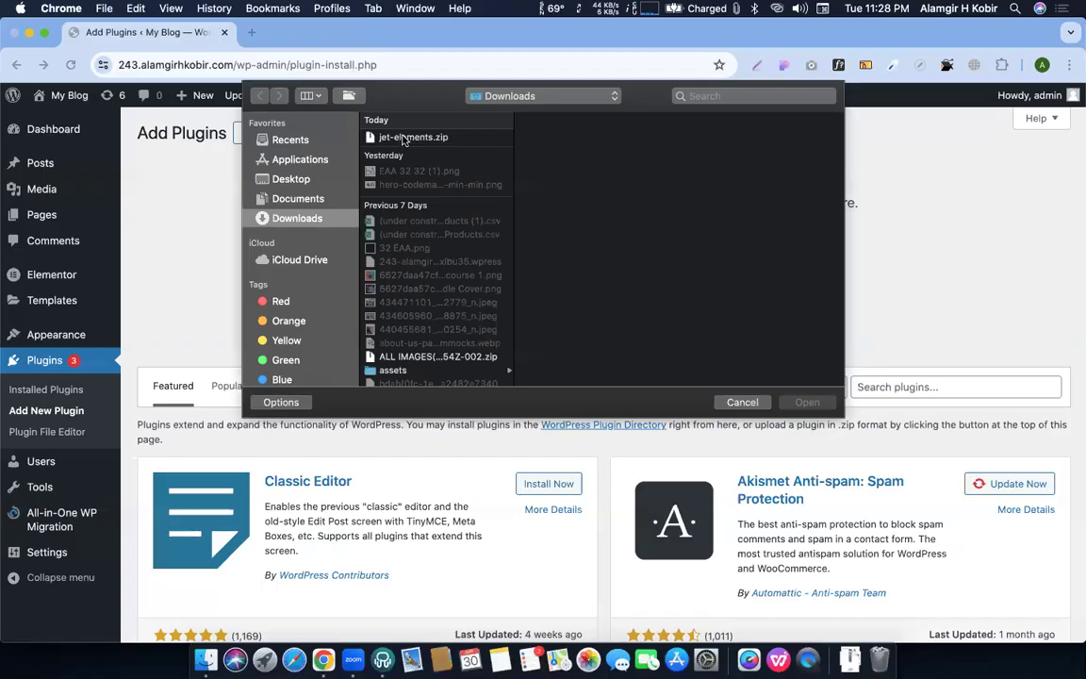
pyautogui.doubleClick(407, 139)
pyautogui.click(741, 273)
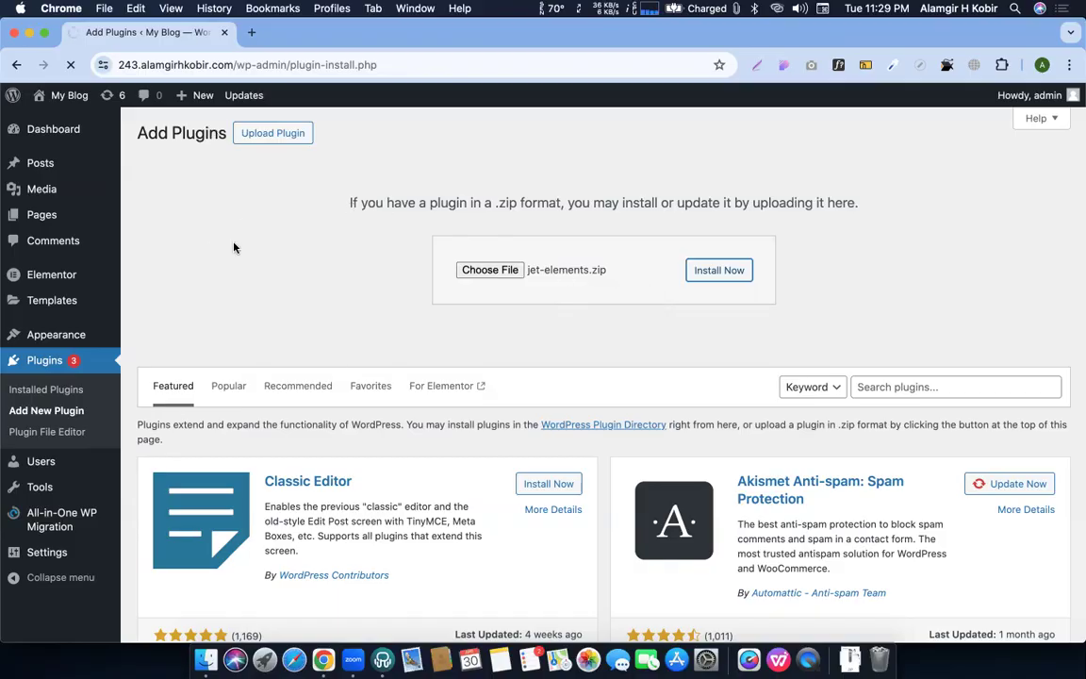
pyautogui.moveTo(234, 64); pyautogui.dragTo(106, 59)
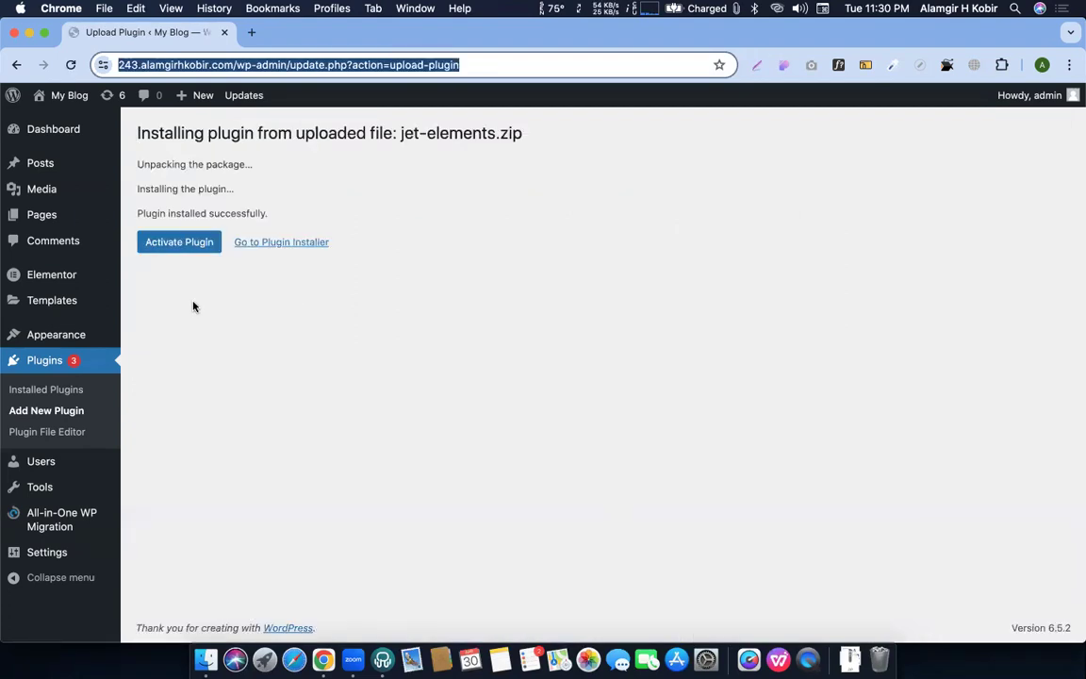
# Activate JetElements from the install results page and view the Installed Plugins page
pyautogui.click(182, 242)
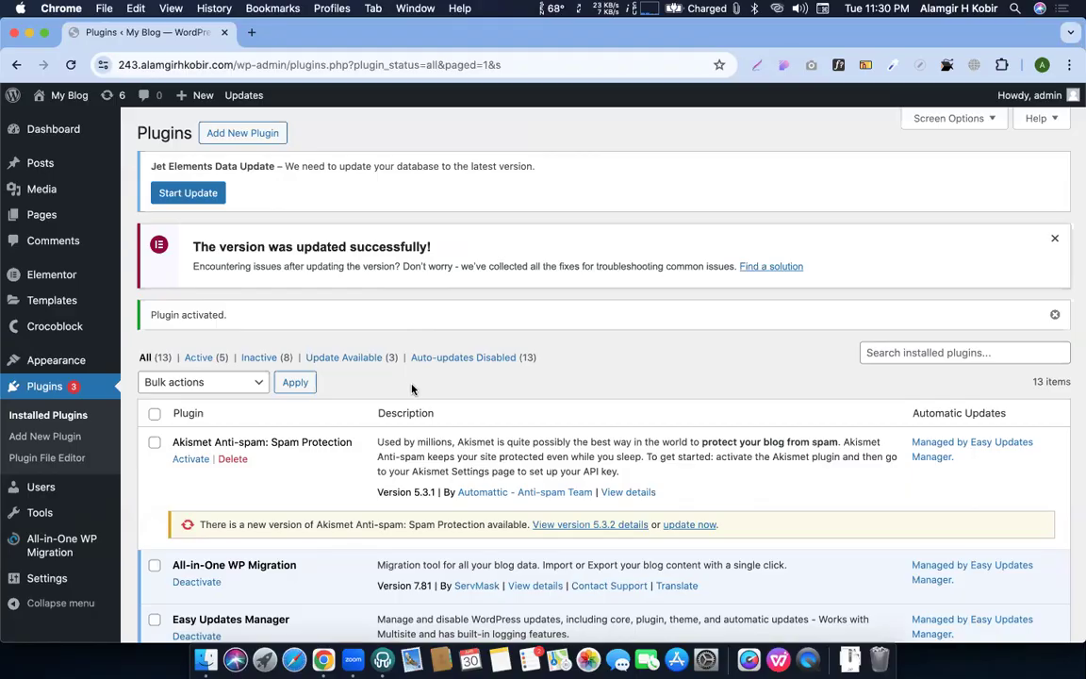
pyautogui.scroll(-4, 271, 528)
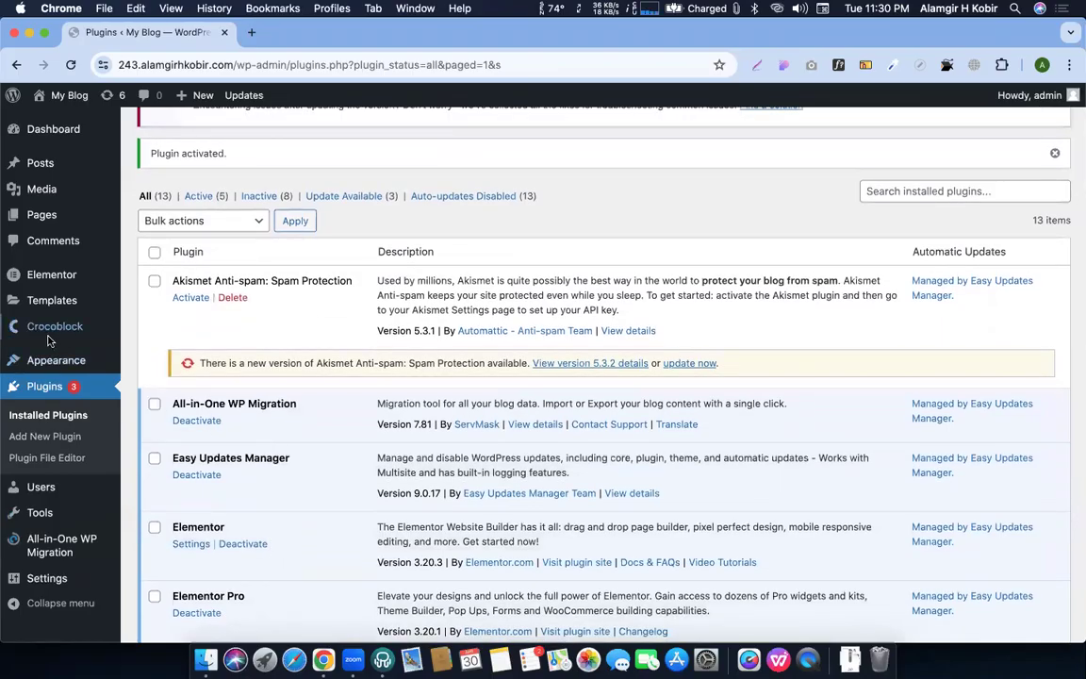
pyautogui.moveTo(32, 328)
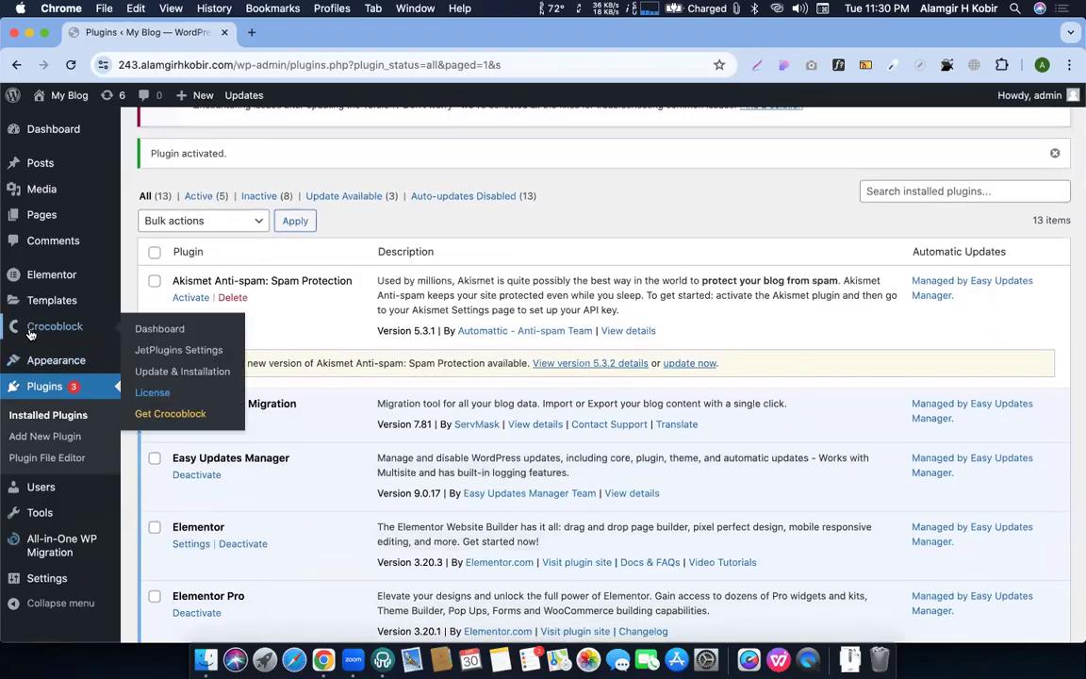
# Open Crocoblock > License and paste the license key into a new license field
pyautogui.click(152, 392)
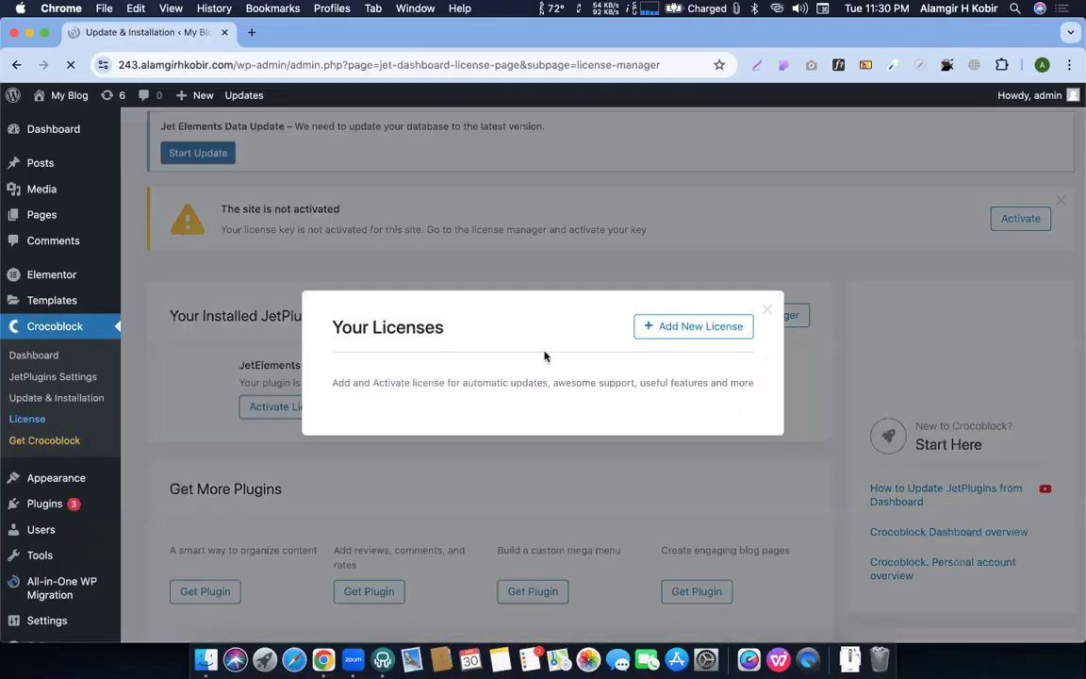
pyautogui.click(705, 327)
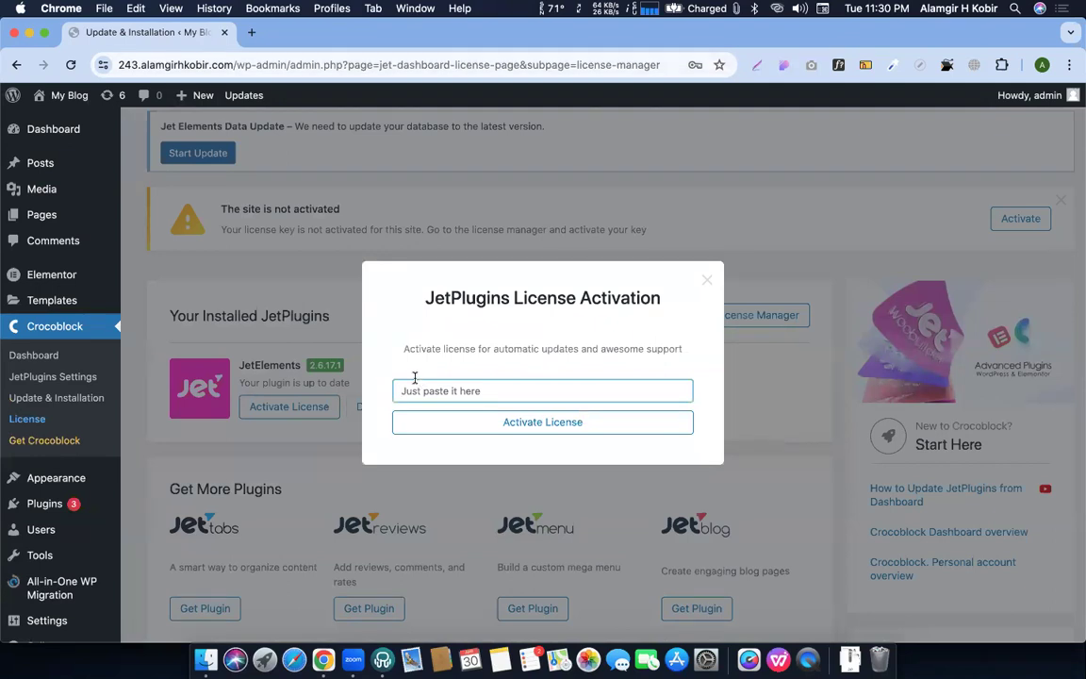
pyautogui.press('super+v')
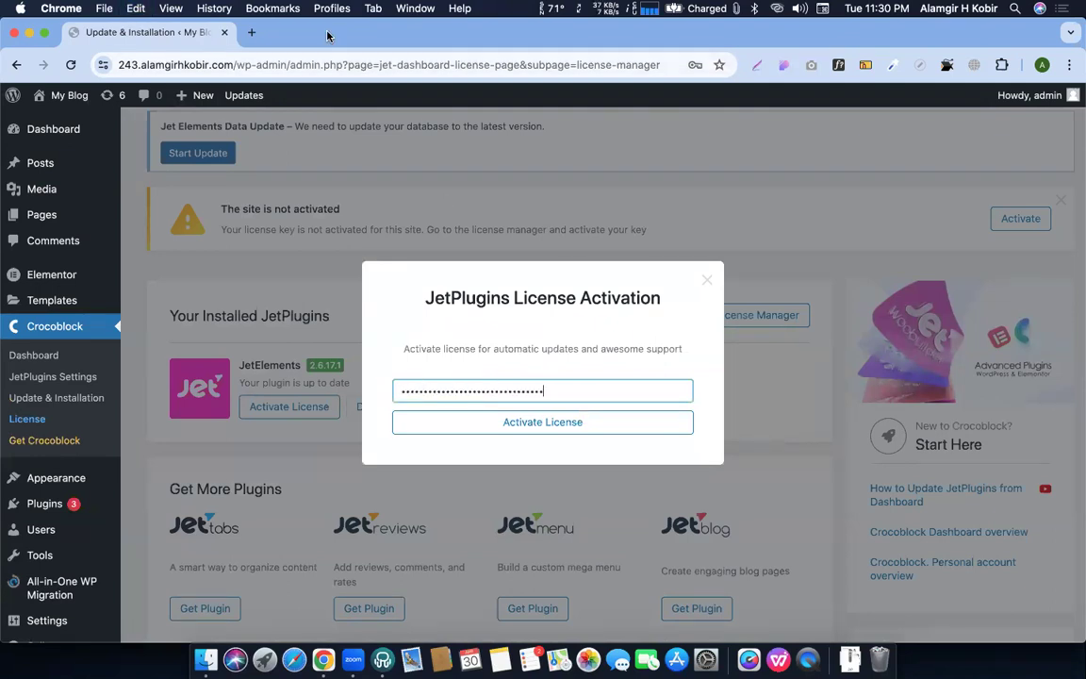
# Check the pasted key in a scratch tab, then activate the license
pyautogui.click(251, 32)
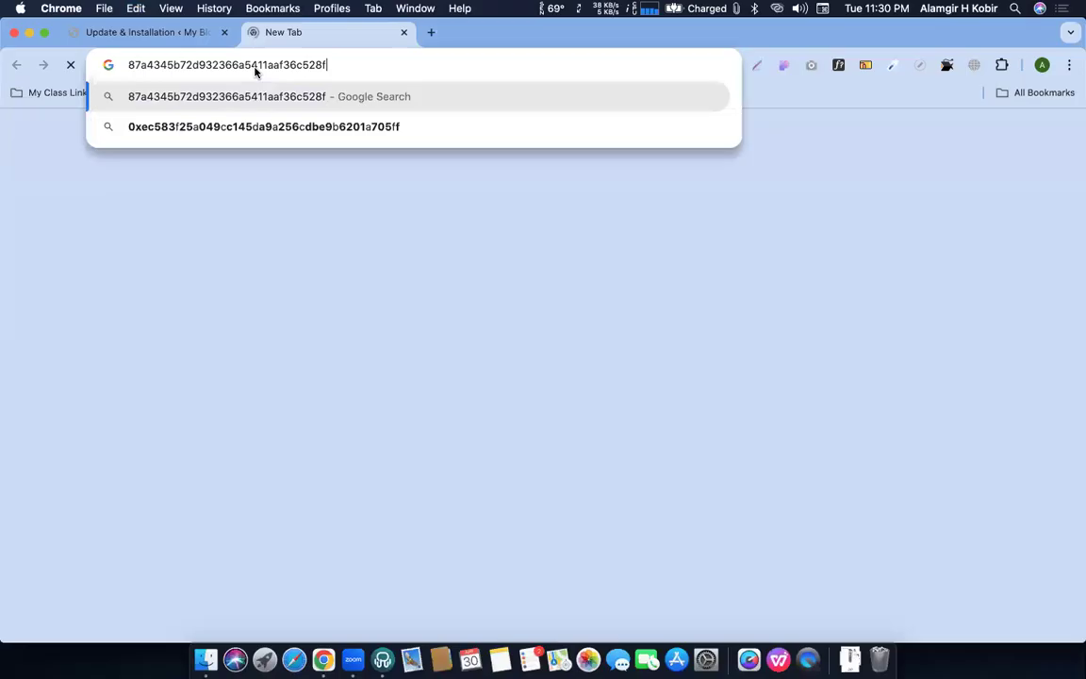
pyautogui.moveTo(132, 63); pyautogui.dragTo(332, 64)
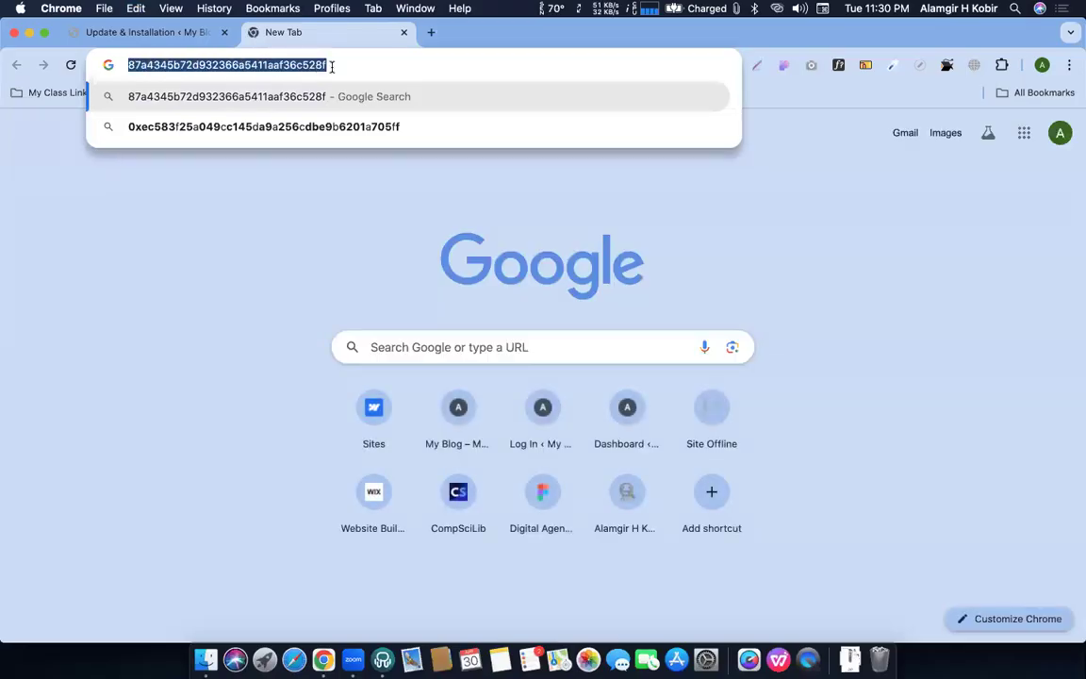
pyautogui.click(405, 35)
pyautogui.click(521, 422)
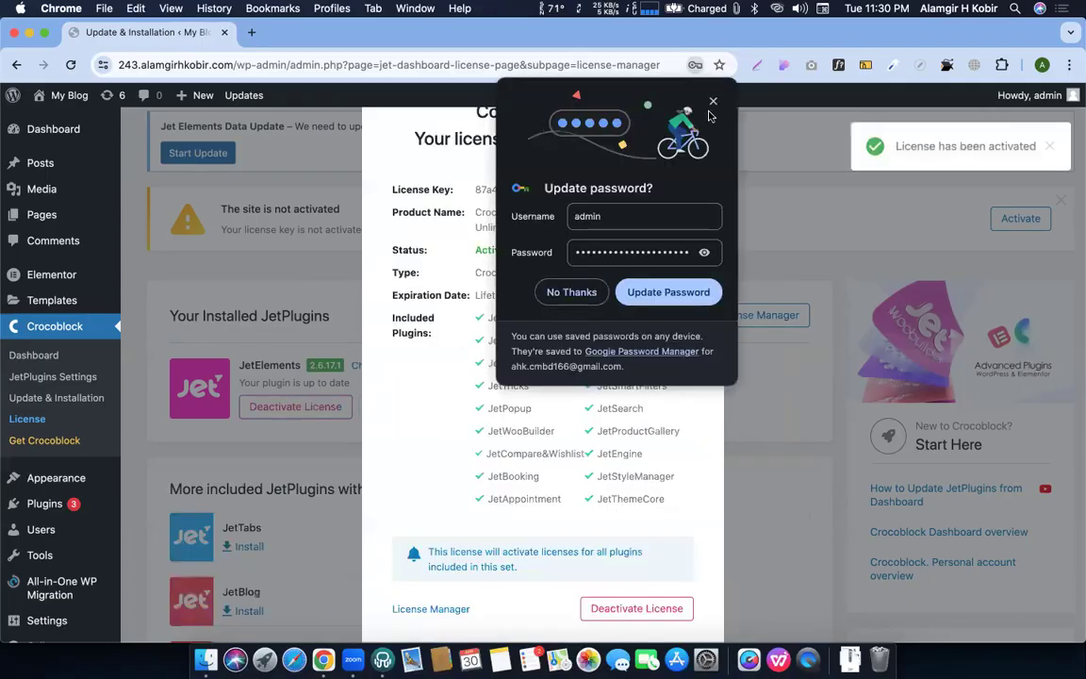
# Dismiss the password prompt and highlight the All Inclusive Lifetime product name and Active status
pyautogui.click(709, 104)
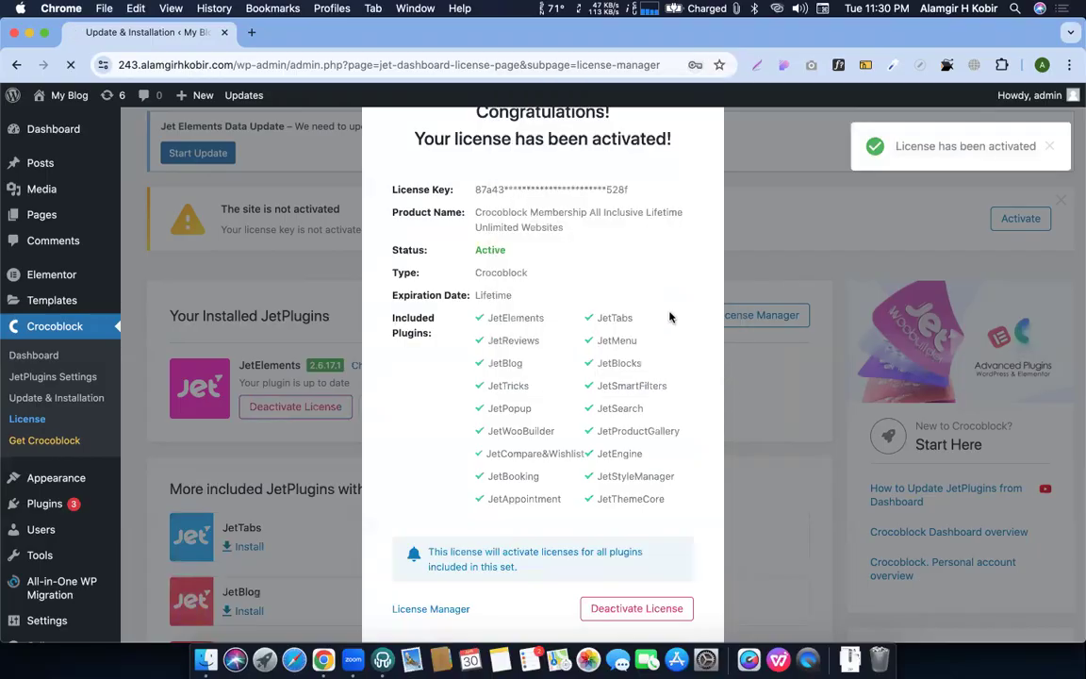
pyautogui.scroll(-2, 580, 500)
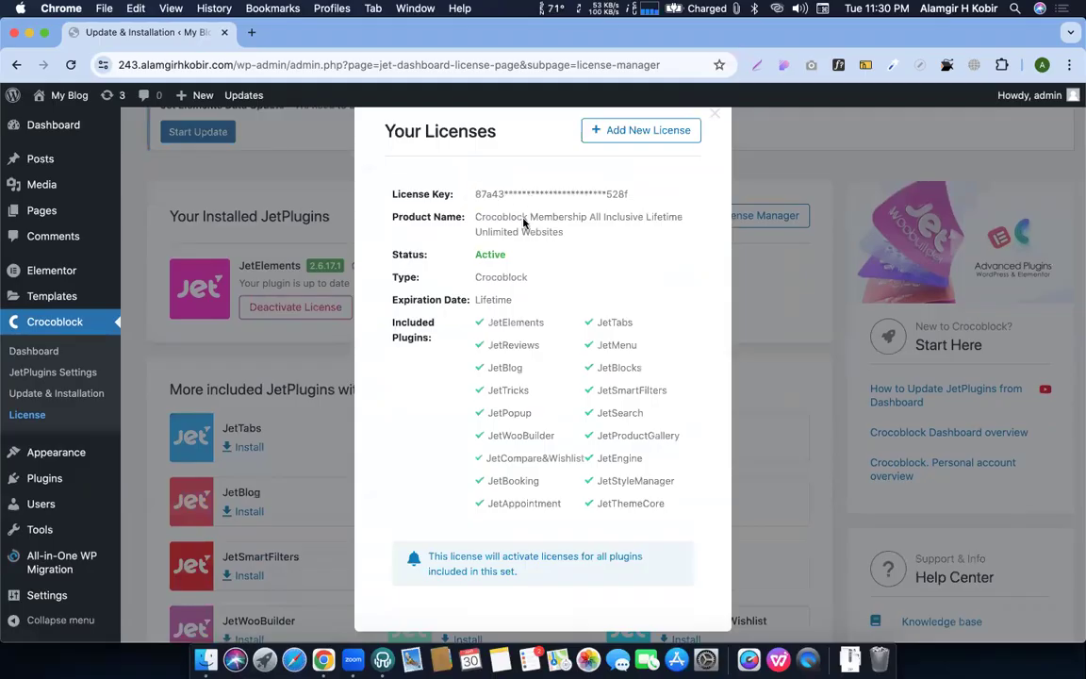
pyautogui.moveTo(476, 218); pyautogui.dragTo(565, 234)
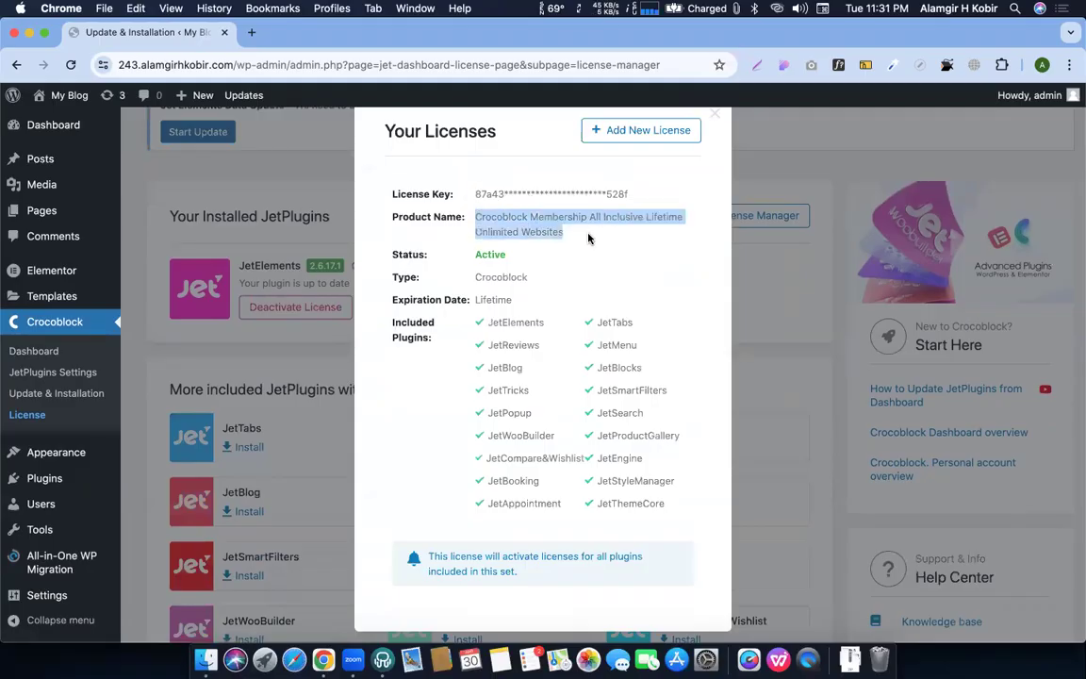
pyautogui.scroll(-1, 546, 218)
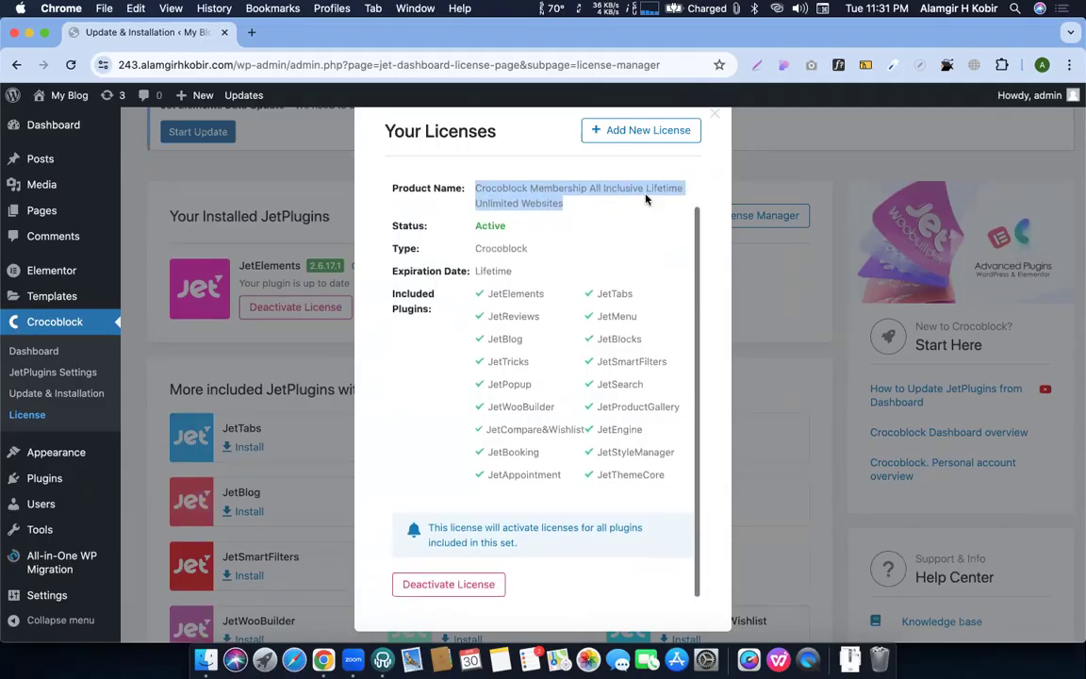
pyautogui.doubleClick(662, 188)
pyautogui.scroll(-1, 603, 174)
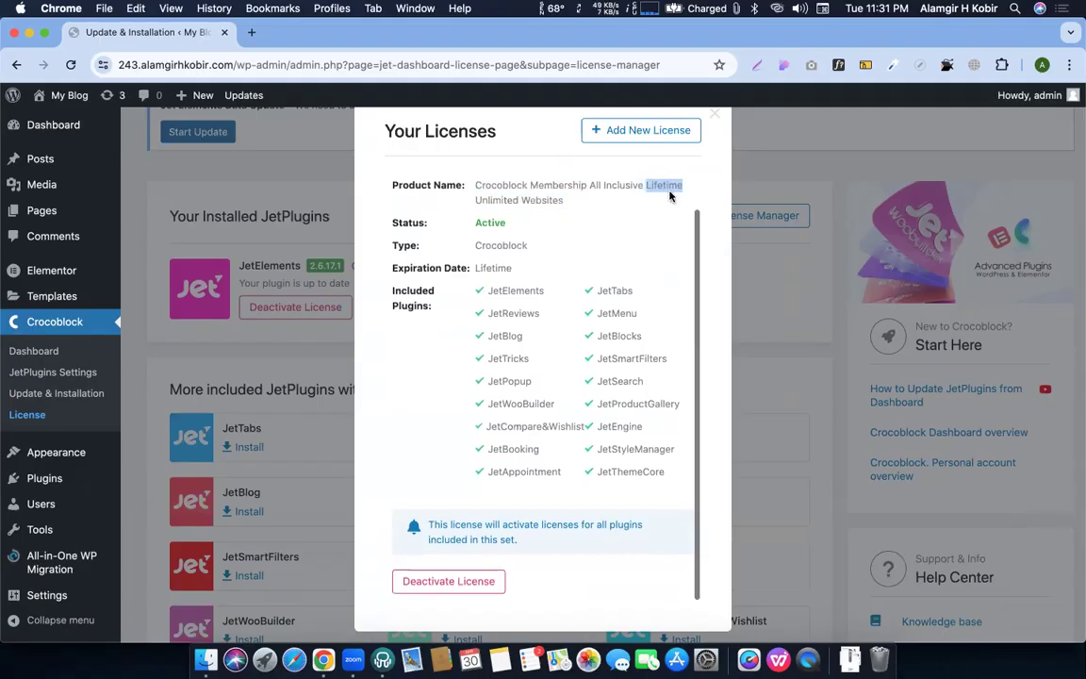
pyautogui.doubleClick(483, 224)
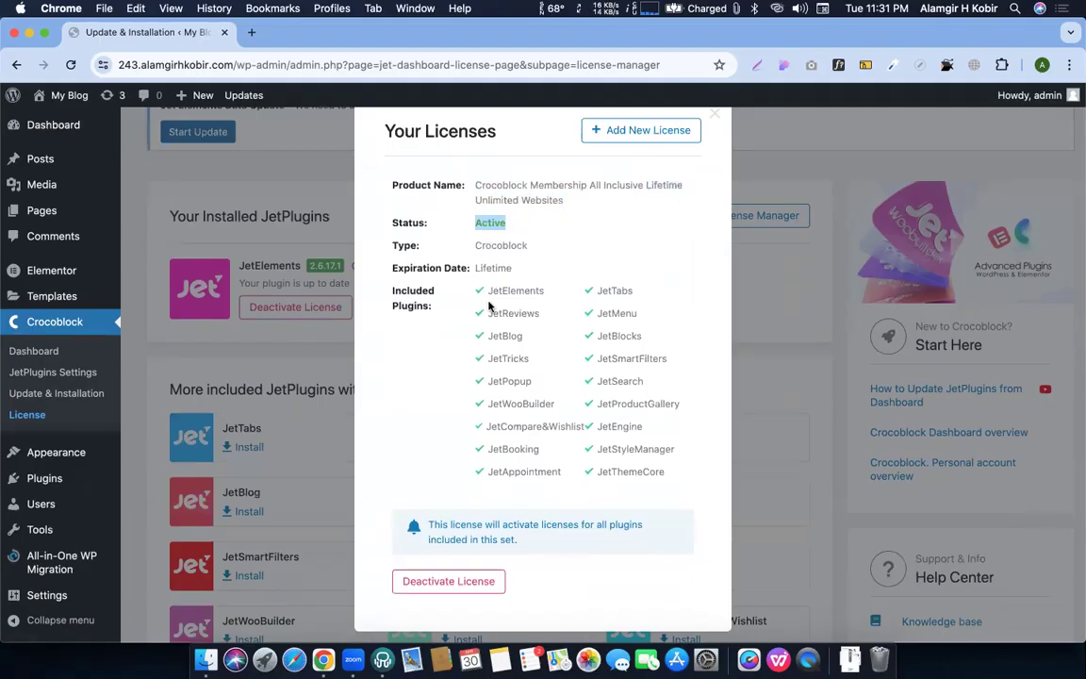
# Highlight the twenty included JetPlugins, then close the license dialog
pyautogui.moveTo(432, 275); pyautogui.dragTo(678, 478)
pyautogui.click(688, 433)
pyautogui.scroll(1, 689, 400)
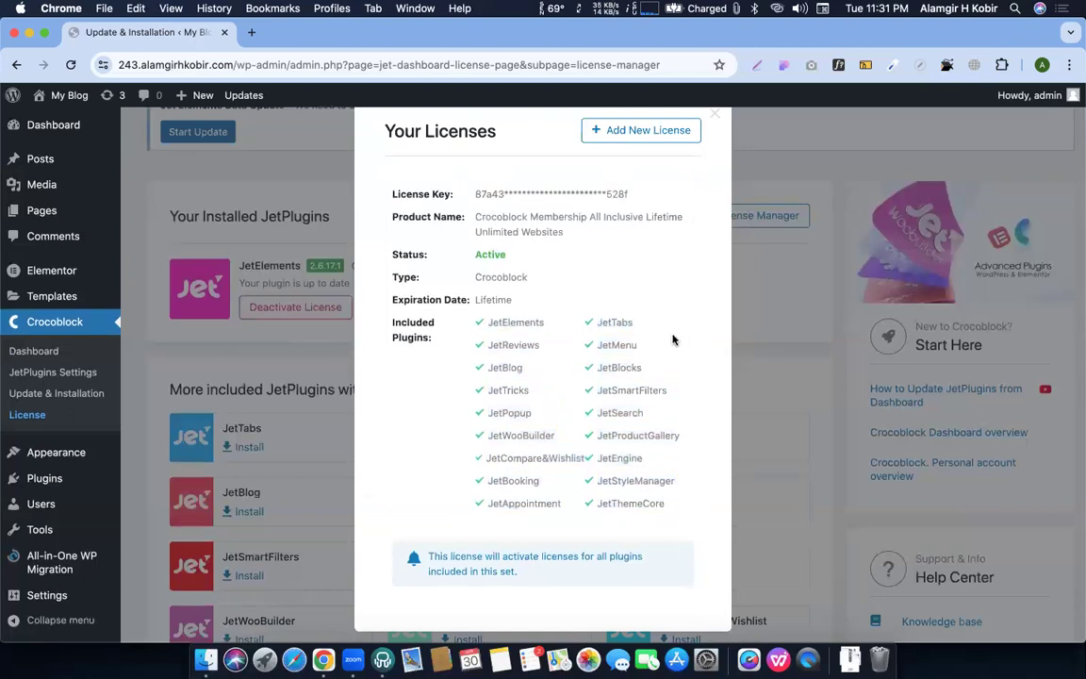
pyautogui.scroll(1, 673, 338)
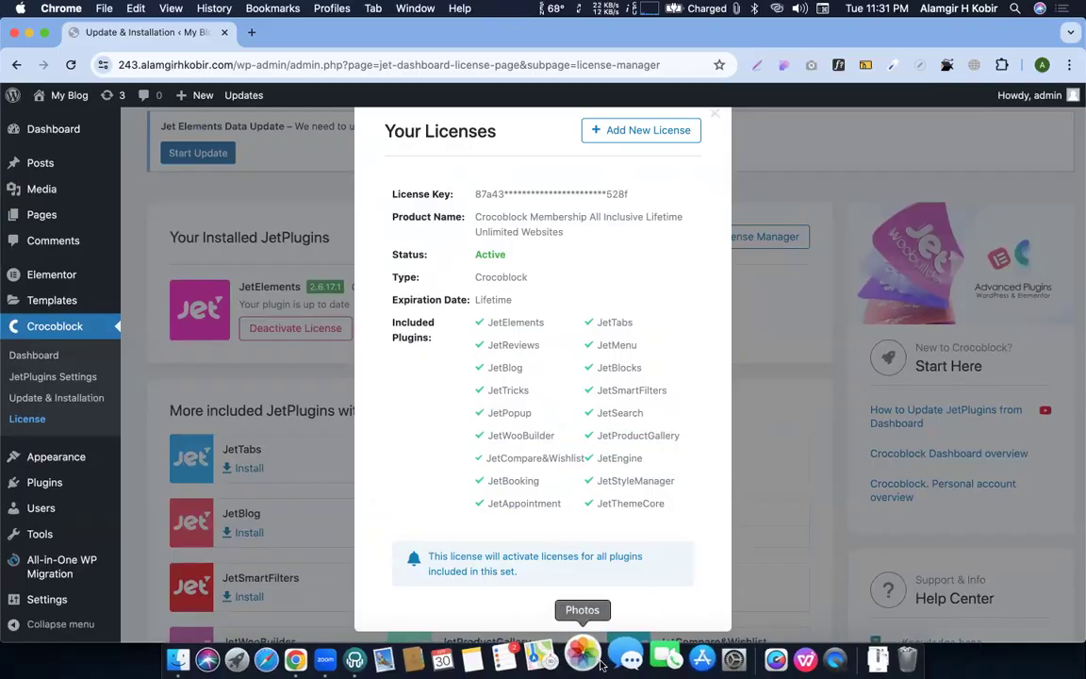
pyautogui.click(715, 114)
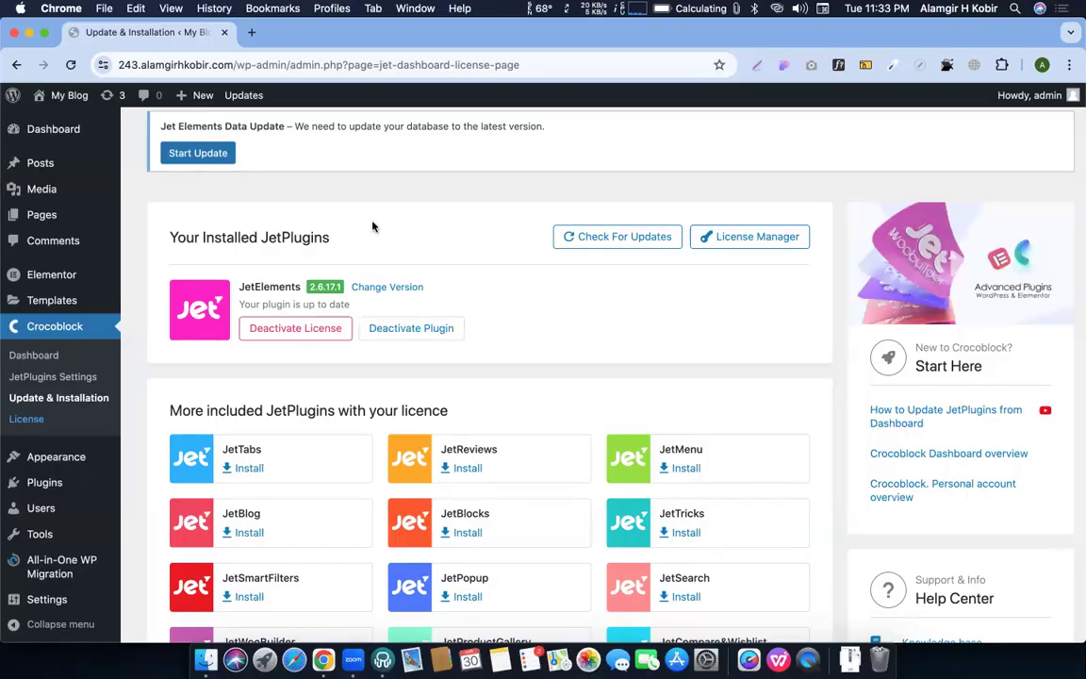
pyautogui.scroll(-5, 320, 178)
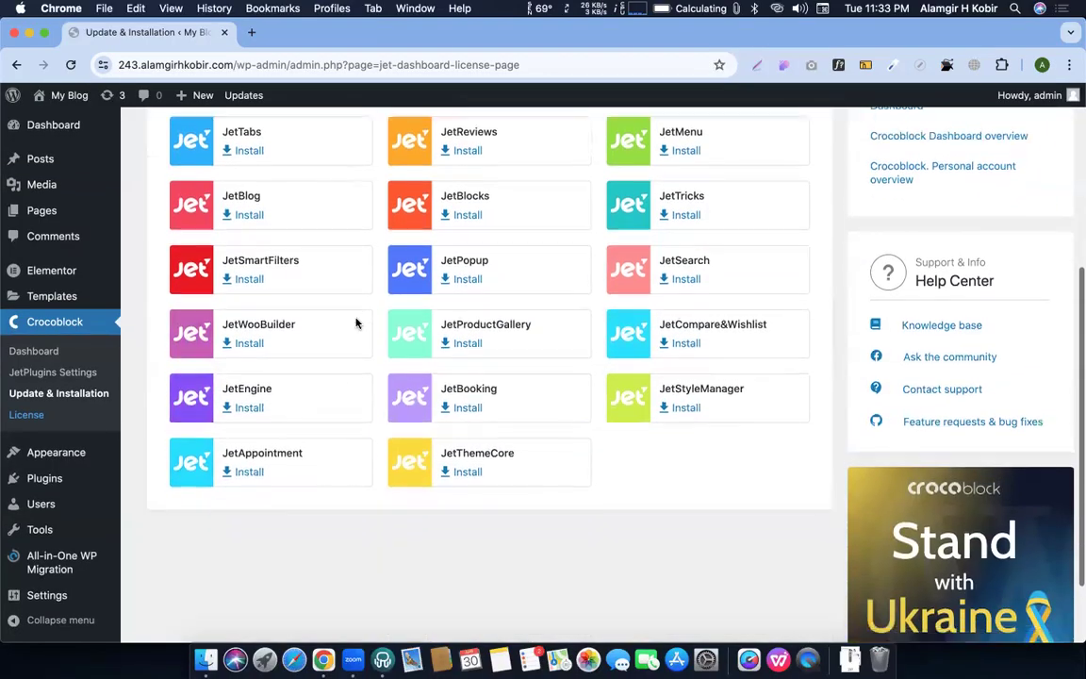
pyautogui.scroll(-2, 426, 439)
pyautogui.scroll(3, 425, 443)
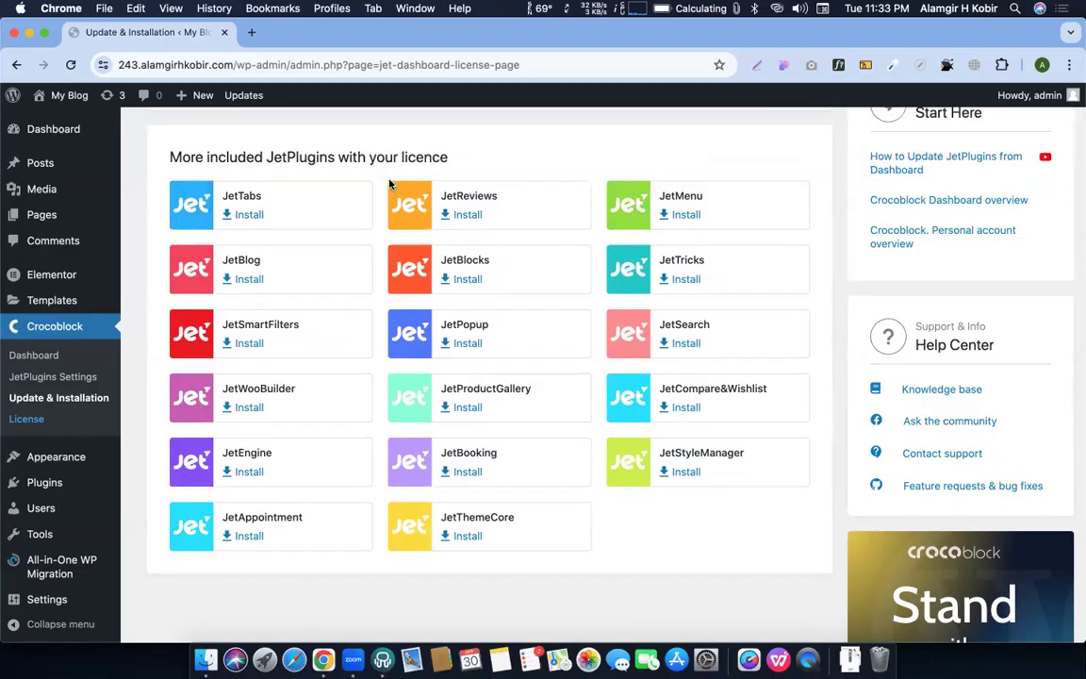
pyautogui.scroll(5, 374, 181)
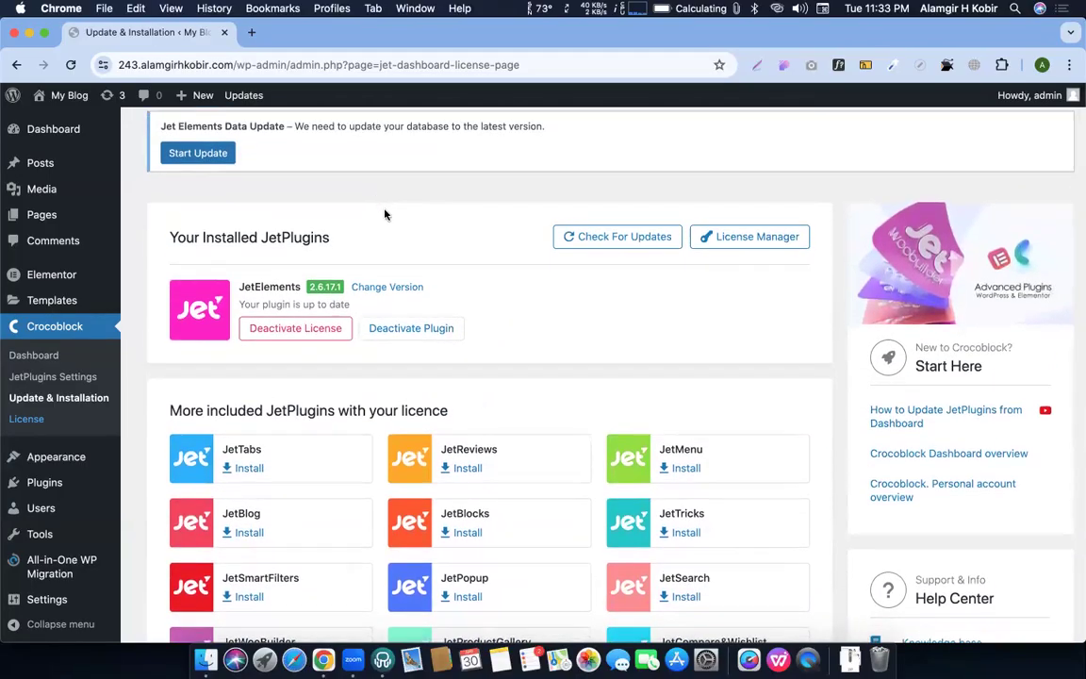
pyautogui.scroll(-2, 380, 209)
pyautogui.doubleClick(240, 205)
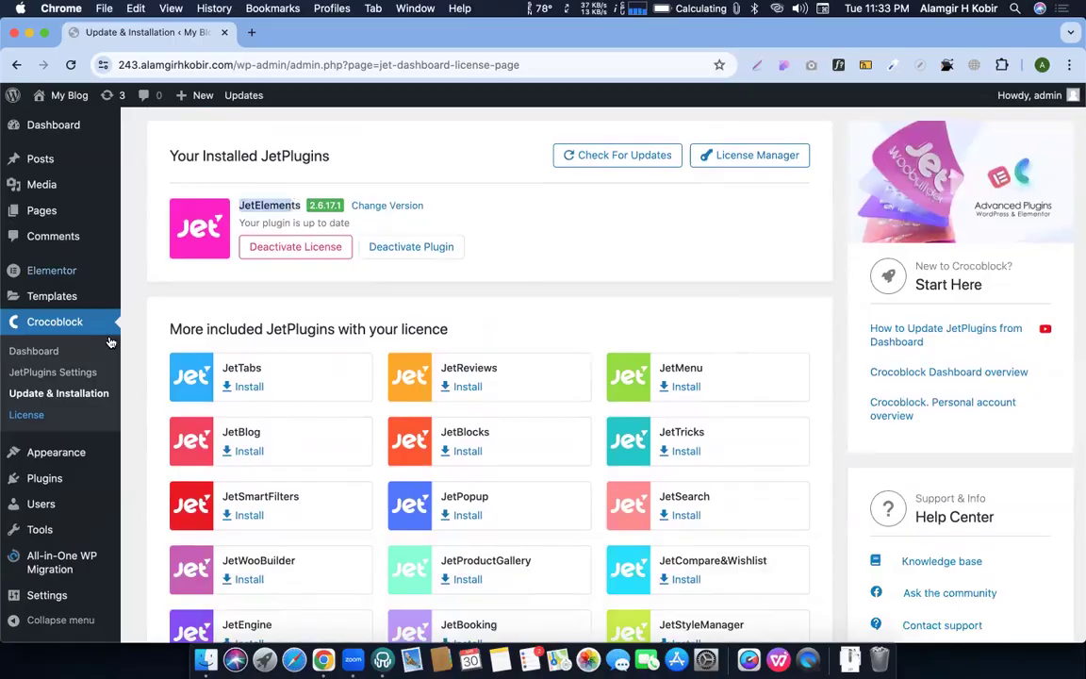
pyautogui.scroll(-4, 302, 212)
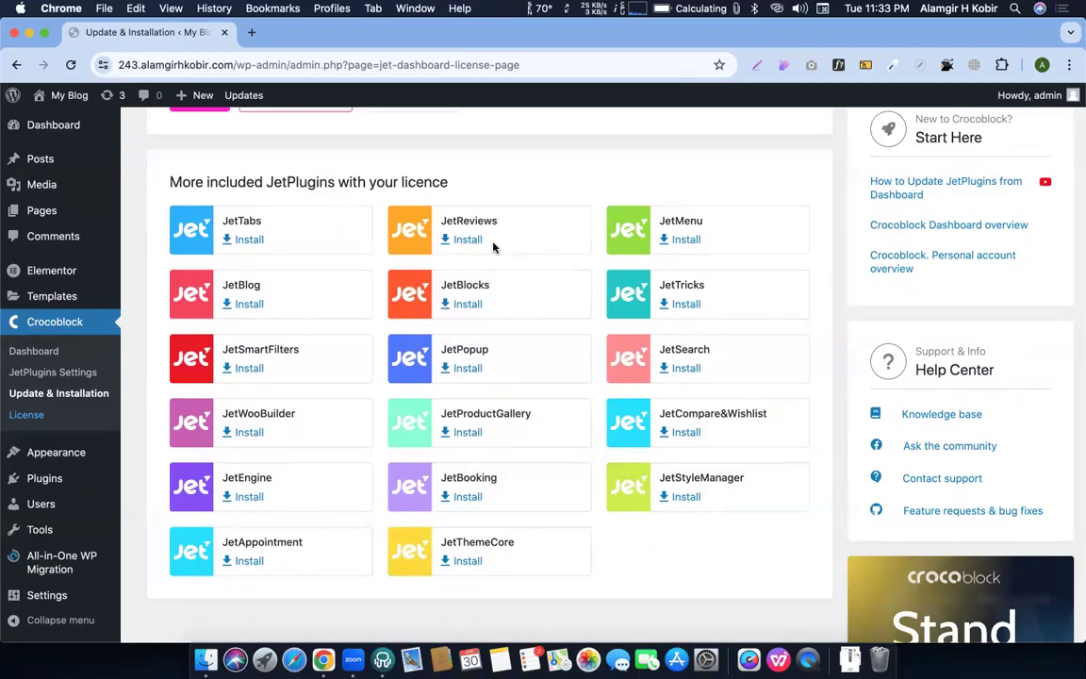
pyautogui.scroll(1, 322, 358)
pyautogui.scroll(5, 323, 359)
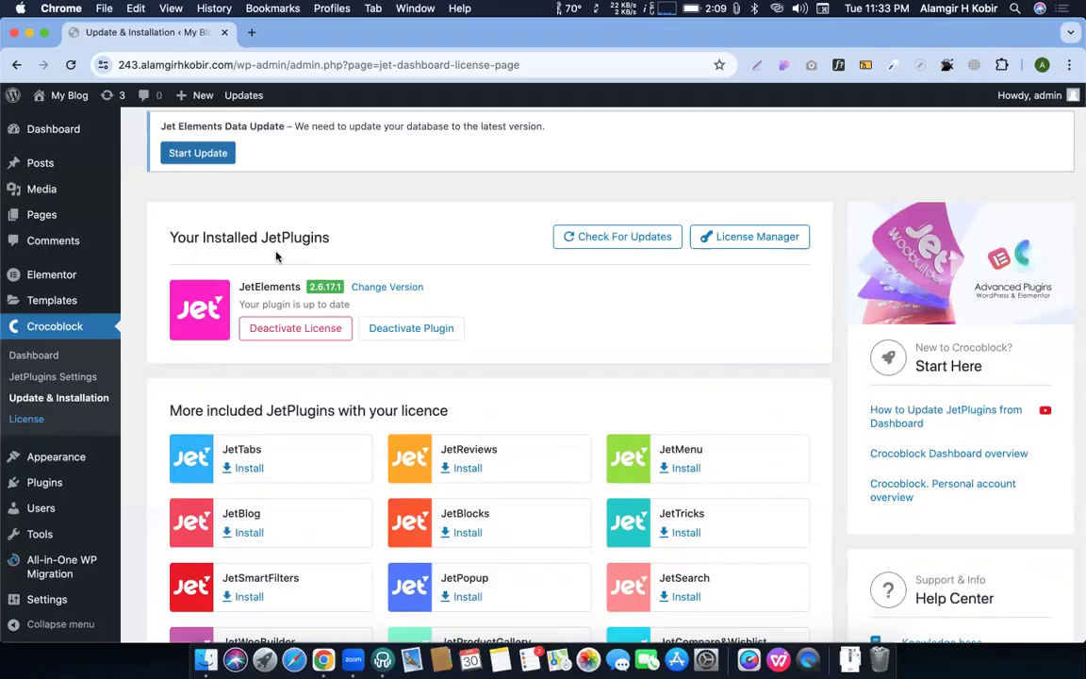
# Create a new WordPress page titled 'Jet'
pyautogui.click(41, 216)
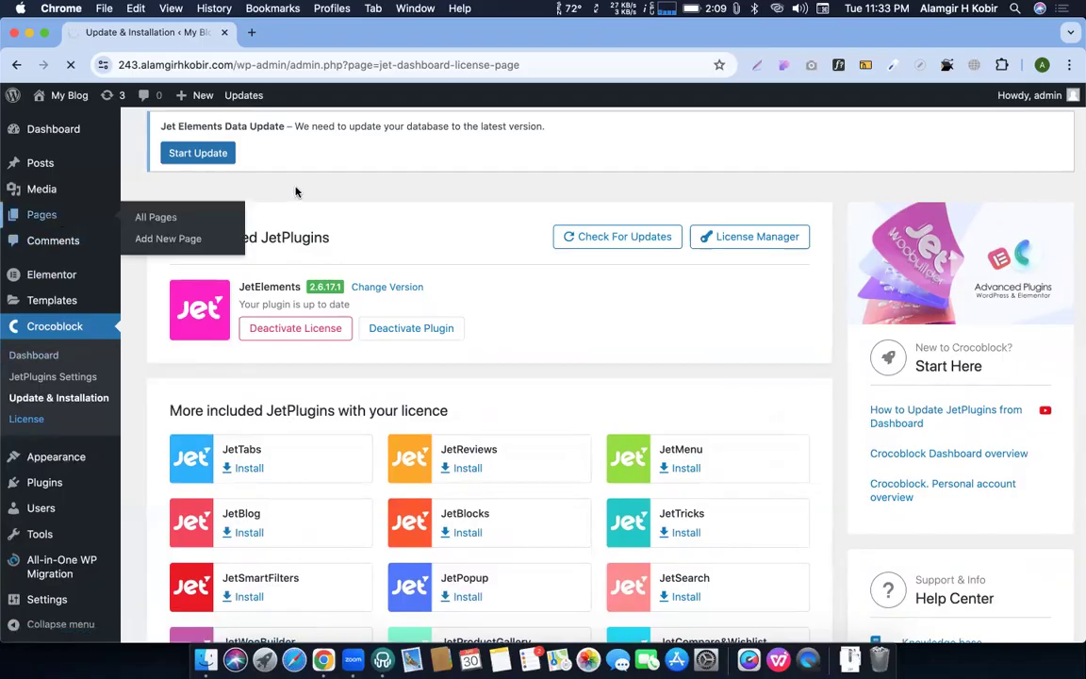
pyautogui.click(218, 135)
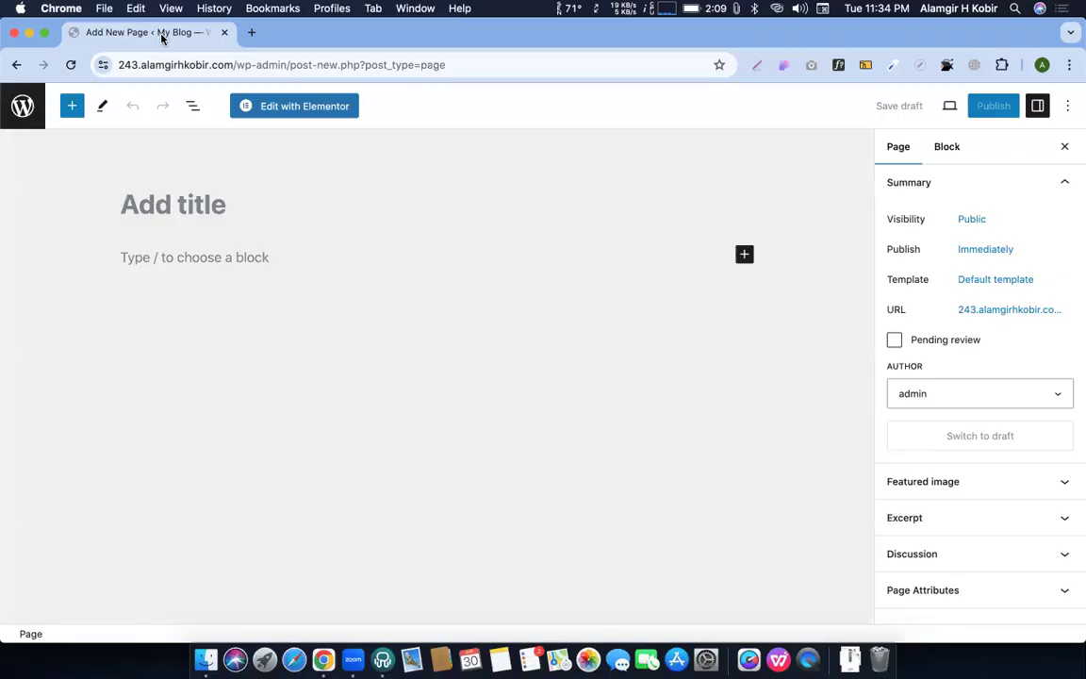
pyautogui.write('Jet')
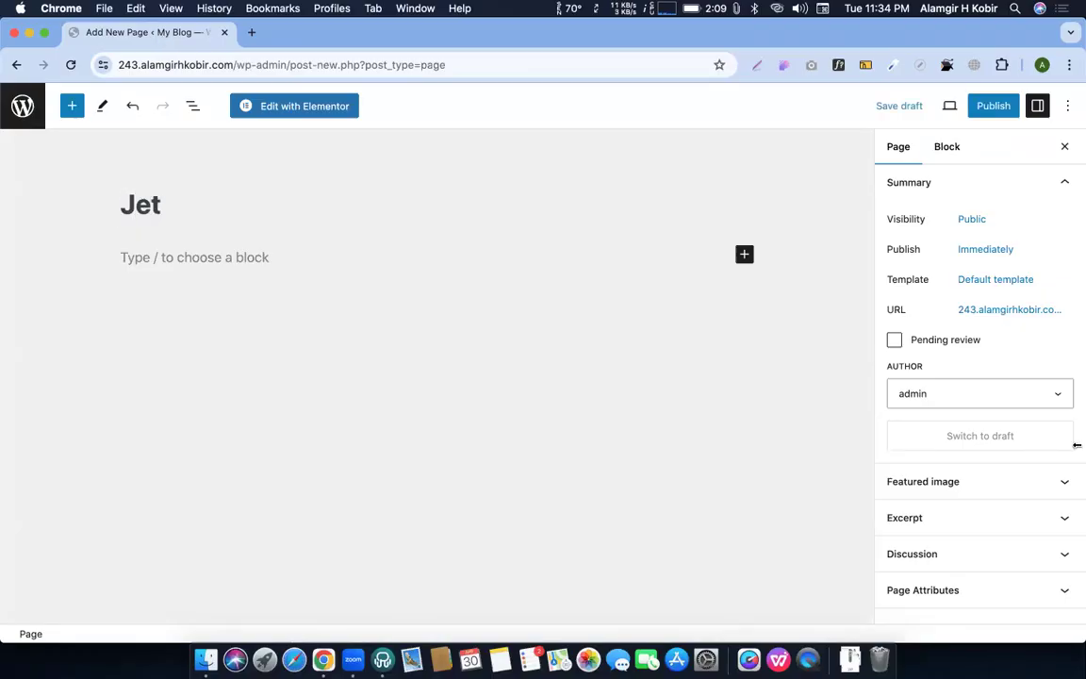
# Set the page template to Elementor Canvas and publish the page
pyautogui.click(997, 285)
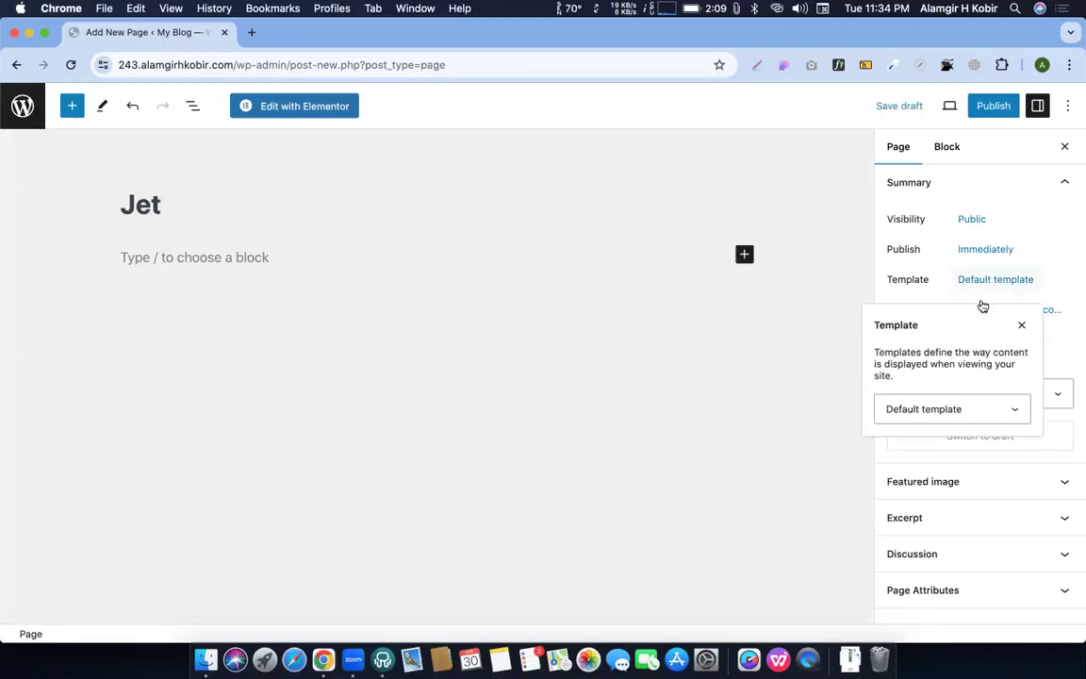
pyautogui.click(917, 412)
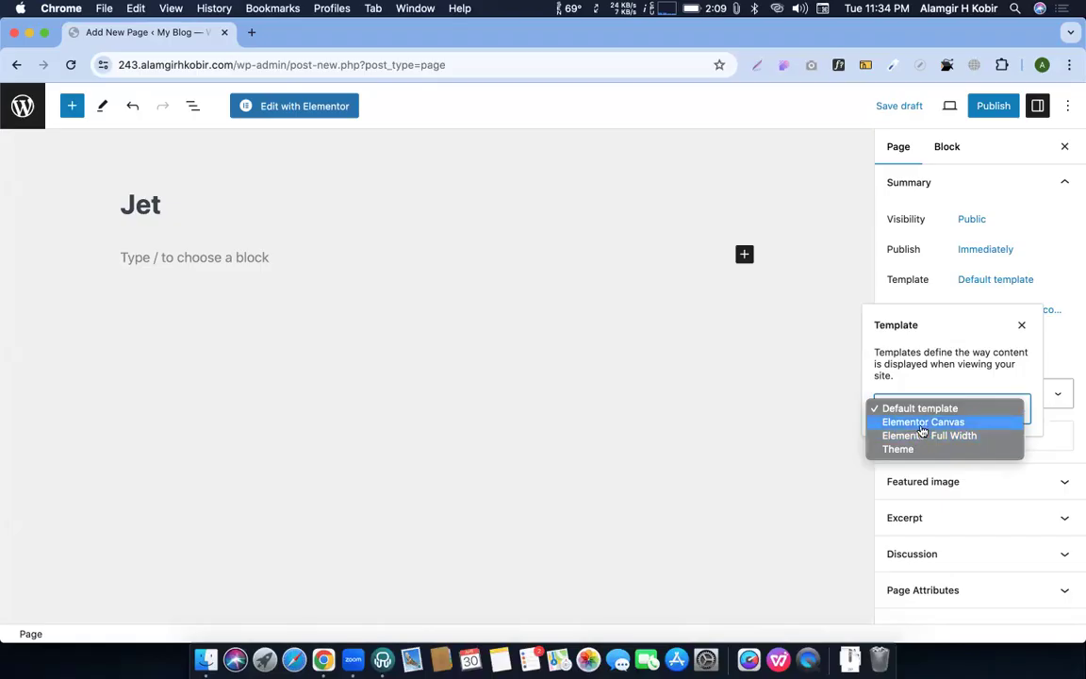
pyautogui.click(922, 423)
pyautogui.click(993, 106)
pyautogui.click(941, 106)
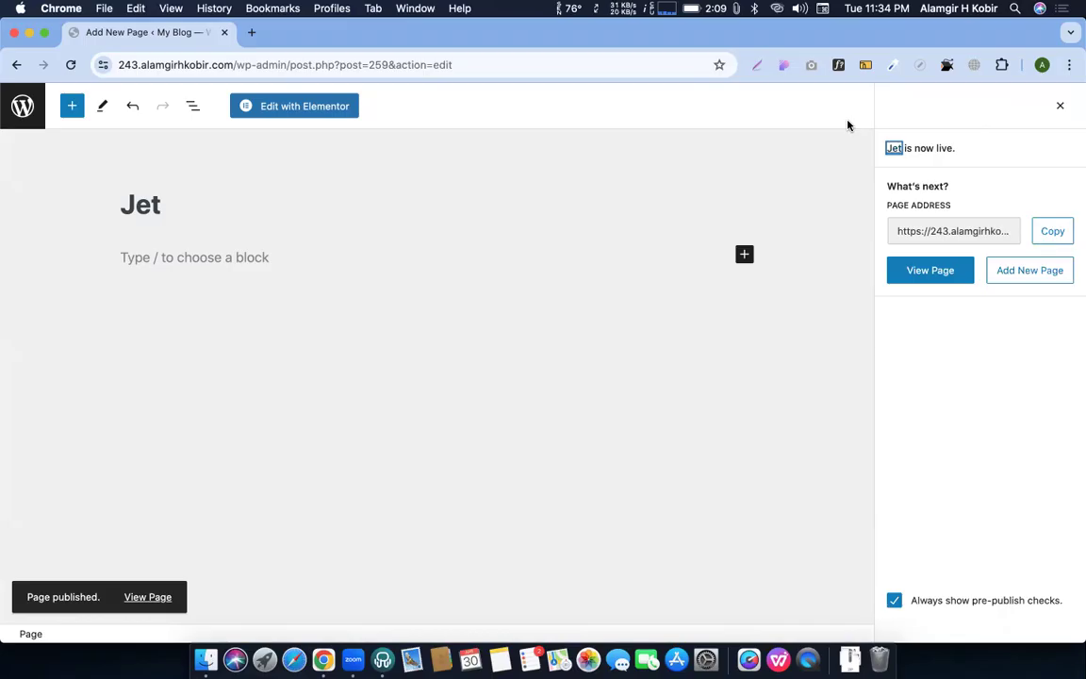
# Open the Jet page in Elementor and scroll the widget panel down to the JetElements widgets
pyautogui.click(288, 107)
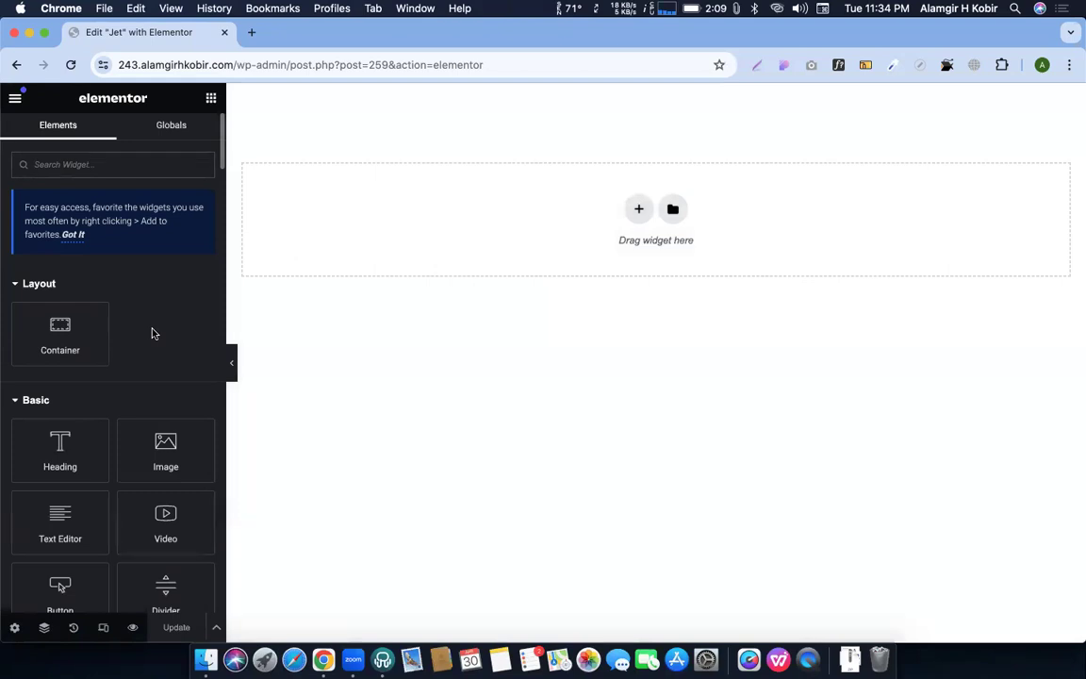
pyautogui.scroll(-10, 174, 410)
pyautogui.scroll(-12, 174, 410)
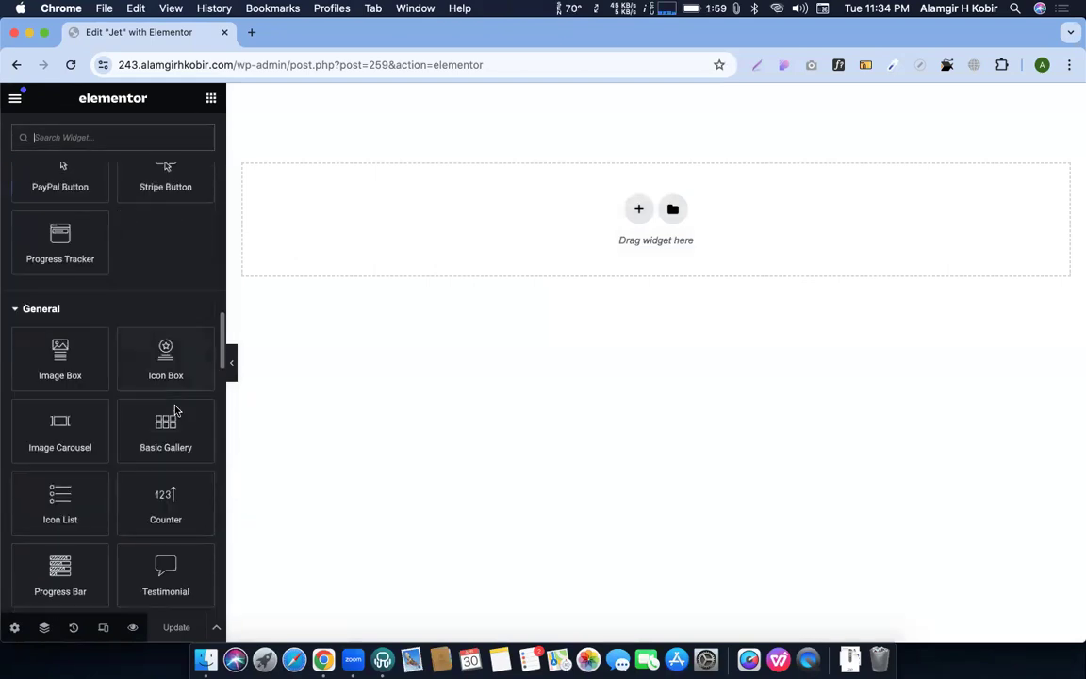
pyautogui.scroll(-1, 174, 410)
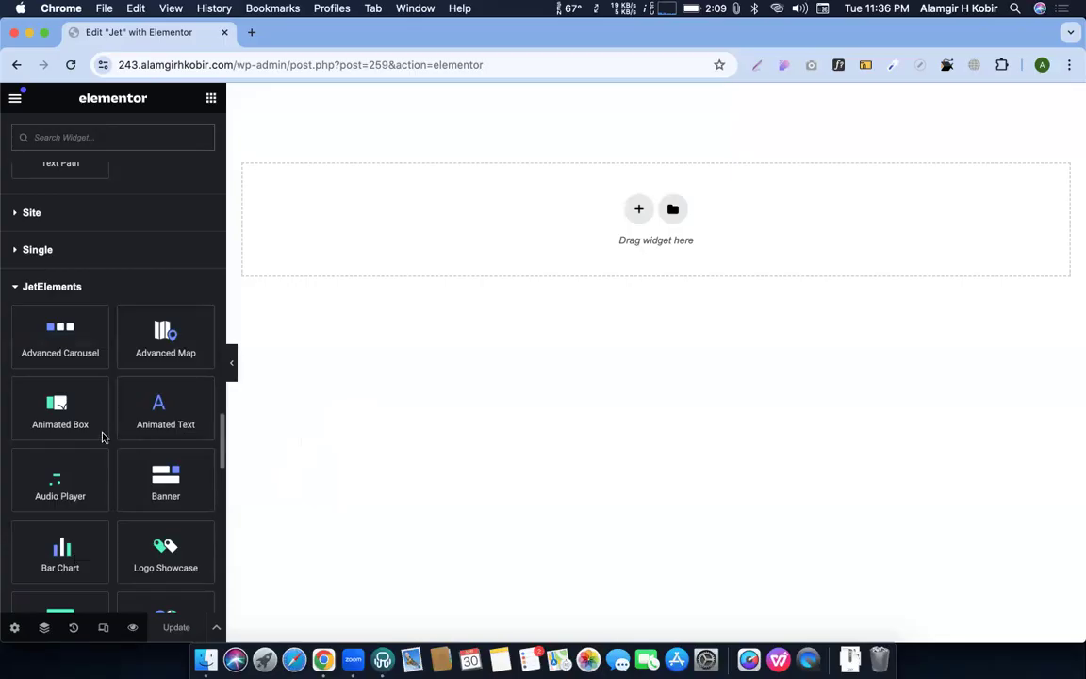
pyautogui.moveTo(80, 343); pyautogui.dragTo(492, 274)
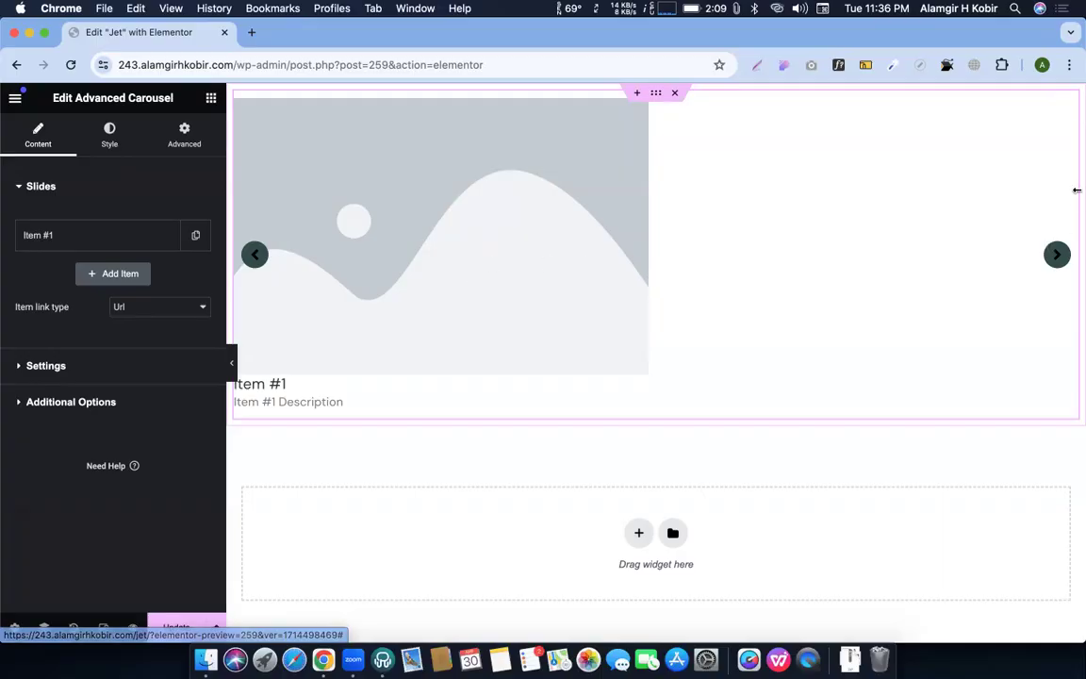
pyautogui.click(680, 91)
pyautogui.scroll(-15, 136, 366)
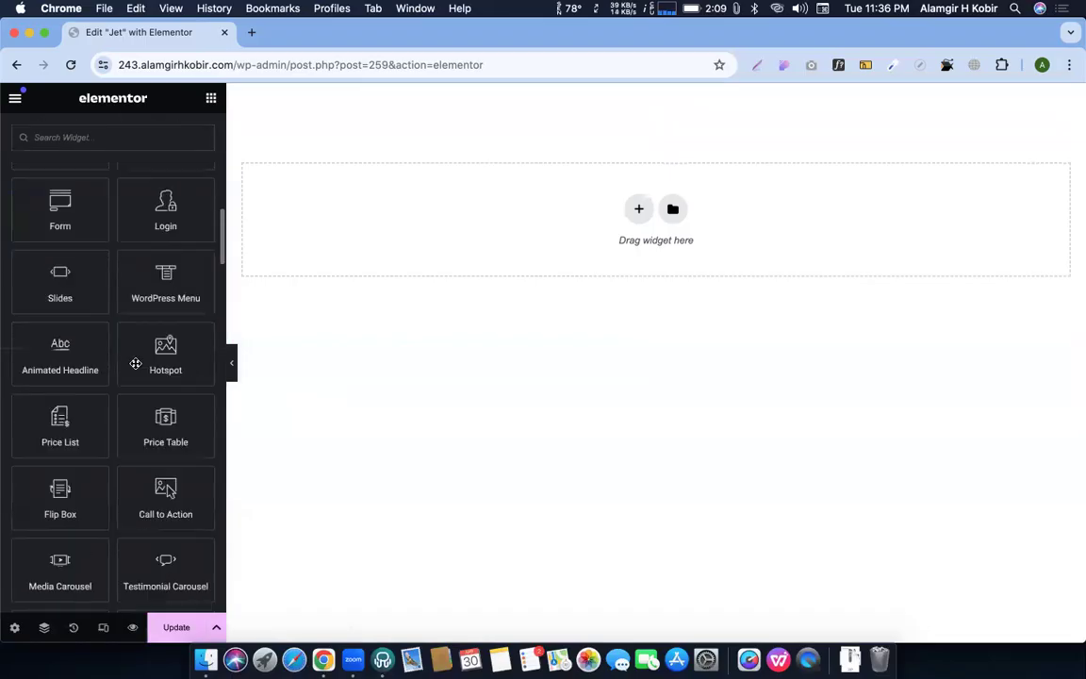
pyautogui.scroll(-15, 136, 363)
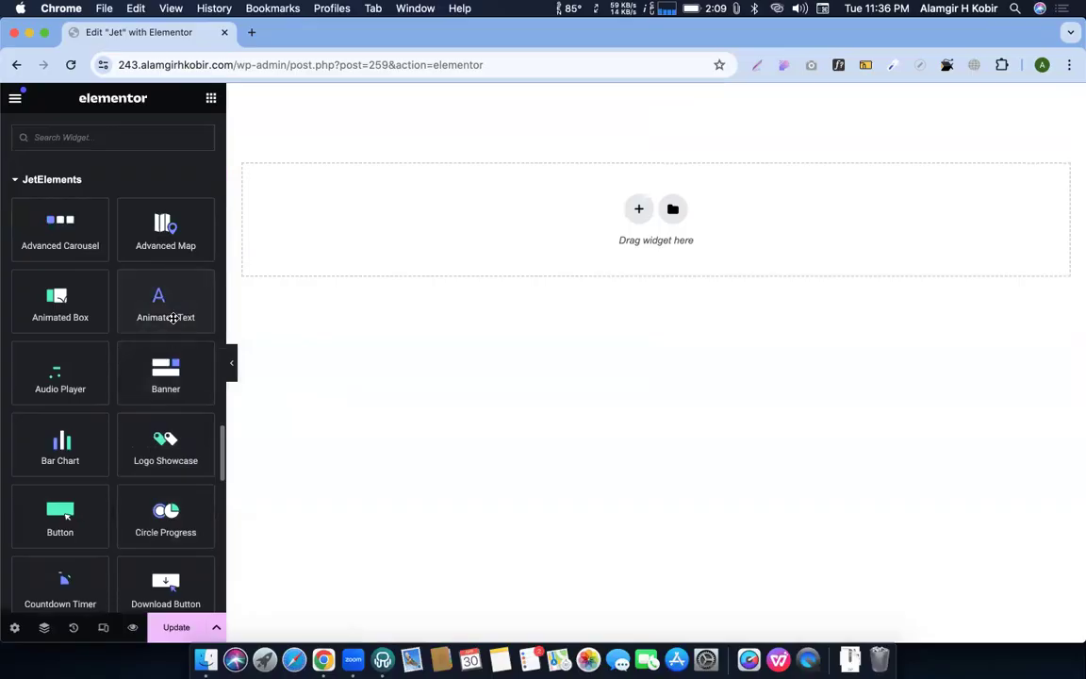
pyautogui.moveTo(159, 294); pyautogui.dragTo(460, 213)
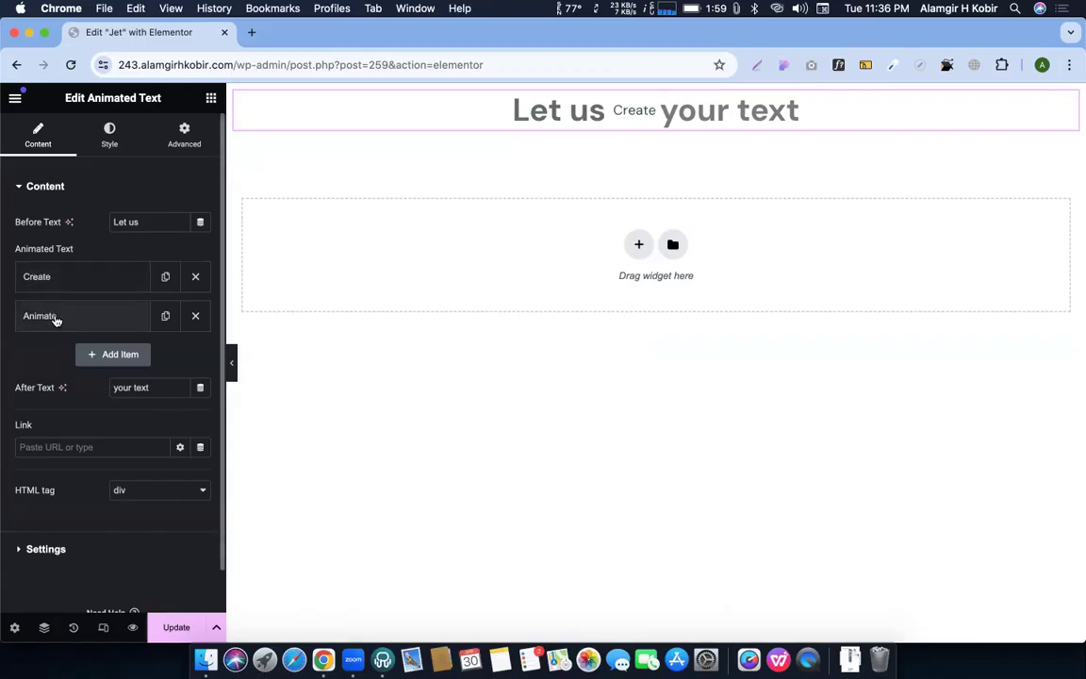
pyautogui.tripleClick(146, 217)
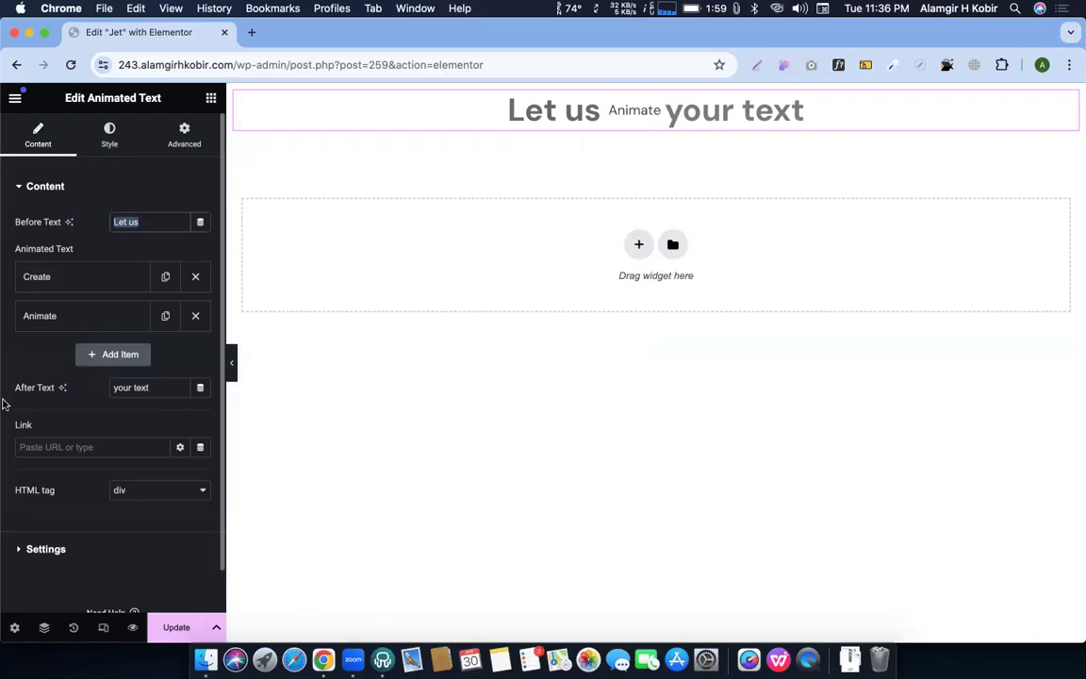
pyautogui.tripleClick(160, 388)
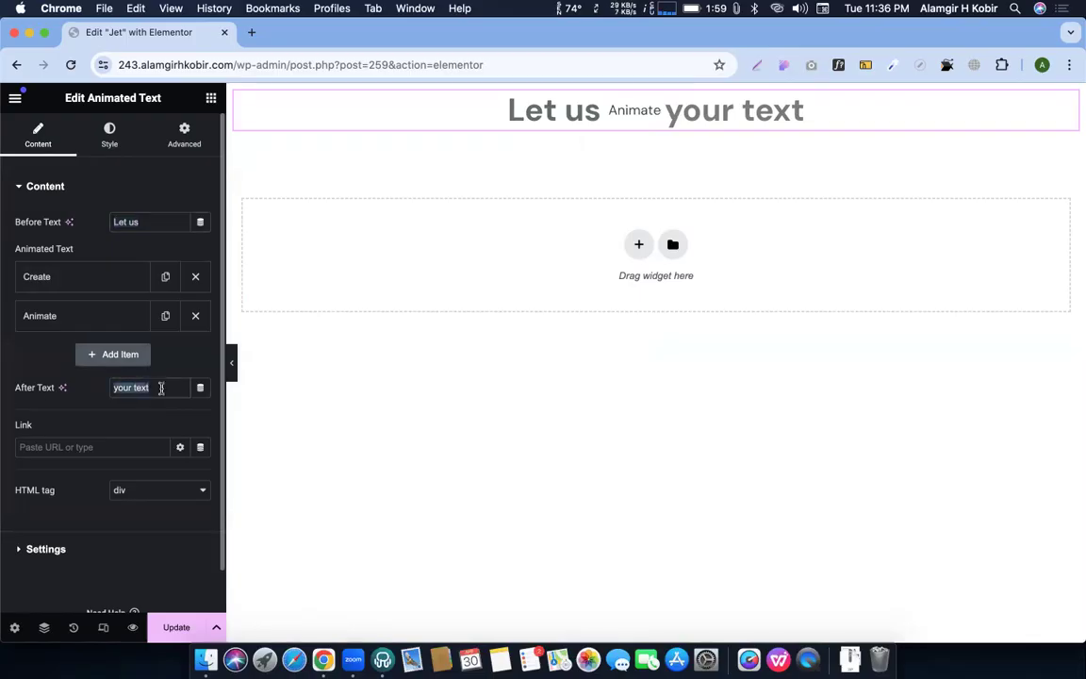
pyautogui.click(160, 387)
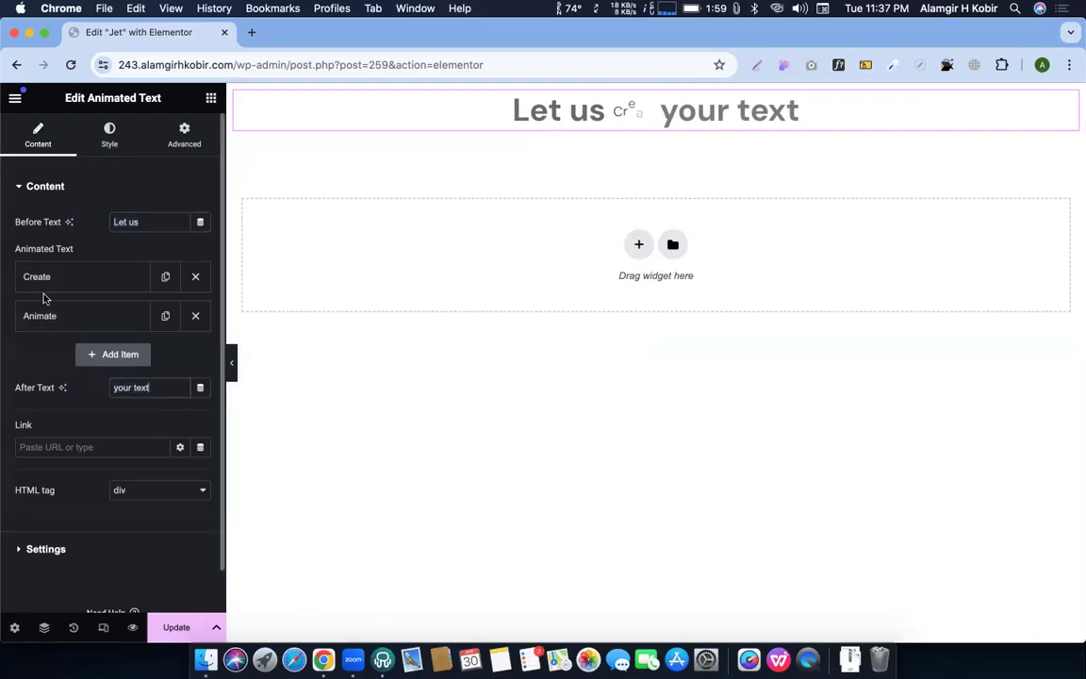
pyautogui.scroll(-2, 104, 372)
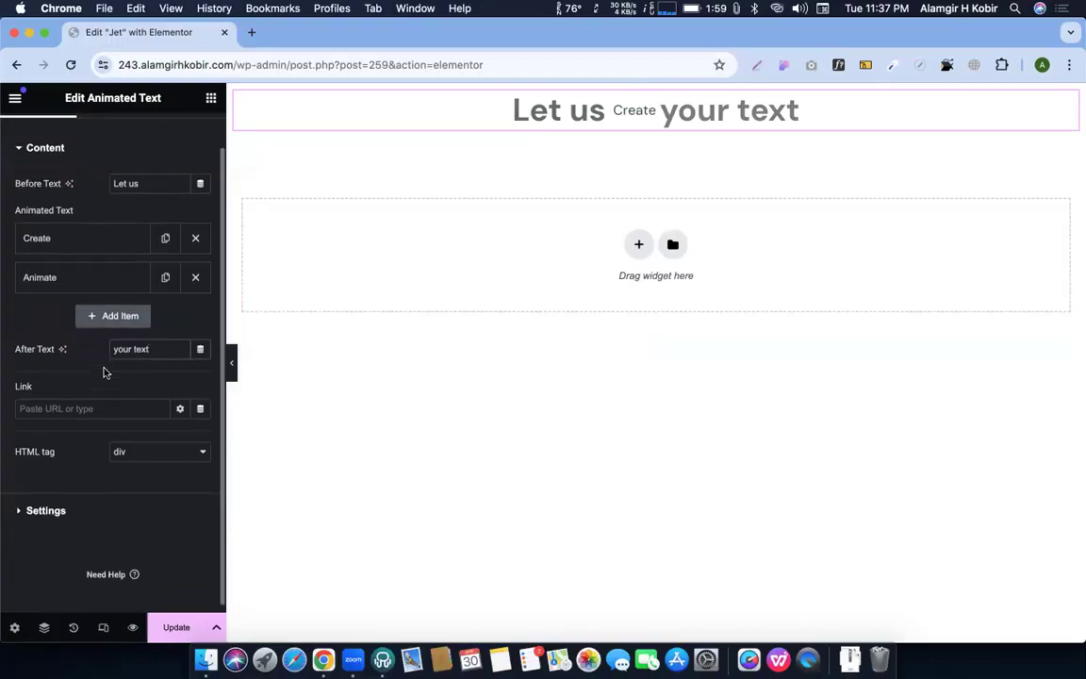
pyautogui.scroll(2, 121, 252)
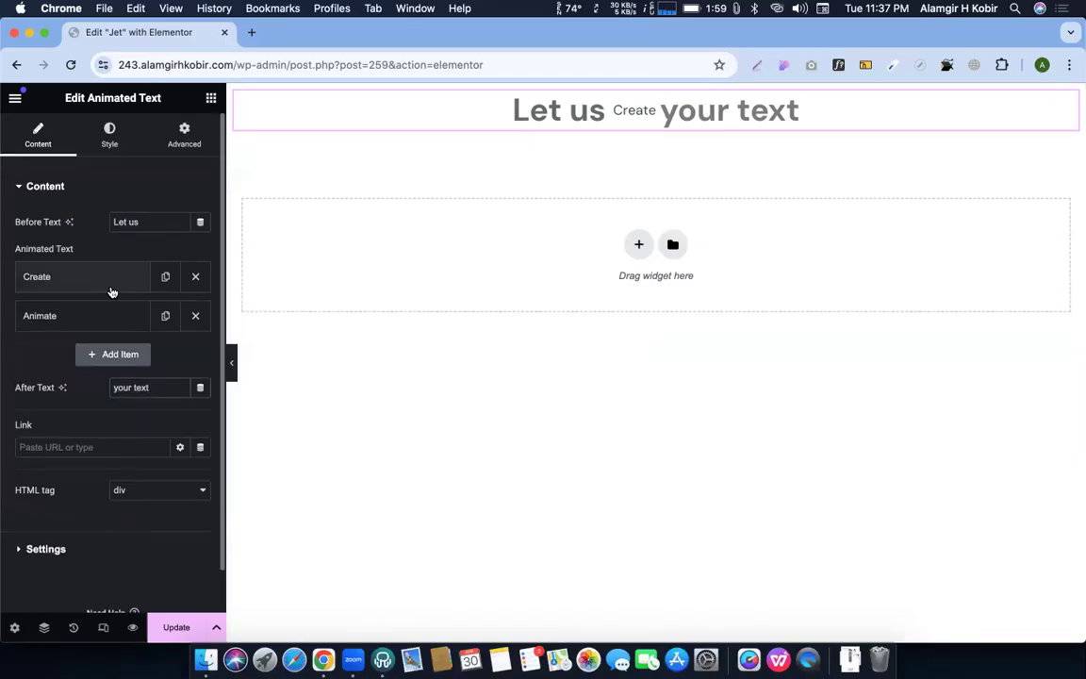
# Change the Animated Text effect from Joke to Kinnect, then to Circus
pyautogui.click(53, 549)
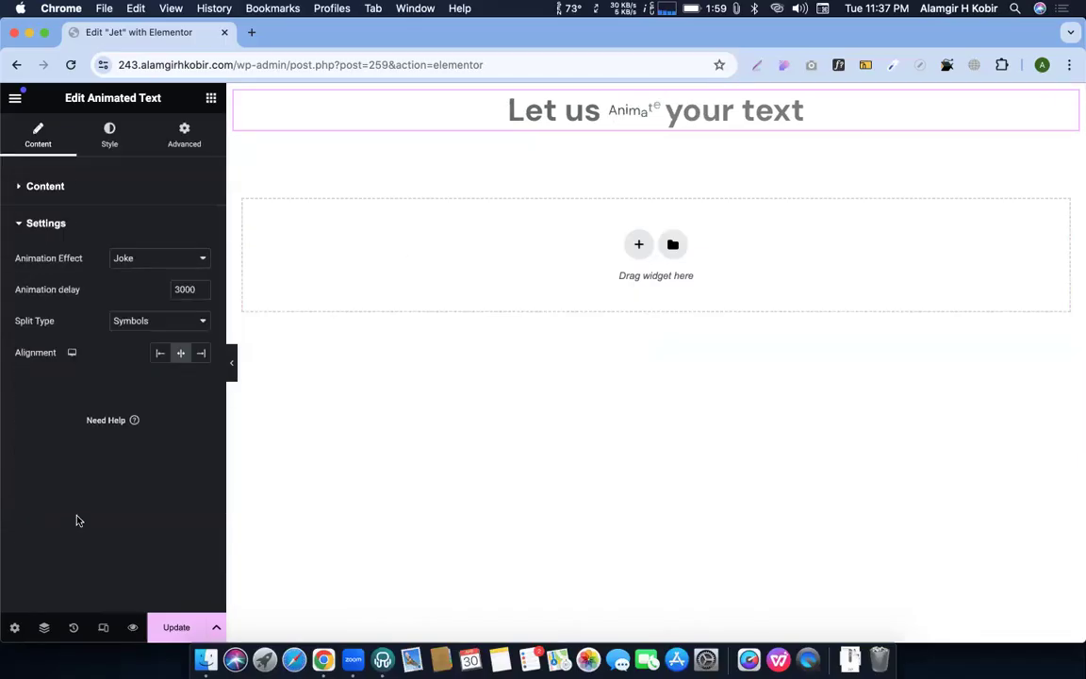
pyautogui.click(135, 262)
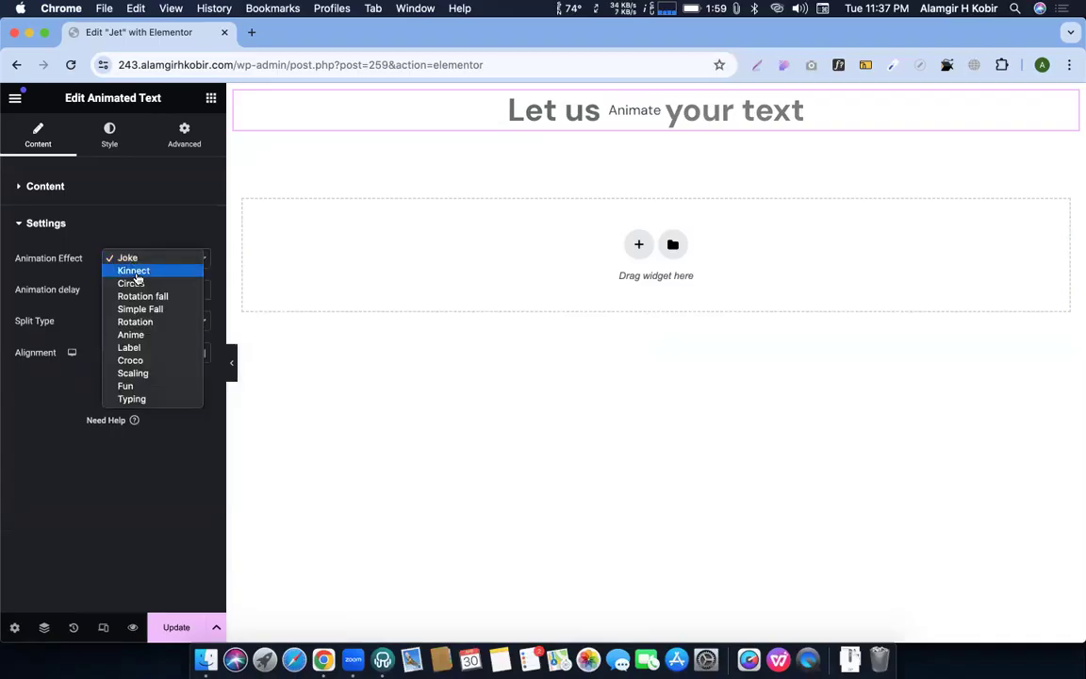
pyautogui.click(136, 272)
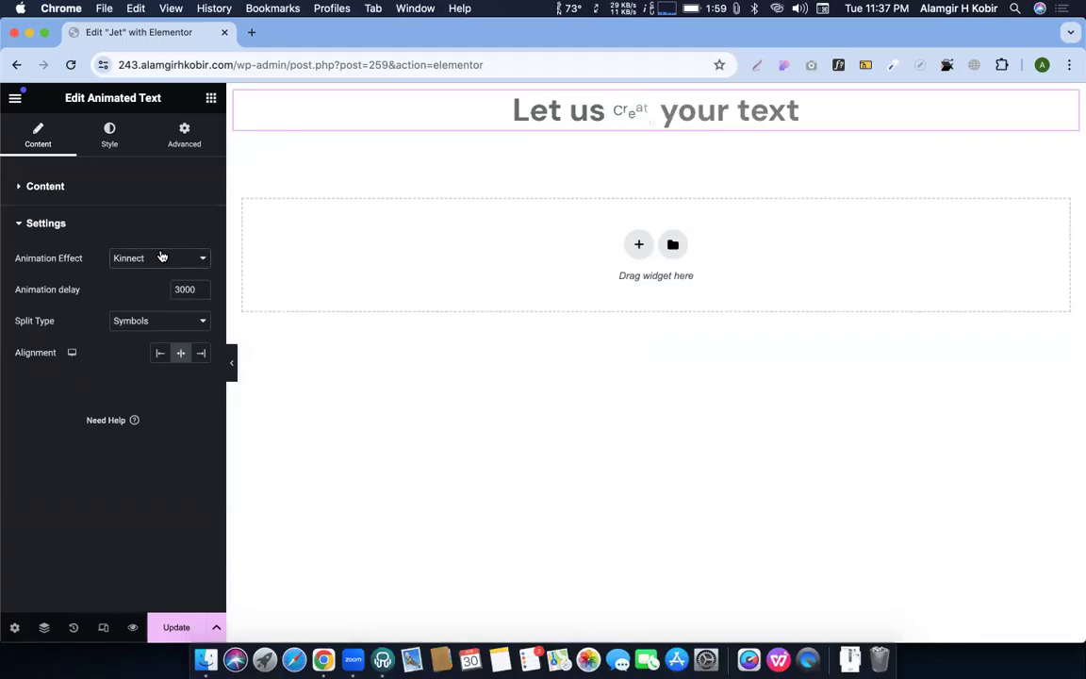
pyautogui.click(161, 257)
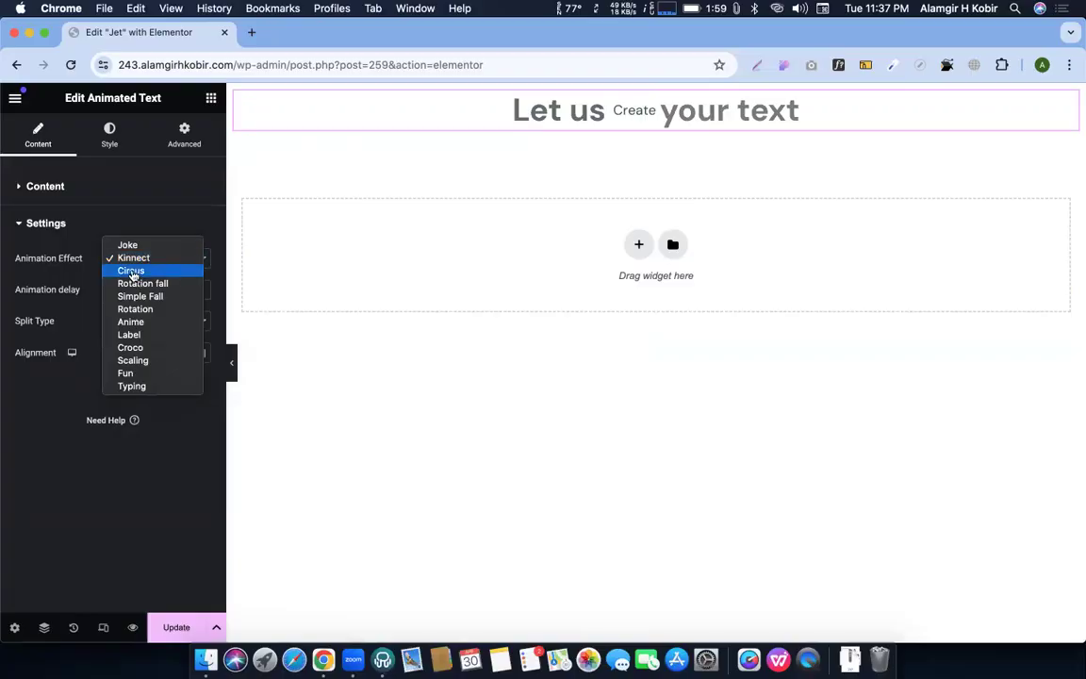
pyautogui.click(133, 271)
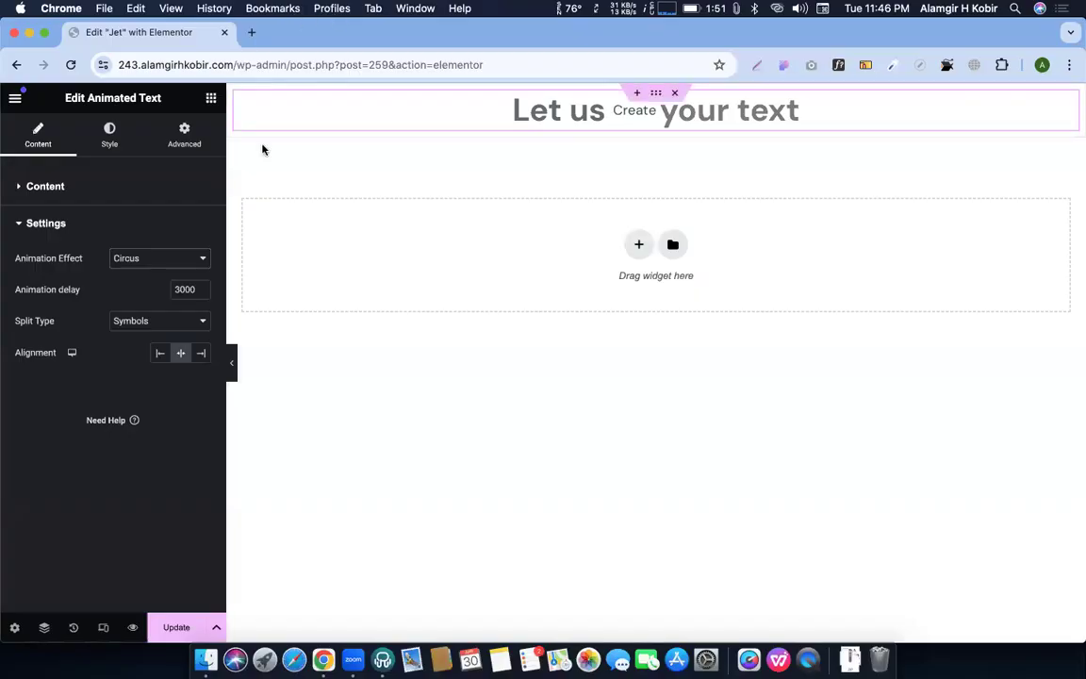
# Open codemanbd.com in a new tab, then return to the Elementor editor's widget list
pyautogui.click(252, 34)
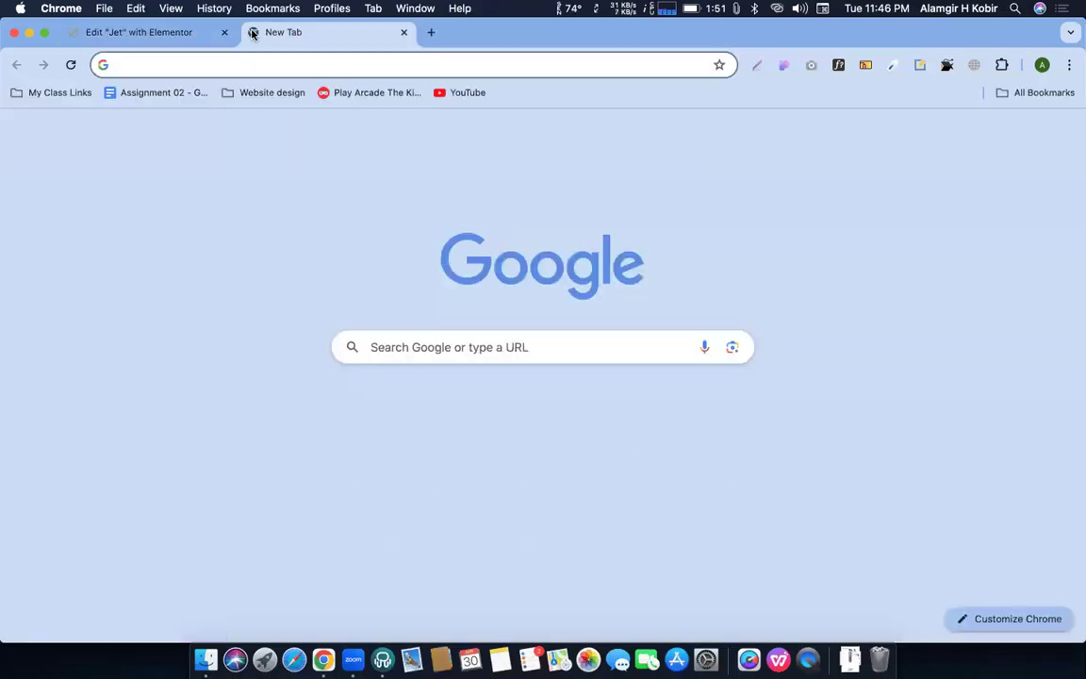
pyautogui.click(194, 65)
pyautogui.write('codeman')
pyautogui.press('Return')
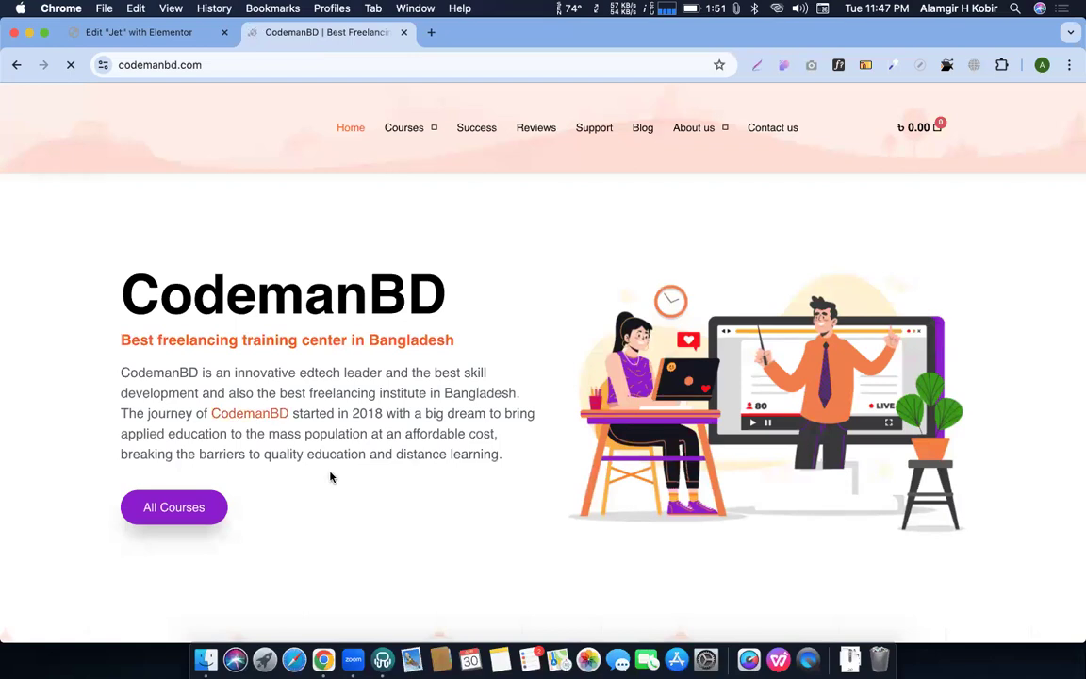
pyautogui.click(142, 32)
pyautogui.click(210, 97)
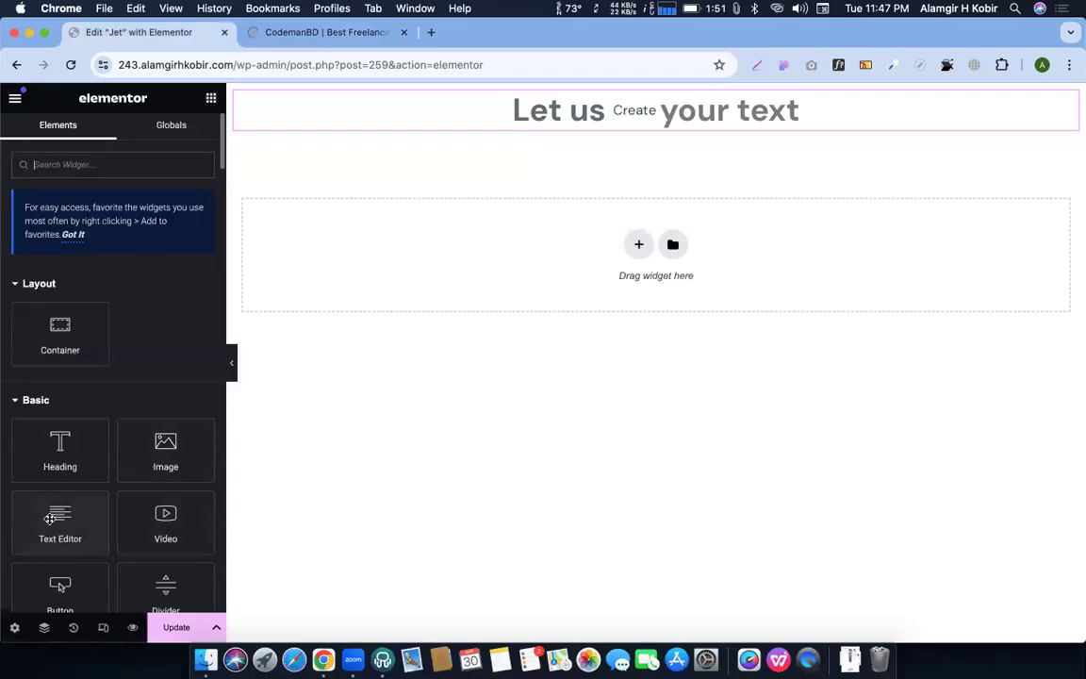
# Add a Text Editor block below the headline and replace its Lorem ipsum with CodemanBD's intro paragraph
pyautogui.moveTo(505, 257); pyautogui.dragTo(512, 246)
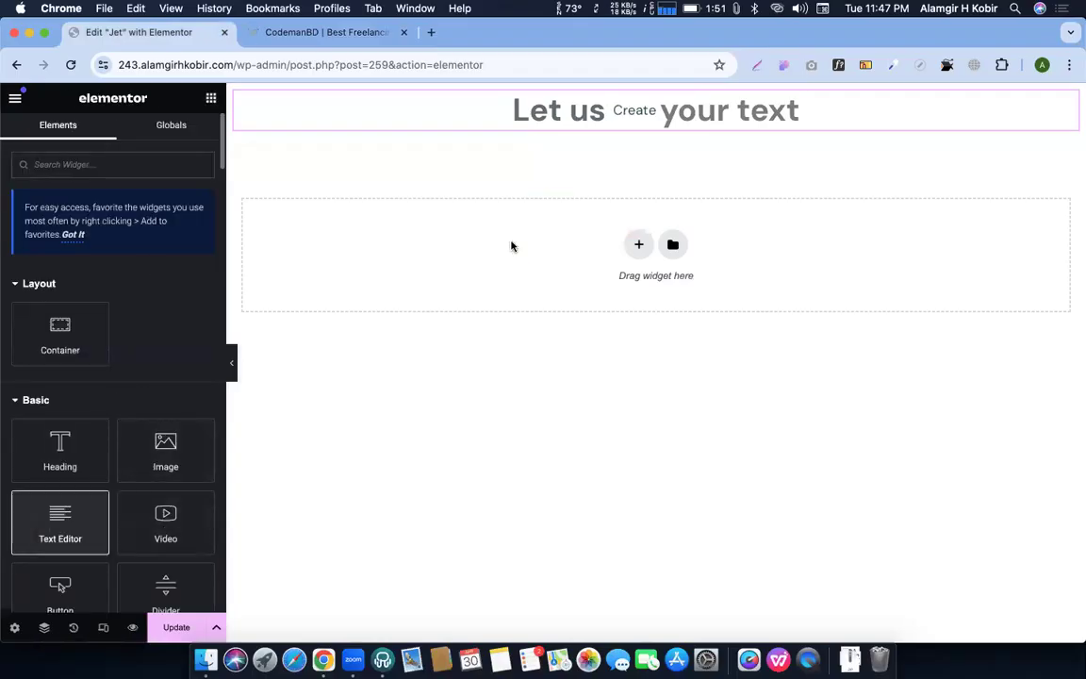
pyautogui.click(314, 31)
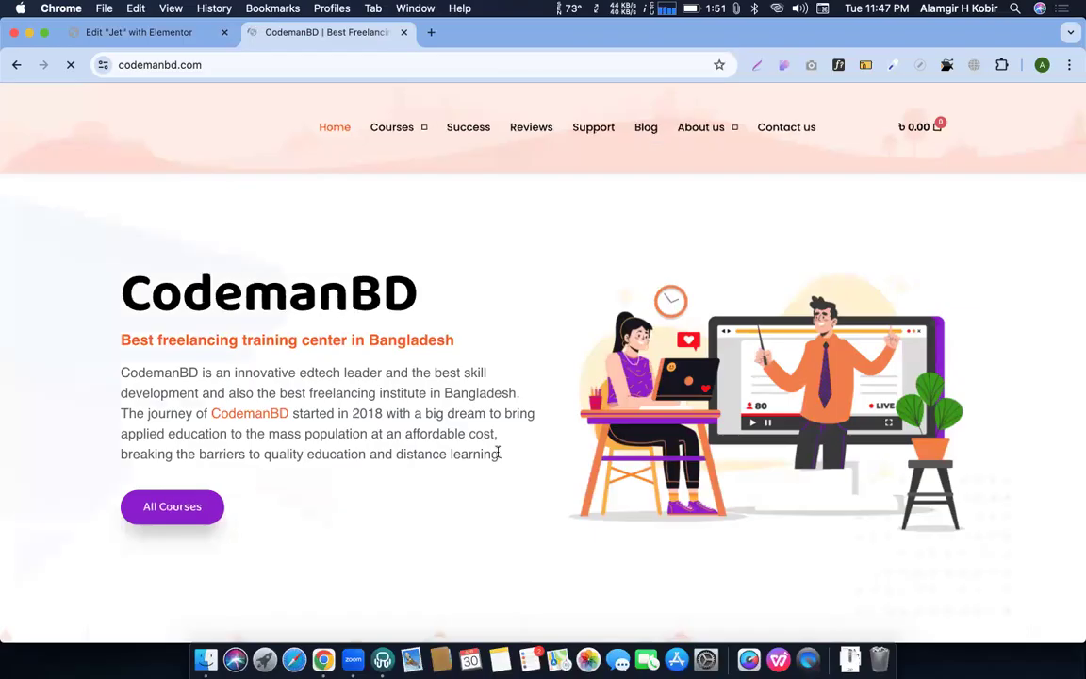
pyautogui.tripleClick(120, 364)
pyautogui.press('super+c')
pyautogui.click(138, 35)
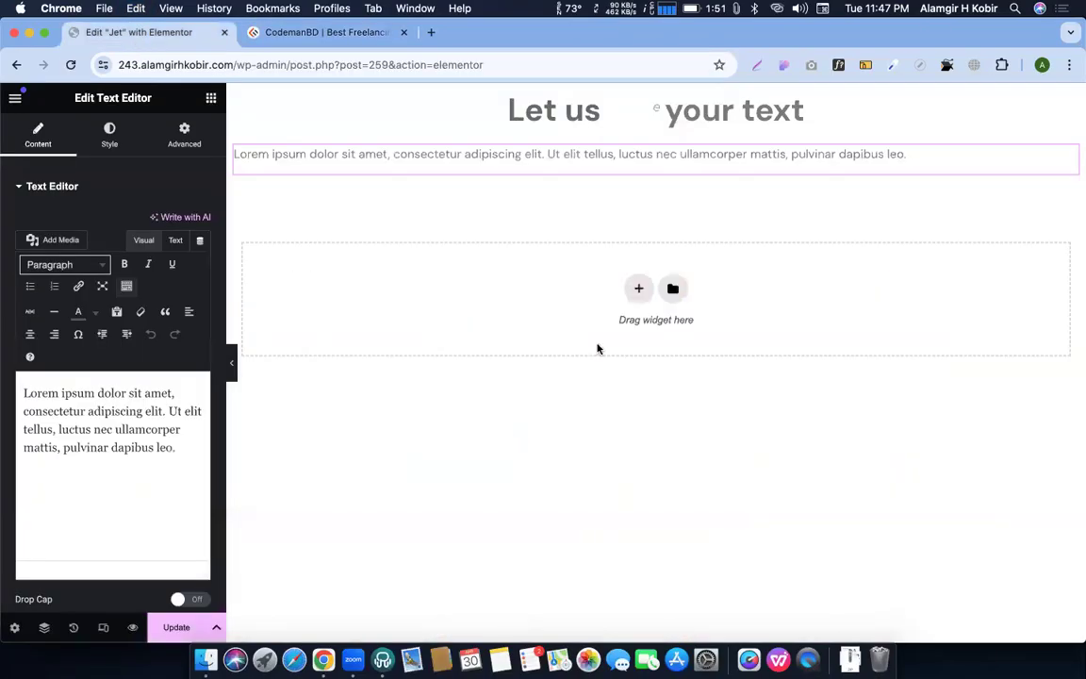
pyautogui.tripleClick(126, 411)
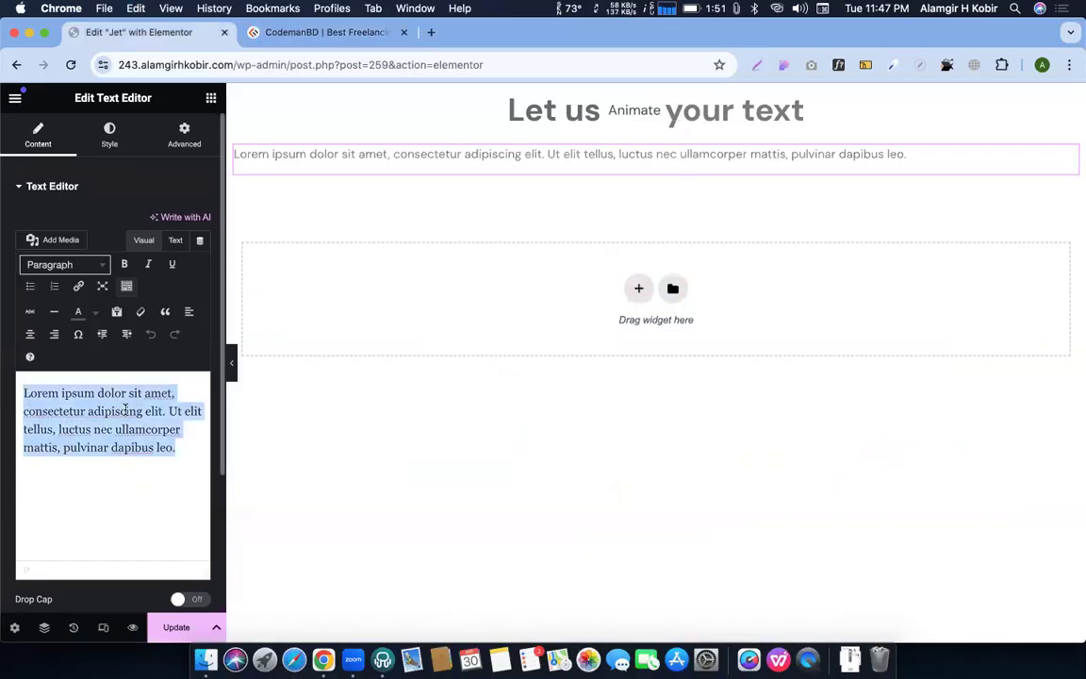
pyautogui.press('super+v')
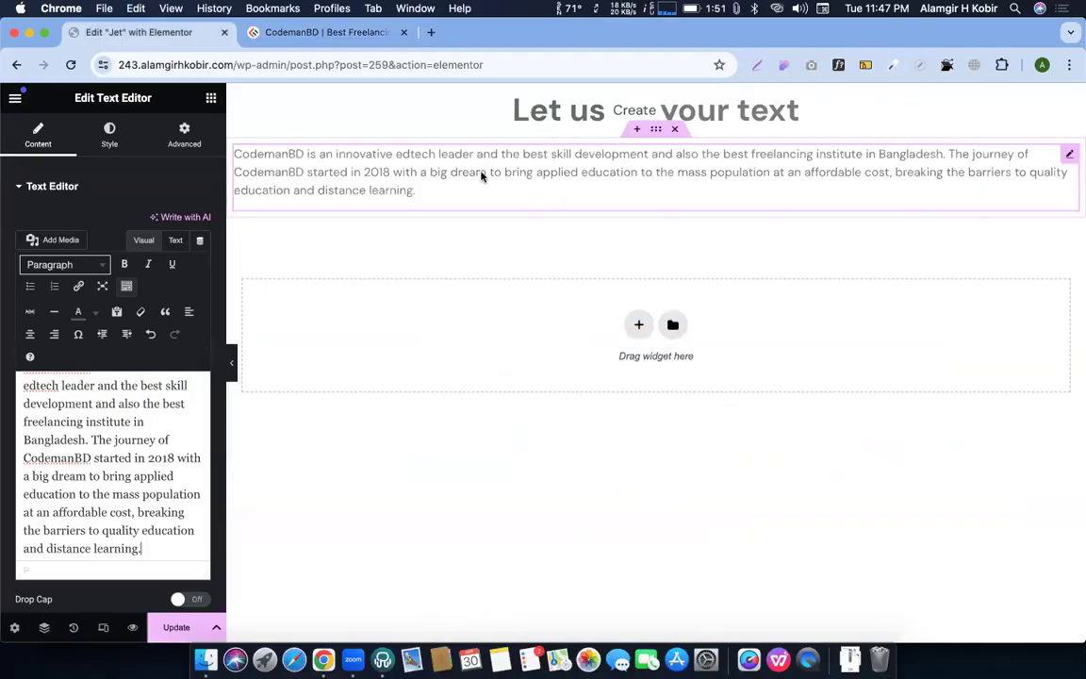
pyautogui.click(333, 171)
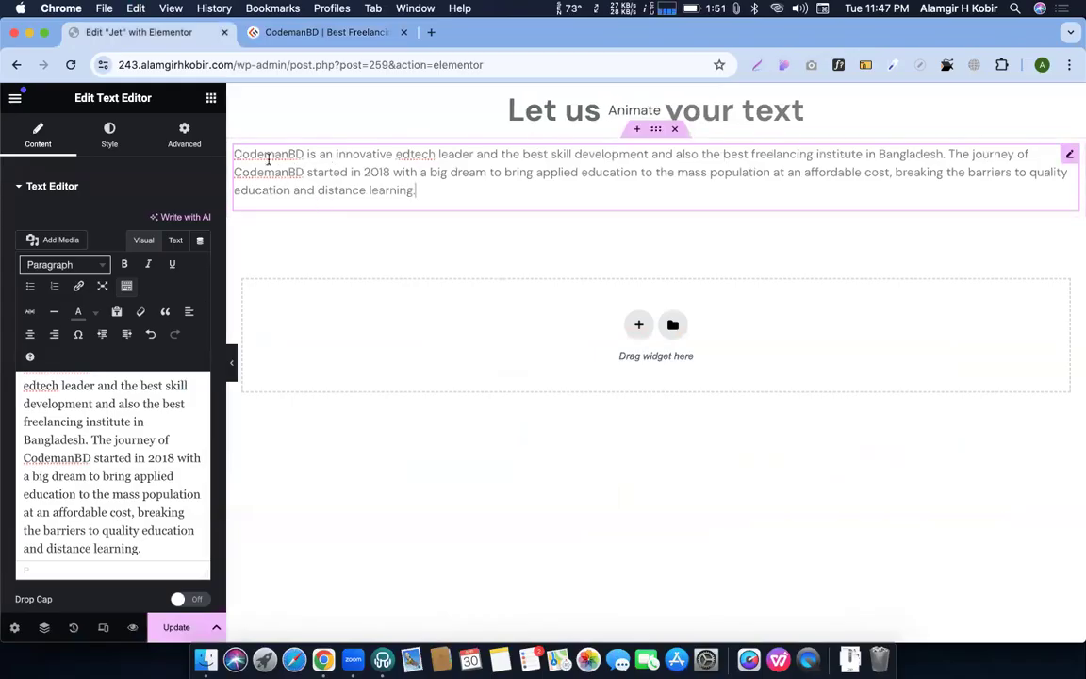
pyautogui.scroll(2, 57, 479)
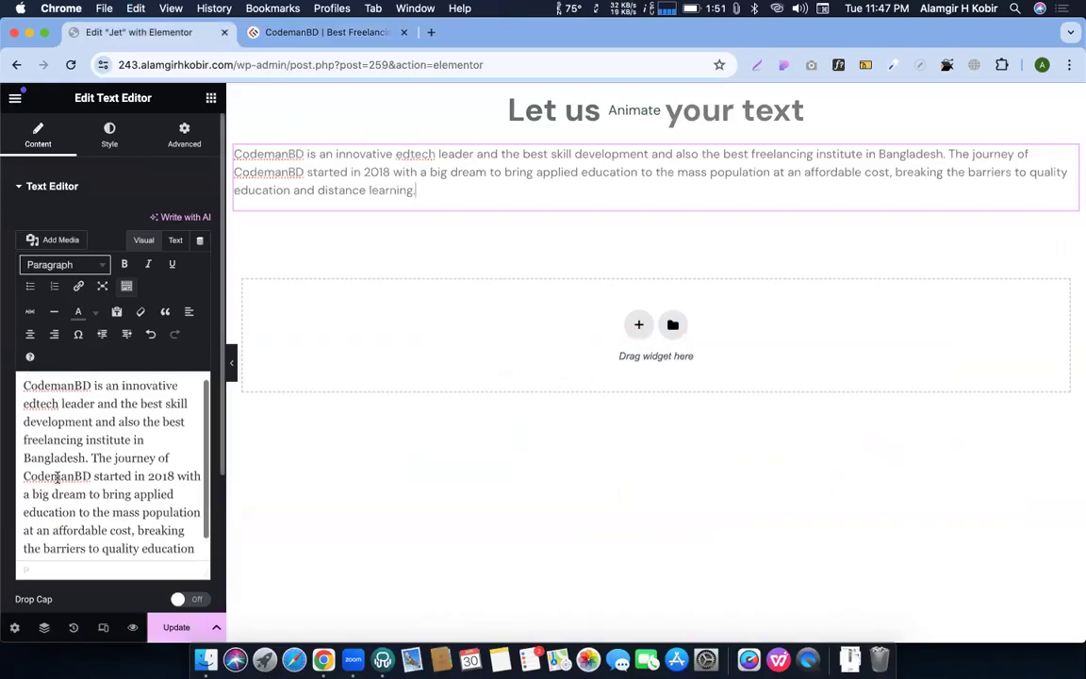
# Colour the word CodemanBD on the paragraph's second line orange
pyautogui.doubleClick(57, 476)
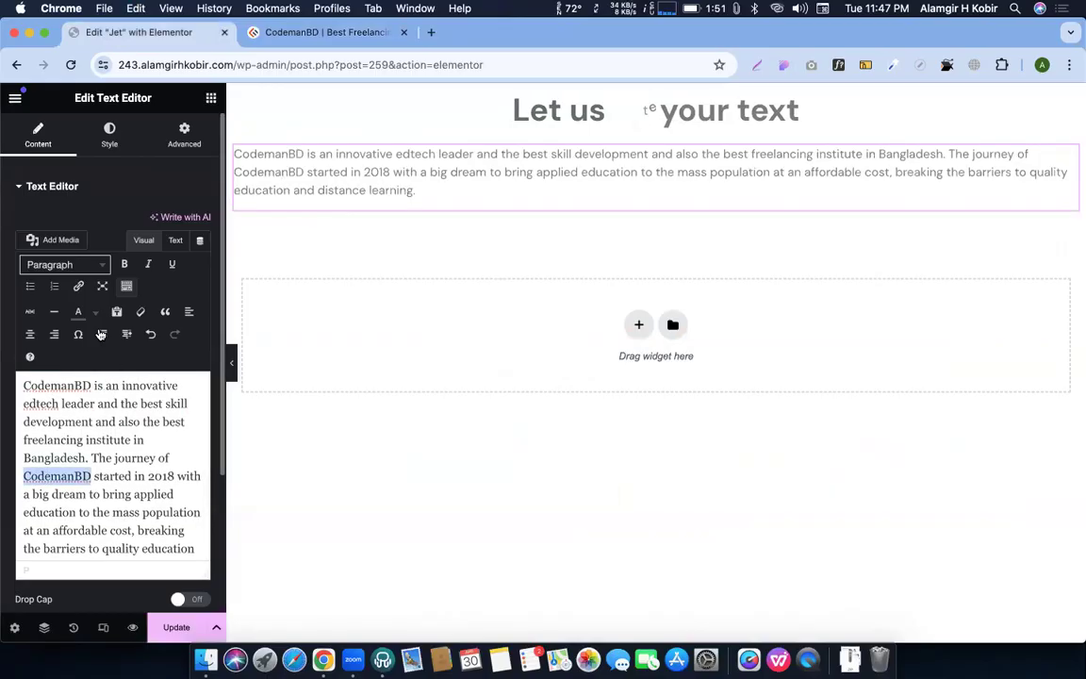
pyautogui.click(127, 286)
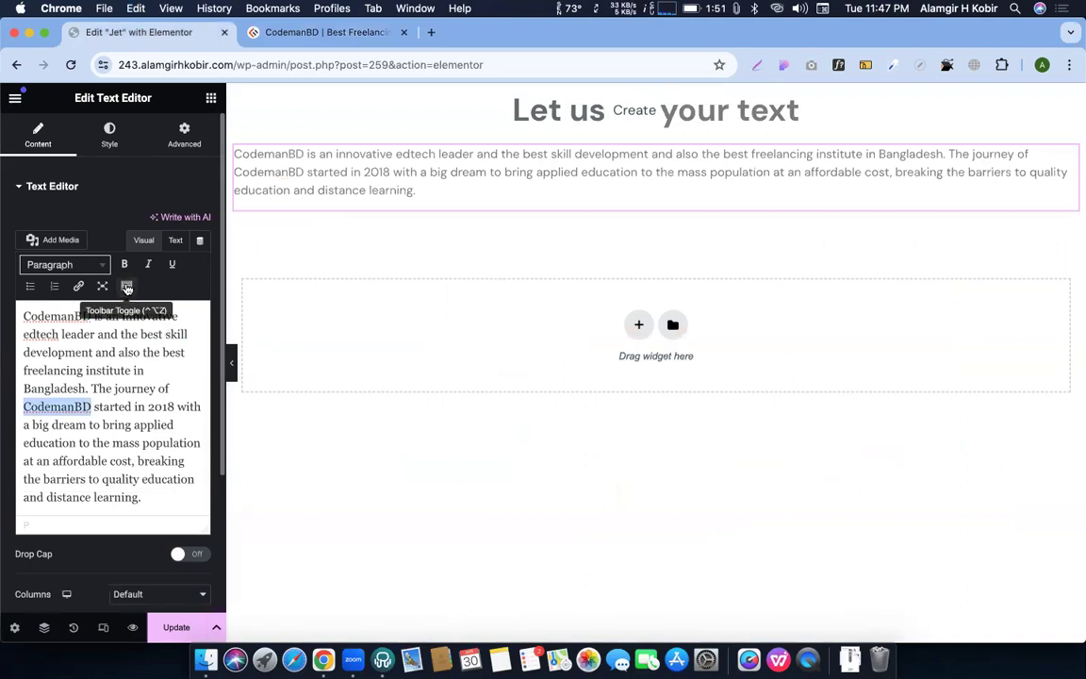
pyautogui.click(128, 287)
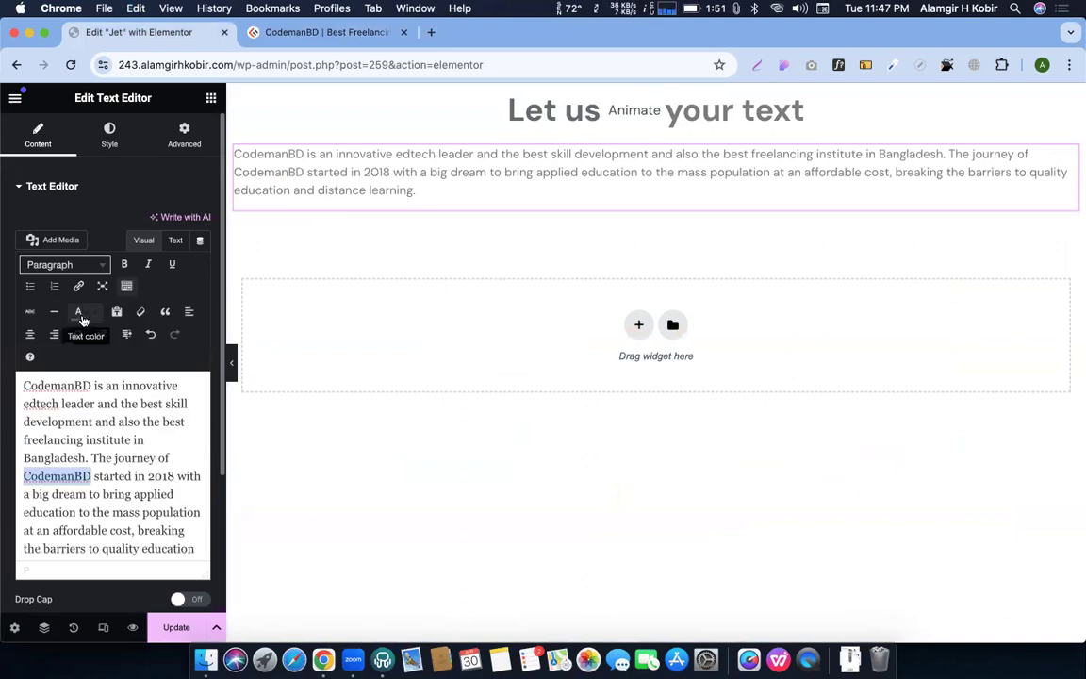
pyautogui.click(97, 318)
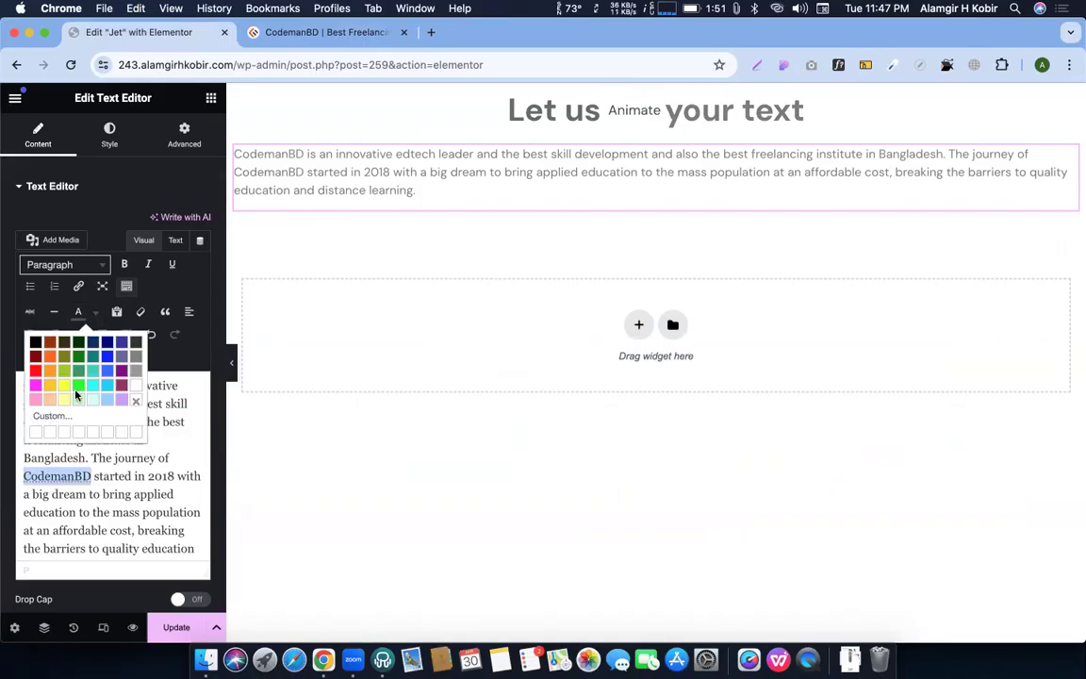
pyautogui.click(50, 356)
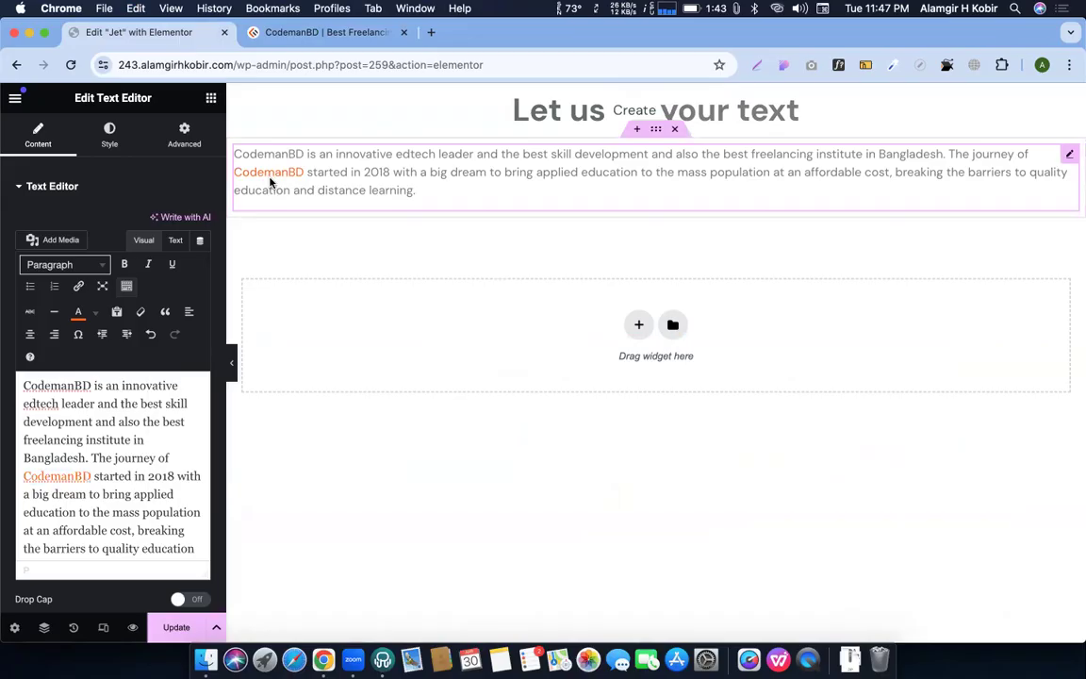
# Make that CodemanBD word bold
pyautogui.doubleClick(46, 479)
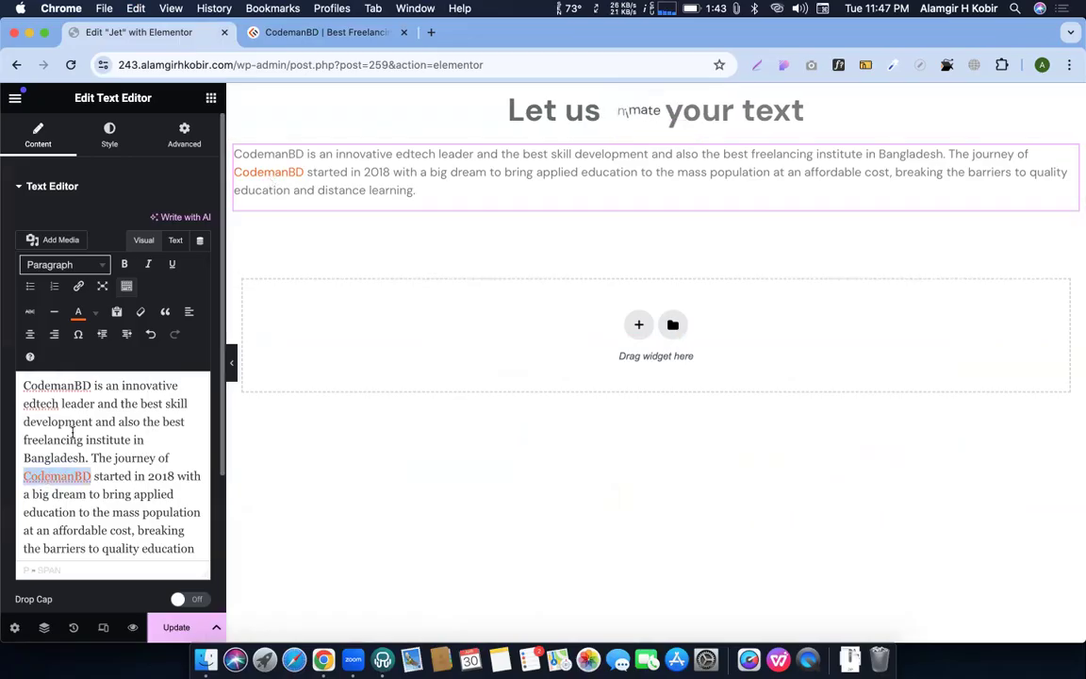
pyautogui.click(123, 264)
pyautogui.click(150, 512)
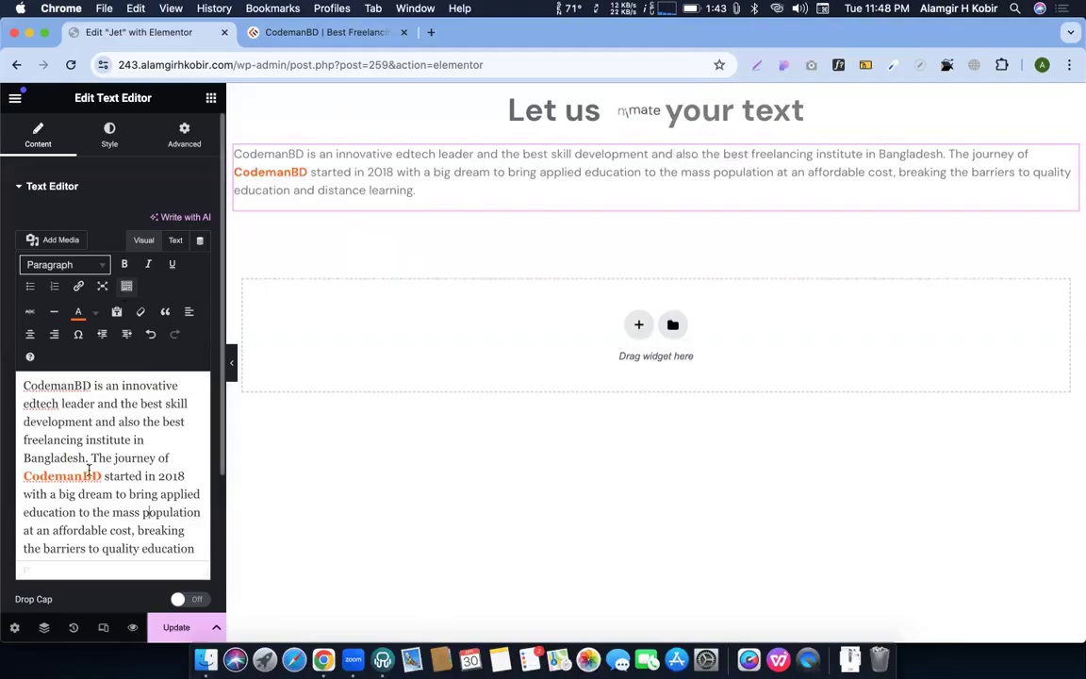
pyautogui.click(297, 34)
pyautogui.click(381, 652)
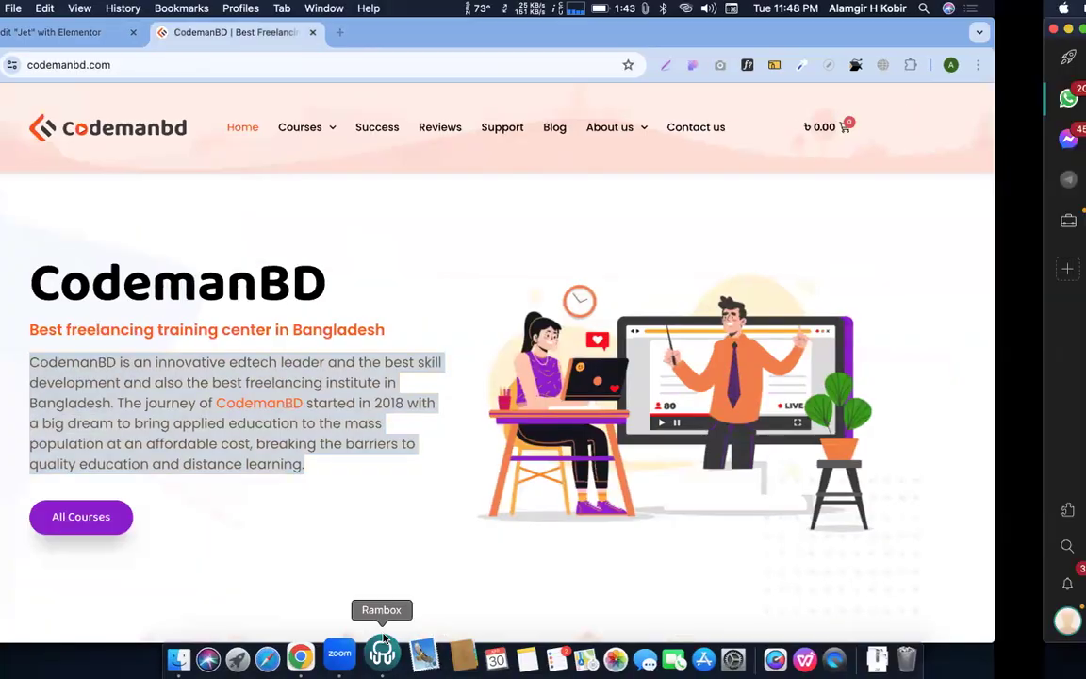
pyautogui.hotkey('ctrl', 'Left')
pyautogui.click(448, 479)
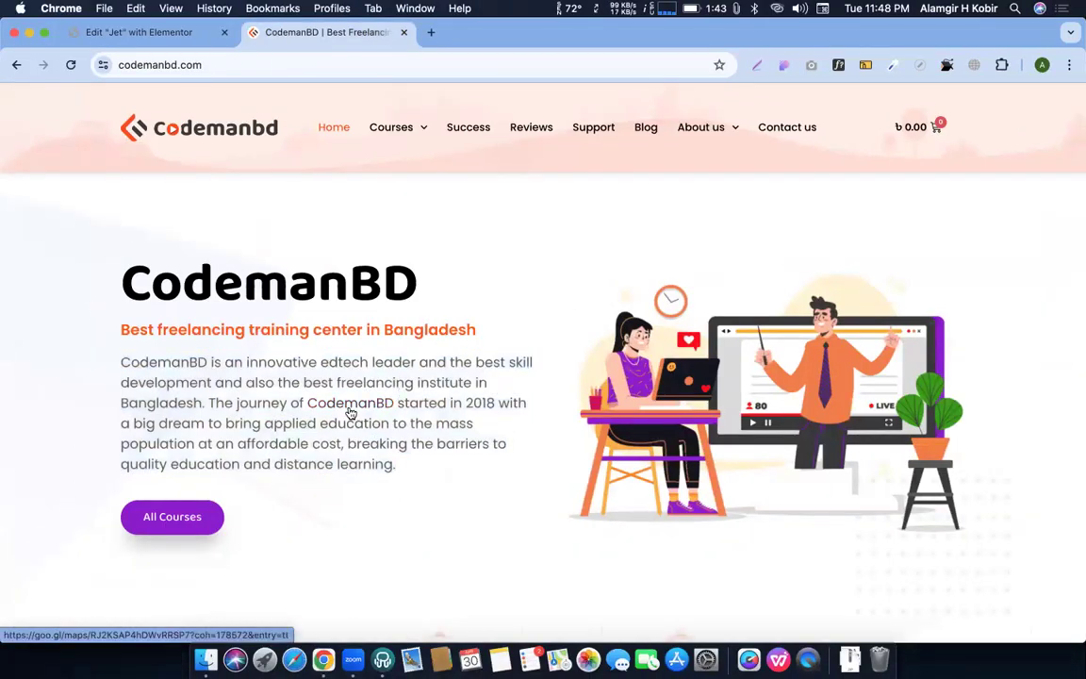
pyautogui.click(149, 28)
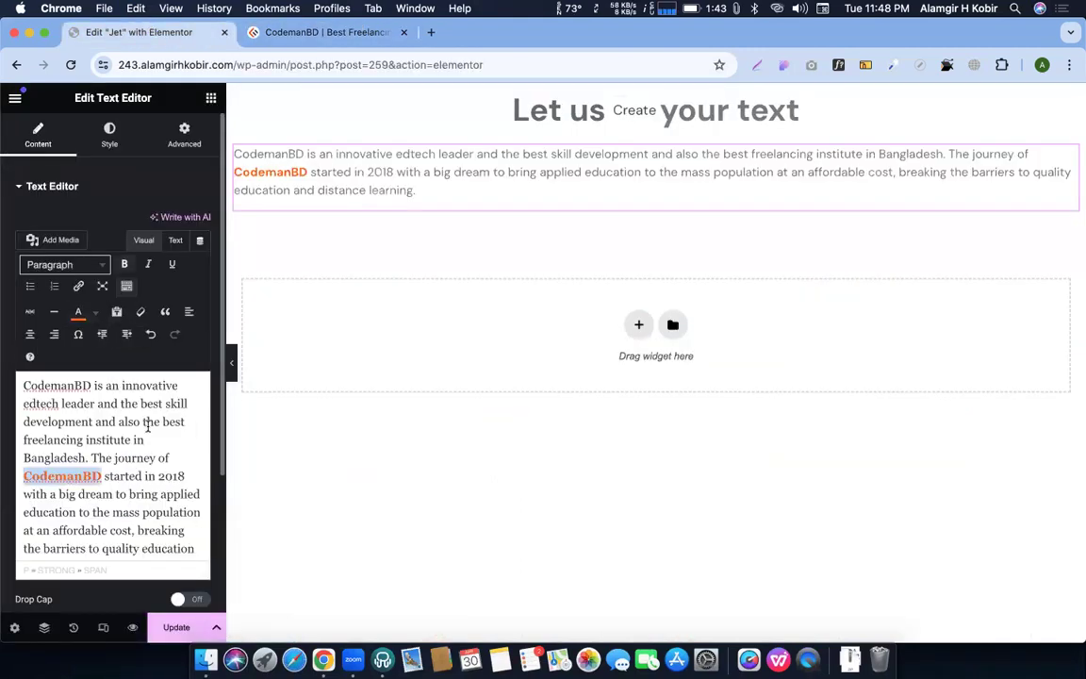
# Link the word CodemanBD to '#'
pyautogui.click(78, 286)
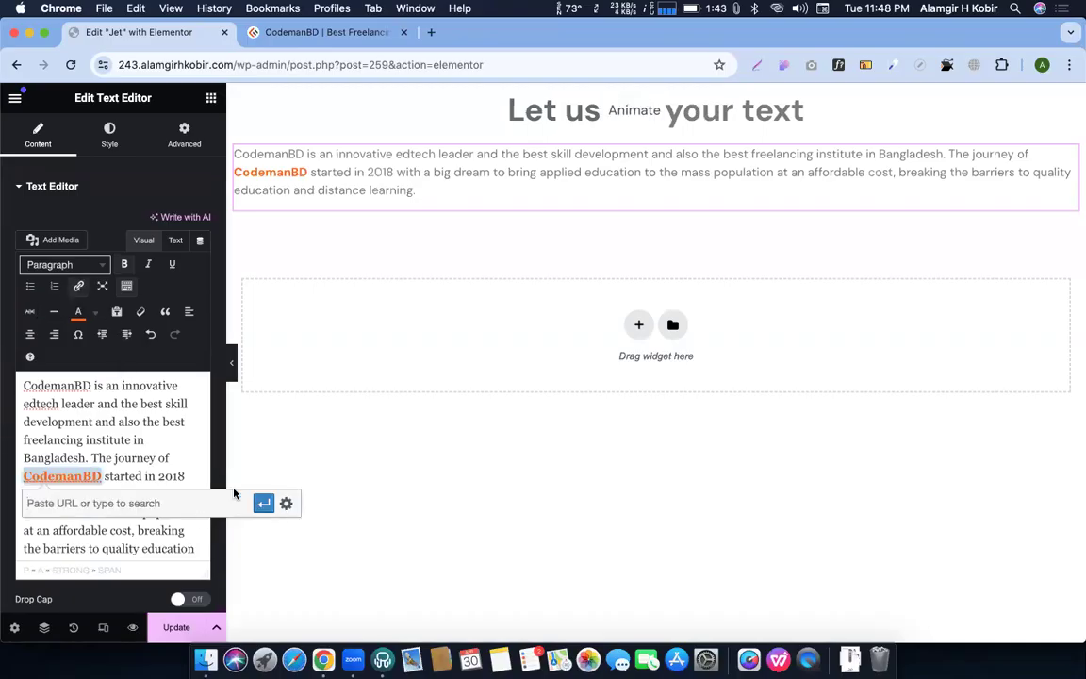
pyautogui.write('#')
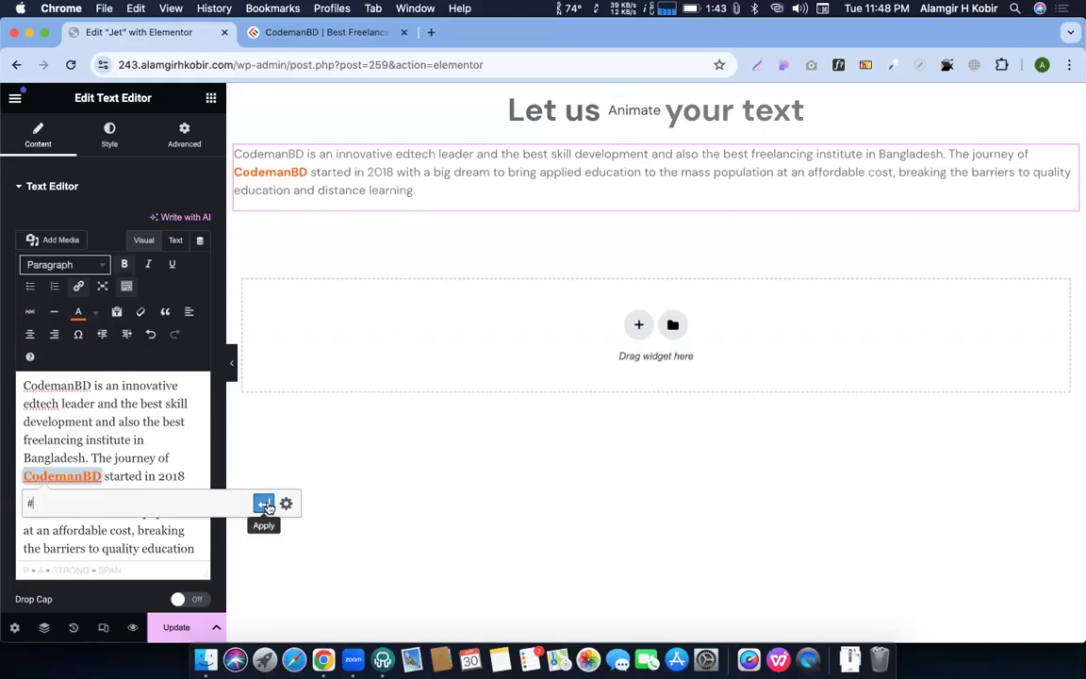
pyautogui.click(263, 503)
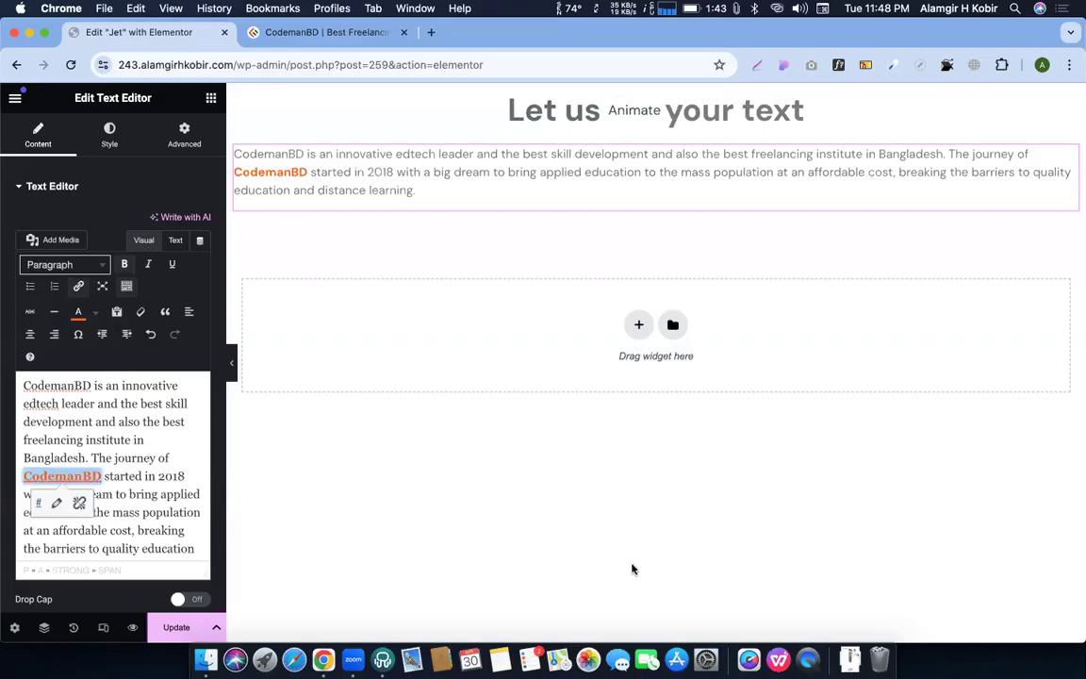
pyautogui.click(773, 542)
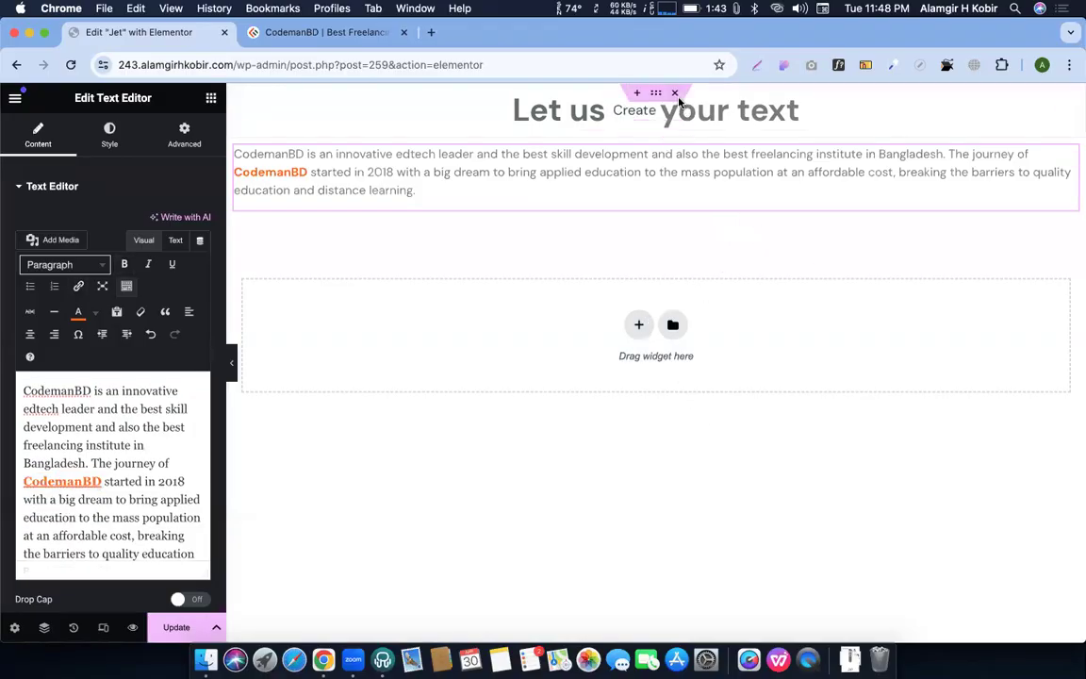
# Delete the CodemanBD paragraph block and bring up structure choices for the empty section
pyautogui.moveTo(677, 133)
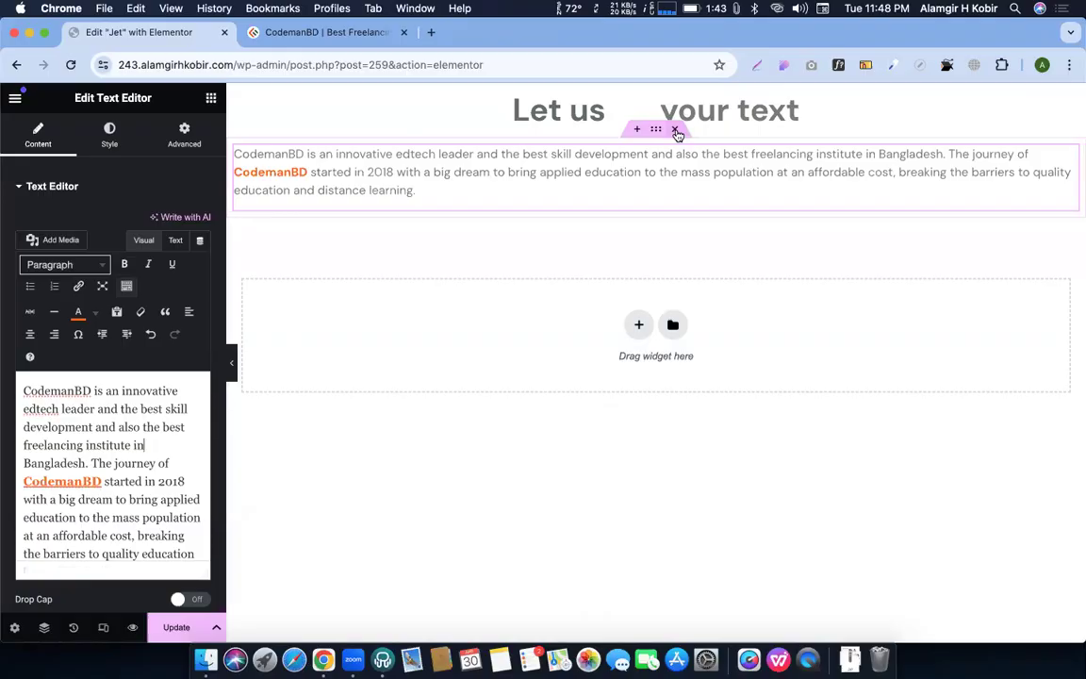
pyautogui.click(675, 130)
pyautogui.click(638, 246)
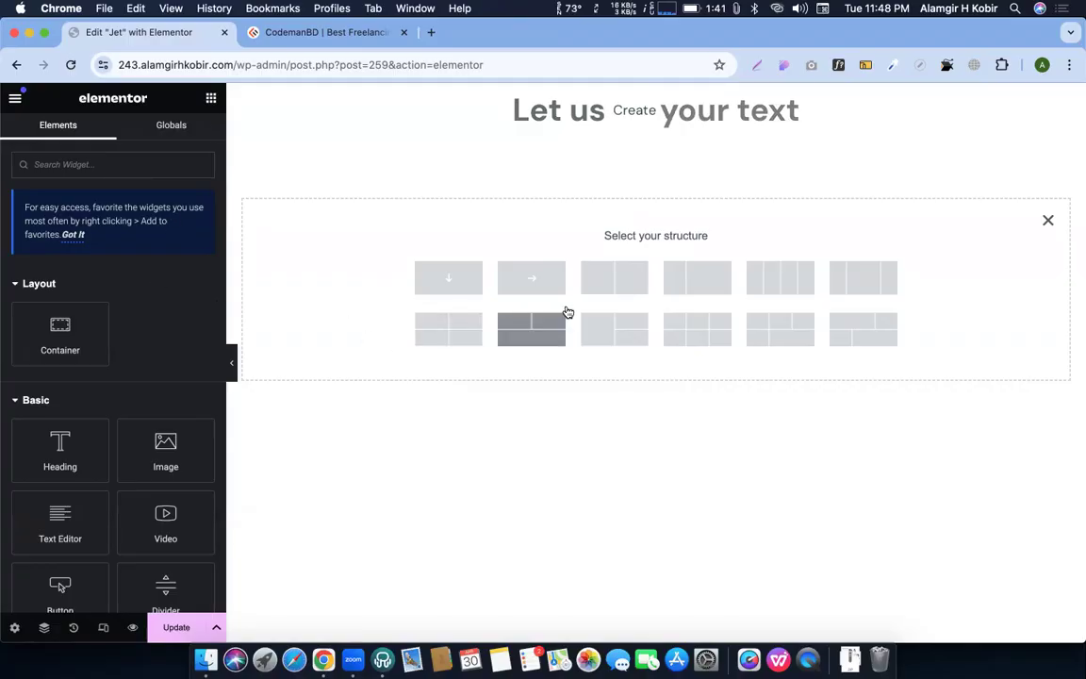
# Dismiss the structure picker and open a new blank Chrome tab
pyautogui.click(1047, 222)
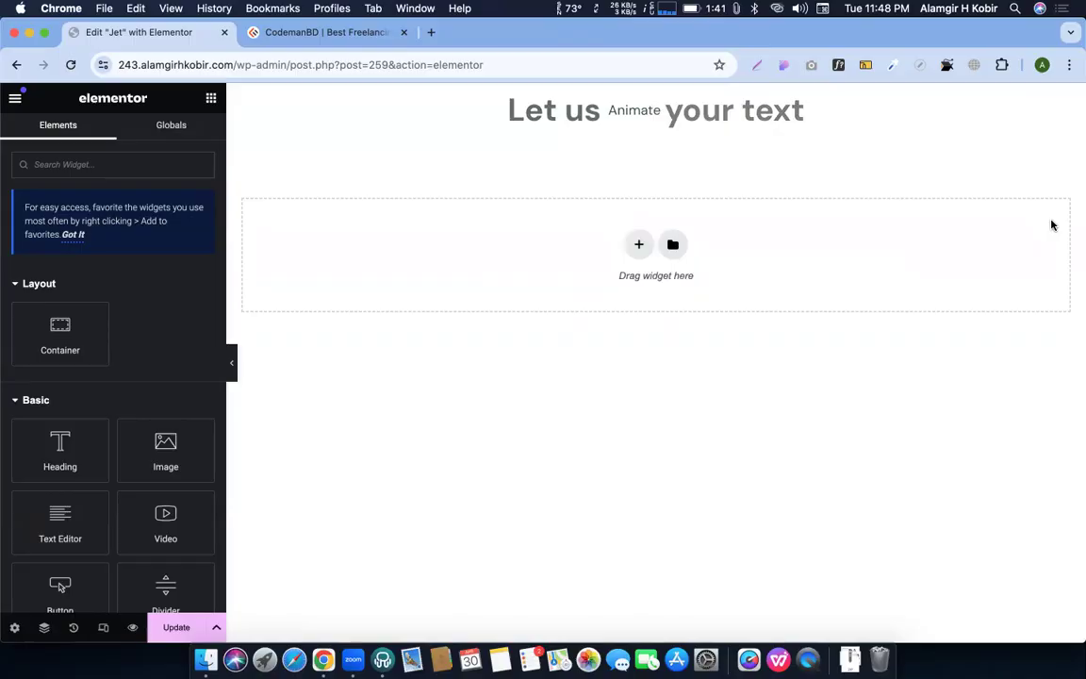
pyautogui.click(430, 32)
# Search Google for 'use any section anywhare' followed by the instructor's name
pyautogui.write('u')
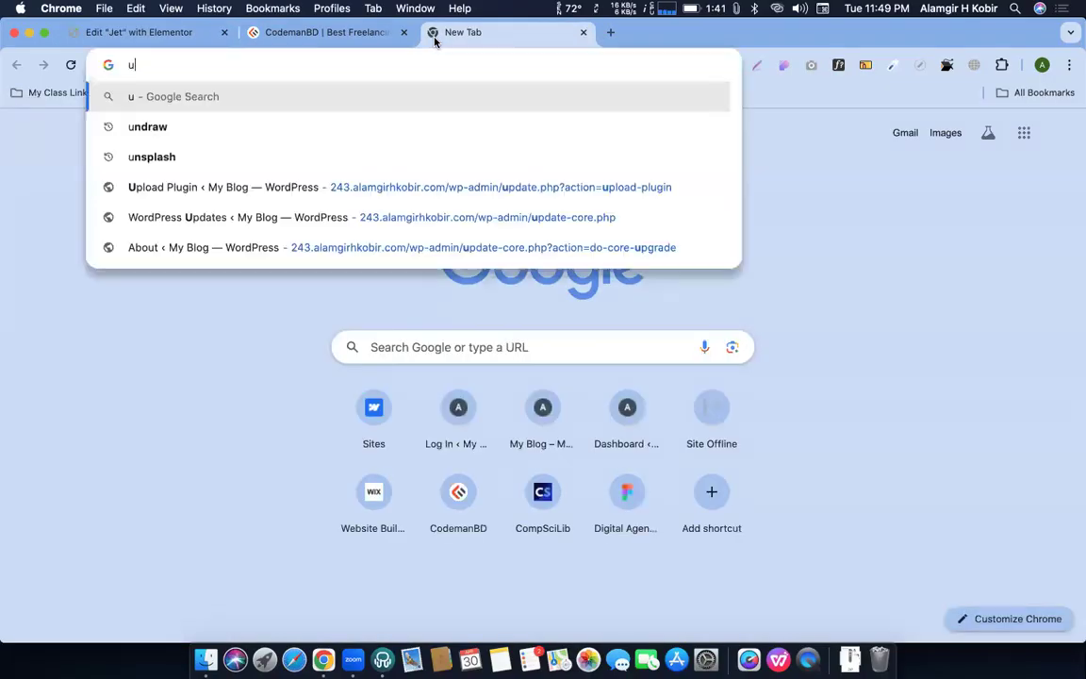
pyautogui.write('ltimate add')
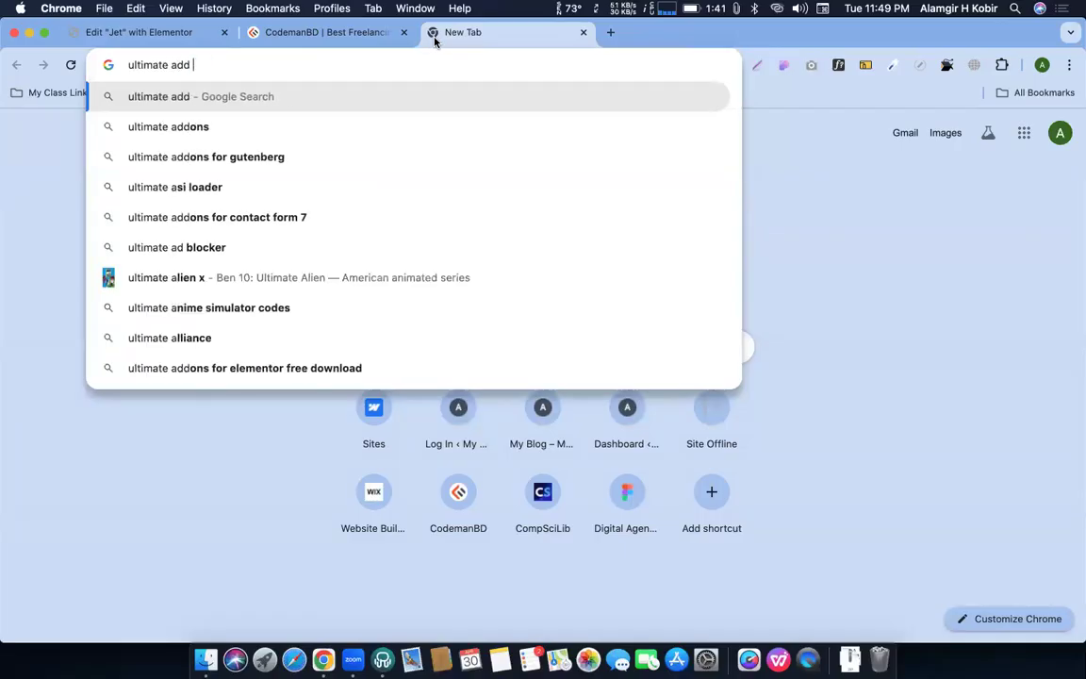
pyautogui.write(' use an')
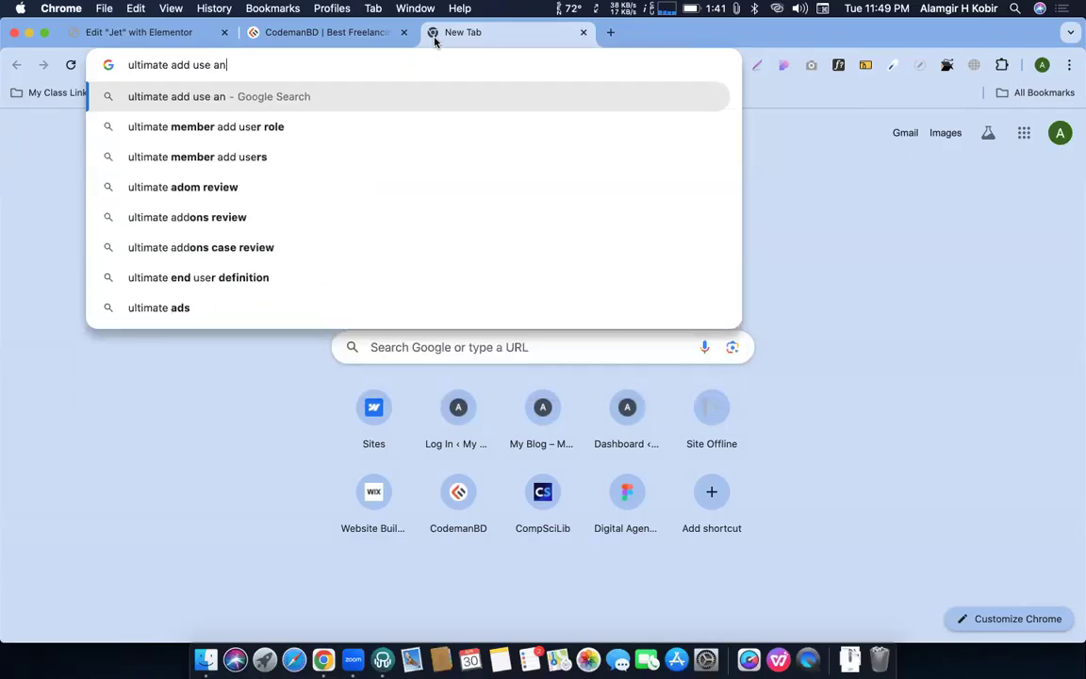
pyautogui.write('y section')
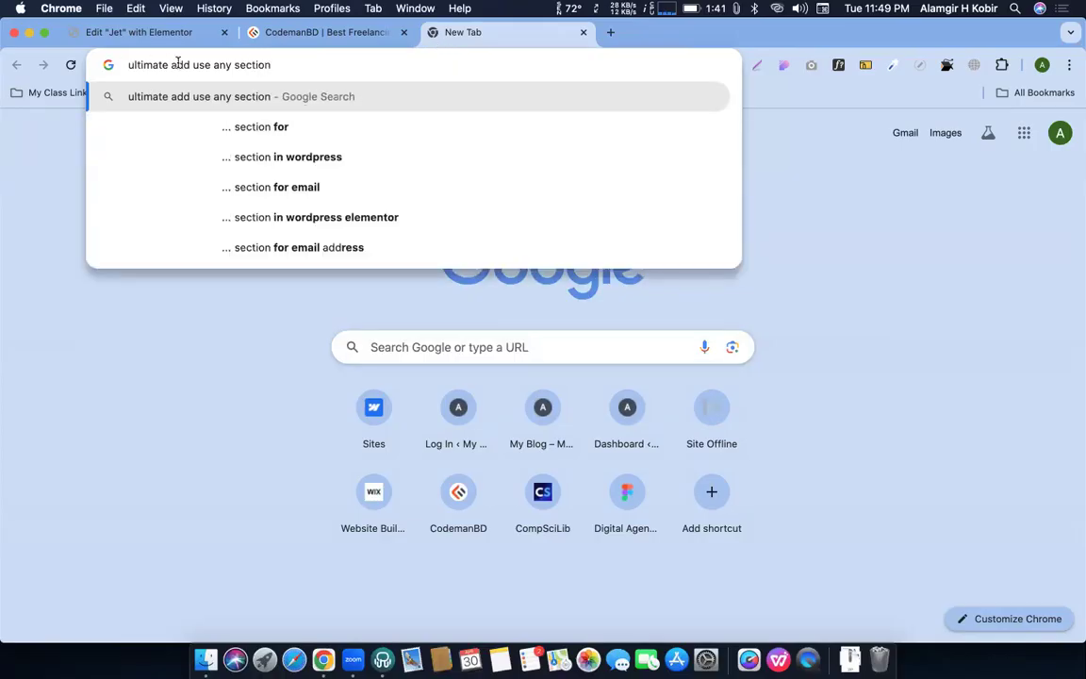
pyautogui.moveTo(181, 64); pyautogui.dragTo(116, 65)
pyautogui.press('BackSpace')
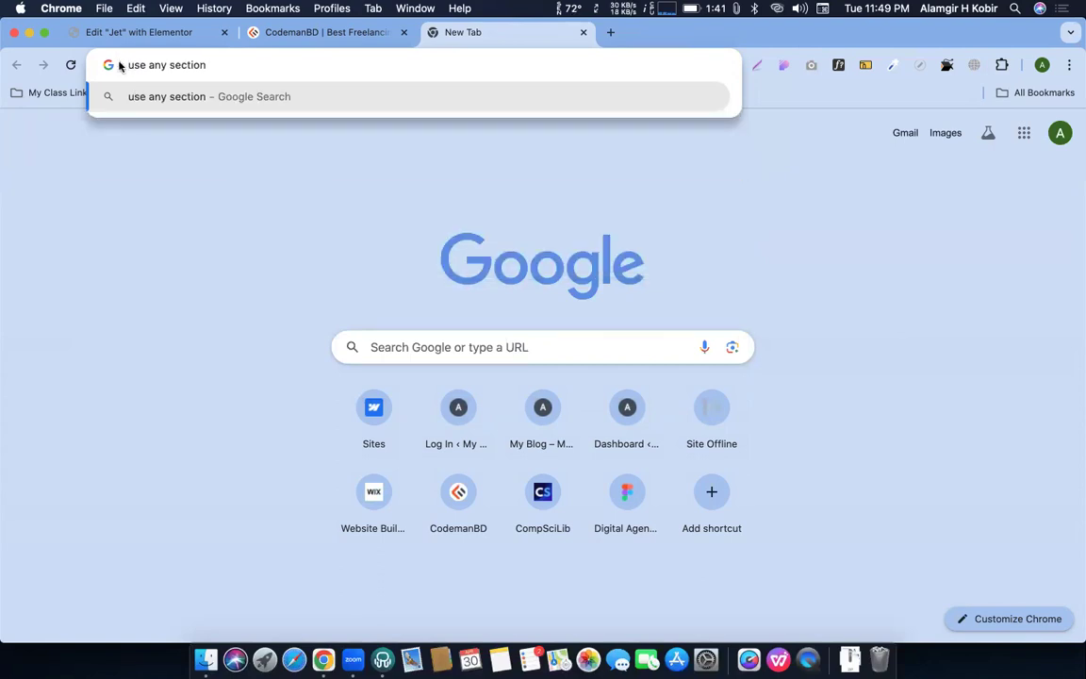
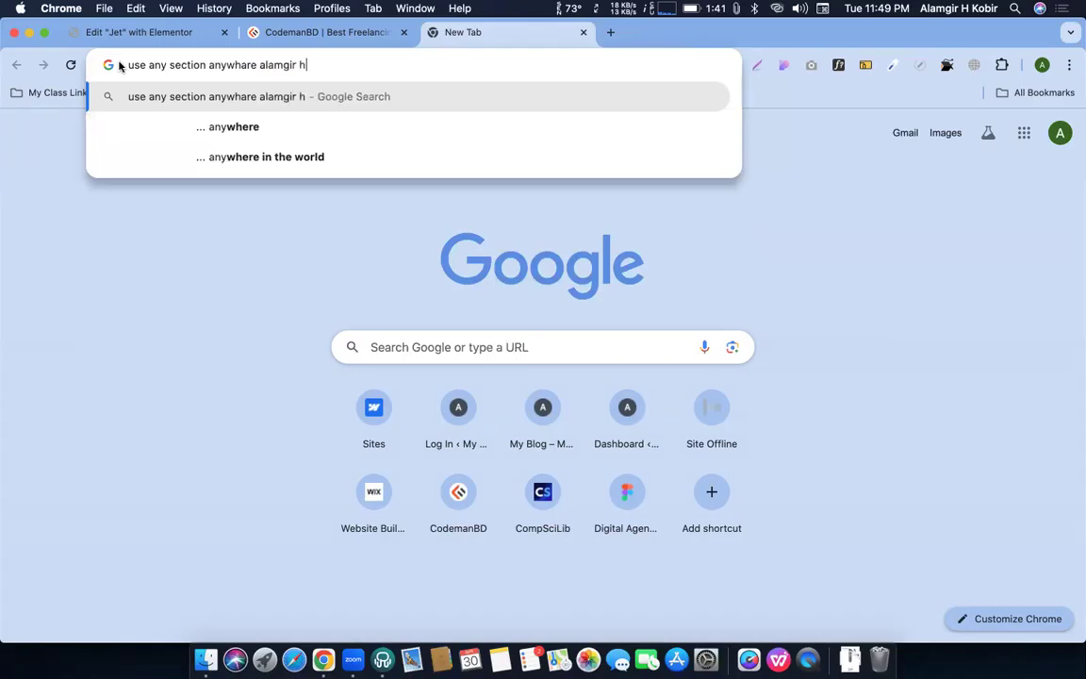
pyautogui.press('Return')
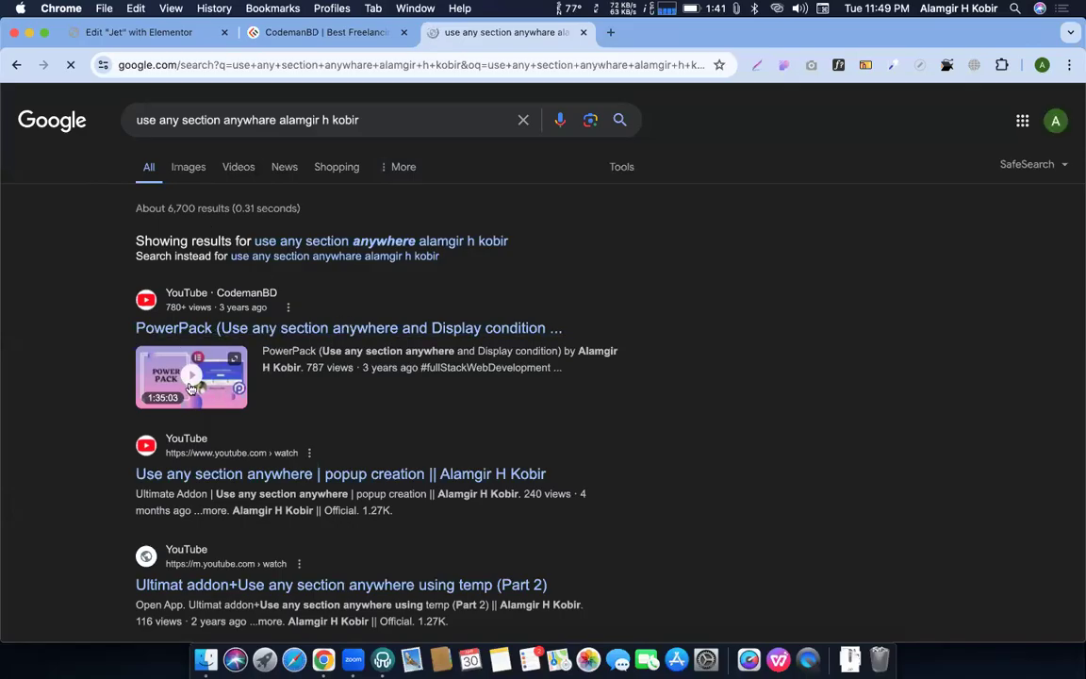
# Open and play the PowerPack 'Use any section anywhere' video result
pyautogui.click(347, 326)
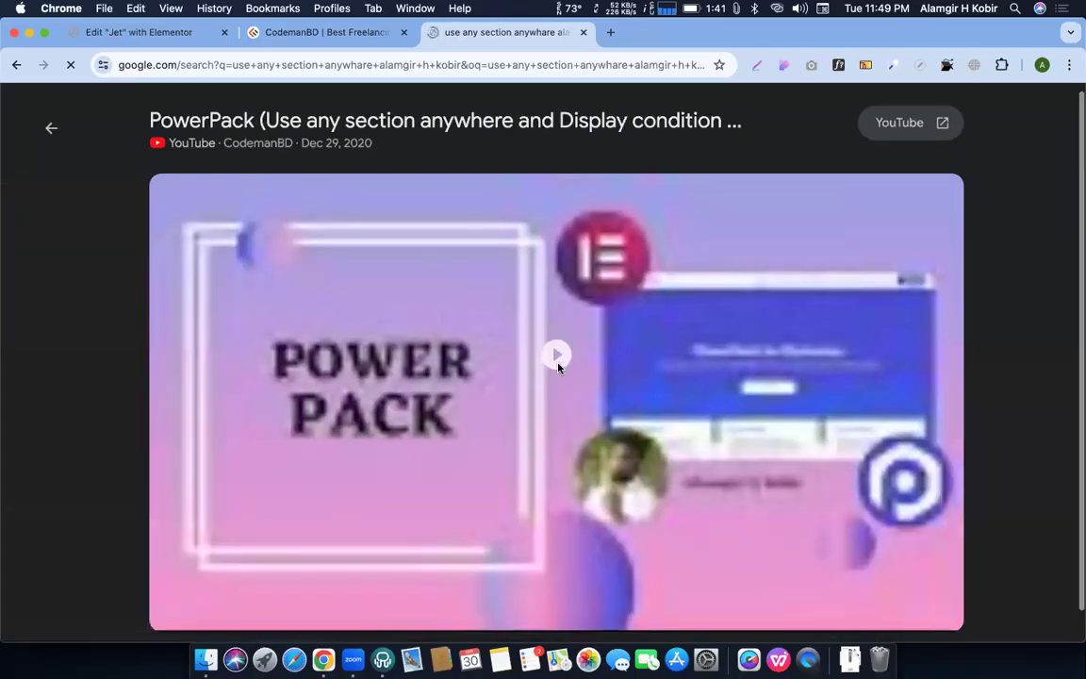
pyautogui.scroll(-1, 557, 354)
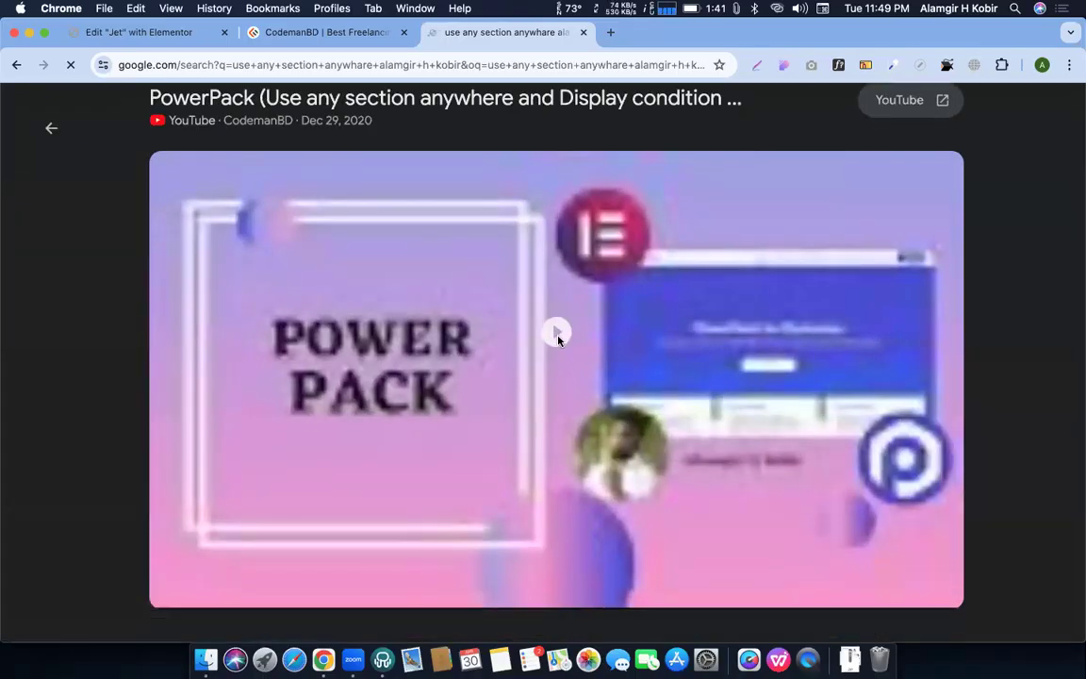
pyautogui.click(558, 335)
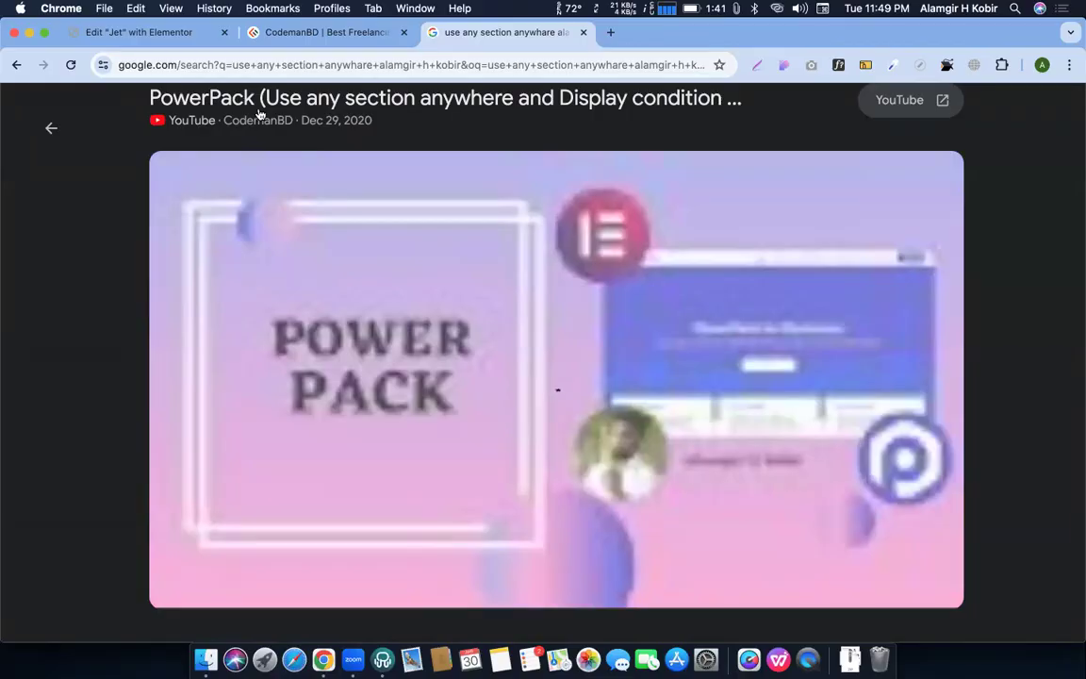
pyautogui.click(59, 127)
pyautogui.scroll(-2, 179, 330)
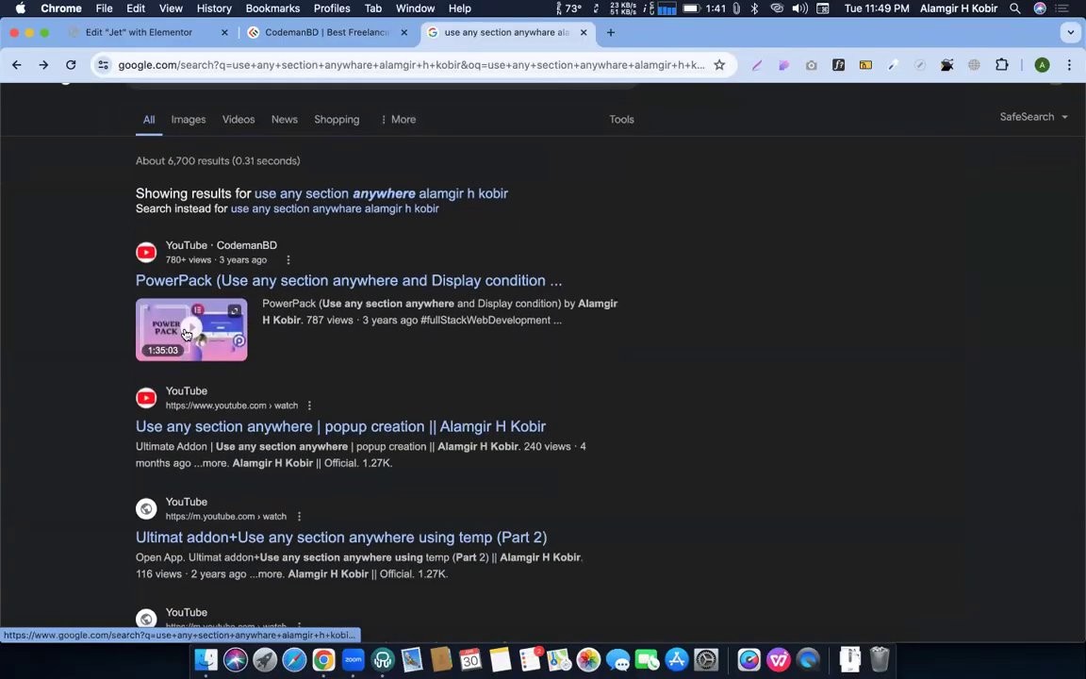
pyautogui.click(179, 329)
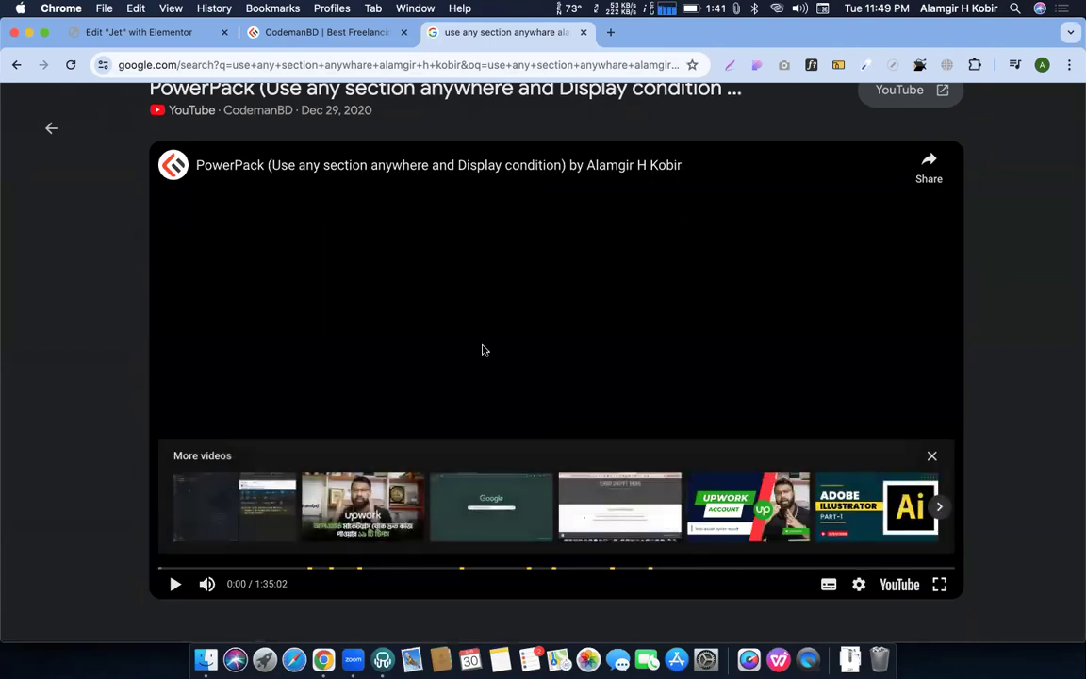
# Copy the video's URL, play it from about 30 minutes, then pause
pyautogui.rightClick(482, 350)
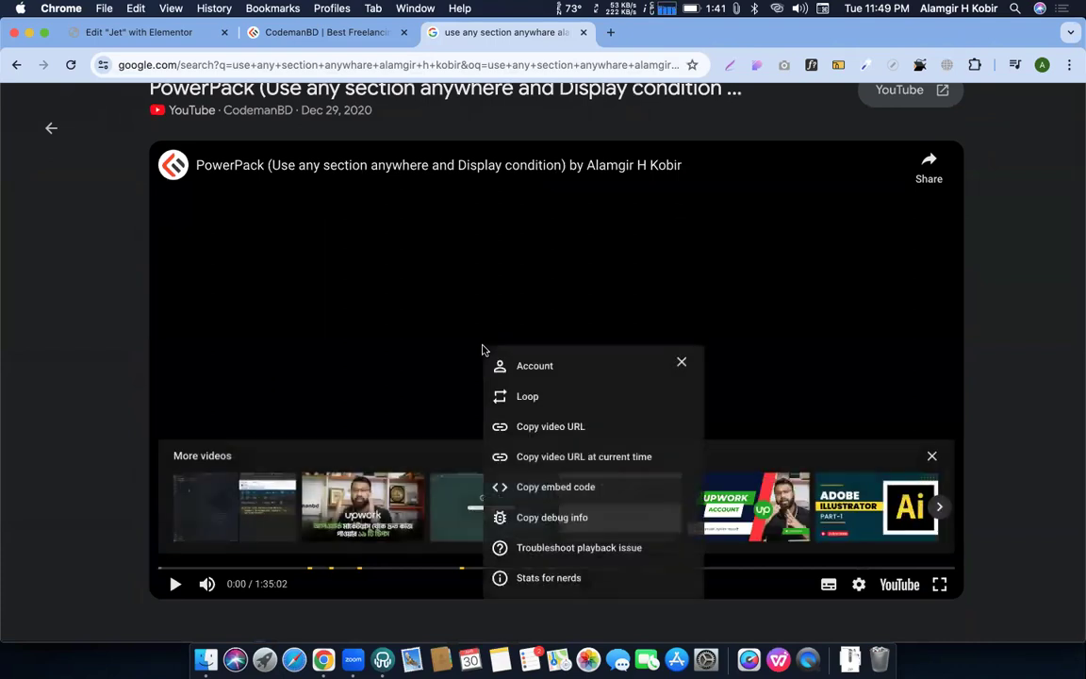
pyautogui.click(550, 426)
pyautogui.click(454, 342)
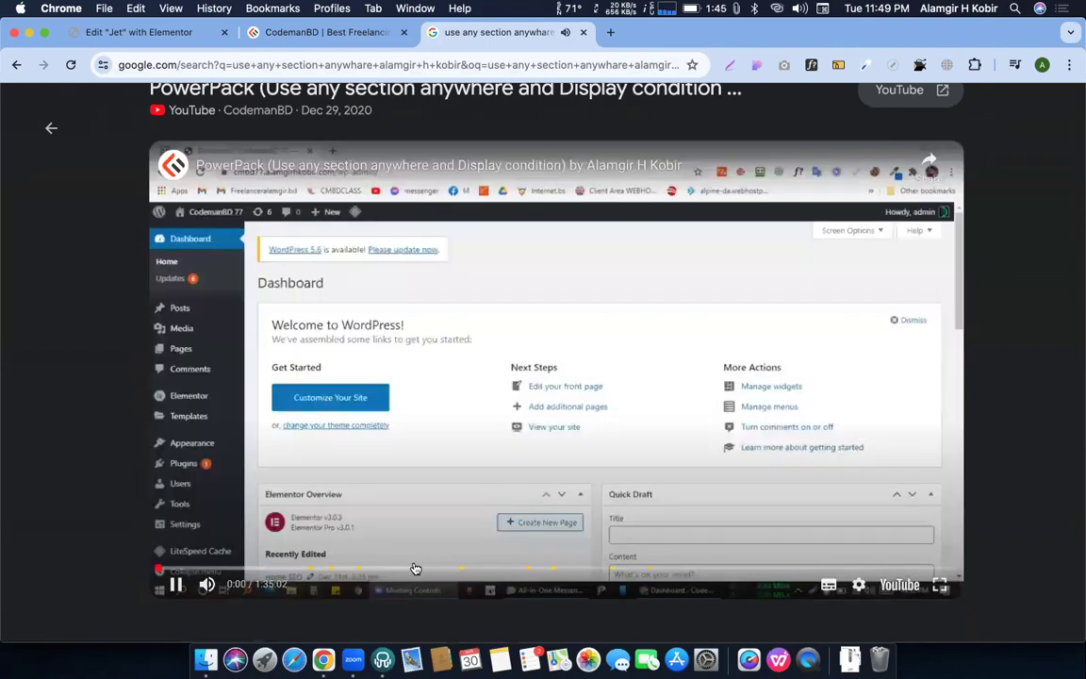
pyautogui.click(415, 569)
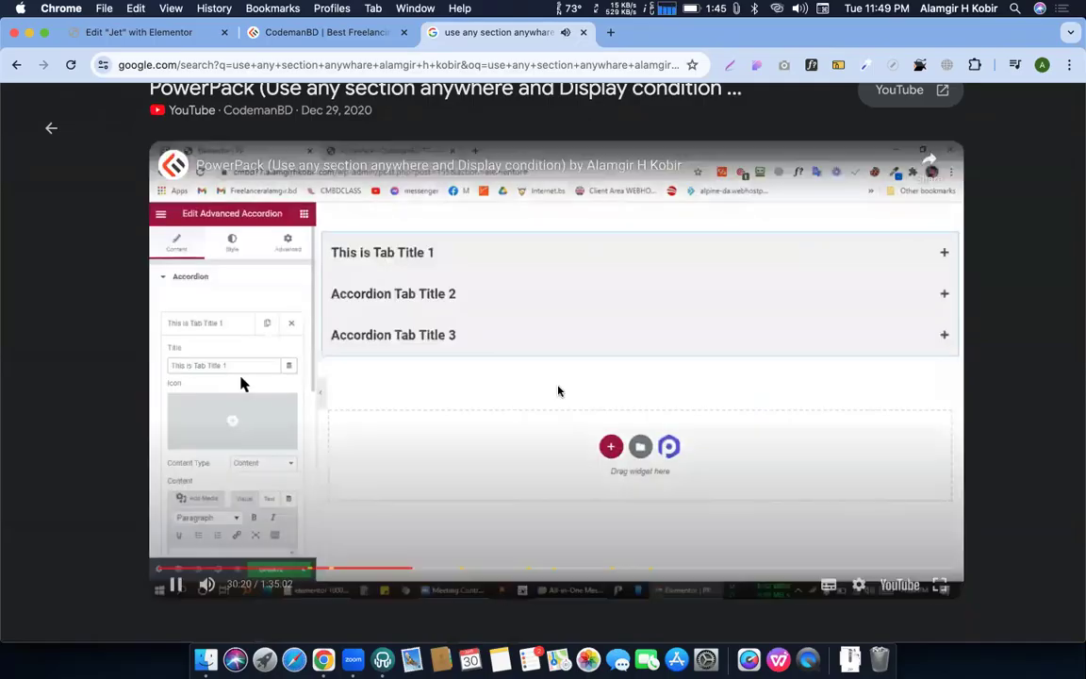
pyautogui.click(568, 343)
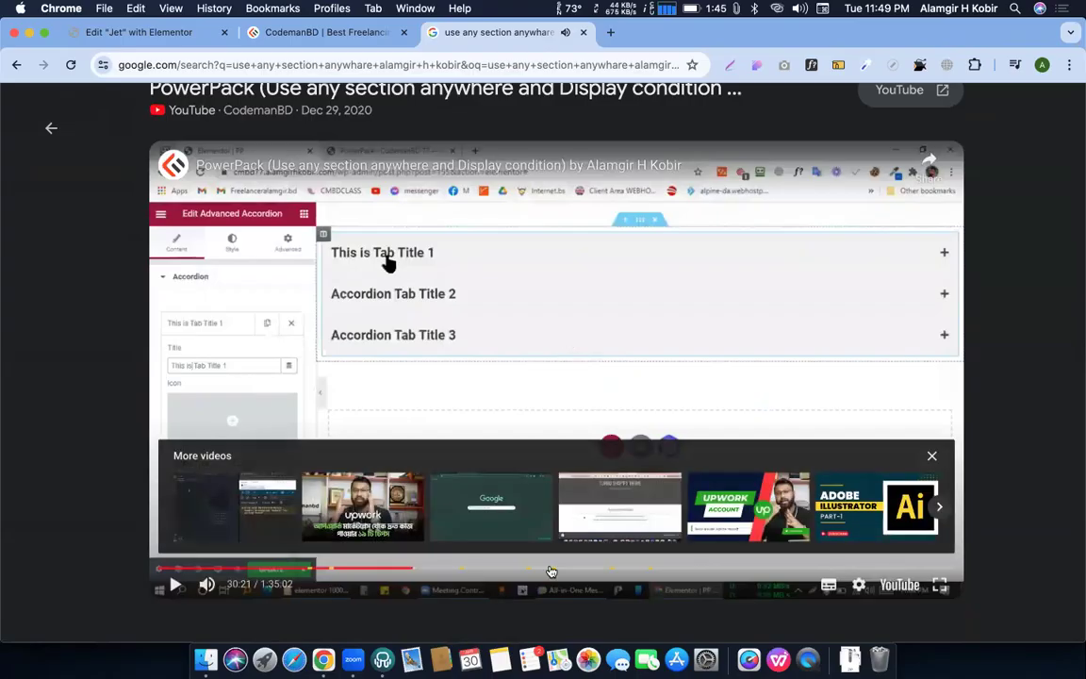
# Watch briefly from about 48 minutes, then swap the results tab for a blank tab
pyautogui.click(564, 571)
pyautogui.click(603, 325)
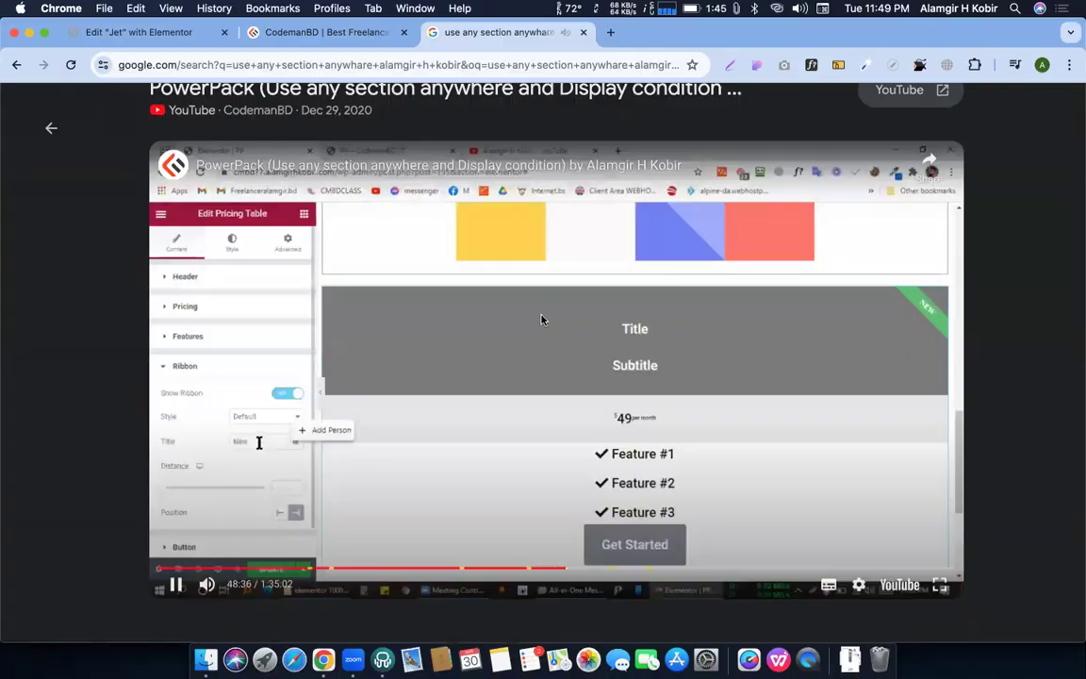
pyautogui.click(594, 317)
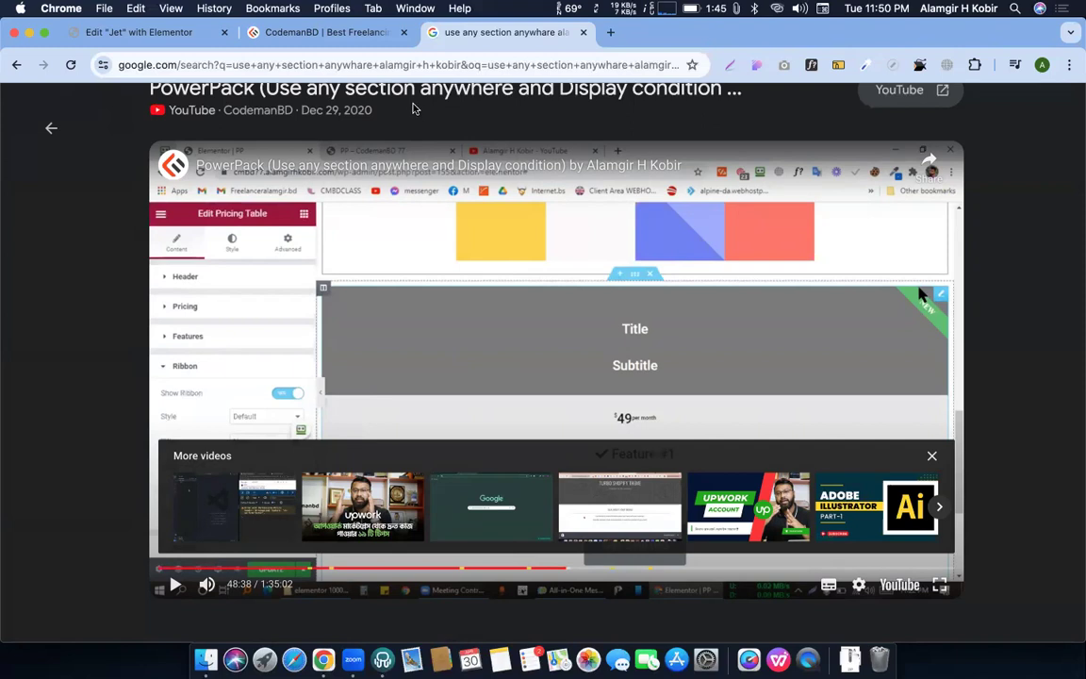
pyautogui.click(583, 32)
pyautogui.click(429, 32)
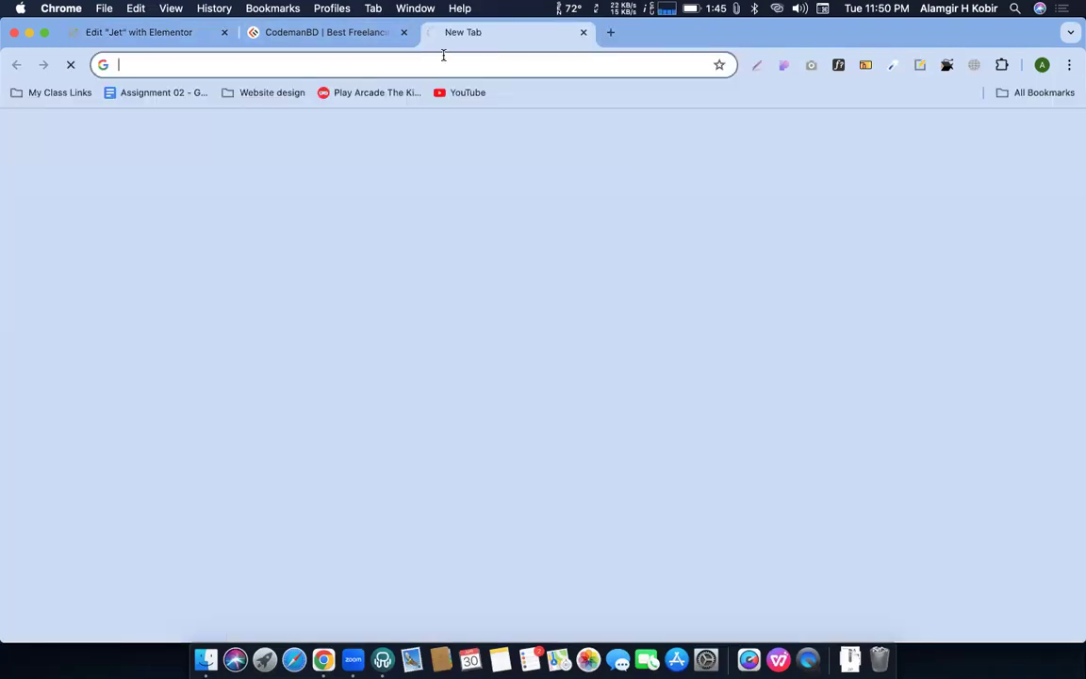
# Dismiss the blank tab's address-bar suggestions and switch back to the 'Edit Jet with Elementor' tab
pyautogui.click(438, 64)
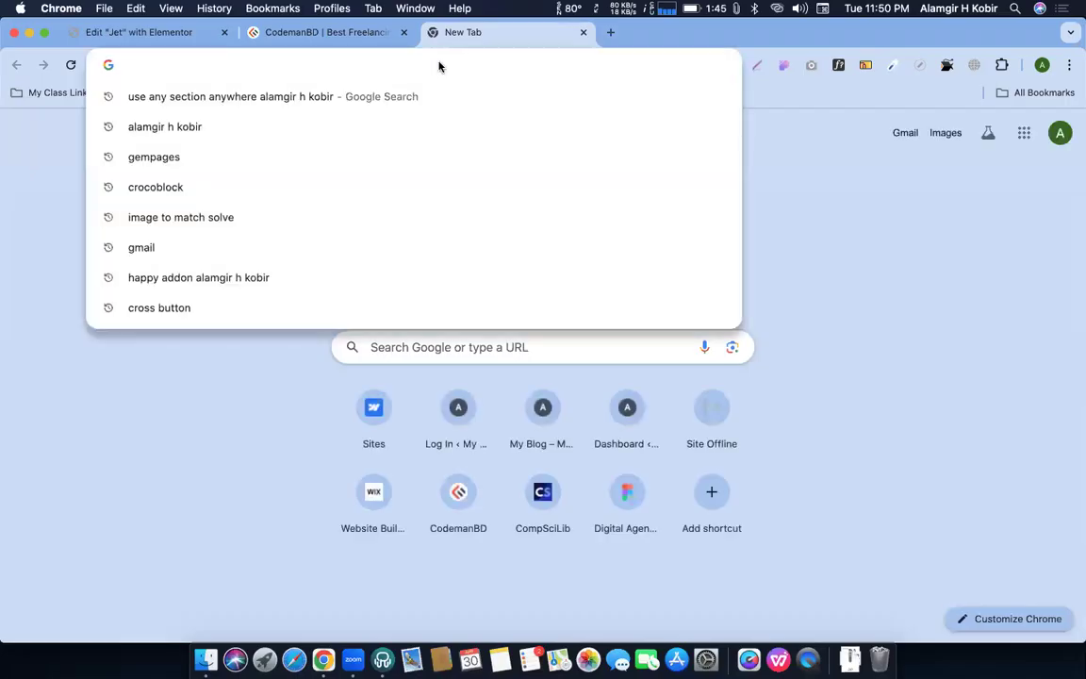
pyautogui.click(187, 33)
pyautogui.click(443, 32)
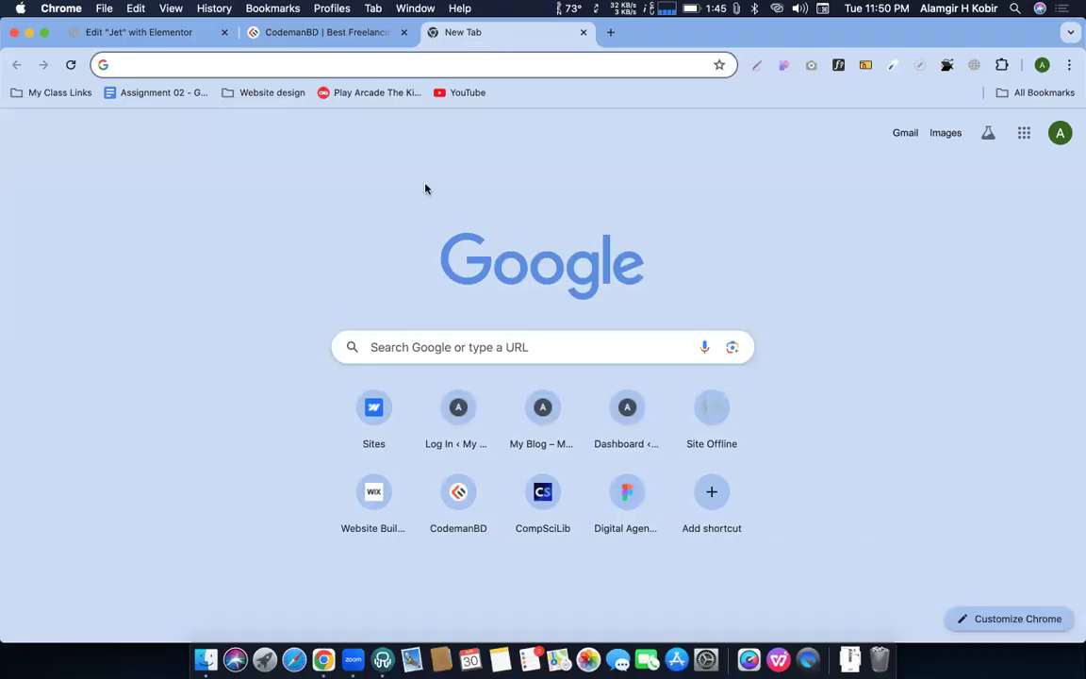
pyautogui.click(379, 211)
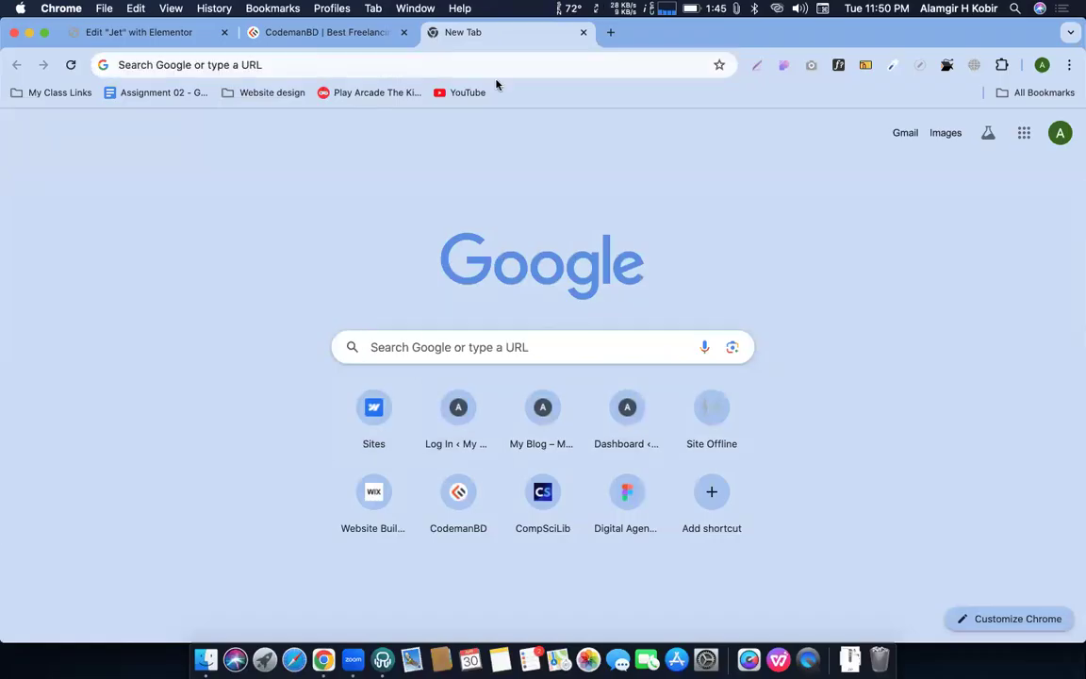
pyautogui.click(155, 32)
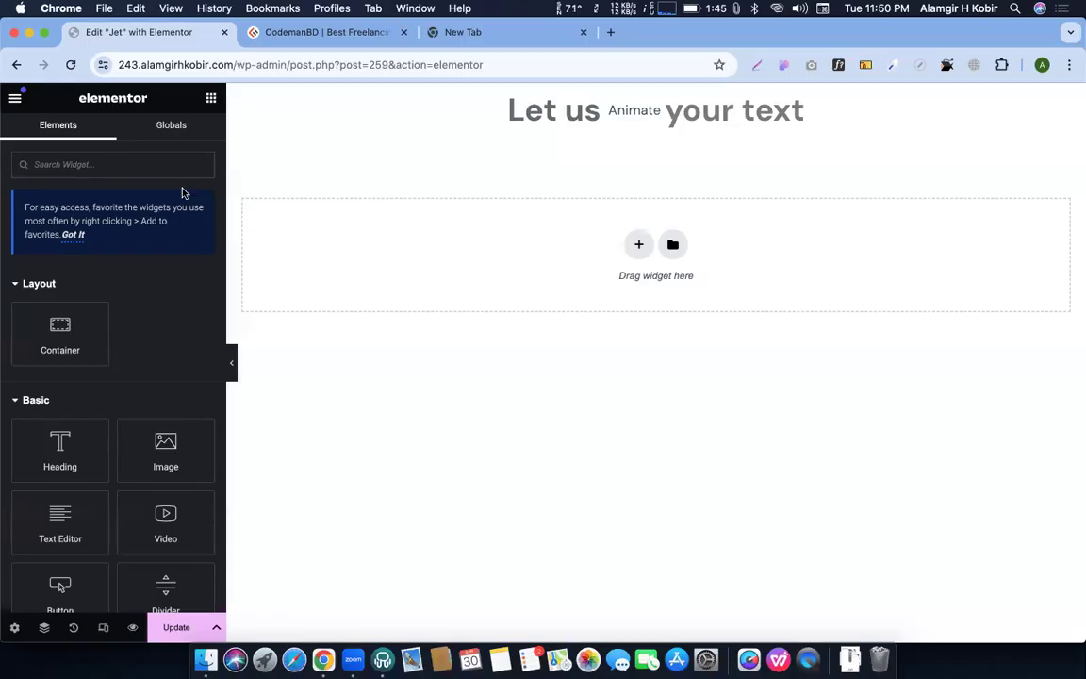
# Drag a Tabs widget below the Jet headline and add a third tab item
pyautogui.write('tab')
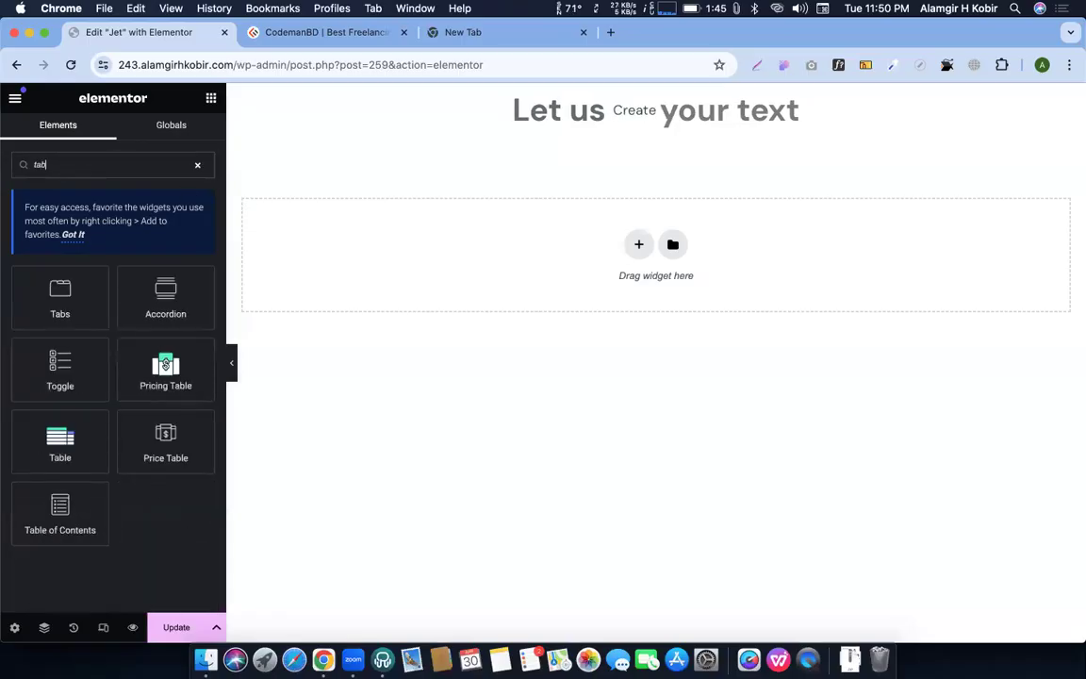
pyautogui.moveTo(94, 288); pyautogui.dragTo(409, 253)
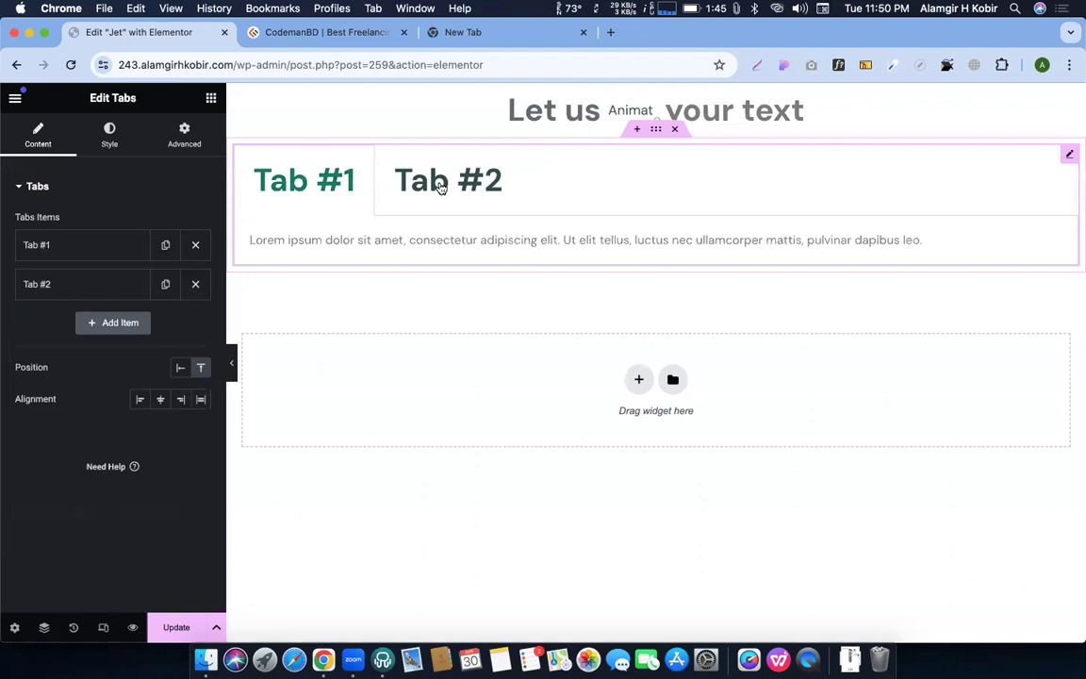
pyautogui.click(114, 323)
pyautogui.click(63, 245)
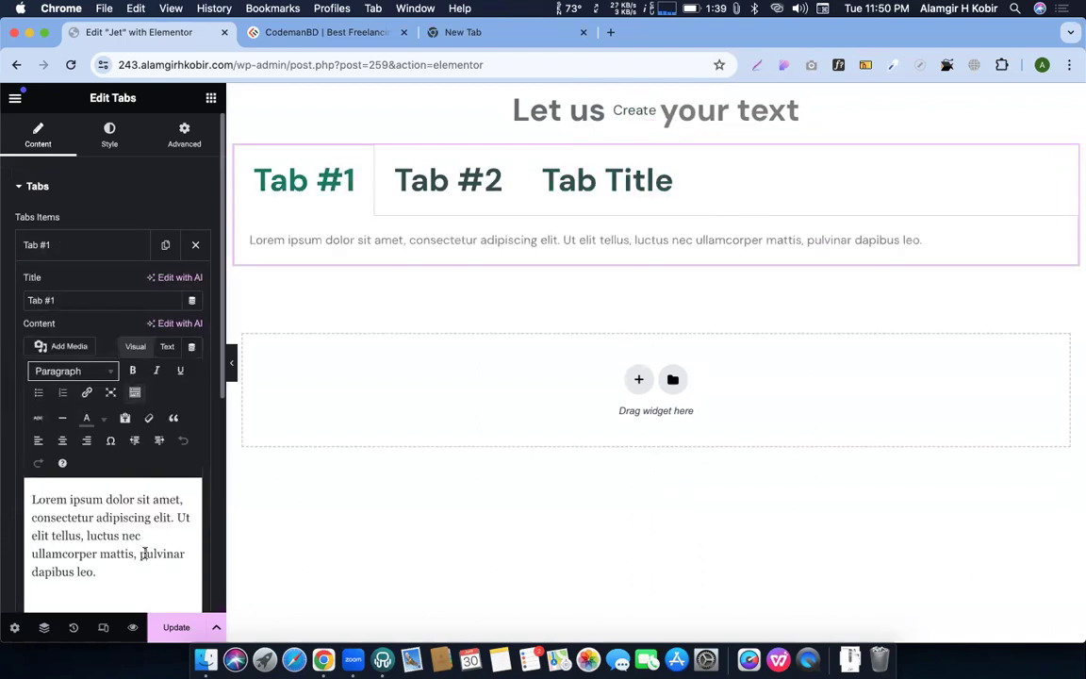
# Select Tab #1's placeholder text, close the spare blank tab, and delete the Tabs widget
pyautogui.tripleClick(145, 554)
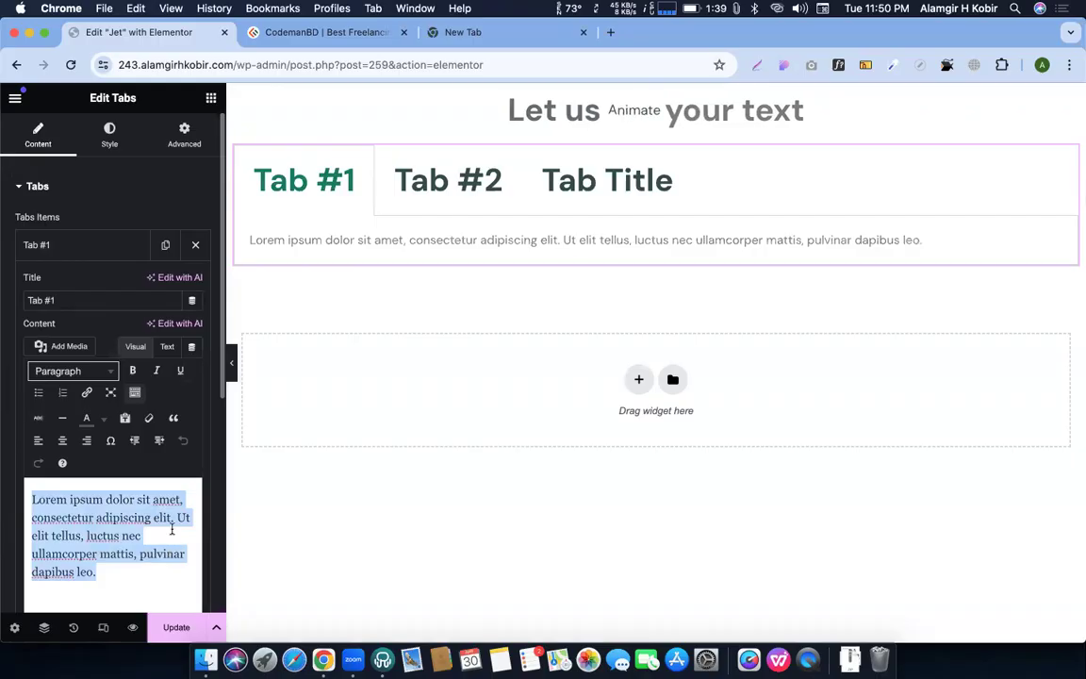
pyautogui.scroll(-5, 105, 368)
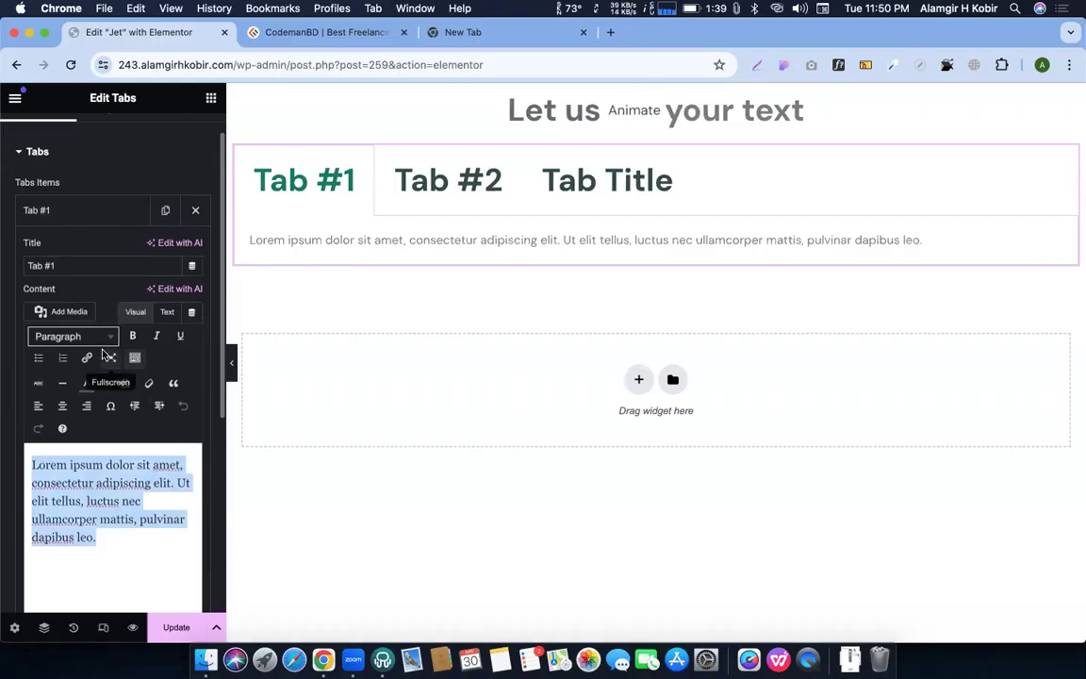
pyautogui.click(583, 32)
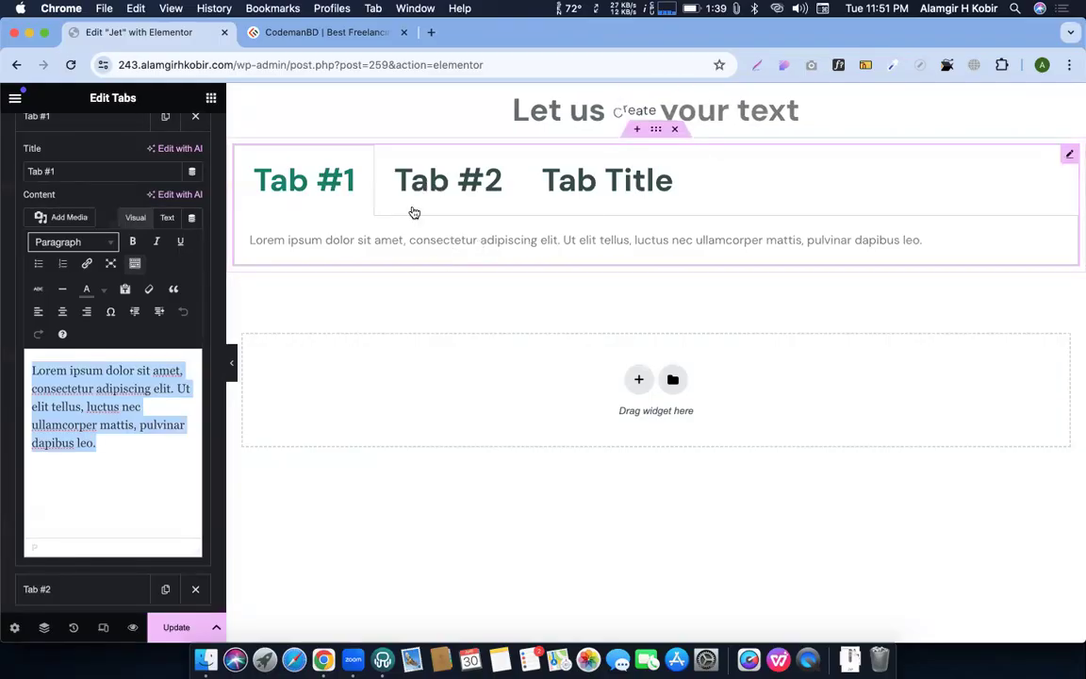
pyautogui.click(676, 130)
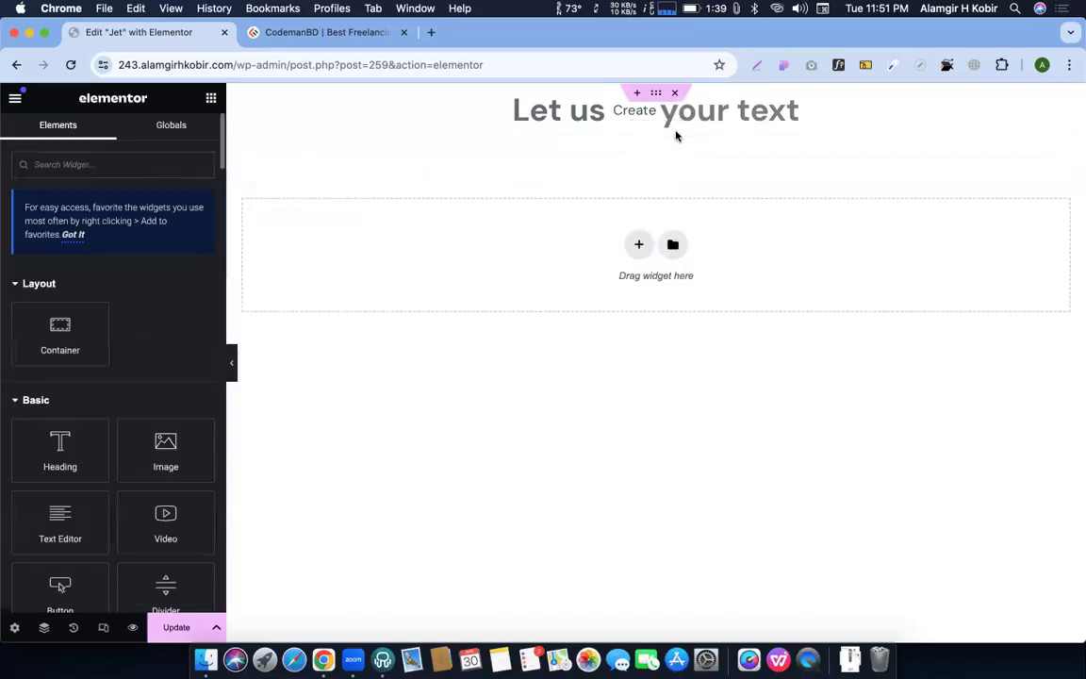
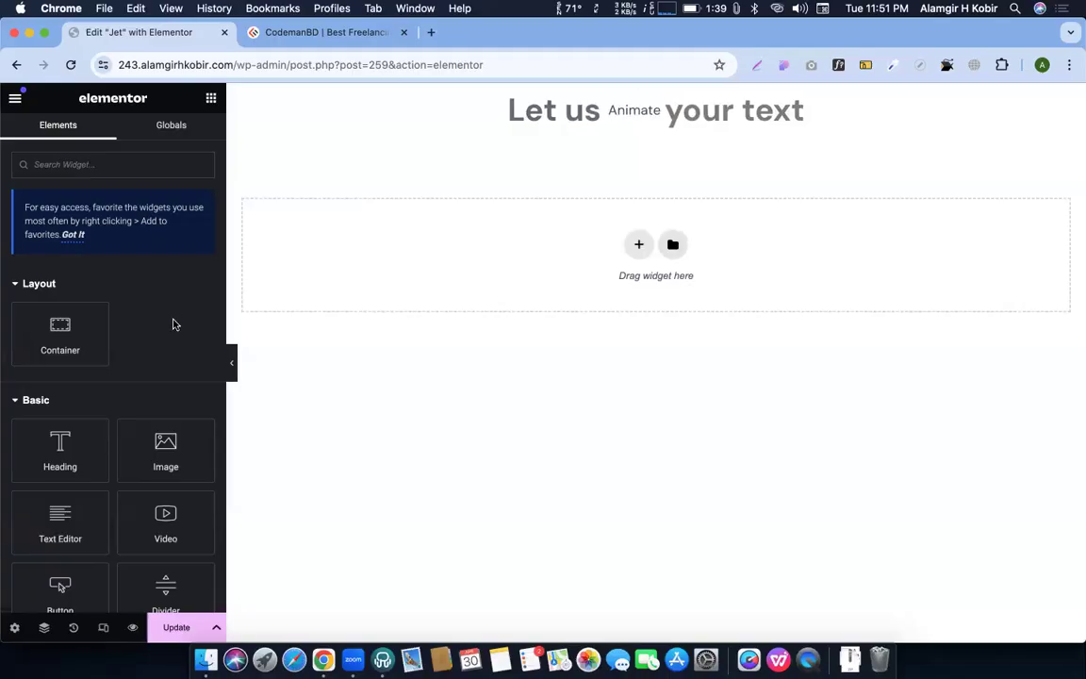
# Drag a JetElements Circle Progress widget onto the Jet page and open its Need Help article
pyautogui.scroll(-20, 172, 324)
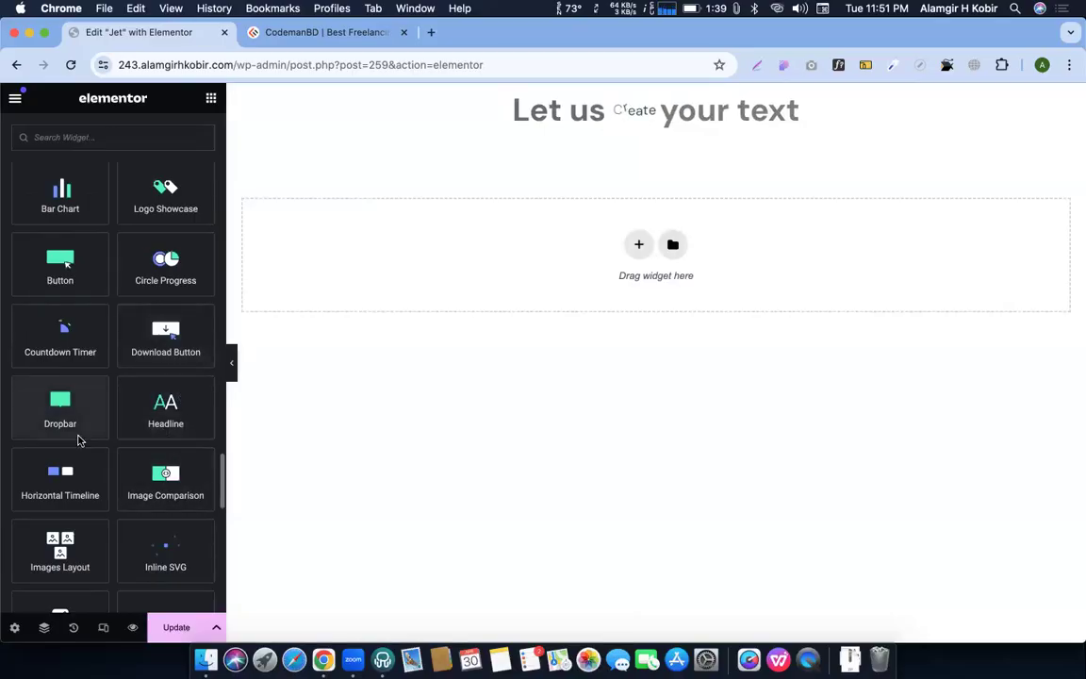
pyautogui.scroll(2, 138, 267)
pyautogui.scroll(5, 138, 267)
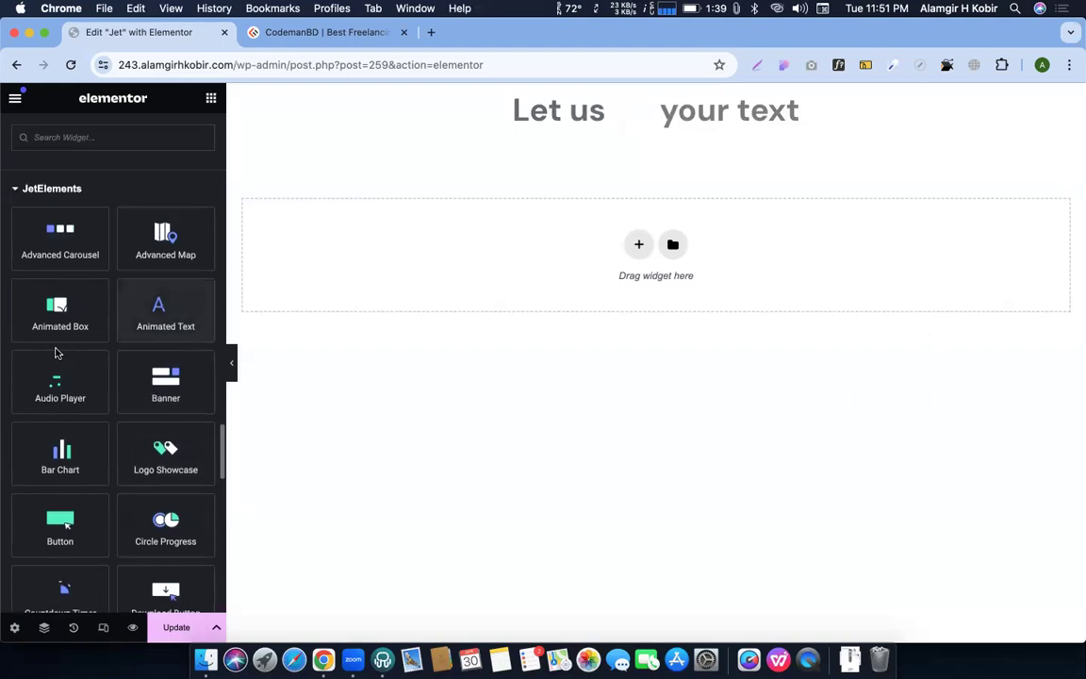
pyautogui.scroll(-15, 109, 497)
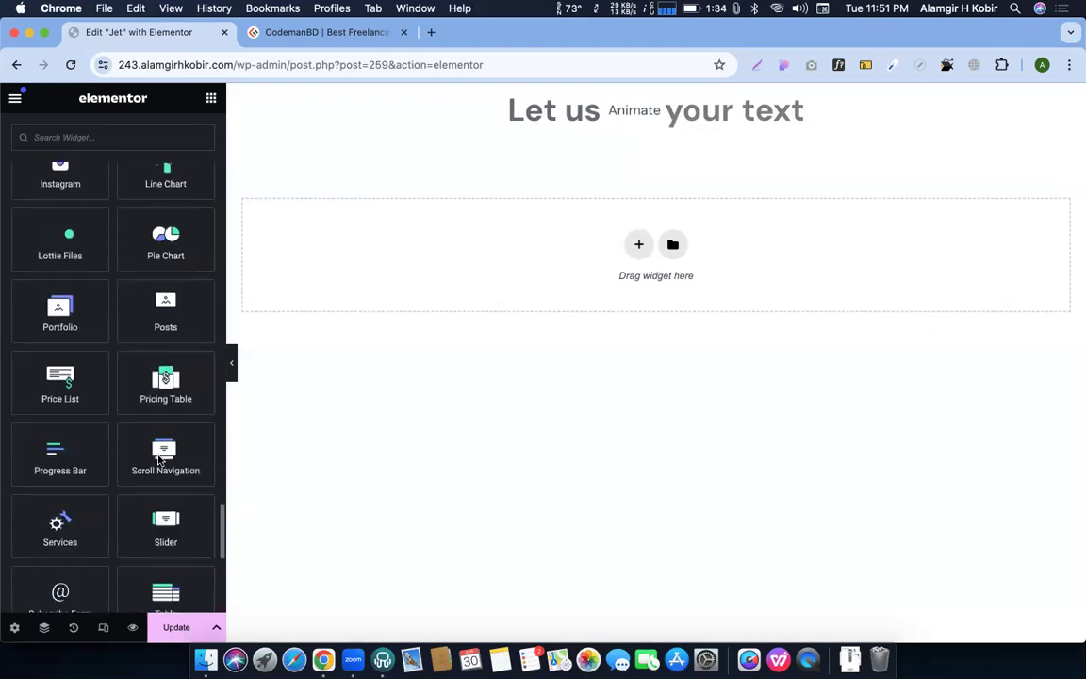
pyautogui.scroll(-6, 151, 425)
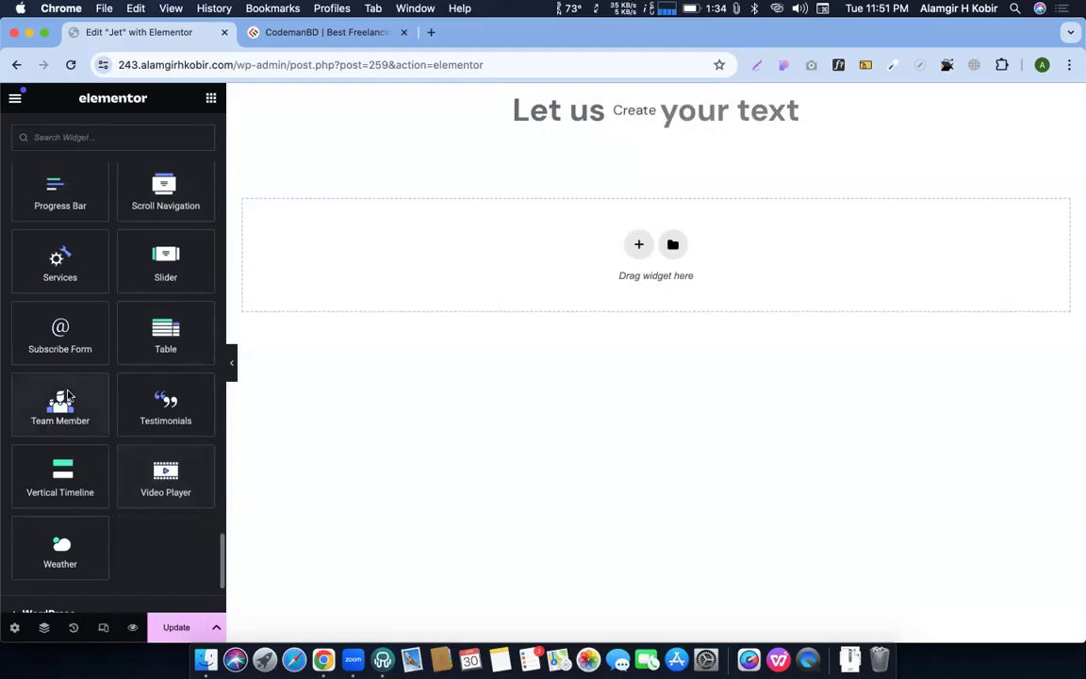
pyautogui.scroll(10, 202, 317)
pyautogui.scroll(20, 192, 345)
pyautogui.scroll(-6, 205, 303)
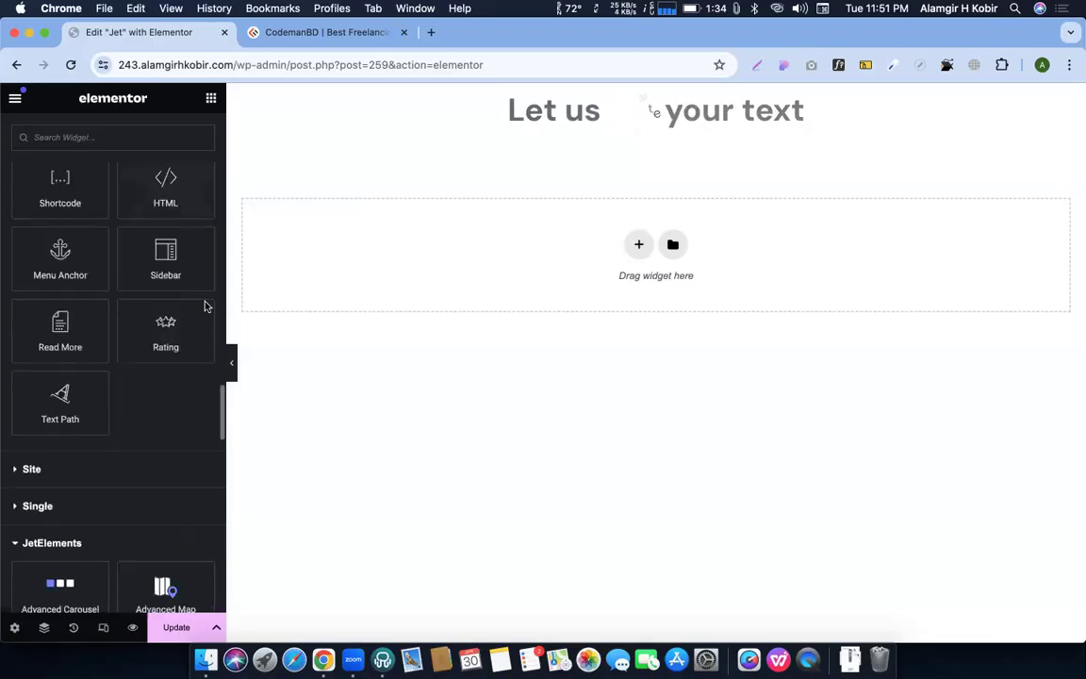
pyautogui.scroll(-10, 205, 306)
pyautogui.moveTo(380, 256); pyautogui.dragTo(463, 256)
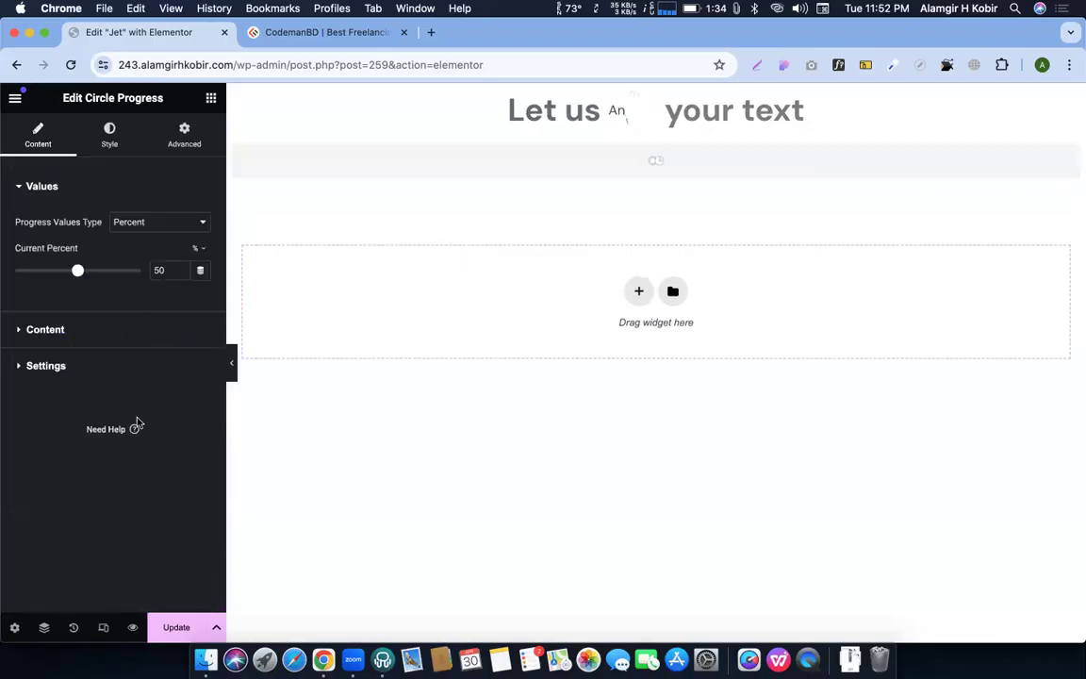
pyautogui.click(112, 431)
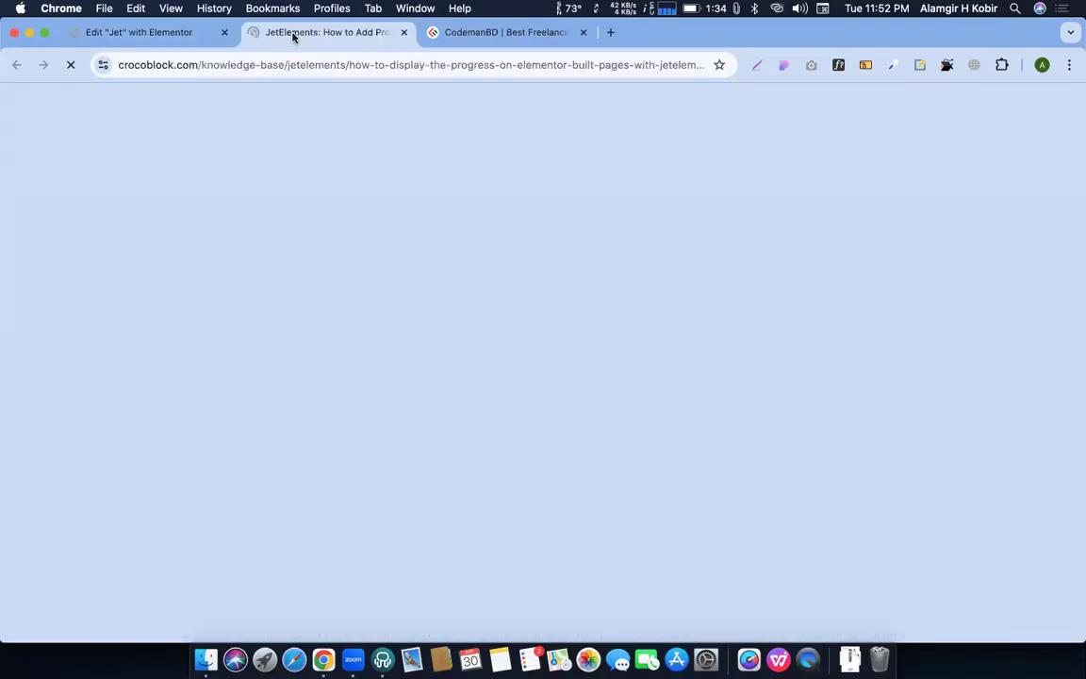
# Read the Crocoblock Progress Bar and Circle Progress guide, then go back to the 'Edit Jet with Elementor' tab
pyautogui.scroll(-2, 424, 348)
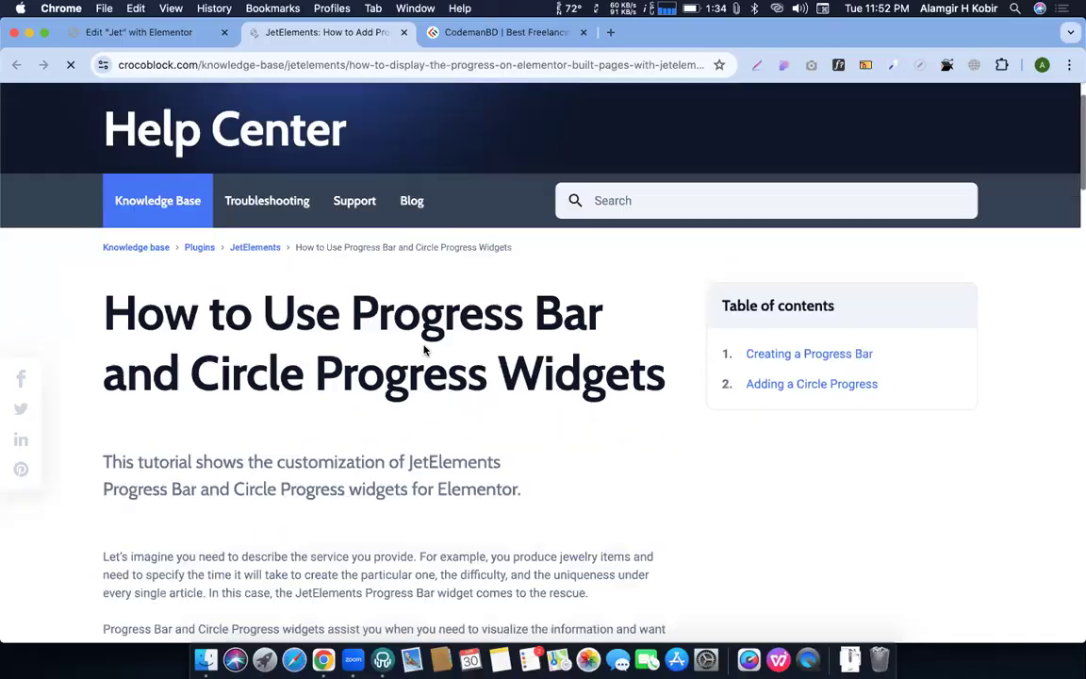
pyautogui.scroll(-5, 342, 317)
pyautogui.scroll(-4, 341, 322)
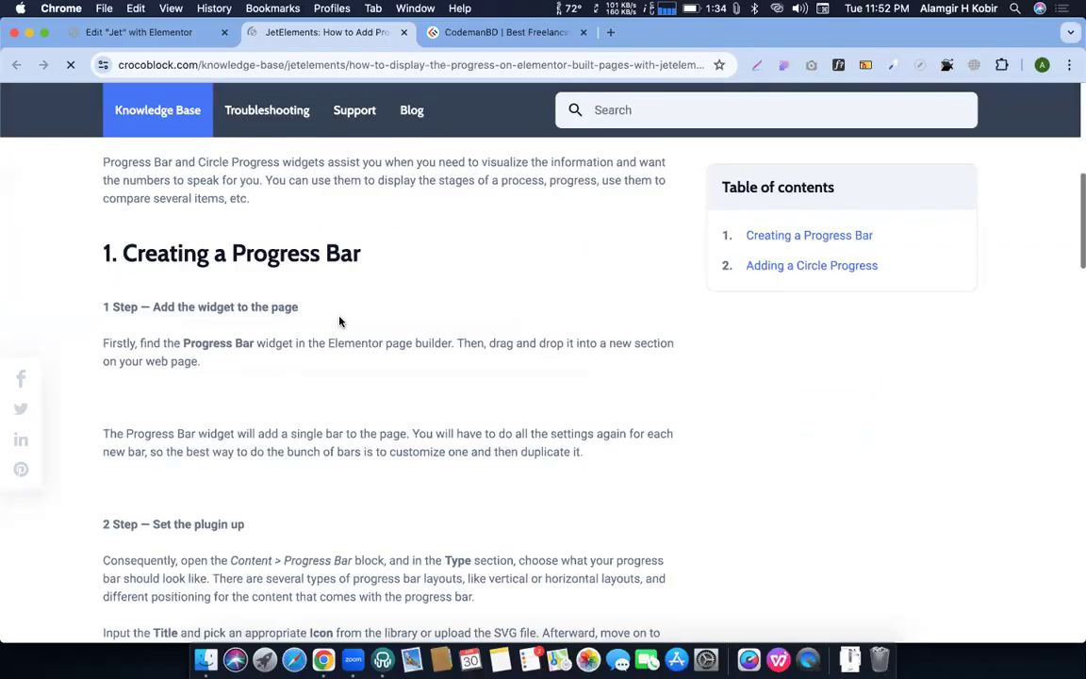
pyautogui.scroll(-18, 340, 321)
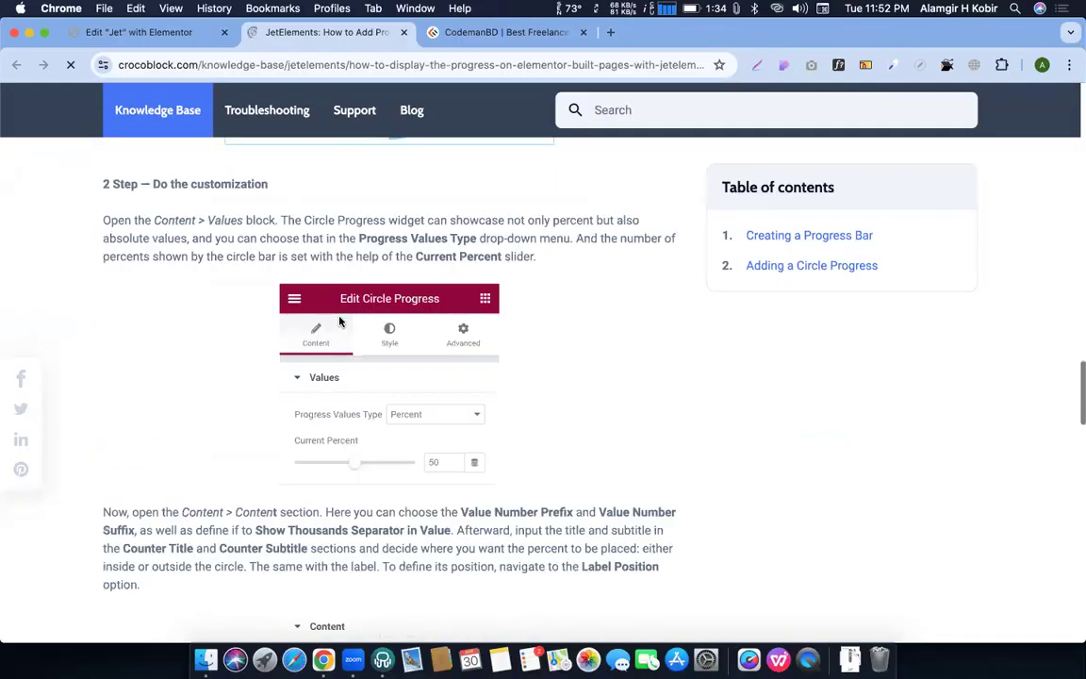
pyautogui.scroll(6, 340, 321)
pyautogui.scroll(-15, 340, 321)
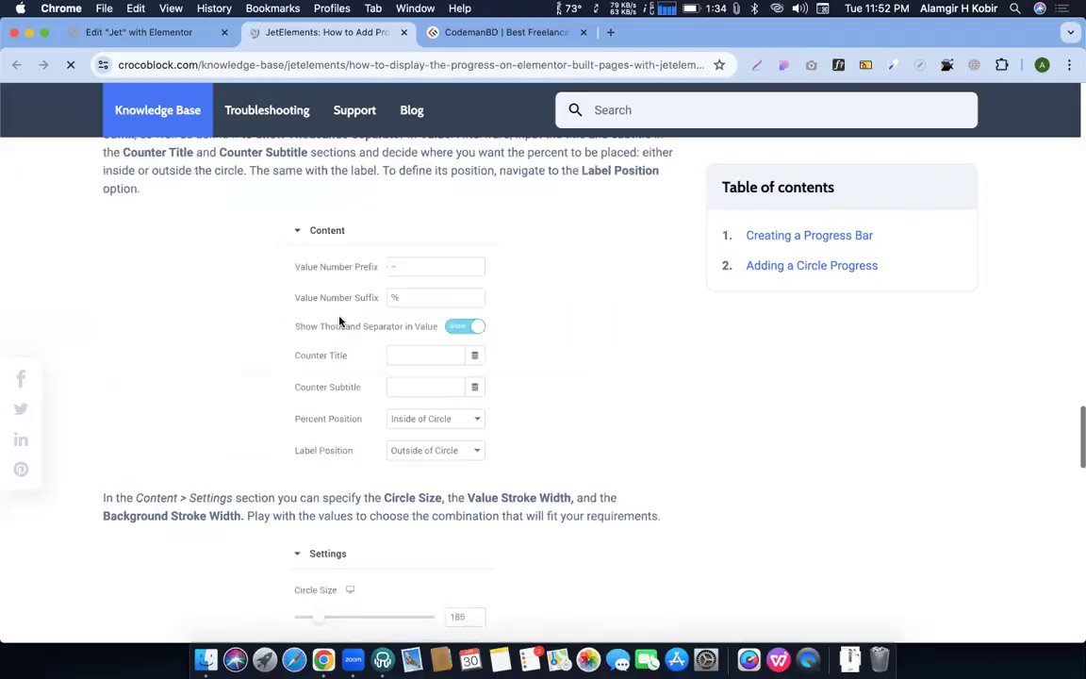
pyautogui.scroll(-15, 340, 322)
pyautogui.scroll(16, 340, 321)
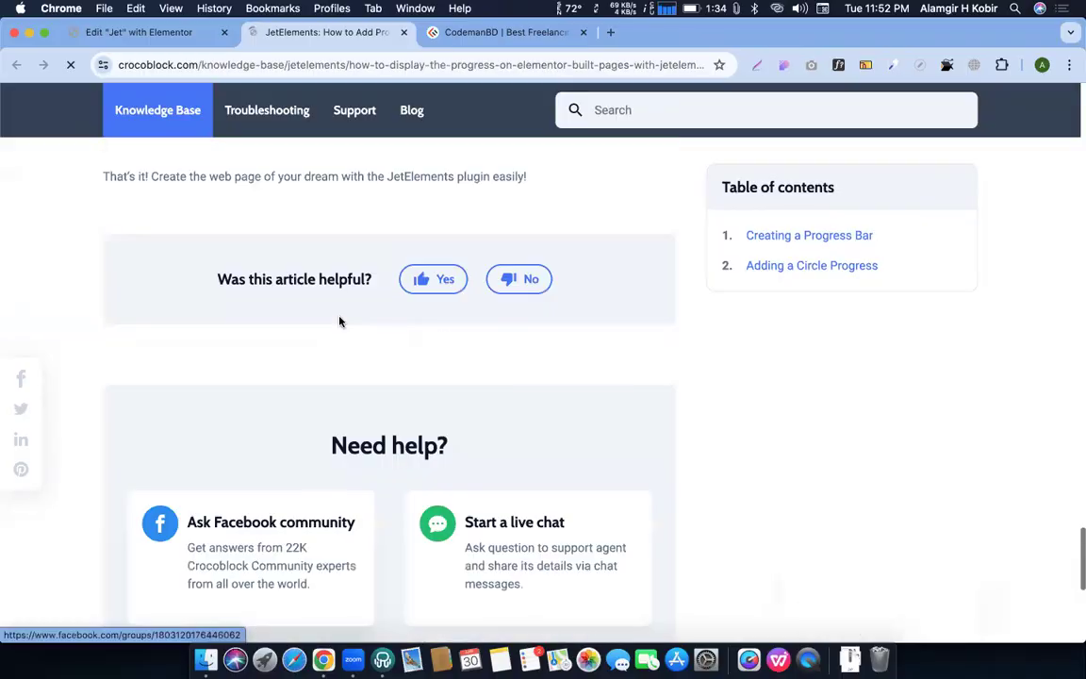
pyautogui.scroll(20, 340, 321)
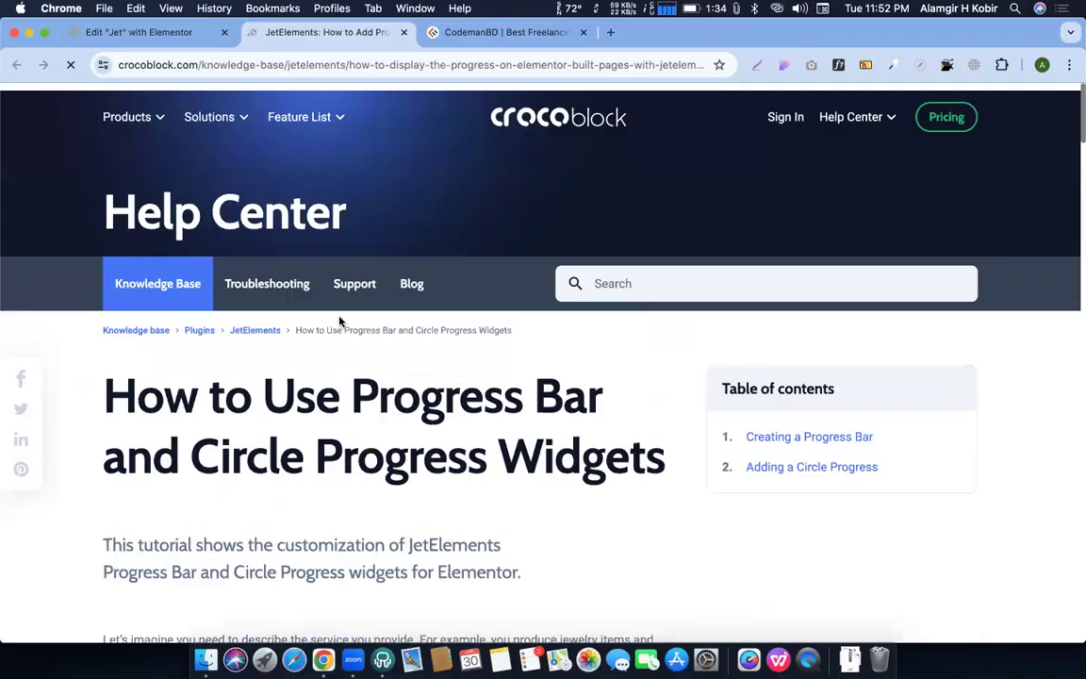
pyautogui.scroll(-2, 327, 417)
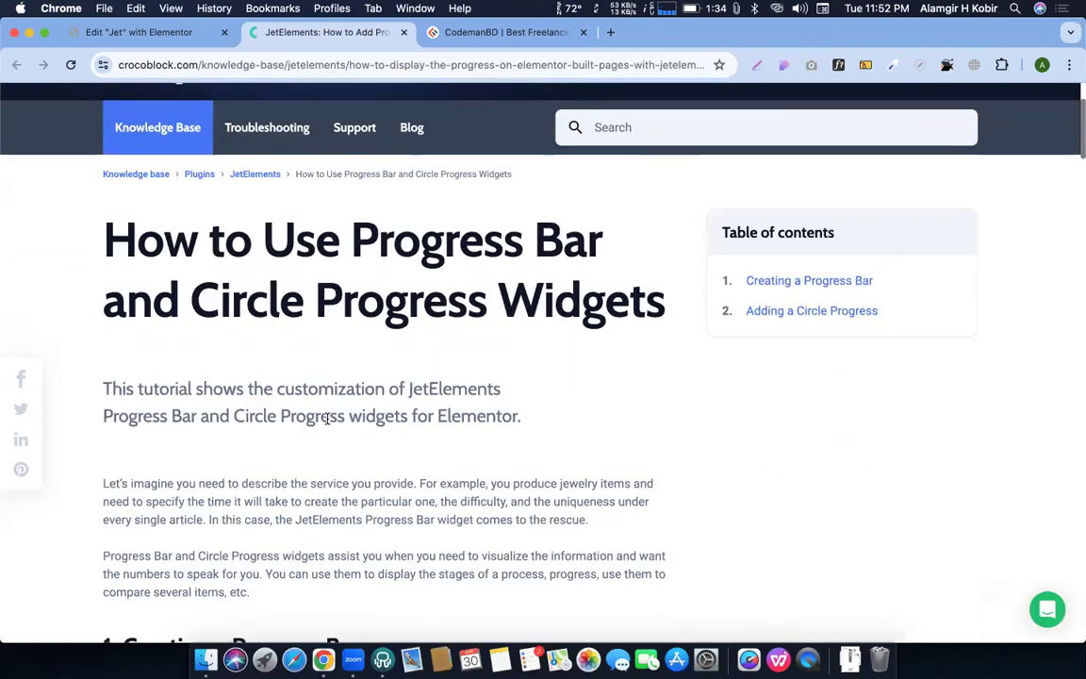
pyautogui.scroll(-2, 327, 418)
pyautogui.click(115, 33)
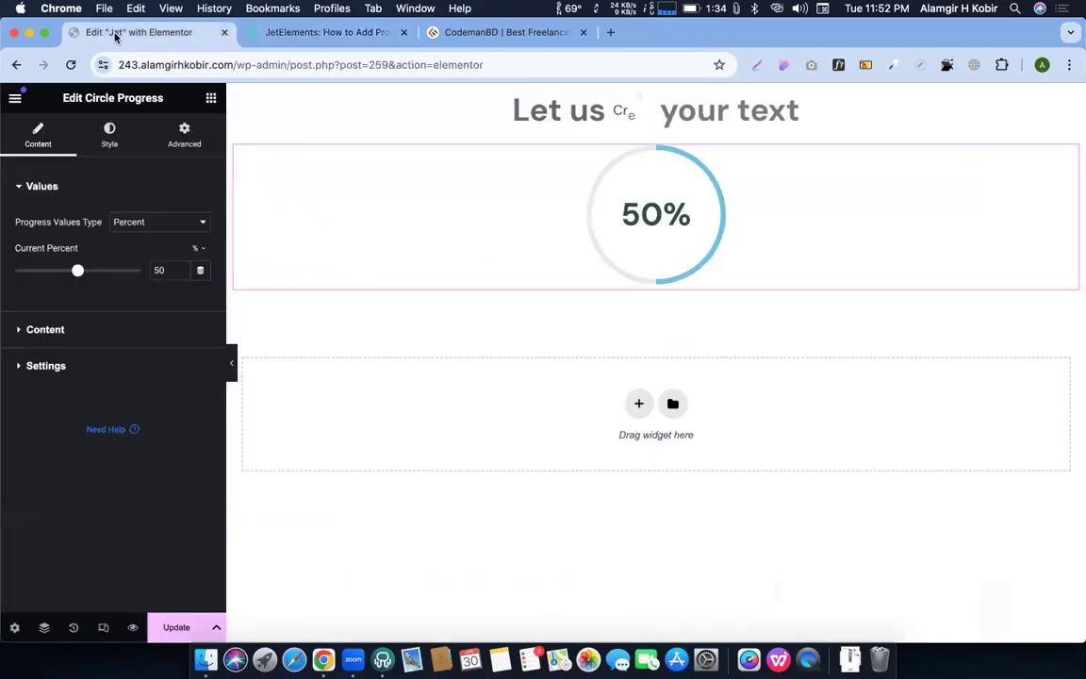
# Place a JetElements Banner widget below the 50% progress circle and open its help article
pyautogui.click(211, 98)
pyautogui.scroll(-15, 171, 307)
pyautogui.moveTo(165, 344); pyautogui.dragTo(335, 404)
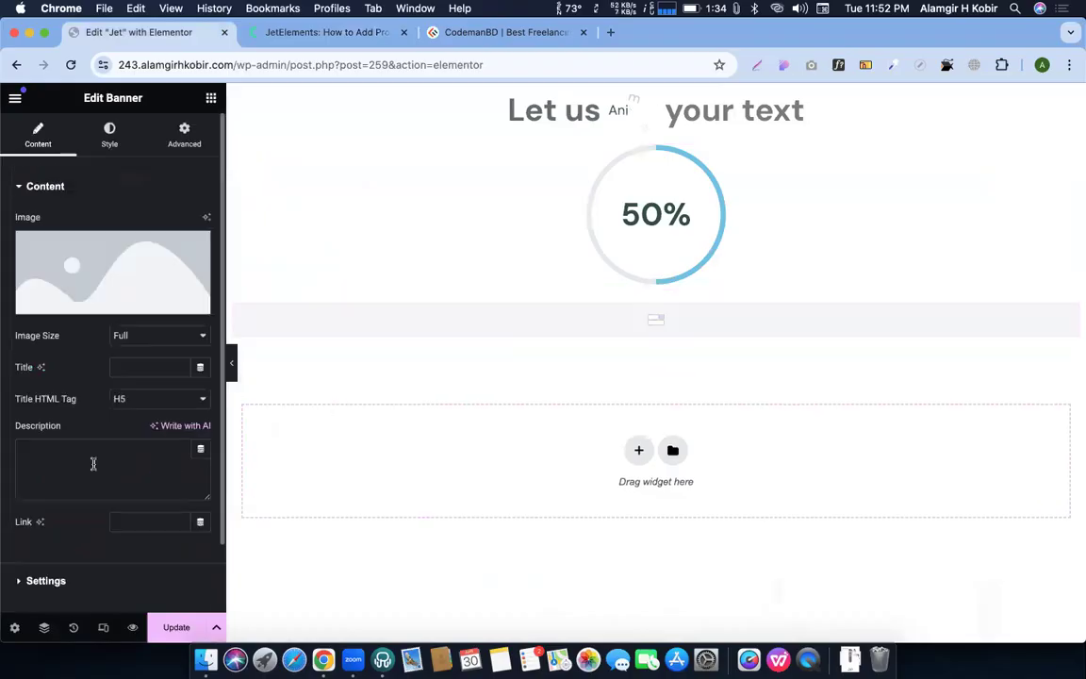
pyautogui.scroll(-2, 103, 518)
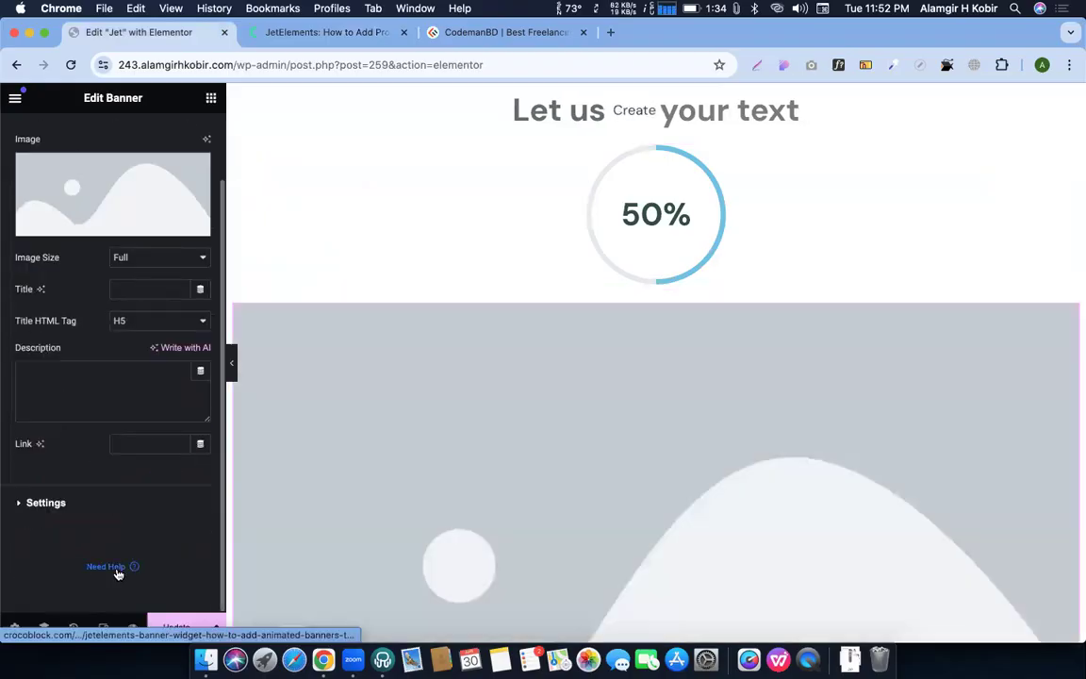
pyautogui.click(114, 568)
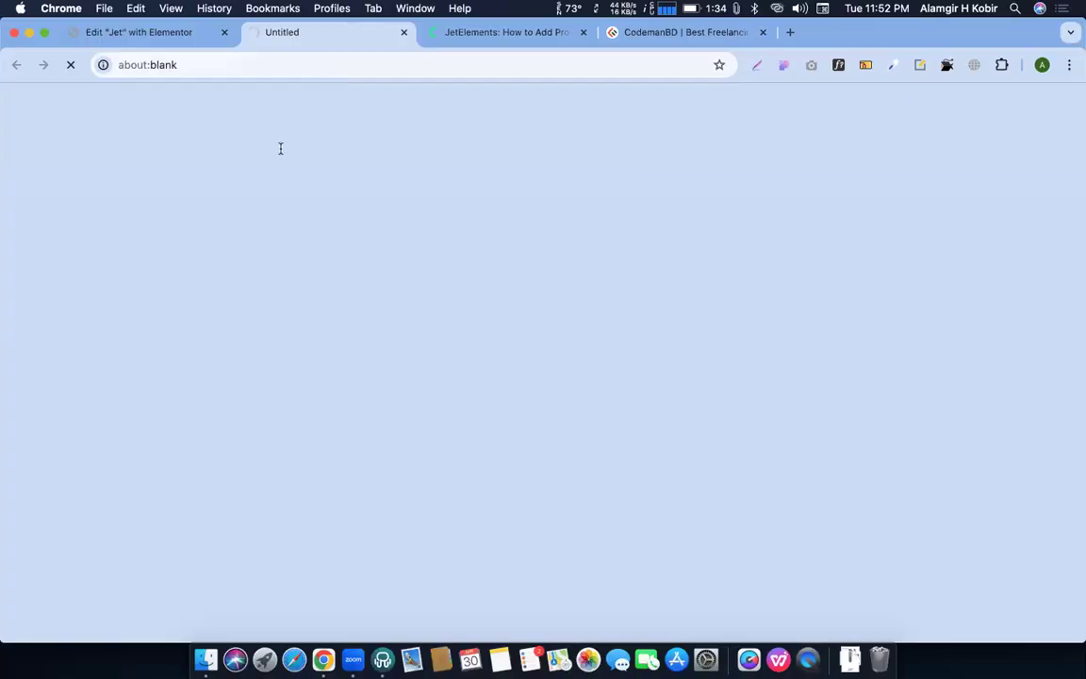
# Scroll through the Banner Widget Overview help article
pyautogui.scroll(-5, 213, 223)
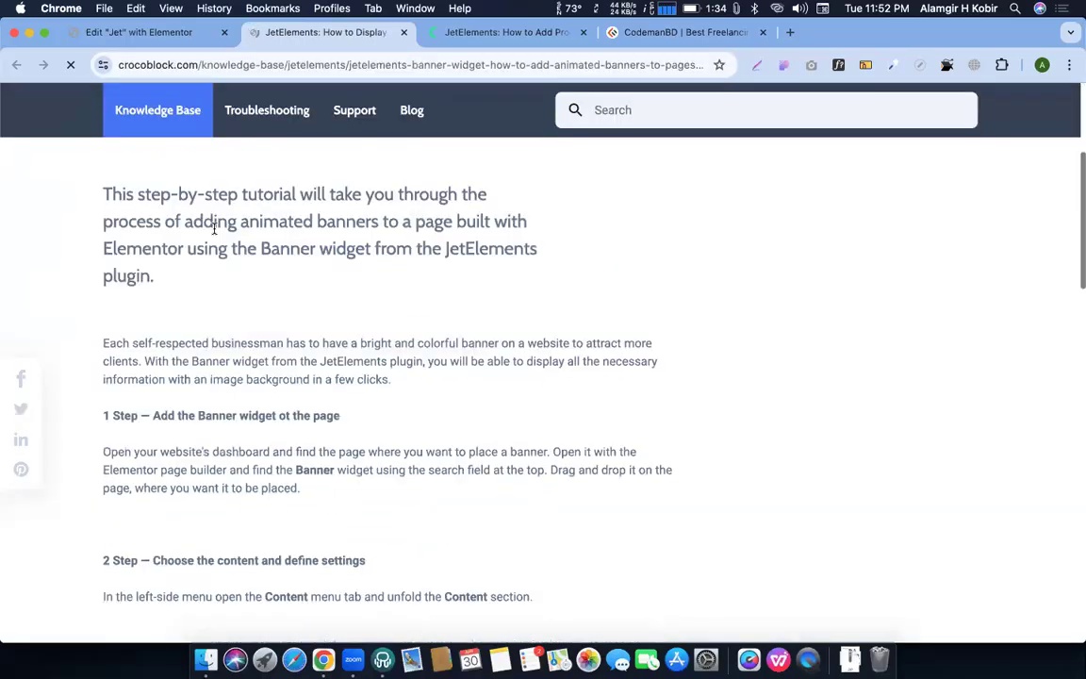
pyautogui.scroll(-10, 213, 226)
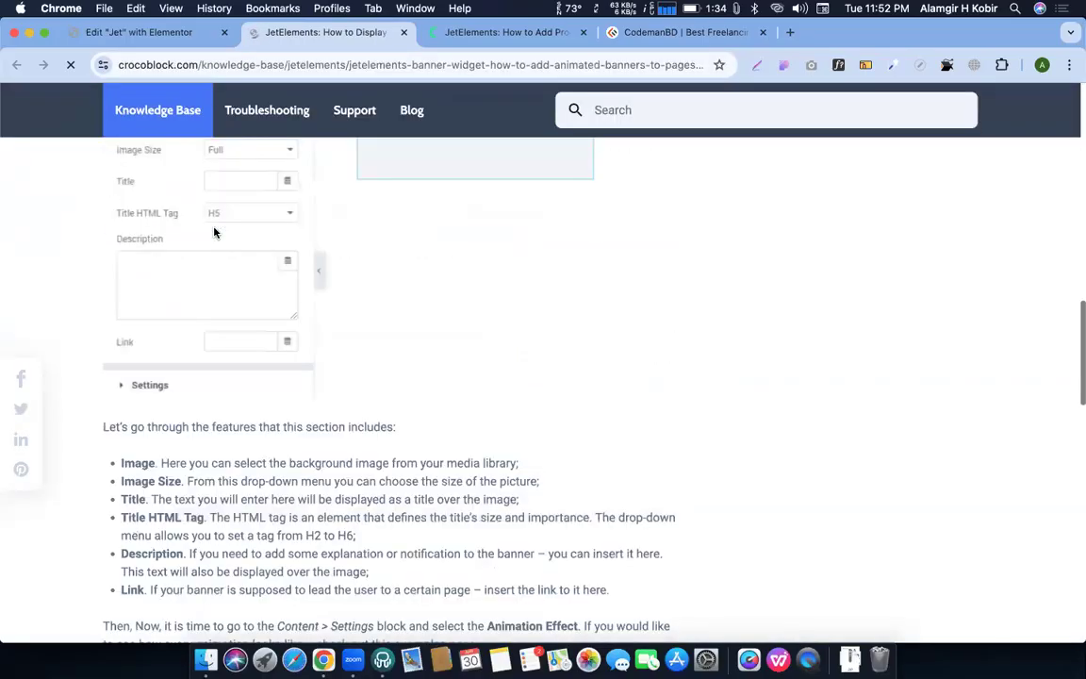
pyautogui.scroll(15, 213, 369)
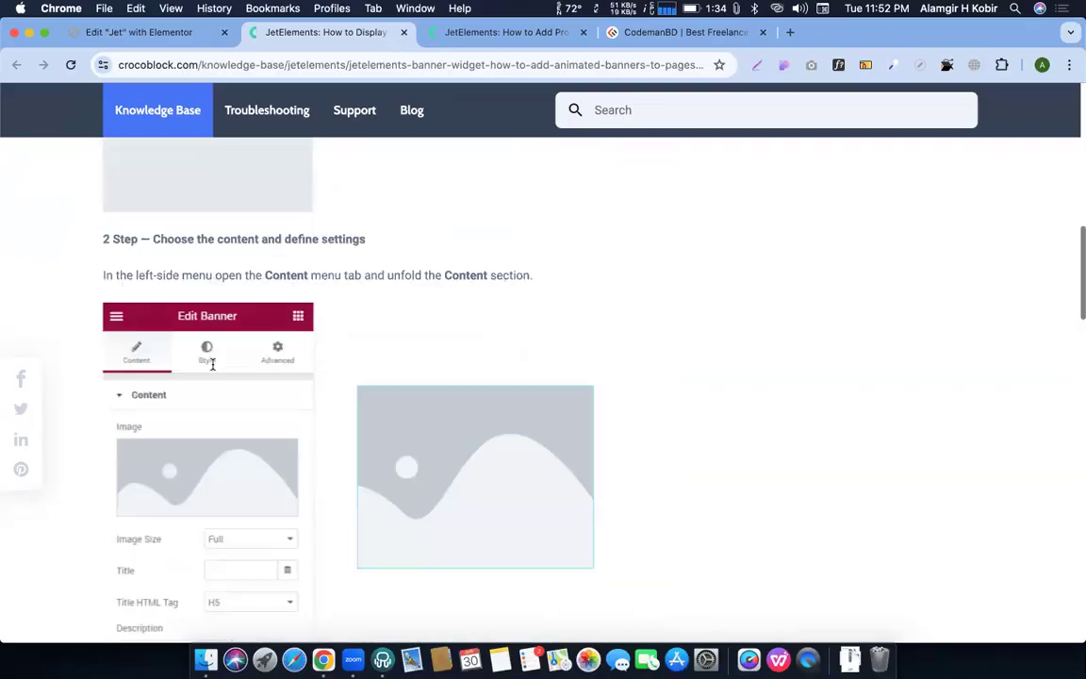
pyautogui.scroll(4, 213, 370)
pyautogui.scroll(-1, 212, 364)
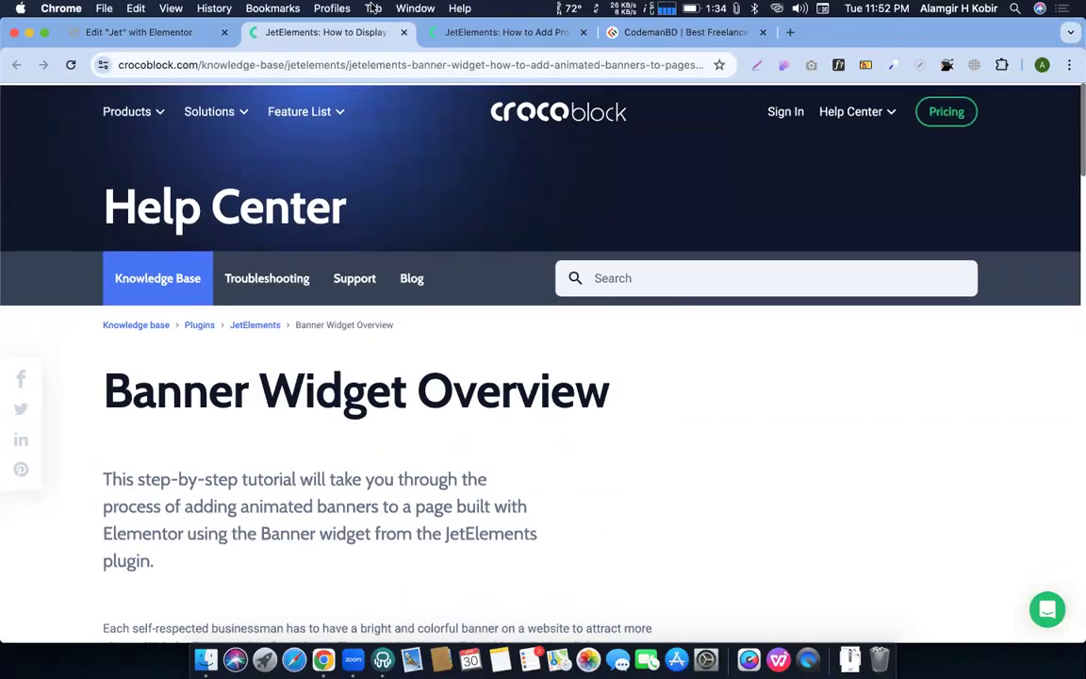
# Close both Crocoblock help tabs and update the Jet page in Elementor
pyautogui.click(405, 33)
pyautogui.click(404, 32)
pyautogui.click(175, 630)
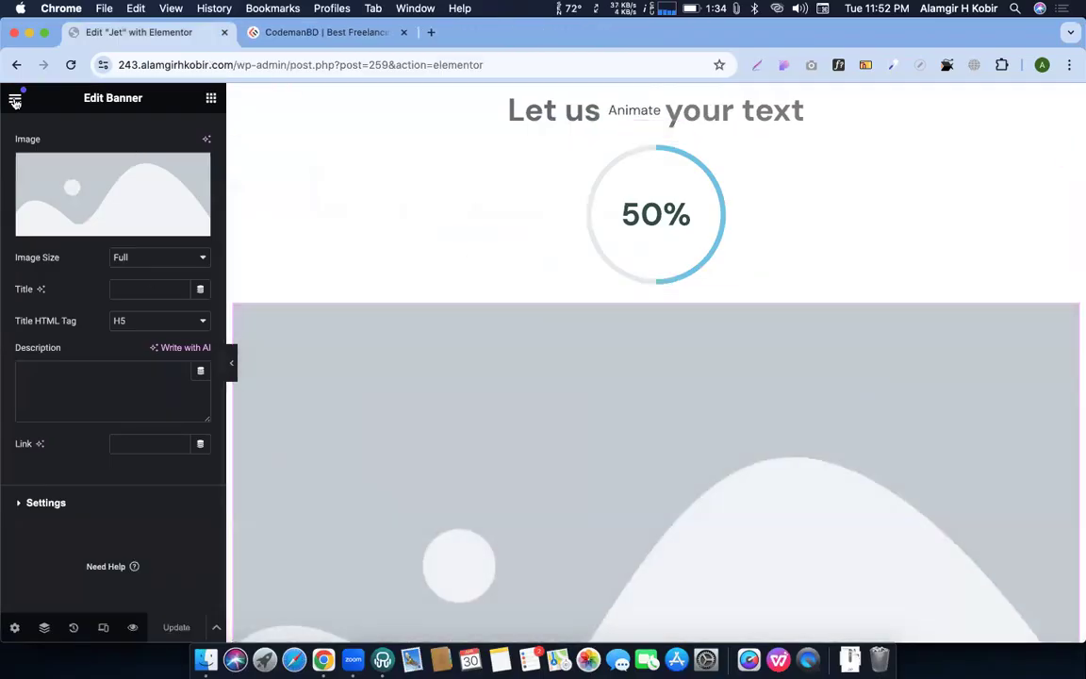
# Exit the Elementor editor back to the WordPress dashboard
pyautogui.click(15, 97)
pyautogui.click(58, 419)
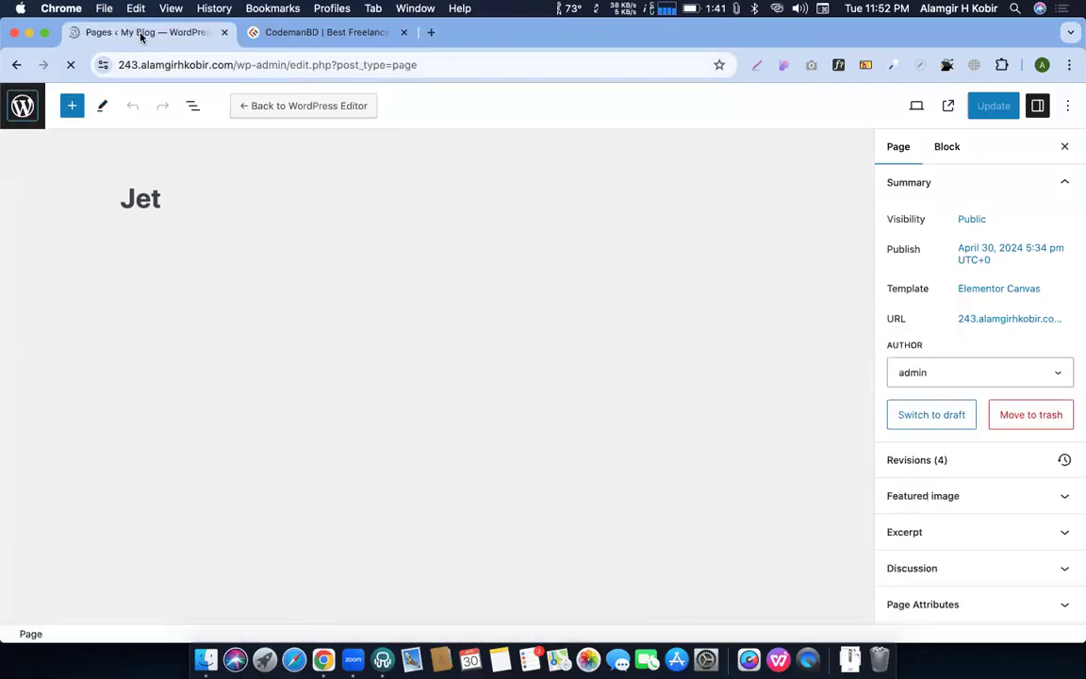
pyautogui.rightClick(141, 34)
pyautogui.press('Escape')
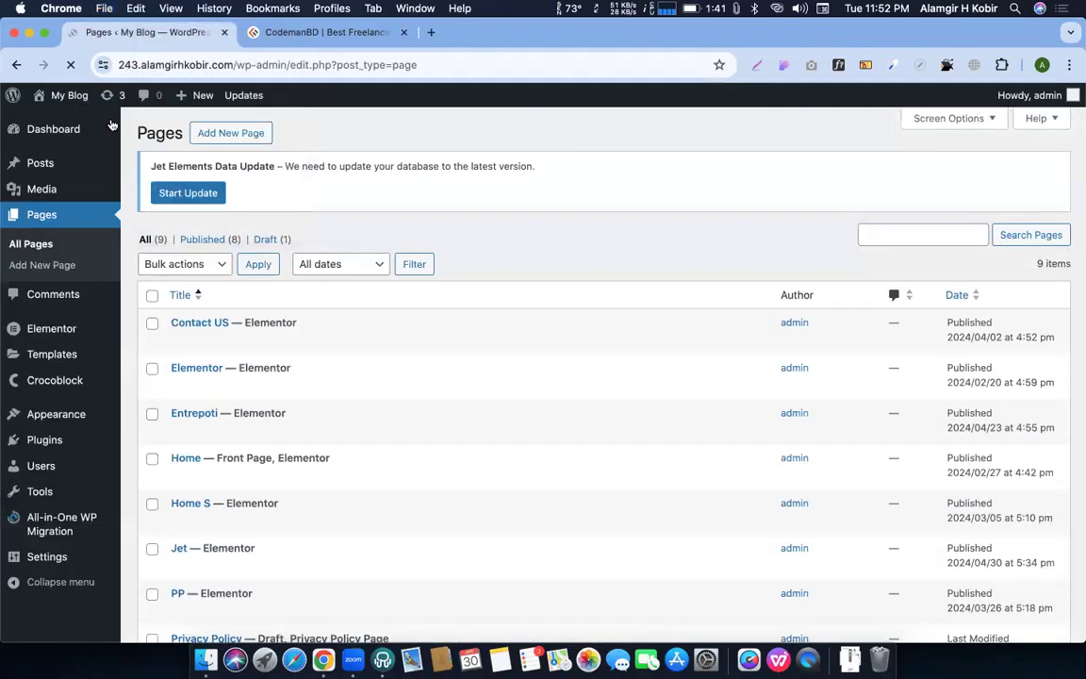
# Open Crocoblock's Update & Installation page and scroll to the licence-included JetPlugins
pyautogui.moveTo(50, 386)
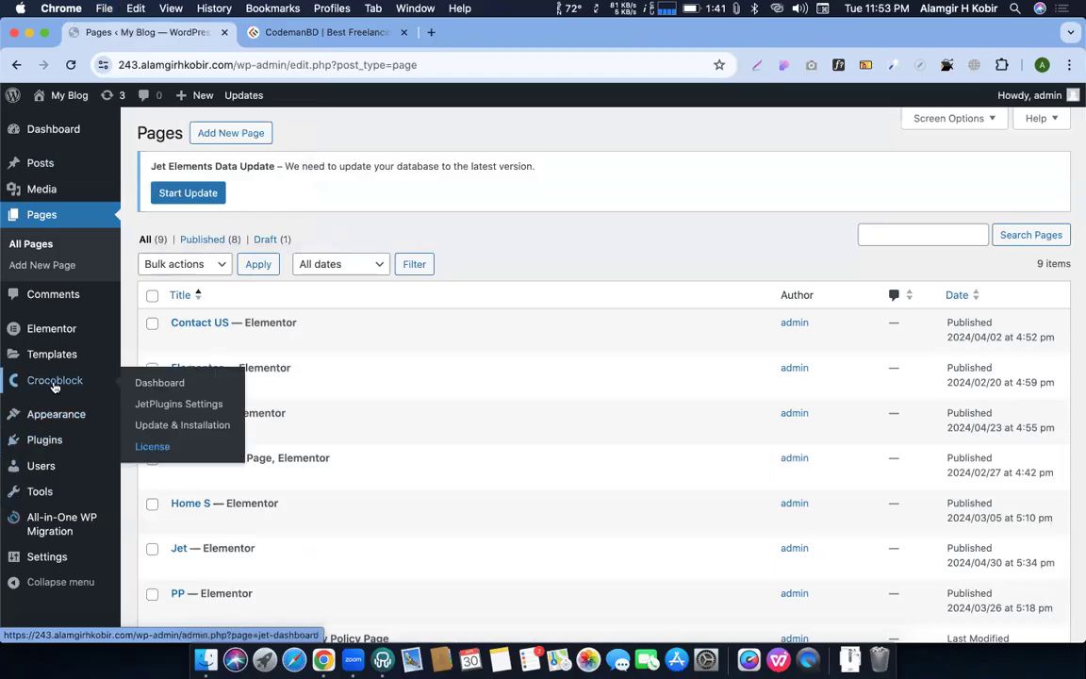
pyautogui.click(78, 390)
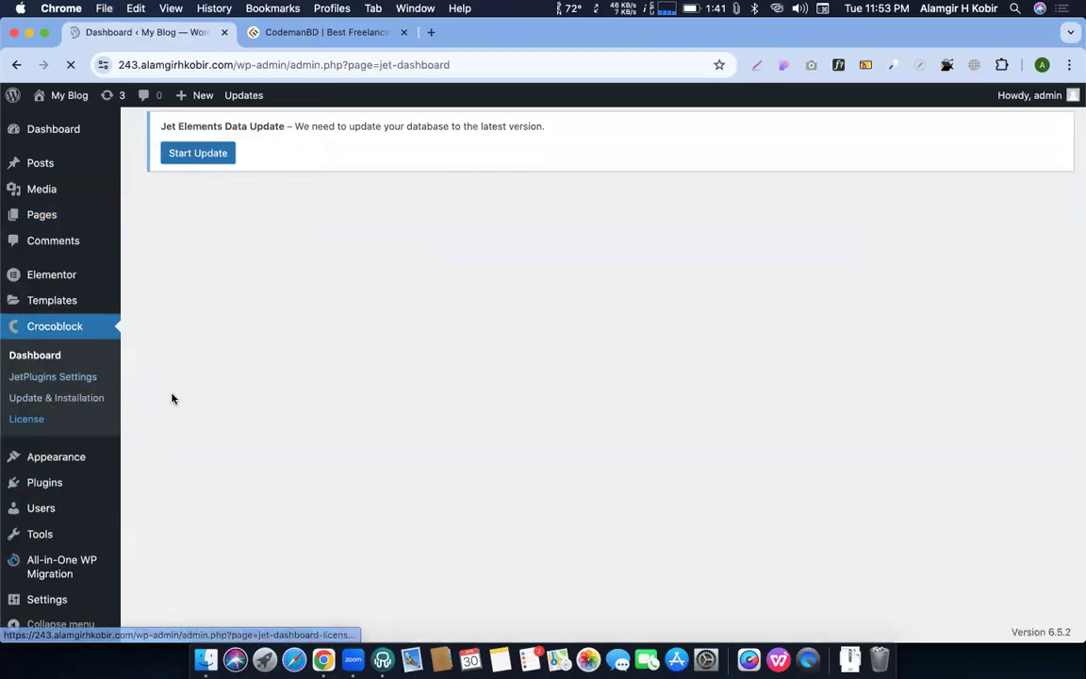
pyautogui.scroll(-4, 254, 390)
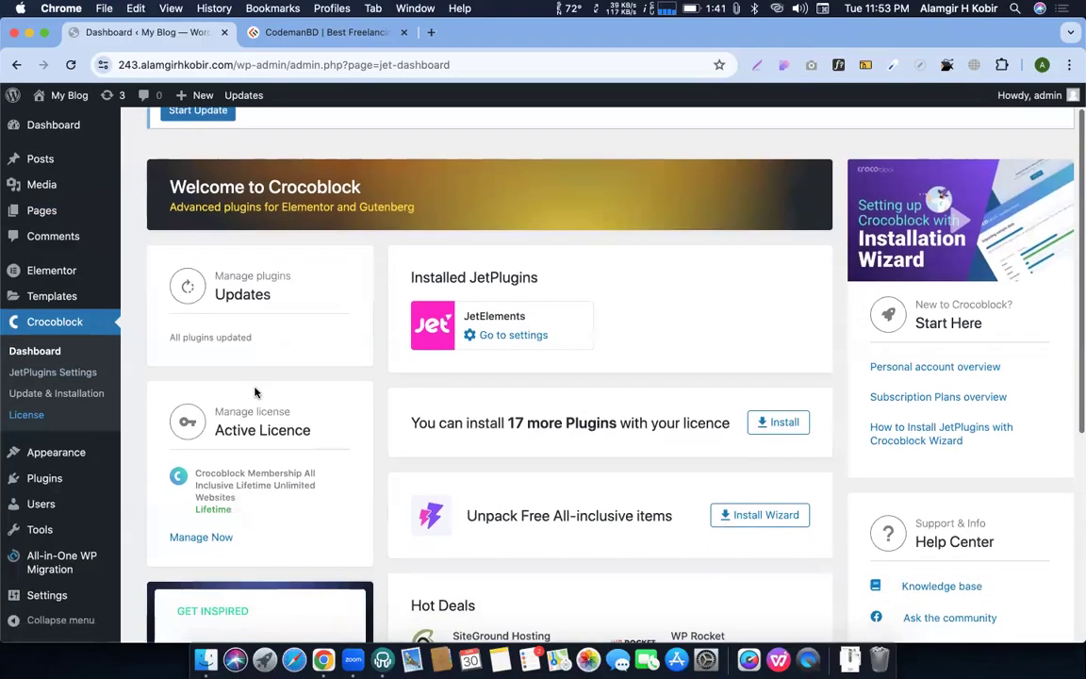
pyautogui.scroll(-1, 254, 392)
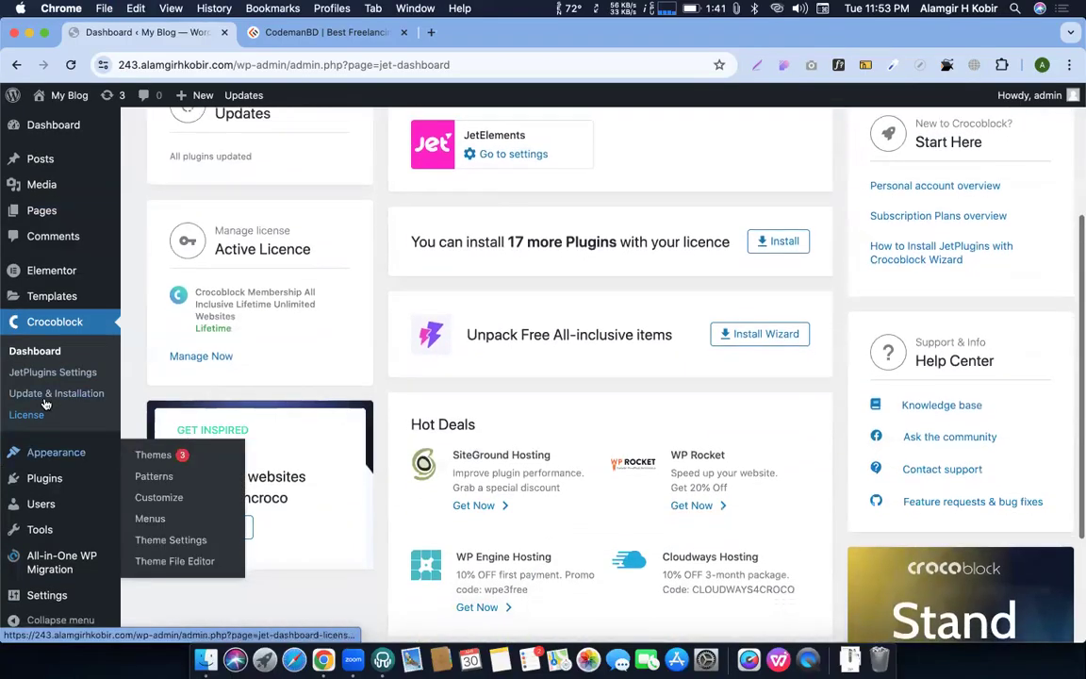
pyautogui.click(54, 395)
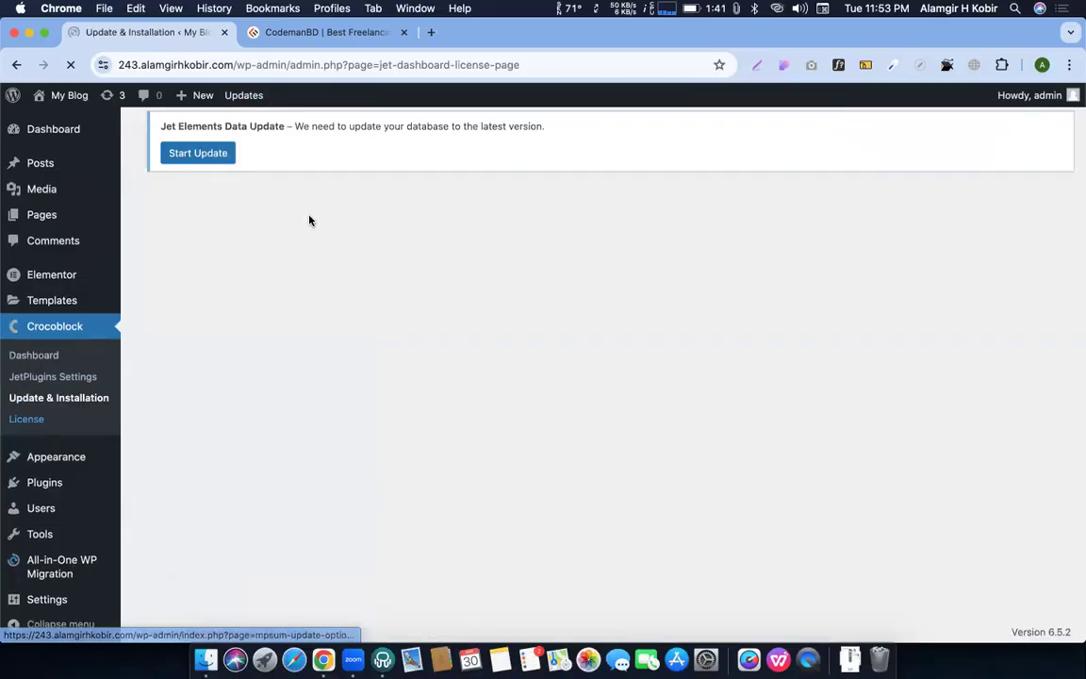
pyautogui.scroll(-5, 395, 401)
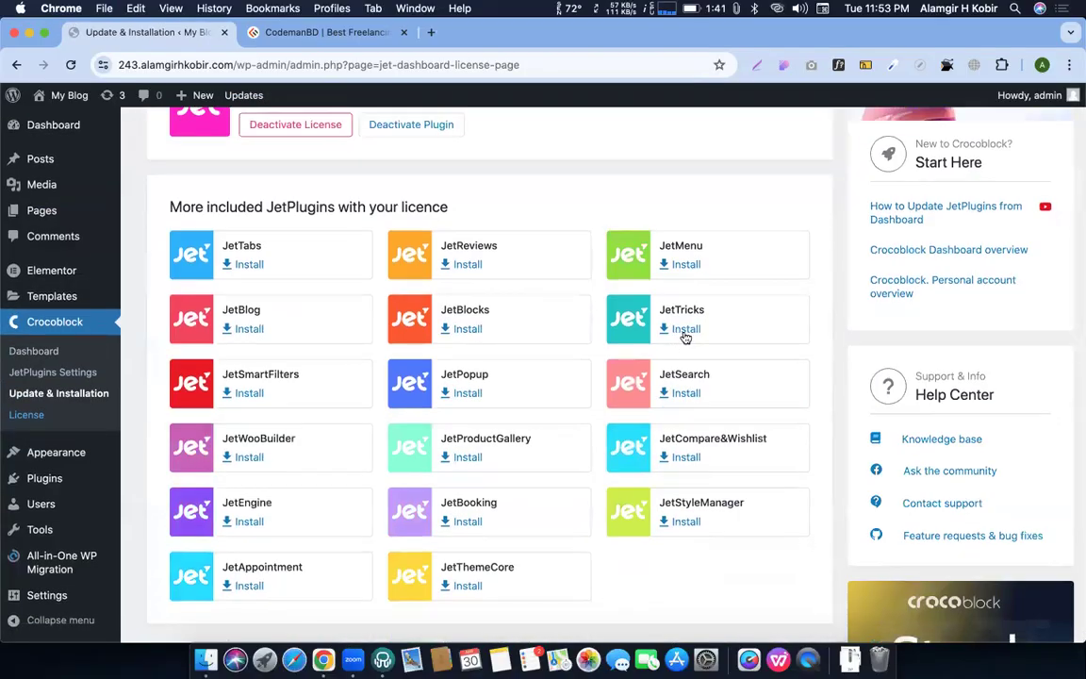
# Install JetTricks, then activate it from the Your Installed JetPlugins list
pyautogui.click(682, 332)
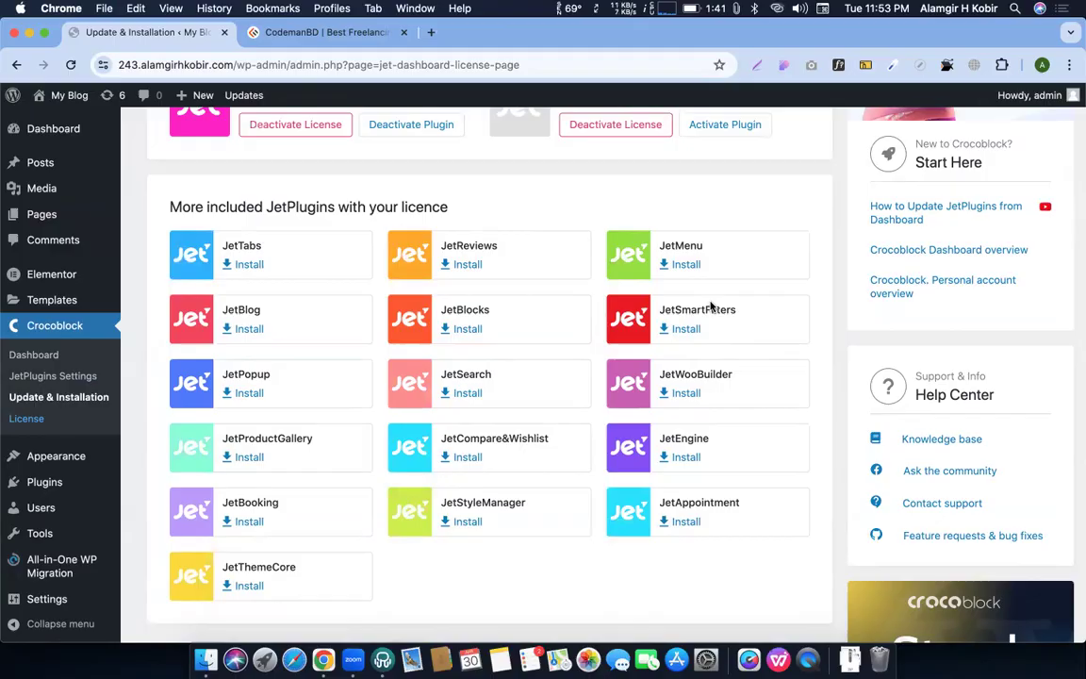
pyautogui.scroll(4, 568, 266)
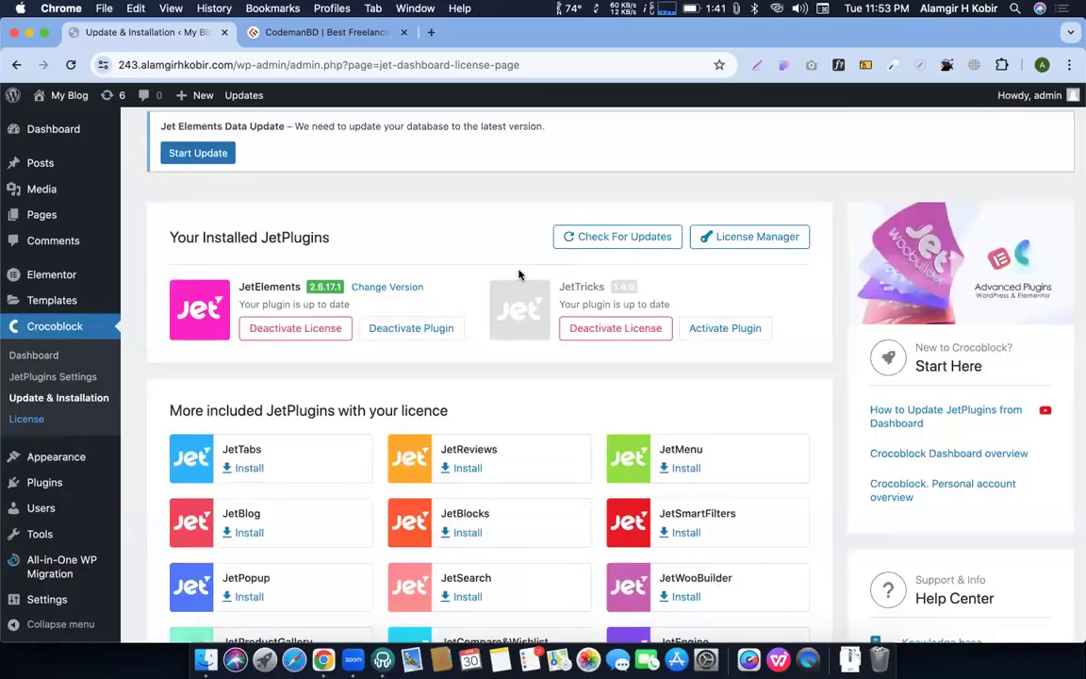
pyautogui.click(726, 336)
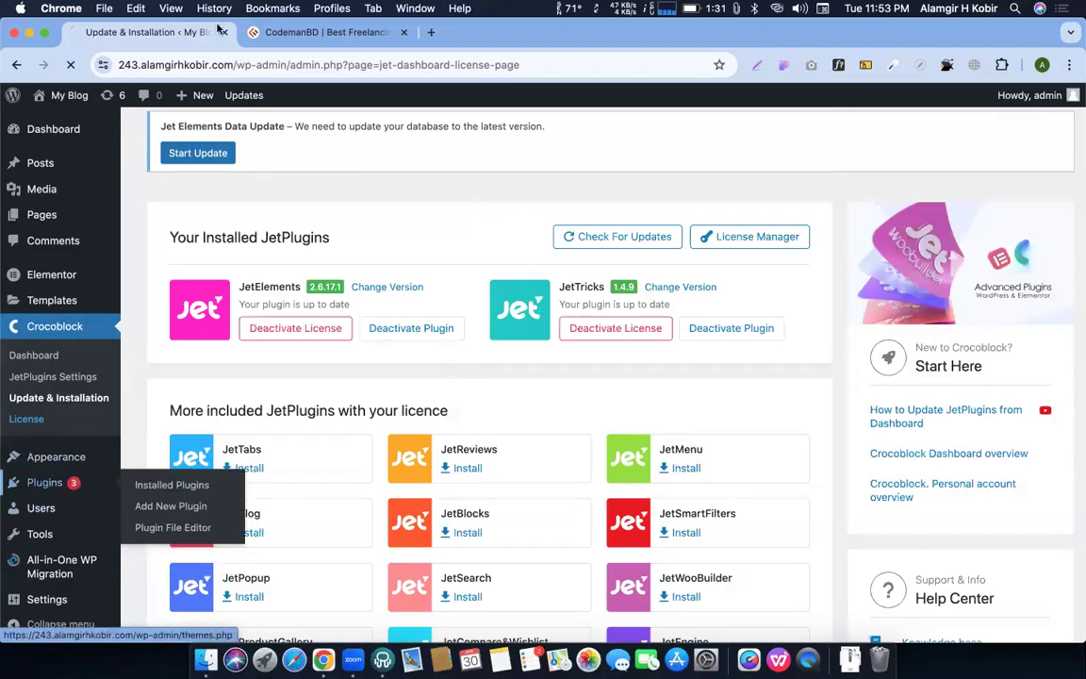
# Check Installed Plugins for active JetTricks and JetElements, switching to the other wi-fi network meanwhile
pyautogui.click(40, 483)
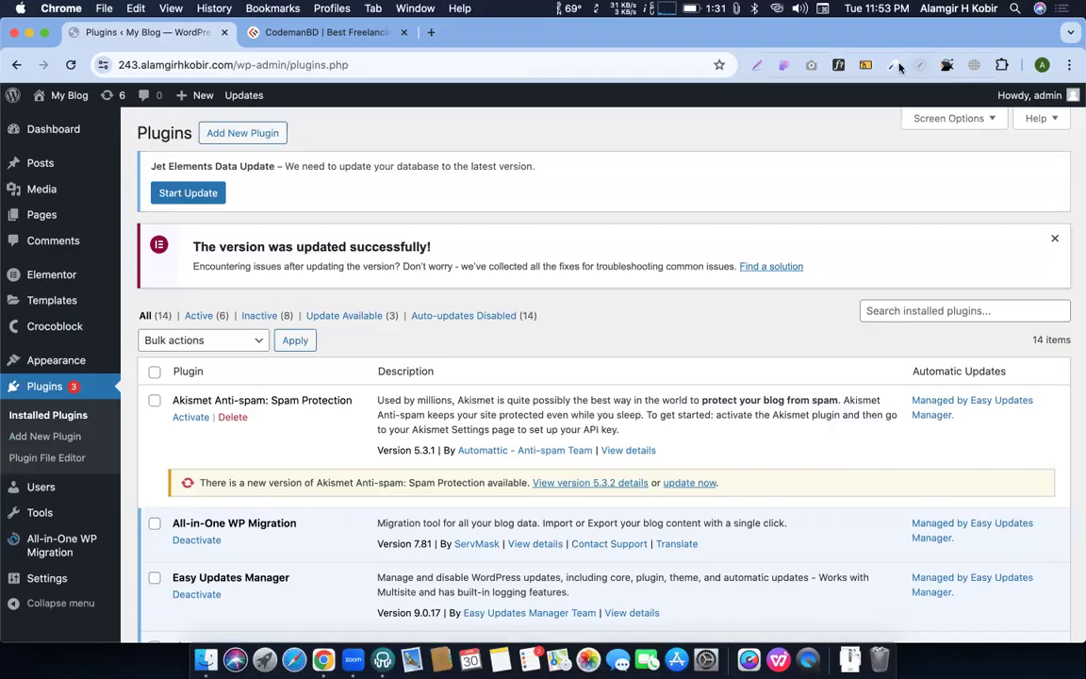
pyautogui.scroll(-10, 501, 369)
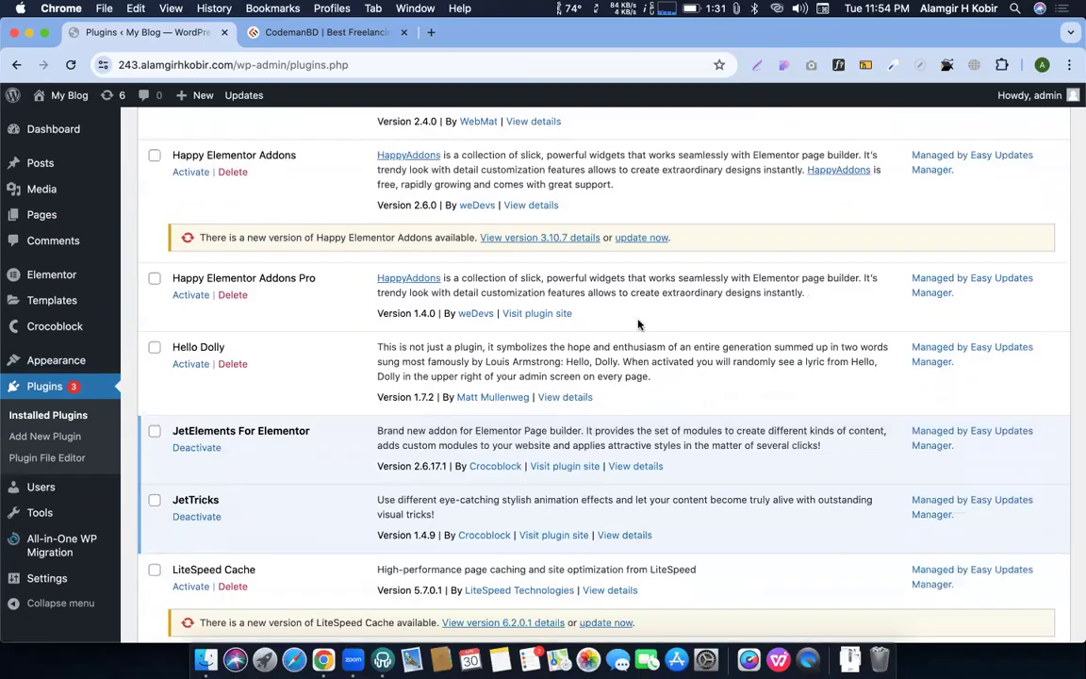
pyautogui.click(778, 8)
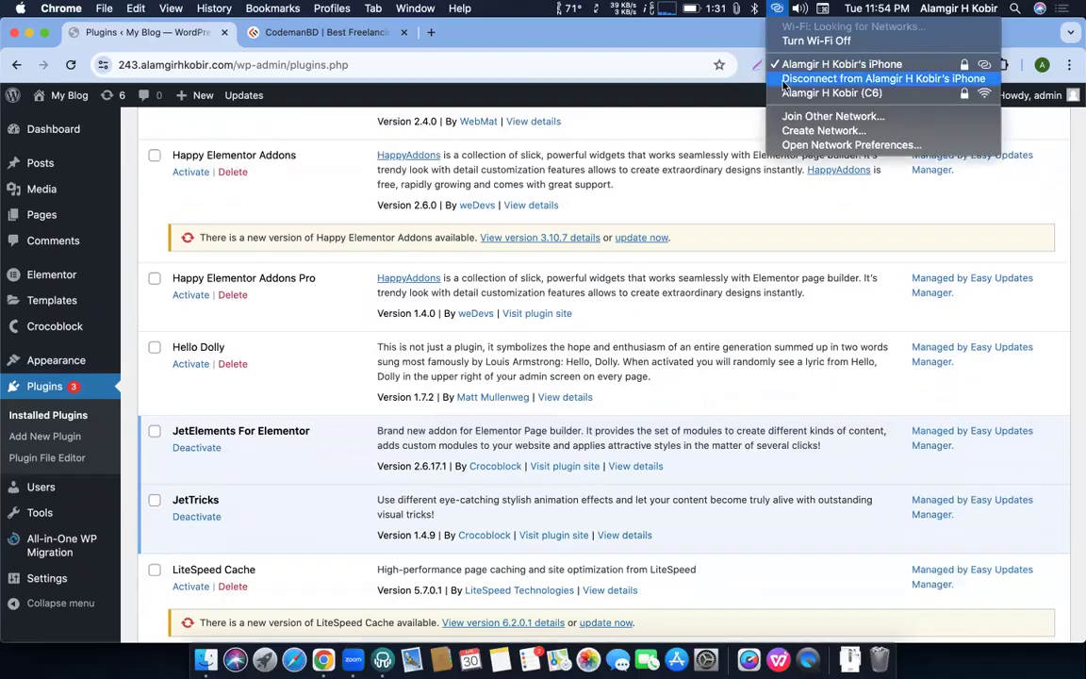
pyautogui.click(797, 92)
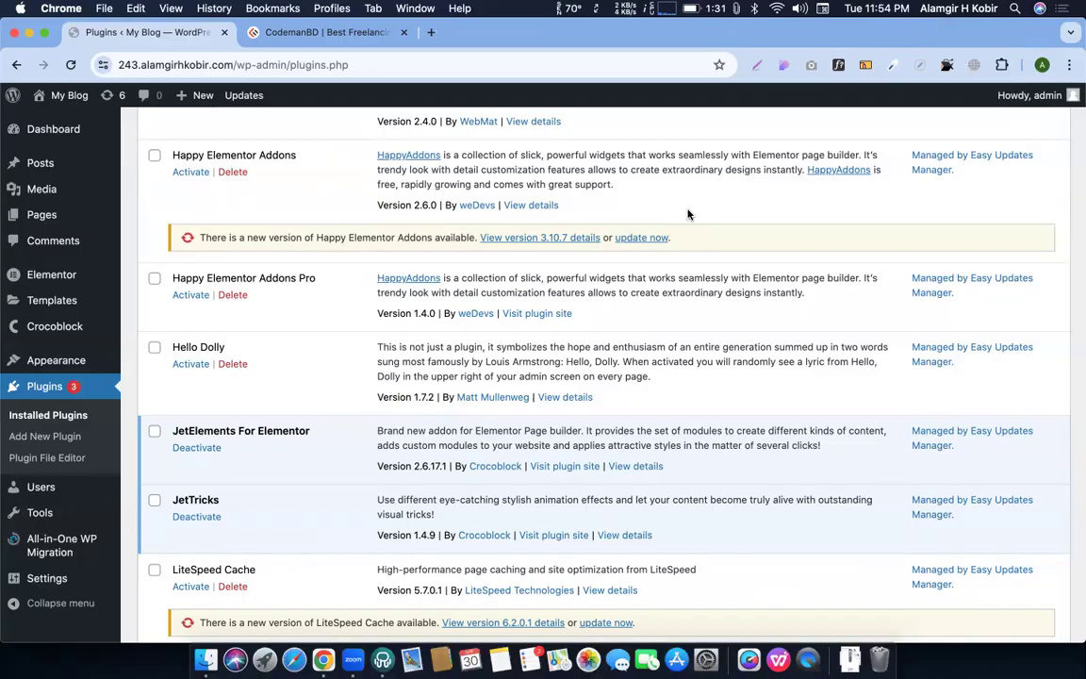
pyautogui.scroll(10, 471, 283)
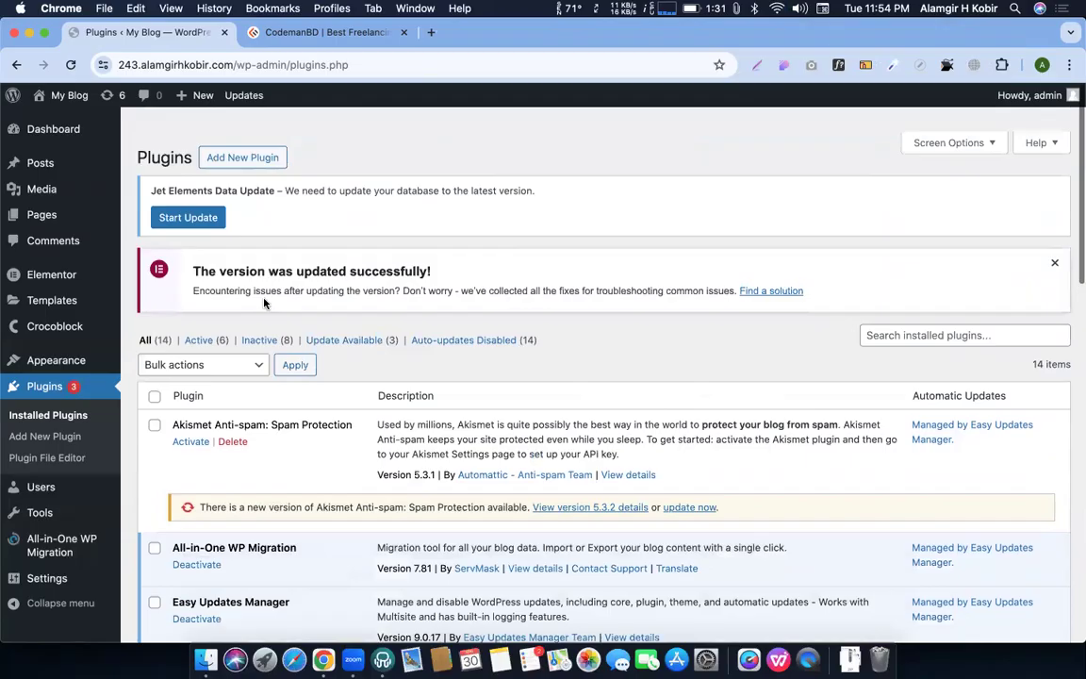
# Search Google for 'crocoblock' in the second tab and open the crocoblock.com result
pyautogui.click(321, 30)
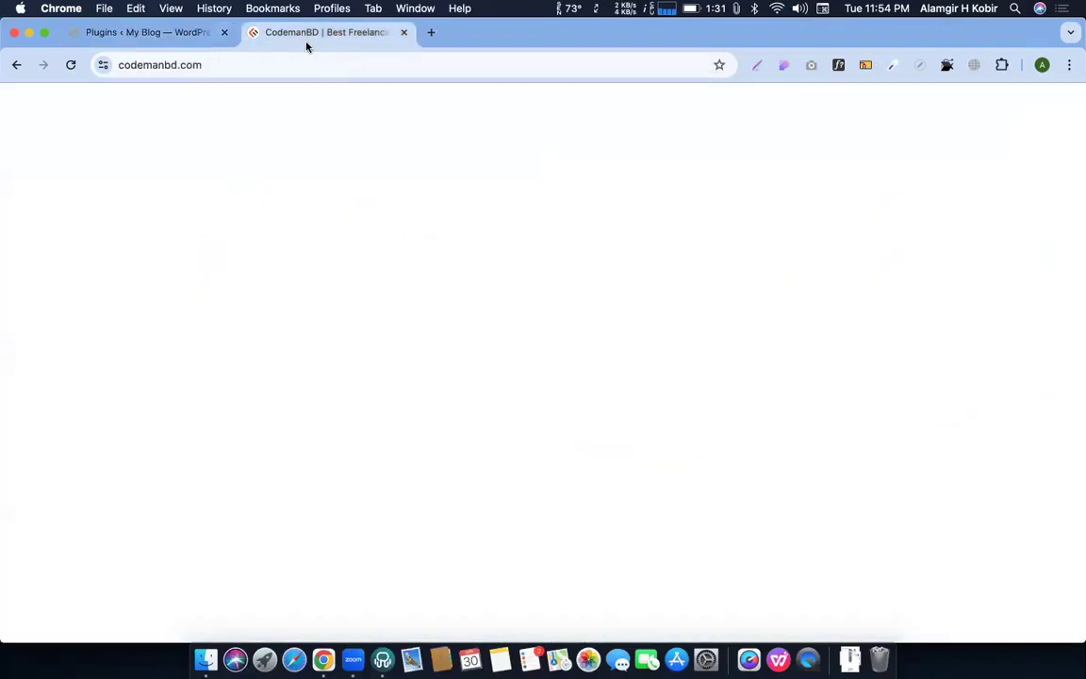
pyautogui.click(281, 60)
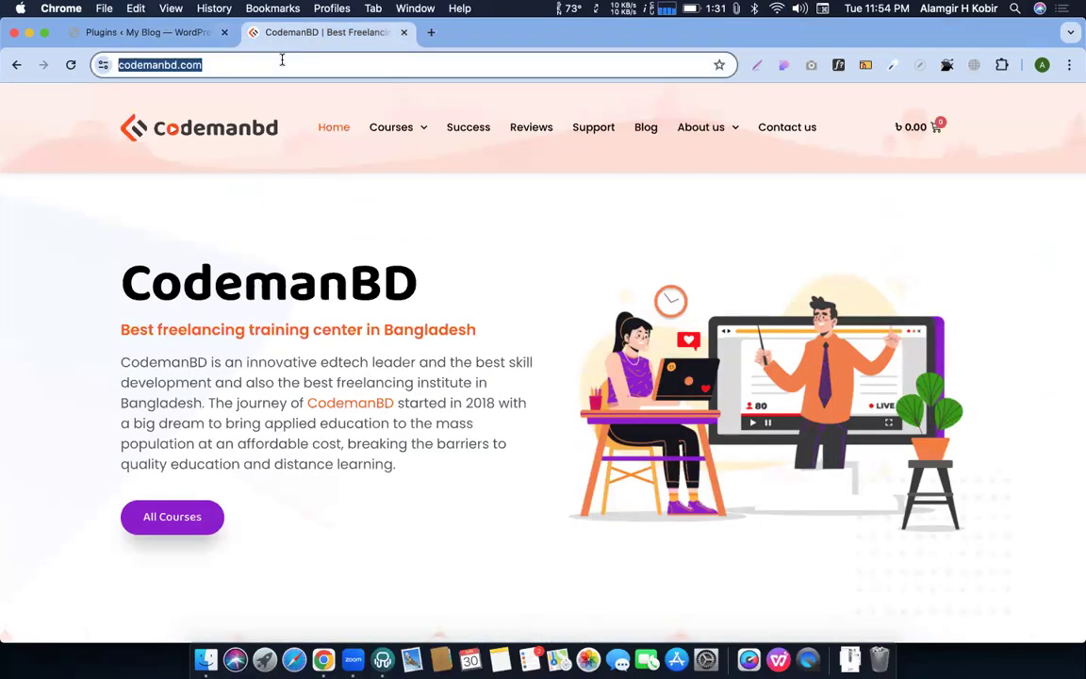
pyautogui.write('crocoblock')
pyautogui.press('Return')
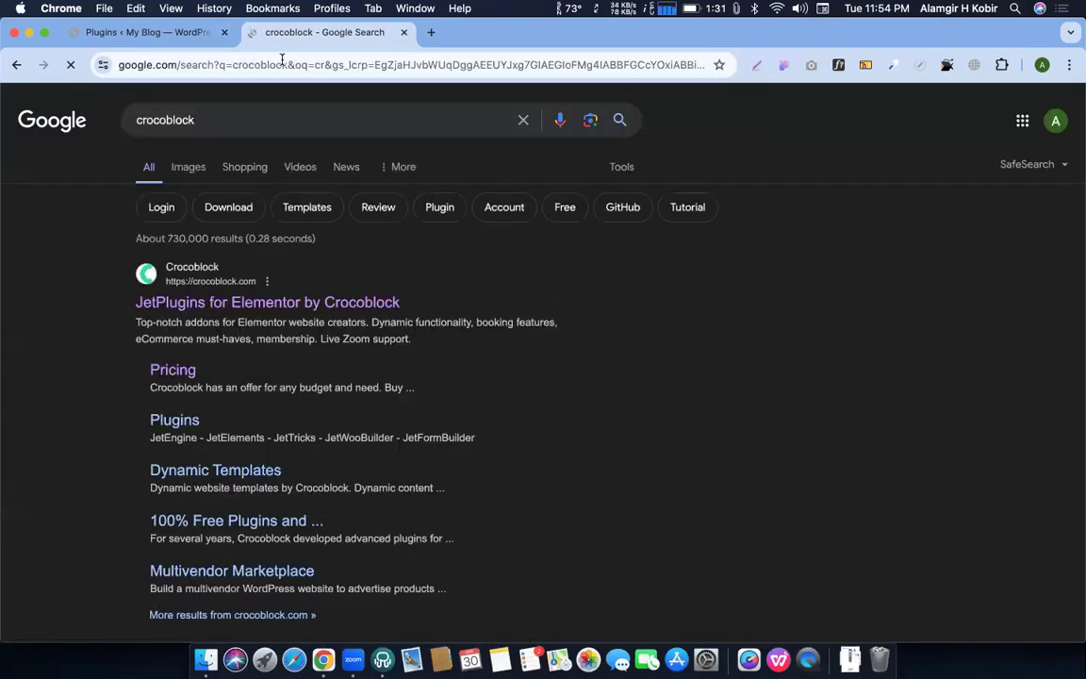
pyautogui.click(209, 303)
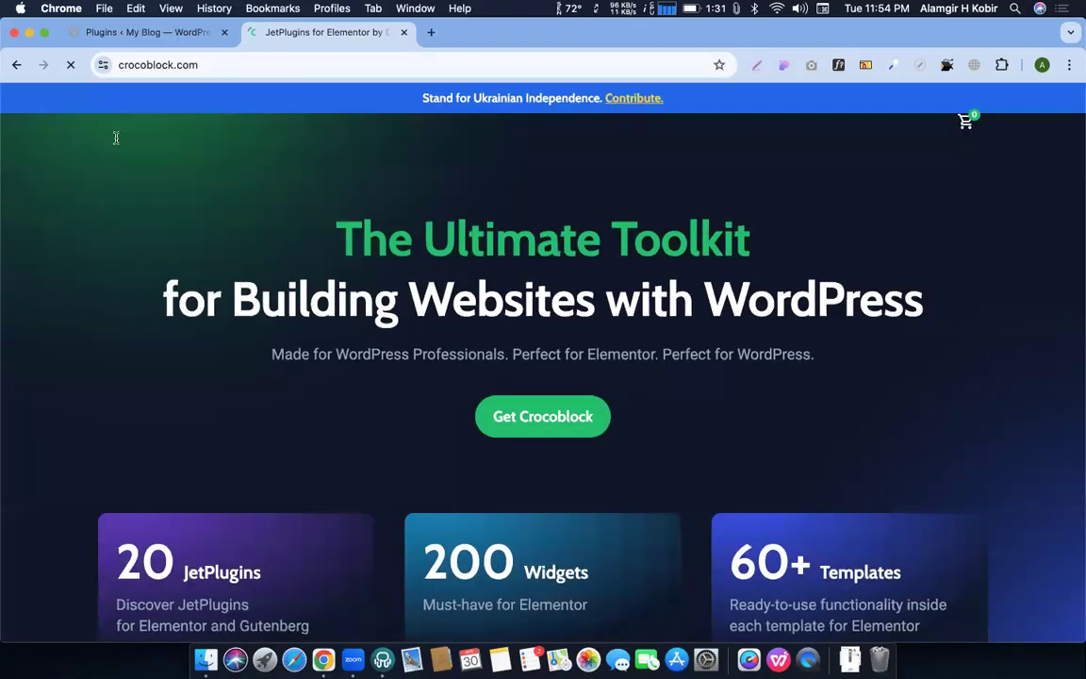
# Open the JetTricks plugin page from Crocoblock's Products menu and browse it
pyautogui.moveTo(115, 138)
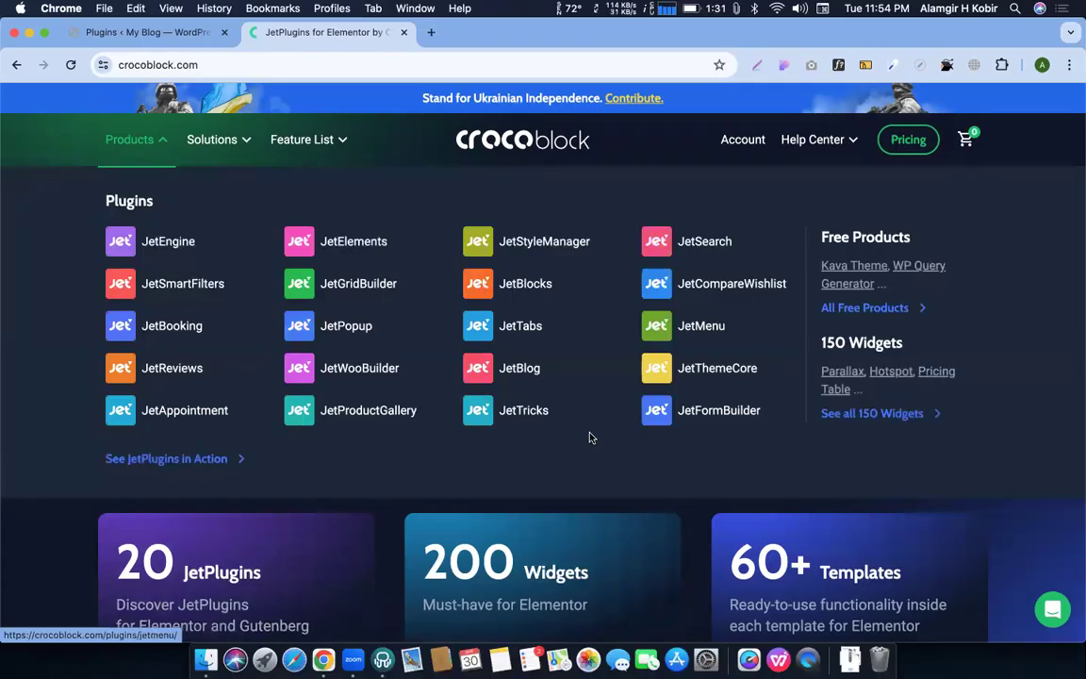
pyautogui.click(509, 412)
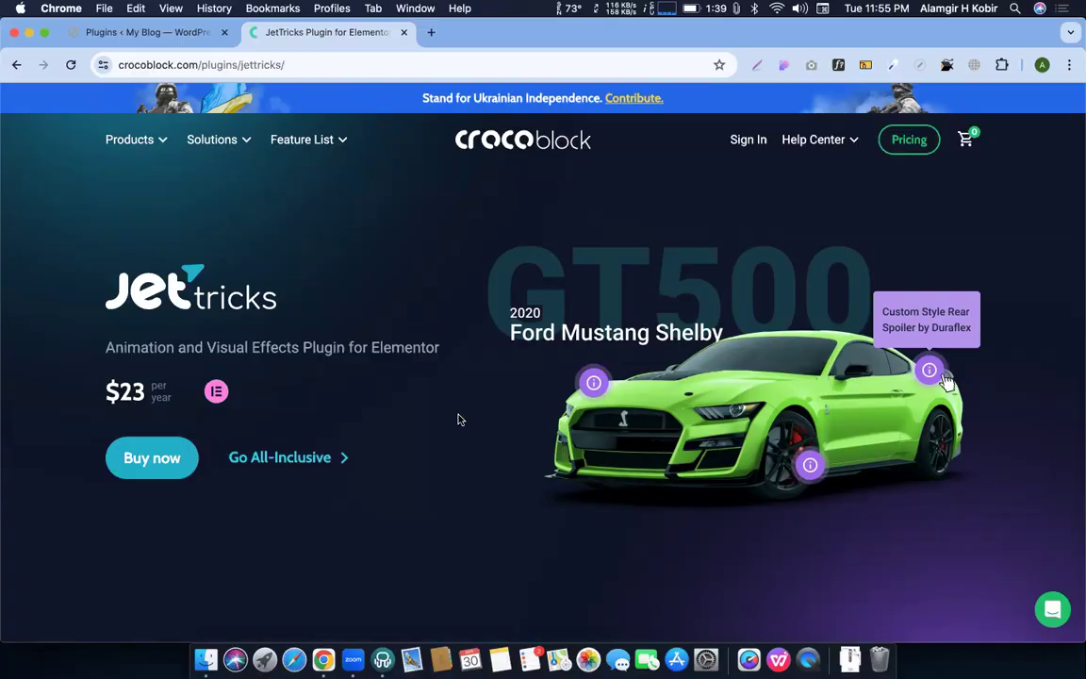
pyautogui.scroll(-15, 459, 419)
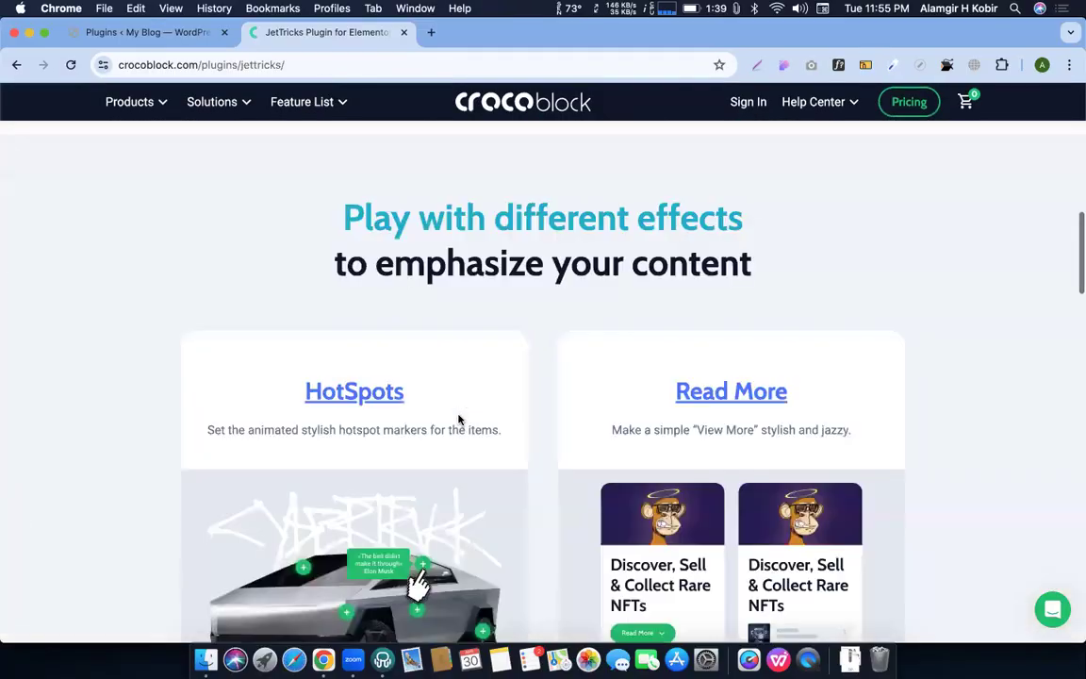
pyautogui.scroll(-8, 459, 420)
pyautogui.scroll(2, 459, 420)
pyautogui.scroll(2, 459, 420)
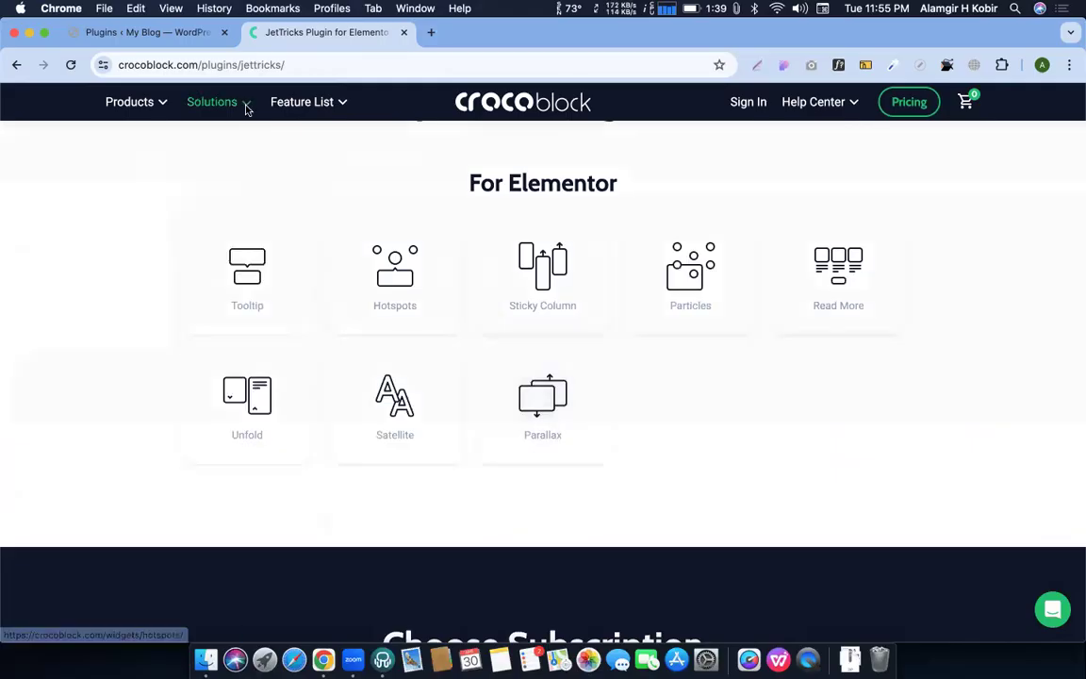
# Open the Image Hotspots widget page in a new tab and switch to it
pyautogui.moveTo(243, 103)
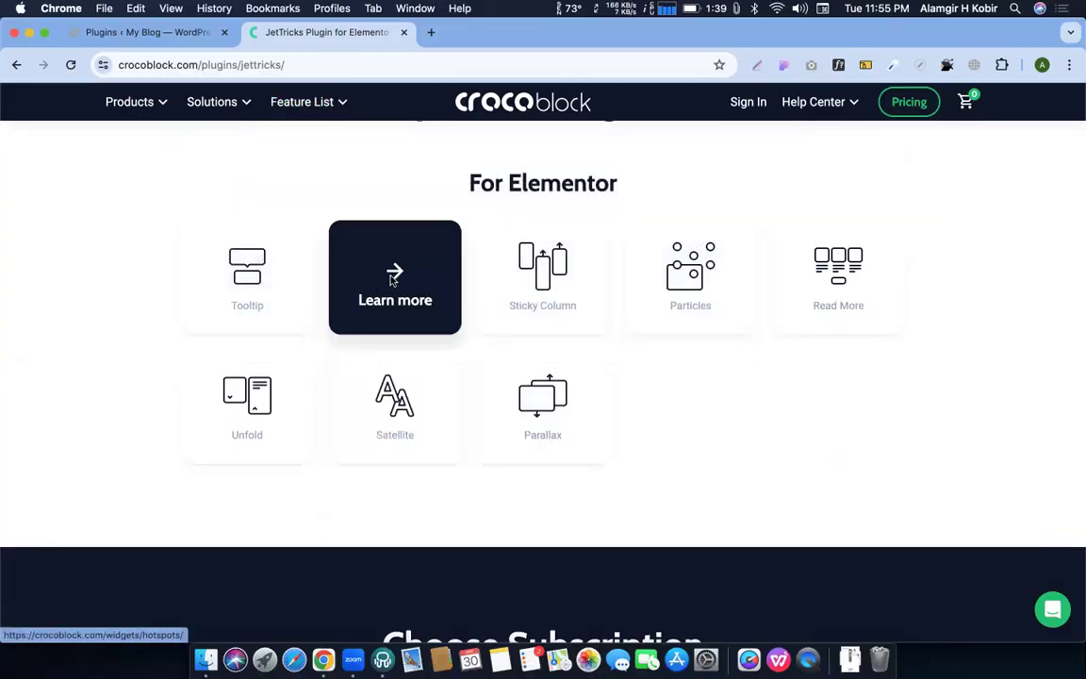
pyautogui.keyDown('super'); pyautogui.click(393, 279); pyautogui.keyUp('super')
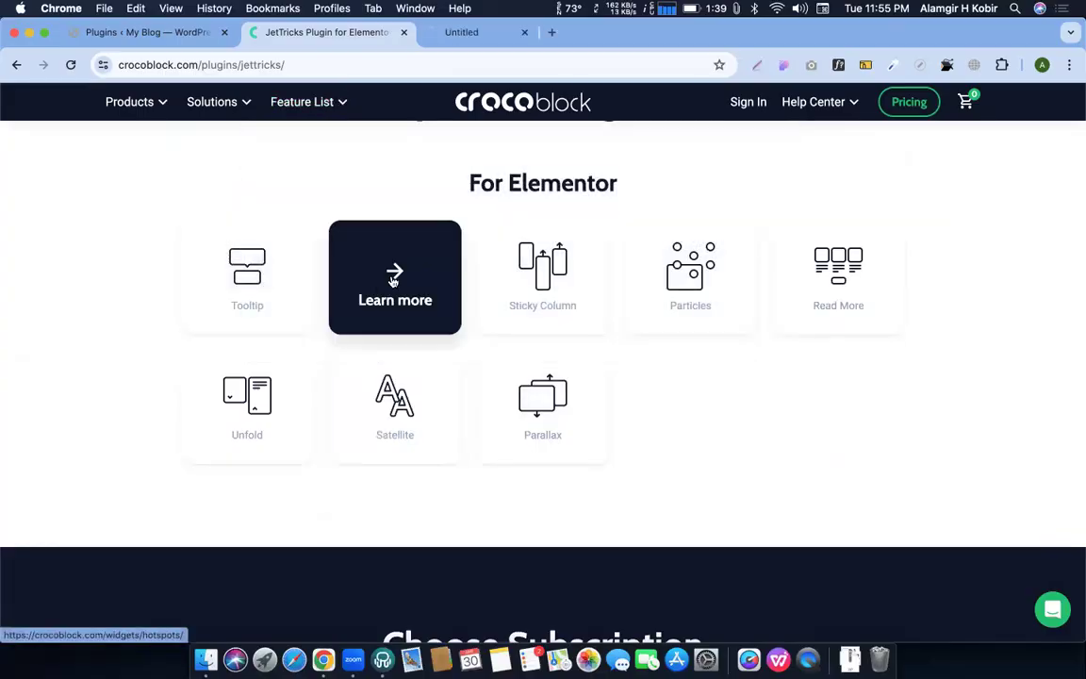
pyautogui.click(452, 34)
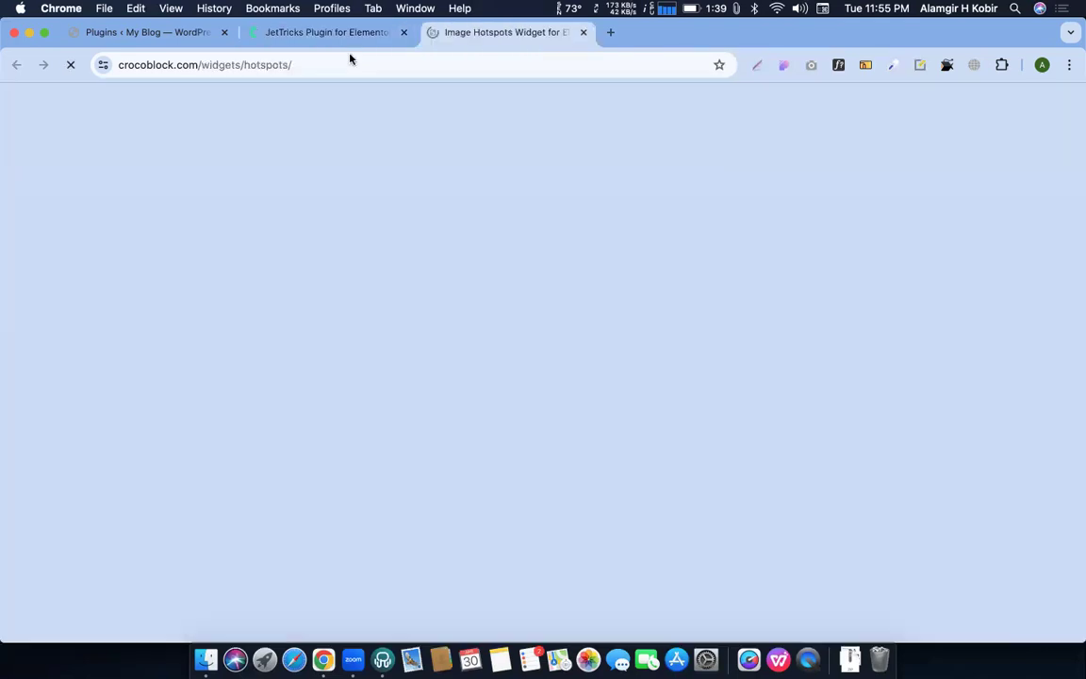
# Return to the WordPress tab and choose 'Edit with Elementor' for the Jet page
pyautogui.click(115, 35)
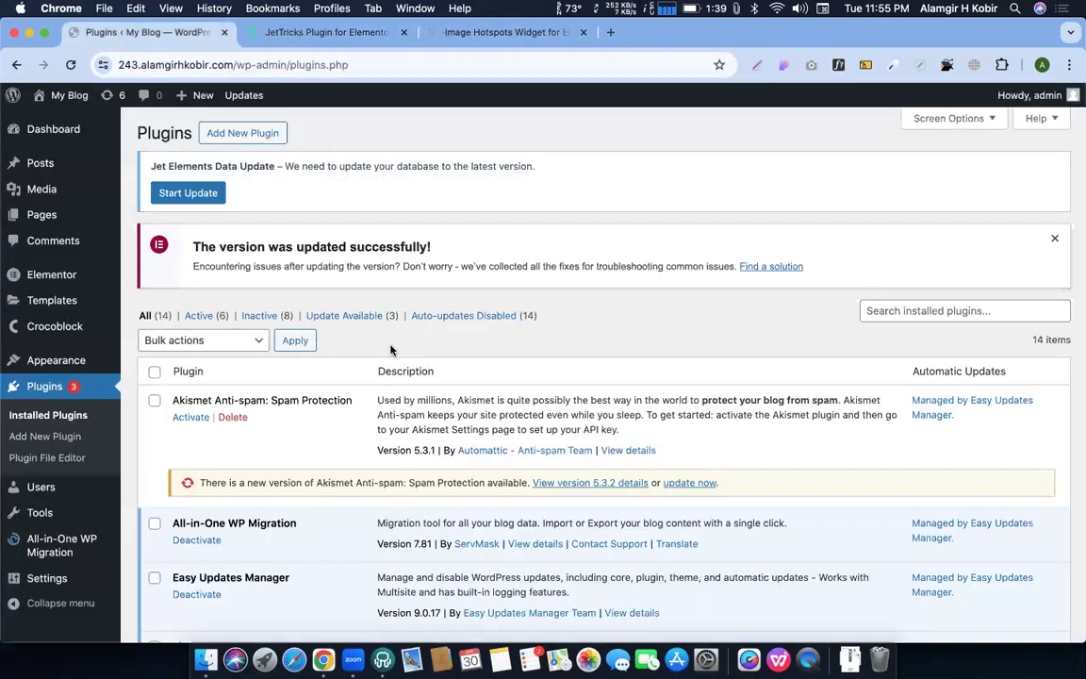
pyautogui.scroll(-3, 81, 195)
pyautogui.scroll(-2, 81, 195)
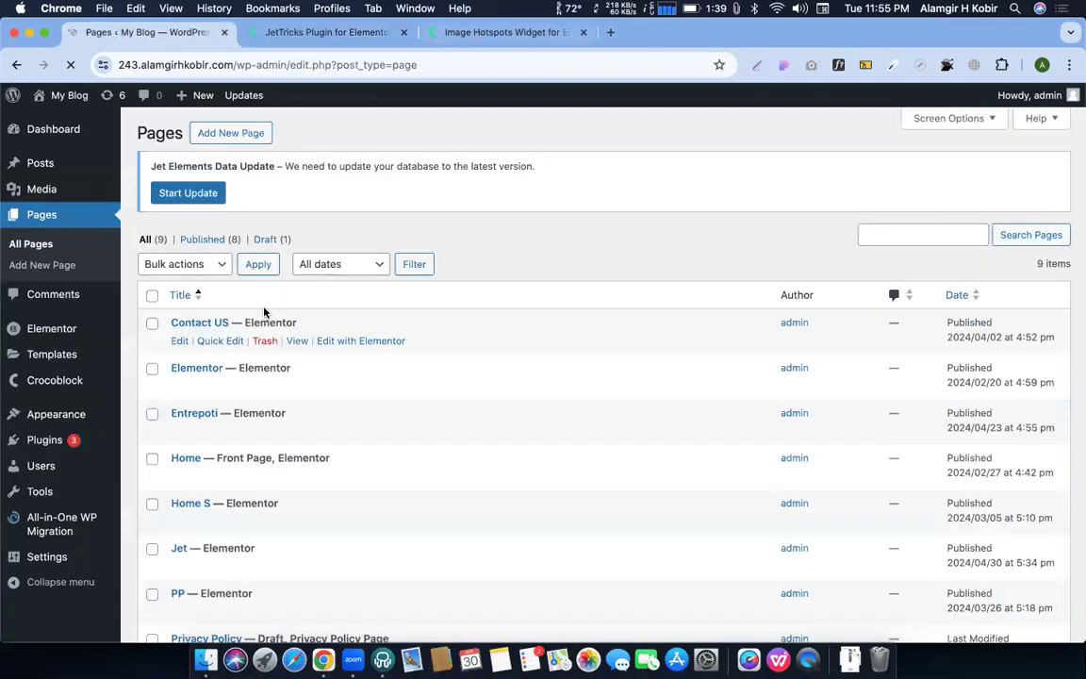
pyautogui.scroll(-4, 236, 275)
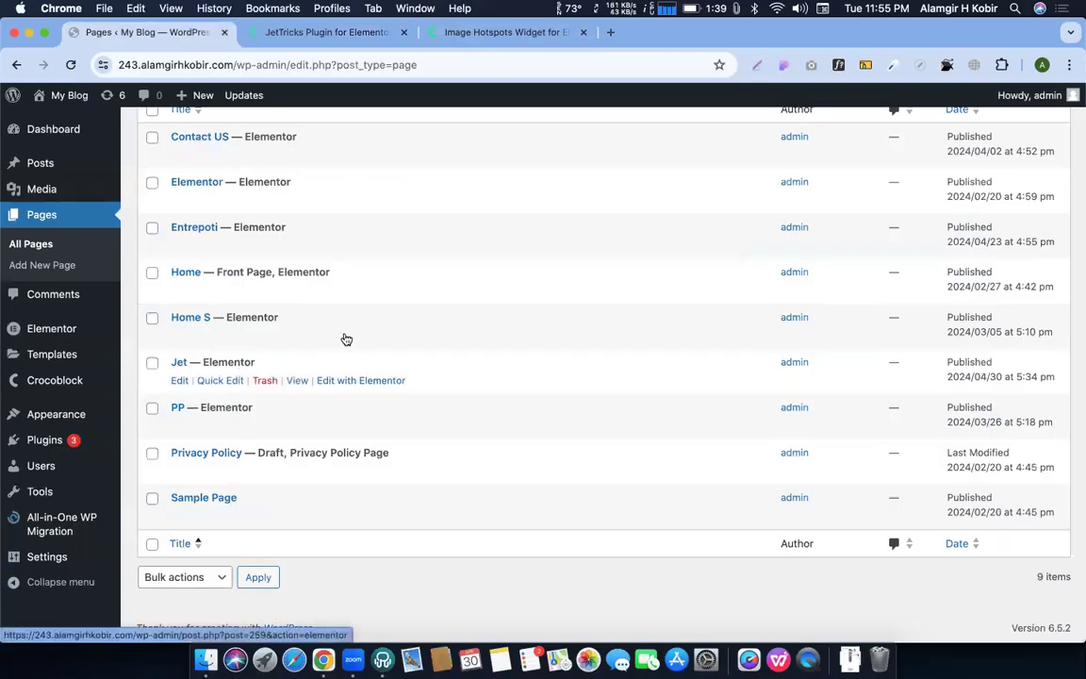
pyautogui.click(357, 381)
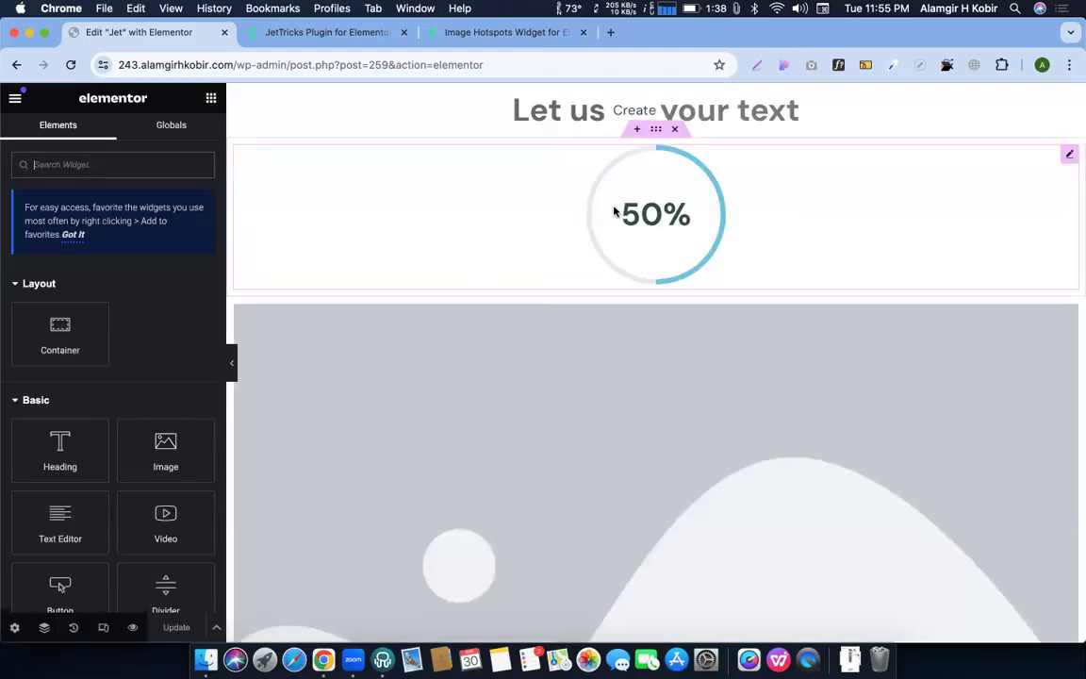
# Drag the JetTricks Image Hotspots widget into the empty section of the Jet page
pyautogui.scroll(-1, 614, 211)
pyautogui.scroll(-5, 617, 245)
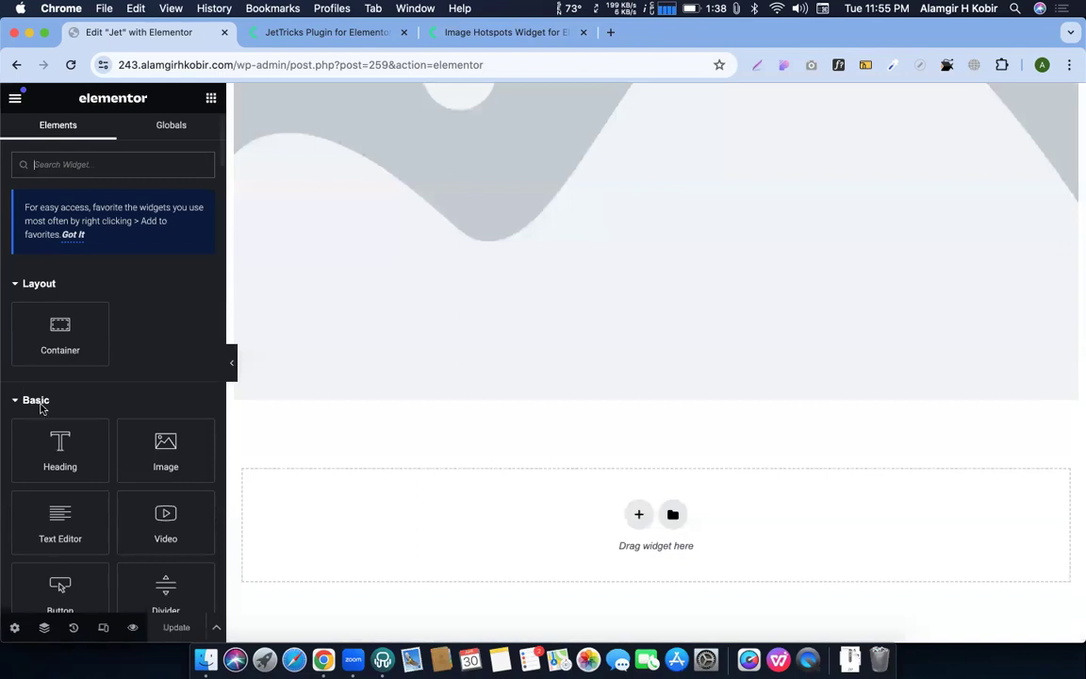
pyautogui.scroll(-20, 41, 408)
pyautogui.scroll(3, 112, 381)
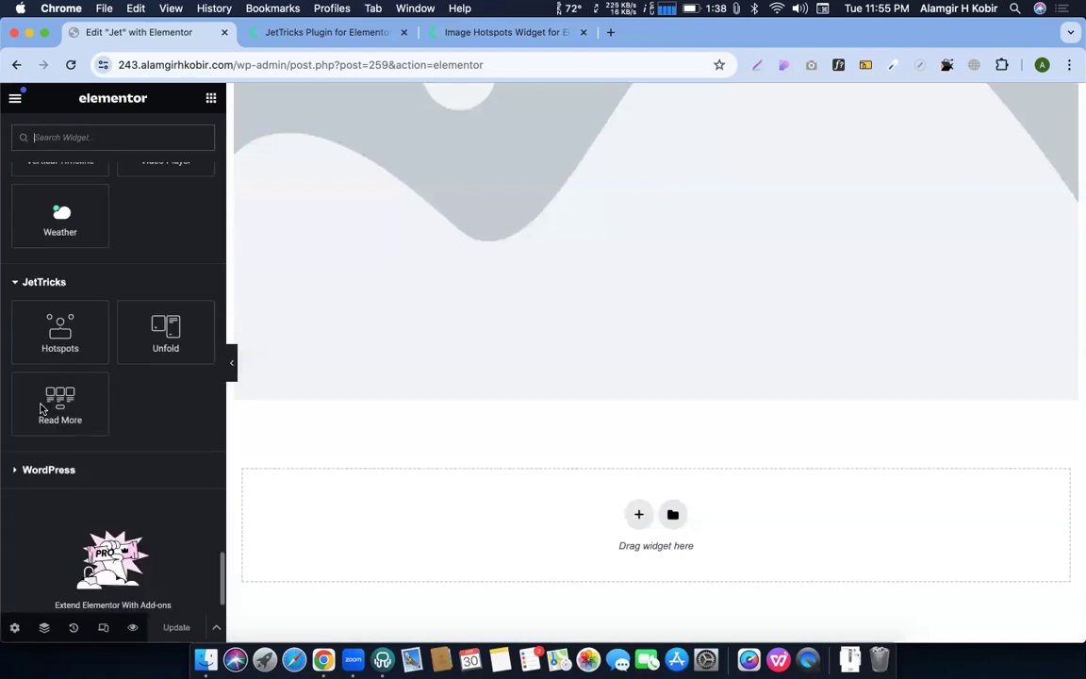
pyautogui.scroll(15, 141, 364)
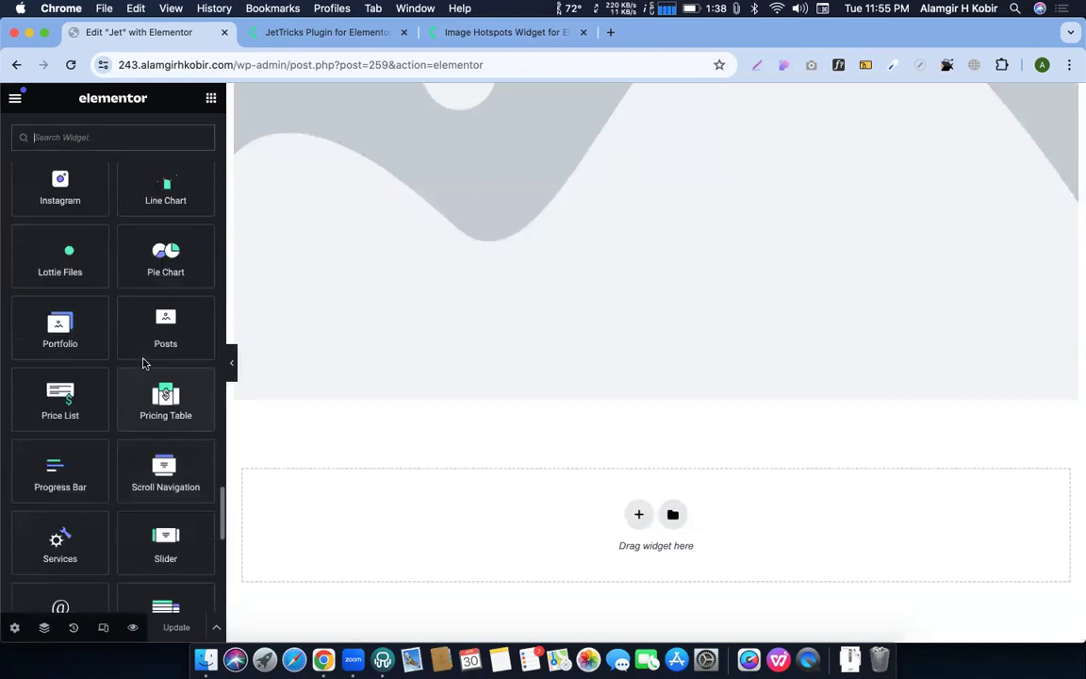
pyautogui.scroll(-15, 144, 364)
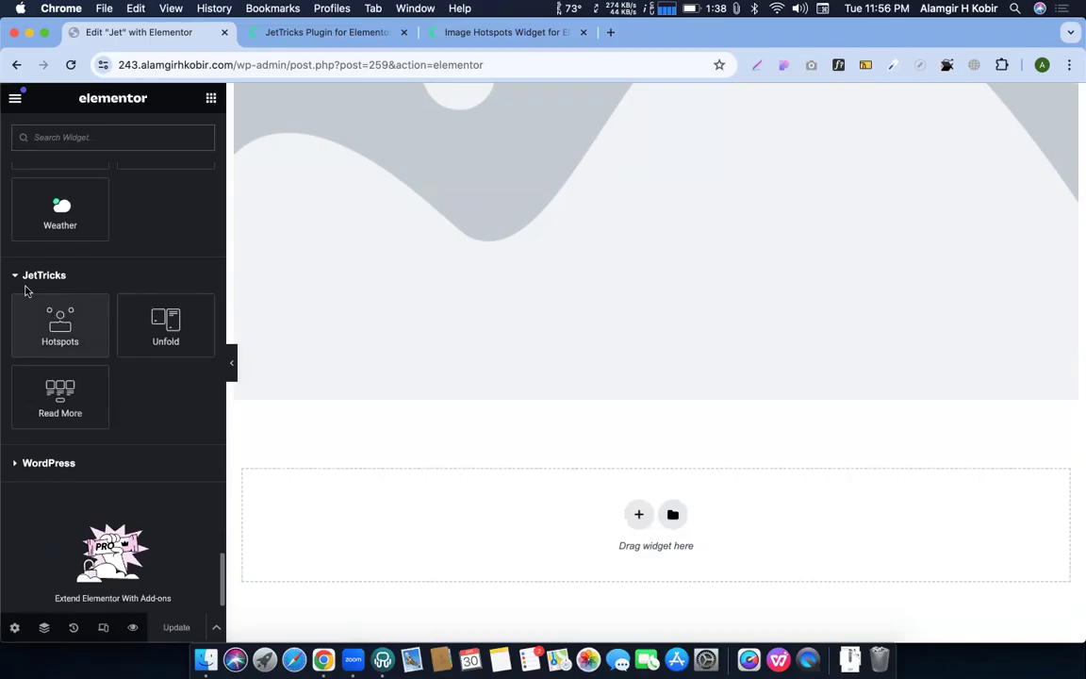
pyautogui.moveTo(37, 300); pyautogui.dragTo(472, 482)
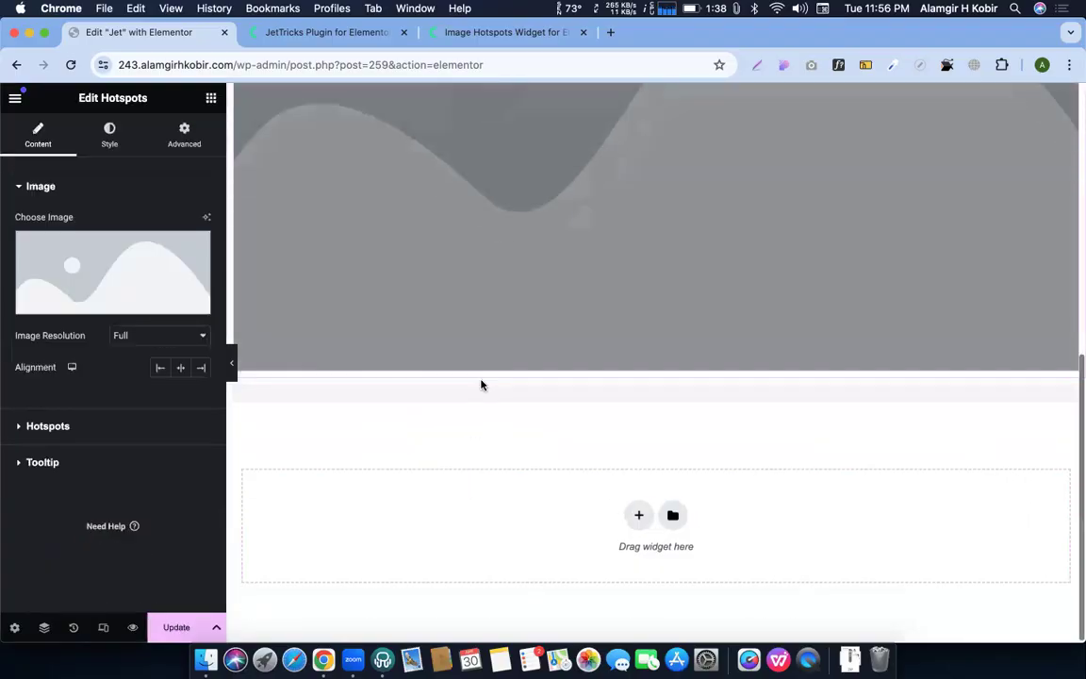
pyautogui.scroll(-5, 481, 384)
pyautogui.scroll(1, 481, 384)
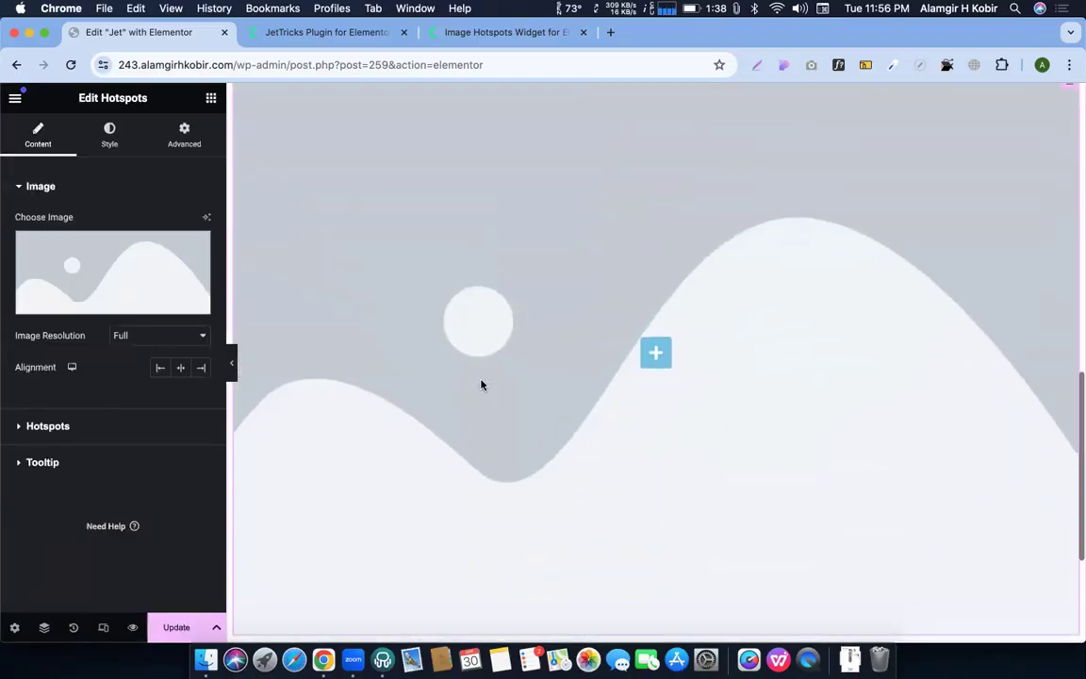
pyautogui.scroll(1, 481, 385)
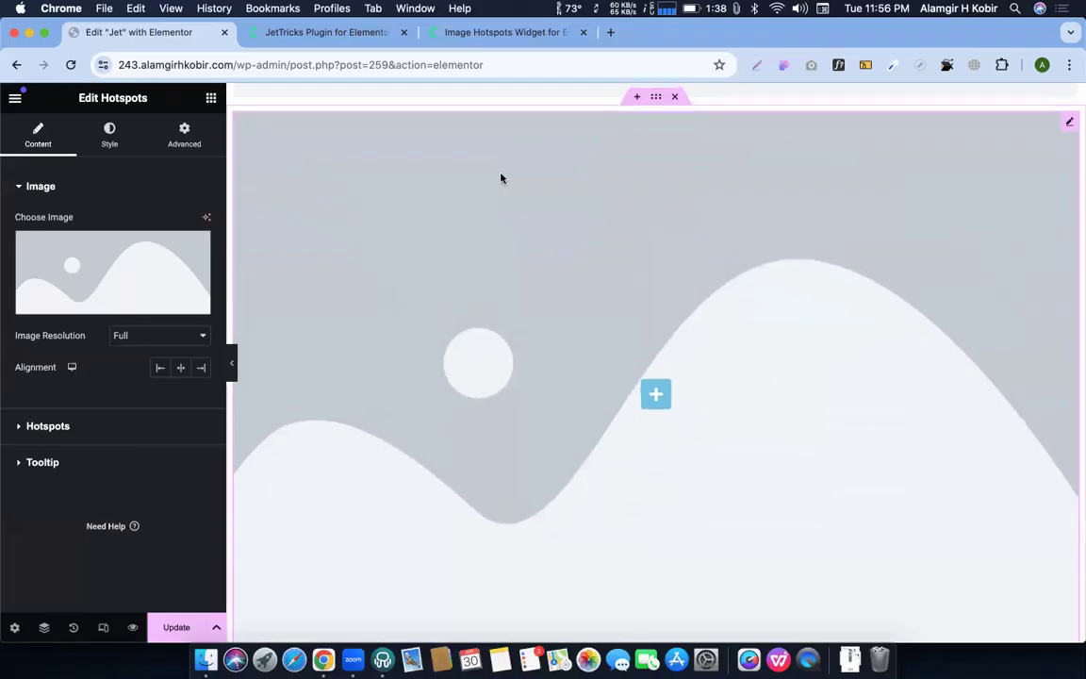
# Save the Cybertruck demo image from the Crocoblock HotSpots Widget page, then return to Elementor
pyautogui.click(484, 37)
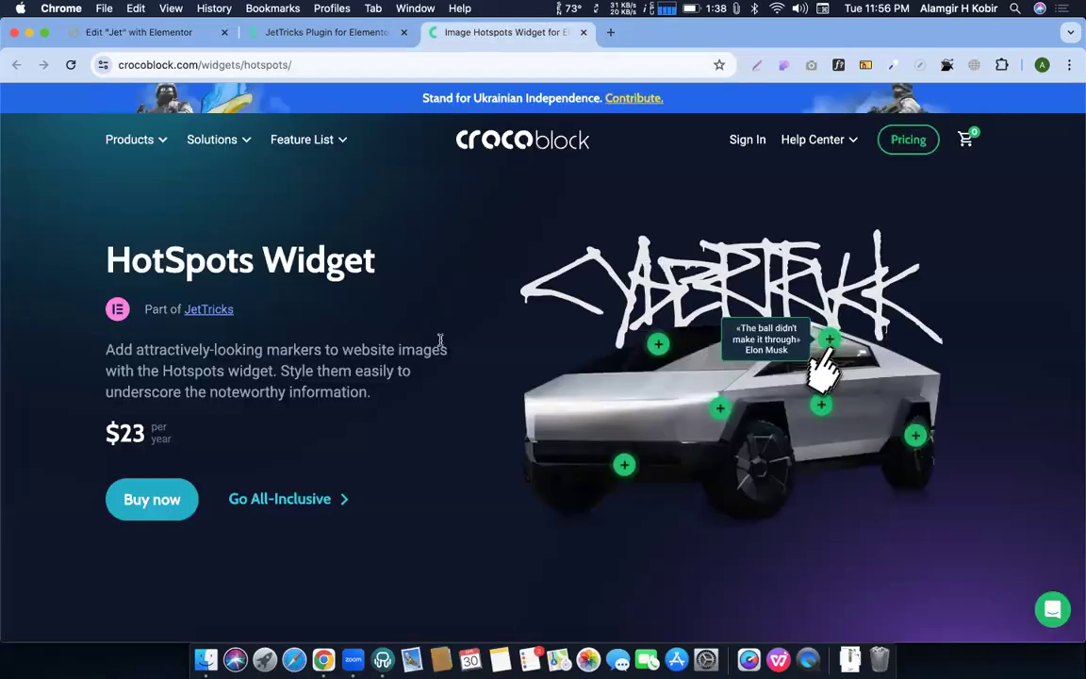
pyautogui.scroll(-1, 438, 339)
pyautogui.scroll(1, 438, 339)
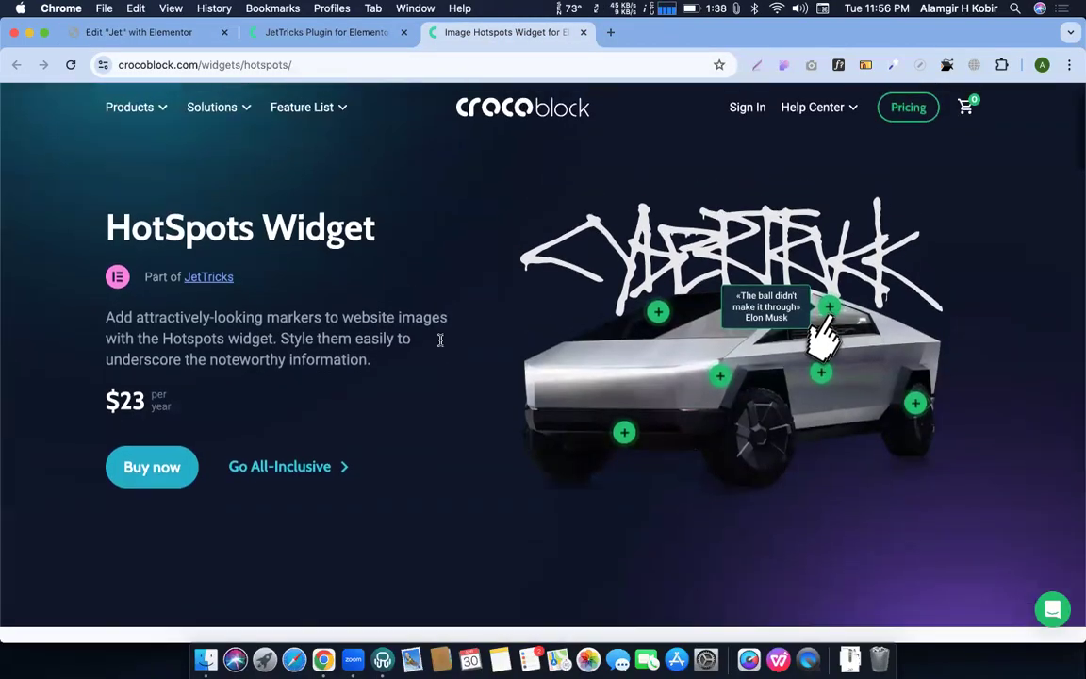
pyautogui.rightClick(660, 365)
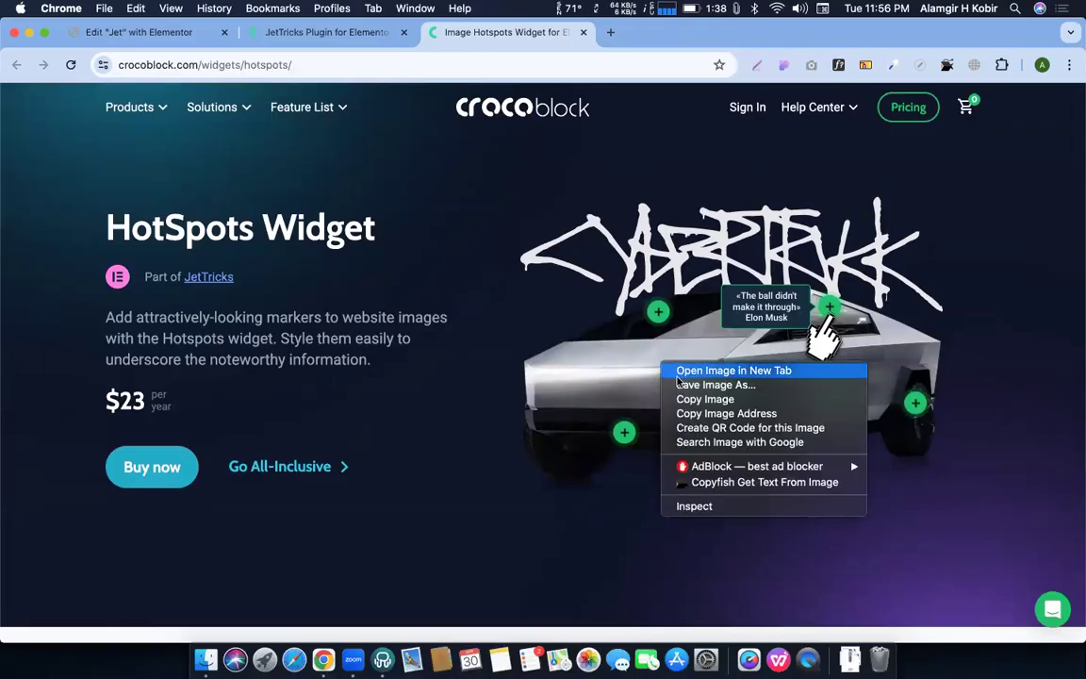
pyautogui.click(698, 384)
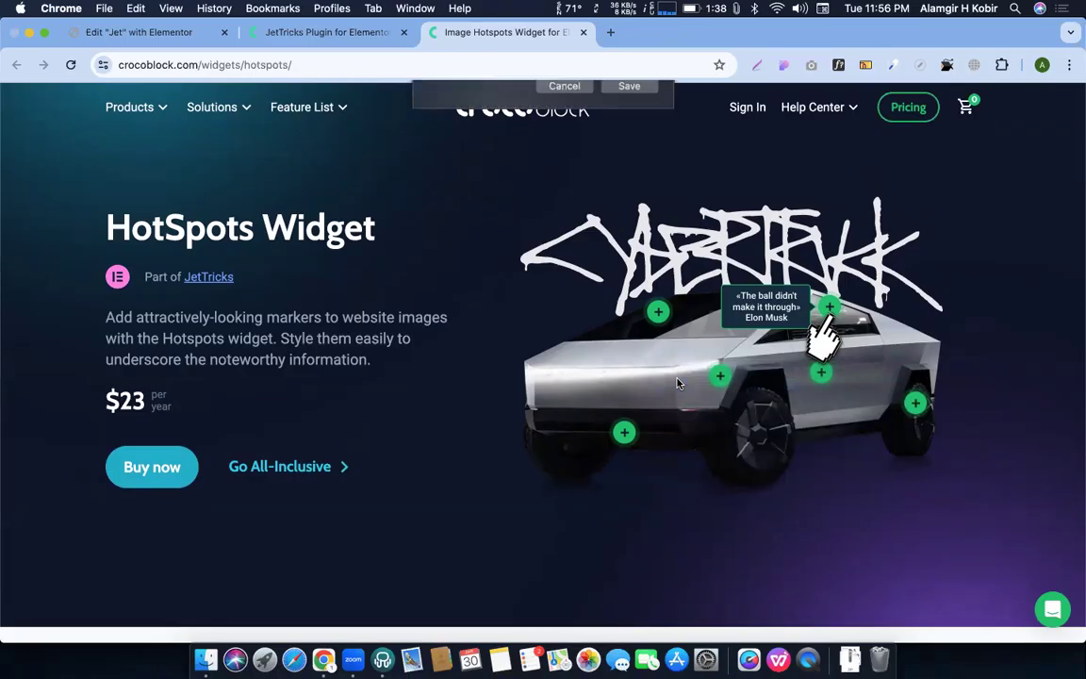
pyautogui.press('Return')
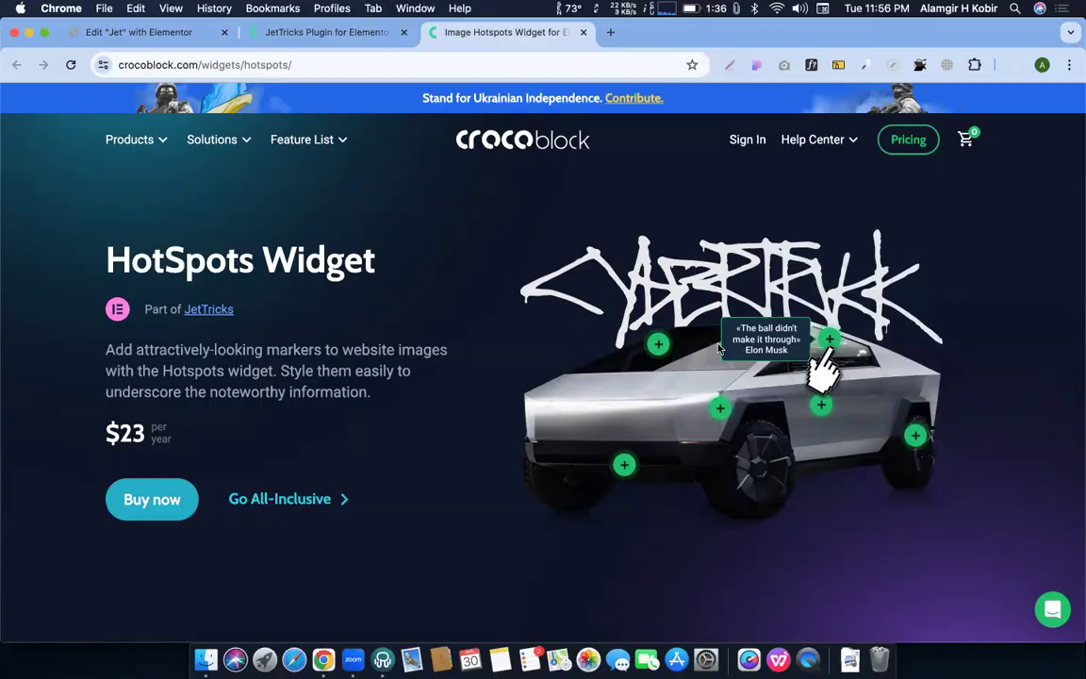
pyautogui.click(137, 32)
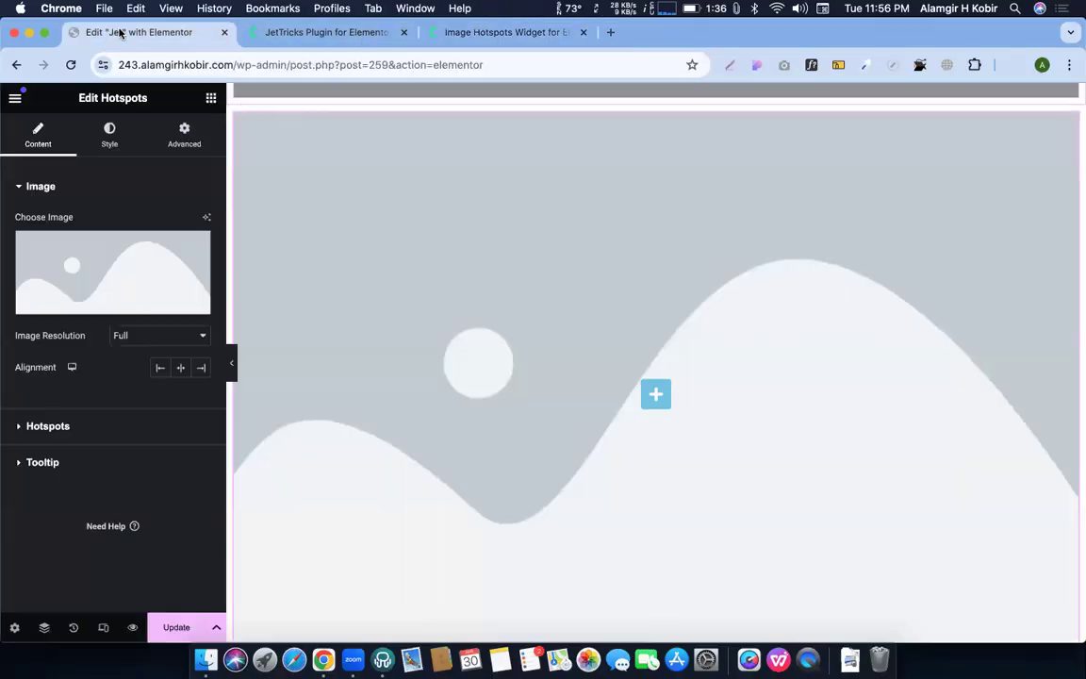
# Upload the downloaded Cybertruck webp and set it as the Hotspots widget image
pyautogui.click(116, 271)
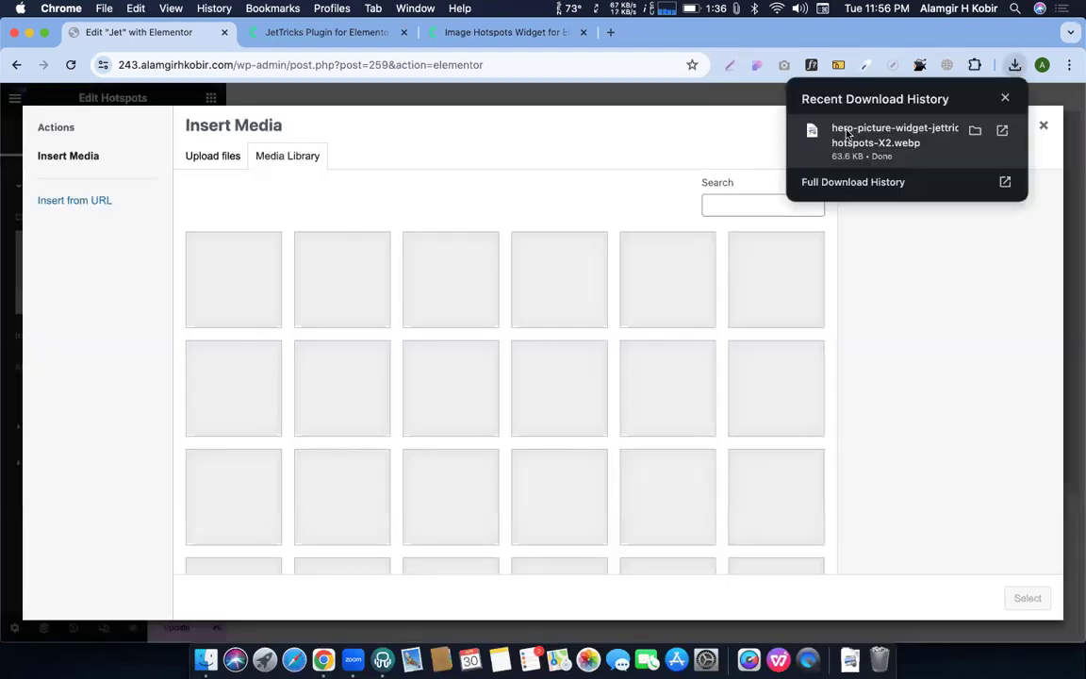
pyautogui.moveTo(570, 359); pyautogui.dragTo(443, 204)
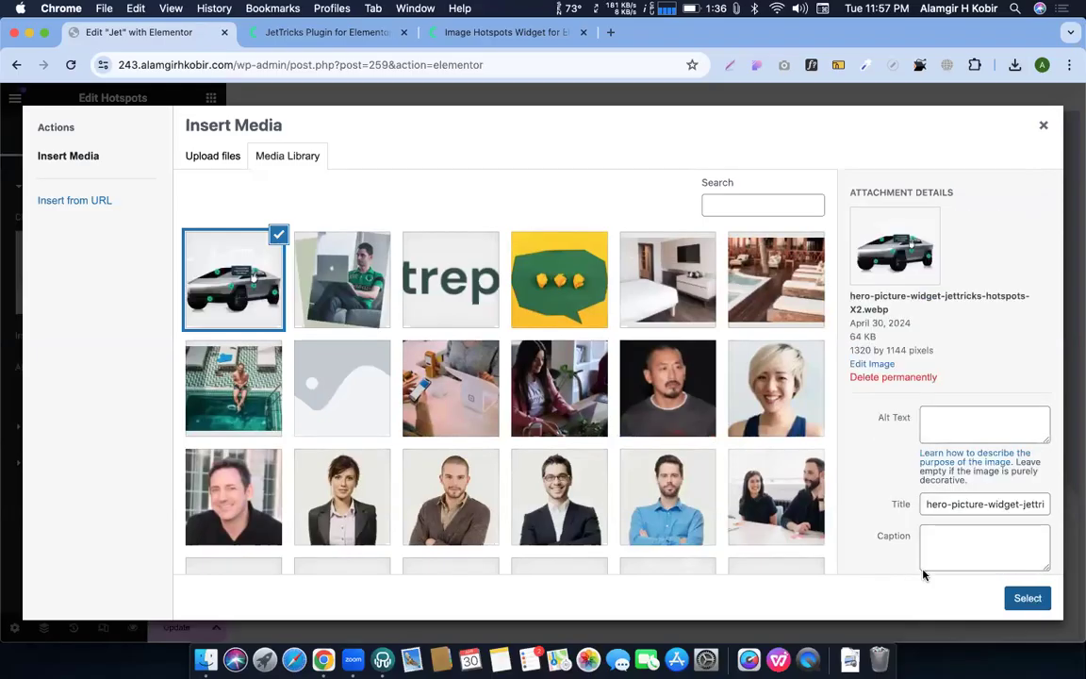
pyautogui.press('Escape')
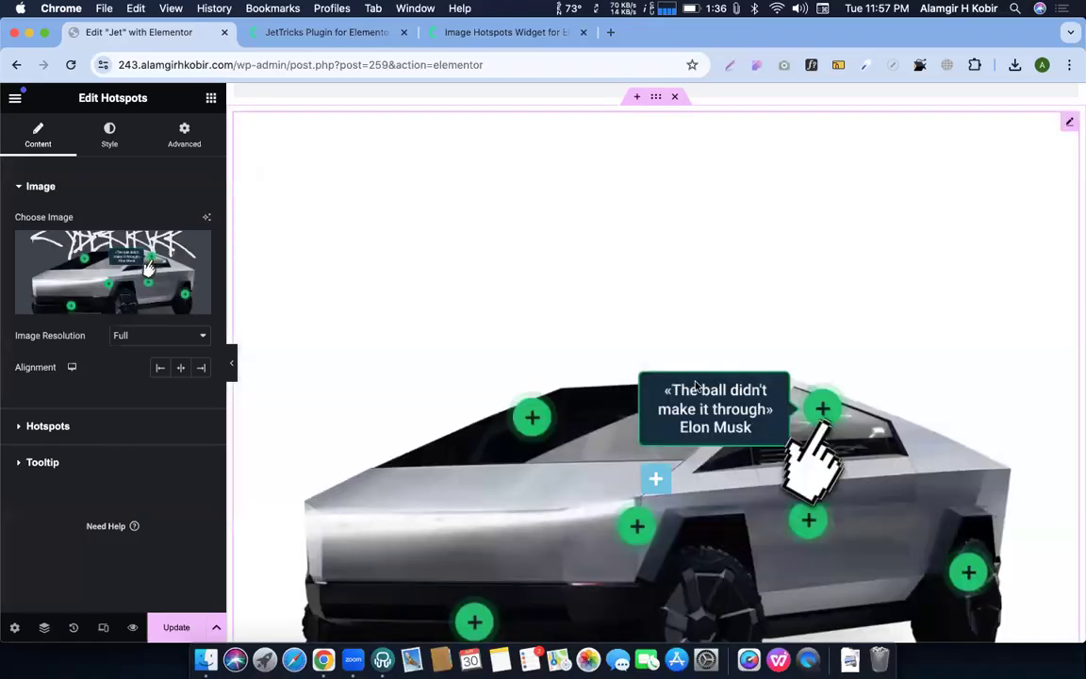
pyautogui.scroll(-3, 660, 396)
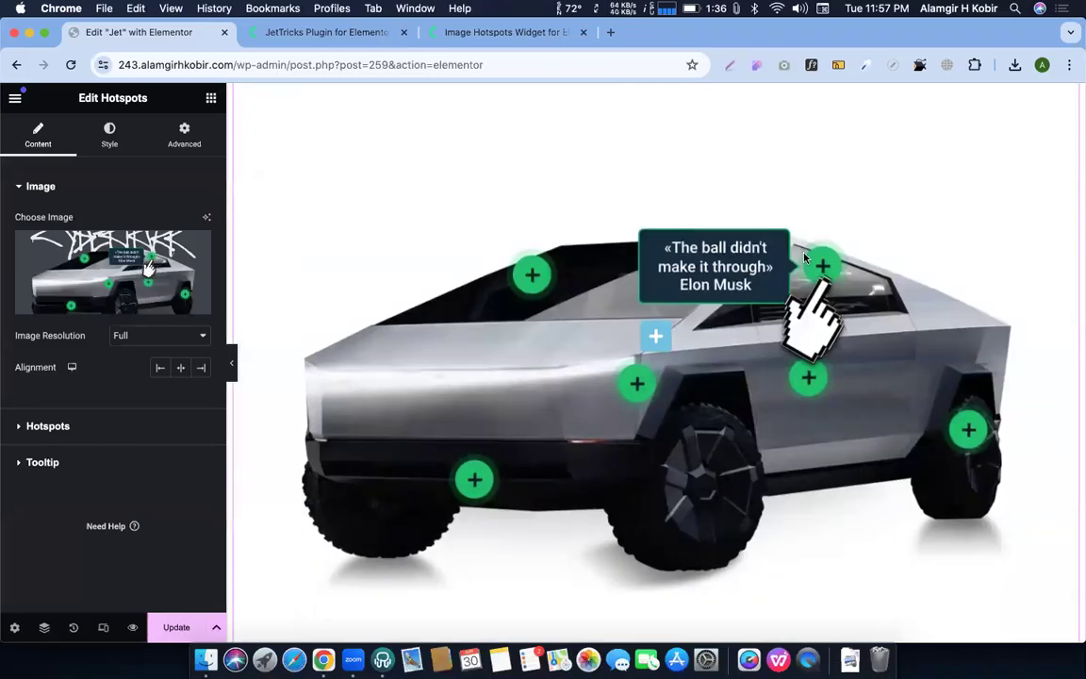
pyautogui.scroll(1, 604, 236)
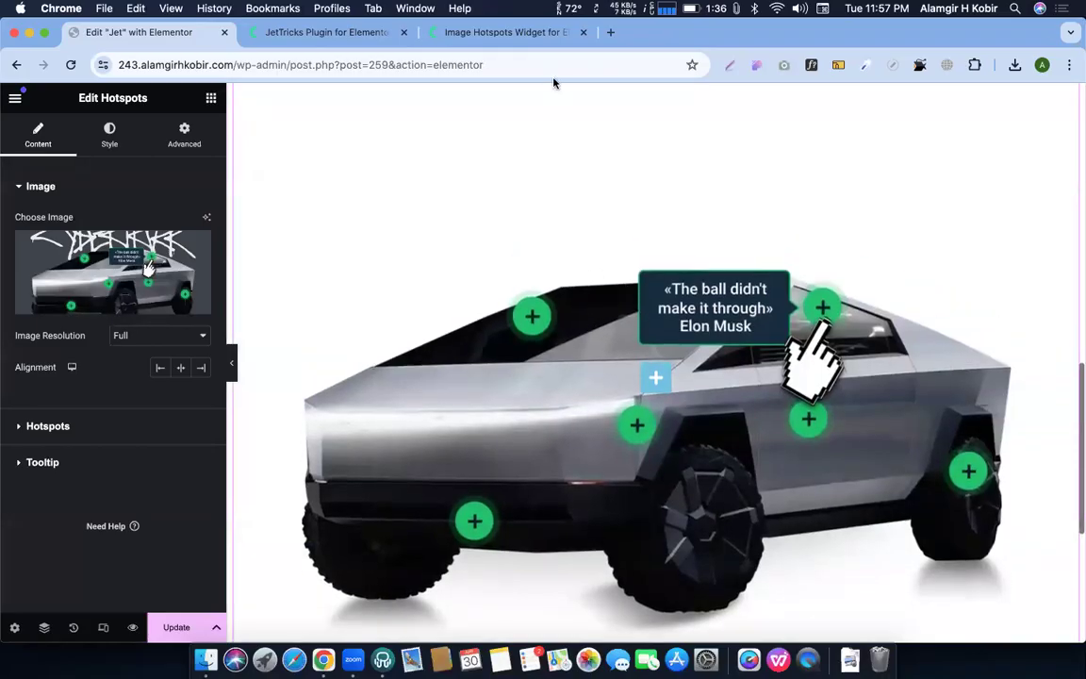
pyautogui.click(492, 35)
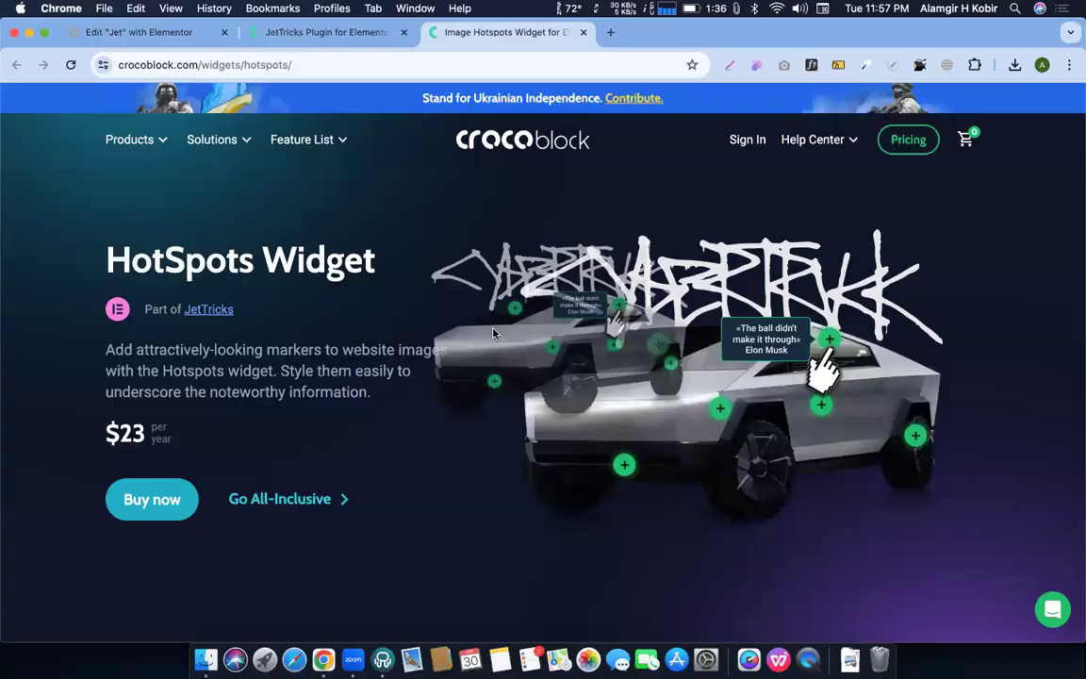
# Search Google for 'car image' in a new tab and preview the blue BMW Pexels photo
pyautogui.scroll(-15, 559, 376)
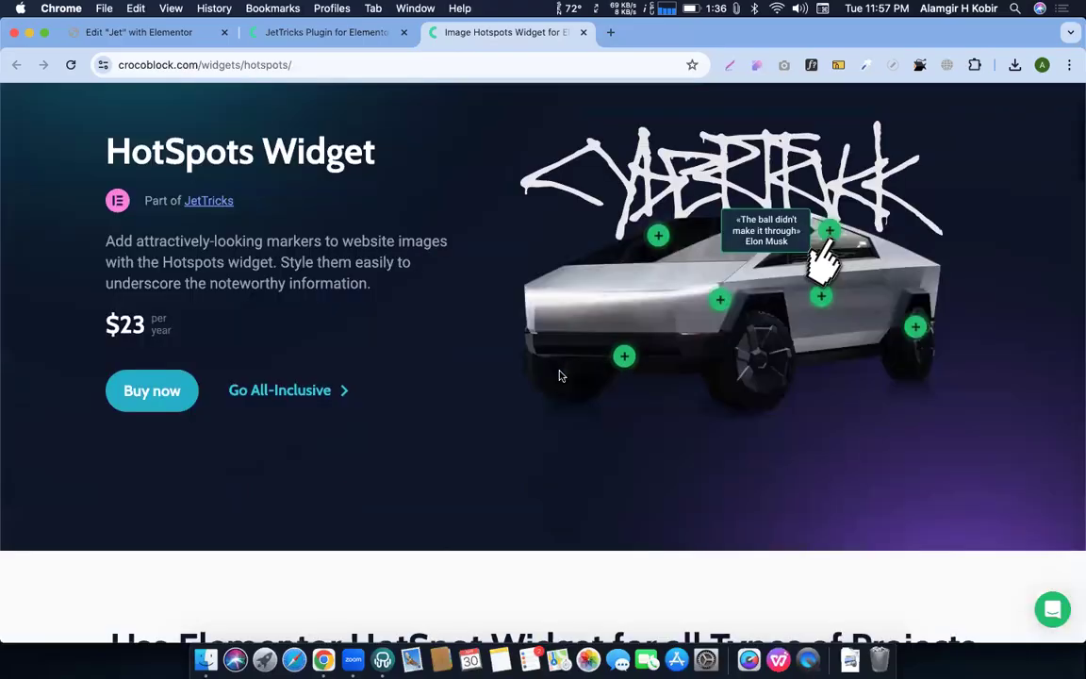
pyautogui.scroll(-5, 559, 375)
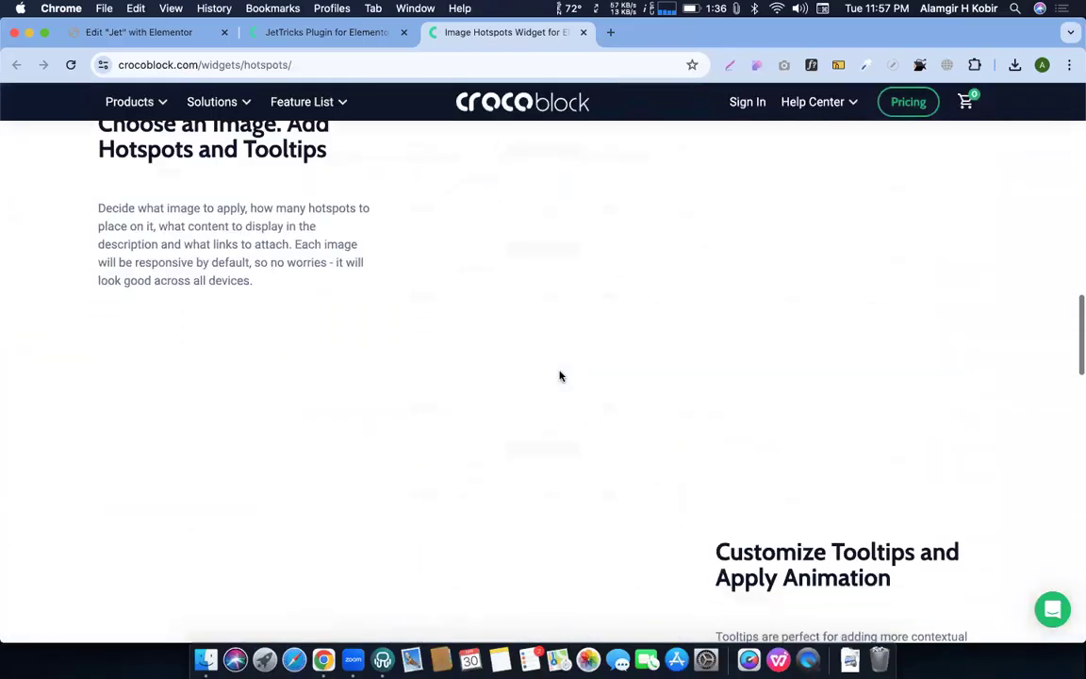
pyautogui.click(609, 38)
pyautogui.write('car image')
pyautogui.press('Return')
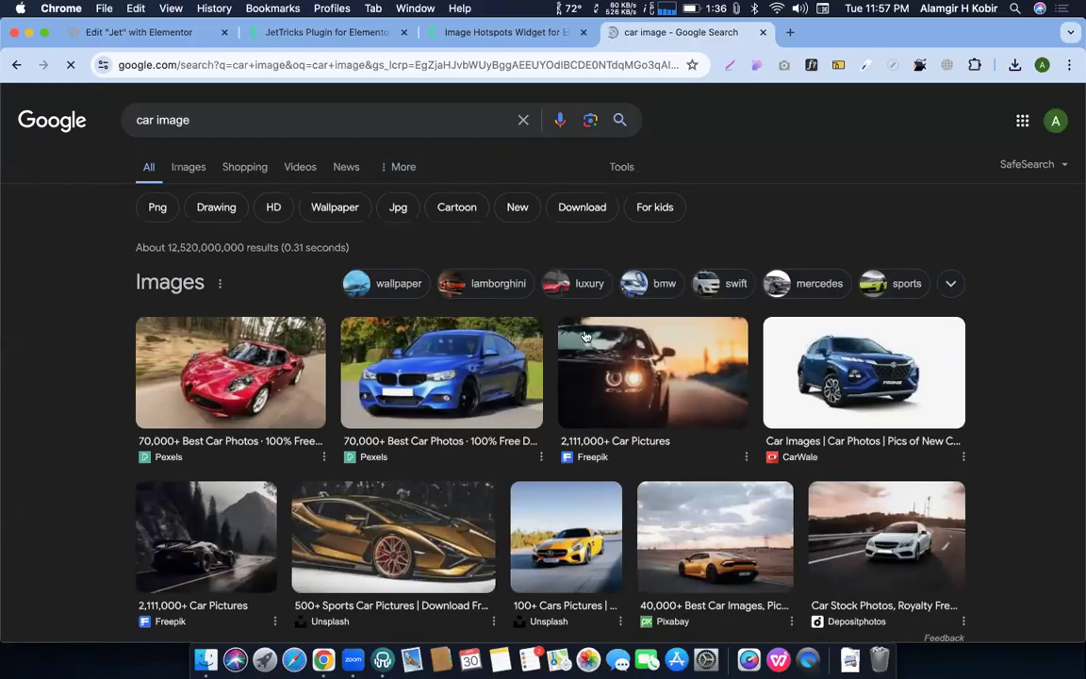
pyautogui.click(436, 367)
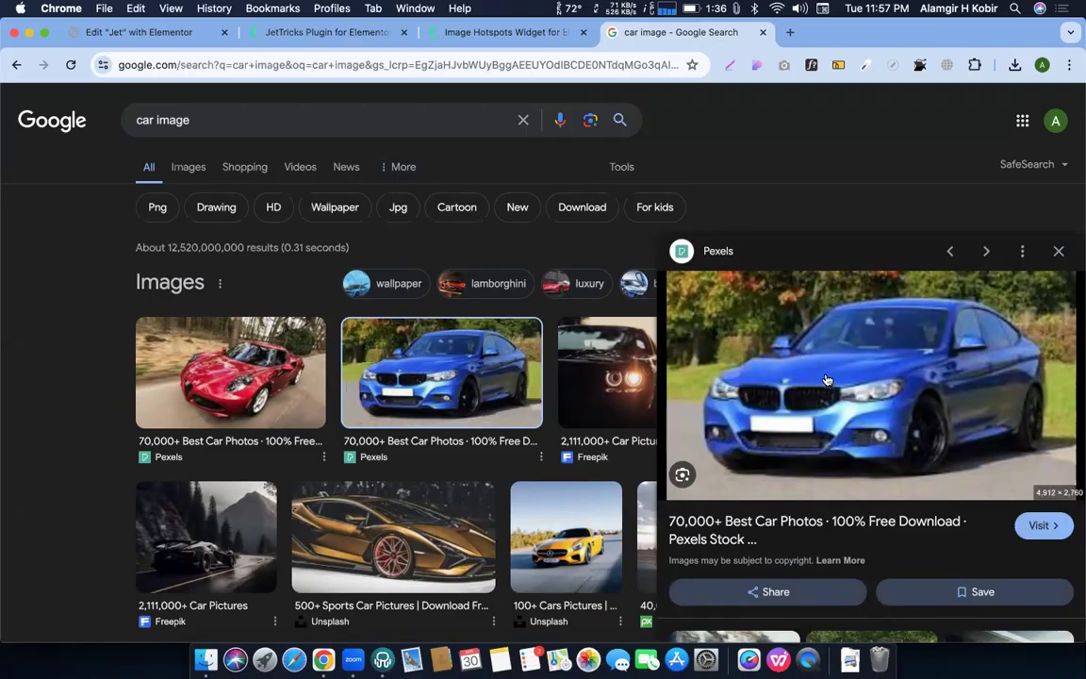
# Save the blue BMW photo (pexels-mikebirdy-170811.jpeg) to Downloads
pyautogui.scroll(-1, 869, 345)
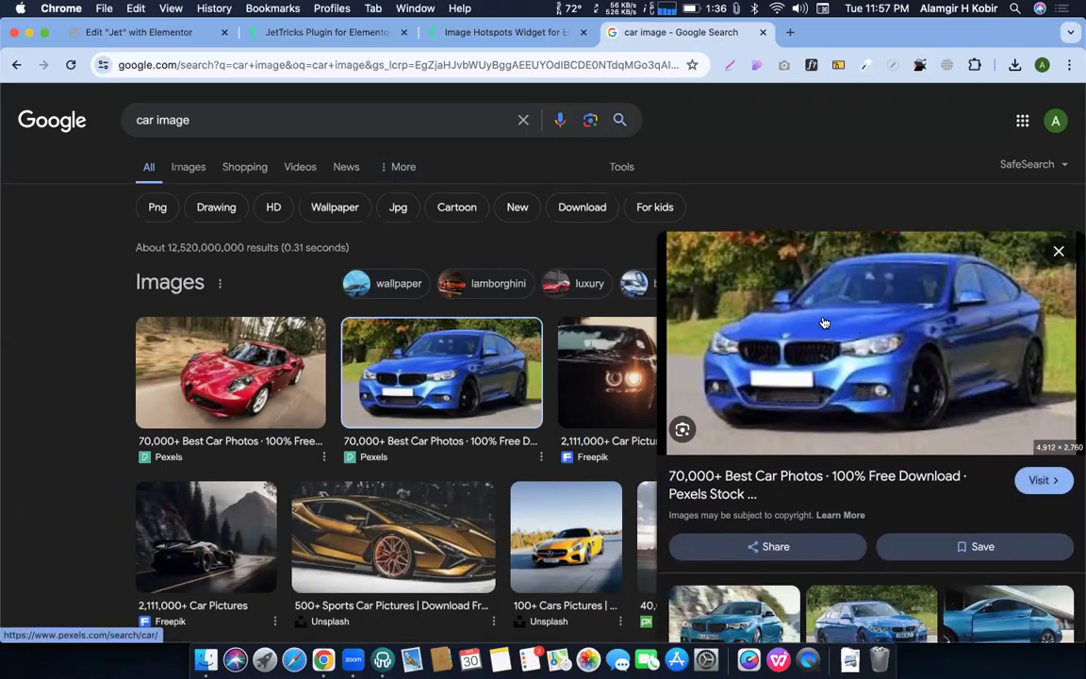
pyautogui.scroll(-1, 823, 322)
pyautogui.scroll(2, 823, 323)
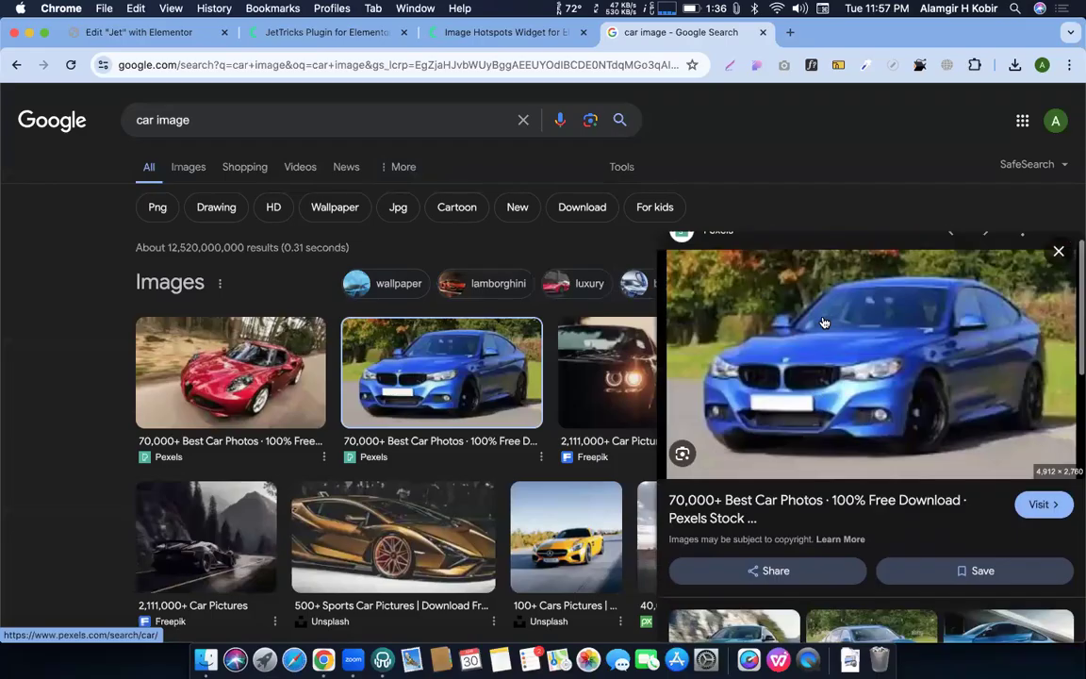
pyautogui.rightClick(820, 300)
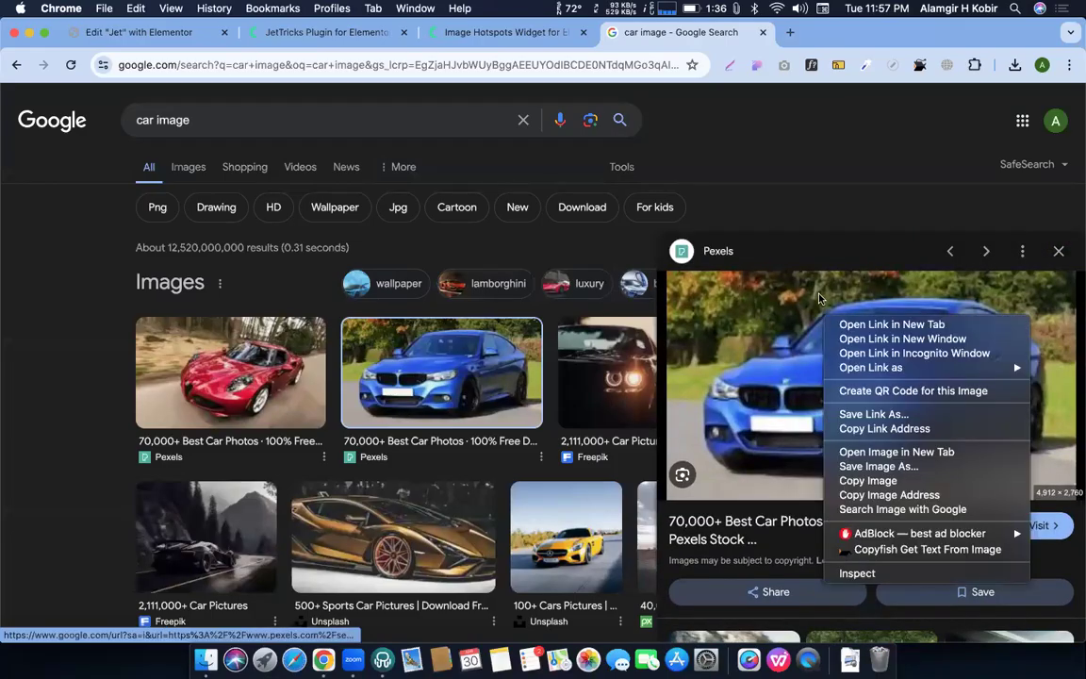
pyautogui.click(806, 202)
pyautogui.scroll(-1, 943, 433)
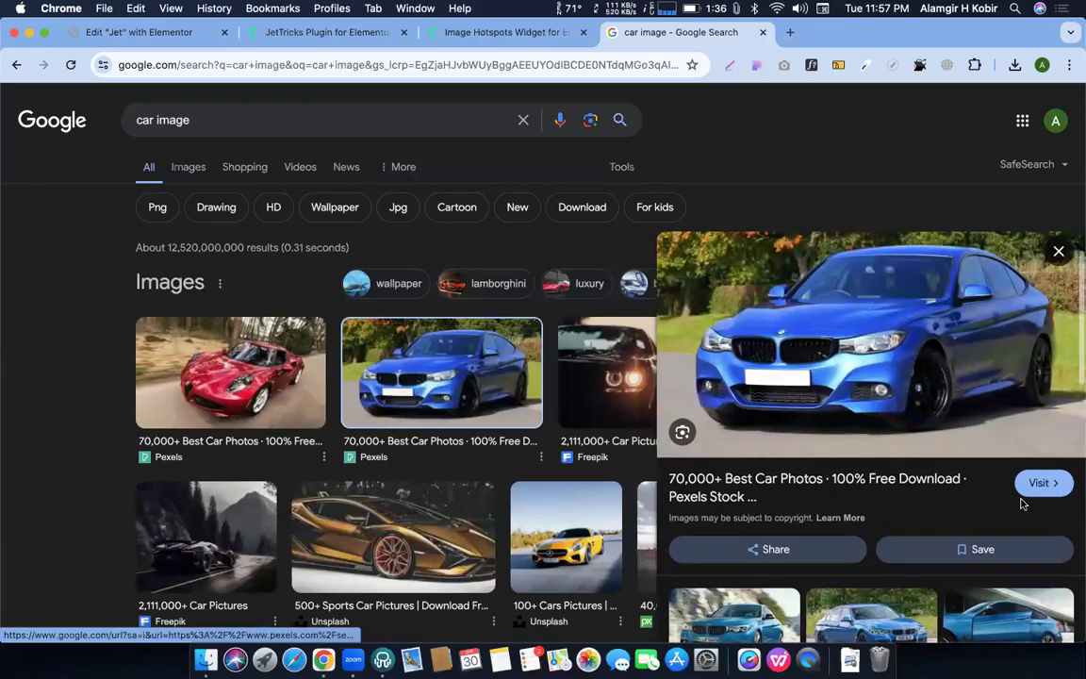
pyautogui.click(1040, 483)
pyautogui.press('super+w')
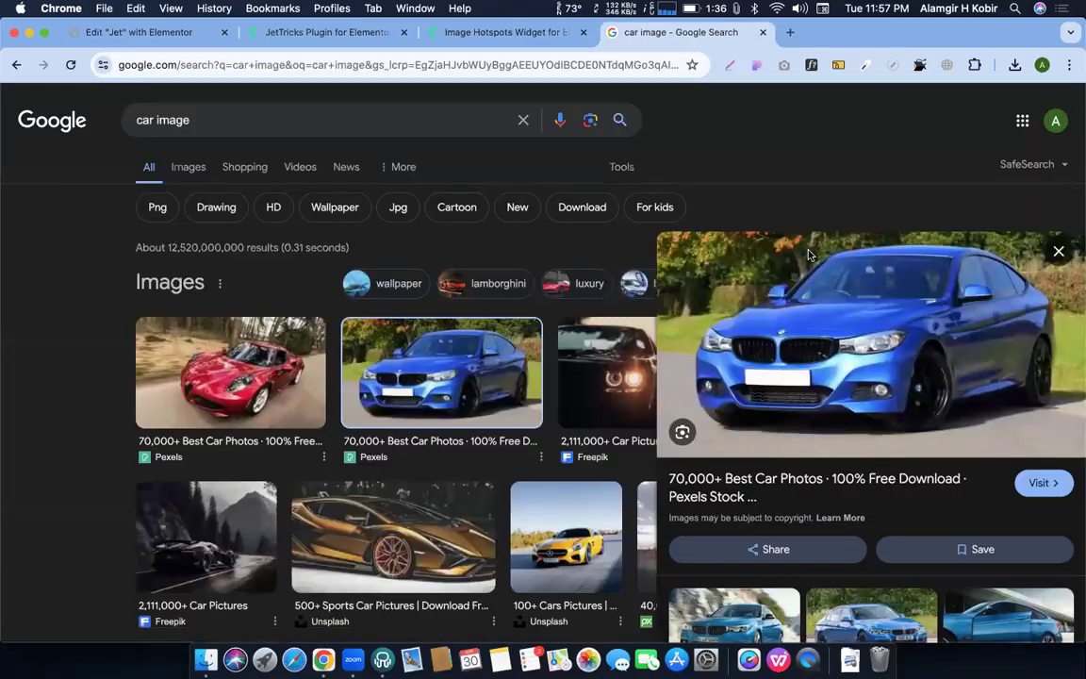
pyautogui.rightClick(823, 322)
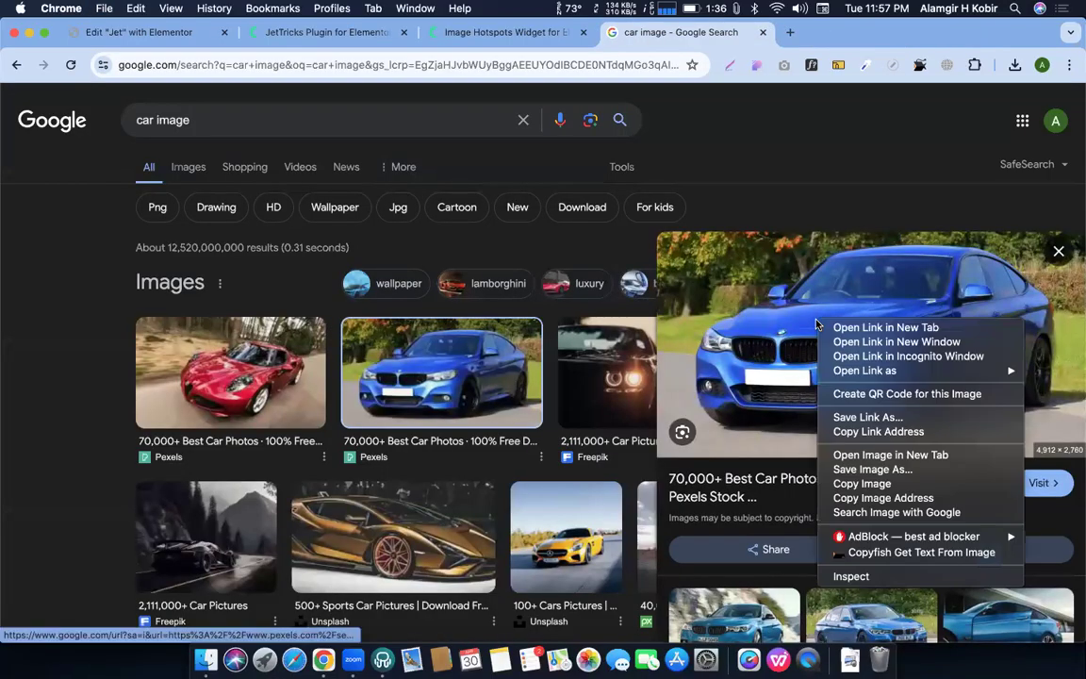
pyautogui.click(871, 469)
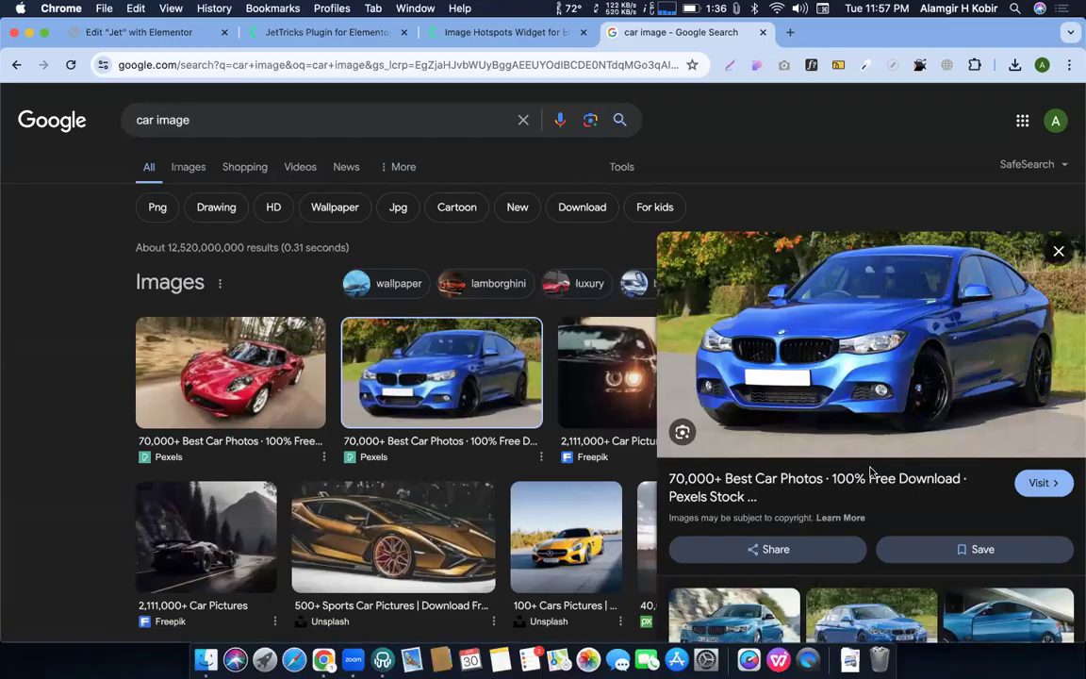
pyautogui.press('Return')
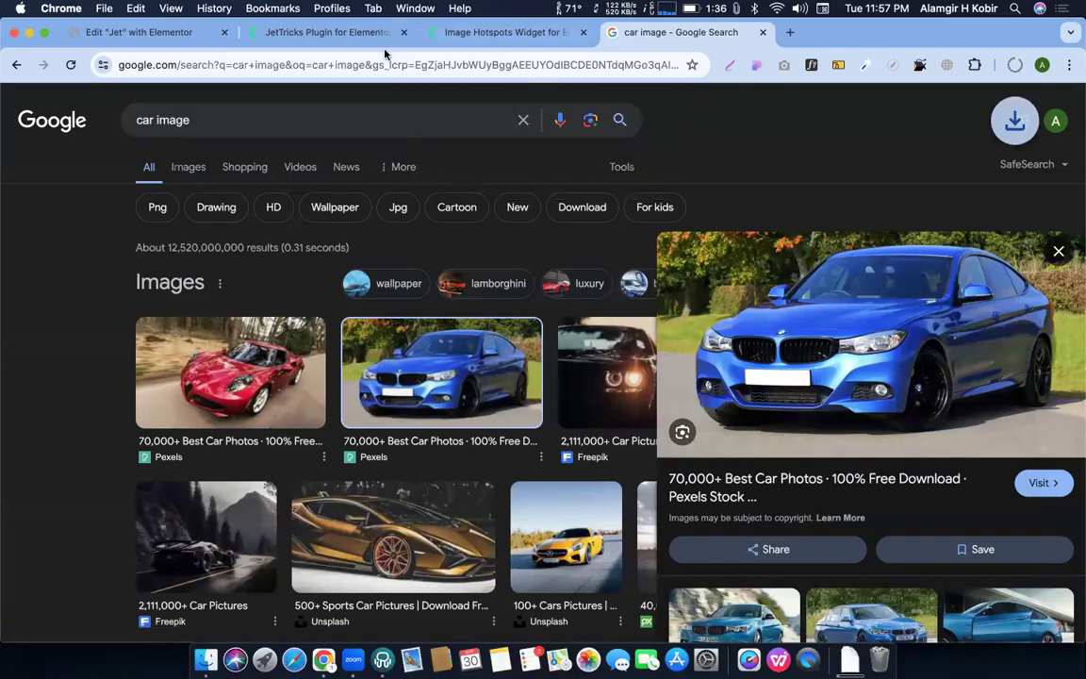
# Go to the remove.bg website
pyautogui.click(373, 65)
pyautogui.write('ew')
pyautogui.press('BackSpace')
pyautogui.press('BackSpace')
pyautogui.write('remove.bg')
pyautogui.press('Return')
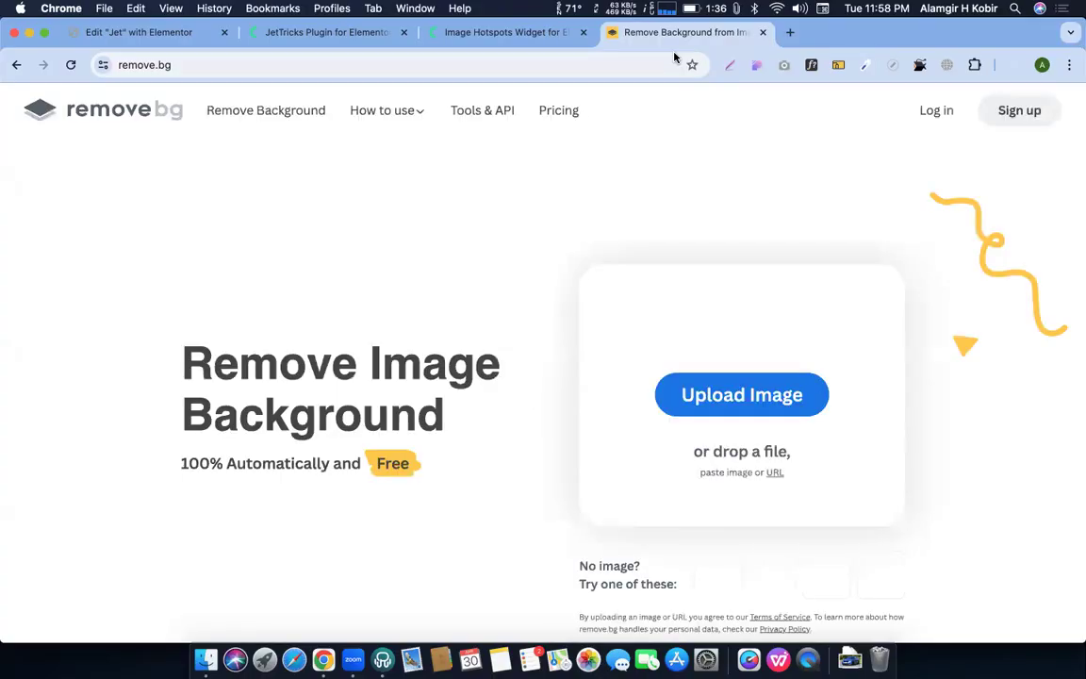
# Drop the Pexels car photo onto remove.bg, then start a new tab with 'cutoutpro image'
pyautogui.click(1008, 64)
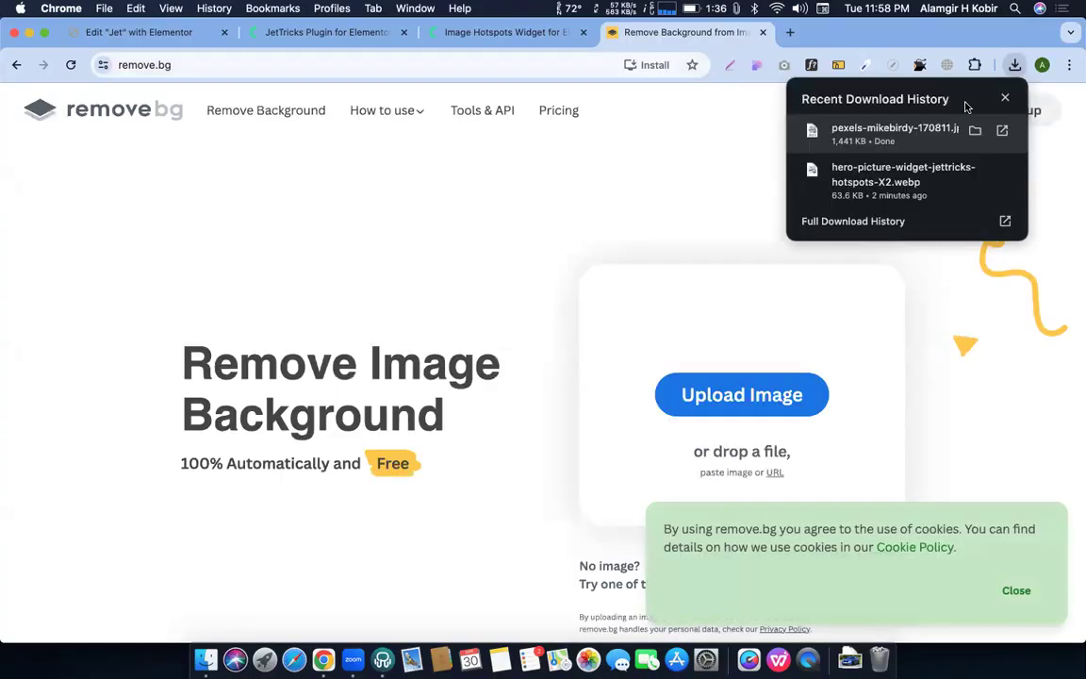
pyautogui.moveTo(861, 141); pyautogui.dragTo(659, 223)
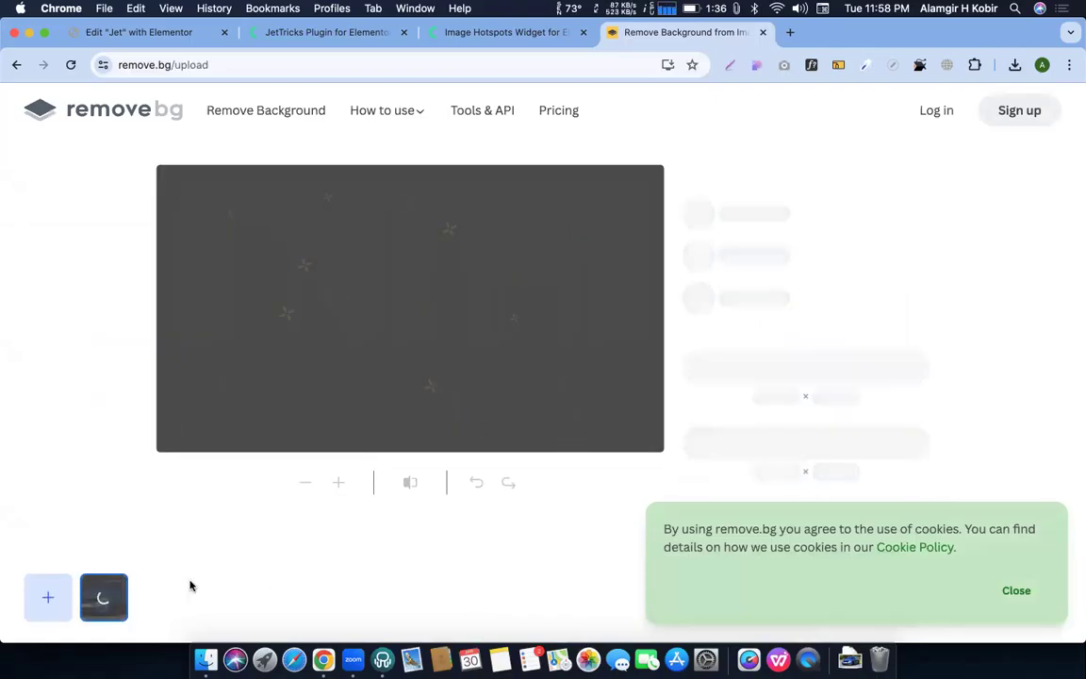
pyautogui.click(790, 34)
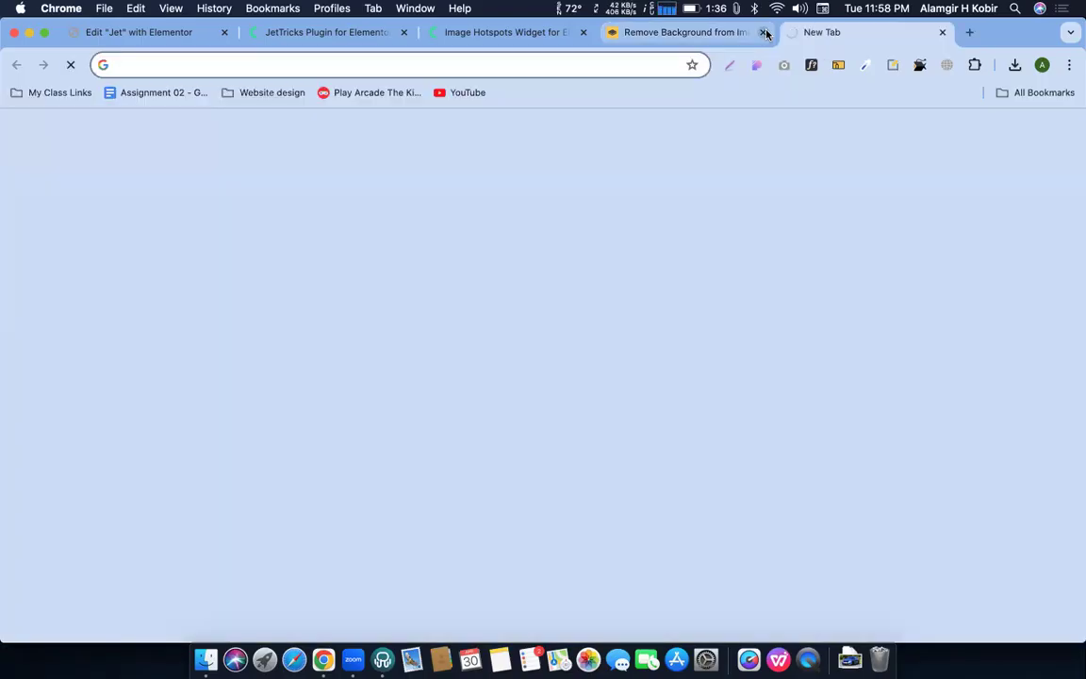
pyautogui.write('cutout')
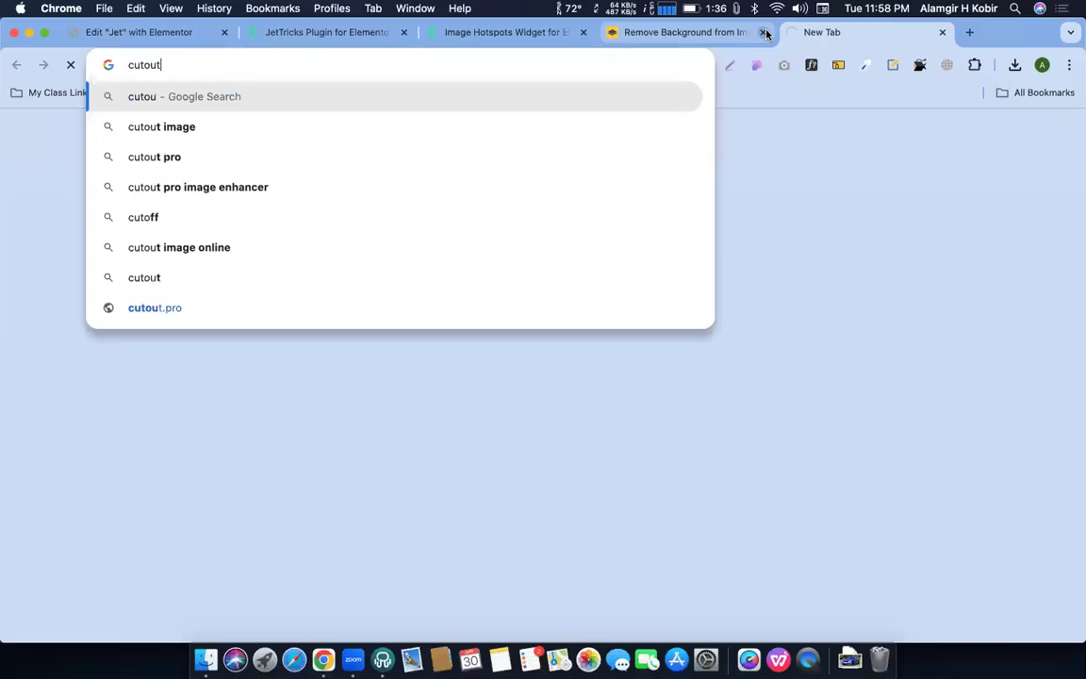
pyautogui.write('pro image')
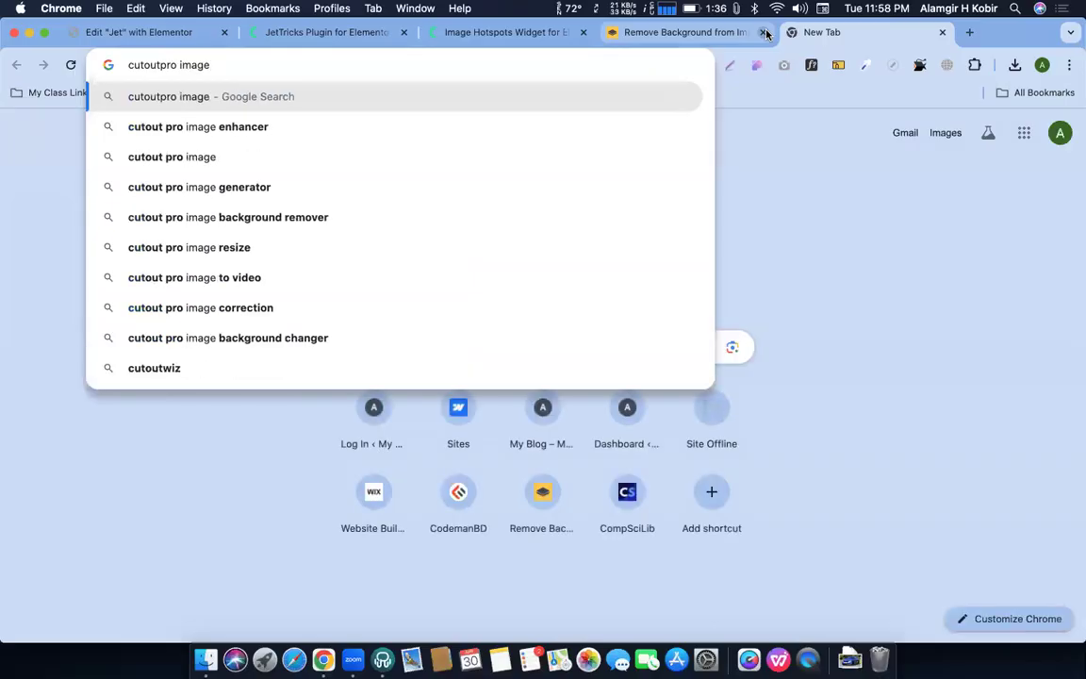
# Search 'cutout pro image enhancer' and open cutout.pro's AI Image Enhancer page
pyautogui.press('Down')
pyautogui.press('Return')
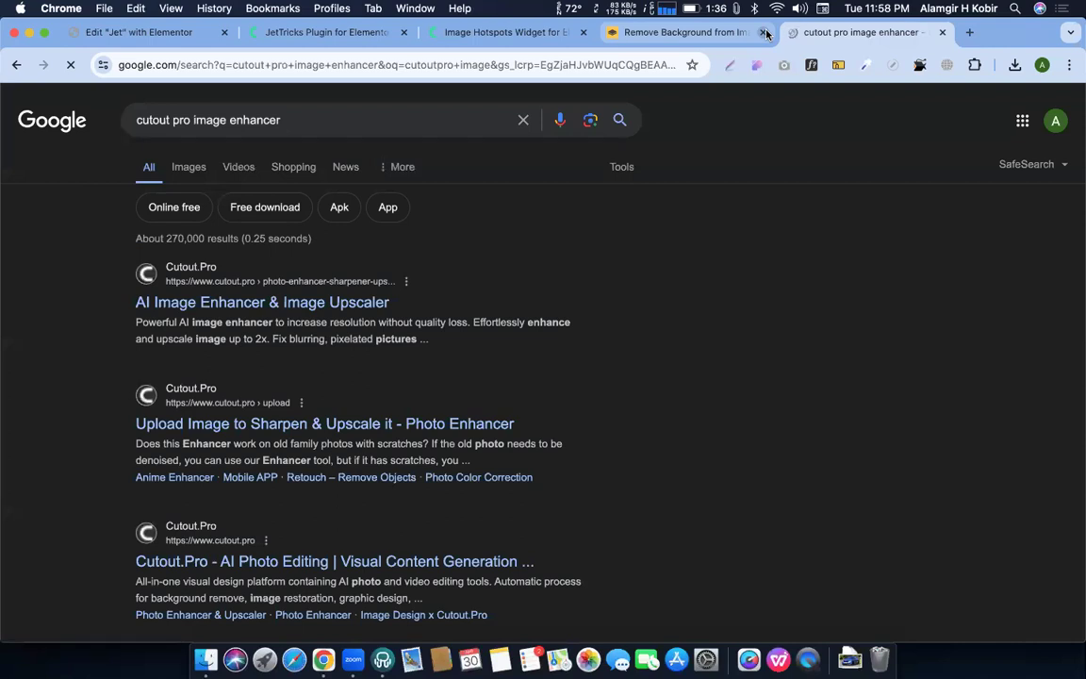
pyautogui.click(269, 302)
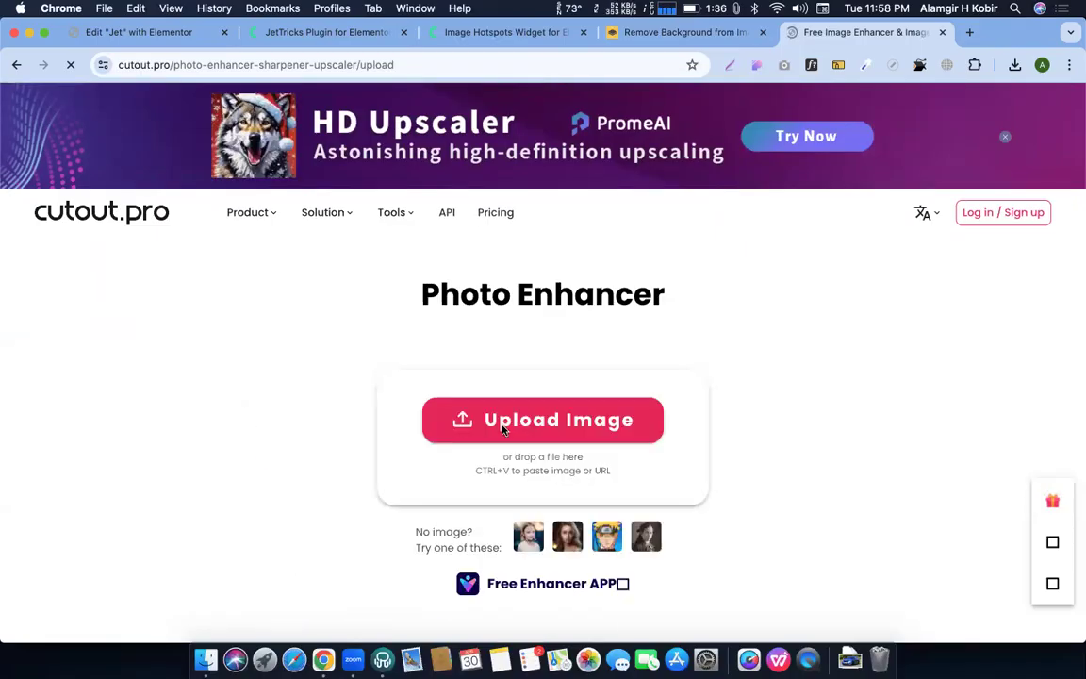
# Upload the taekwondo kick JPEG from Downloads to cutout.pro's Photo Enhancer
pyautogui.click(510, 425)
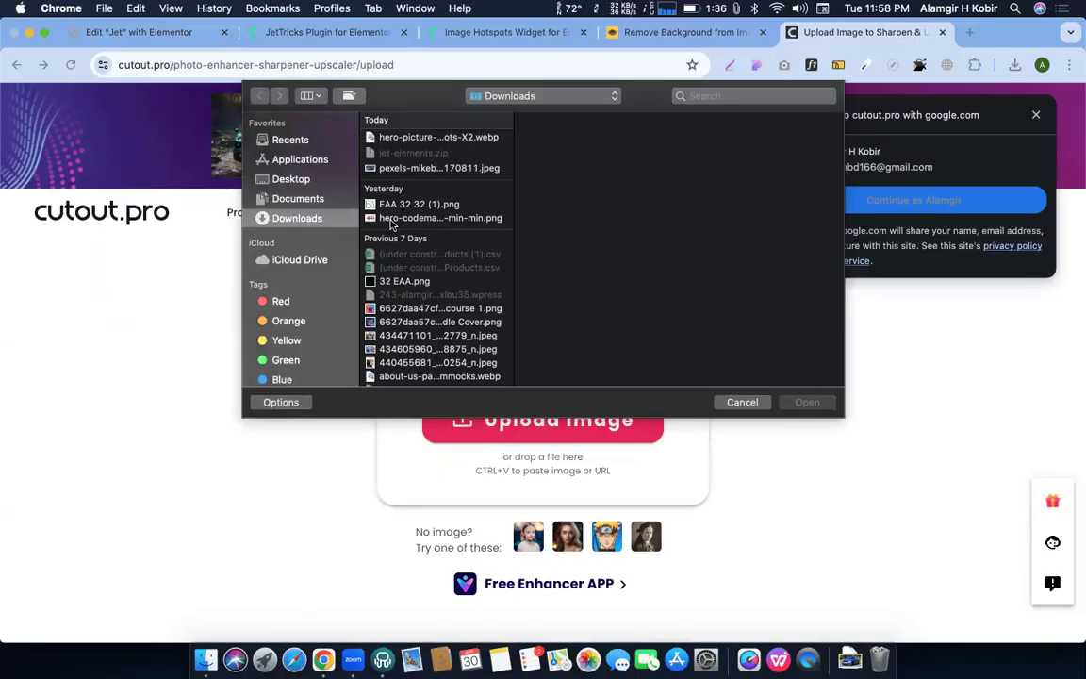
pyautogui.click(399, 286)
pyautogui.click(400, 322)
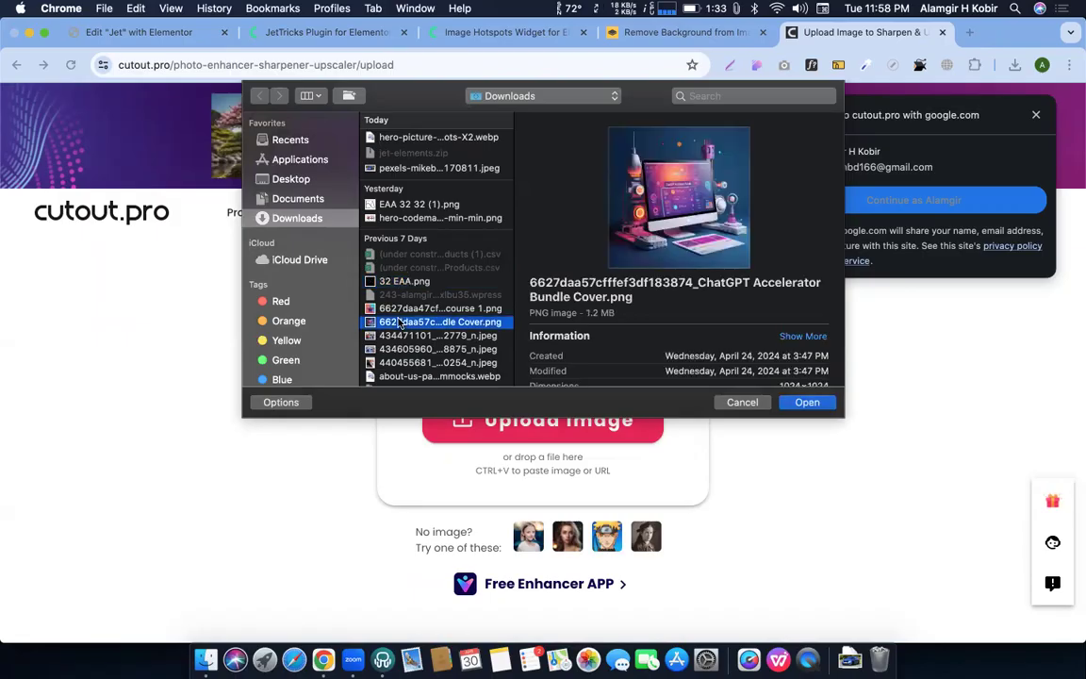
pyautogui.scroll(-3, 400, 322)
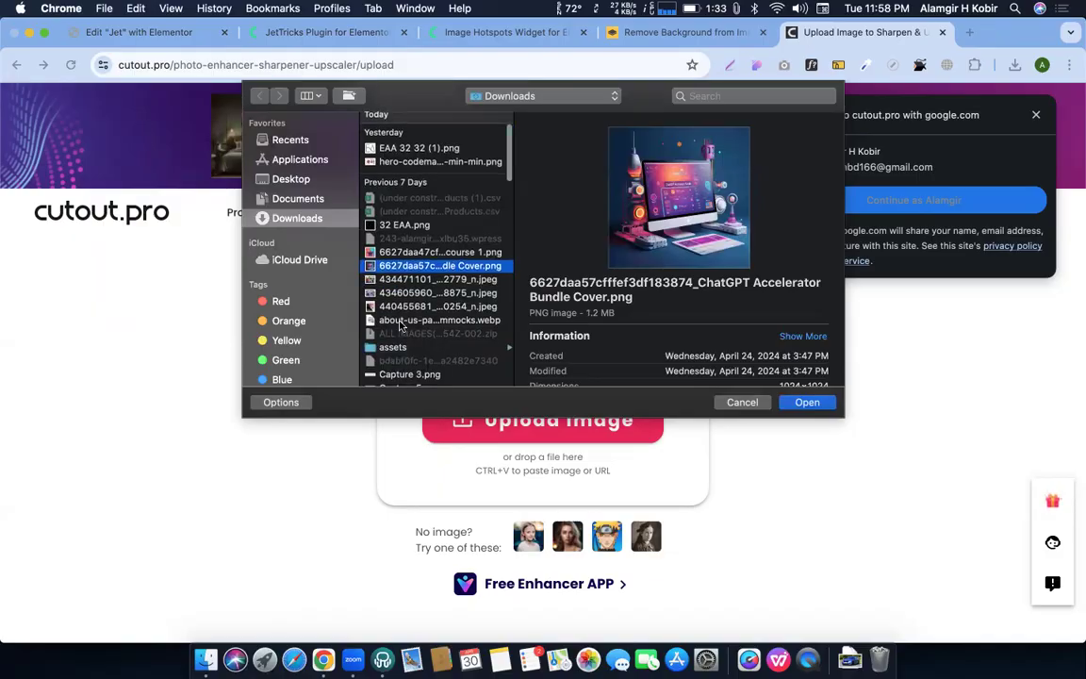
pyautogui.click(401, 320)
pyautogui.click(404, 306)
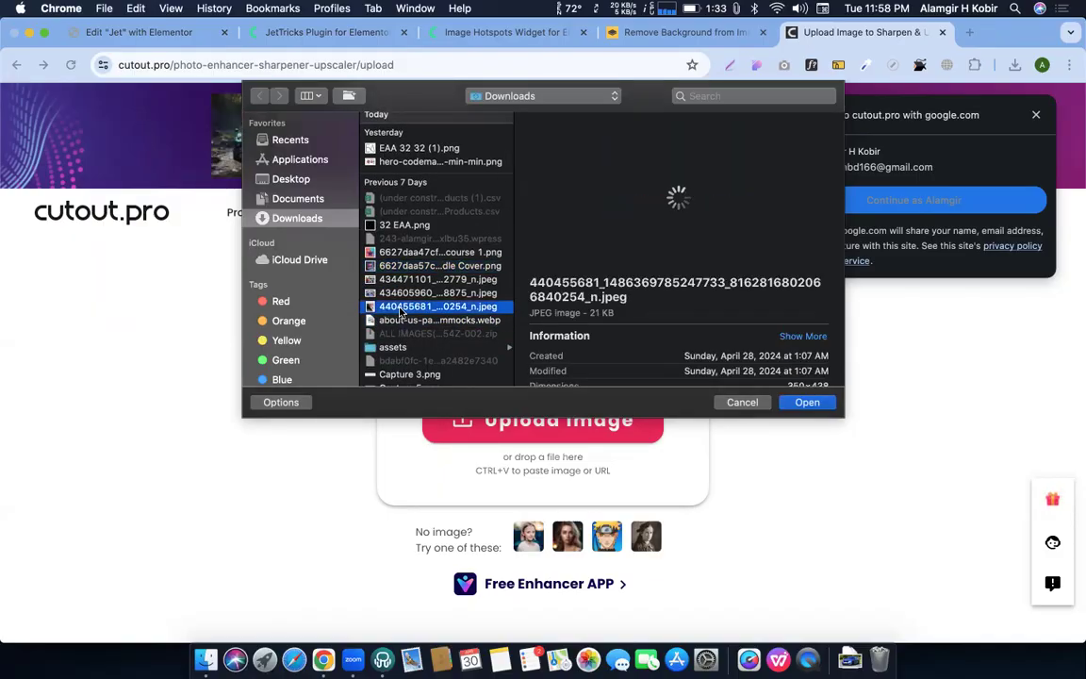
pyautogui.click(468, 294)
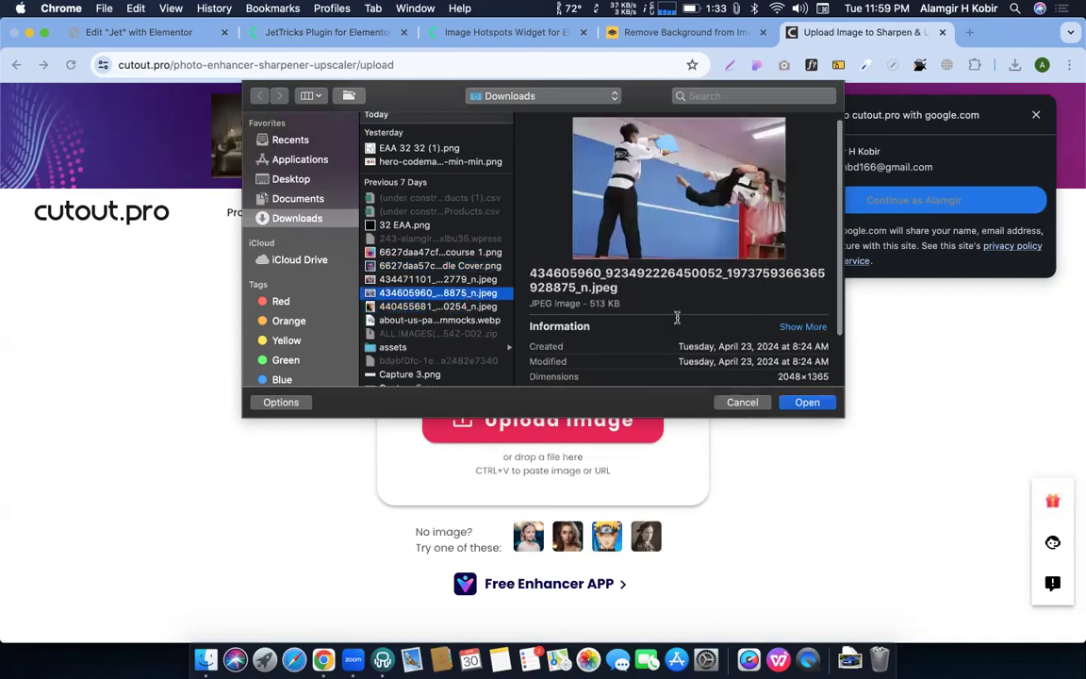
pyautogui.click(817, 403)
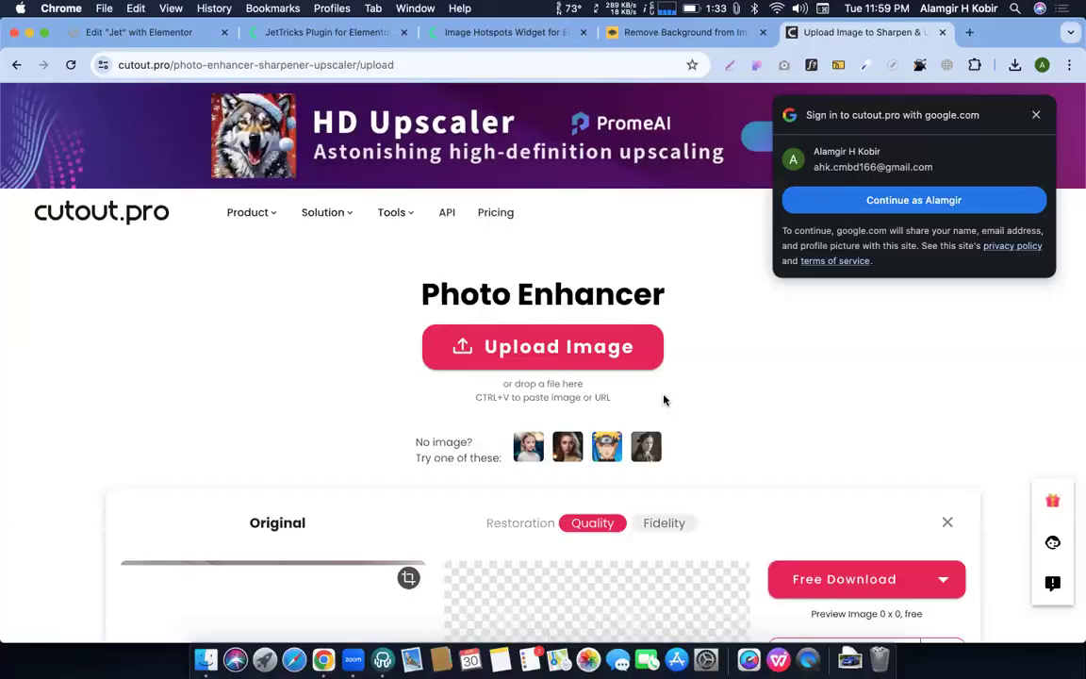
# Compare the enhanced preview of the taekwondo photo, then close the cutout.pro tab
pyautogui.scroll(-3, 744, 373)
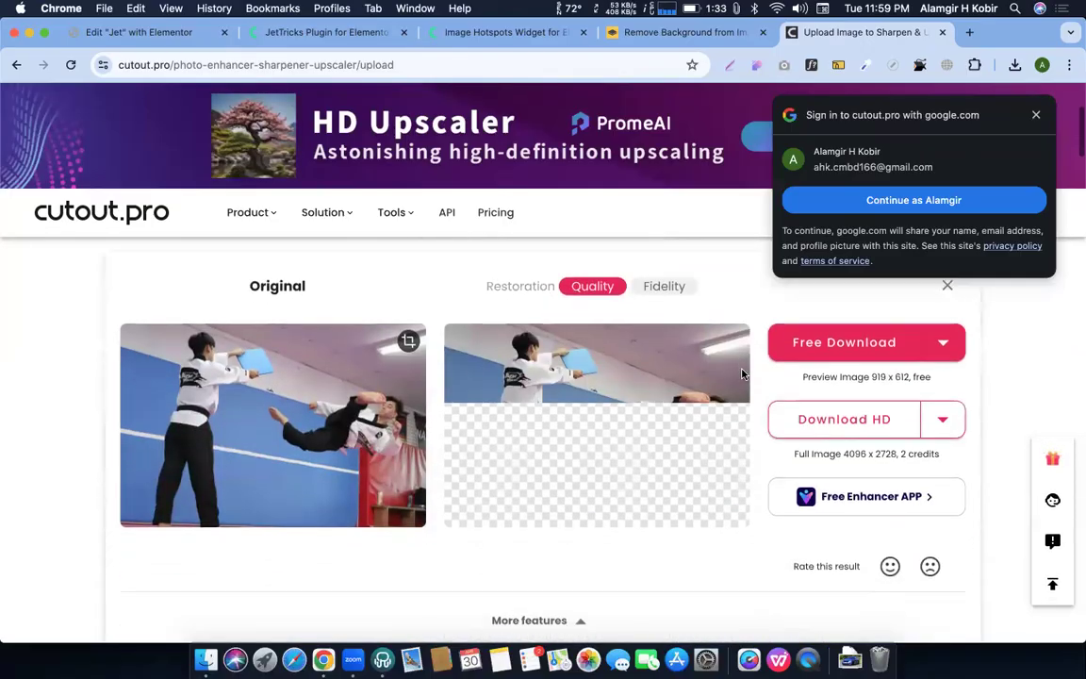
pyautogui.scroll(-1, 742, 374)
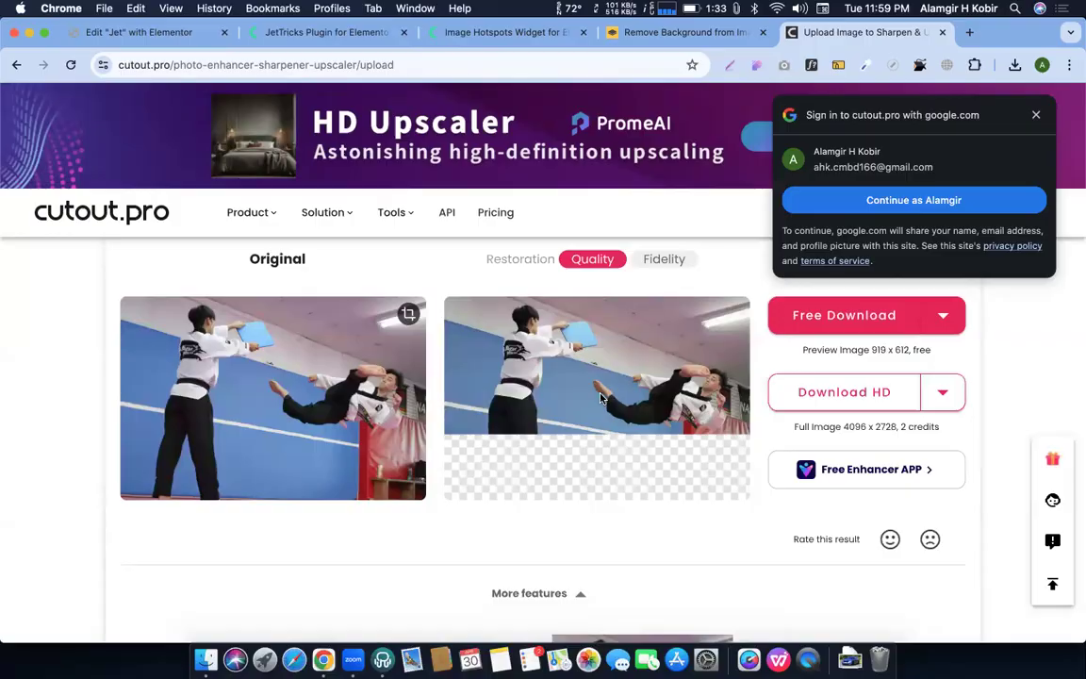
pyautogui.scroll(5, 600, 398)
pyautogui.hscroll(-2, 601, 398)
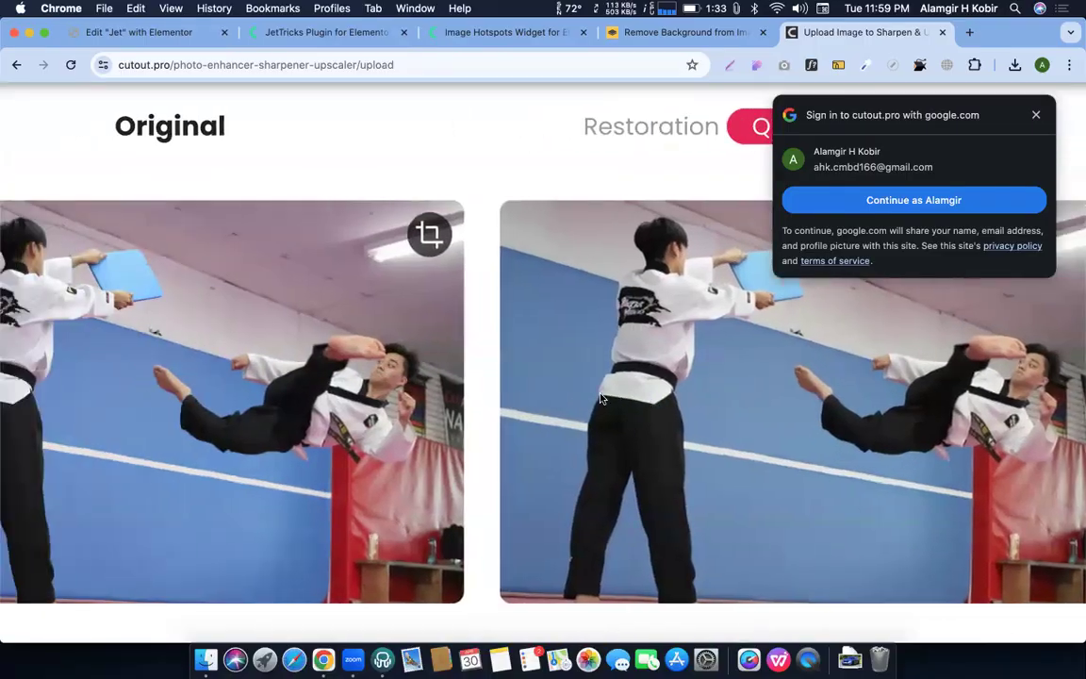
pyautogui.hscroll(-1, 601, 398)
pyautogui.hscroll(2, 601, 397)
pyautogui.scroll(-3, 698, 396)
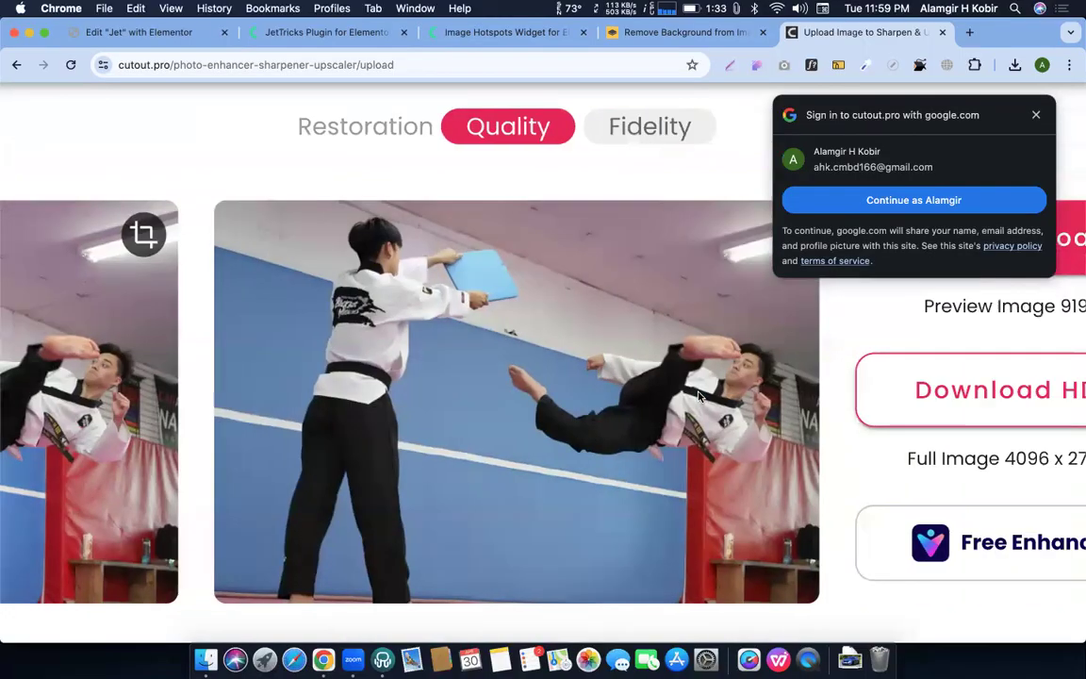
pyautogui.scroll(-3, 644, 387)
pyautogui.scroll(3, 644, 387)
pyautogui.scroll(3, 644, 388)
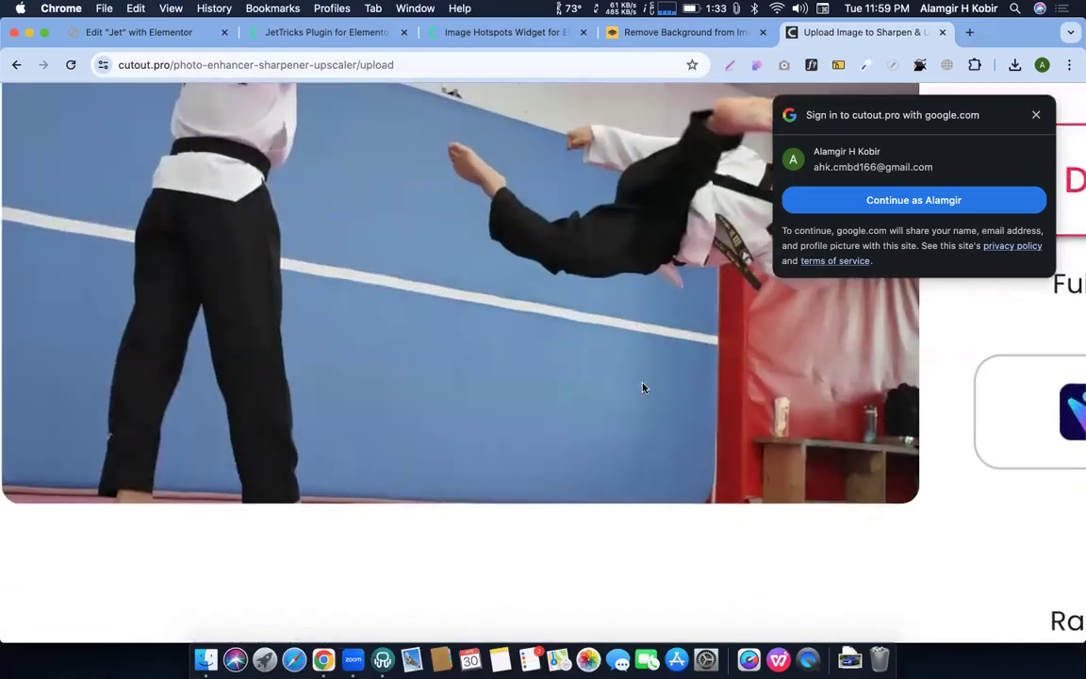
pyautogui.scroll(-5, 410, 242)
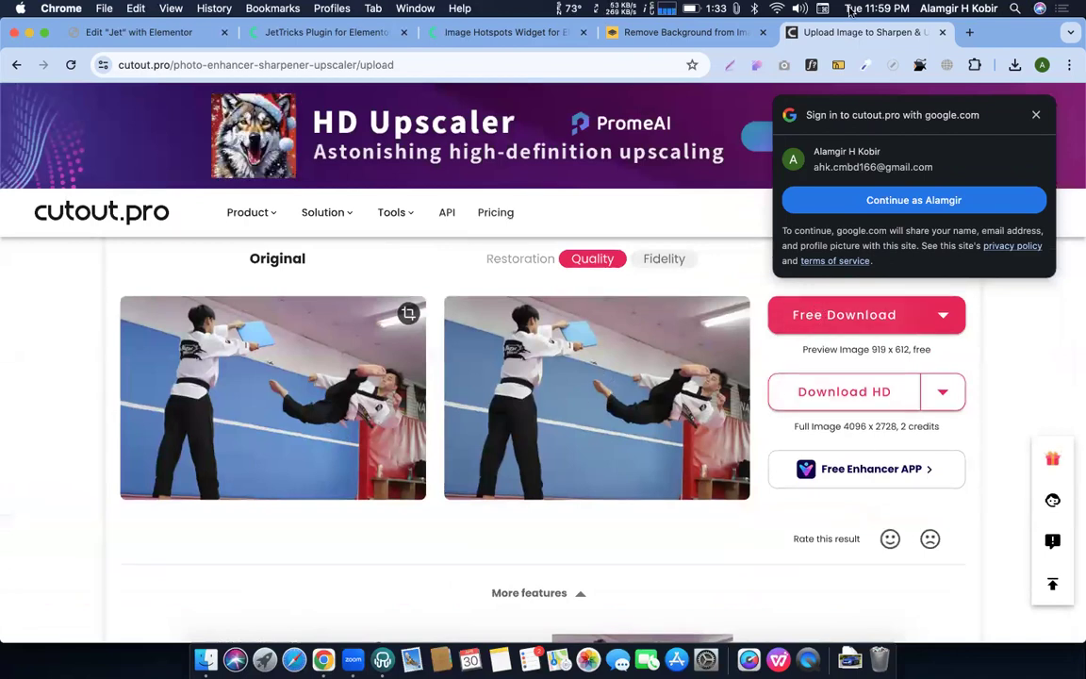
pyautogui.click(944, 32)
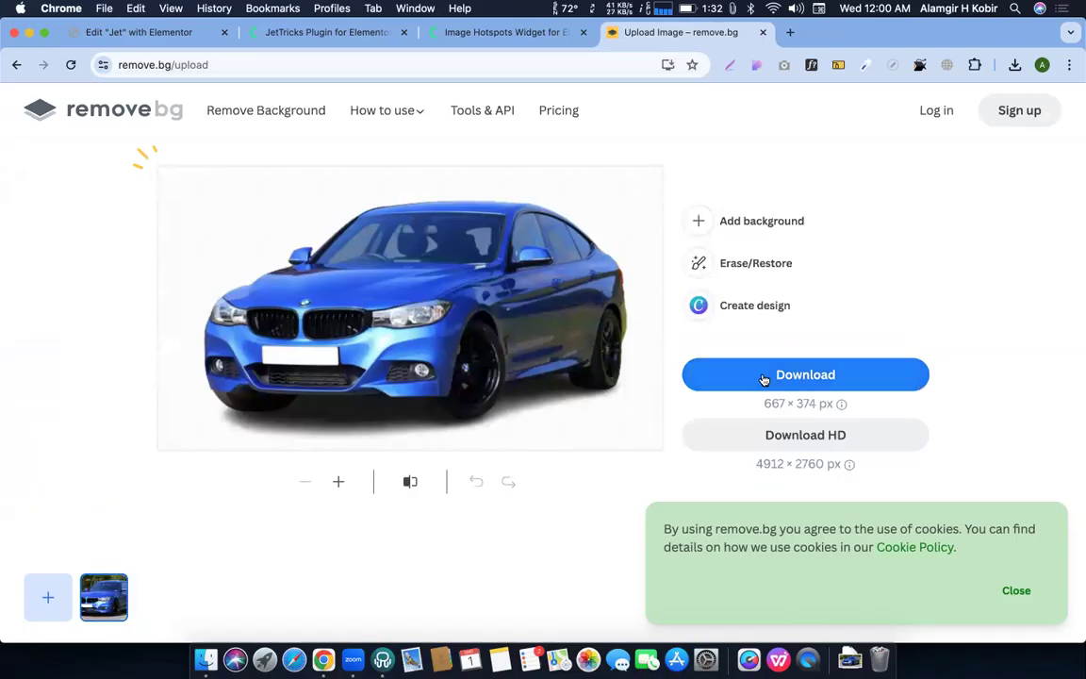
# Download the background-removed car PNG and open the Jet page's media library in Elementor
pyautogui.click(763, 376)
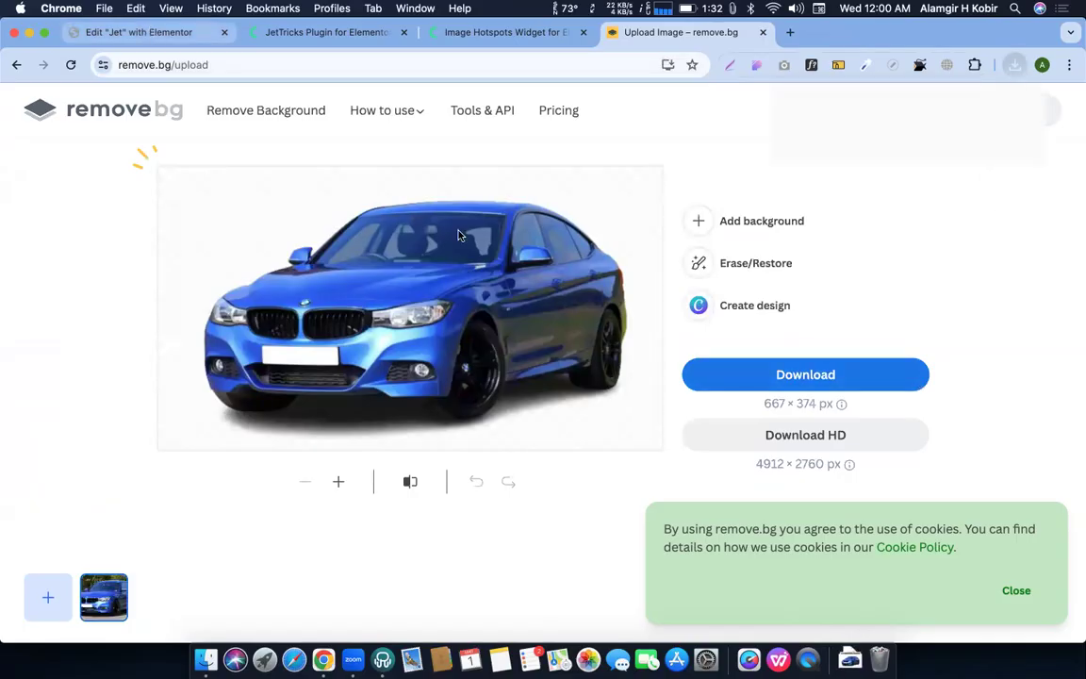
pyautogui.click(142, 32)
pyautogui.click(109, 243)
# Upload the background-free car PNG from Downloads and select it as the hotspot image
pyautogui.click(1015, 64)
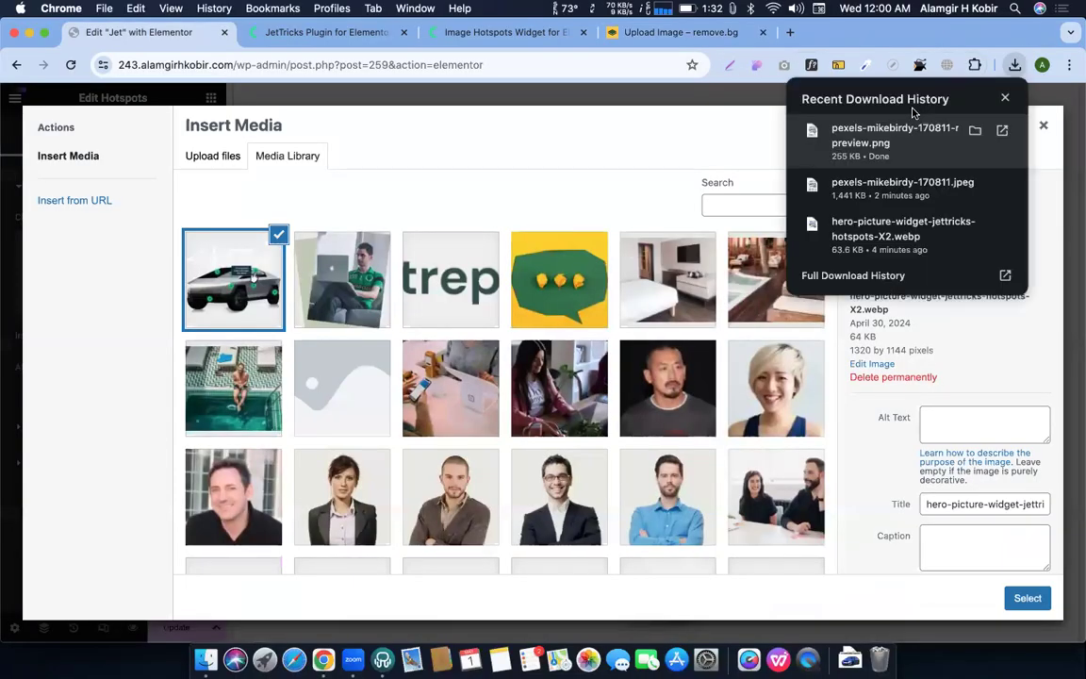
pyautogui.moveTo(798, 118); pyautogui.dragTo(1025, 596)
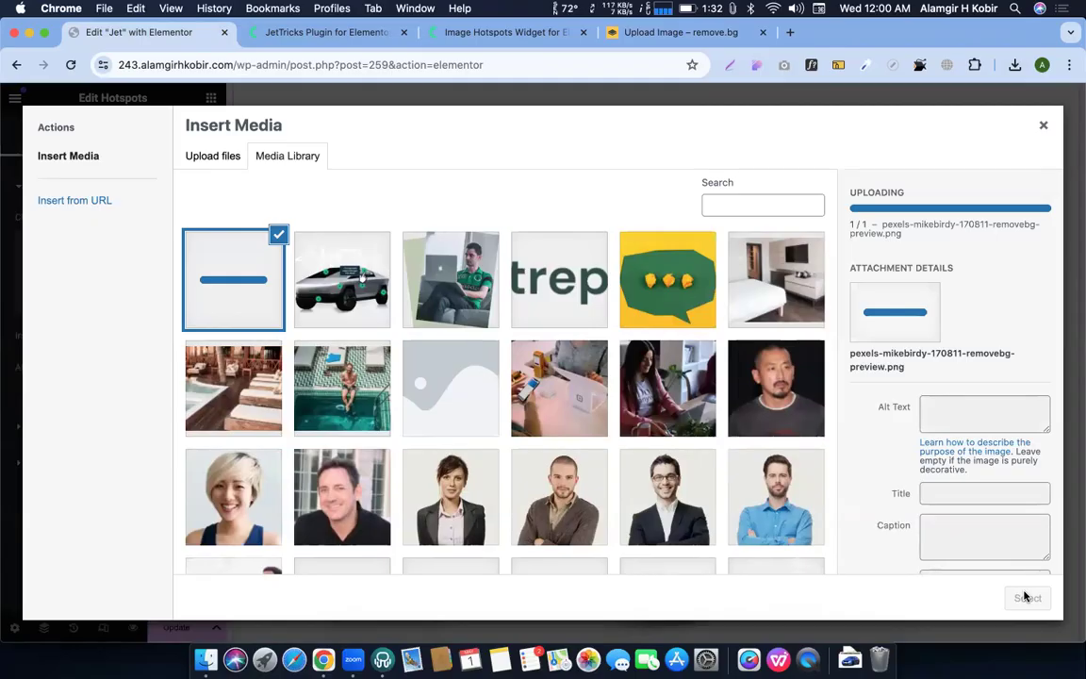
pyautogui.click(1026, 598)
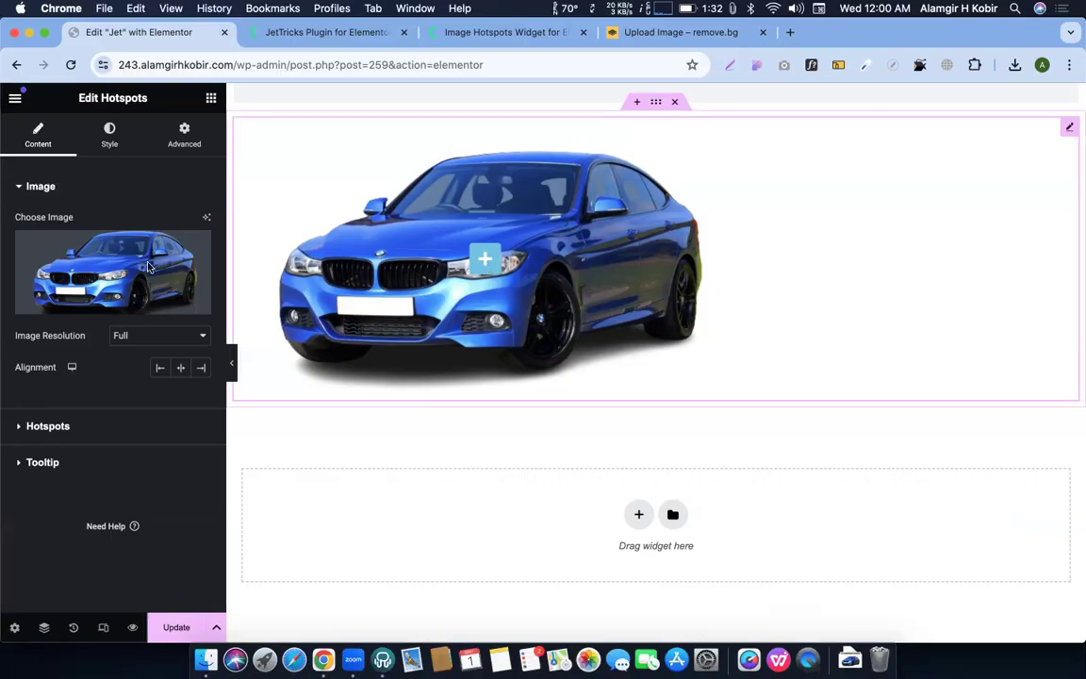
# Give the first hotspot the description 'G5 Good glass'
pyautogui.click(49, 426)
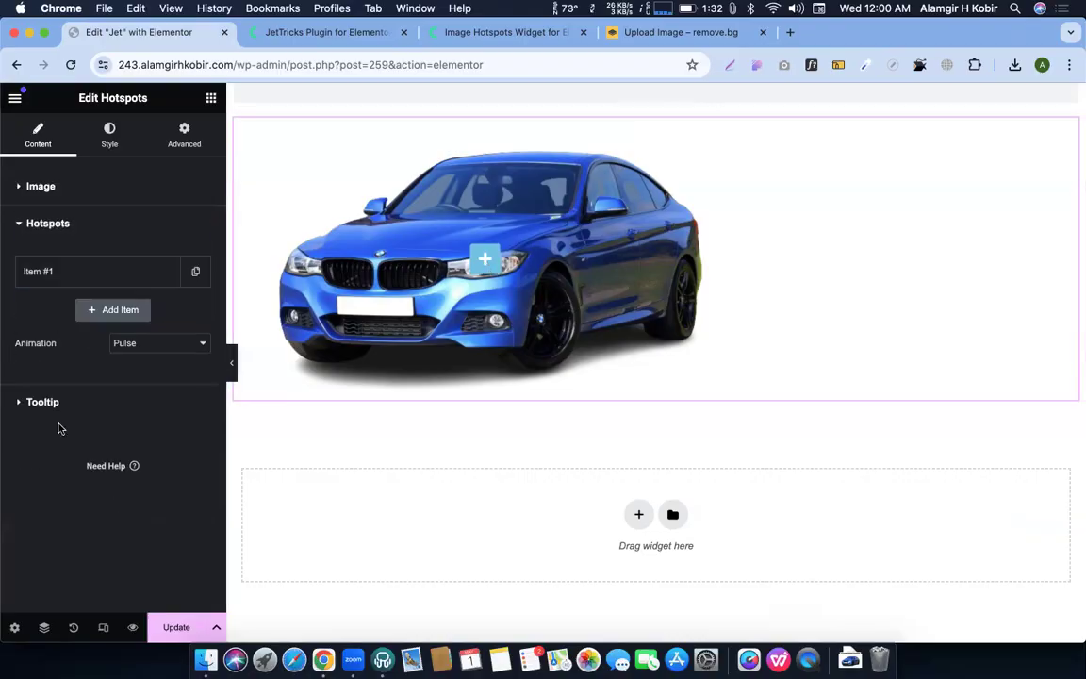
pyautogui.click(64, 278)
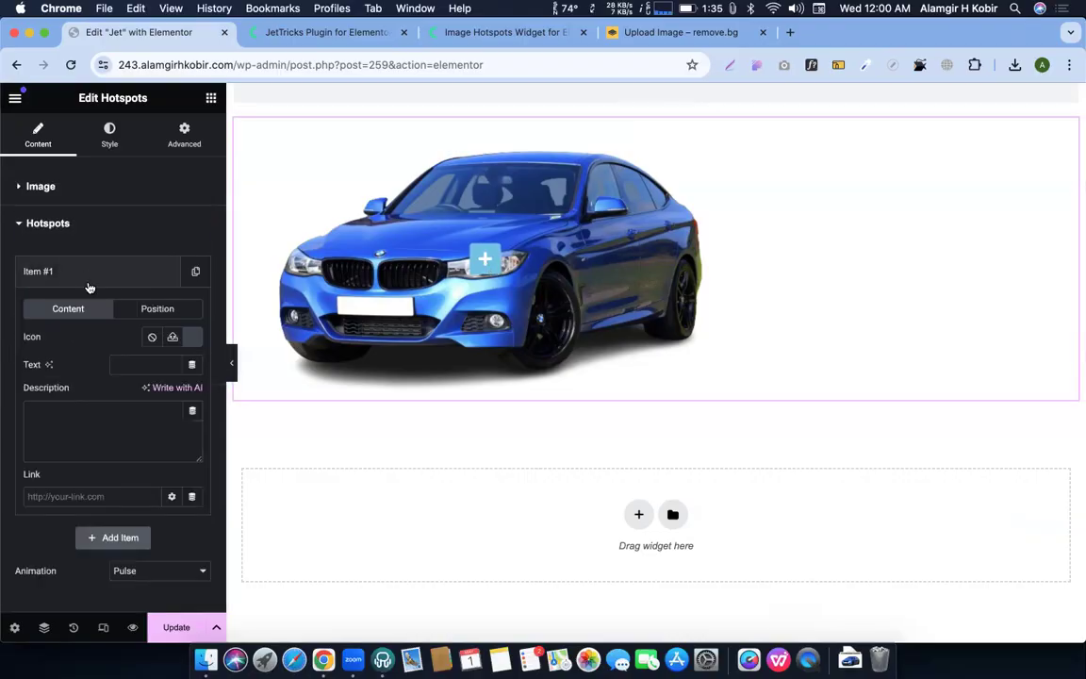
pyautogui.click(112, 415)
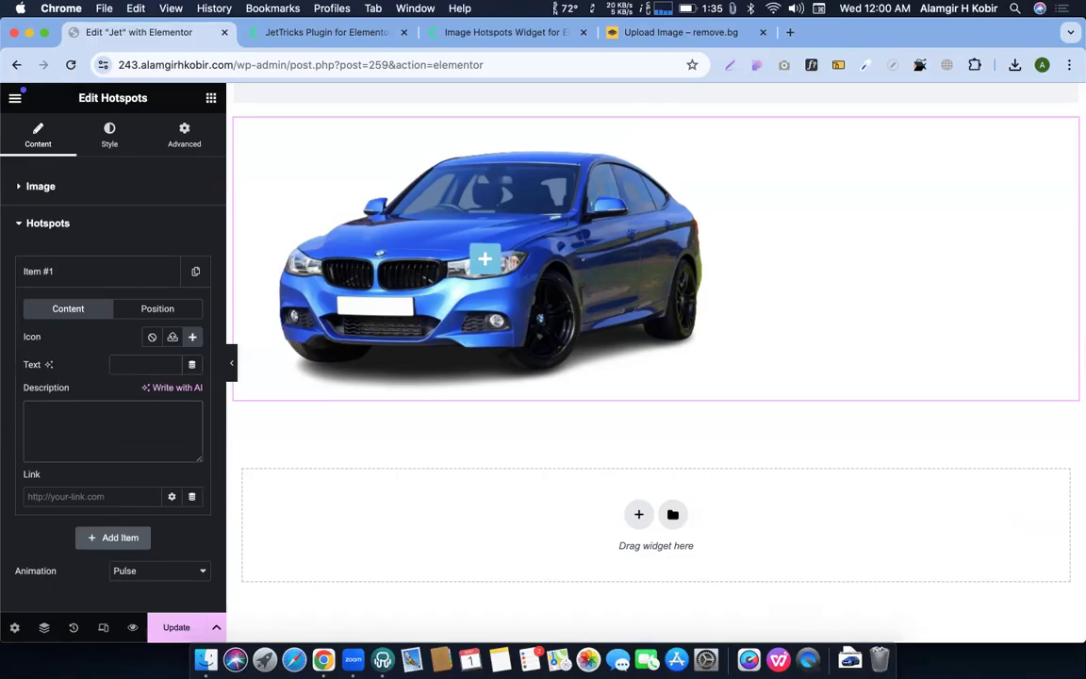
pyautogui.write('Good glass')
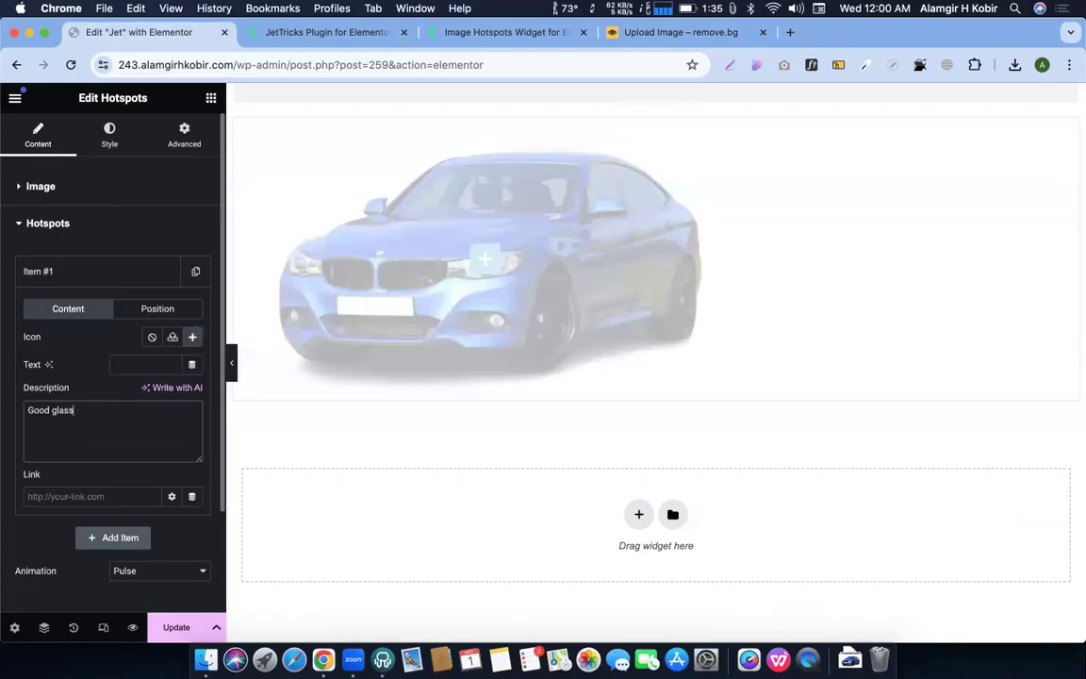
pyautogui.write('G5')
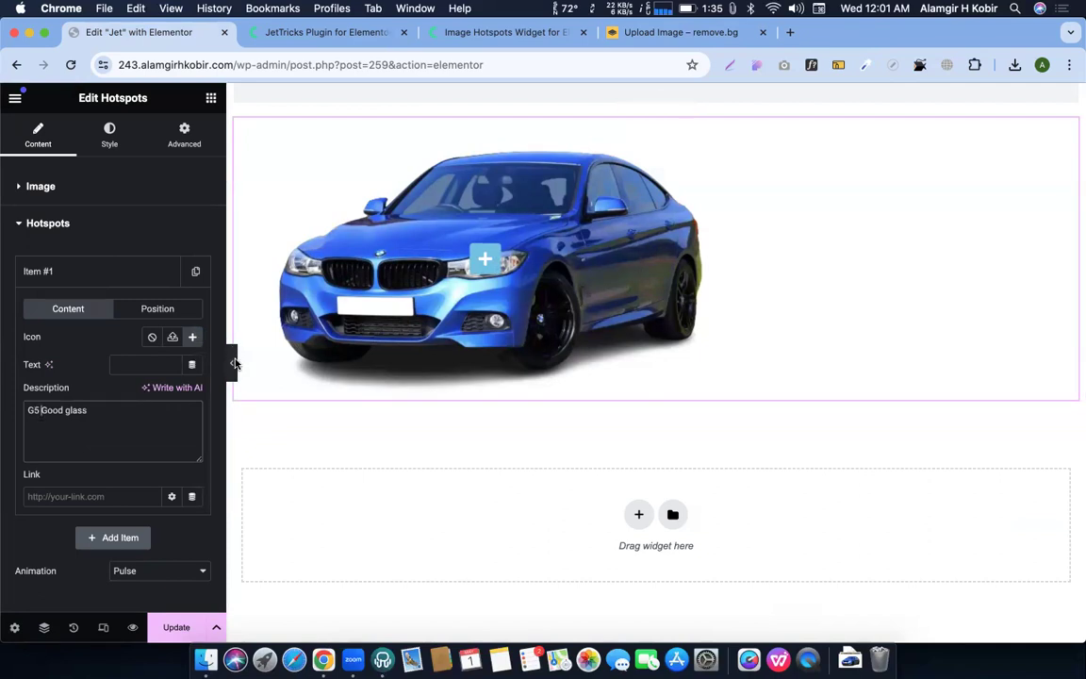
pyautogui.click(234, 364)
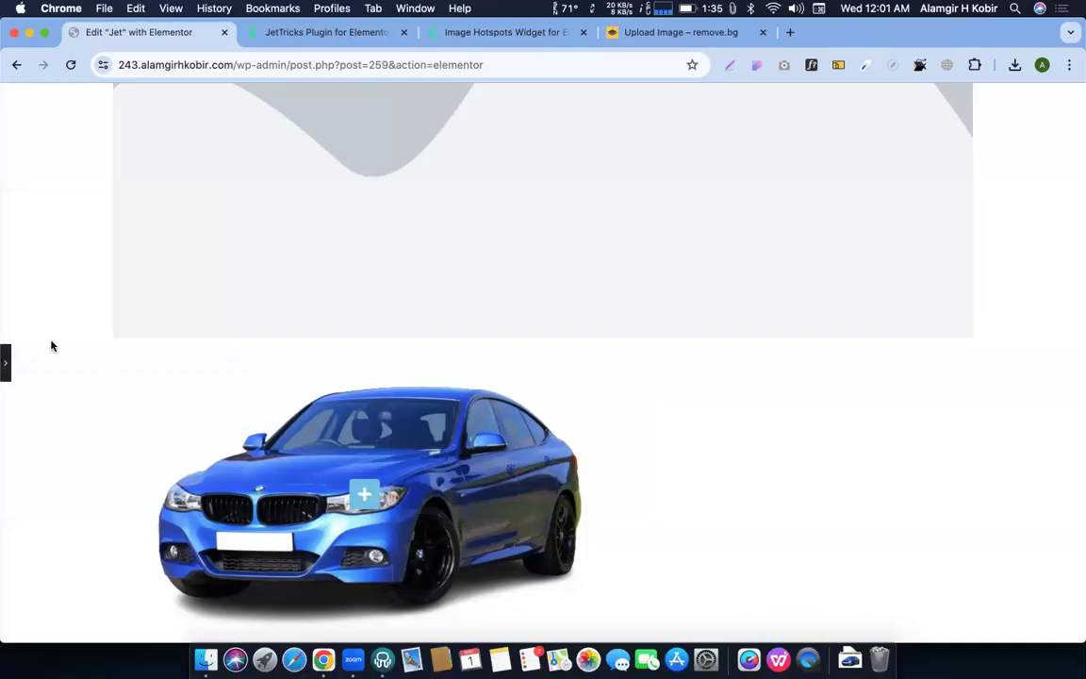
pyautogui.click(6, 366)
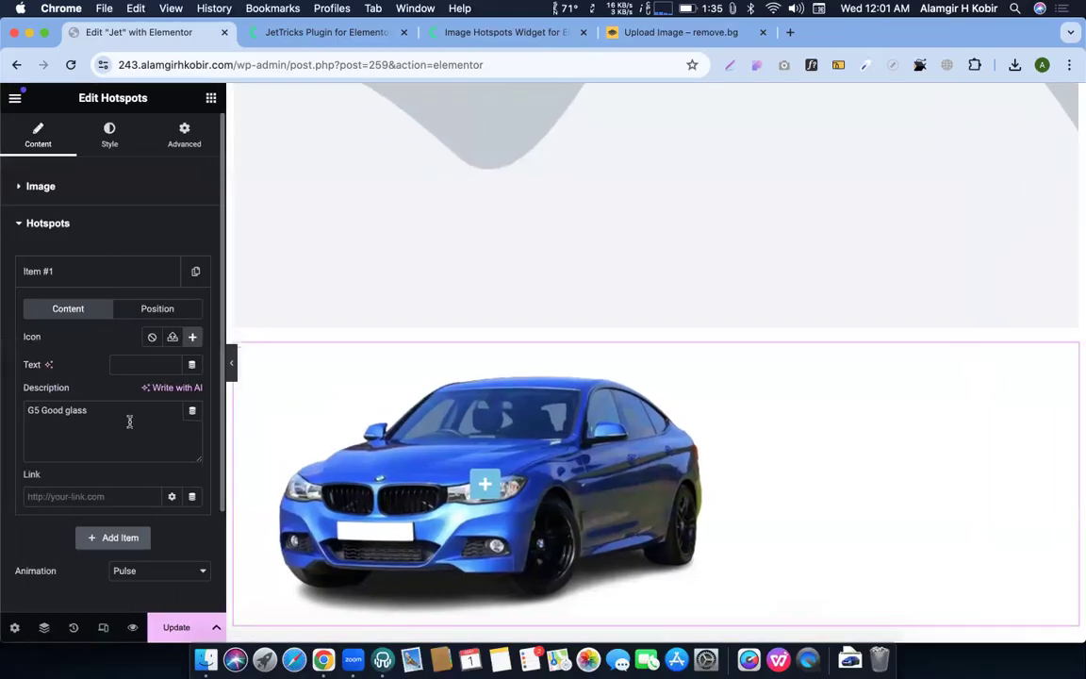
# Paste 'G5 Good glass' into the hotspot's Text label, then clear that label again
pyautogui.tripleClick(125, 414)
pyautogui.press('cmd+c')
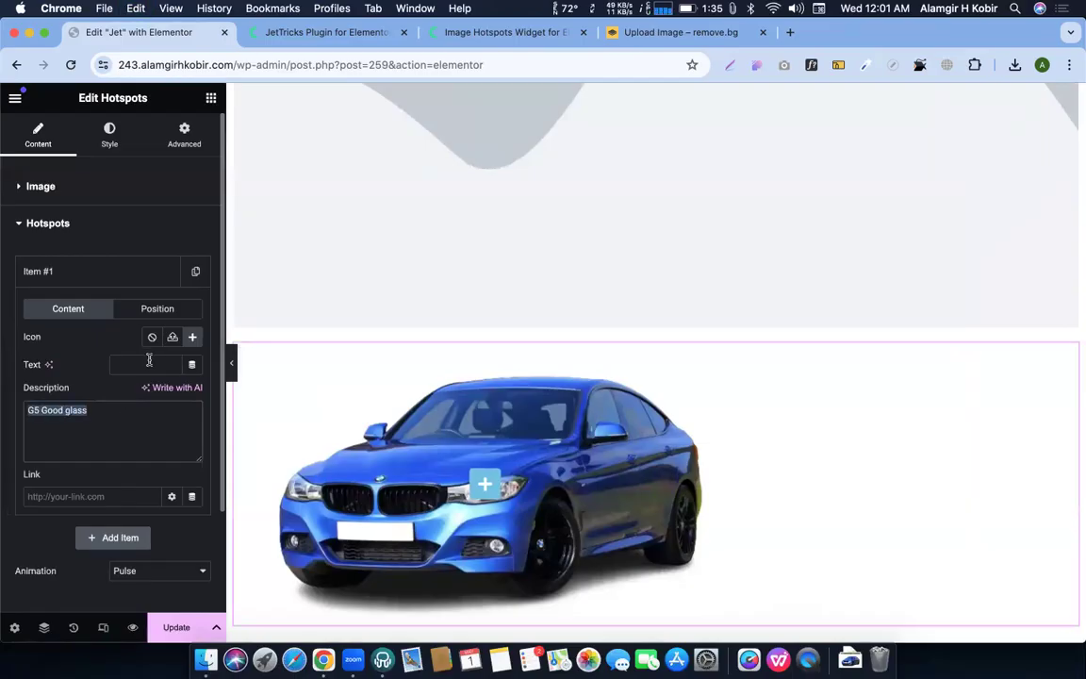
pyautogui.click(149, 364)
pyautogui.press('cmd+v')
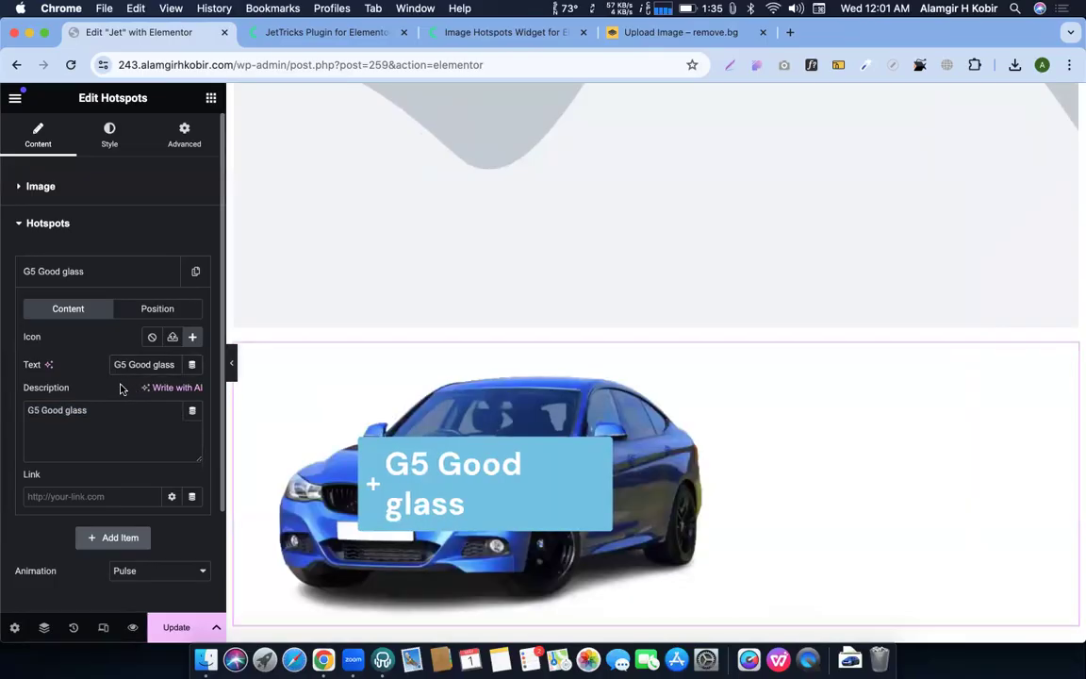
pyautogui.click(150, 364)
pyautogui.press('super+a')
pyautogui.press('BackSpace')
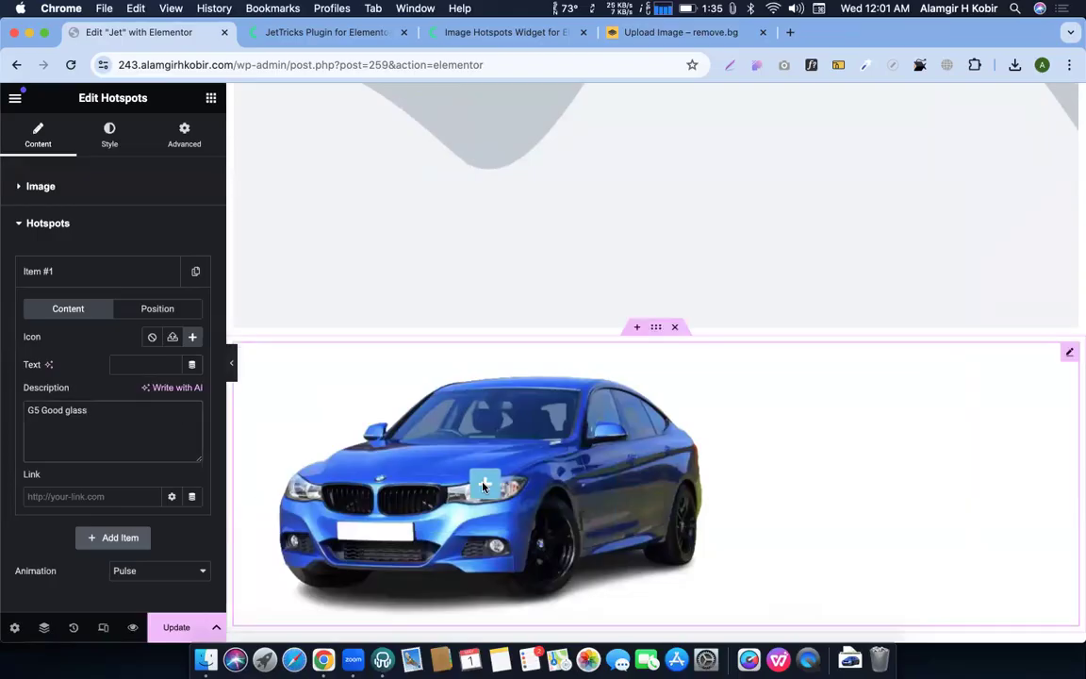
# Leave the tooltip's Show On Init off so it appears on hover, then Update the page
pyautogui.scroll(-4, 68, 509)
pyautogui.click(49, 503)
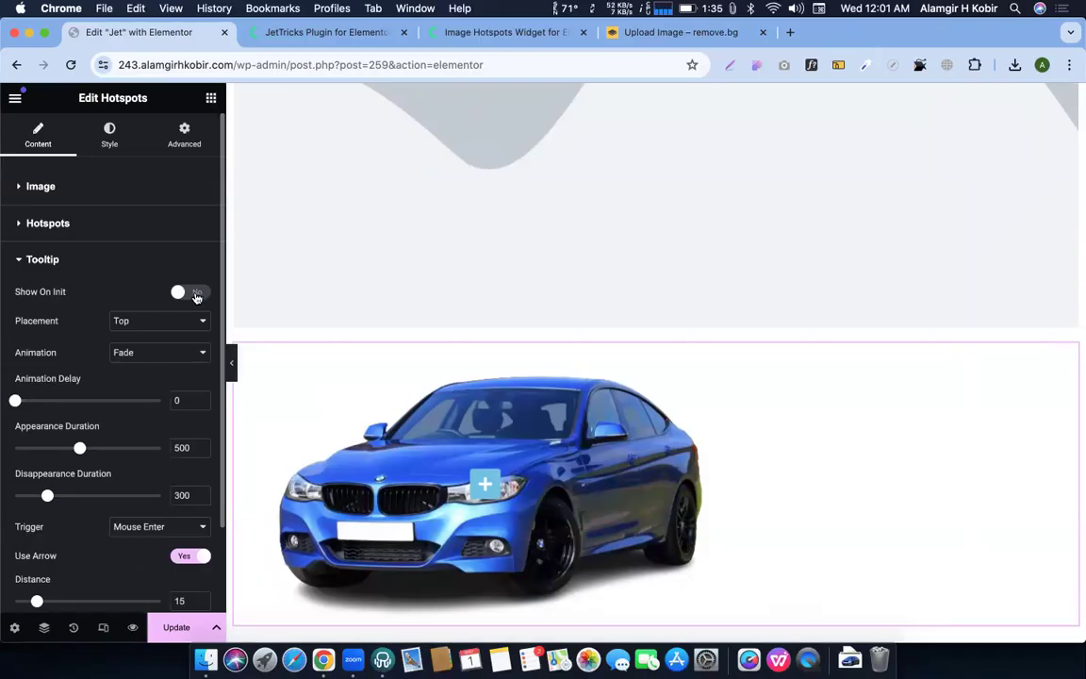
pyautogui.click(193, 295)
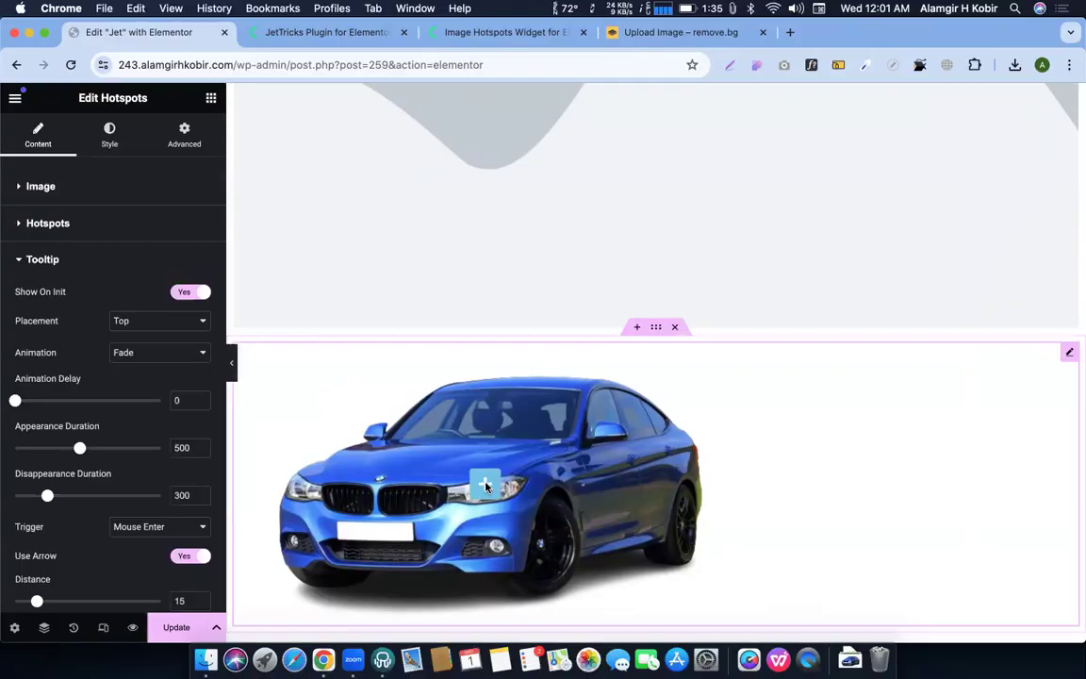
pyautogui.click(184, 293)
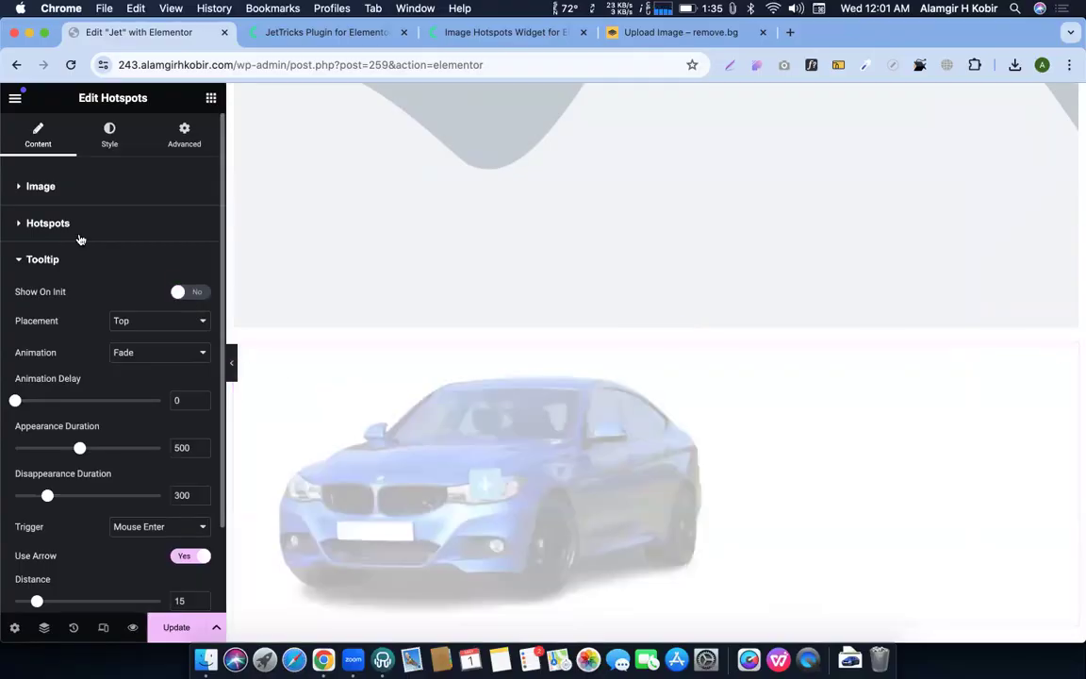
pyautogui.click(80, 235)
pyautogui.click(175, 626)
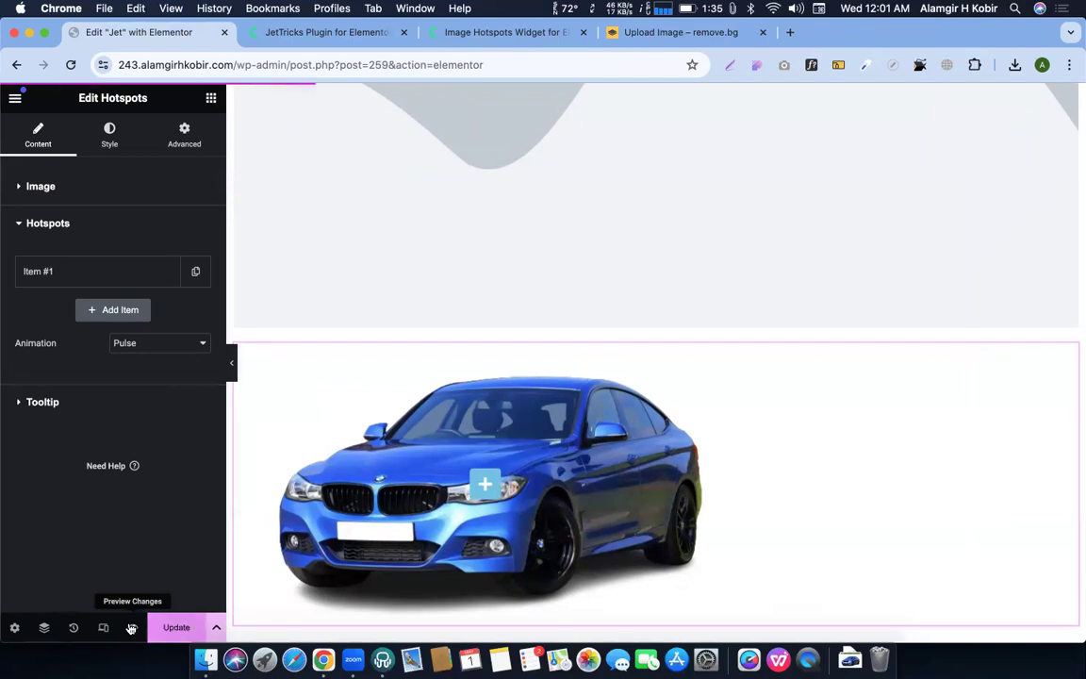
# Preview the Jet page and check the car hotspot's 'G5 Good glass' tooltip, then return to editing
pyautogui.click(131, 626)
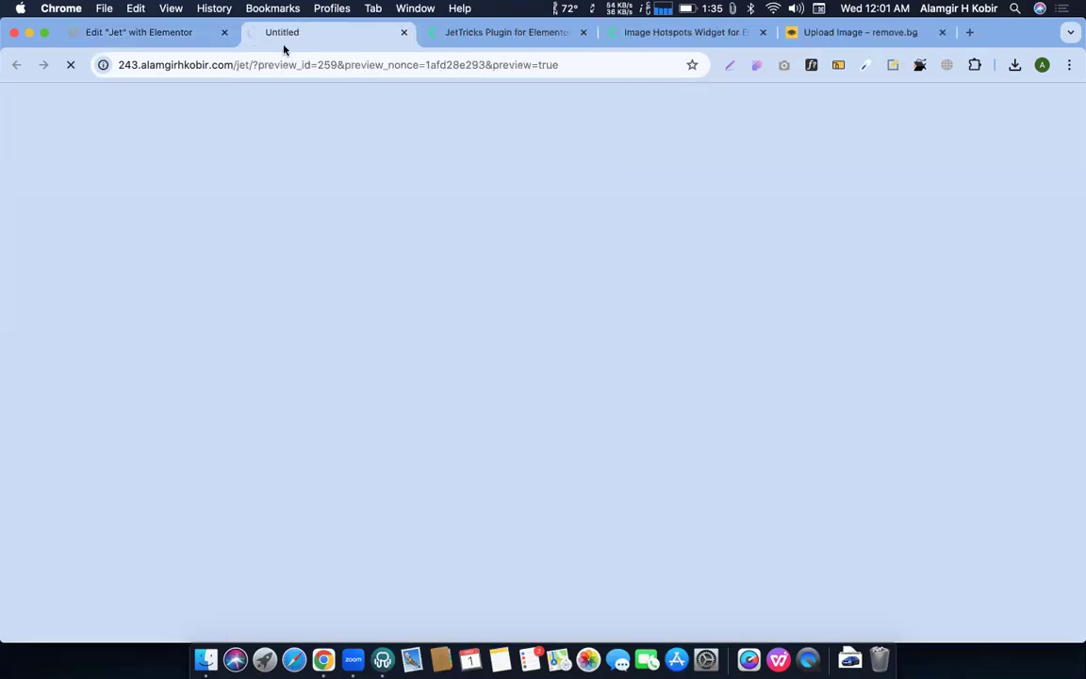
pyautogui.scroll(-3, 415, 301)
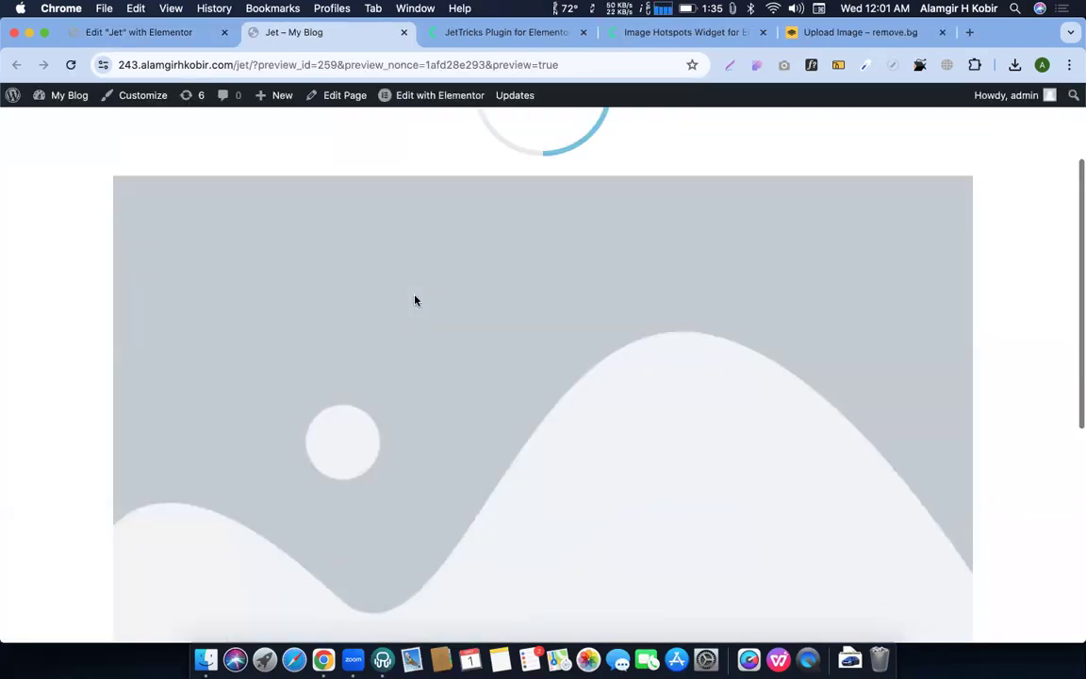
pyautogui.scroll(-5, 414, 300)
pyautogui.moveTo(366, 500)
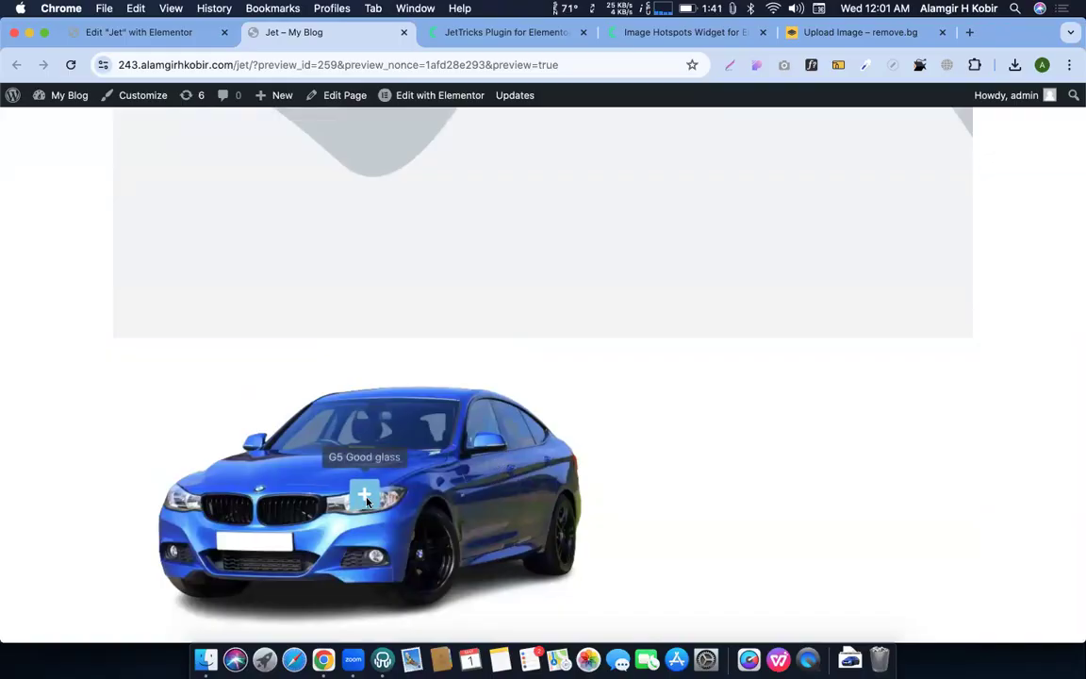
pyautogui.click(152, 38)
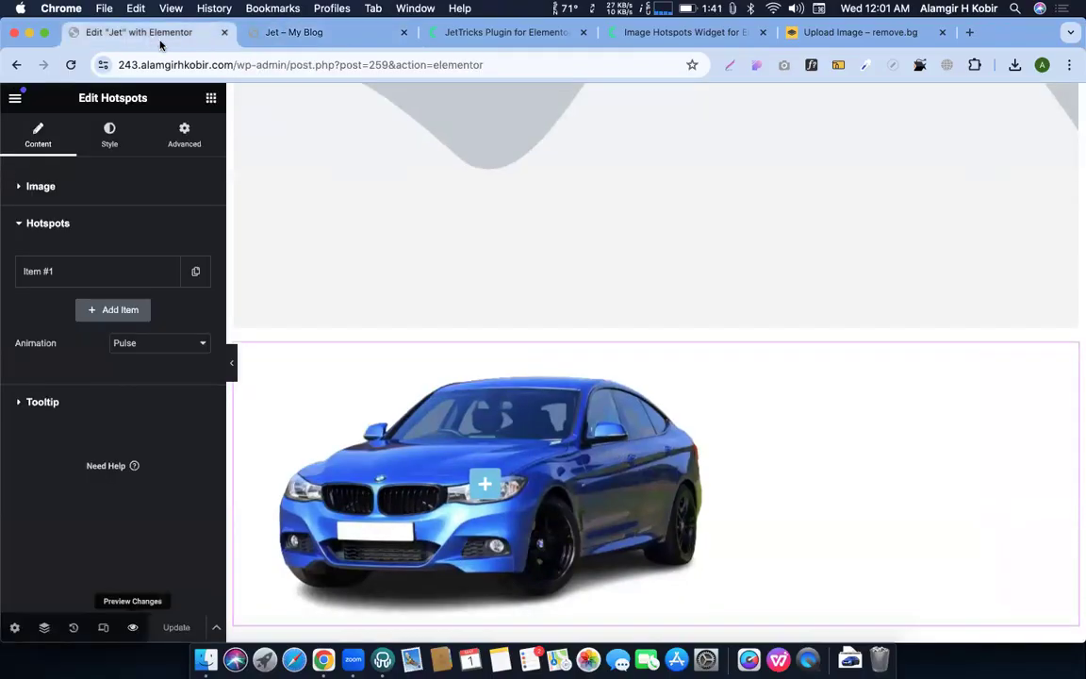
# Add a second car hotspot at 51% horizontal, 28% vertical, described as 'B P Glass'
pyautogui.click(113, 311)
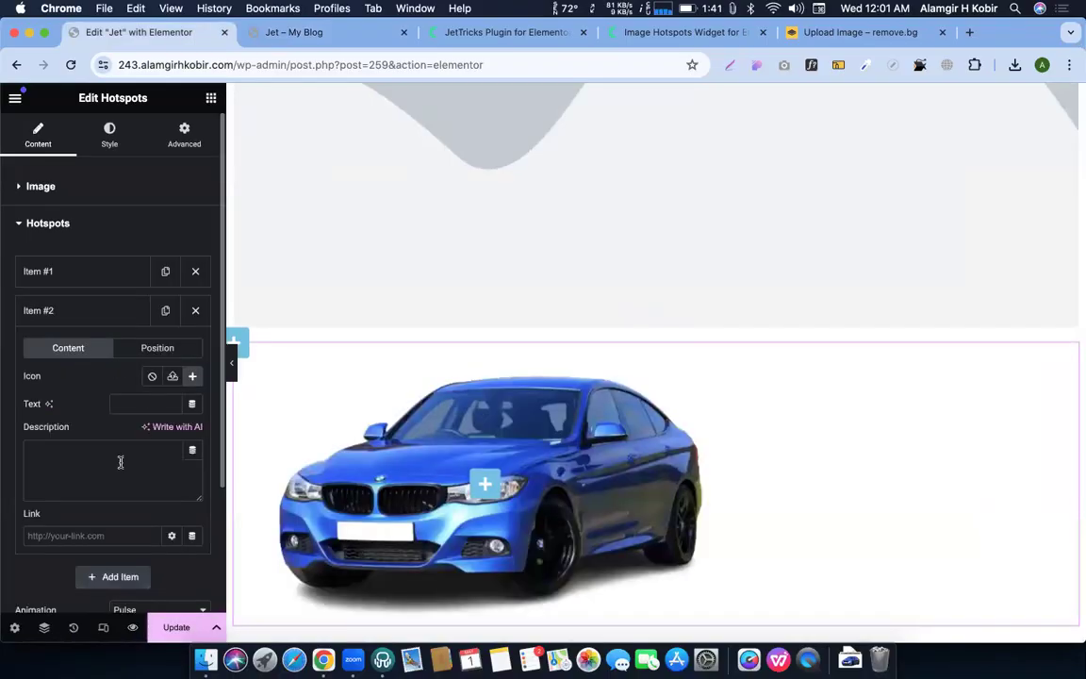
pyautogui.click(144, 350)
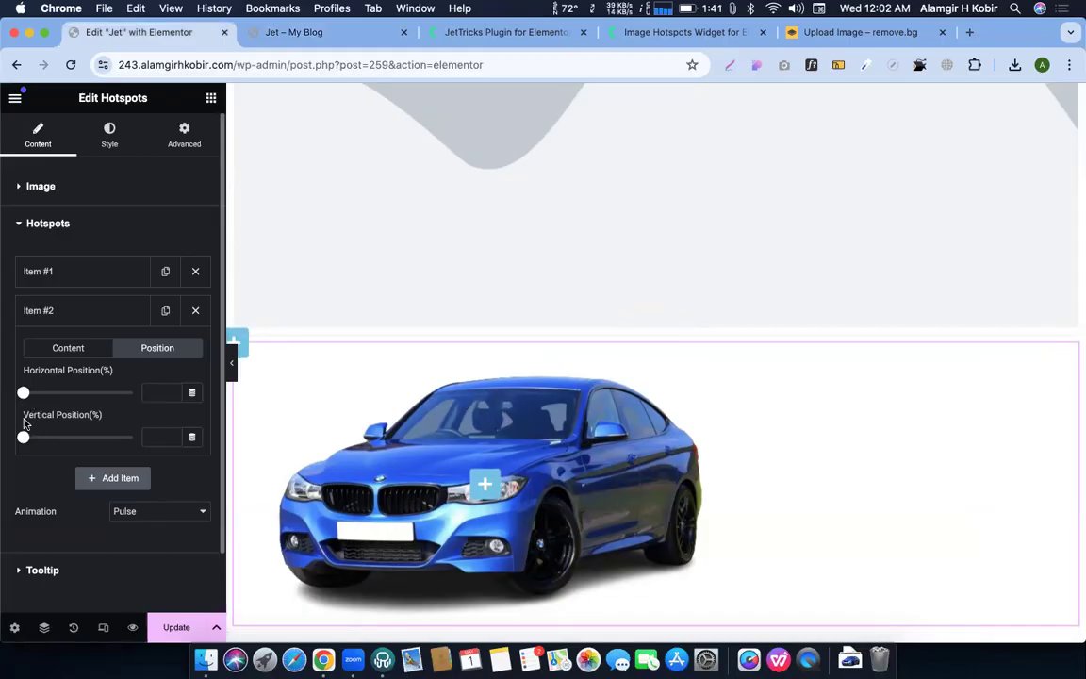
pyautogui.moveTo(23, 438); pyautogui.dragTo(54, 439)
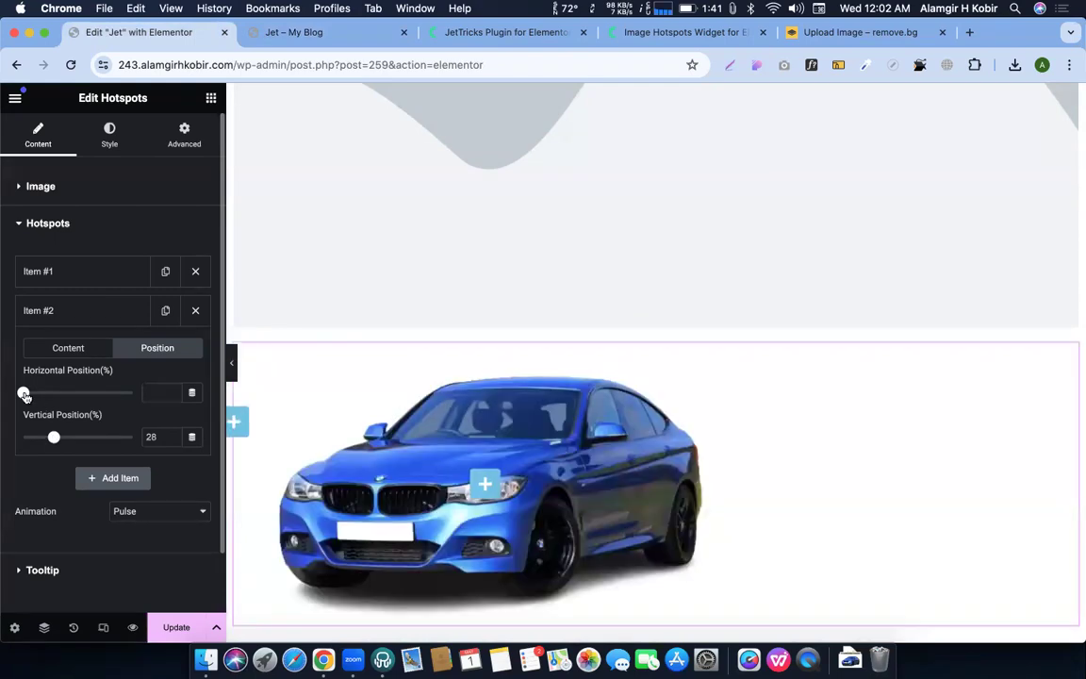
pyautogui.moveTo(24, 394); pyautogui.dragTo(80, 396)
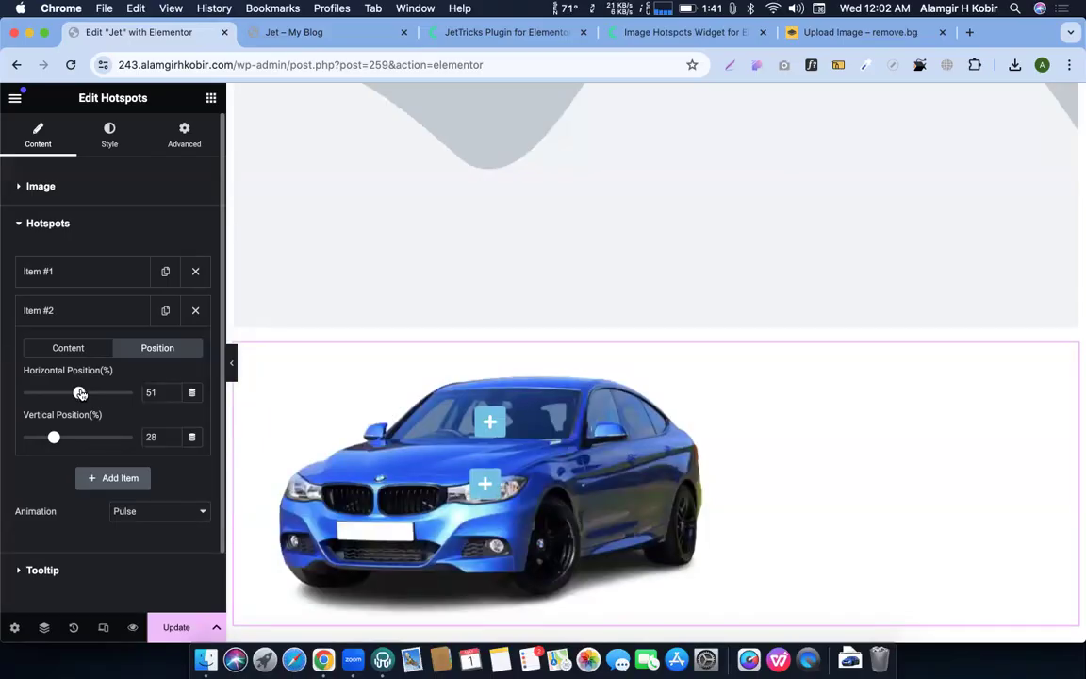
pyautogui.click(66, 347)
pyautogui.click(120, 474)
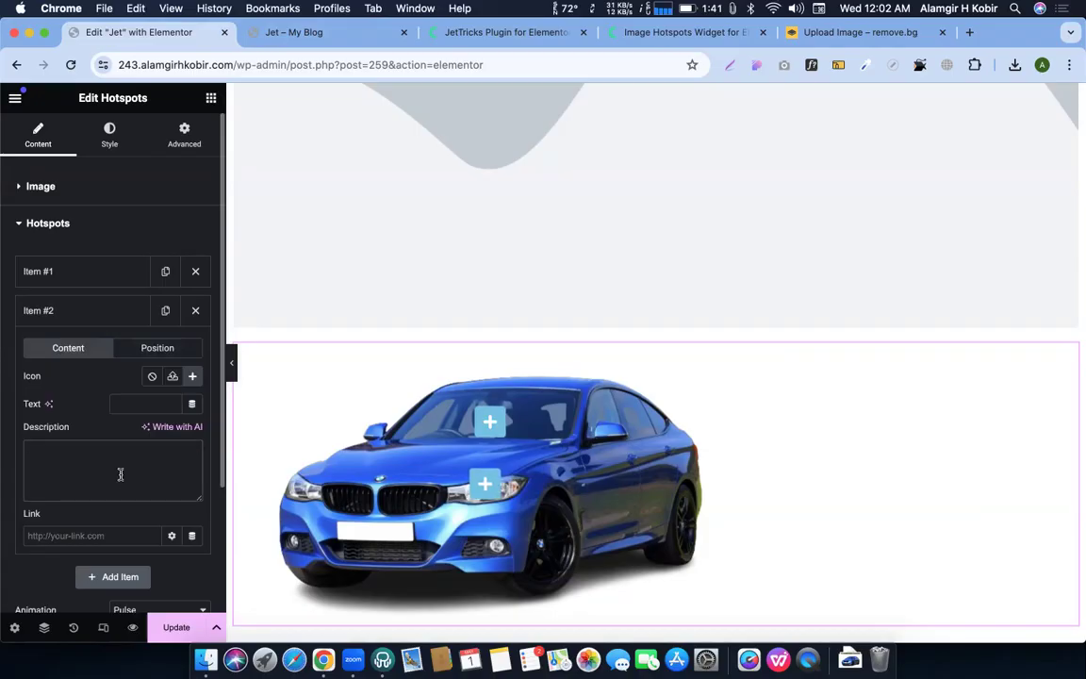
pyautogui.write('B')
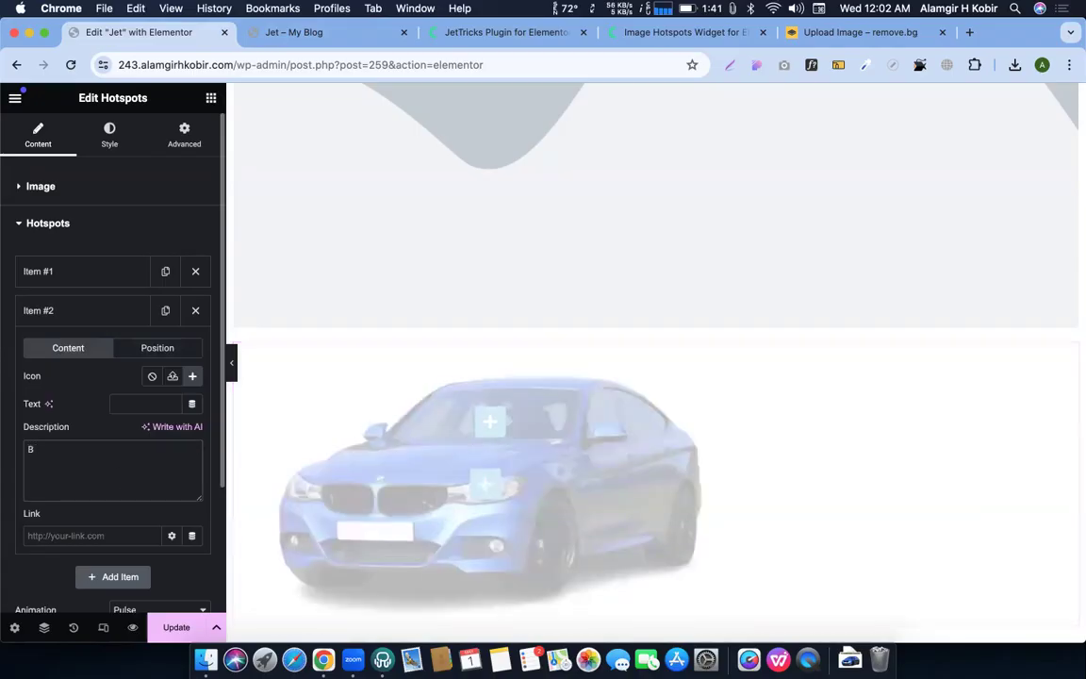
pyautogui.write(' P Glass')
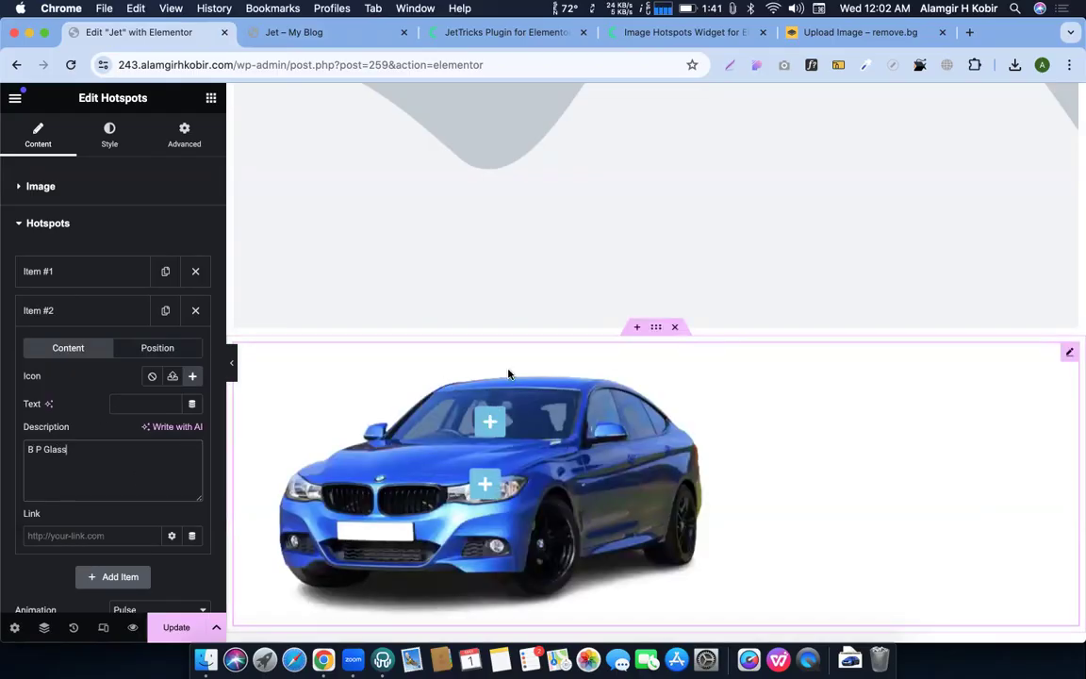
# Set the Hotspots tooltip placement to Bottom, update the page, and reload the preview
pyautogui.click(90, 308)
pyautogui.click(109, 449)
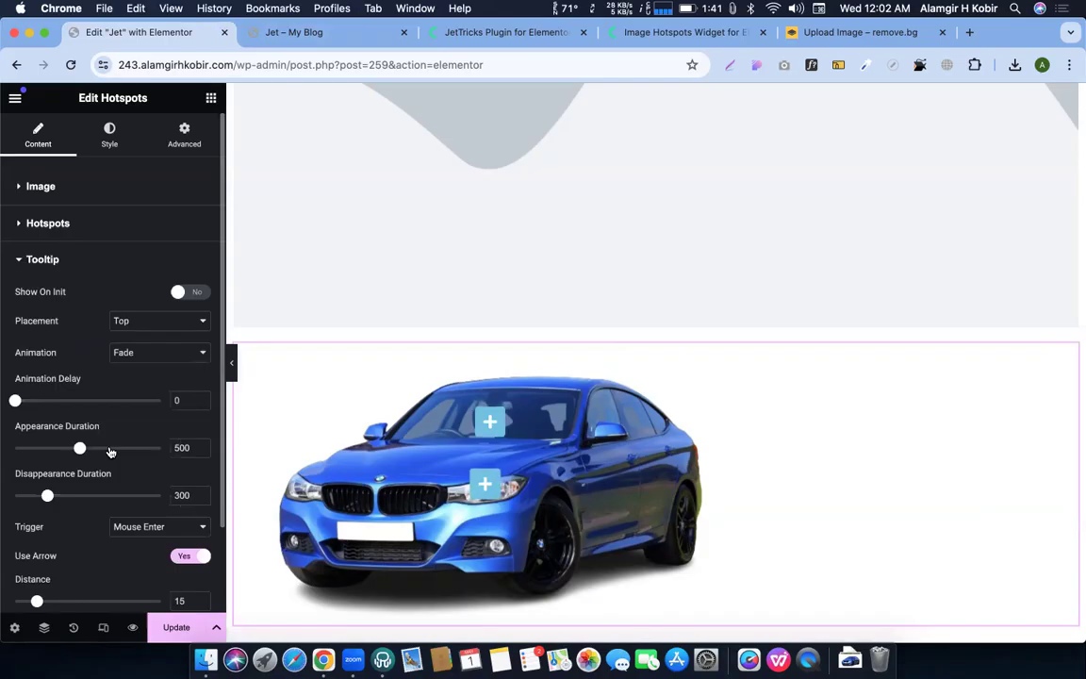
pyautogui.scroll(-3, 109, 451)
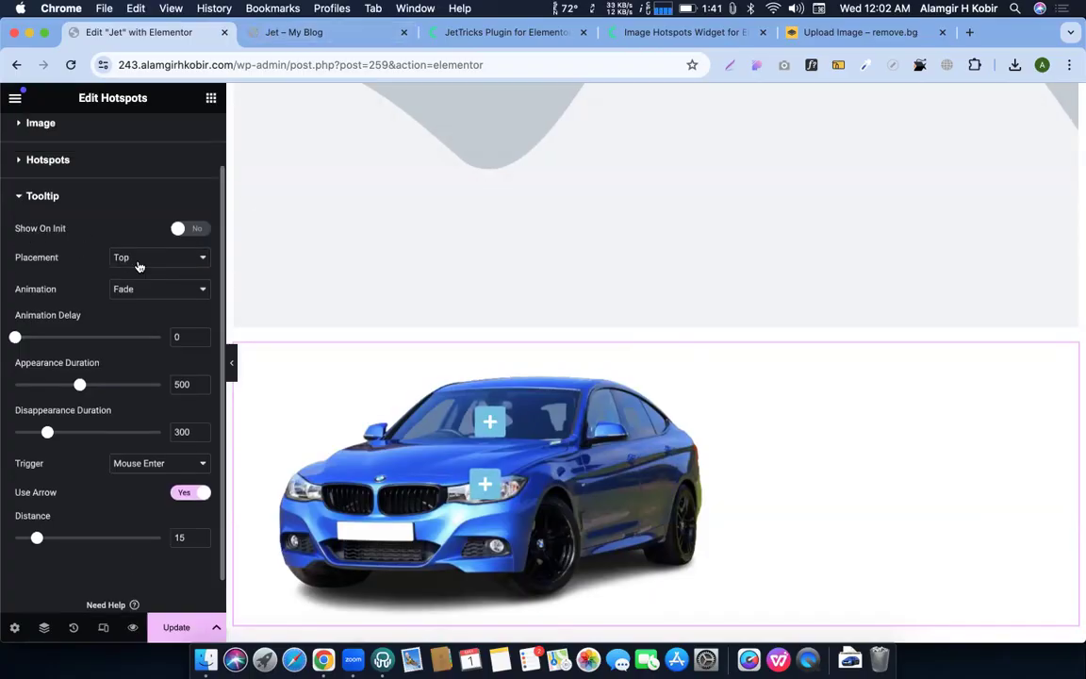
pyautogui.click(138, 267)
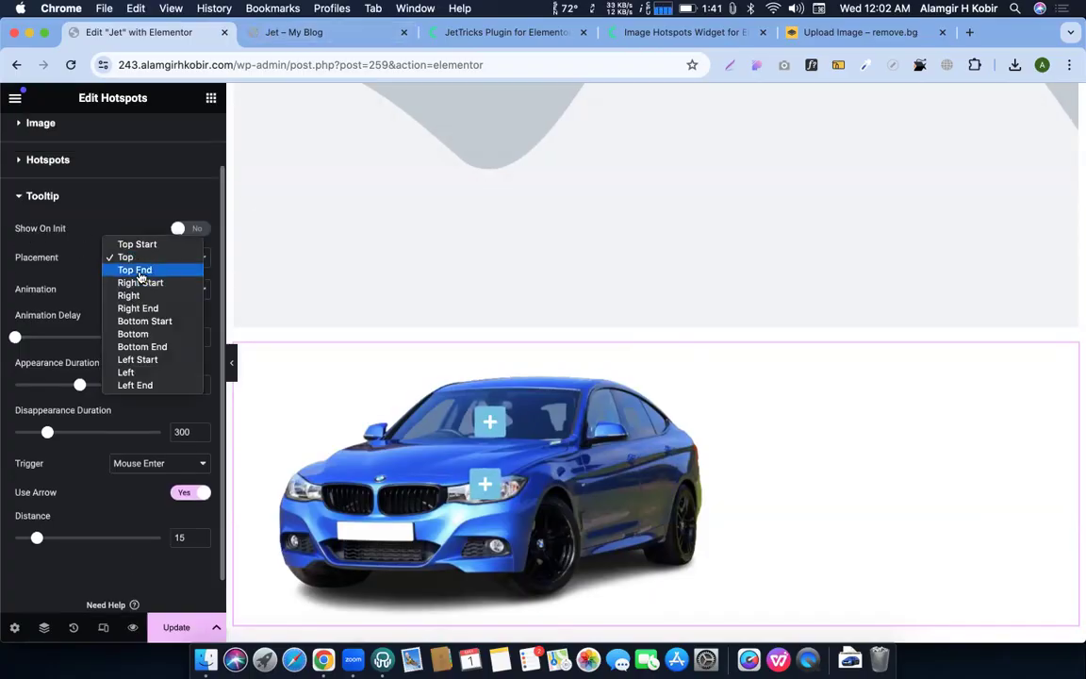
pyautogui.click(135, 334)
pyautogui.click(173, 629)
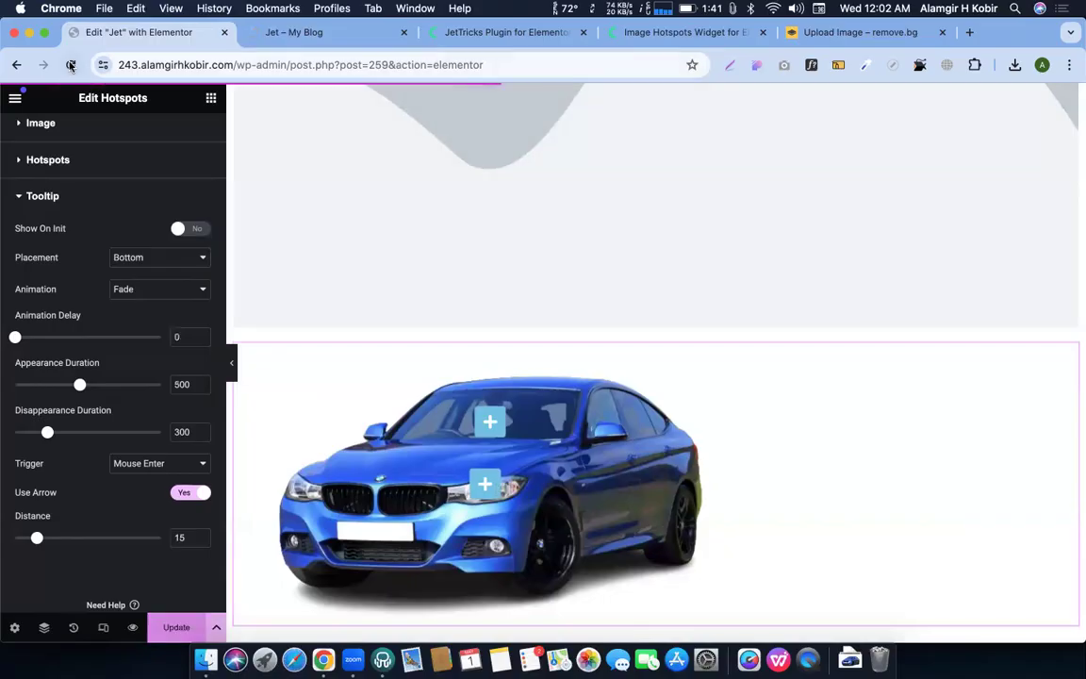
pyautogui.click(276, 30)
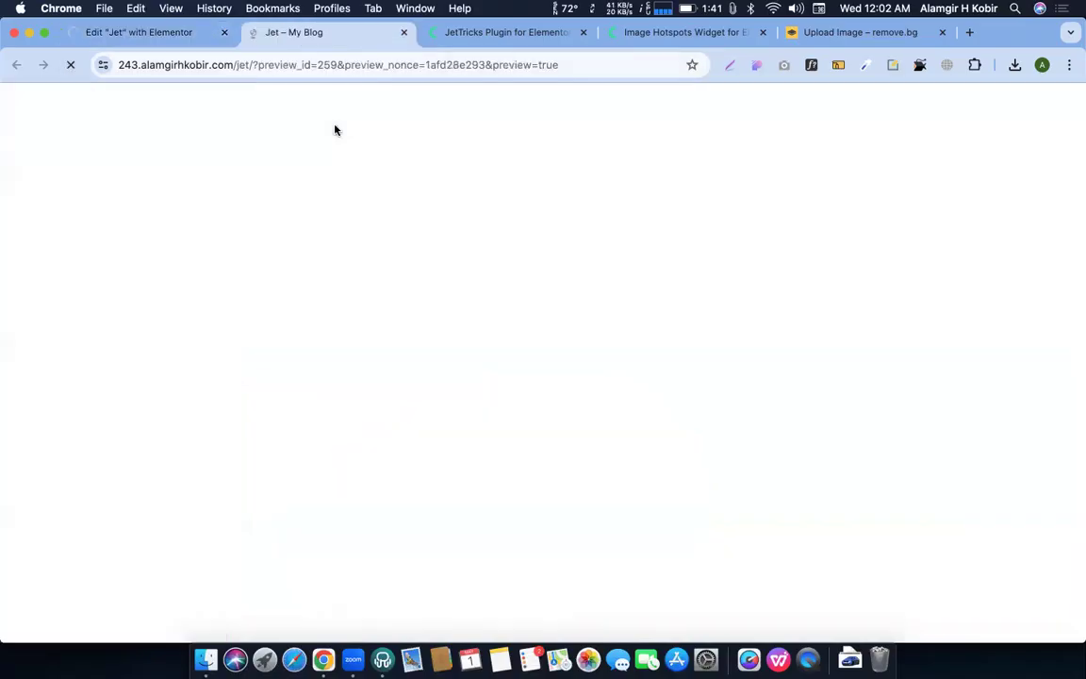
# Check the windscreen hotspot's 'B P Glass' tooltip in the preview, then return to the editor
pyautogui.scroll(-5, 468, 329)
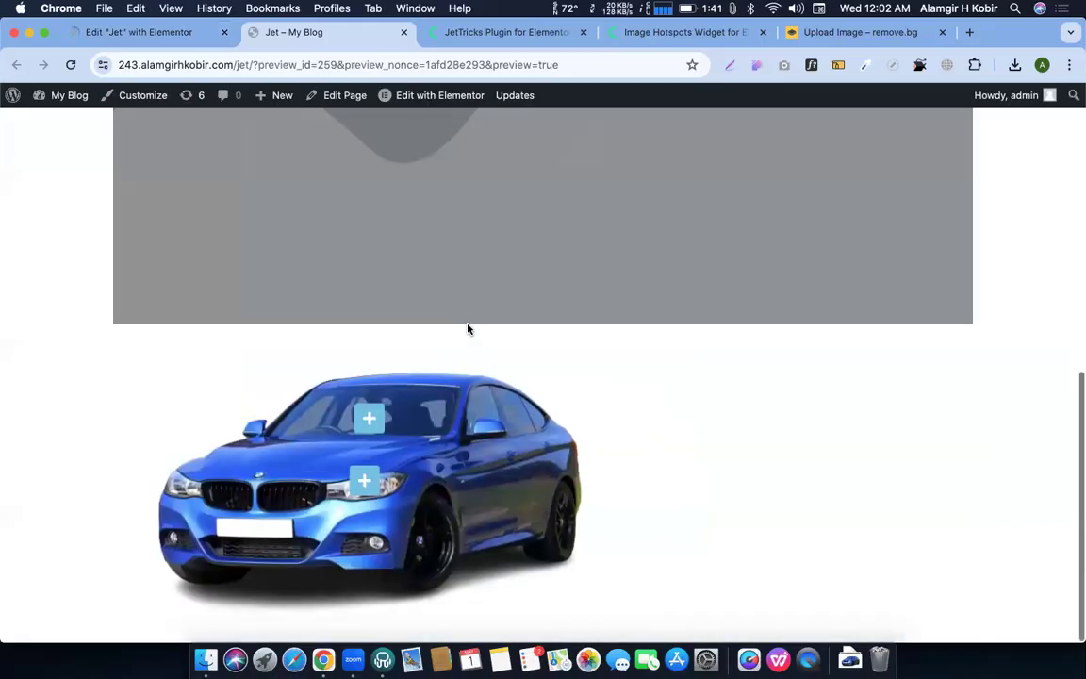
pyautogui.moveTo(373, 462)
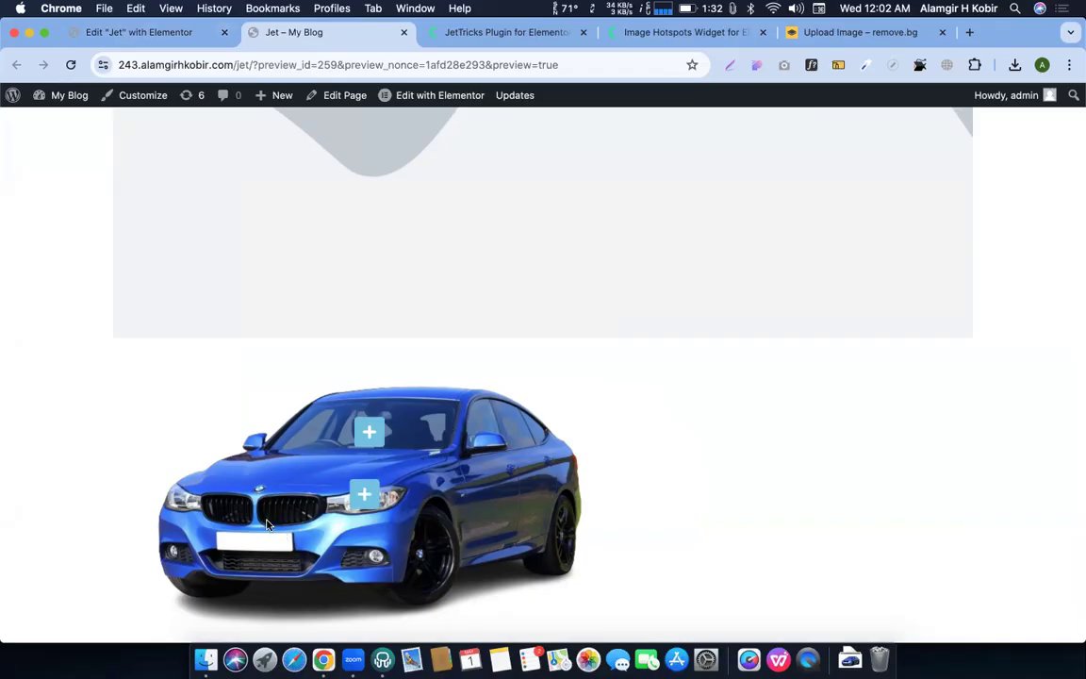
pyautogui.click(150, 33)
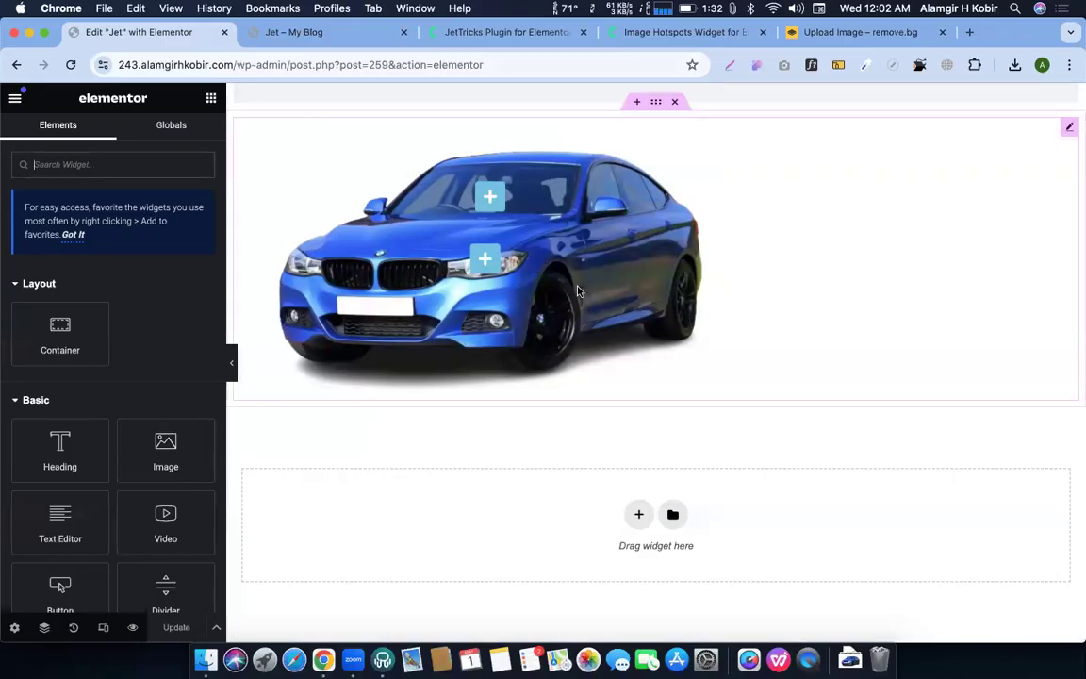
# Select the car hotspot image and set the hotspot text colour to black
pyautogui.click(519, 258)
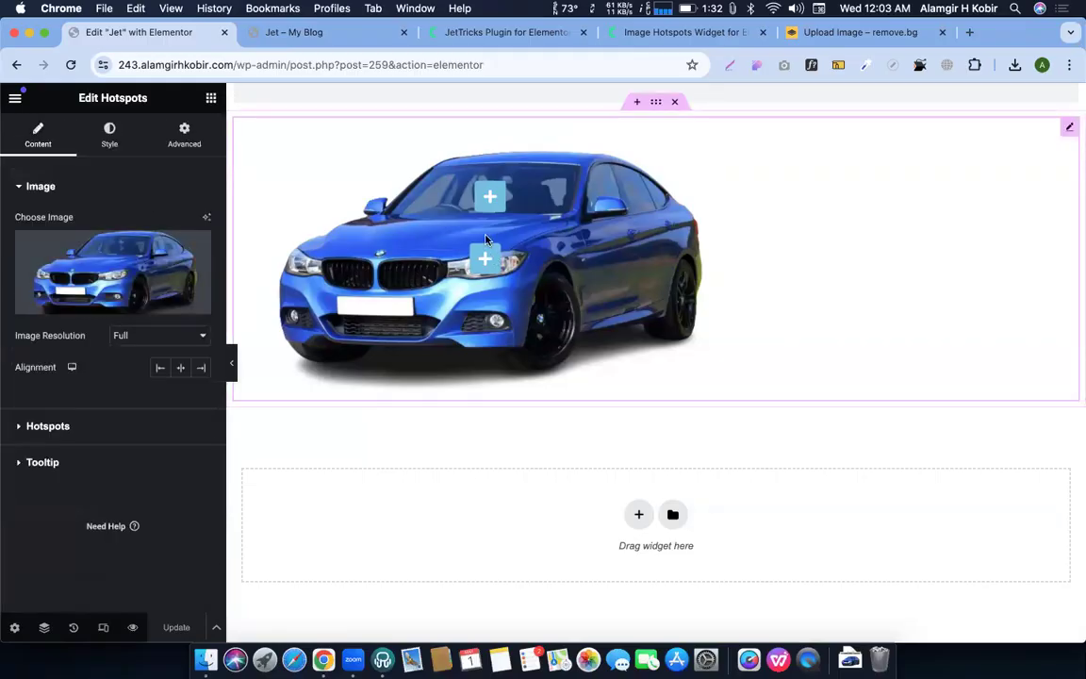
pyautogui.click(110, 135)
pyautogui.scroll(-3, 92, 192)
pyautogui.scroll(3, 91, 191)
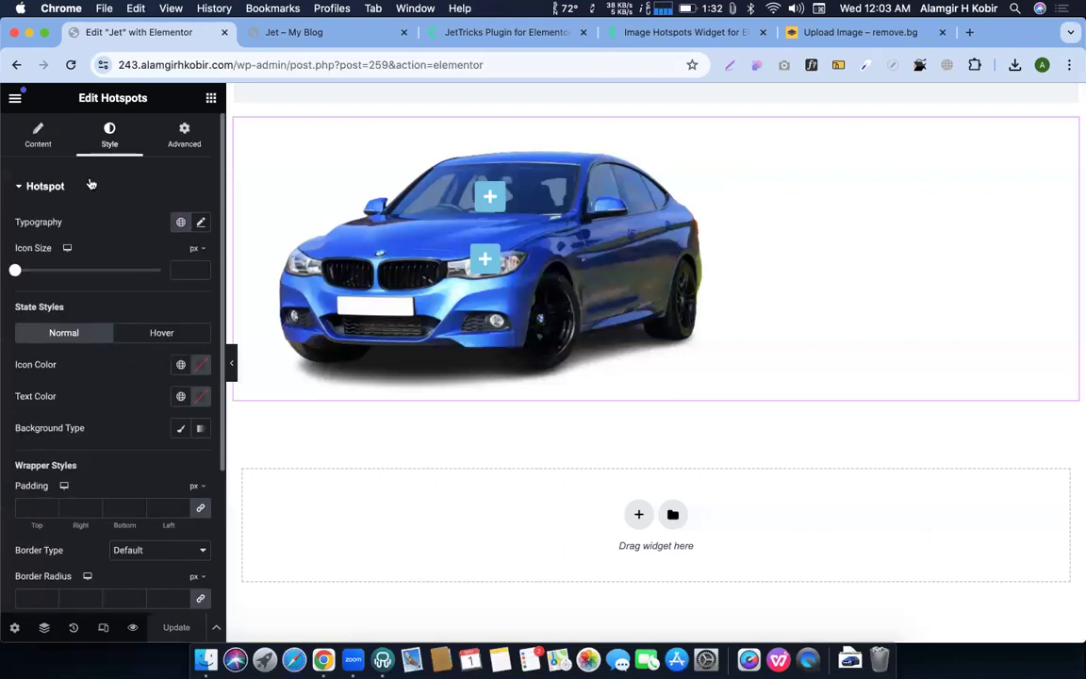
pyautogui.scroll(-2, 91, 324)
pyautogui.scroll(2, 91, 283)
pyautogui.scroll(-1, 213, 363)
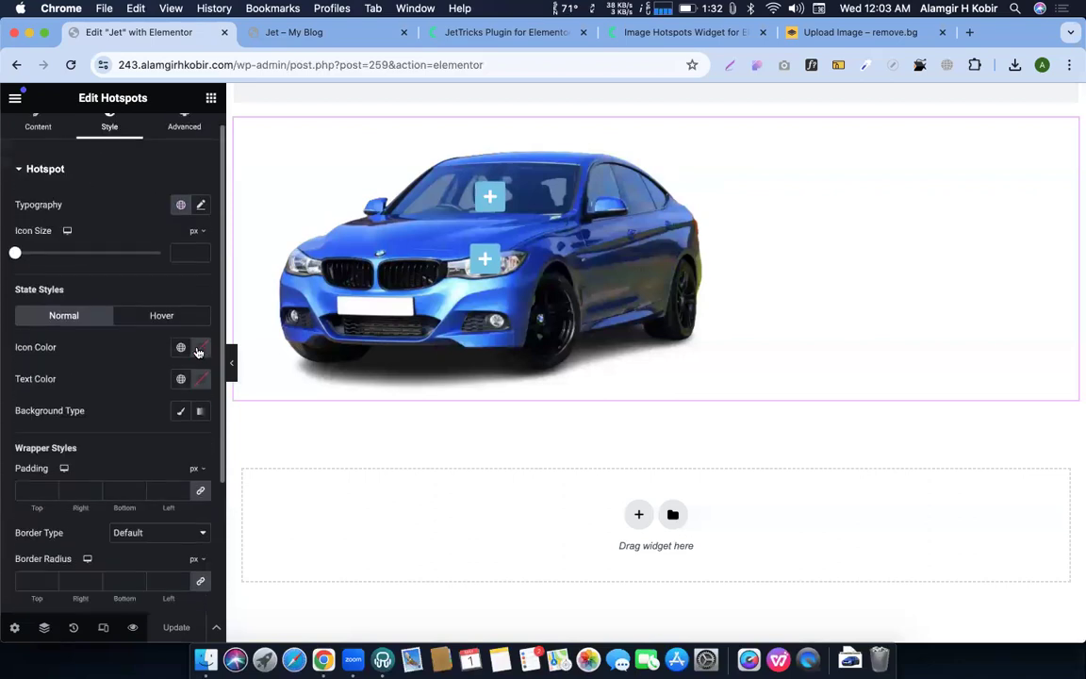
pyautogui.click(201, 380)
pyautogui.click(201, 380)
# Give the hotspot markers a semi-transparent bright green background, #05E58A82
pyautogui.scroll(-1, 203, 410)
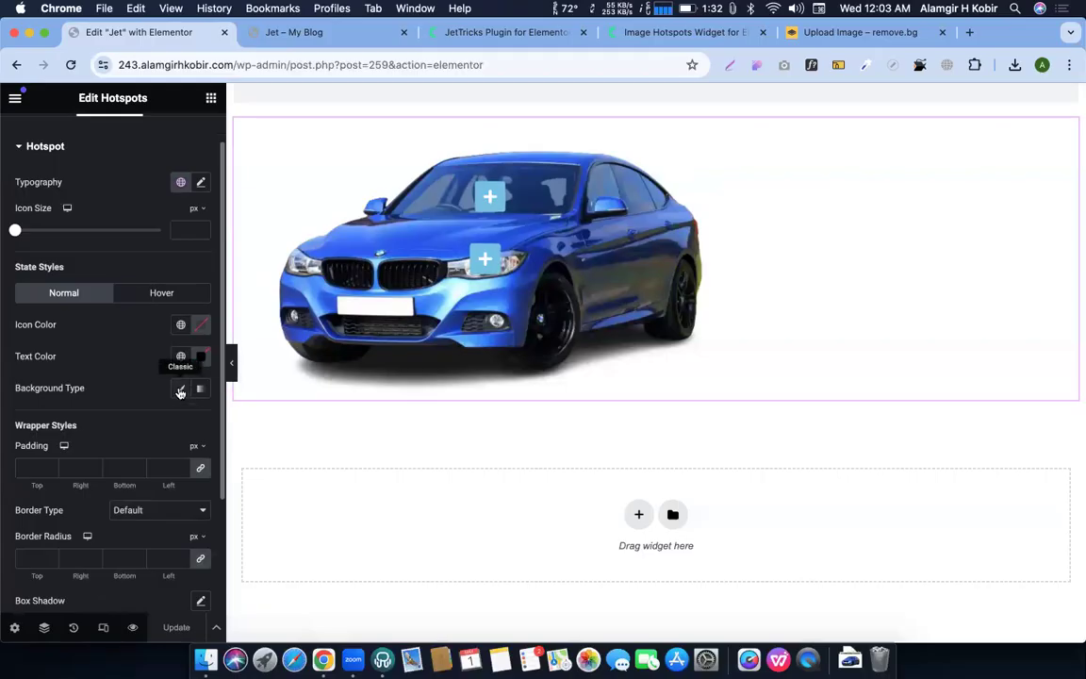
pyautogui.click(180, 392)
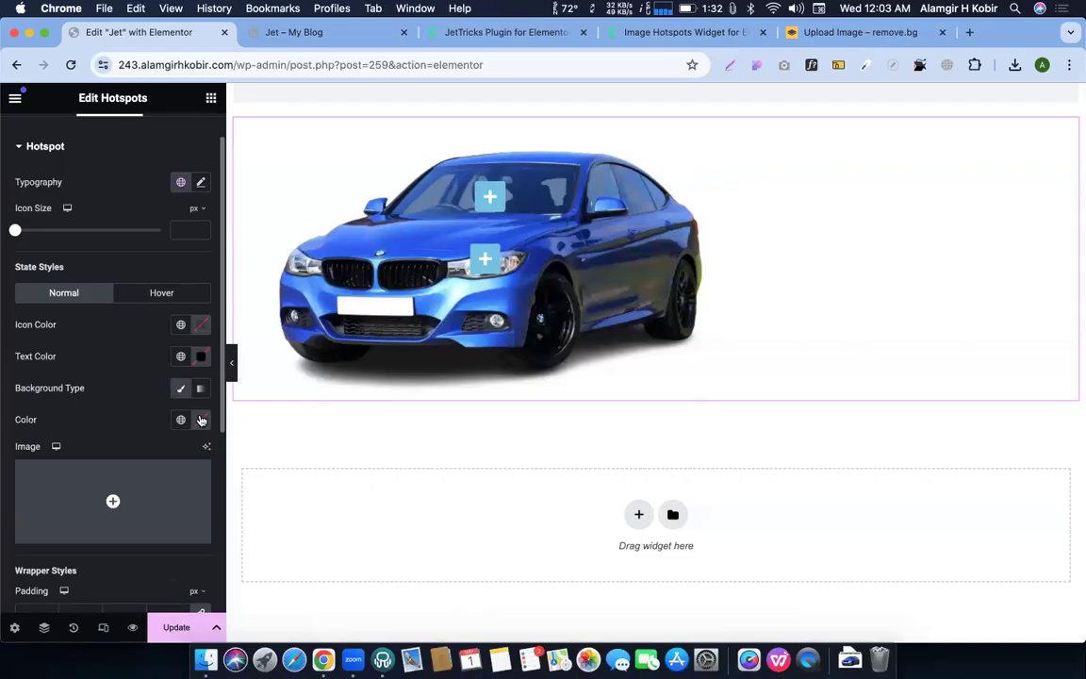
pyautogui.click(201, 420)
pyautogui.moveTo(184, 302)
pyautogui.mouseDown()
pyautogui.moveTo(194, 275)
pyautogui.moveTo(163, 293)
pyautogui.moveTo(167, 311)
pyautogui.mouseUp()
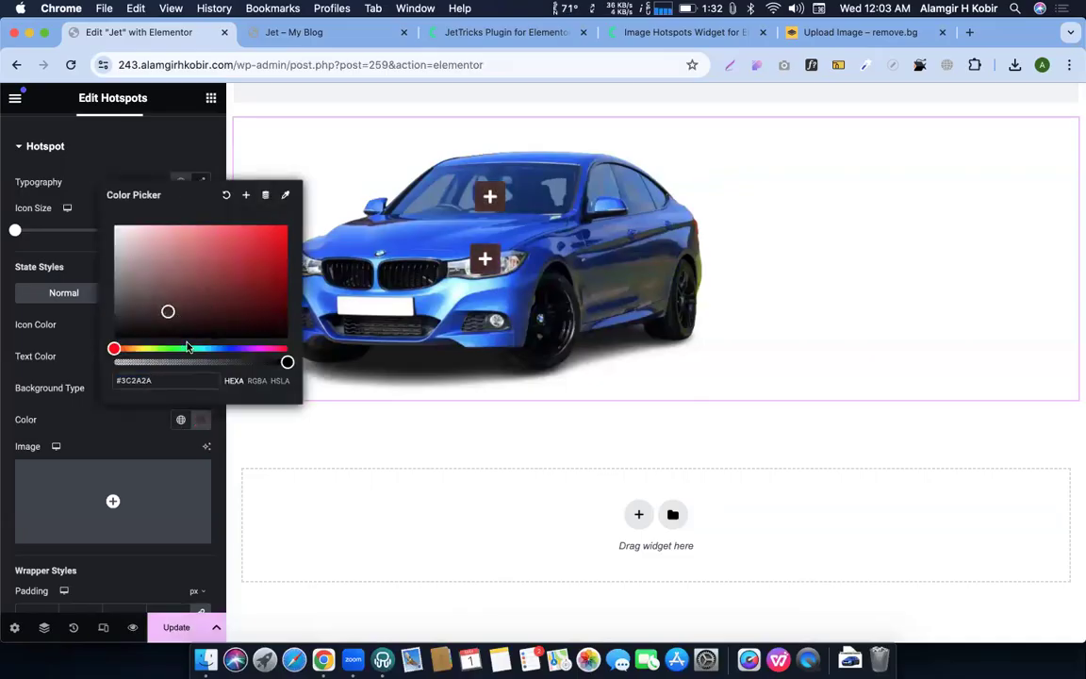
pyautogui.click(167, 349)
pyautogui.click(188, 348)
pyautogui.click(278, 253)
pyautogui.moveTo(278, 253); pyautogui.dragTo(283, 236)
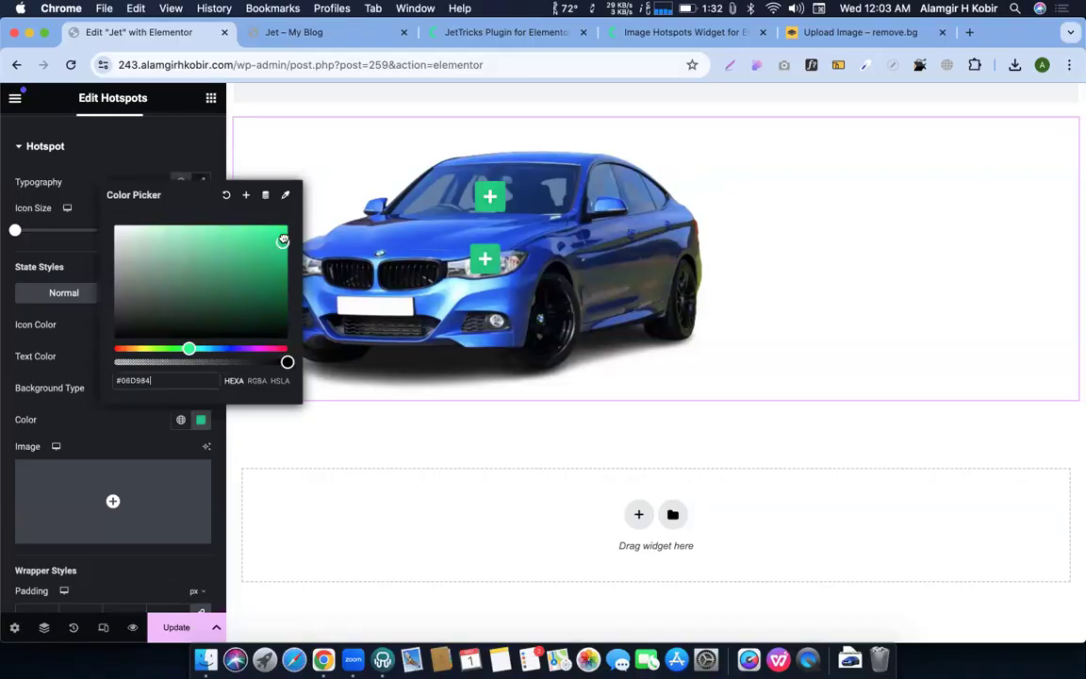
pyautogui.click(201, 420)
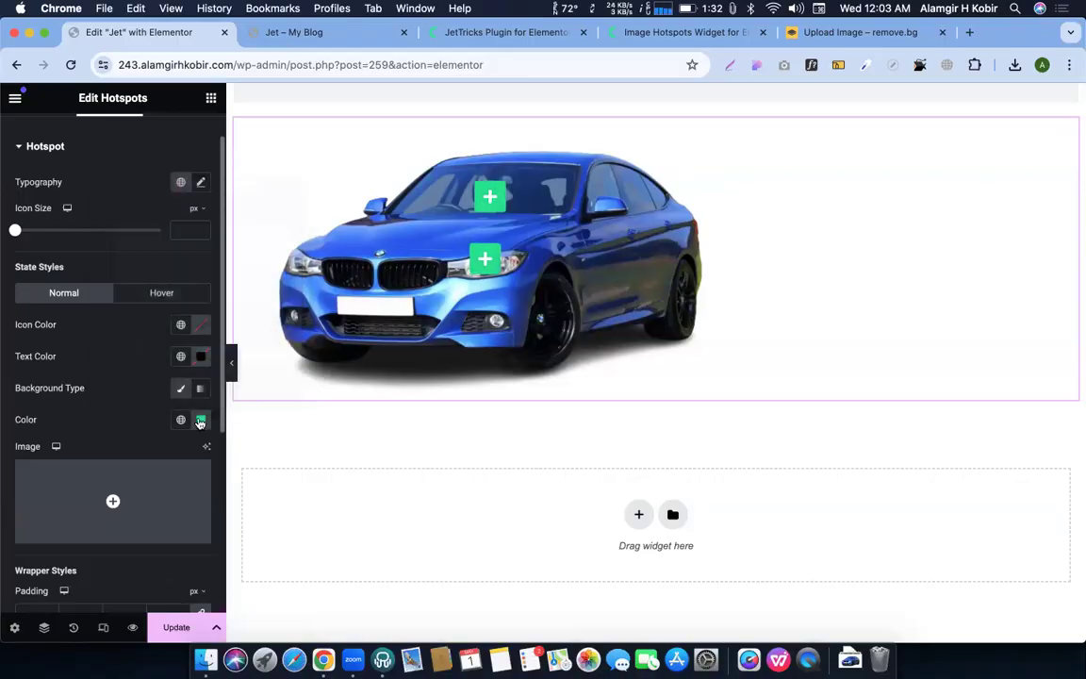
pyautogui.click(201, 419)
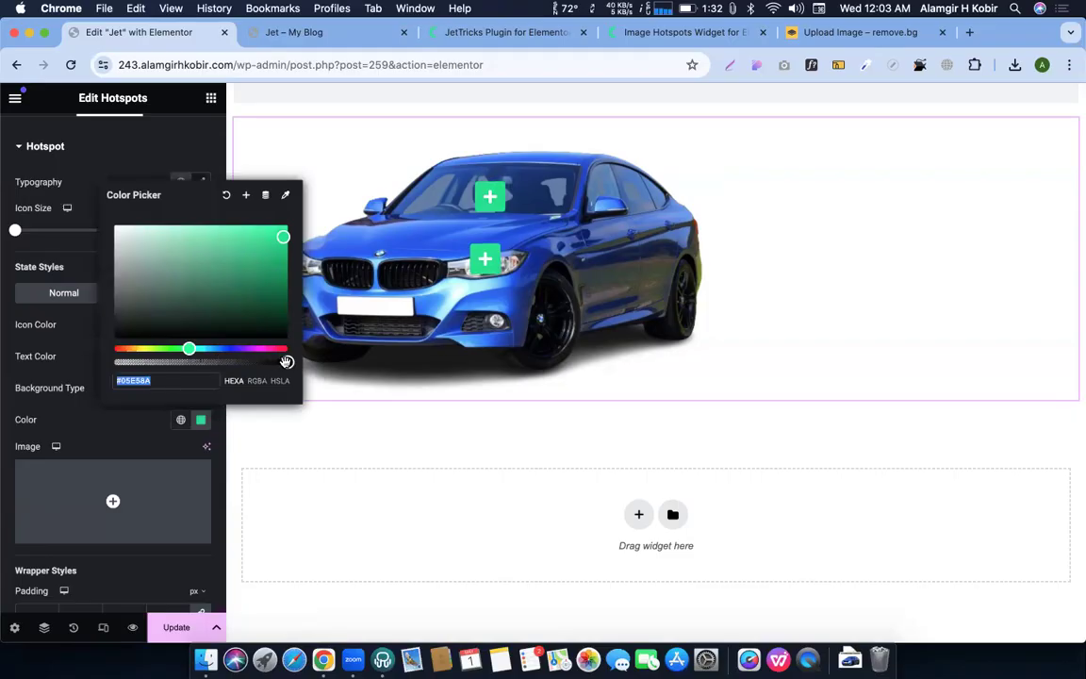
pyautogui.moveTo(285, 362); pyautogui.dragTo(198, 363)
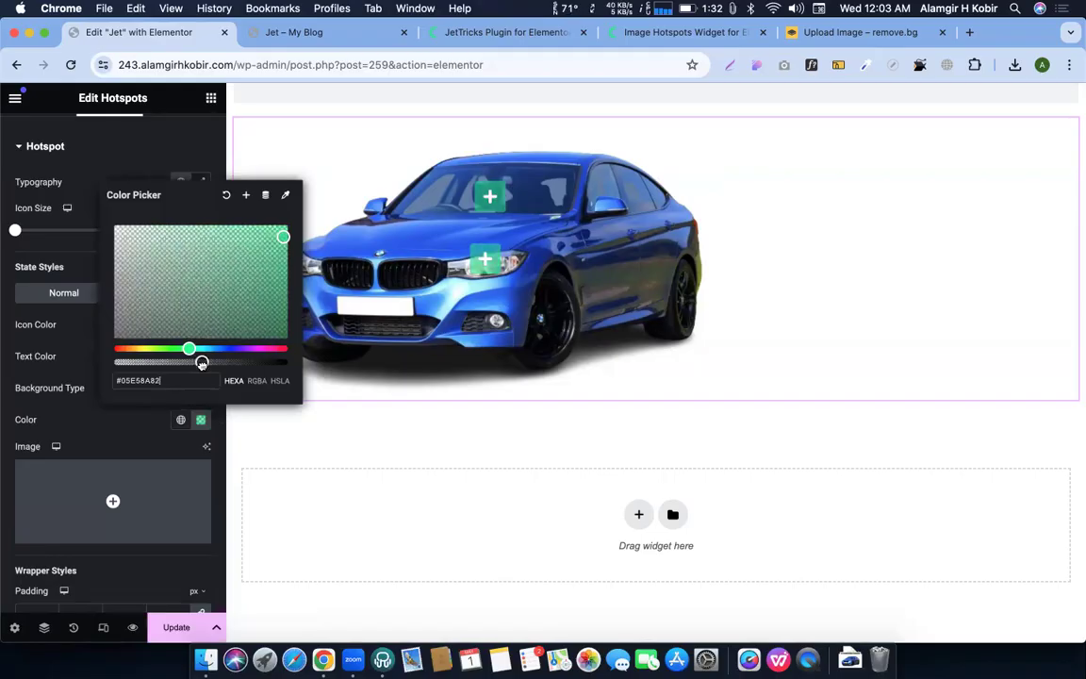
# Round the hotspot markers with a border radius of 50
pyautogui.click(138, 429)
pyautogui.scroll(-4, 139, 429)
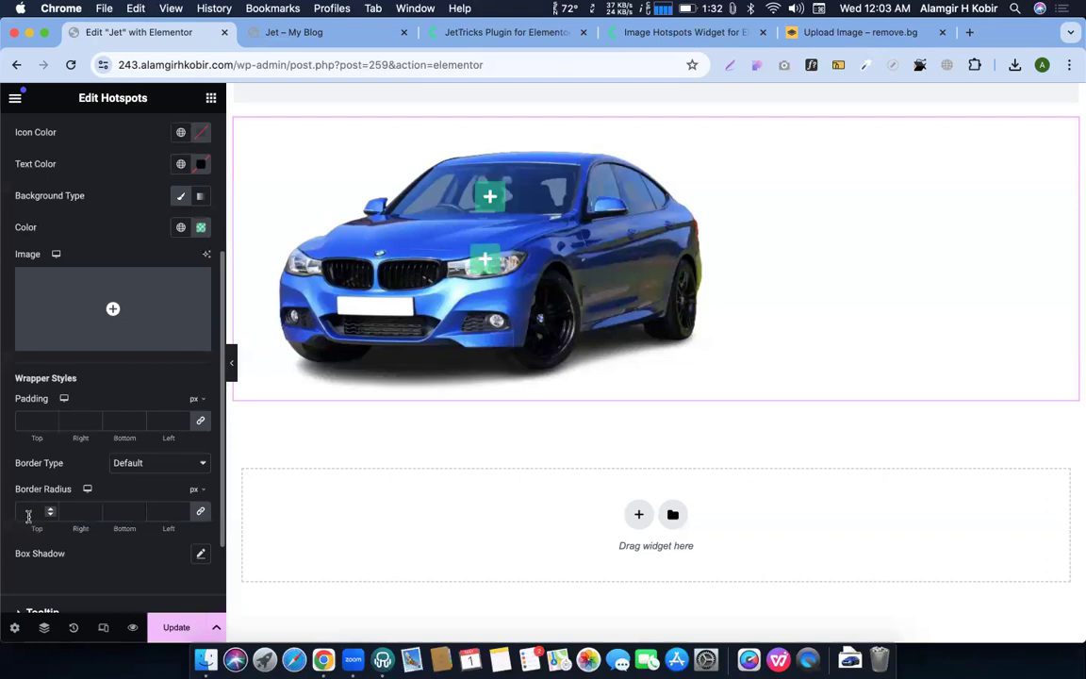
pyautogui.click(28, 516)
pyautogui.write('50')
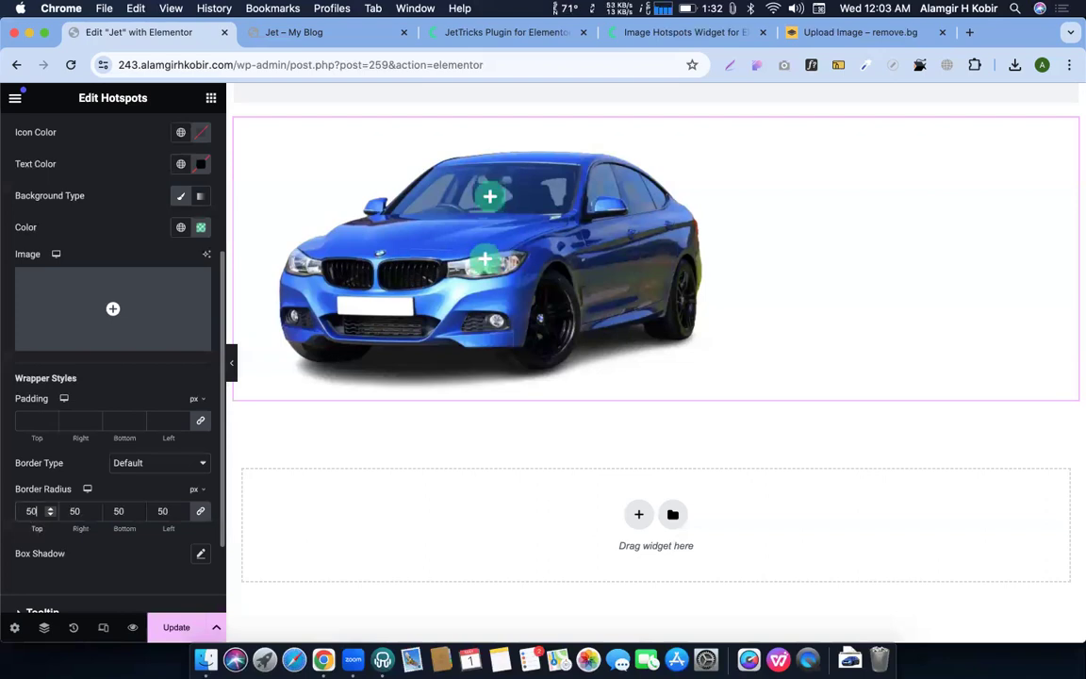
# Add a semi-transparent green box shadow with blur 8 and spread 10
pyautogui.click(200, 556)
pyautogui.scroll(-3, 198, 528)
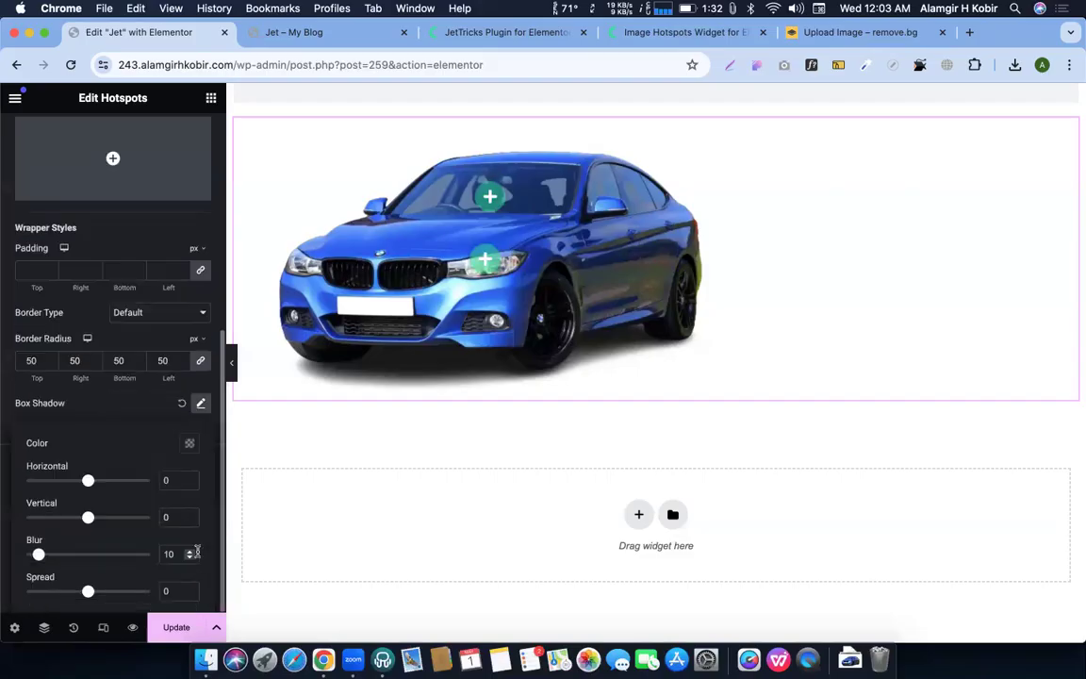
pyautogui.click(190, 444)
pyautogui.click(168, 370)
pyautogui.moveTo(259, 288); pyautogui.dragTo(264, 280)
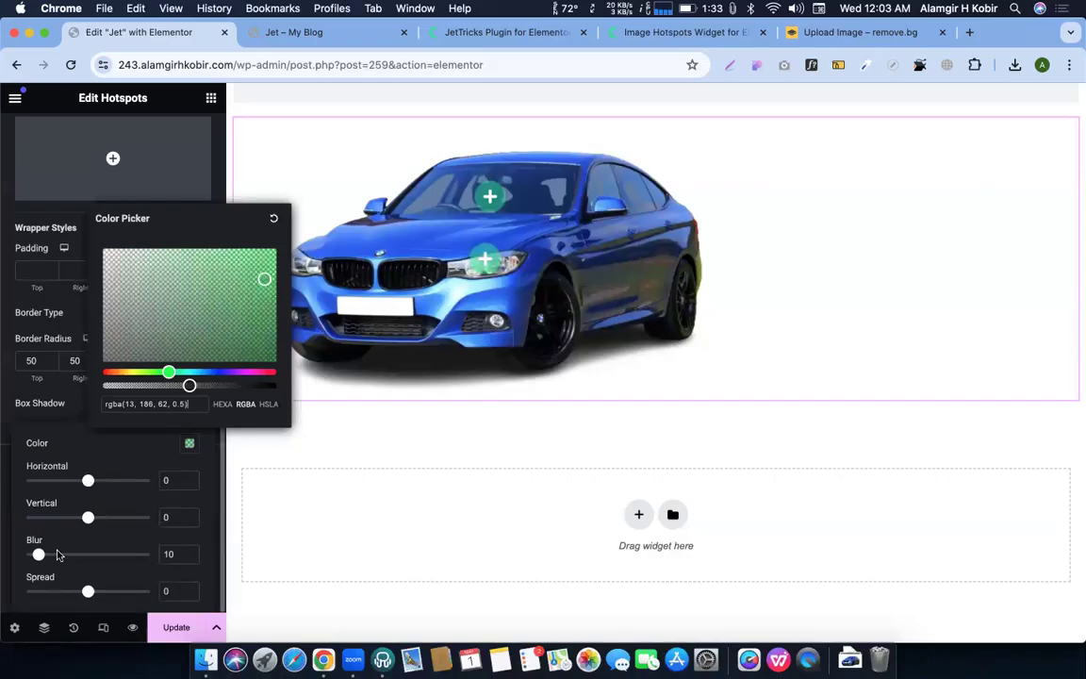
pyautogui.moveTo(38, 556); pyautogui.dragTo(51, 555)
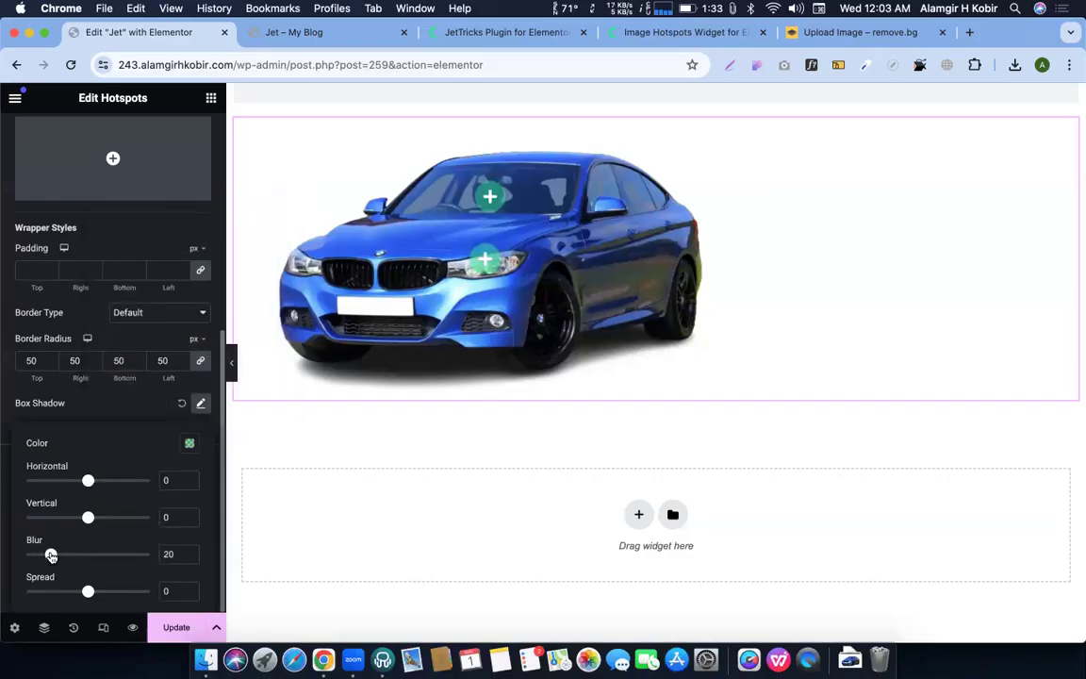
pyautogui.click(190, 444)
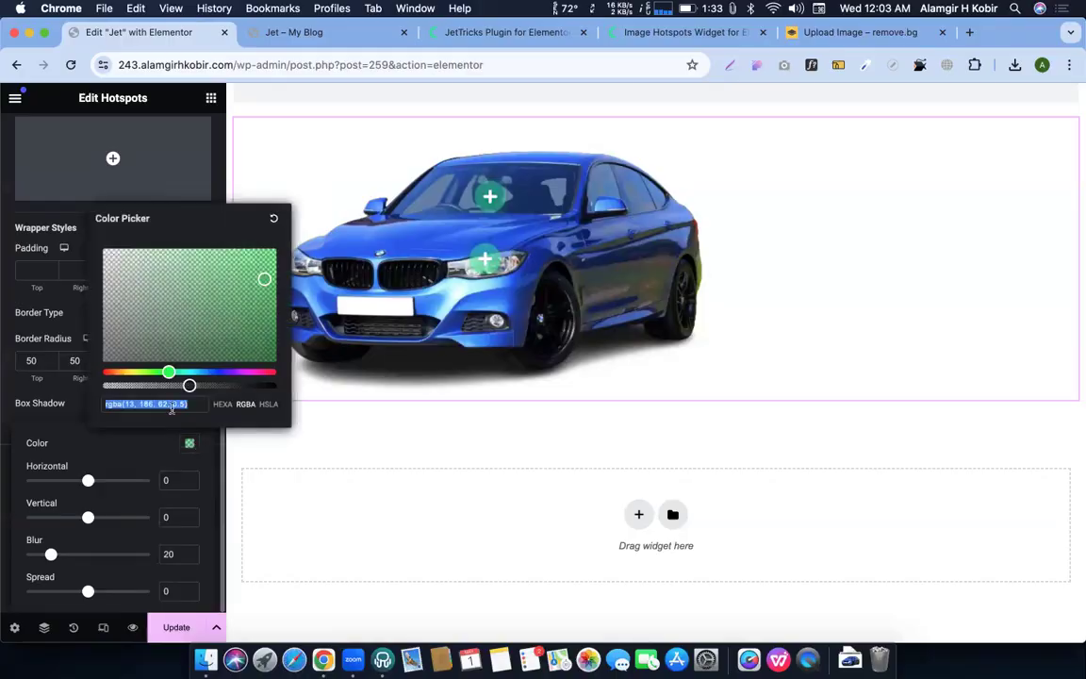
pyautogui.moveTo(189, 386); pyautogui.dragTo(225, 386)
pyautogui.moveTo(105, 592); pyautogui.dragTo(94, 591)
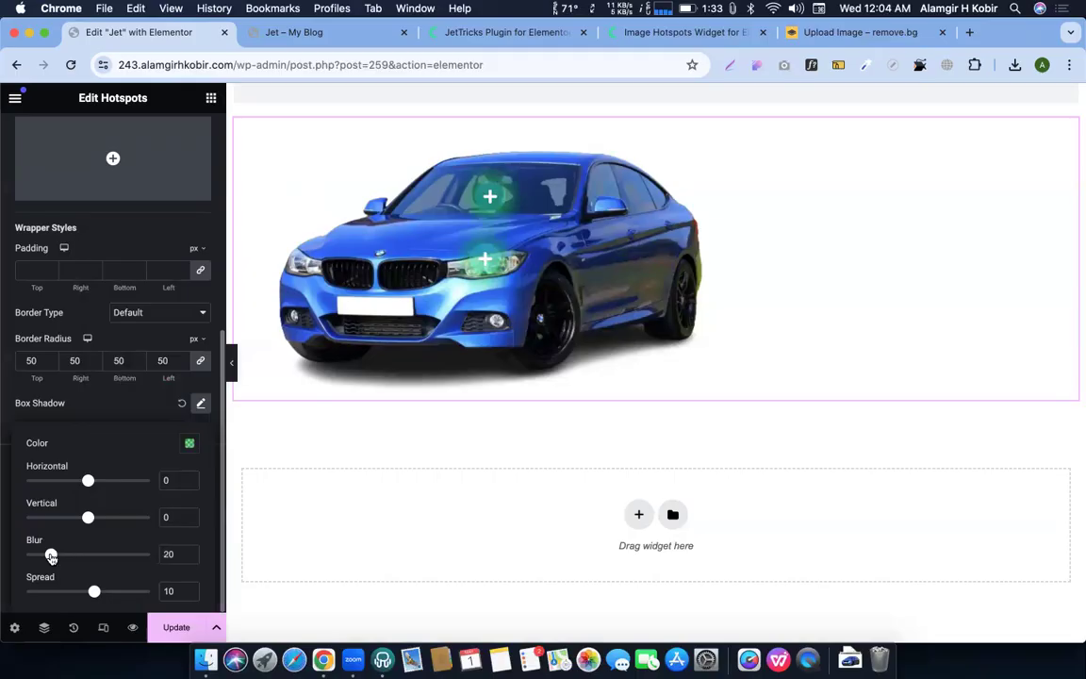
pyautogui.moveTo(66, 560); pyautogui.dragTo(35, 559)
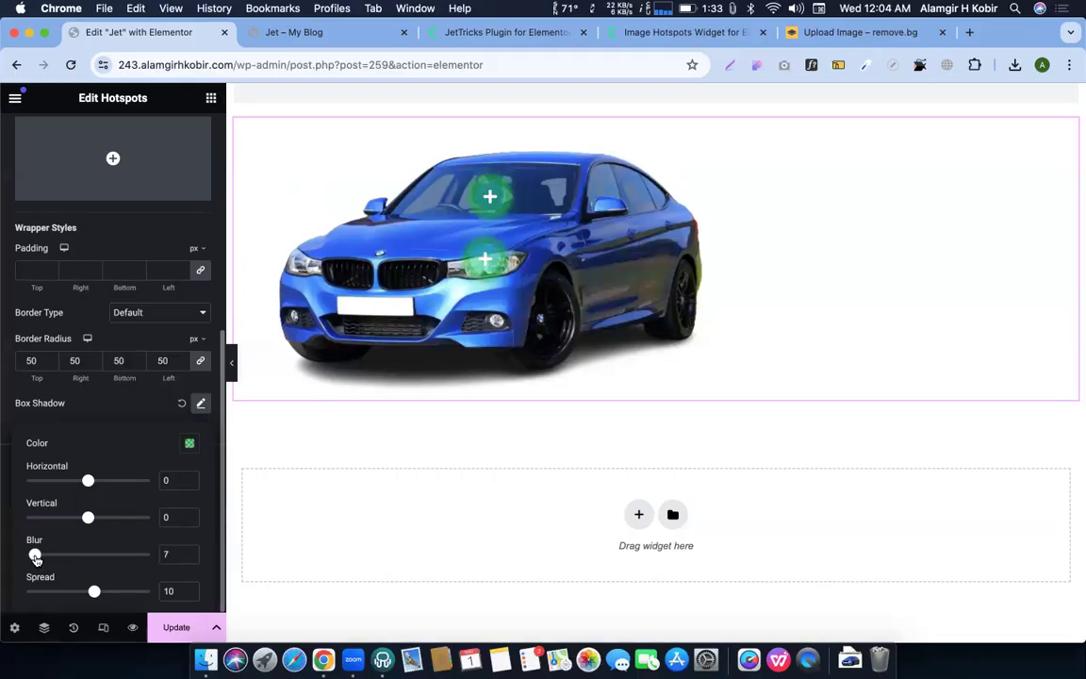
# Try a translucent hotspot text colour, then clear the text colour entirely
pyautogui.click(231, 361)
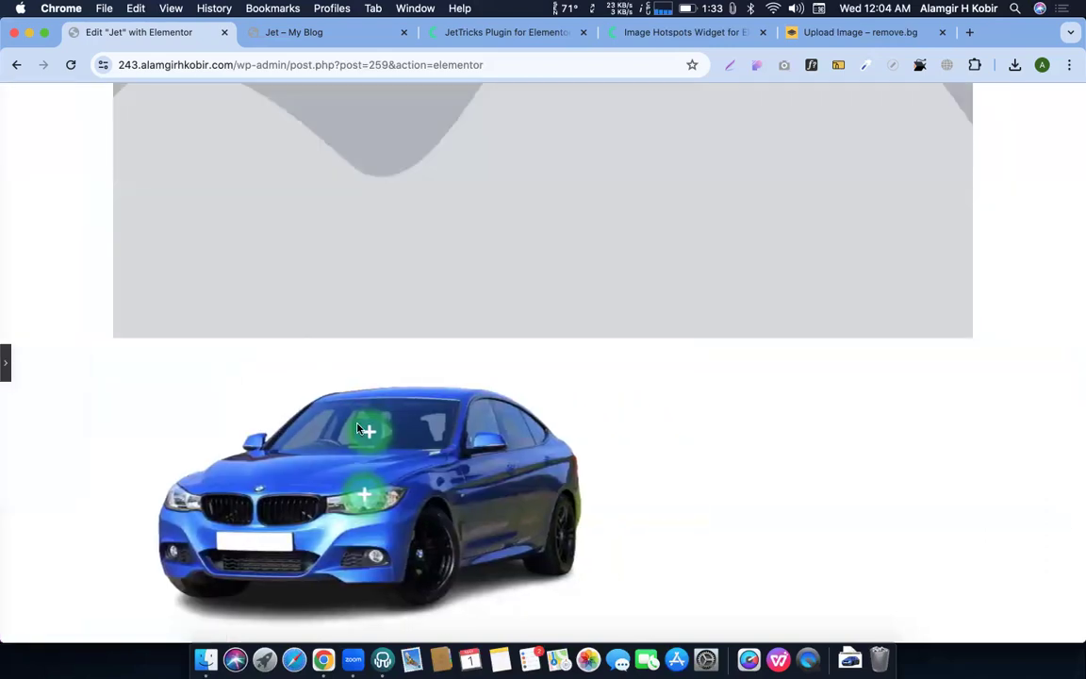
pyautogui.click(6, 362)
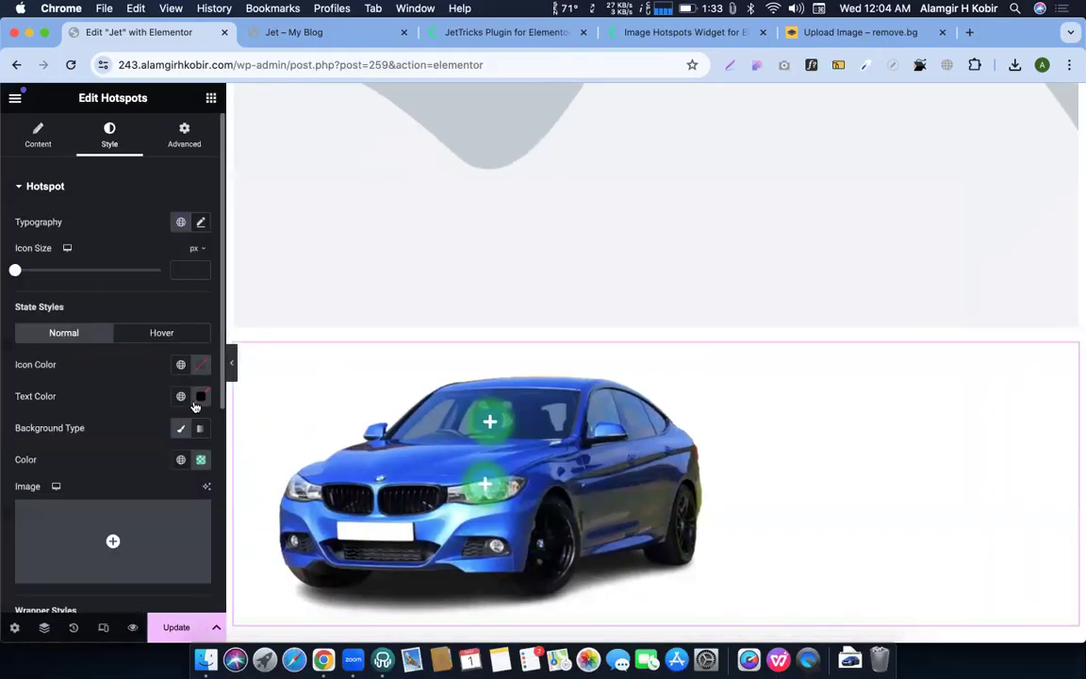
pyautogui.click(201, 400)
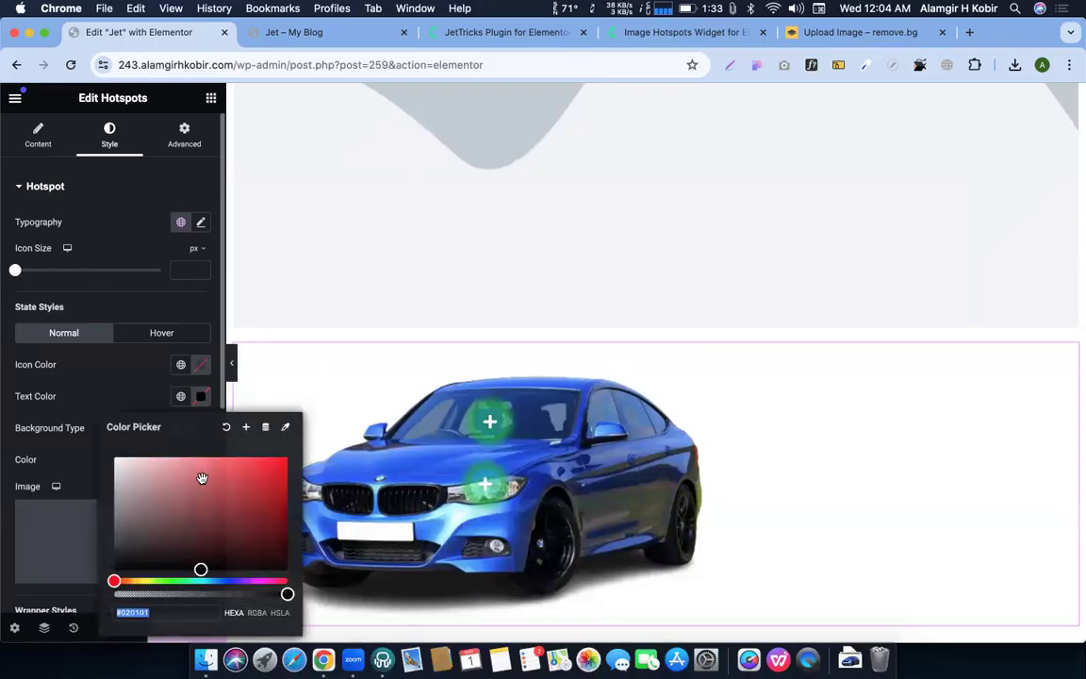
pyautogui.click(201, 569)
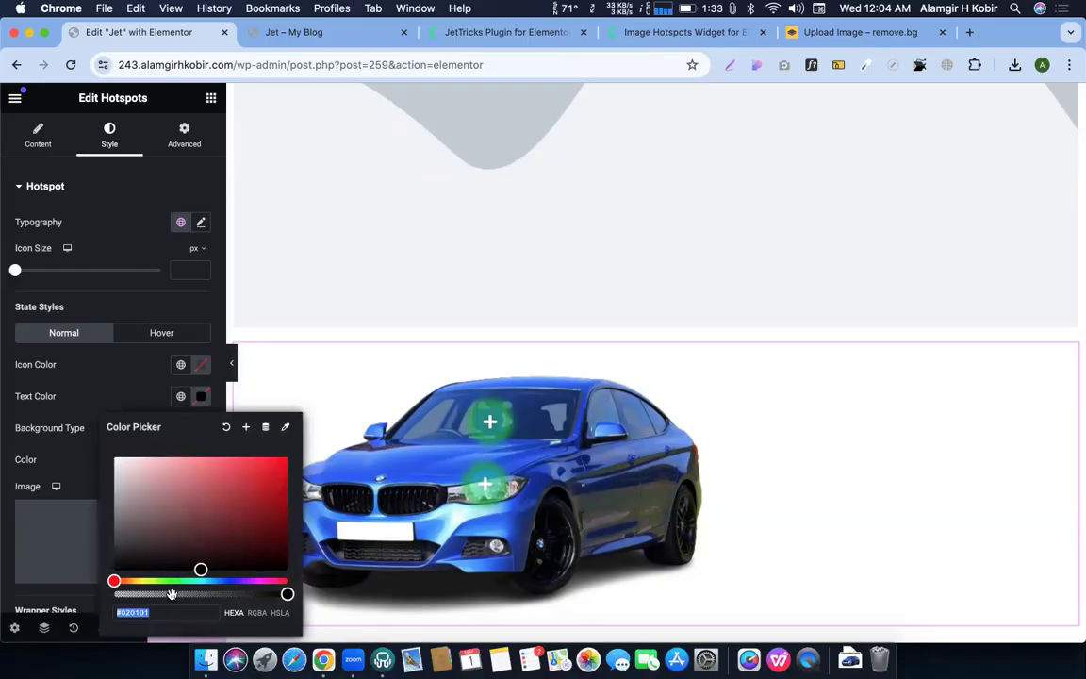
pyautogui.moveTo(171, 594); pyautogui.dragTo(144, 594)
pyautogui.click(154, 484)
pyautogui.moveTo(123, 461); pyautogui.dragTo(107, 443)
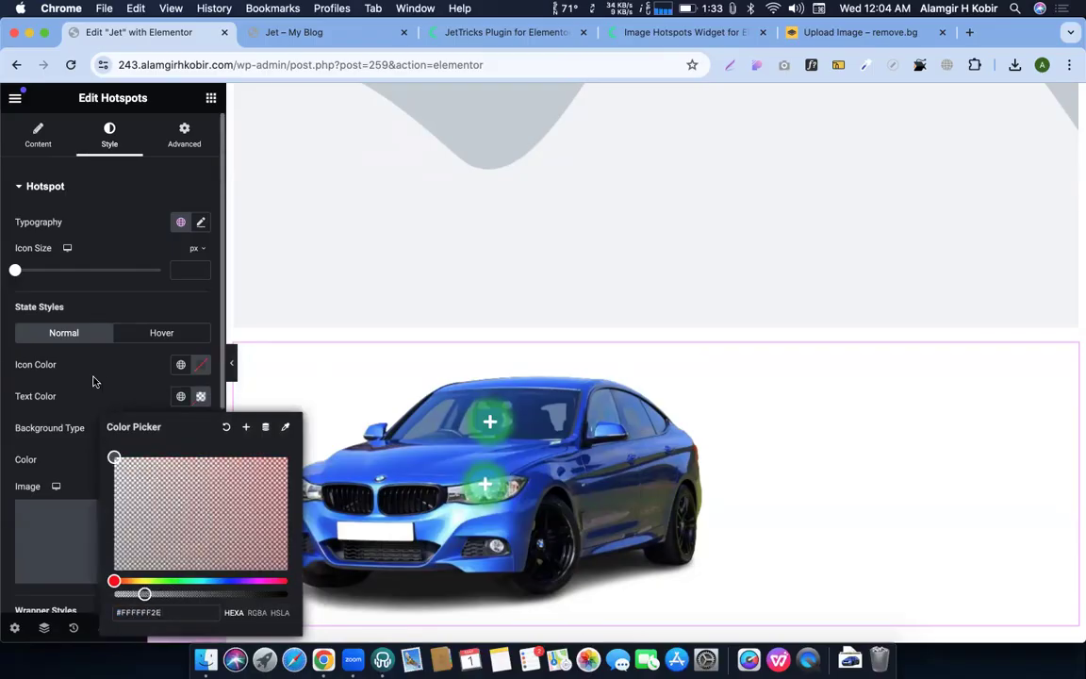
pyautogui.click(210, 377)
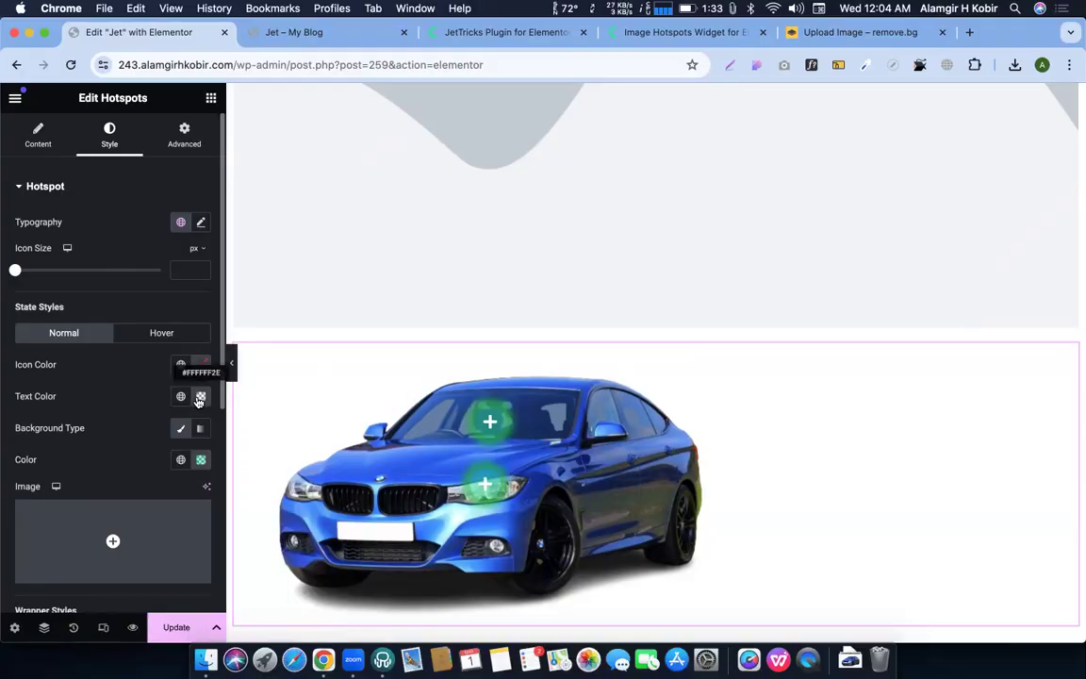
pyautogui.click(199, 397)
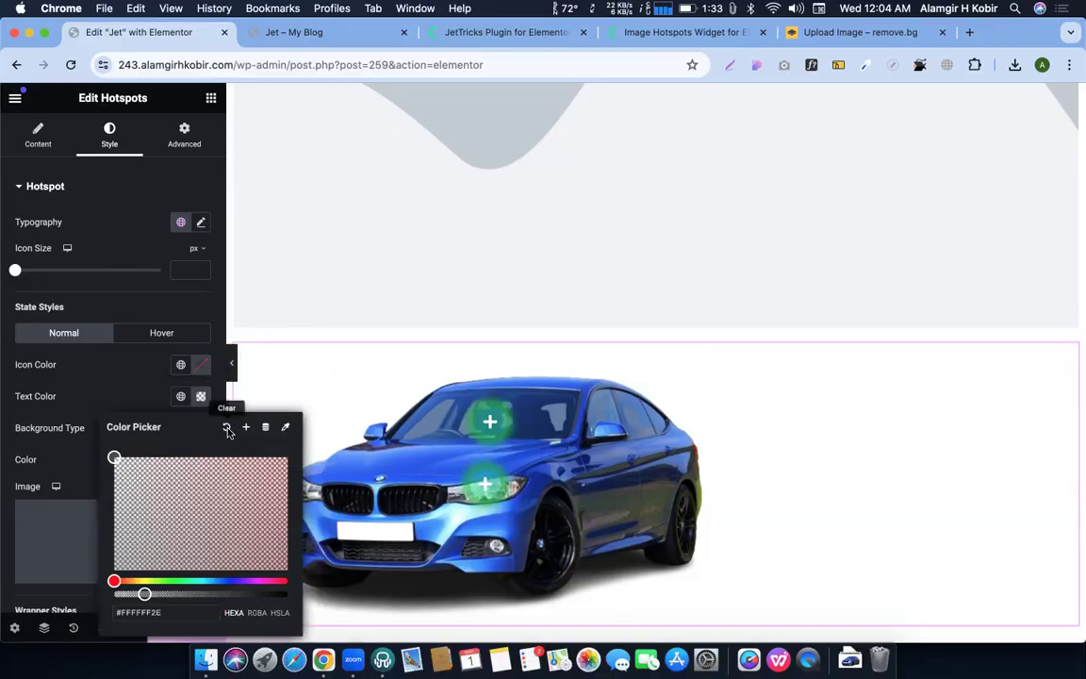
pyautogui.click(202, 362)
# Set the hotspot icon colour to translucent light grey #EEEEEEA6 and update the page
pyautogui.click(200, 368)
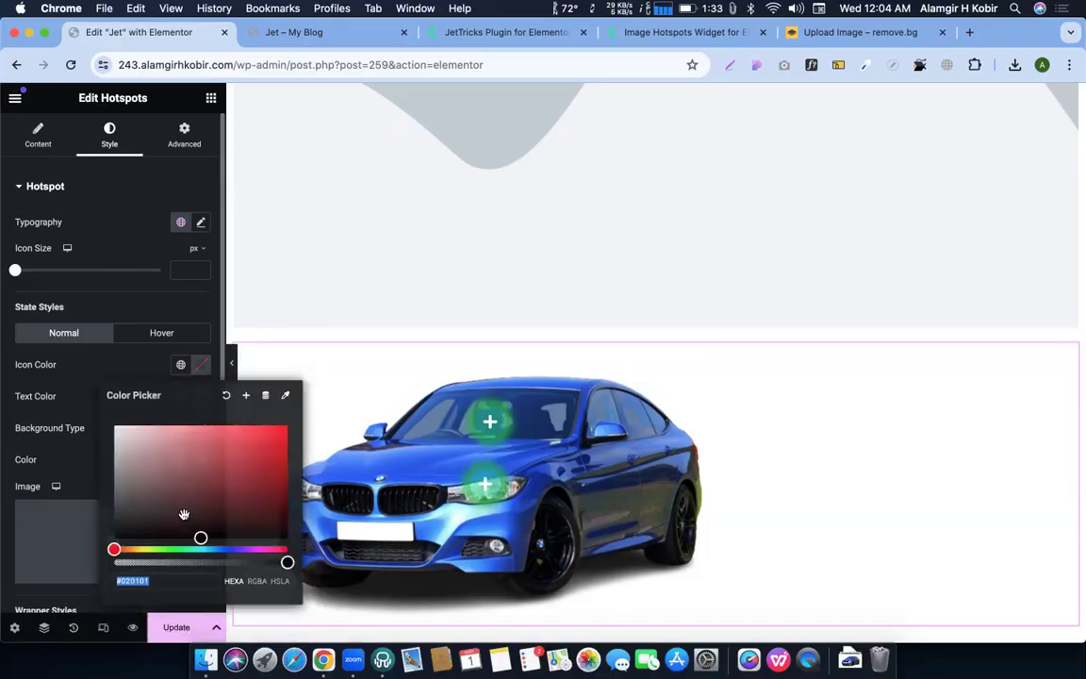
pyautogui.click(119, 438)
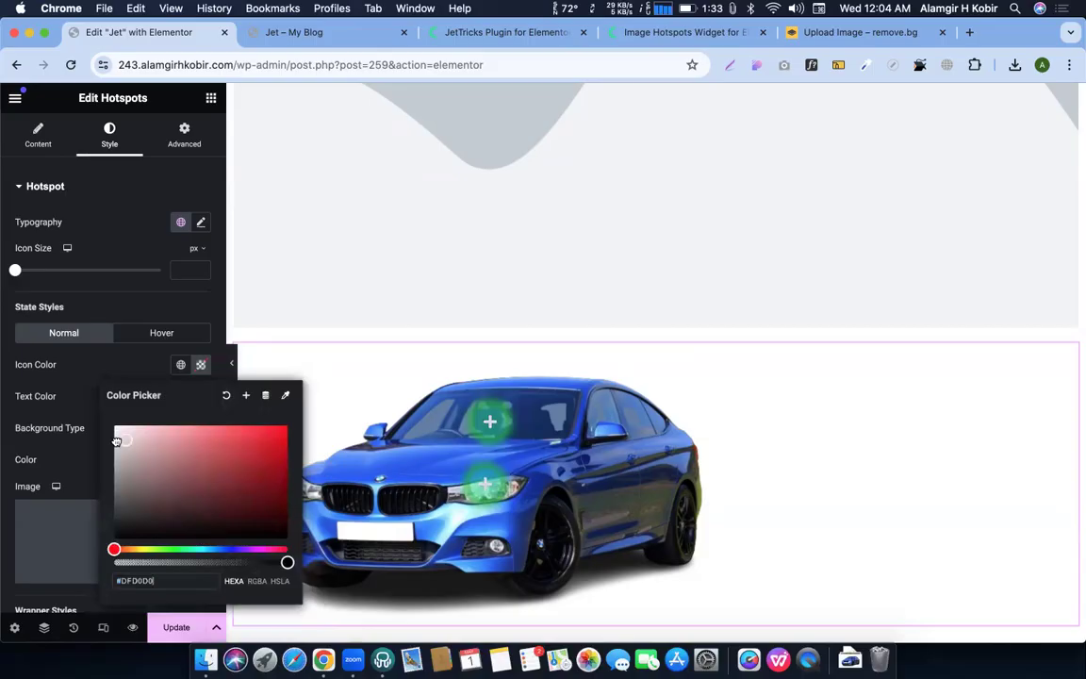
pyautogui.click(114, 434)
pyautogui.moveTo(176, 562); pyautogui.dragTo(227, 562)
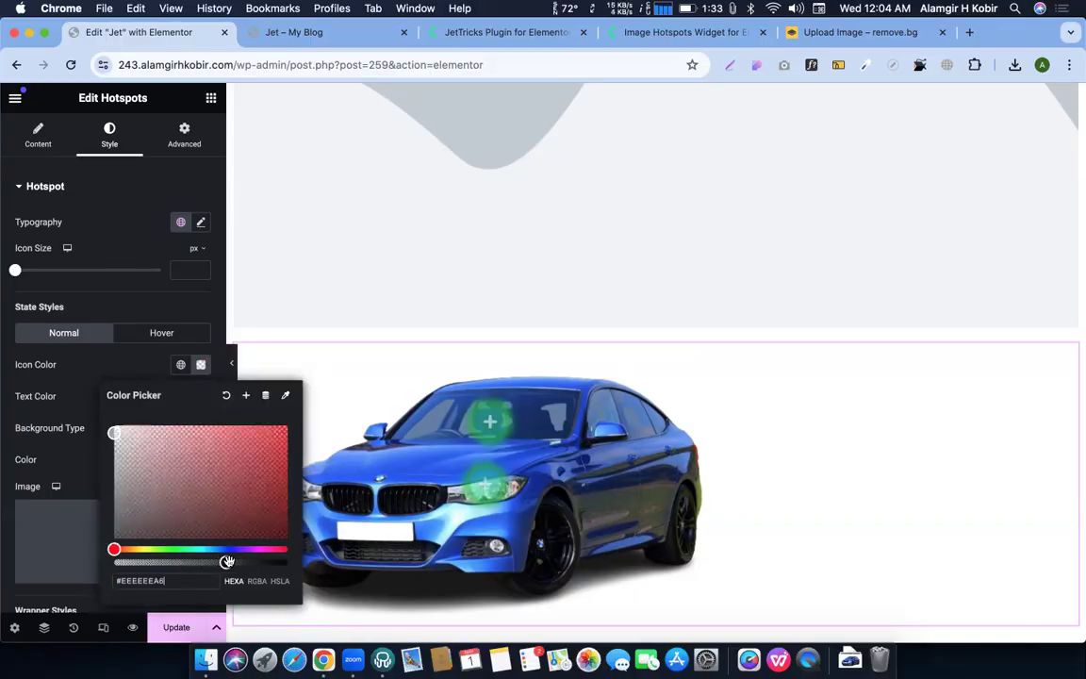
pyautogui.click(475, 577)
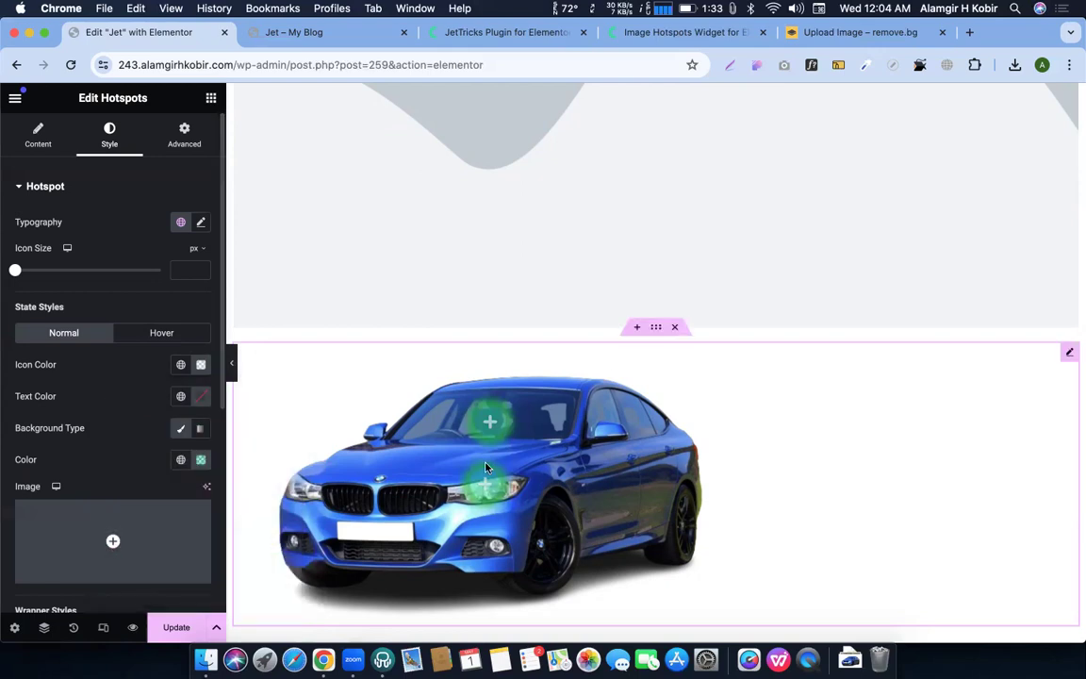
pyautogui.click(176, 627)
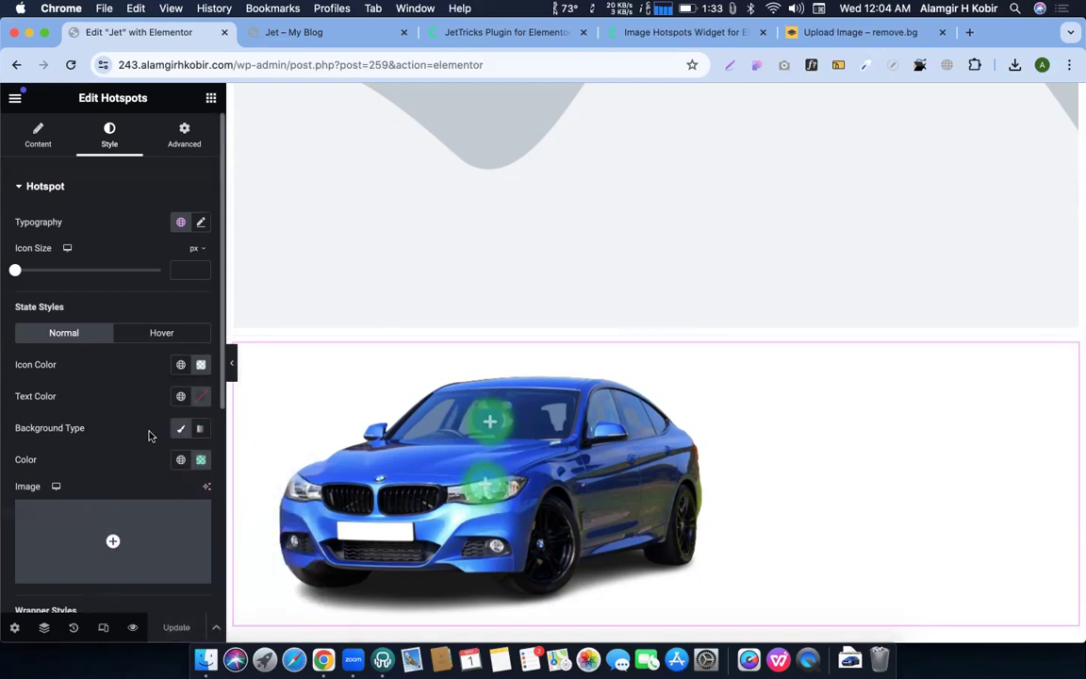
pyautogui.scroll(-5, 199, 539)
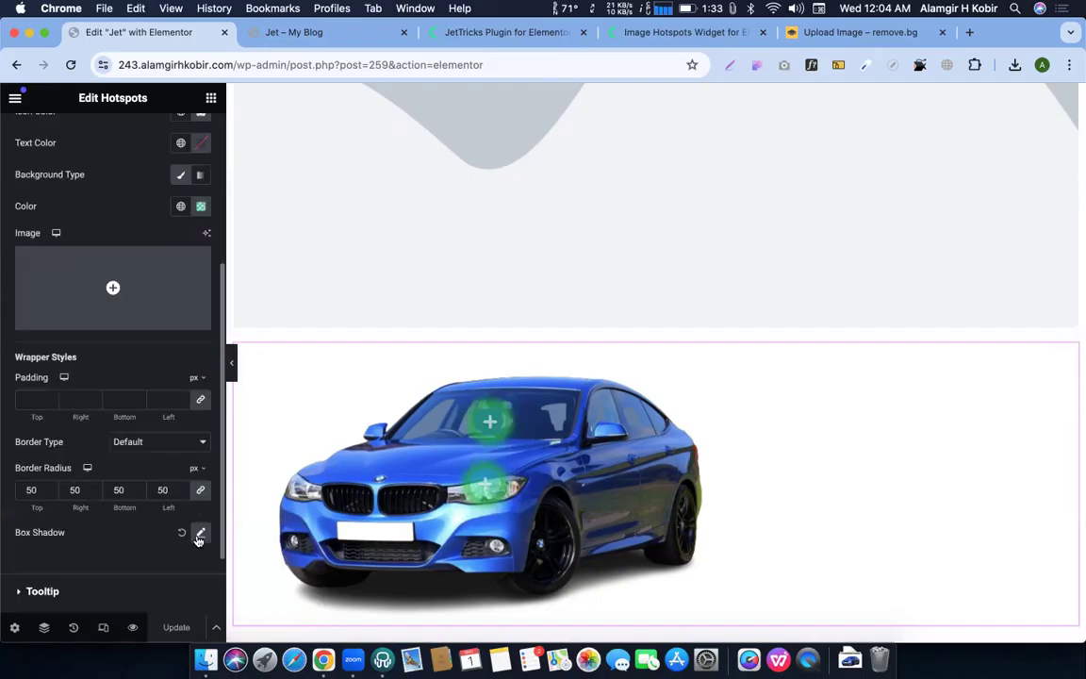
# Reduce the hotspot box shadow spread to 4 and update the page
pyautogui.click(202, 534)
pyautogui.scroll(-3, 174, 504)
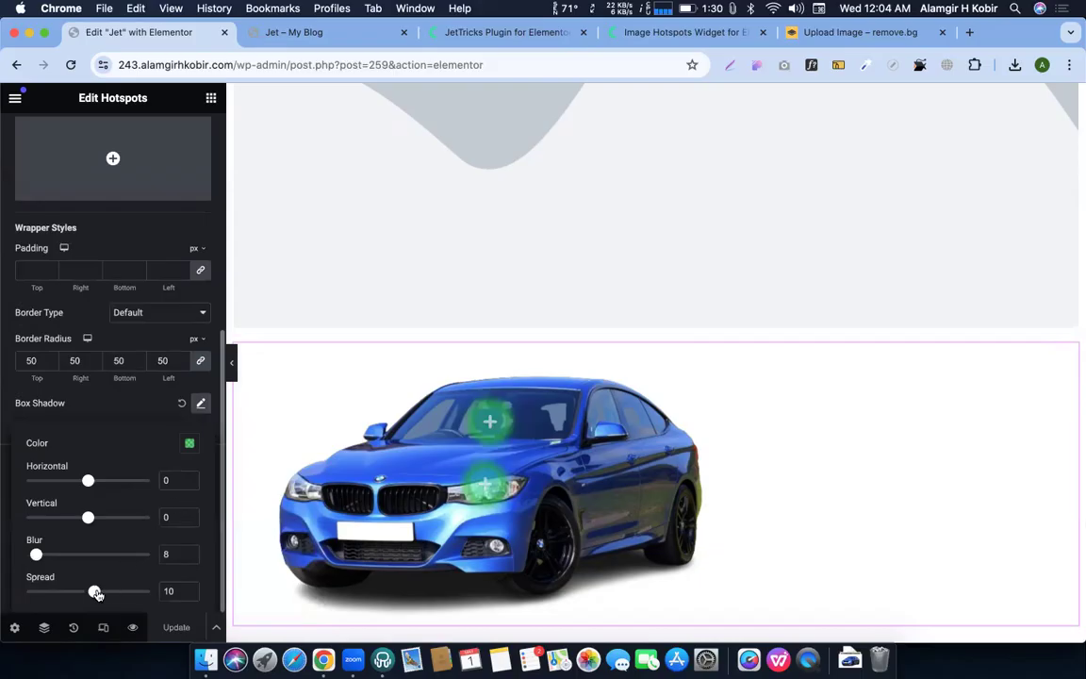
pyautogui.moveTo(94, 594)
pyautogui.mouseDown()
pyautogui.moveTo(80, 593)
pyautogui.moveTo(90, 592)
pyautogui.mouseUp()
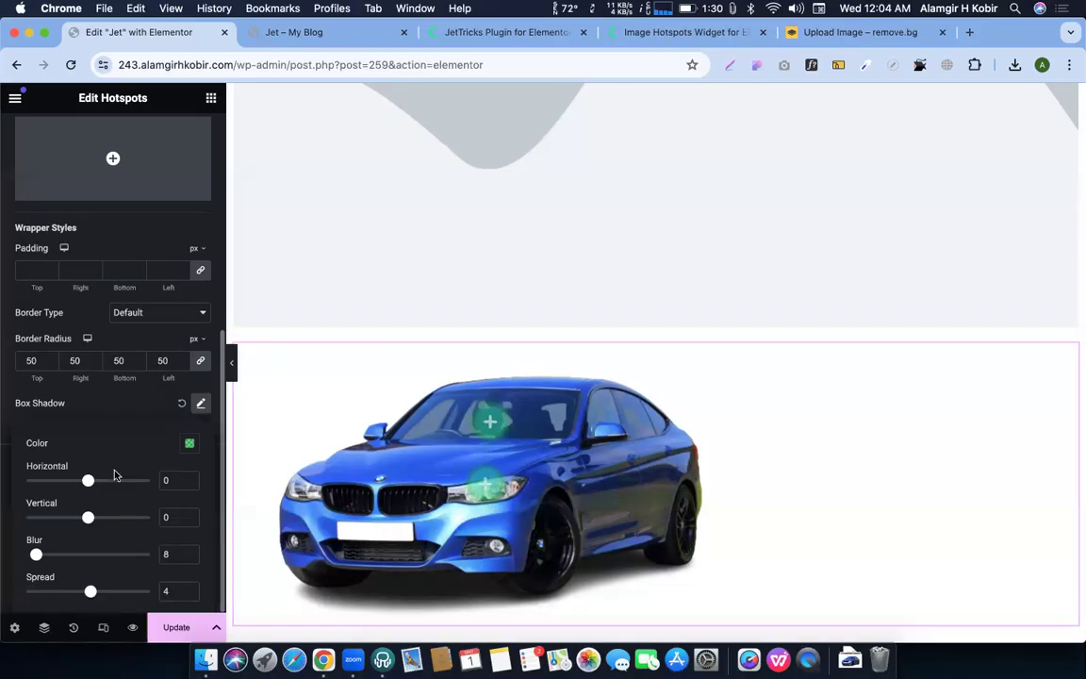
pyautogui.scroll(8, 113, 382)
pyautogui.click(172, 635)
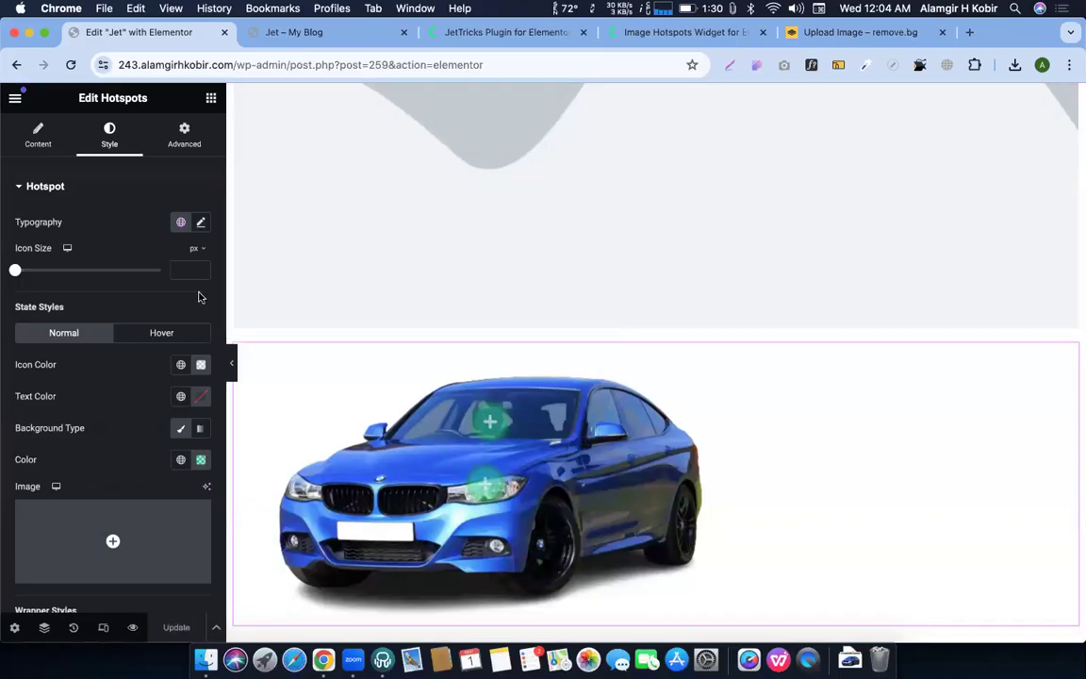
# Expand the Tooltip style section, then switch to the JetTricks plugin page
pyautogui.scroll(-5, 53, 272)
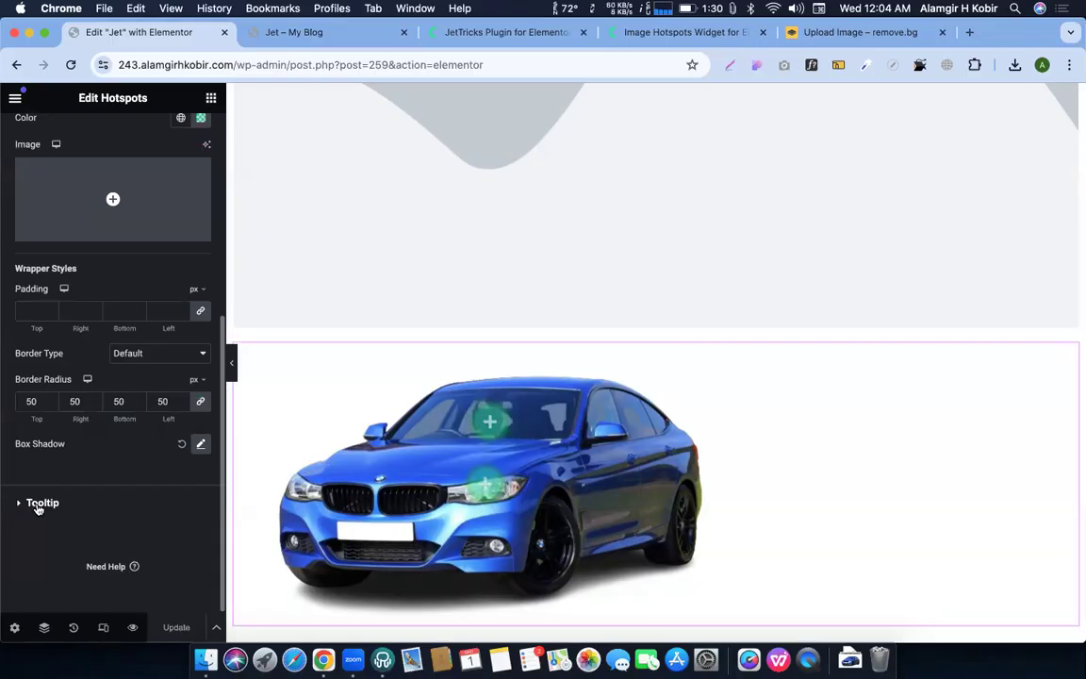
pyautogui.click(85, 502)
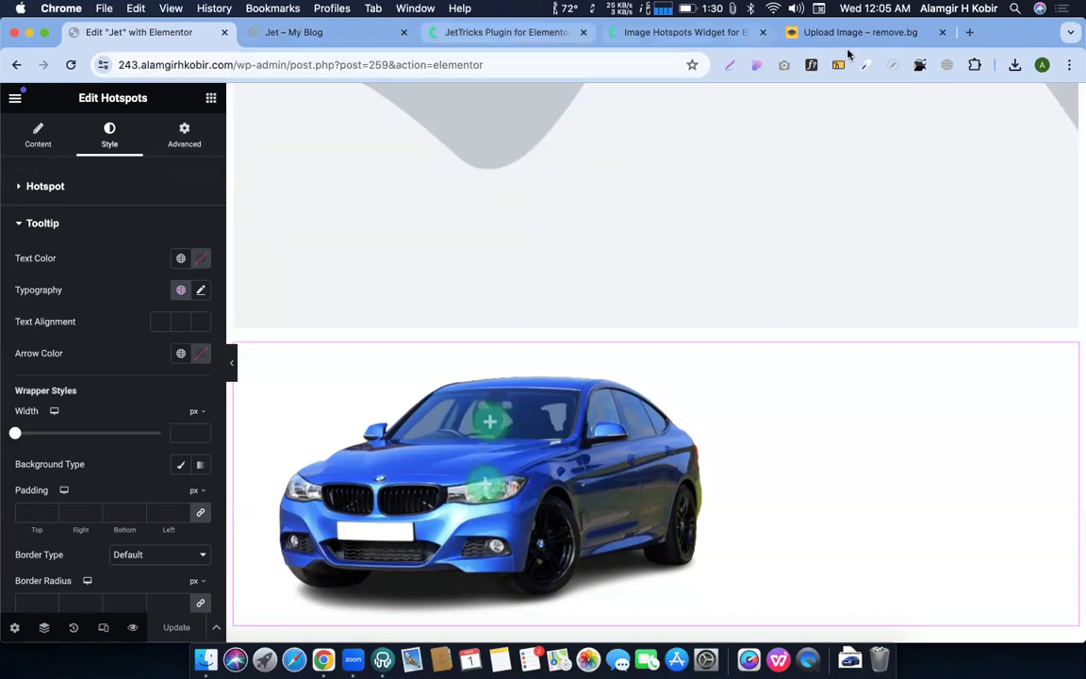
pyautogui.click(330, 36)
# Look over the JetTricks page, then return to the Jet page's Elementor editor
pyautogui.click(477, 31)
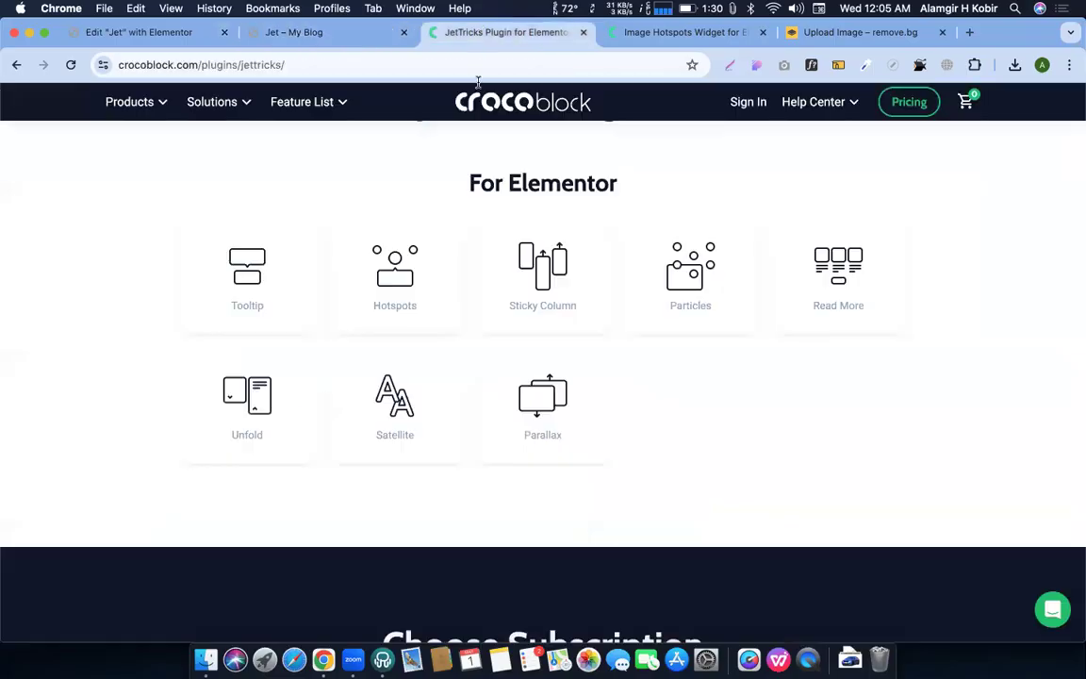
pyautogui.scroll(-1, 396, 280)
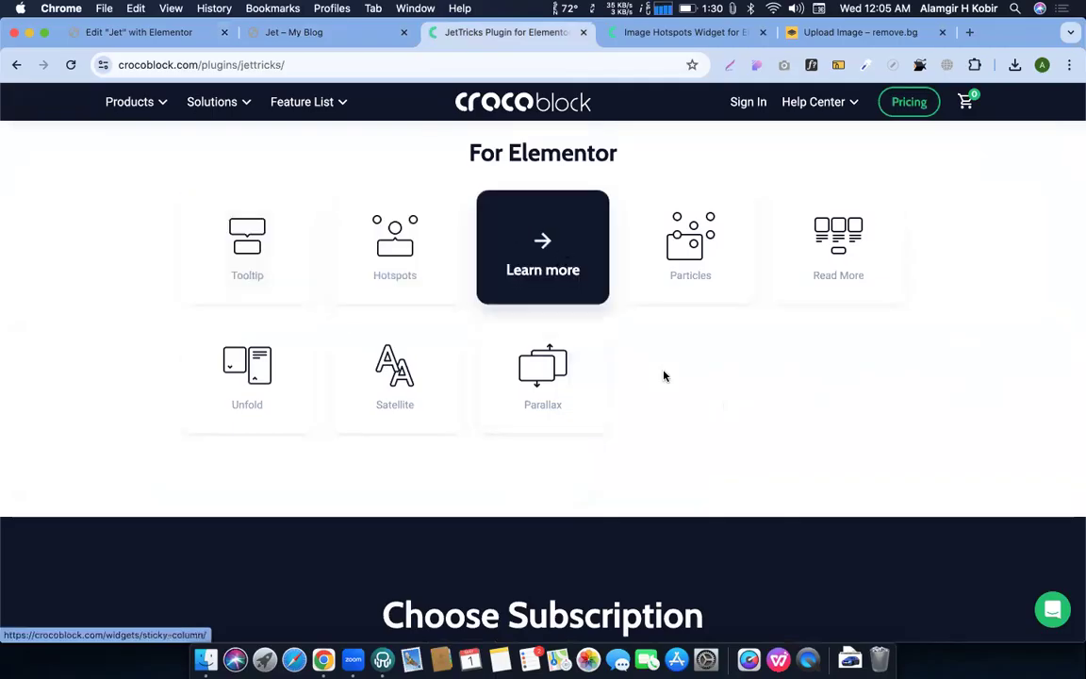
pyautogui.click(142, 34)
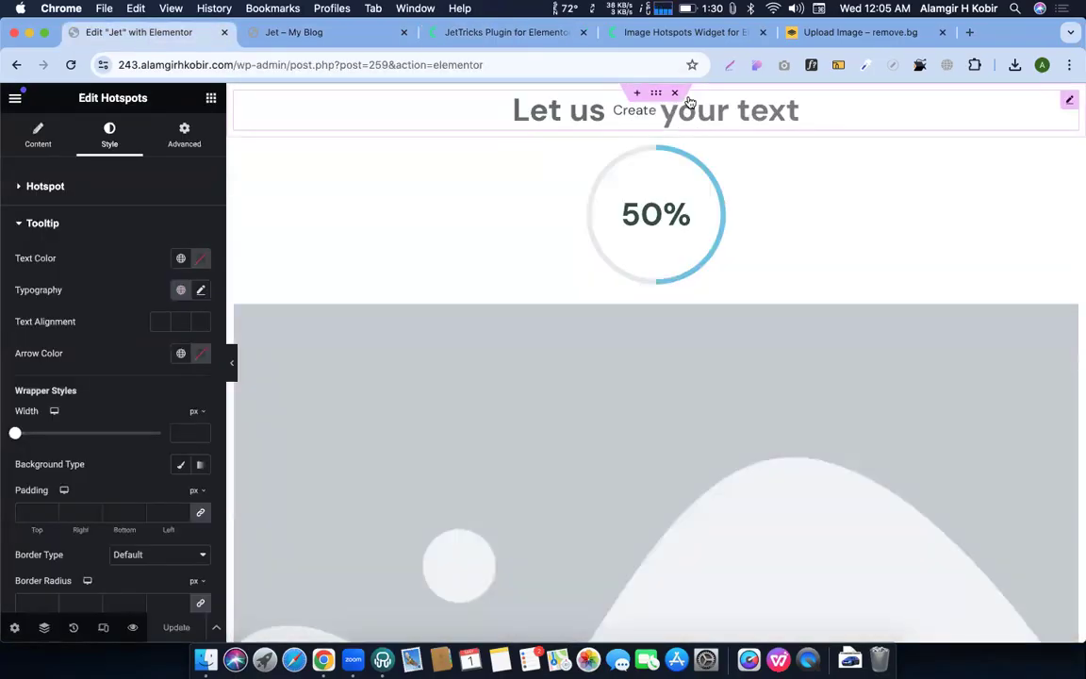
# Delete the heading, 50% counter, placeholder image and car image sections
pyautogui.click(675, 94)
pyautogui.click(678, 90)
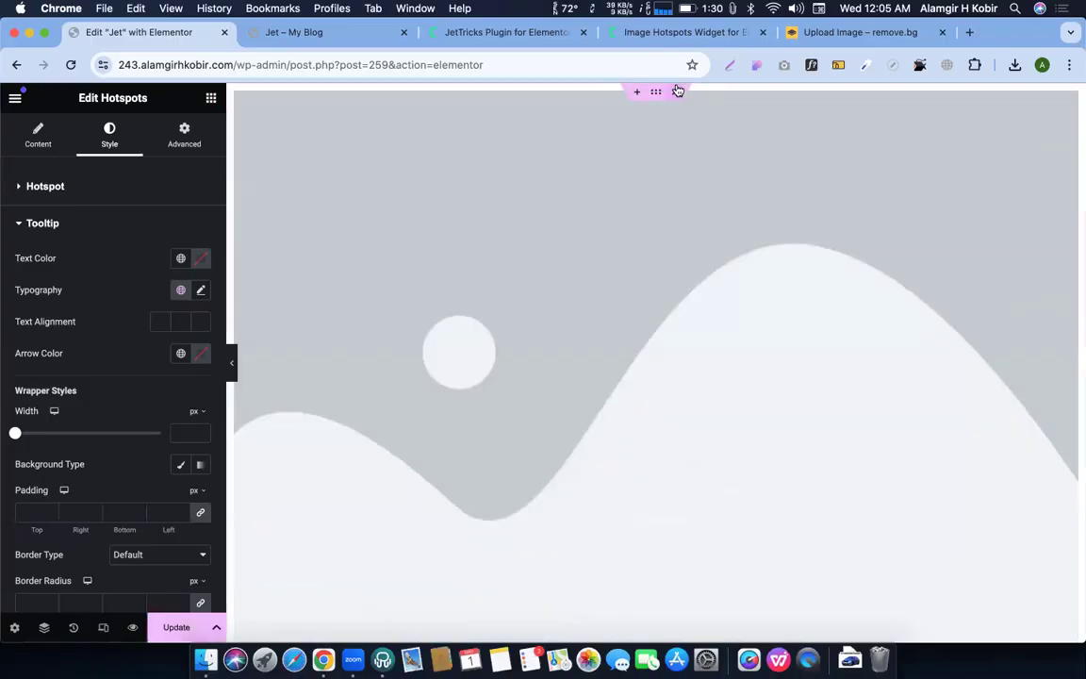
pyautogui.click(678, 90)
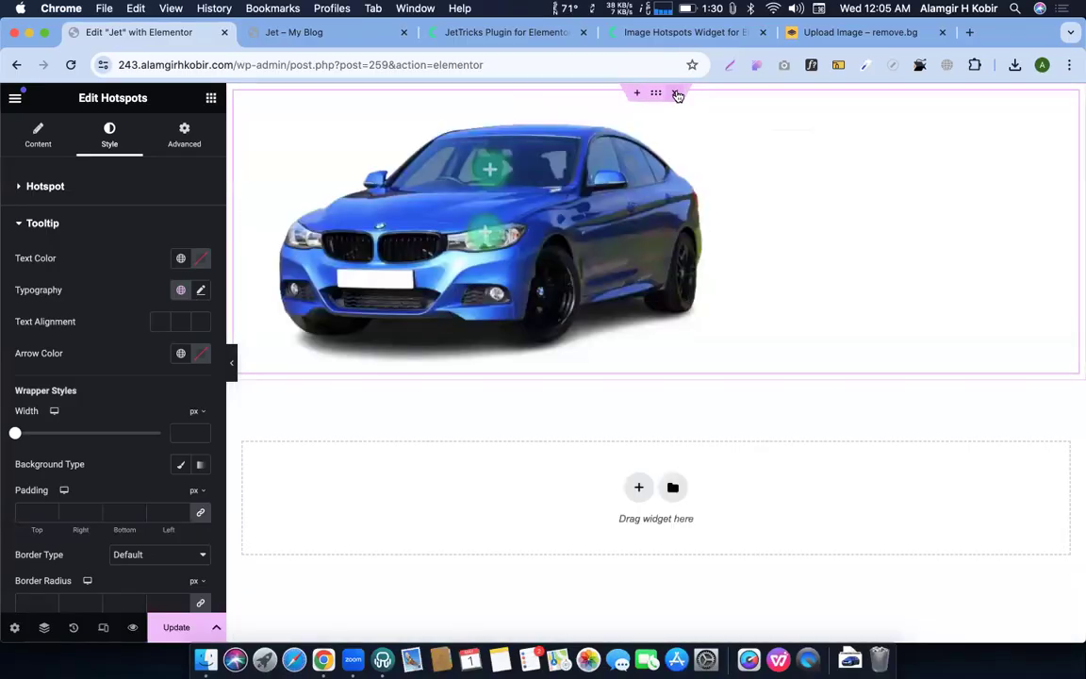
pyautogui.click(677, 94)
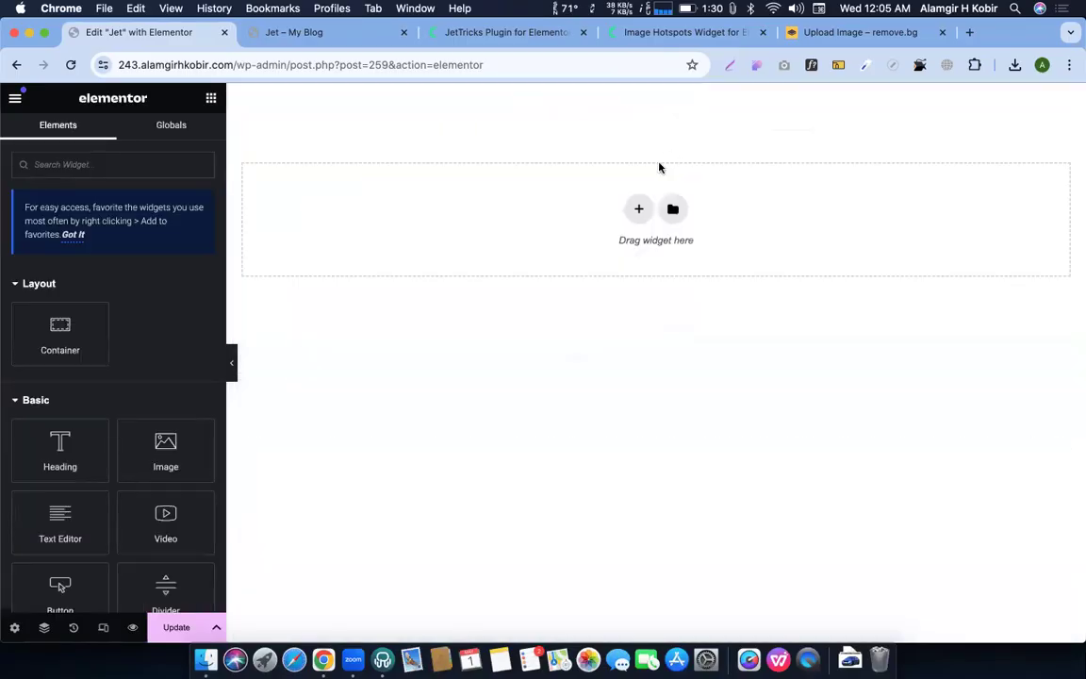
# Browse the Elementor block template library and close it without inserting anything
pyautogui.click(672, 209)
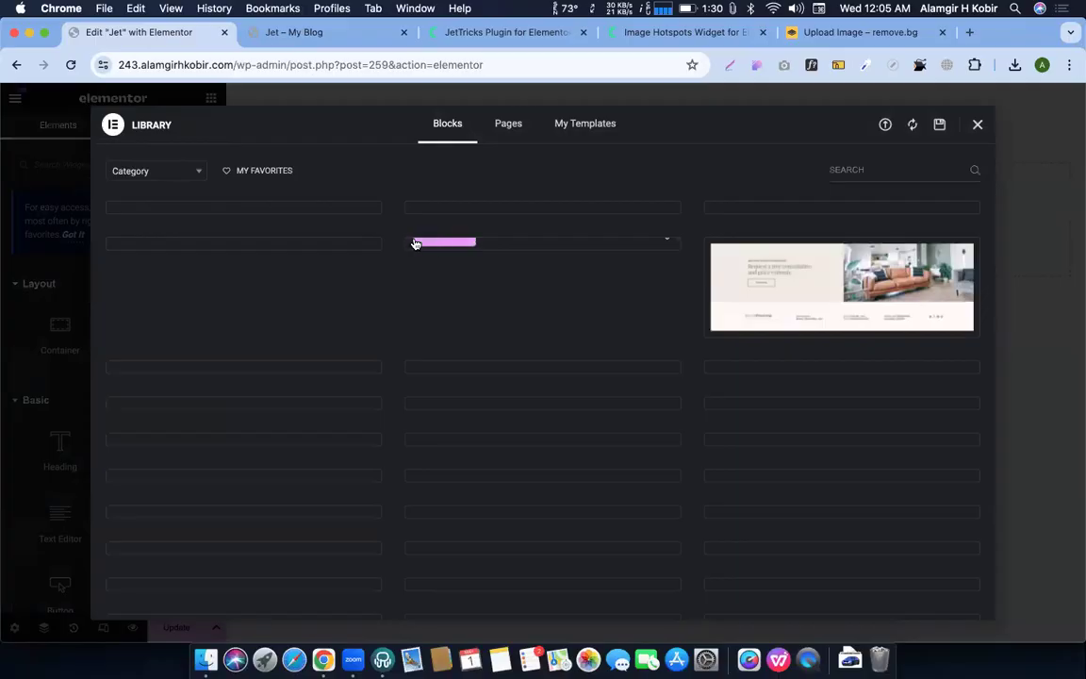
pyautogui.scroll(-1, 665, 337)
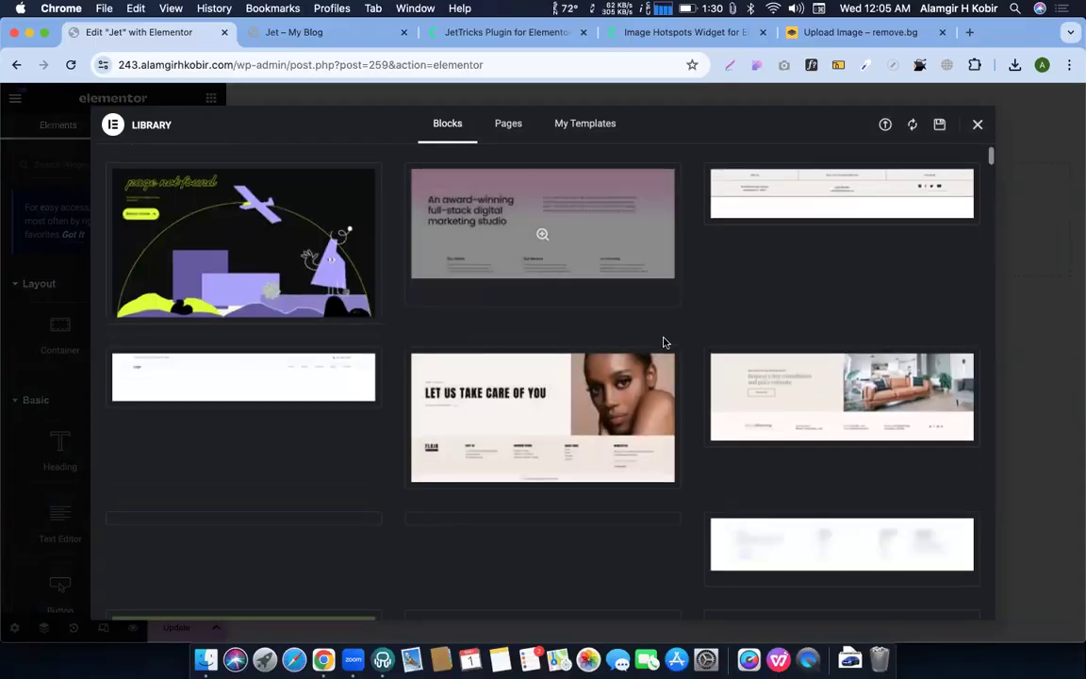
pyautogui.scroll(-6, 663, 342)
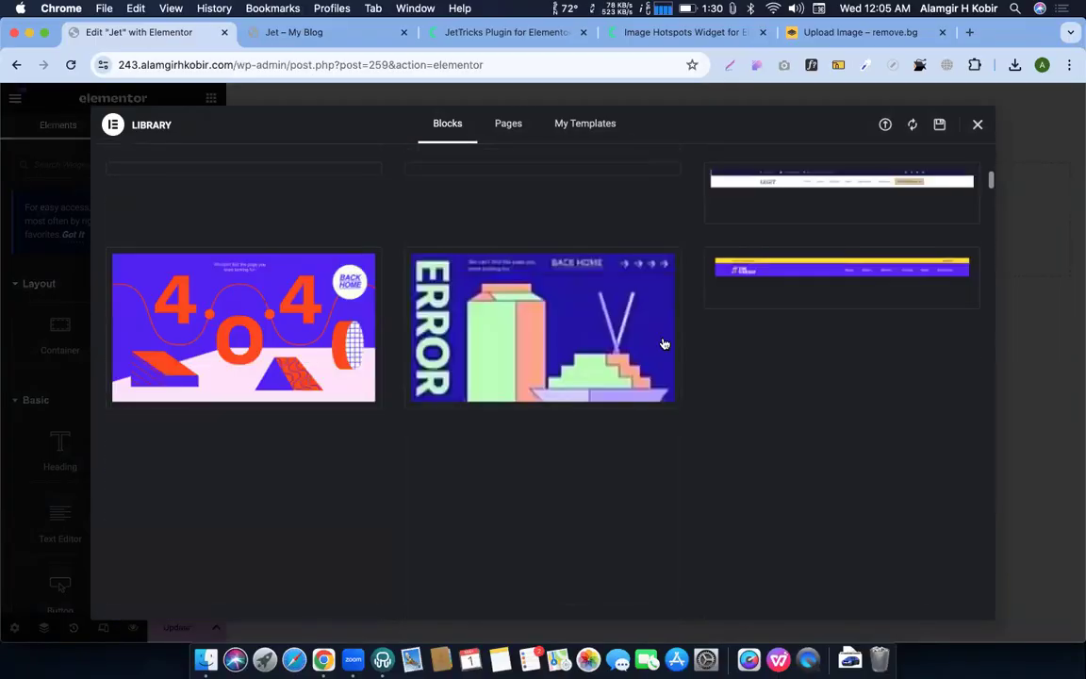
pyautogui.scroll(-1, 664, 343)
pyautogui.scroll(-8, 663, 343)
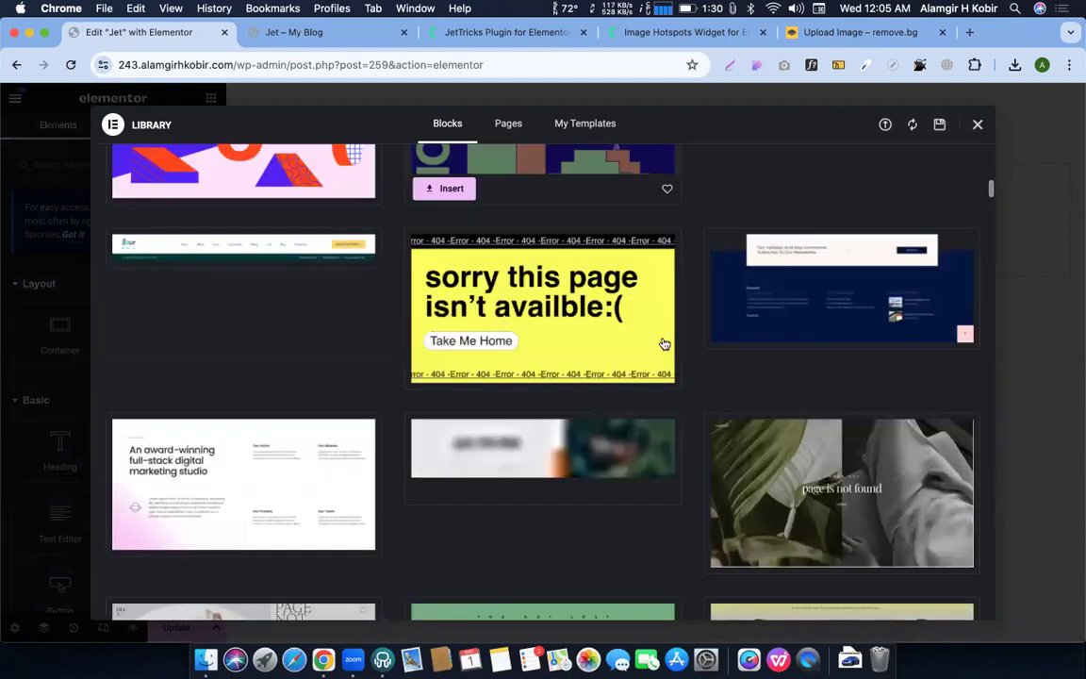
pyautogui.scroll(-5, 663, 343)
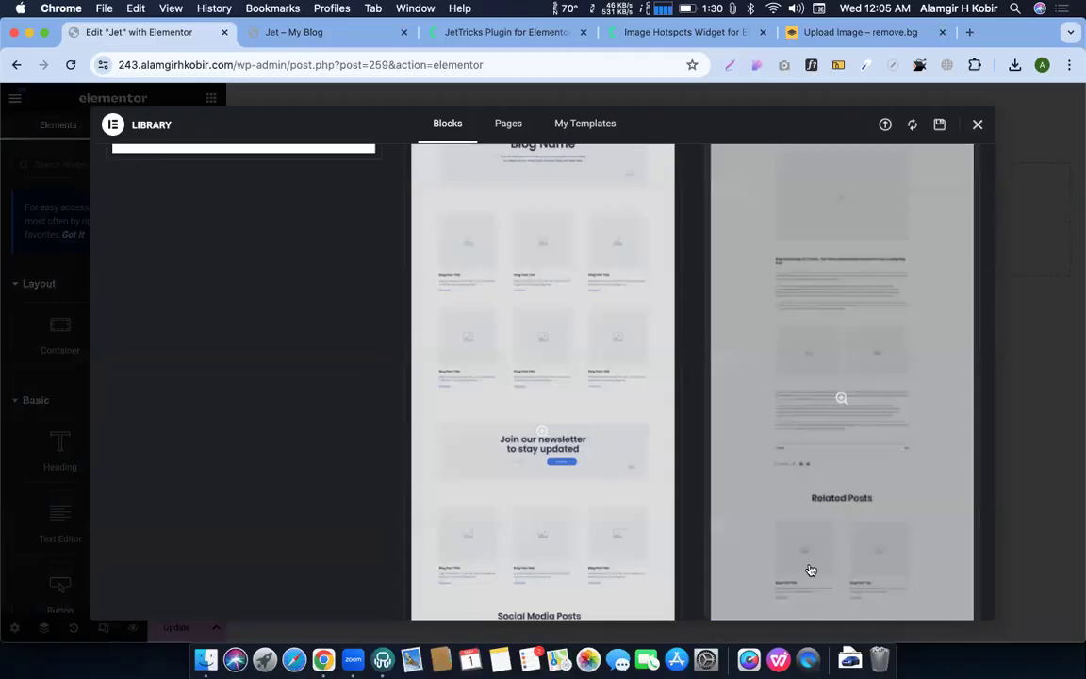
pyautogui.scroll(4, 794, 536)
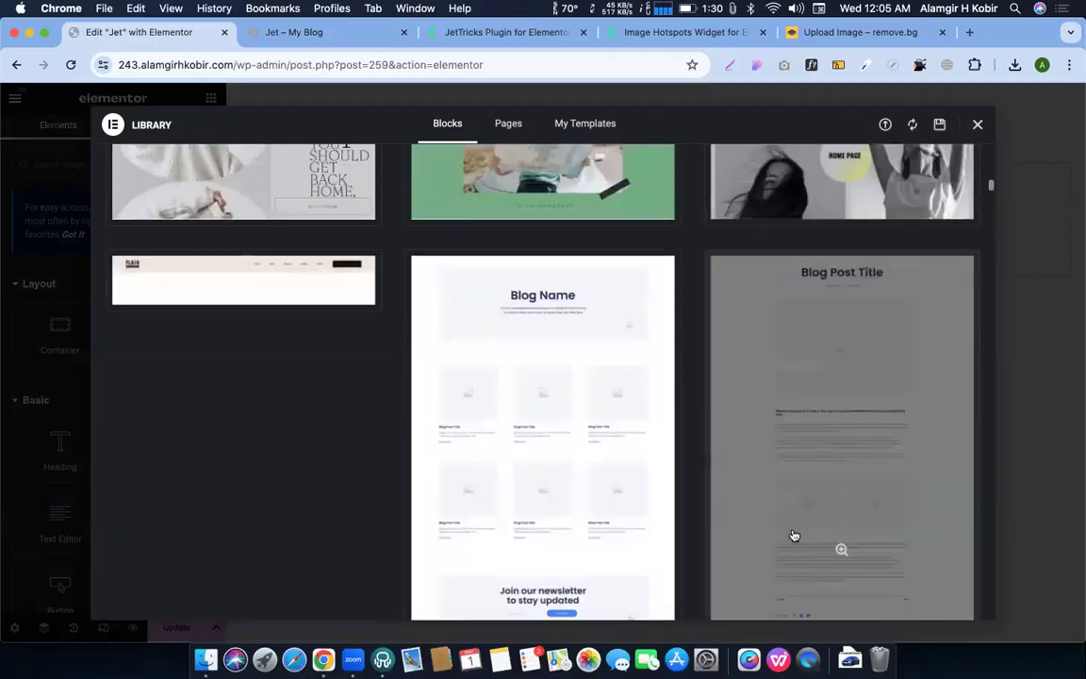
pyautogui.scroll(-5, 794, 535)
pyautogui.scroll(-15, 794, 535)
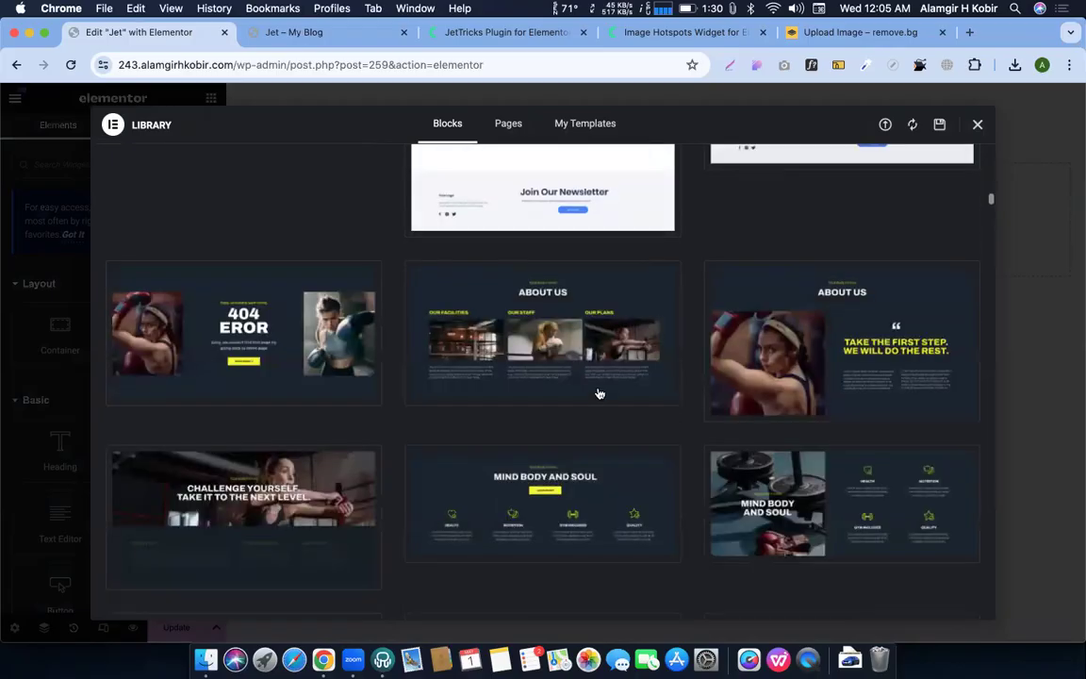
pyautogui.scroll(-5, 531, 429)
pyautogui.scroll(-10, 530, 427)
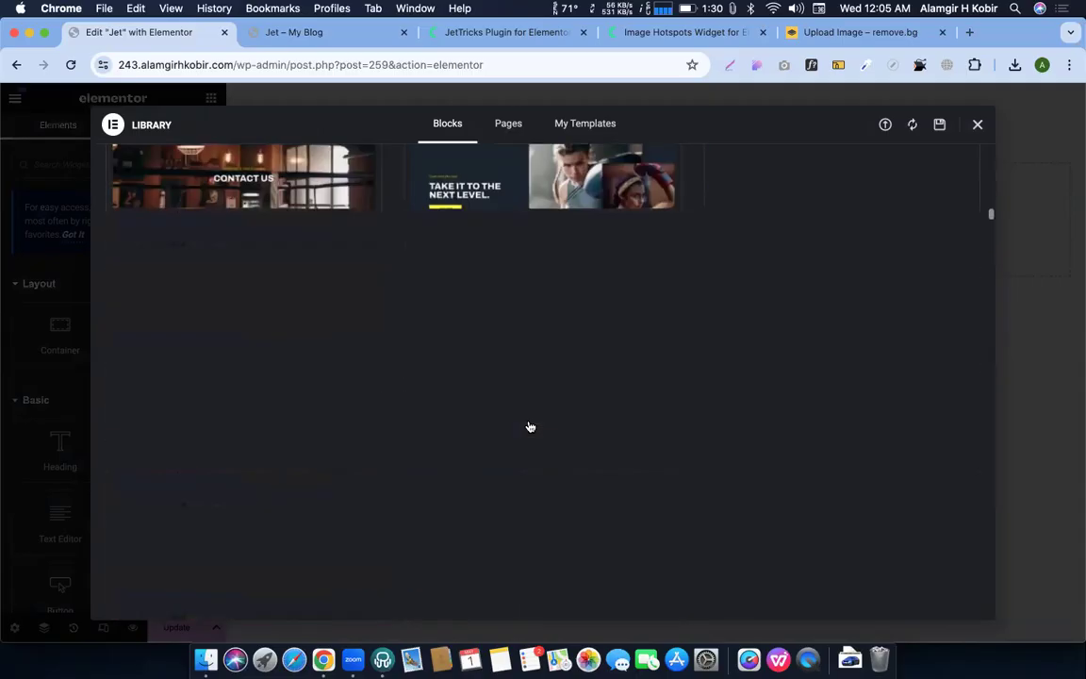
pyautogui.scroll(-10, 530, 428)
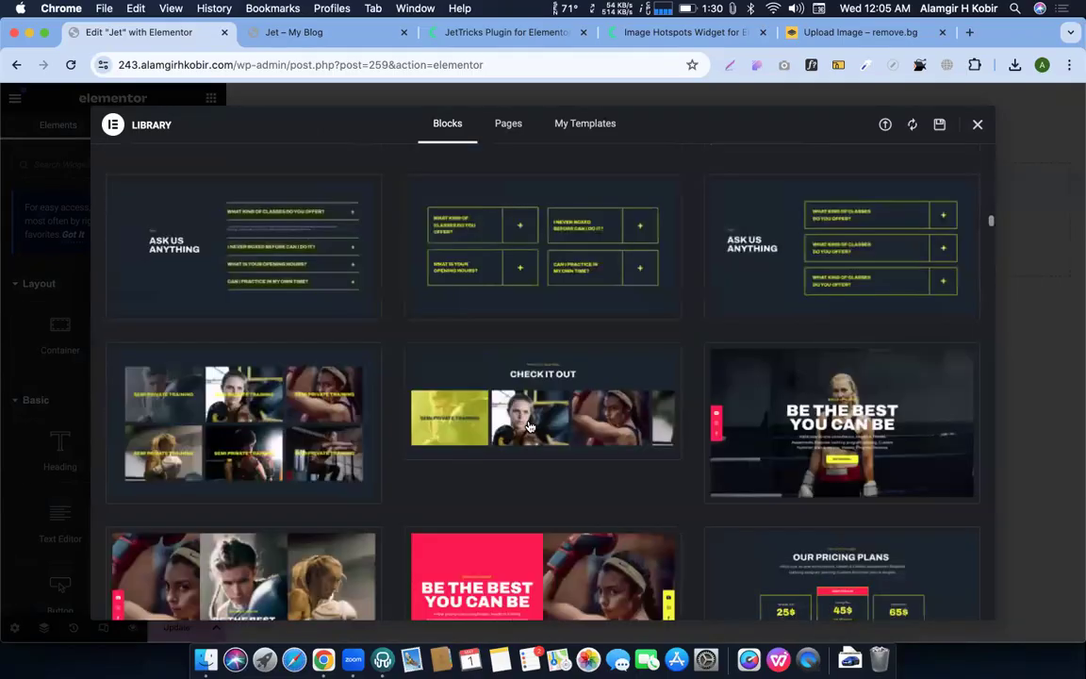
pyautogui.scroll(-15, 530, 427)
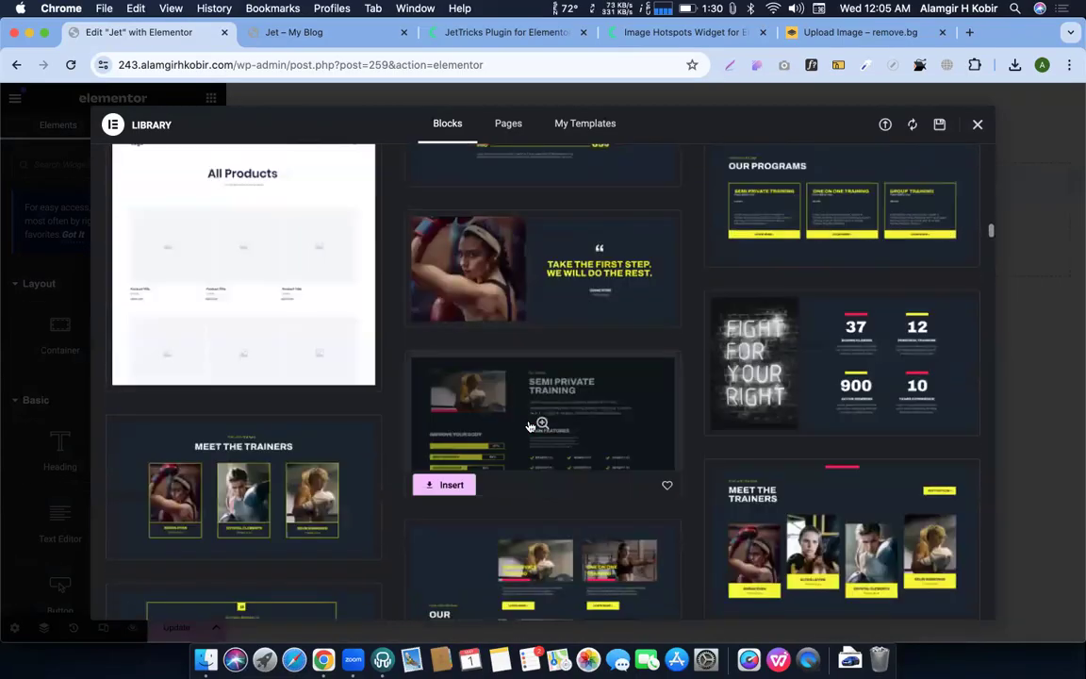
pyautogui.scroll(-10, 529, 427)
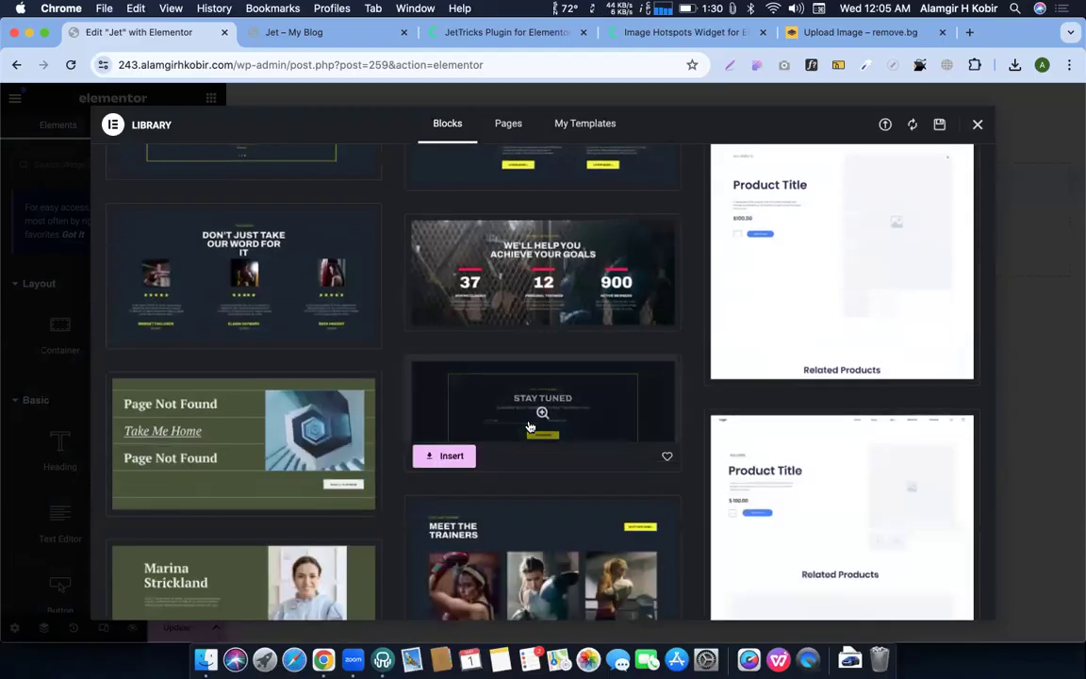
pyautogui.click(977, 124)
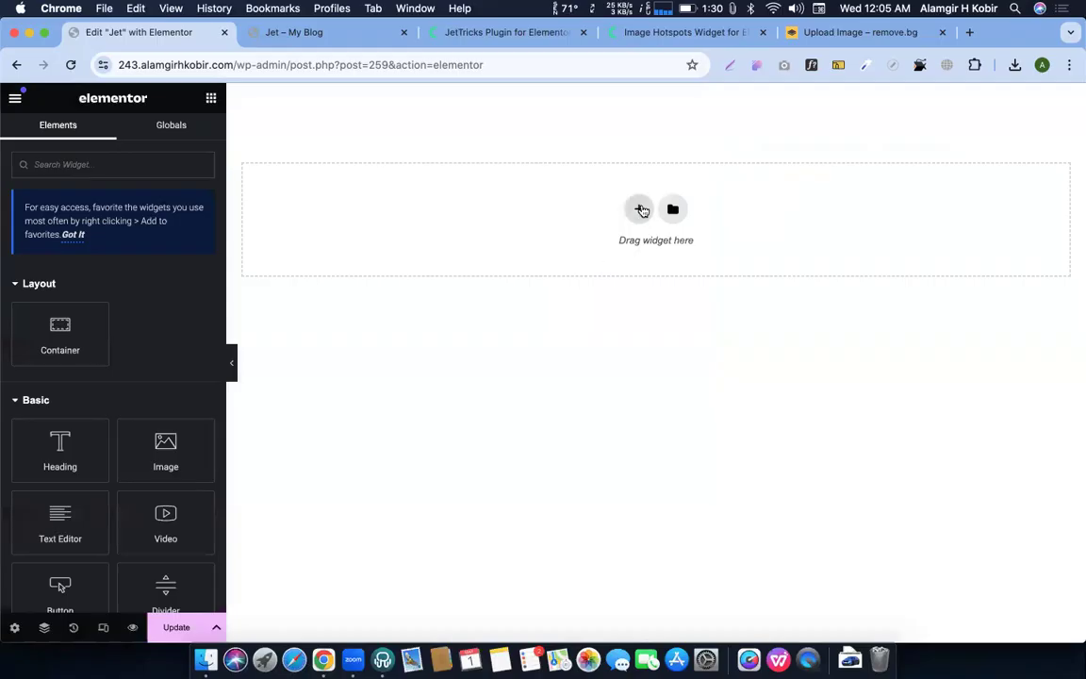
# Add a two-column row with an Image widget in the narrow left column and the right column at 70%
pyautogui.click(638, 210)
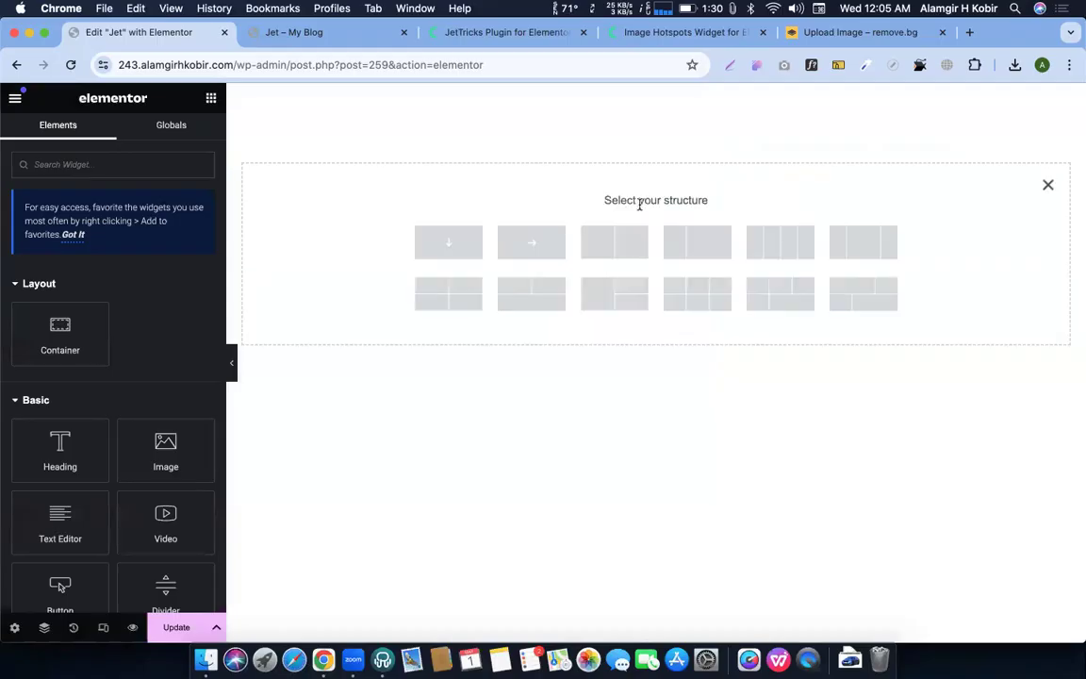
pyautogui.click(603, 242)
pyautogui.click(445, 139)
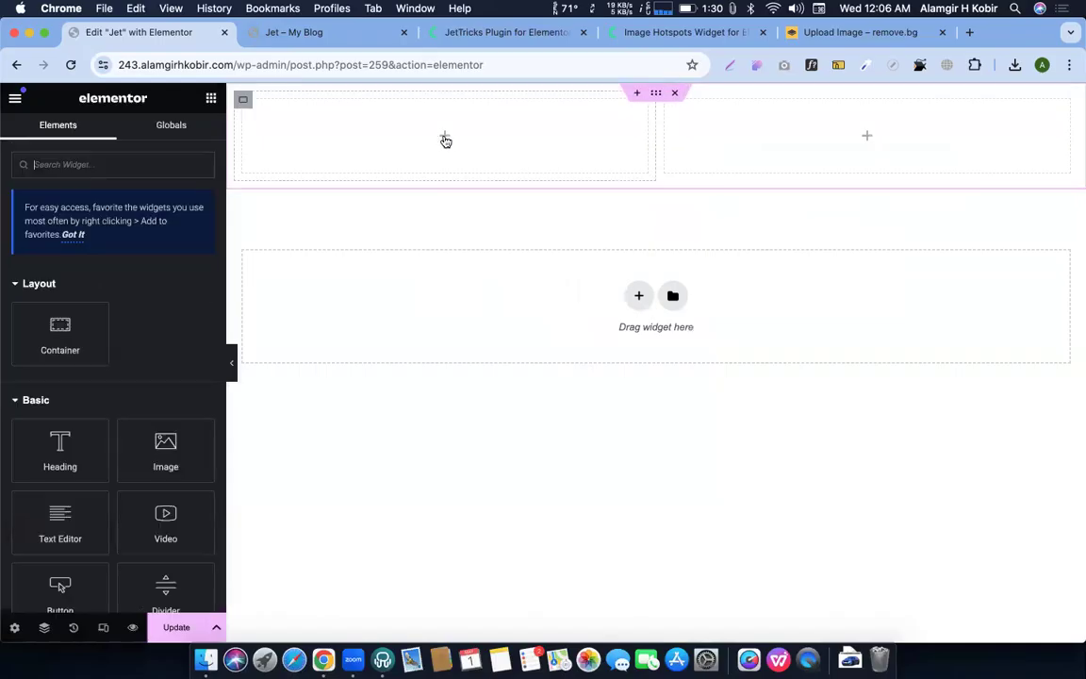
pyautogui.moveTo(567, 158); pyautogui.dragTo(497, 162)
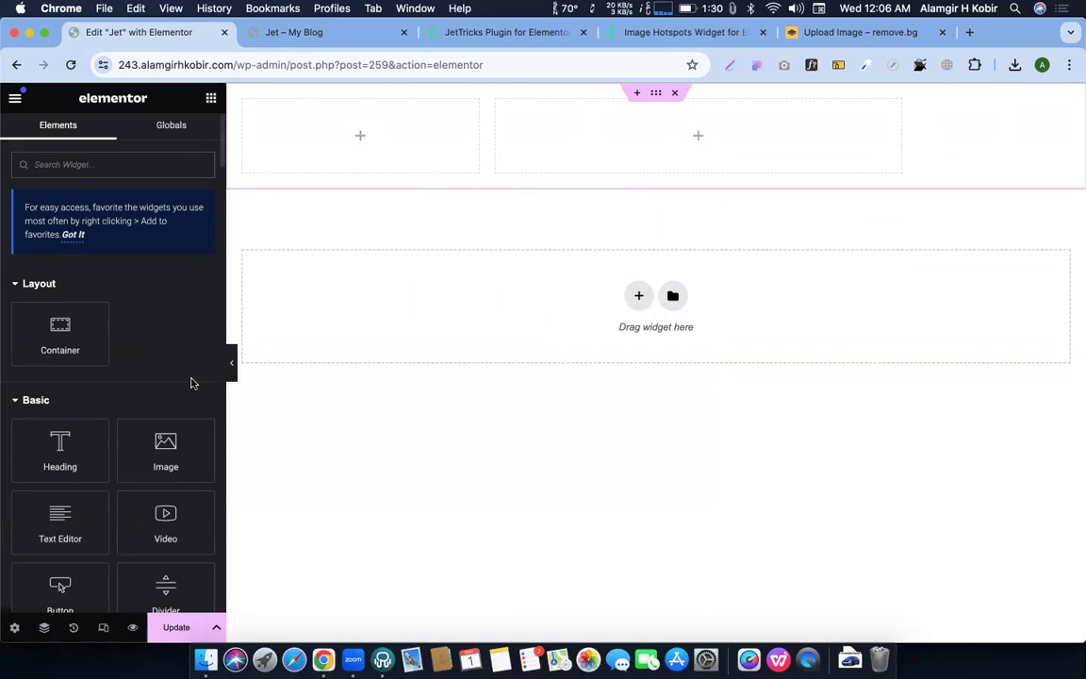
pyautogui.moveTo(166, 450); pyautogui.dragTo(388, 201)
pyautogui.moveTo(773, 184); pyautogui.dragTo(371, 209)
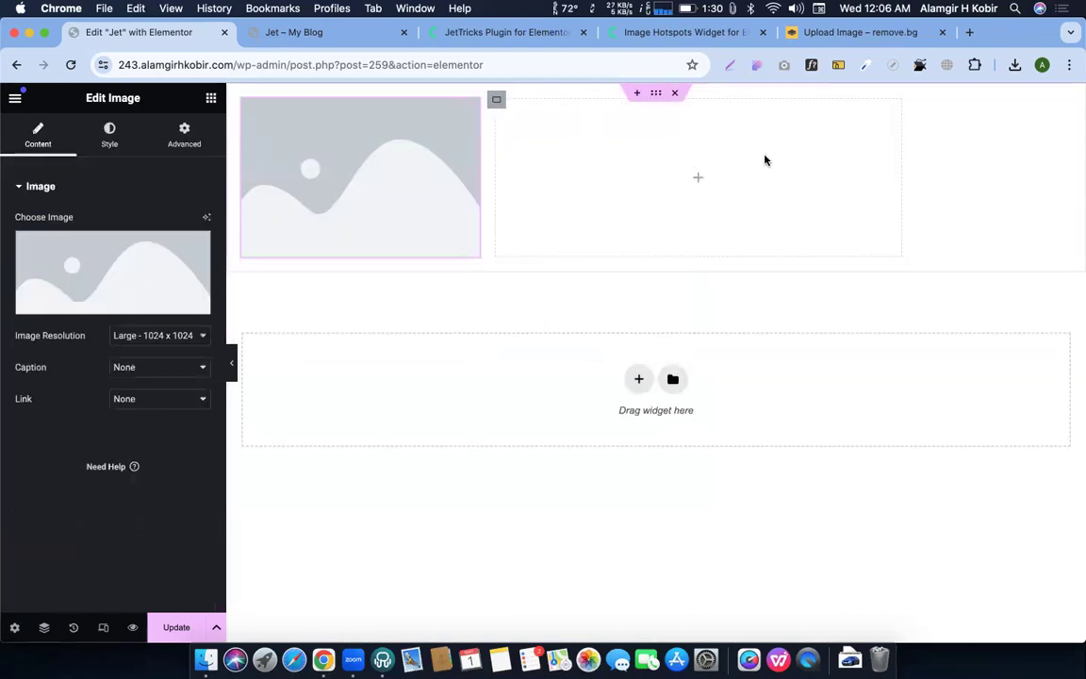
pyautogui.moveTo(904, 164); pyautogui.dragTo(1077, 166)
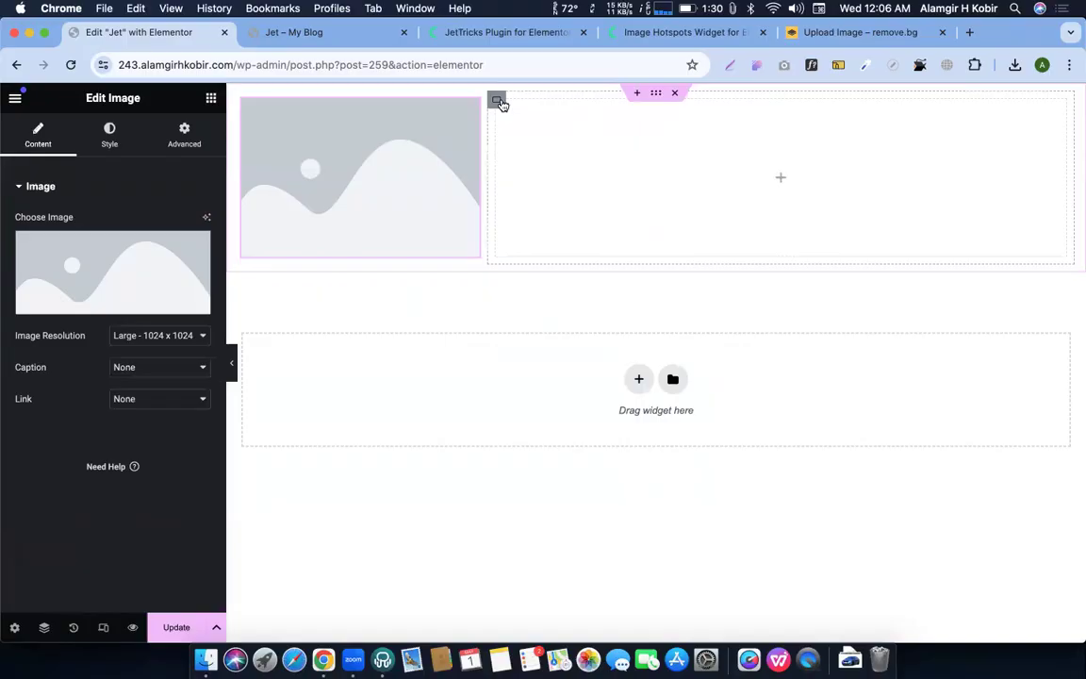
pyautogui.click(500, 101)
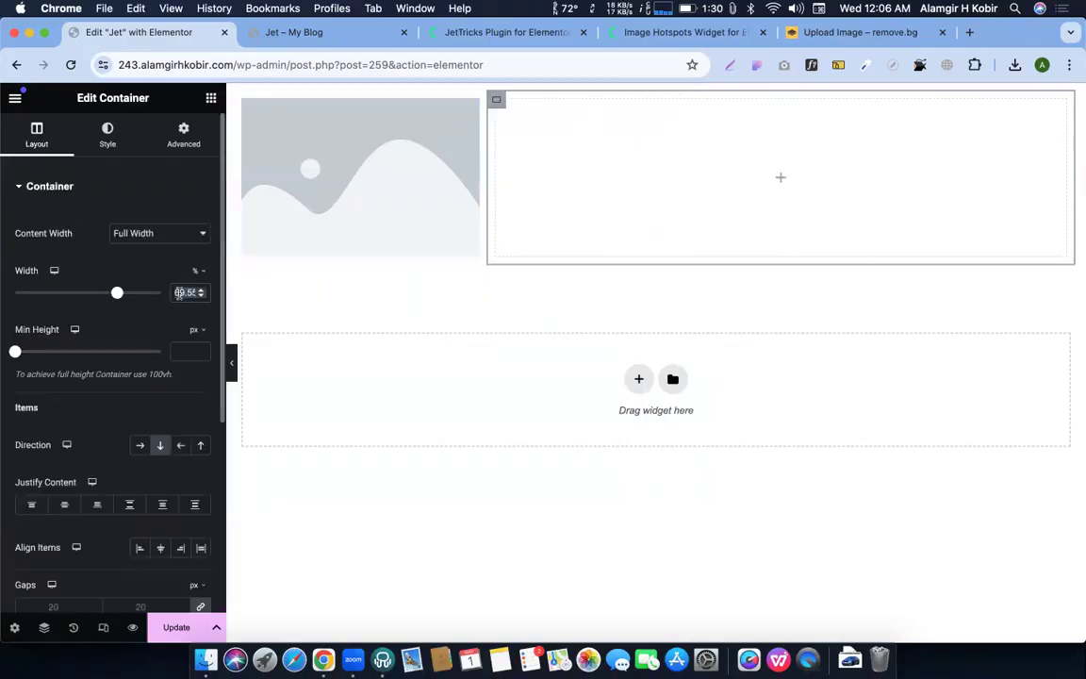
pyautogui.write('70')
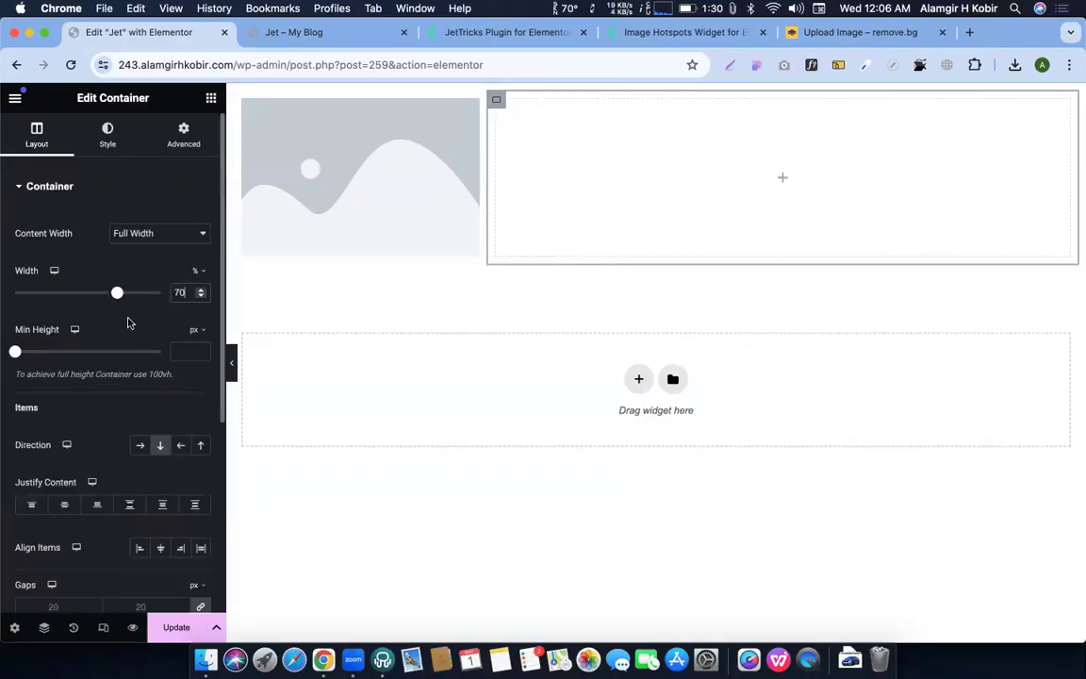
# Browse the media library for the image placeholder and close it without choosing a picture
pyautogui.click(404, 198)
pyautogui.click(114, 266)
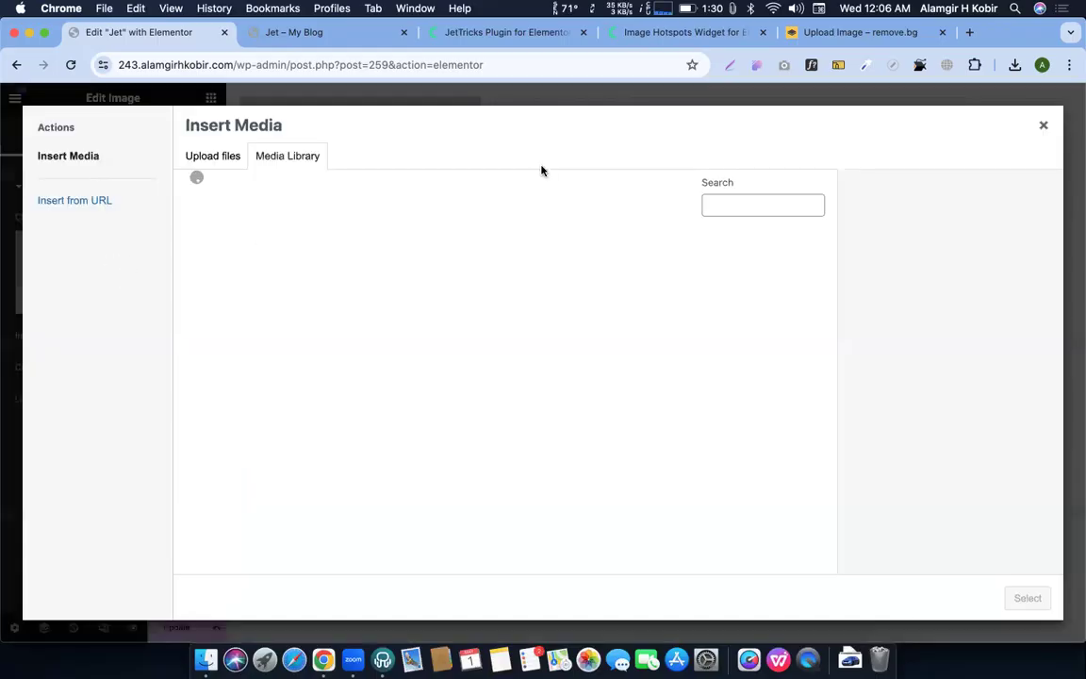
pyautogui.scroll(-10, 626, 351)
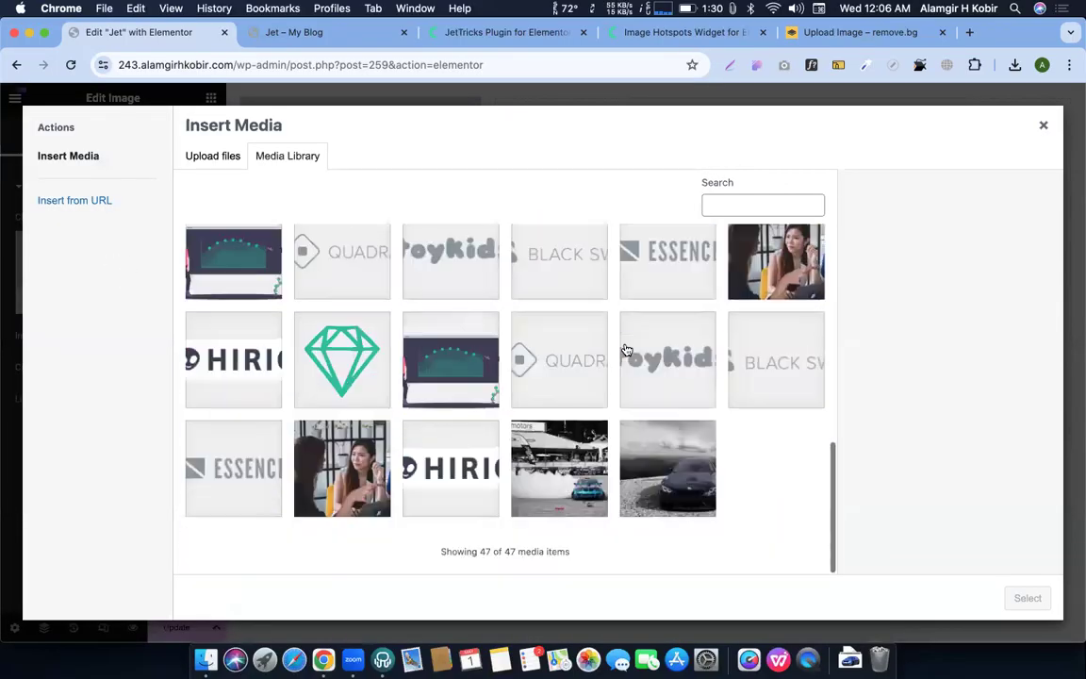
pyautogui.scroll(15, 626, 351)
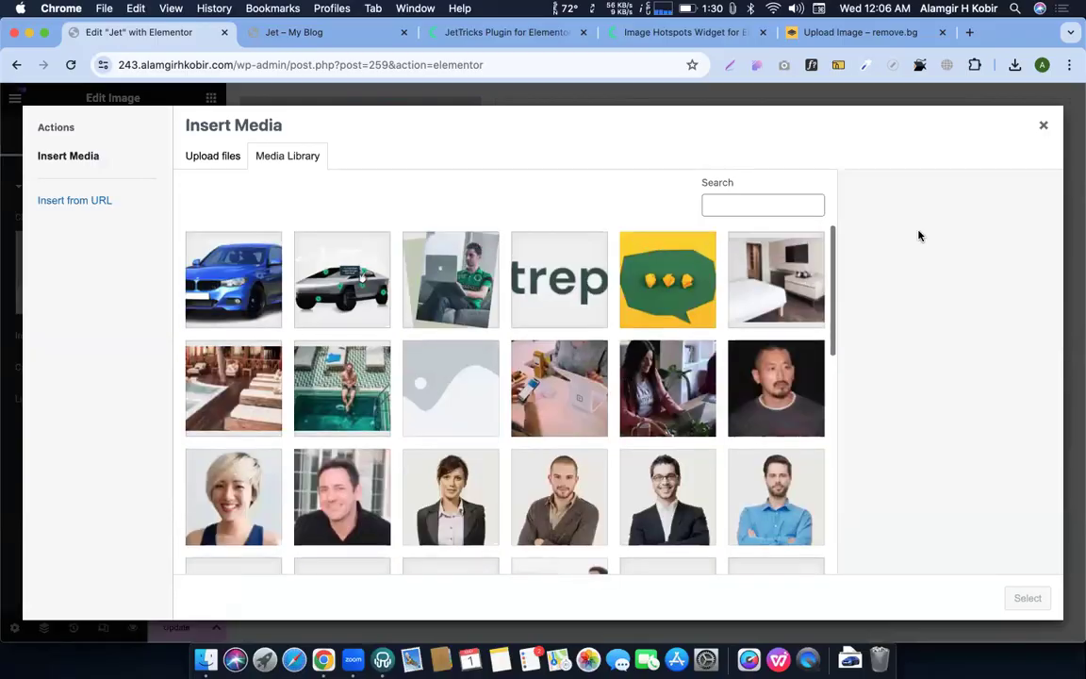
pyautogui.click(1044, 128)
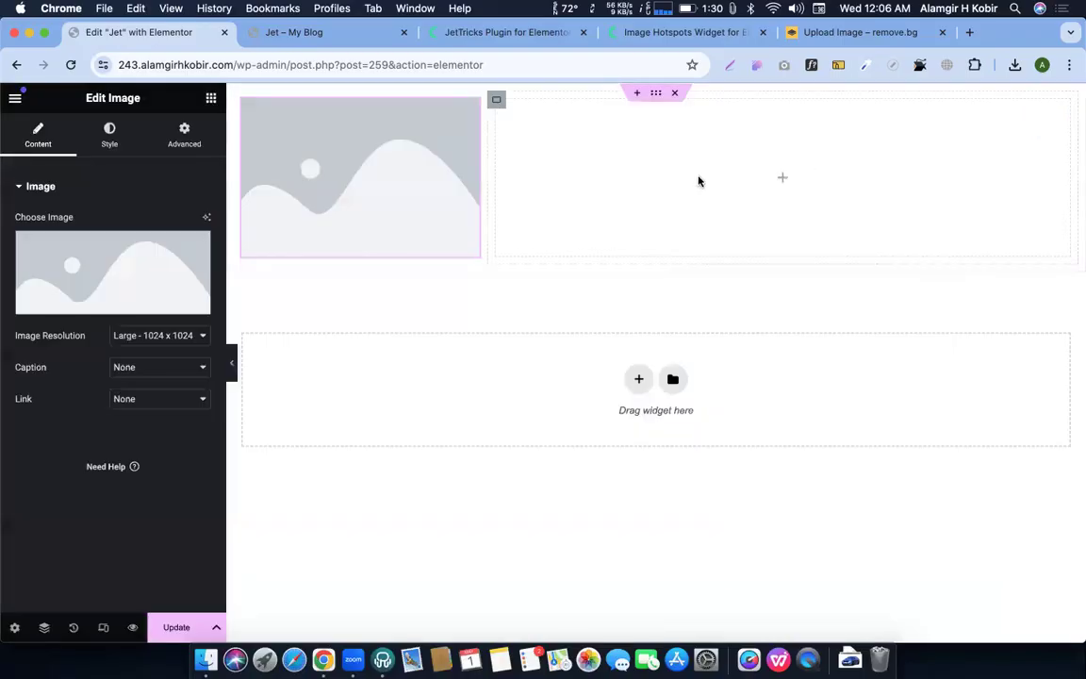
pyautogui.click(782, 177)
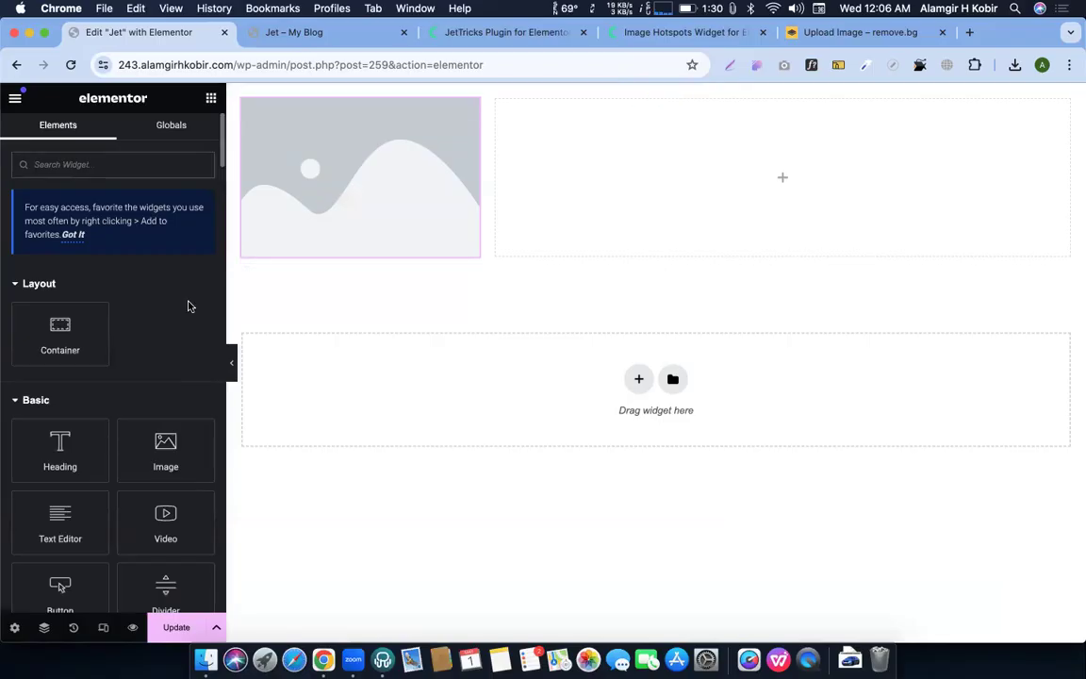
pyautogui.click(308, 132)
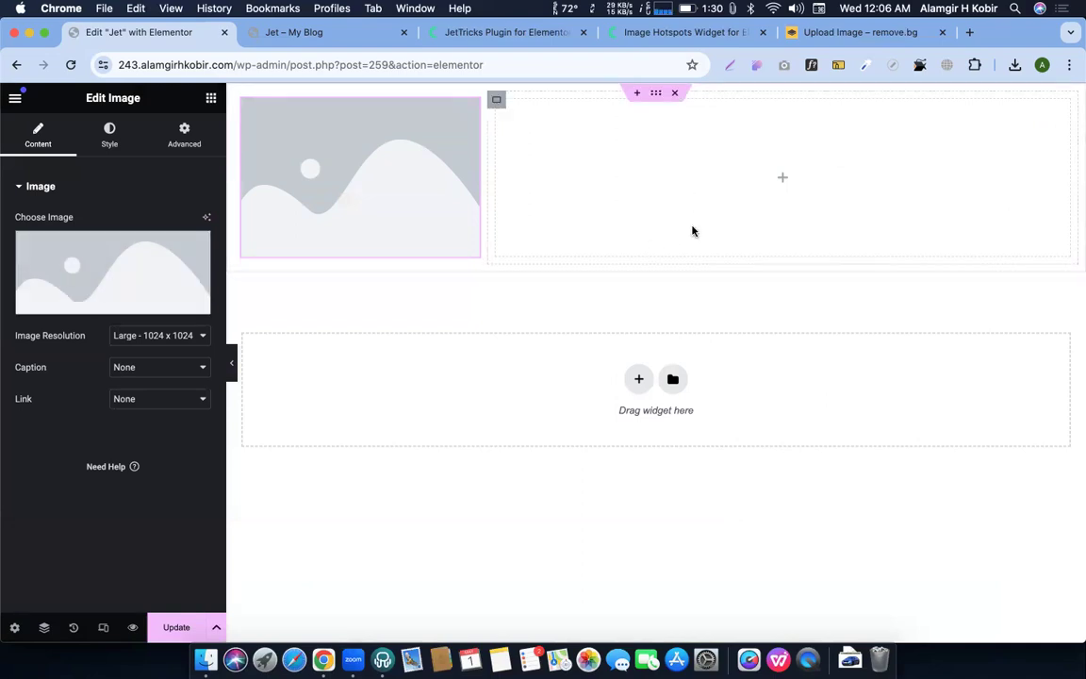
pyautogui.click(322, 36)
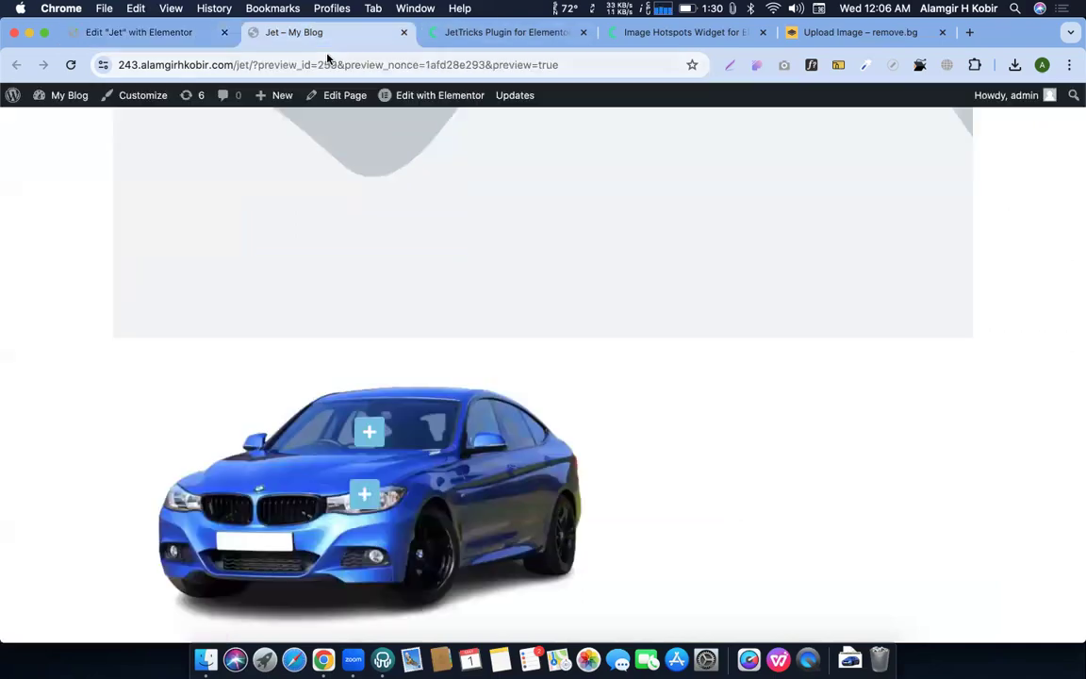
pyautogui.click(333, 62)
pyautogui.write('ip')
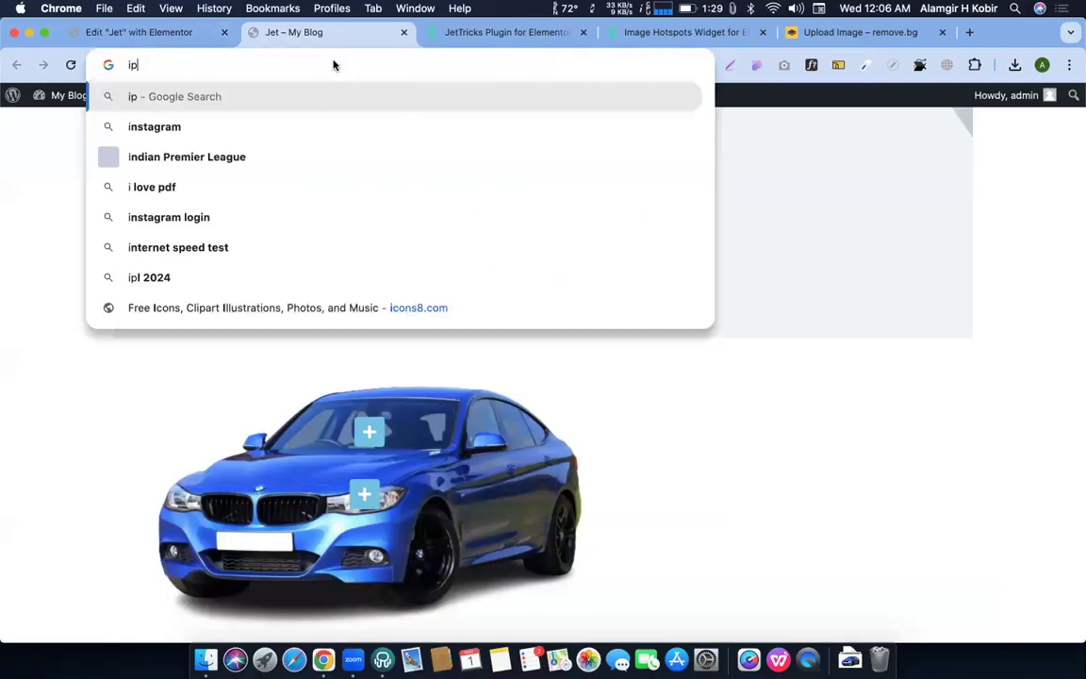
pyautogui.write('hone 15')
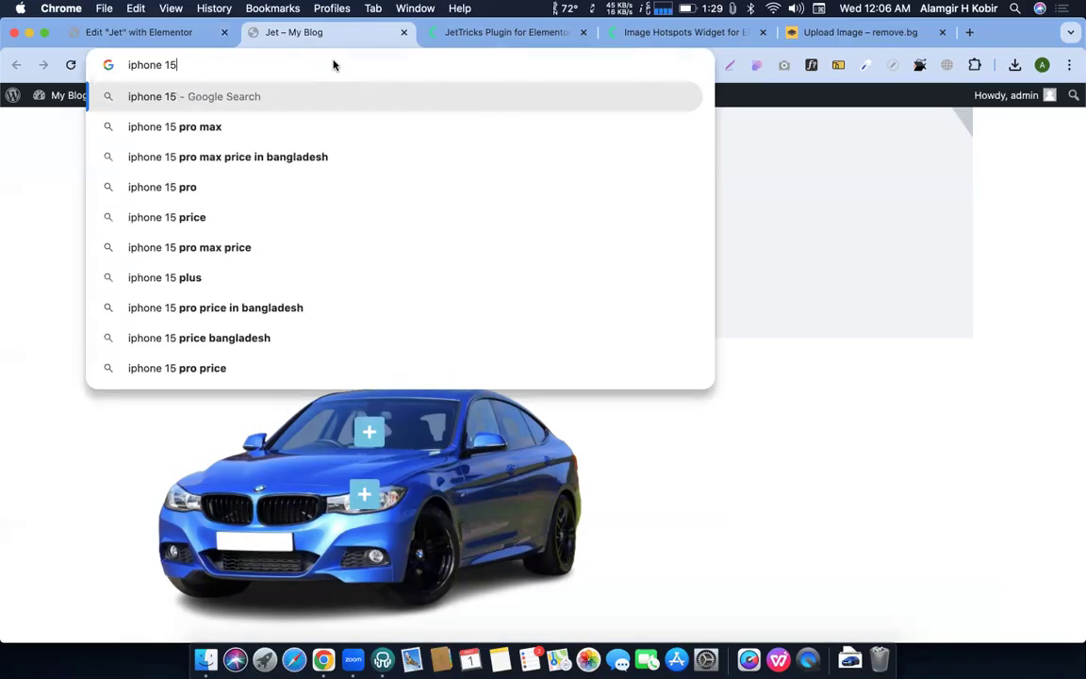
pyautogui.press('Return')
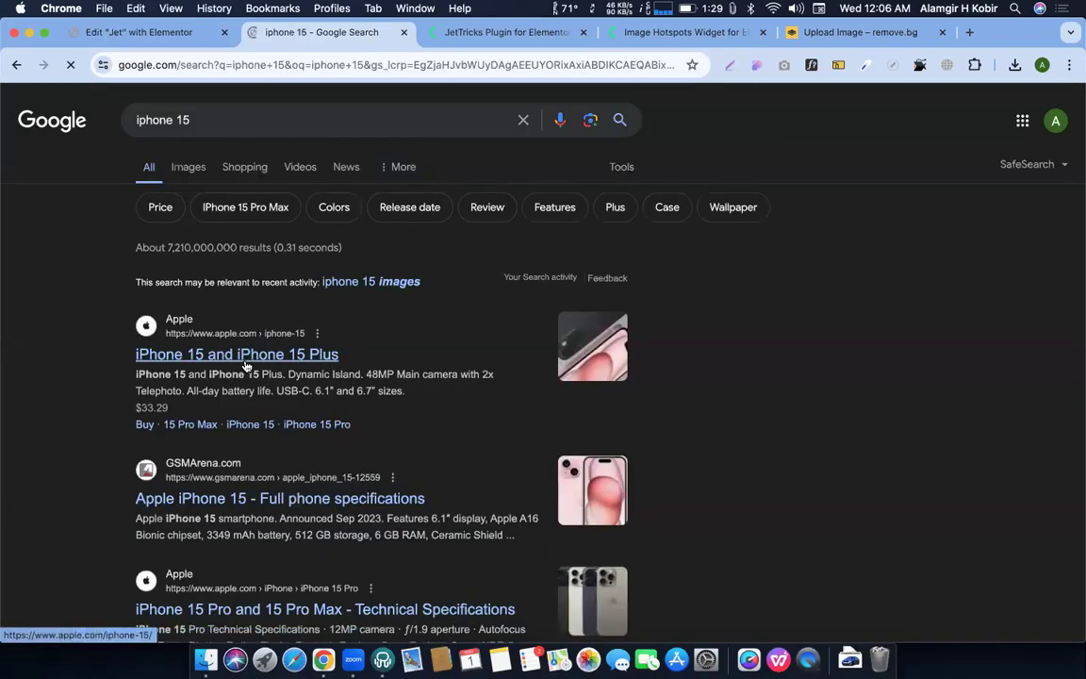
pyautogui.click(245, 364)
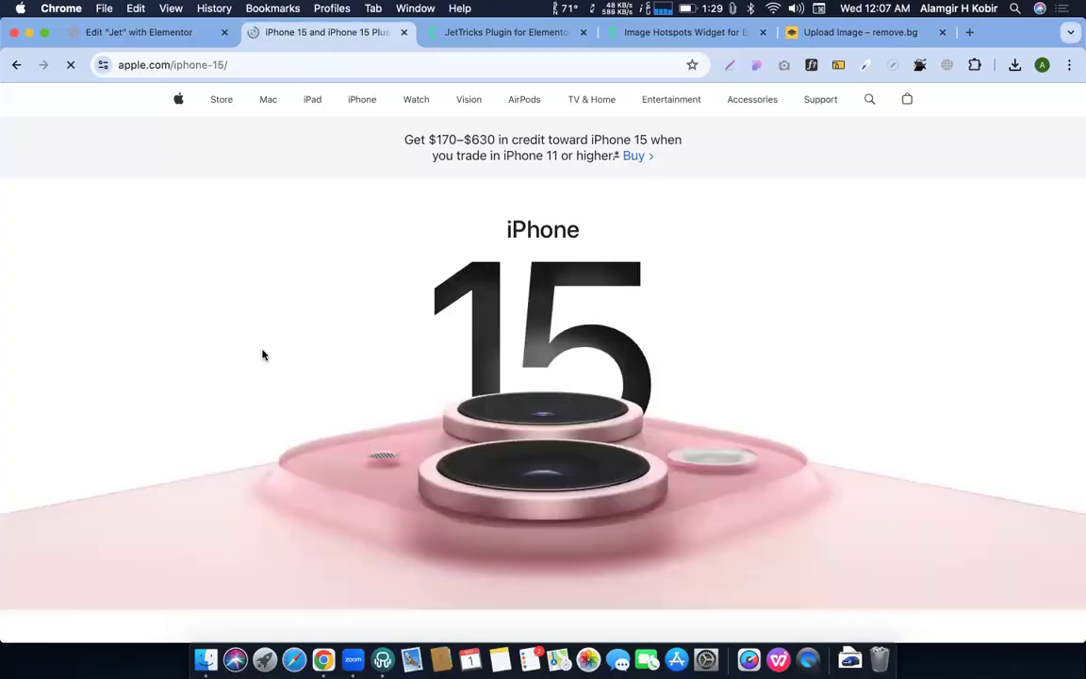
pyautogui.click(146, 36)
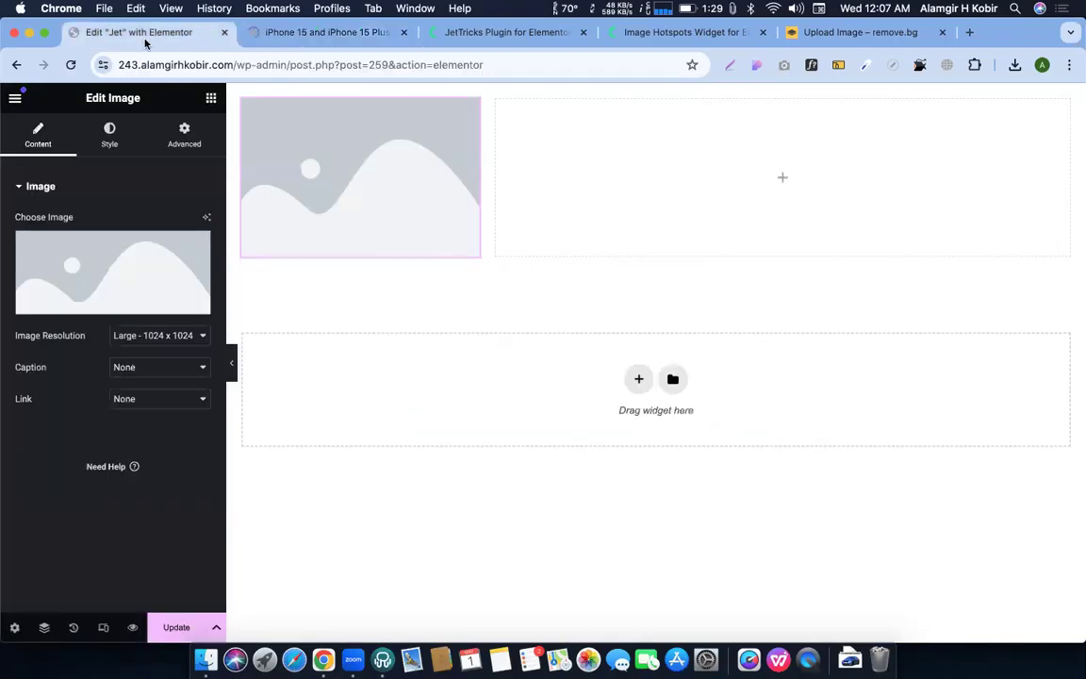
pyautogui.click(211, 98)
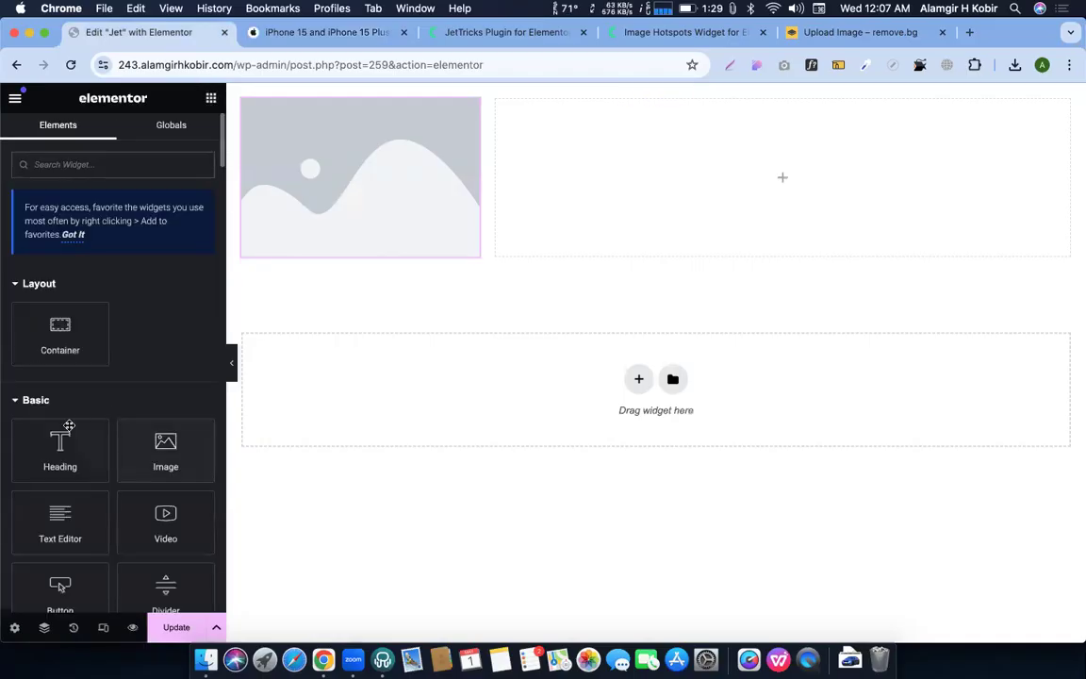
pyautogui.scroll(-2, 69, 426)
pyautogui.scroll(-1, 72, 553)
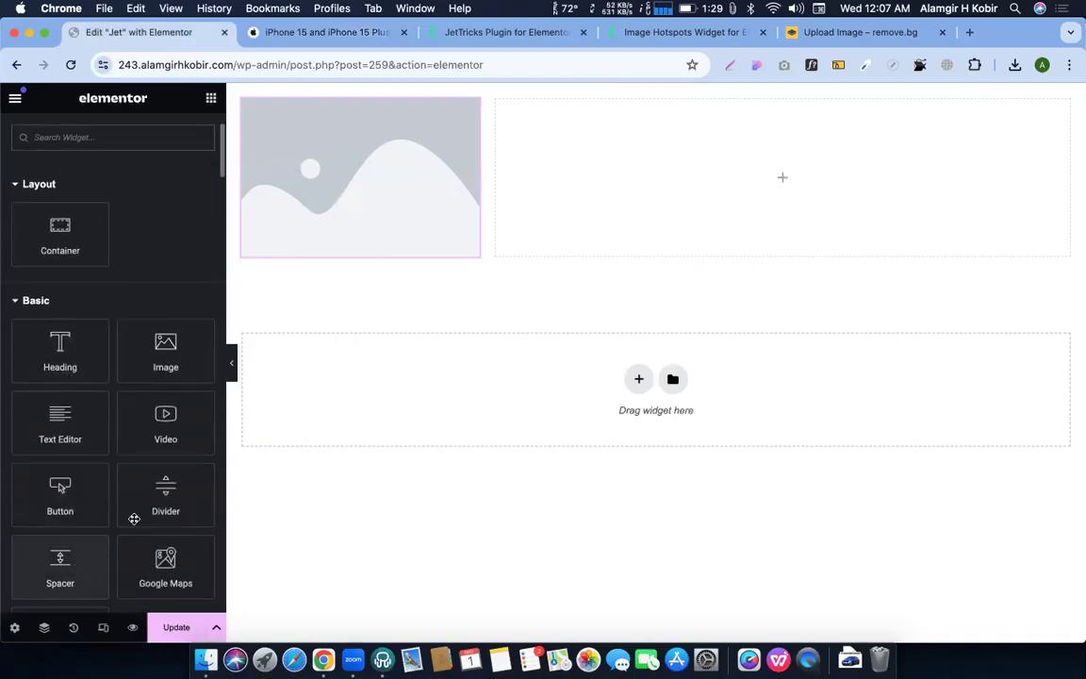
pyautogui.click(267, 35)
pyautogui.scroll(-15, 427, 362)
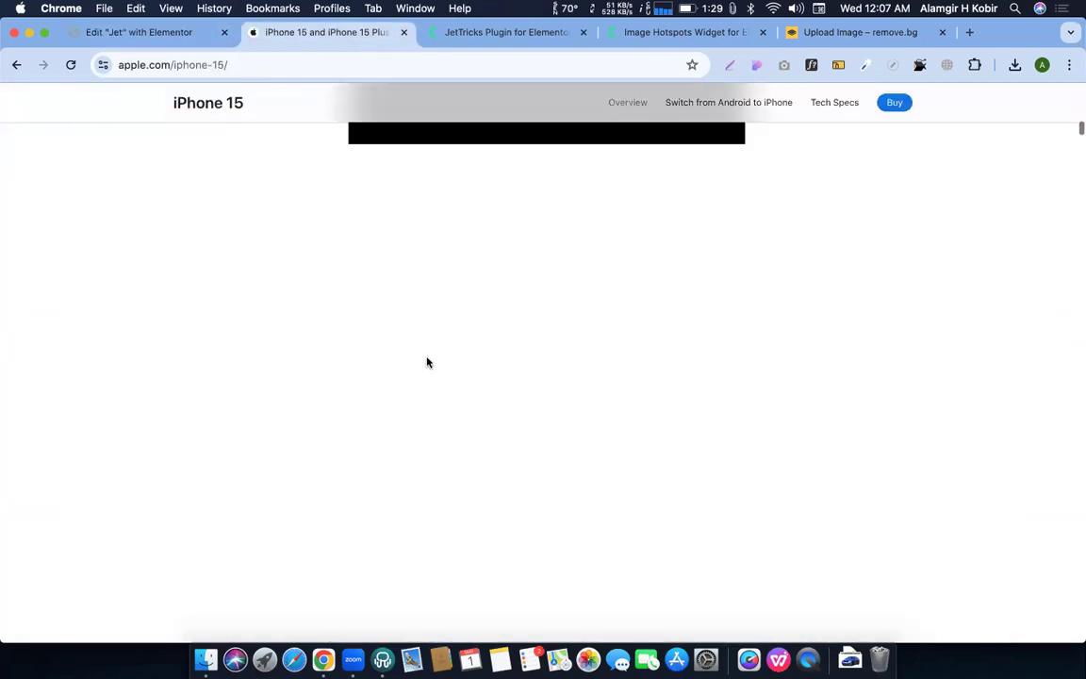
pyautogui.scroll(-1, 427, 363)
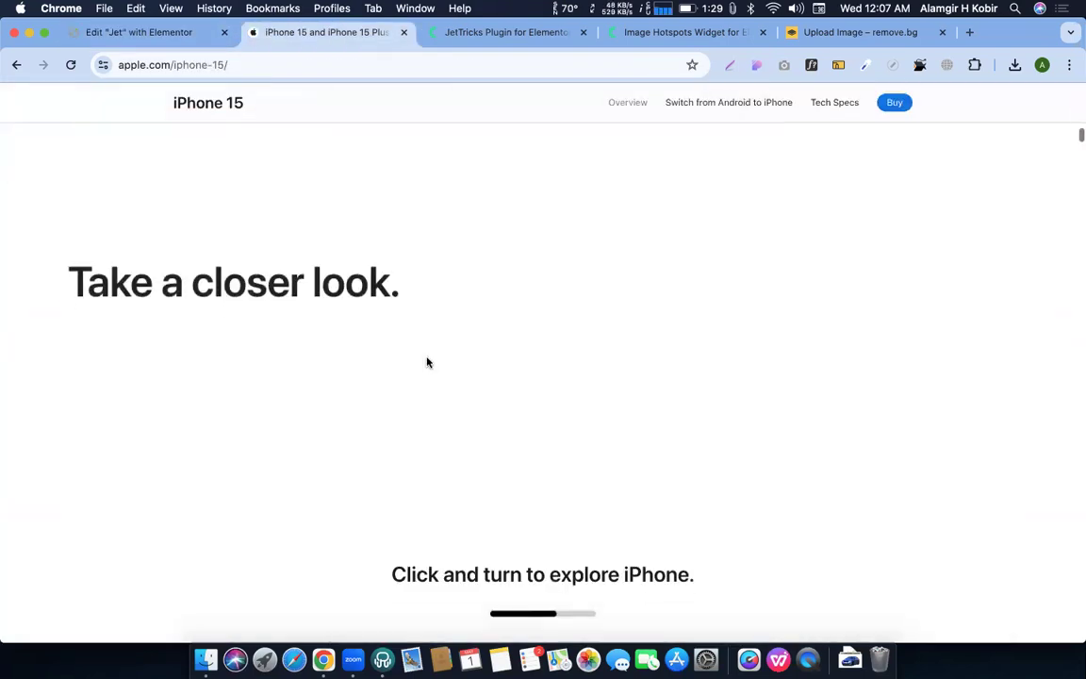
pyautogui.scroll(-3, 427, 358)
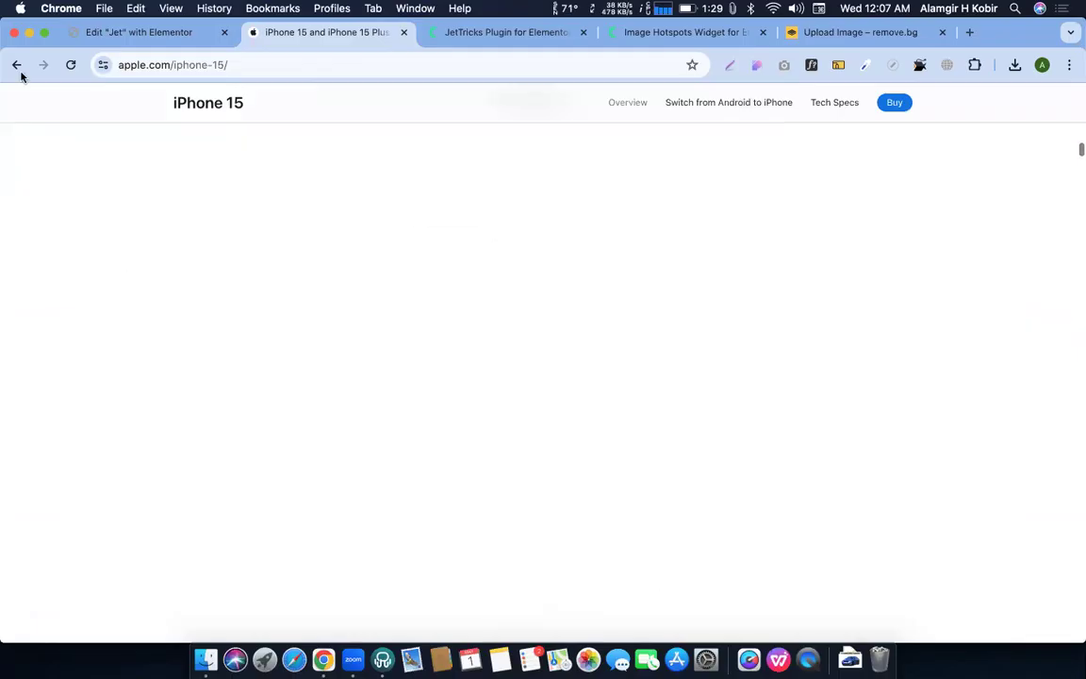
# Go back to the iphone 15 results and drag-select GSMArena's full iPhone 15 spec table
pyautogui.press('super+bracketleft')
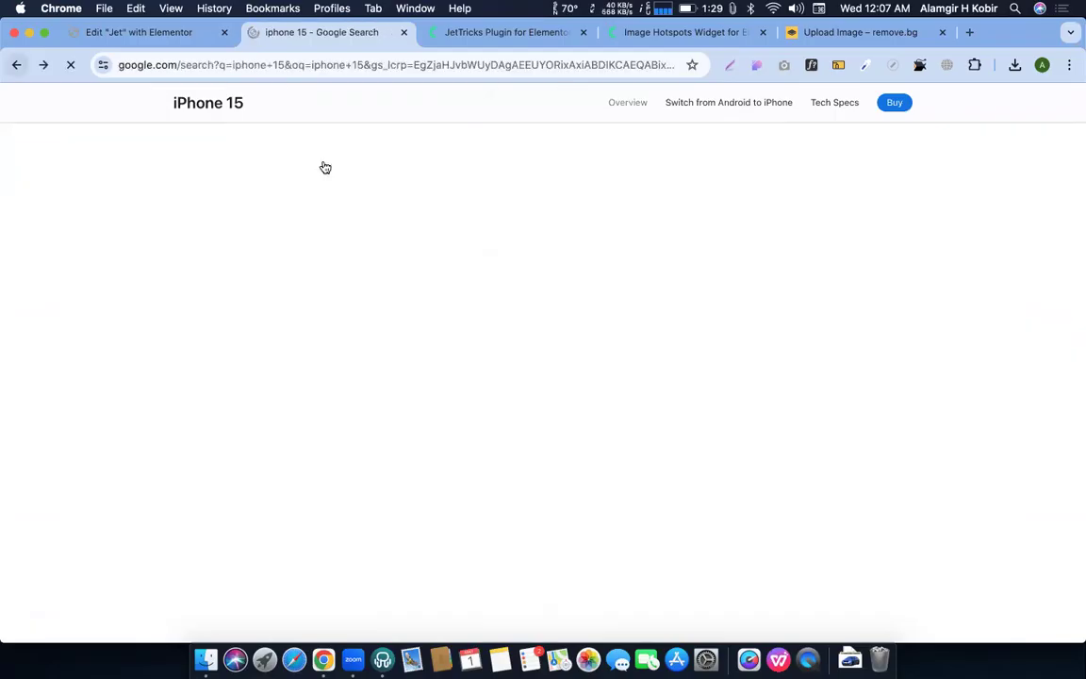
pyautogui.scroll(-4, 322, 167)
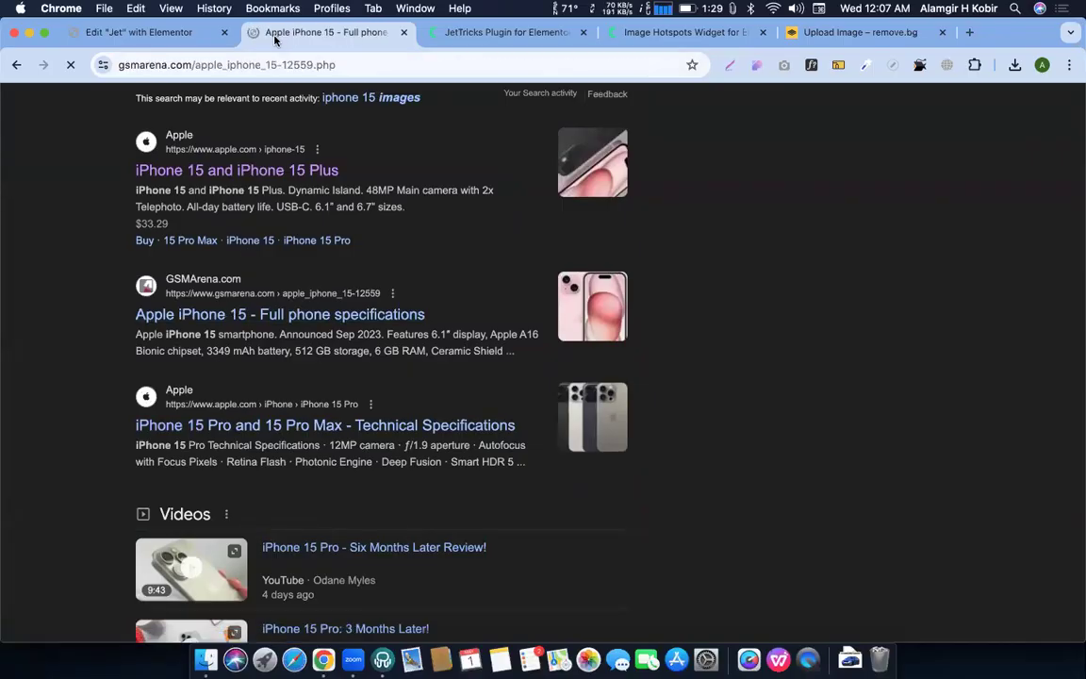
pyautogui.scroll(-2, 345, 275)
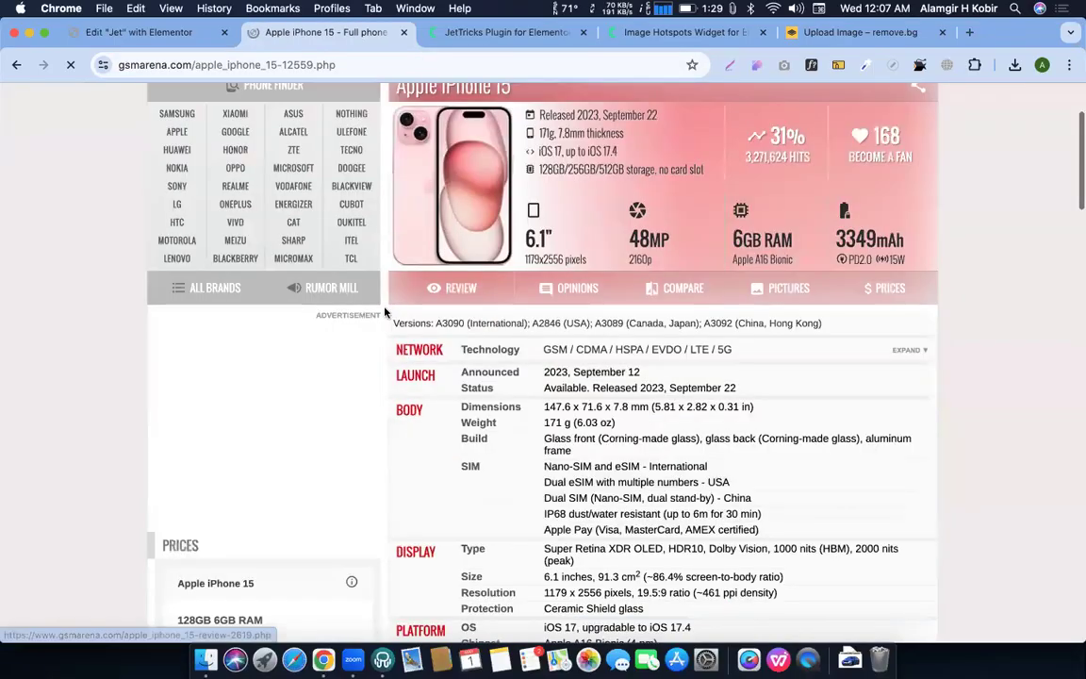
pyautogui.moveTo(657, 471); pyautogui.dragTo(884, 147)
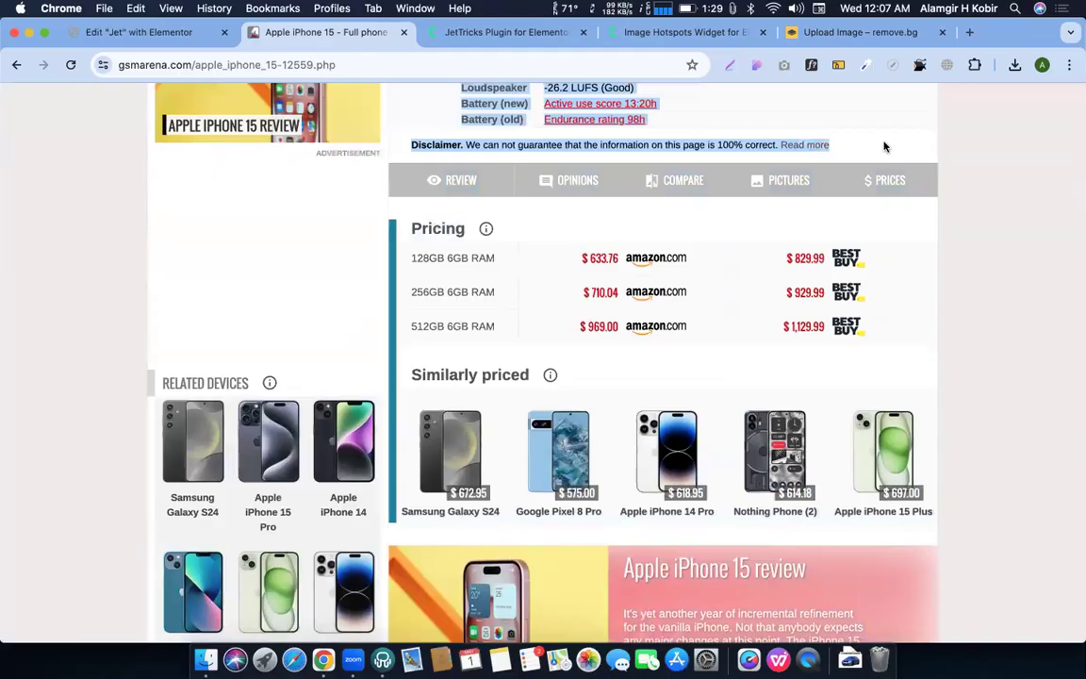
pyautogui.click(188, 36)
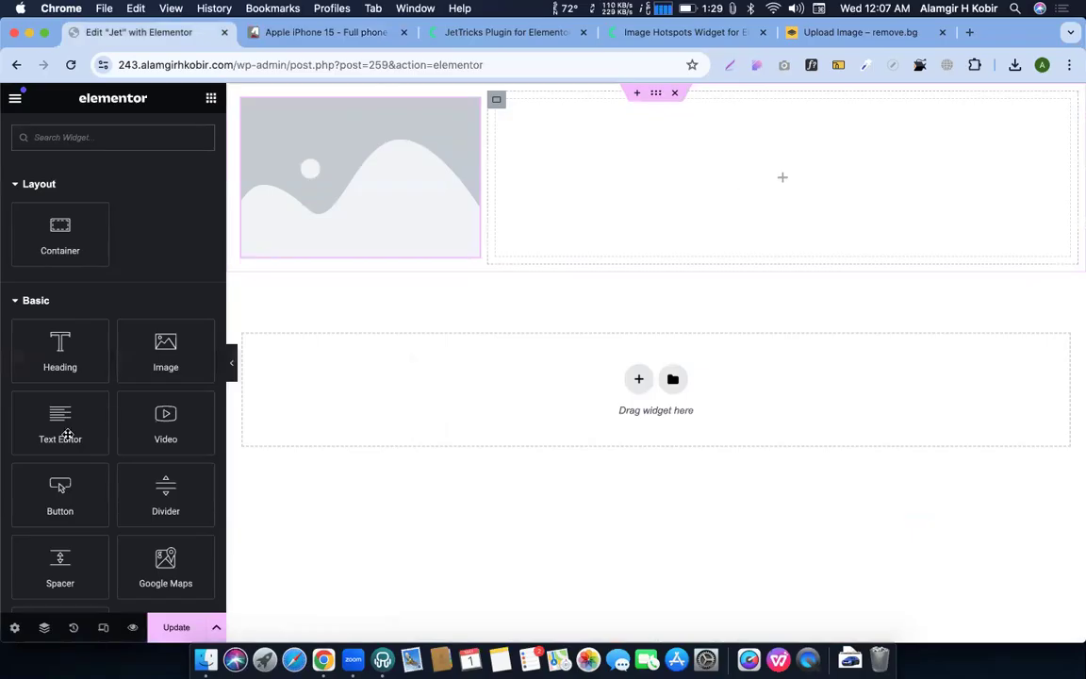
# Add a Text Editor widget, paste the iPhone 15 spec table into it, and move it to the right column
pyautogui.moveTo(565, 313); pyautogui.dragTo(396, 281)
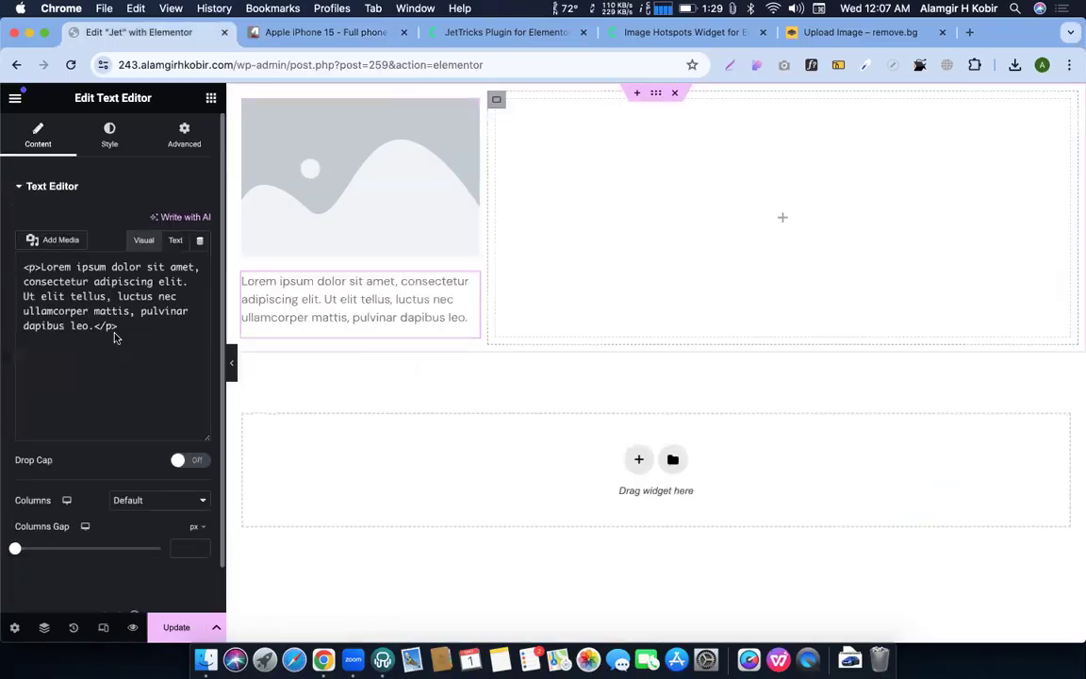
pyautogui.press('super+a')
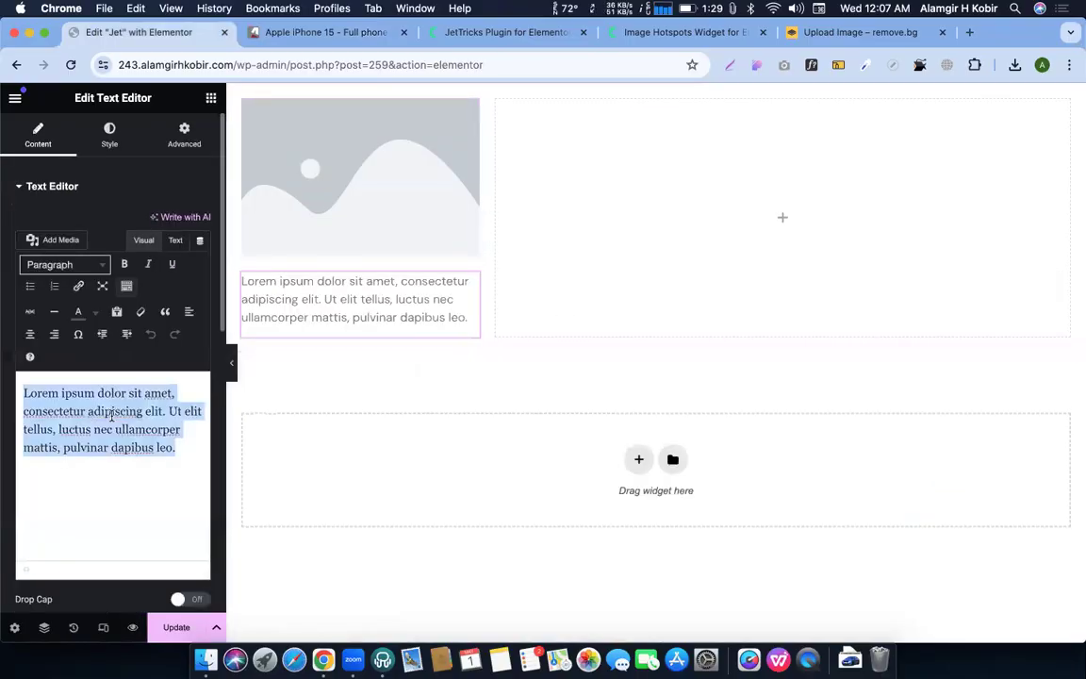
pyautogui.press('super+v')
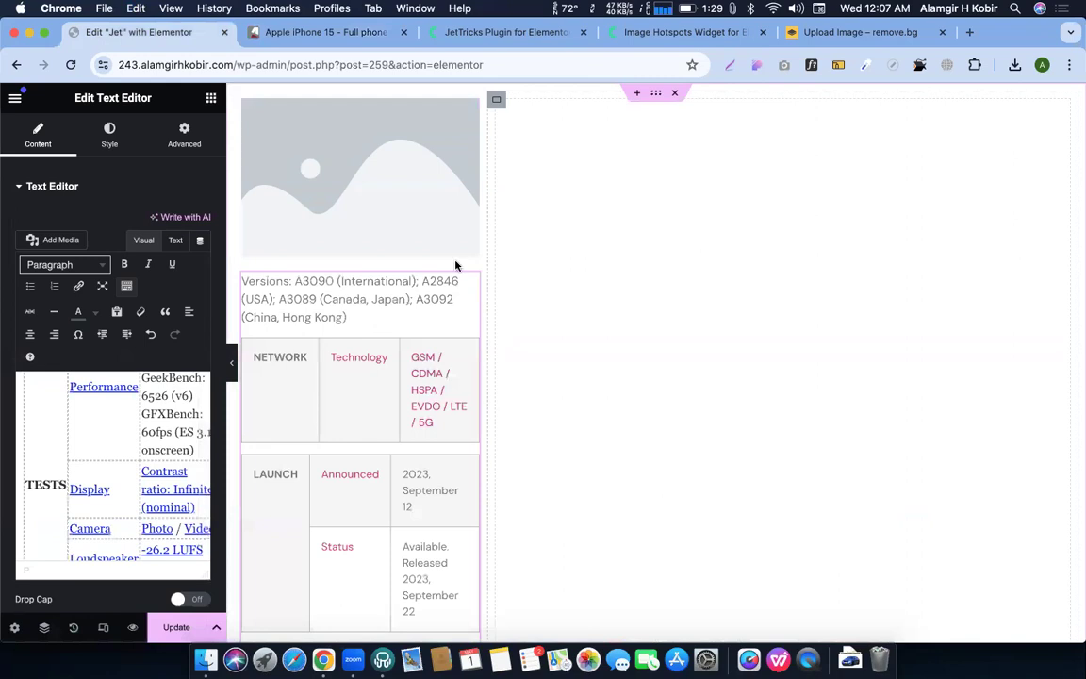
pyautogui.moveTo(470, 281)
pyautogui.mouseDown()
pyautogui.moveTo(614, 259)
pyautogui.moveTo(604, 154)
pyautogui.moveTo(513, 119)
pyautogui.mouseUp()
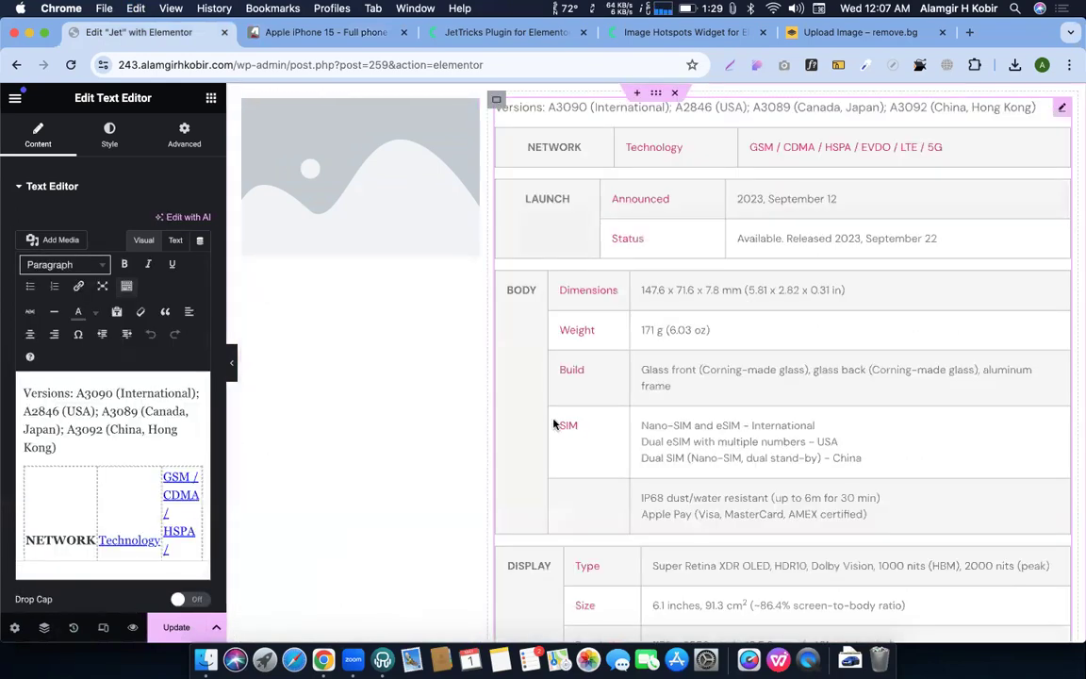
pyautogui.scroll(-15, 626, 400)
pyautogui.scroll(-5, 625, 400)
pyautogui.scroll(20, 625, 402)
# Head the spec table with 'iPhone 15 -' and make 'iPhone 15' bold
pyautogui.click(1065, 110)
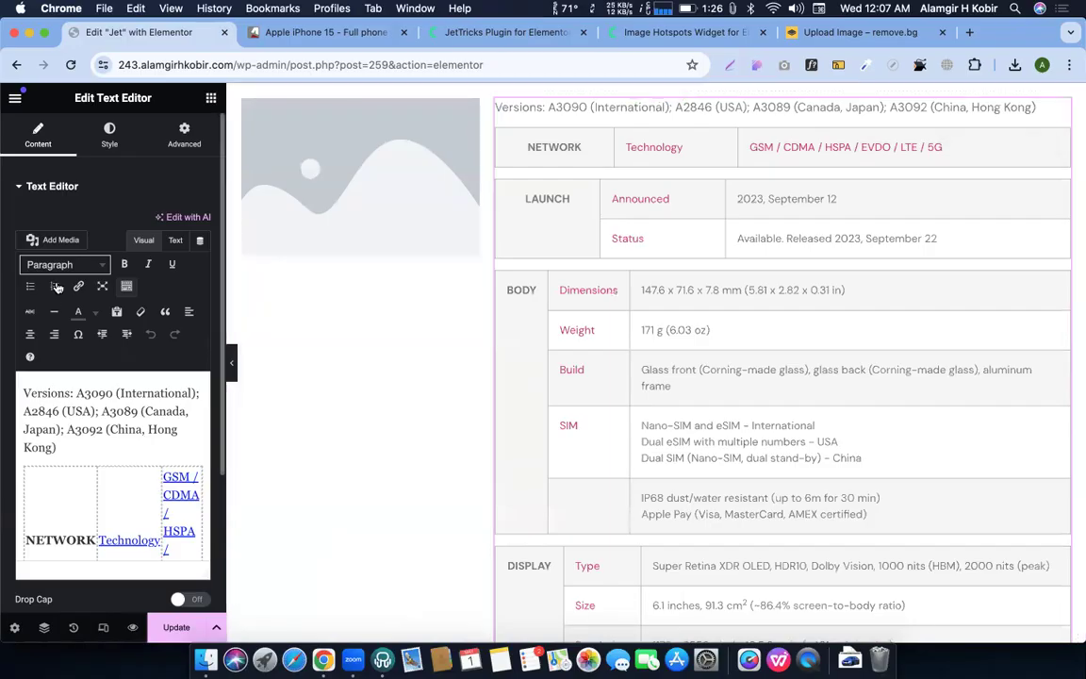
pyautogui.click(21, 391)
pyautogui.write('iPhone')
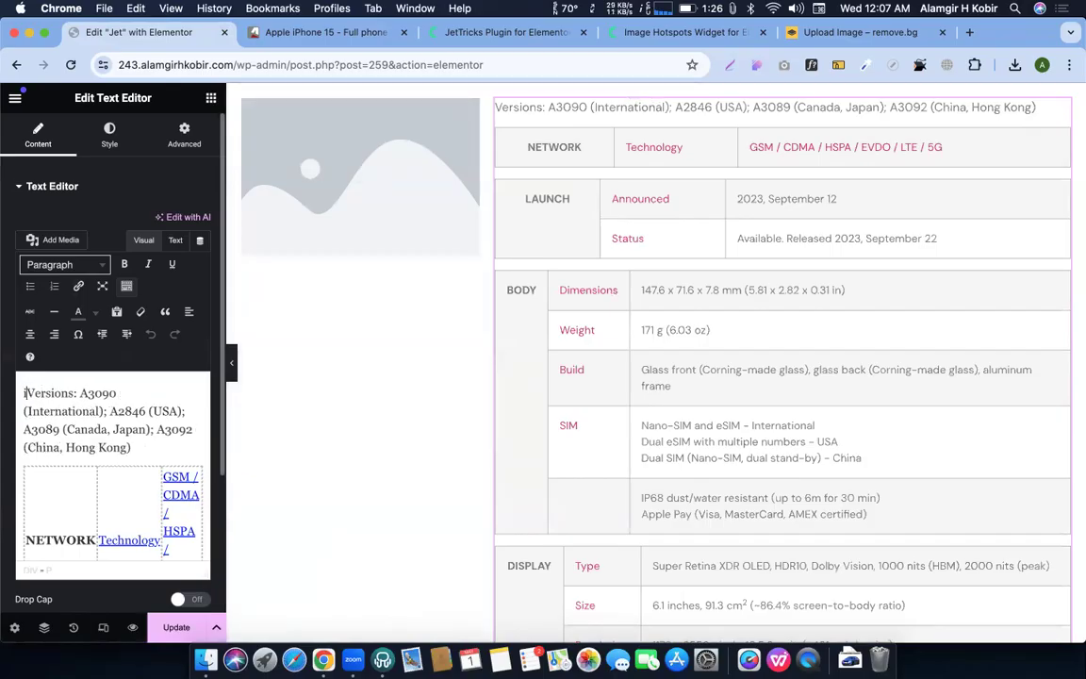
pyautogui.write(' 15 ')
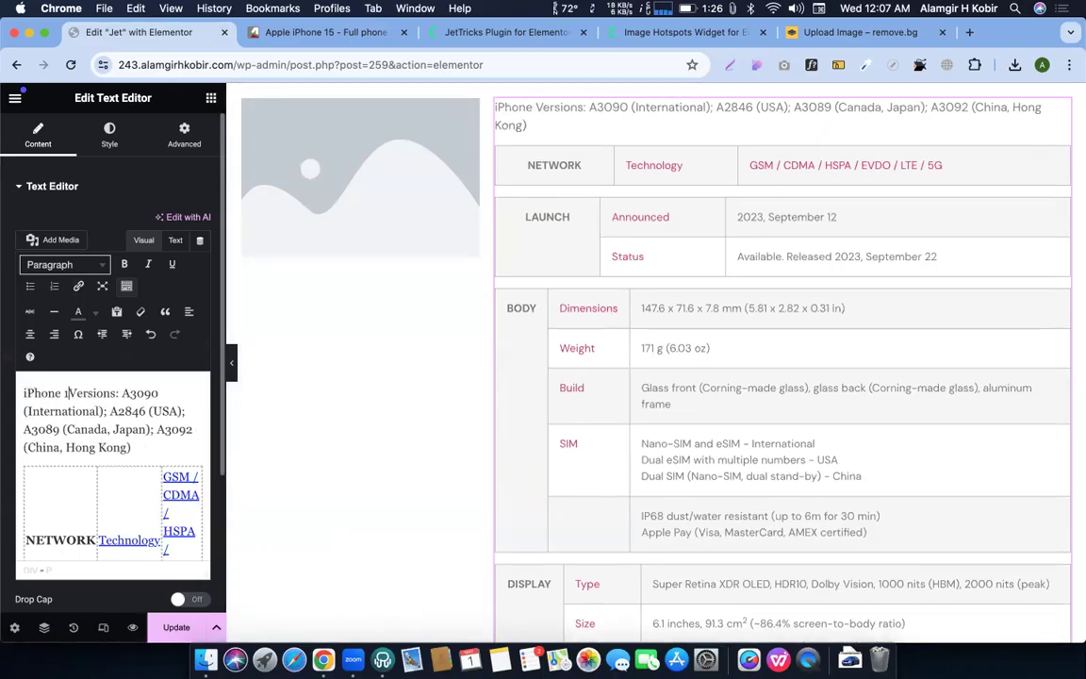
pyautogui.write('-')
pyautogui.moveTo(74, 393); pyautogui.dragTo(22, 394)
pyautogui.press('super+b')
pyautogui.doubleClick(116, 394)
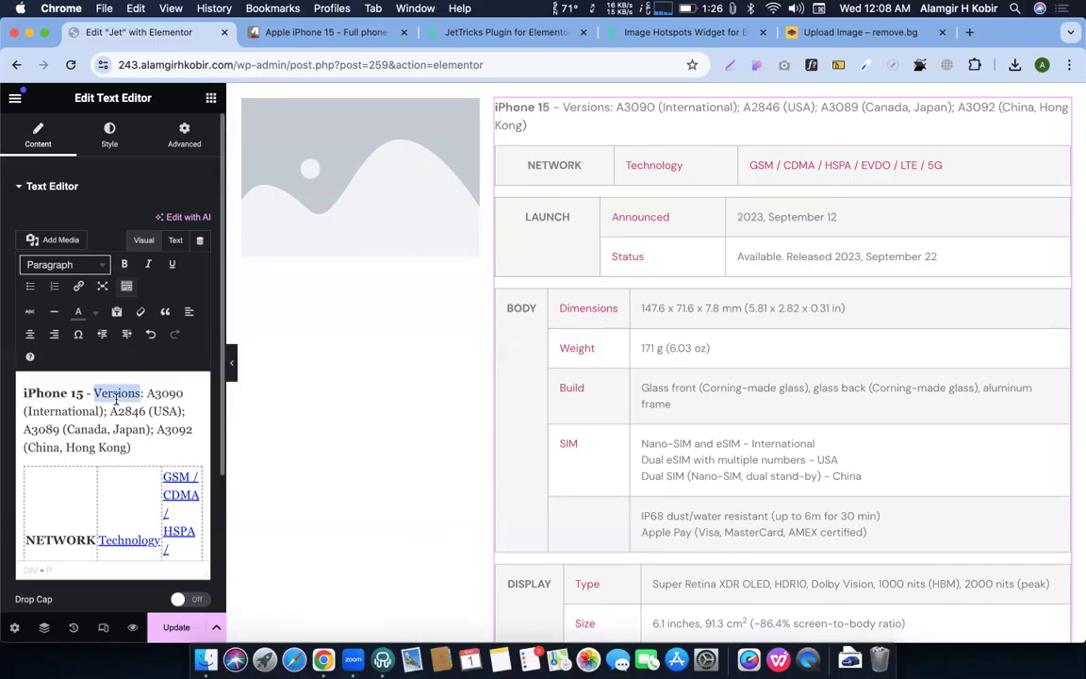
pyautogui.click(406, 164)
# Open GSMArena's iPhone 15 phone image in its own tab, cancelling a started screenshot
pyautogui.click(301, 33)
pyautogui.scroll(1, 491, 325)
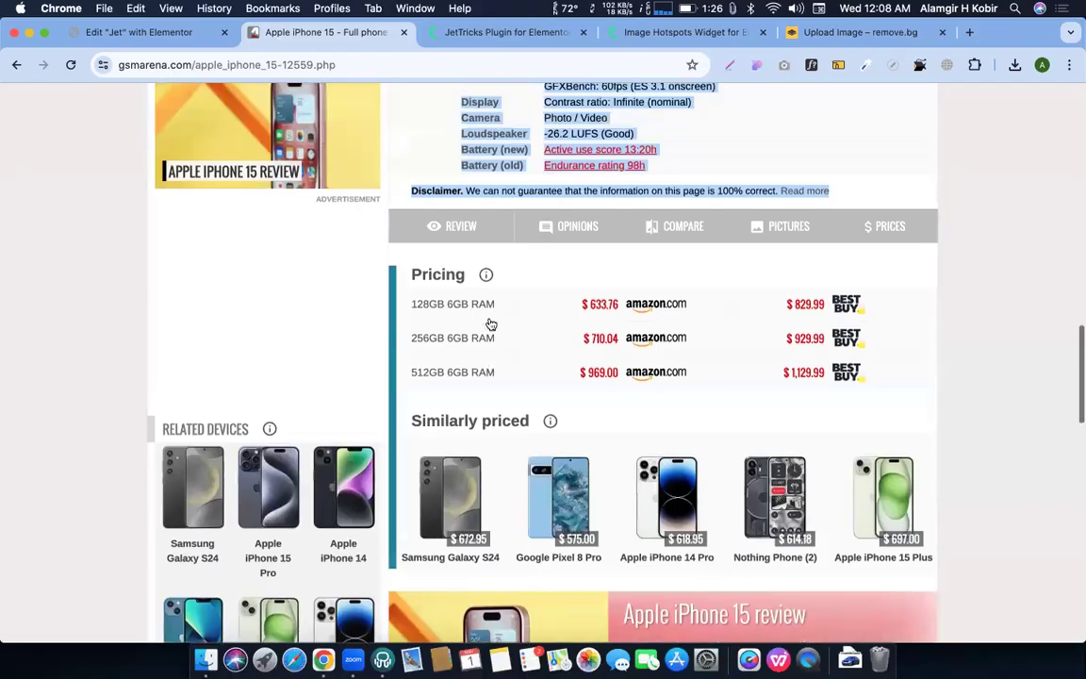
pyautogui.scroll(15, 491, 324)
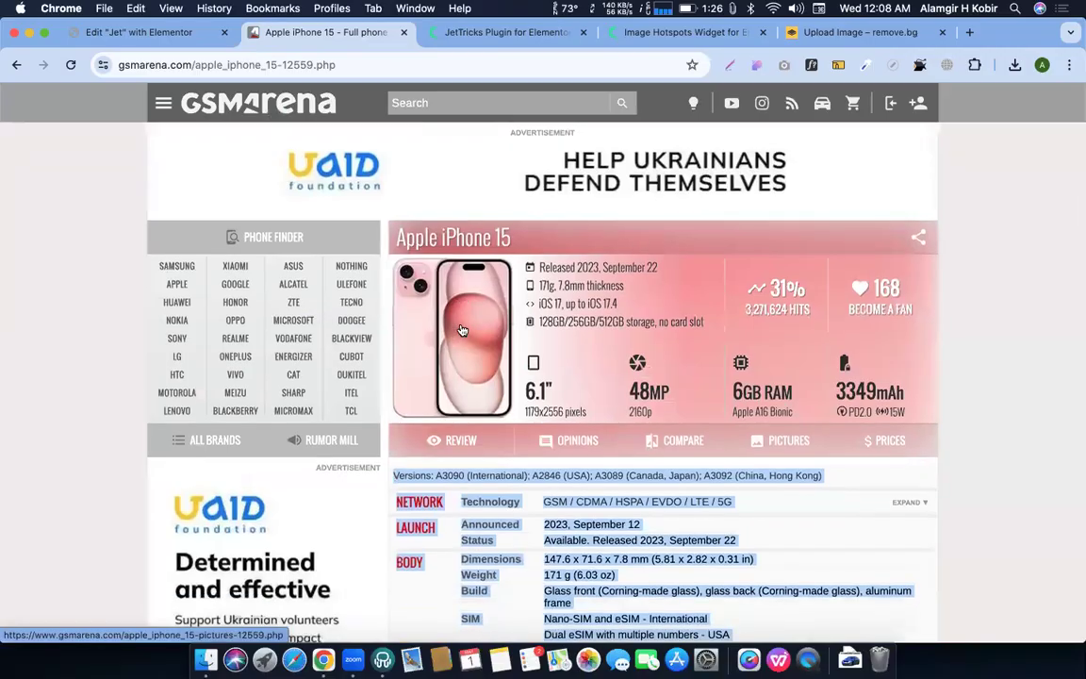
pyautogui.rightClick(460, 328)
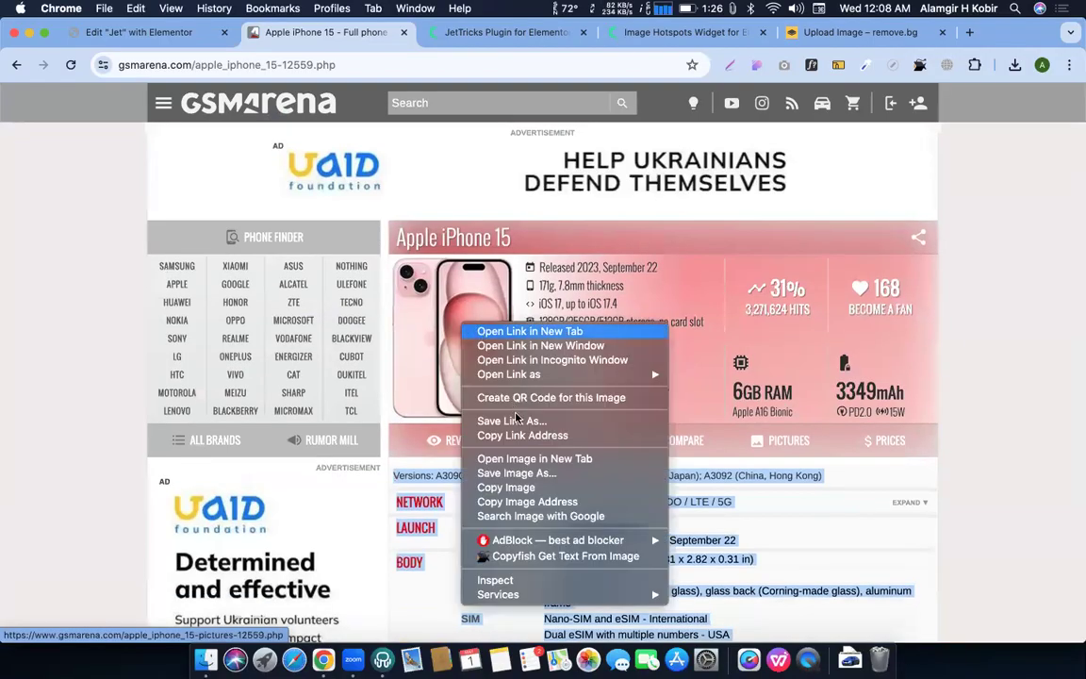
pyautogui.click(535, 458)
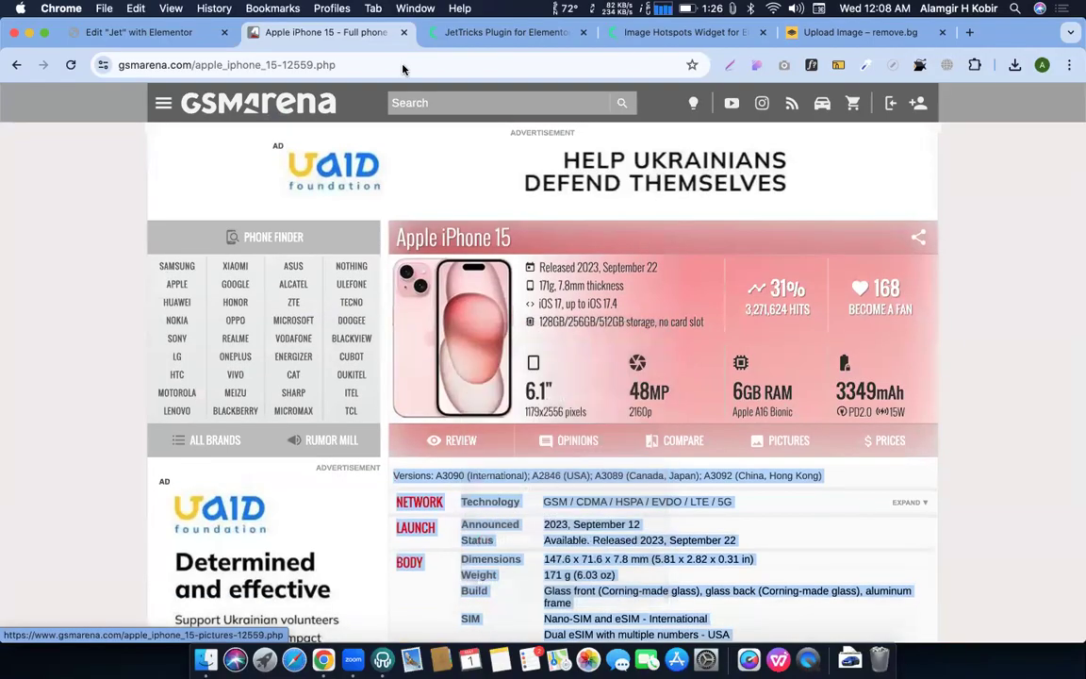
pyautogui.press('super+w')
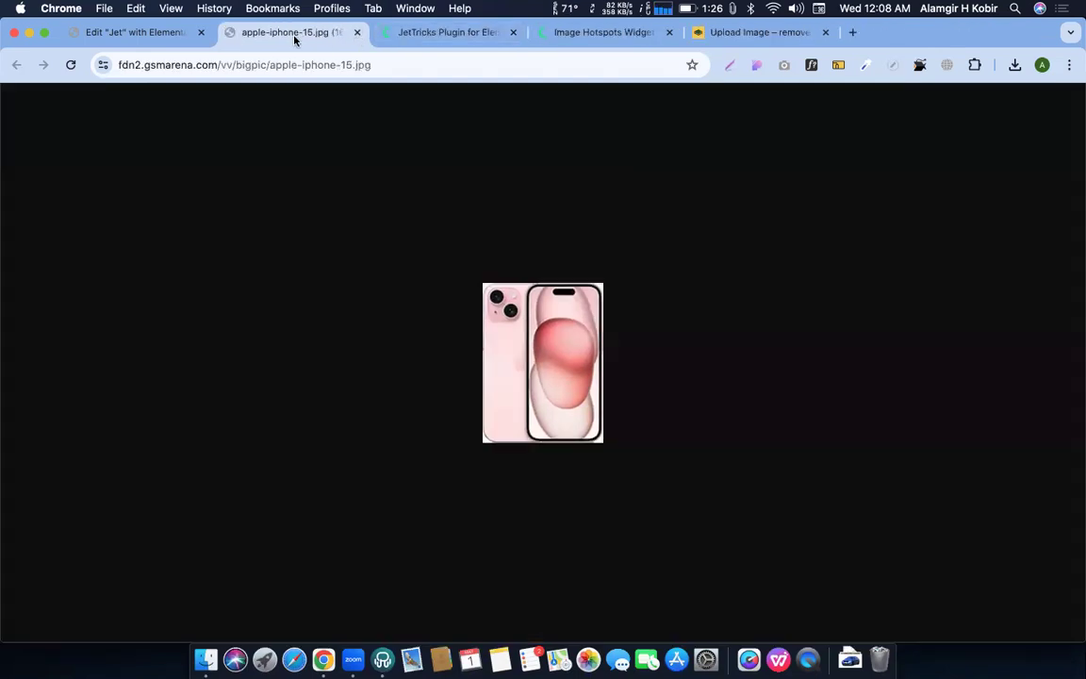
pyautogui.press('super+shift+5')
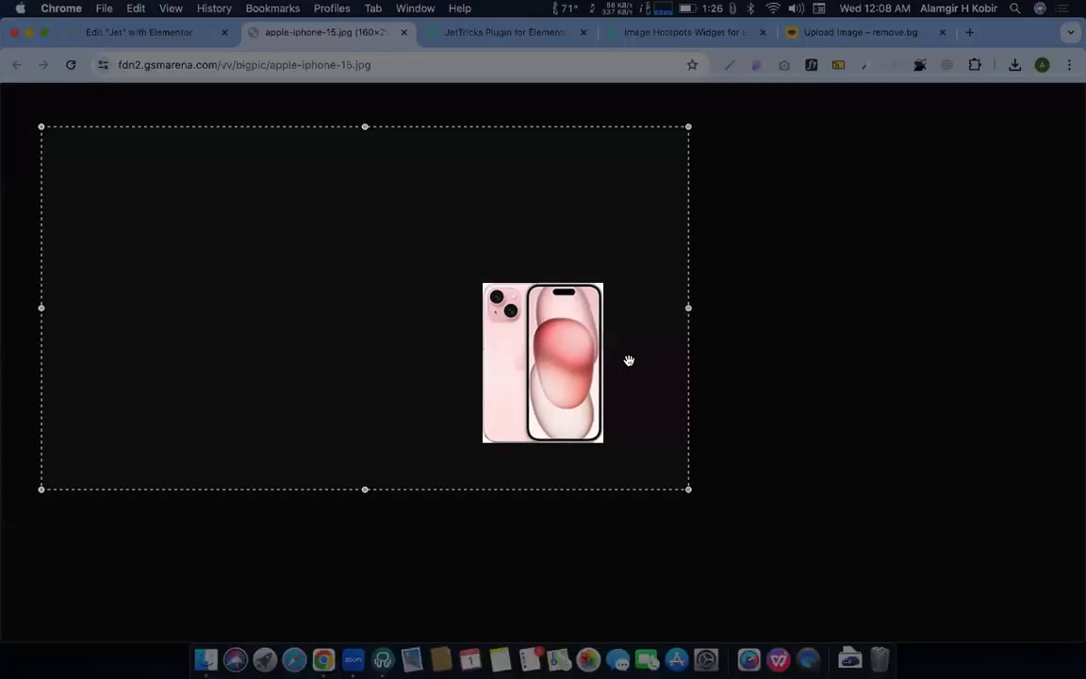
pyautogui.moveTo(686, 127); pyautogui.dragTo(158, 279)
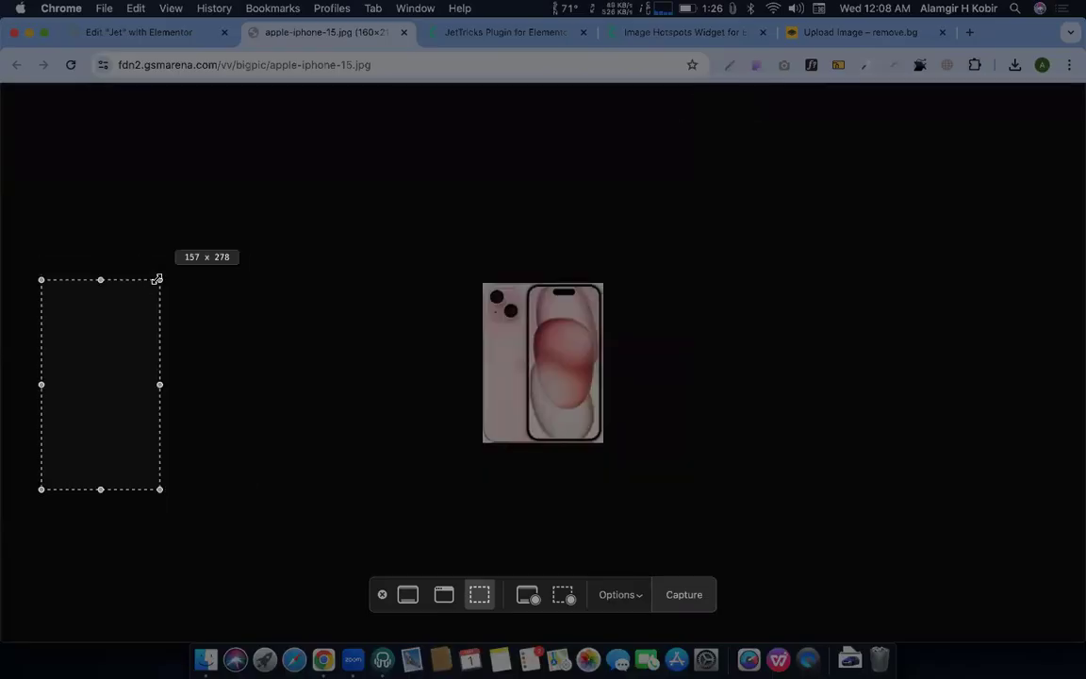
pyautogui.press('Return')
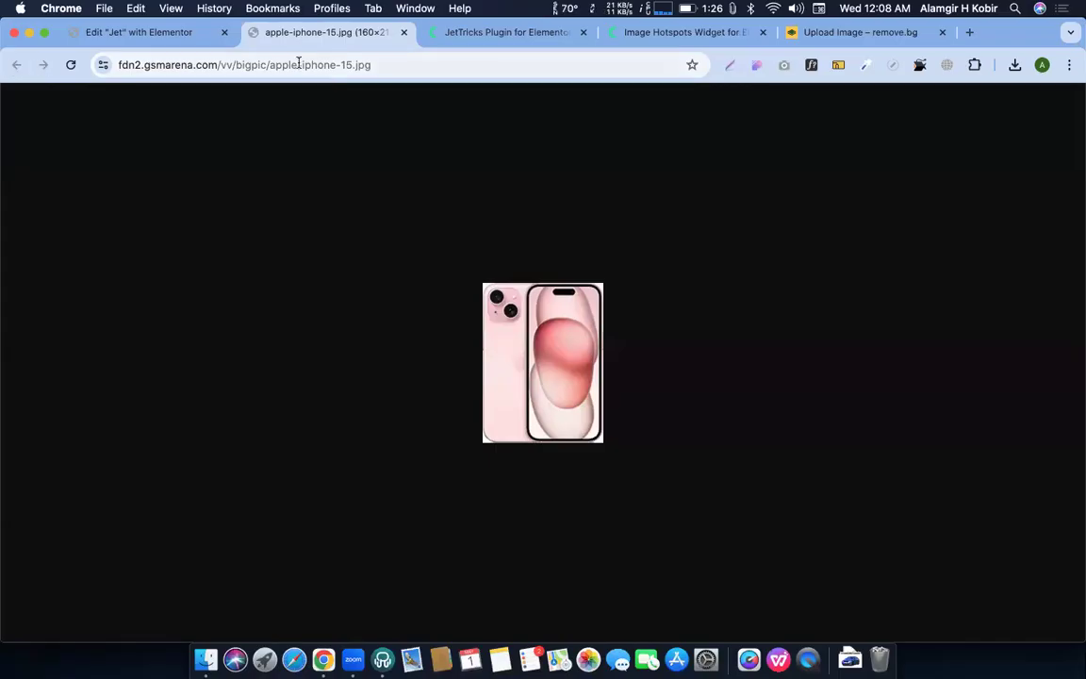
# Copy '-iphone-15' from the image address and search the web for it
pyautogui.moveTo(299, 63); pyautogui.dragTo(350, 64)
pyautogui.press('super+c')
pyautogui.press('super+a')
pyautogui.press('super+v')
pyautogui.press('Return')
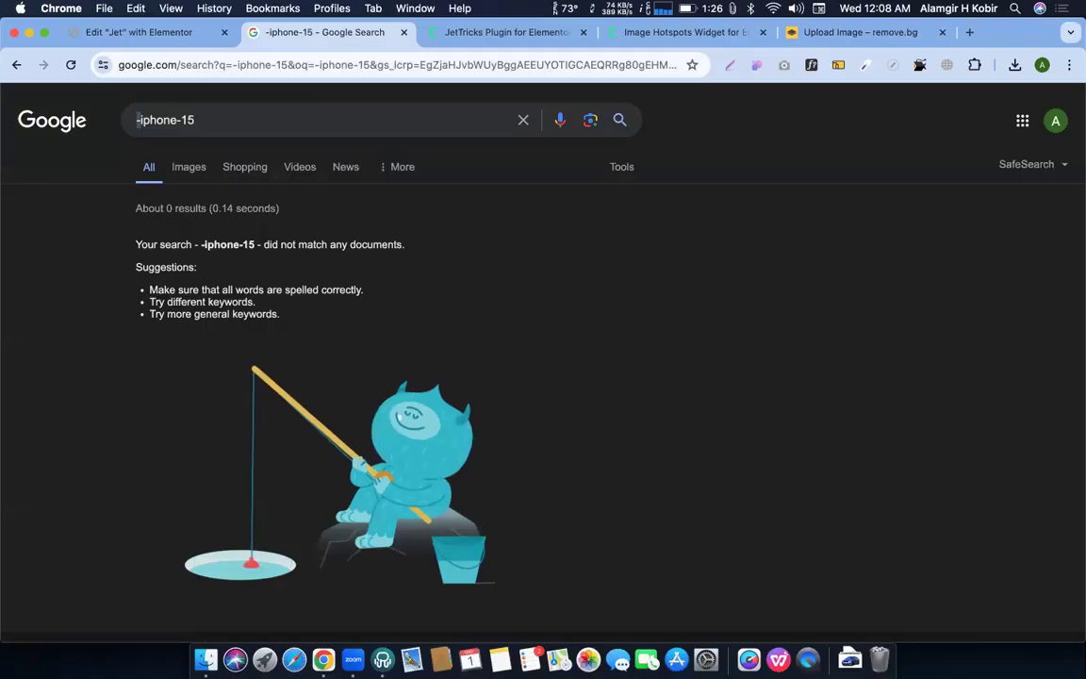
# Correct the query to 'iphone 15' and show its Google Images results
pyautogui.click(139, 120)
pyautogui.press('BackSpace')
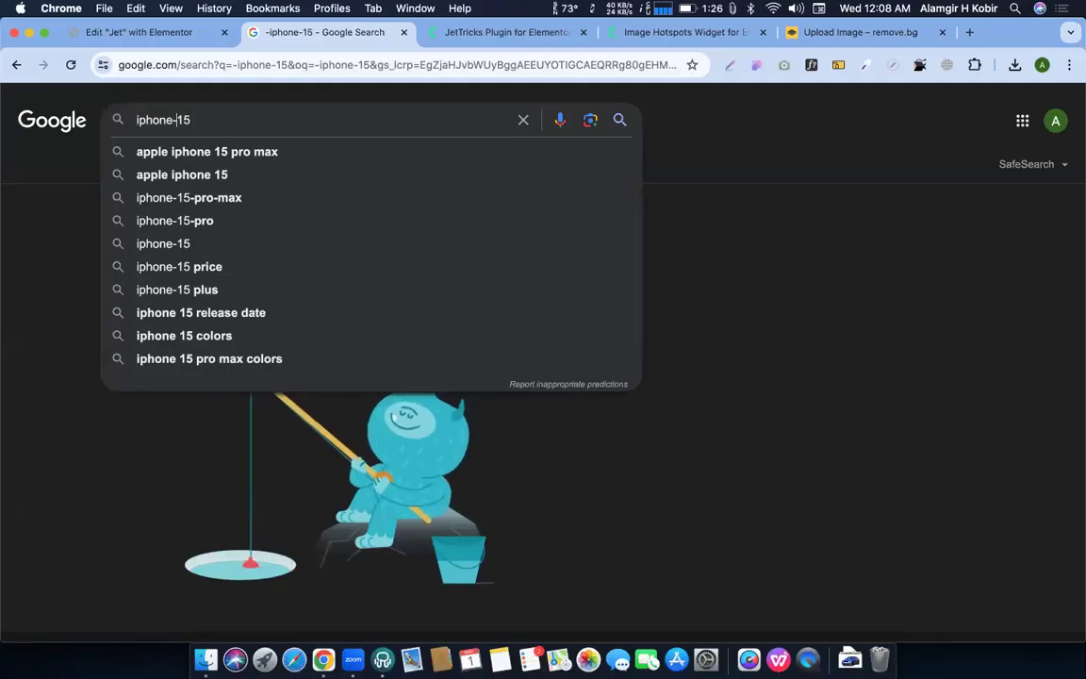
pyautogui.press('Right')
pyautogui.press('Right')
pyautogui.press('Right')
pyautogui.press('Right')
pyautogui.press('Right')
pyautogui.press('Right')
pyautogui.press('Right')
pyautogui.press('BackSpace')
pyautogui.press('Return')
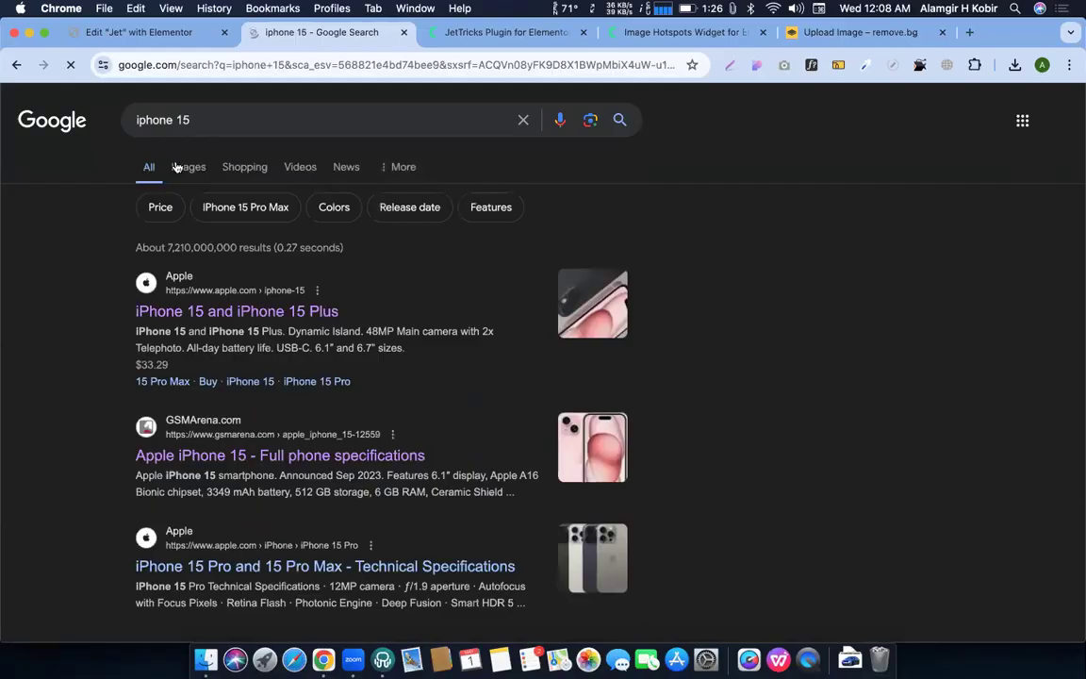
pyautogui.click(186, 168)
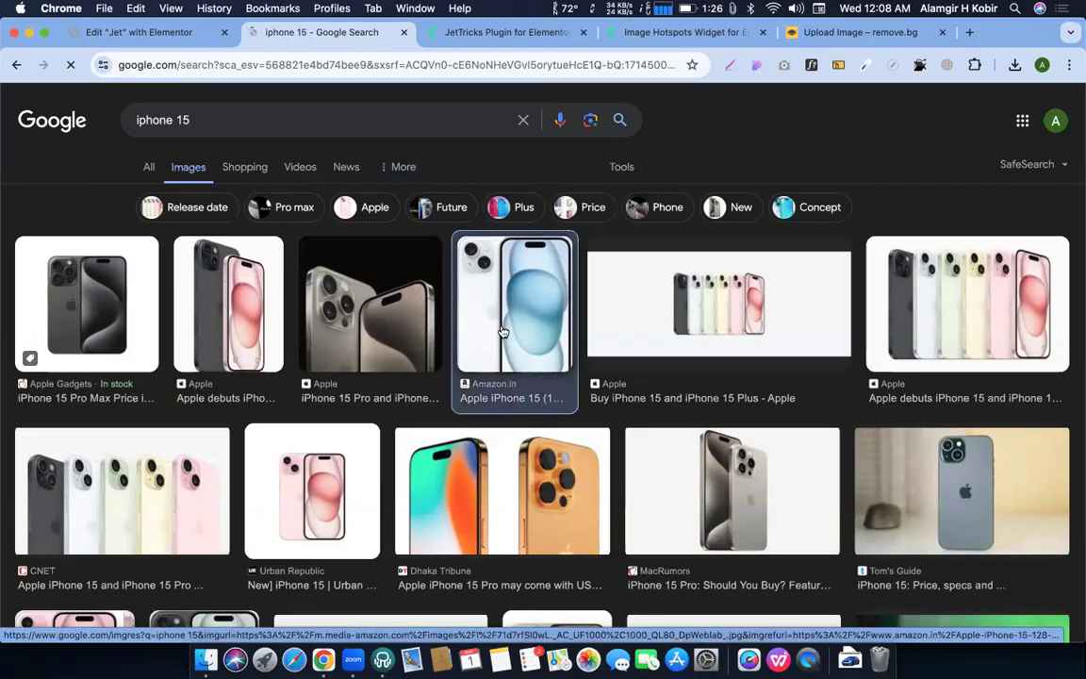
# Save the blue Amazon.in iPhone 15 photo into Downloads
pyautogui.click(502, 332)
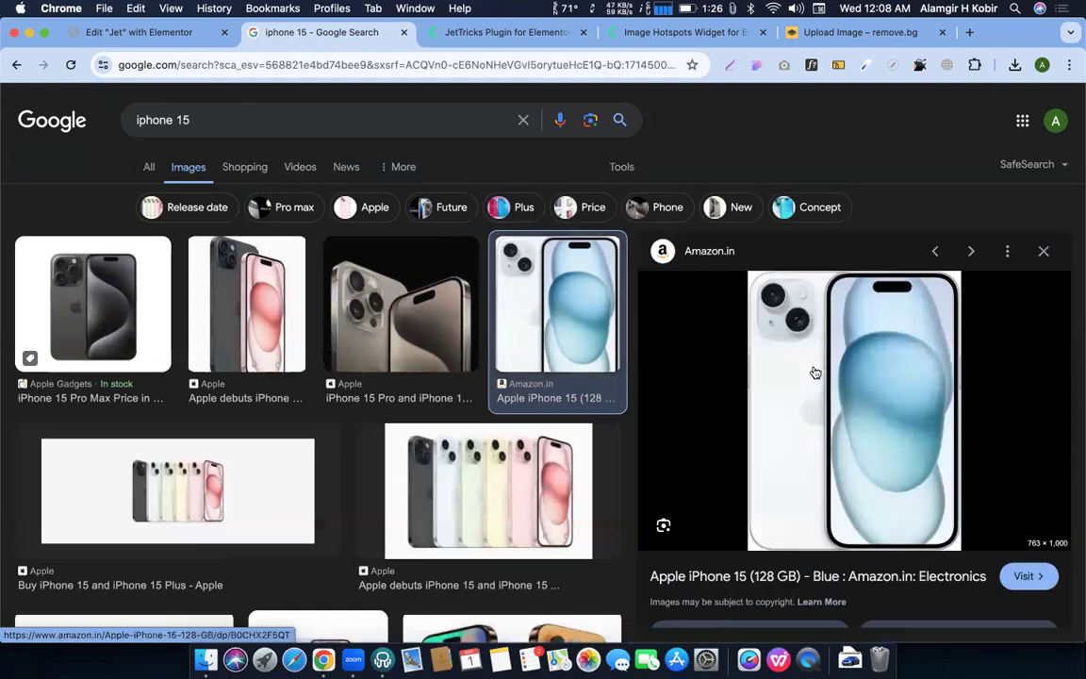
pyautogui.rightClick(815, 373)
pyautogui.click(855, 515)
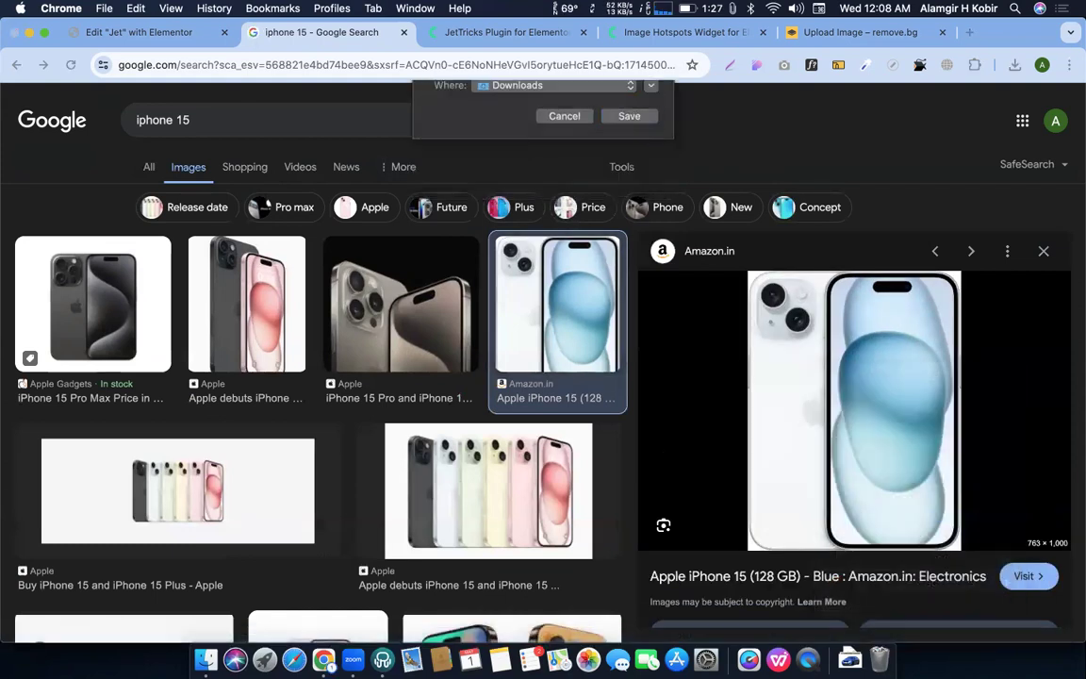
pyautogui.press('Return')
pyautogui.click(151, 36)
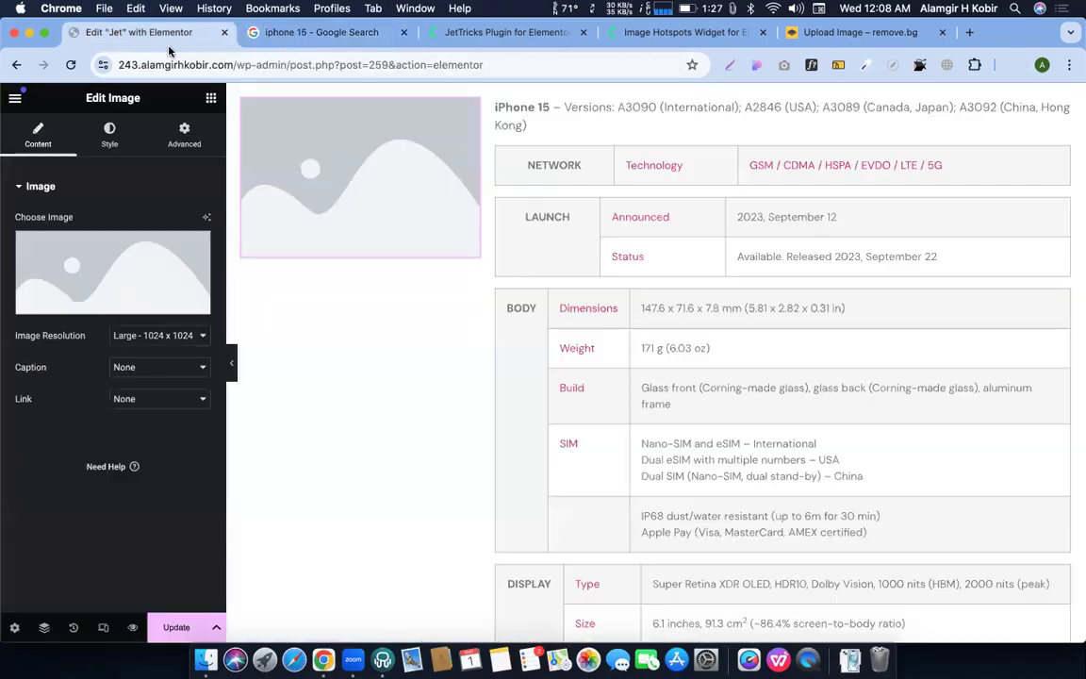
# Upload the downloaded blue iPhone 15 photo into the Image widget via Insert Media and update the page
pyautogui.moveTo(148, 255)
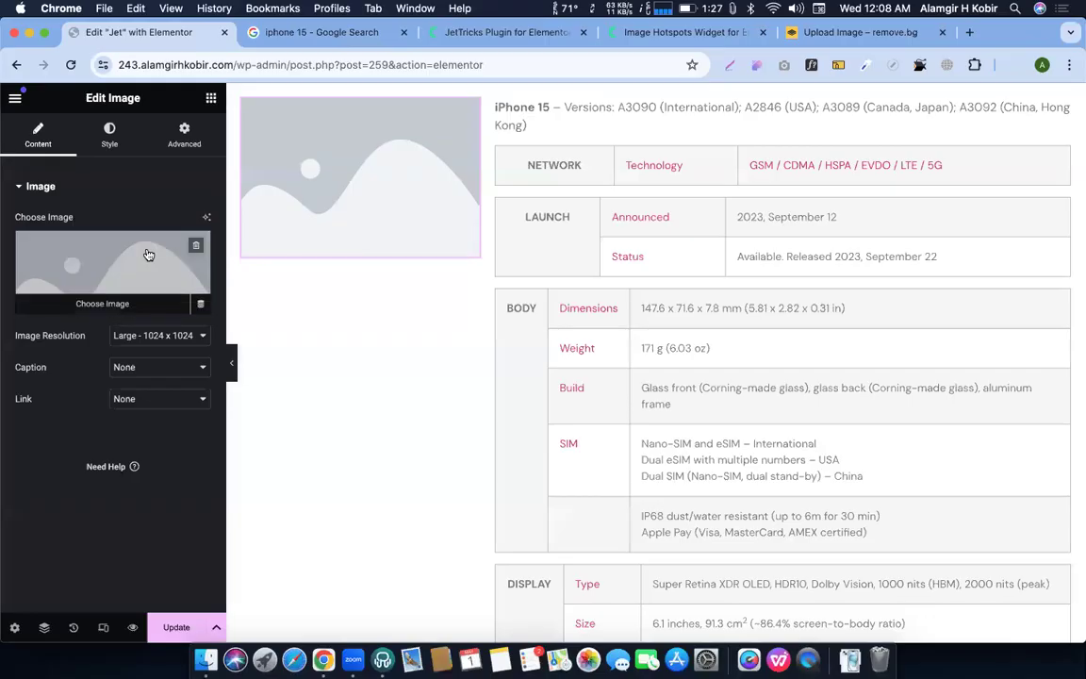
pyautogui.click(257, 223)
pyautogui.click(1014, 64)
pyautogui.moveTo(861, 139); pyautogui.dragTo(567, 280)
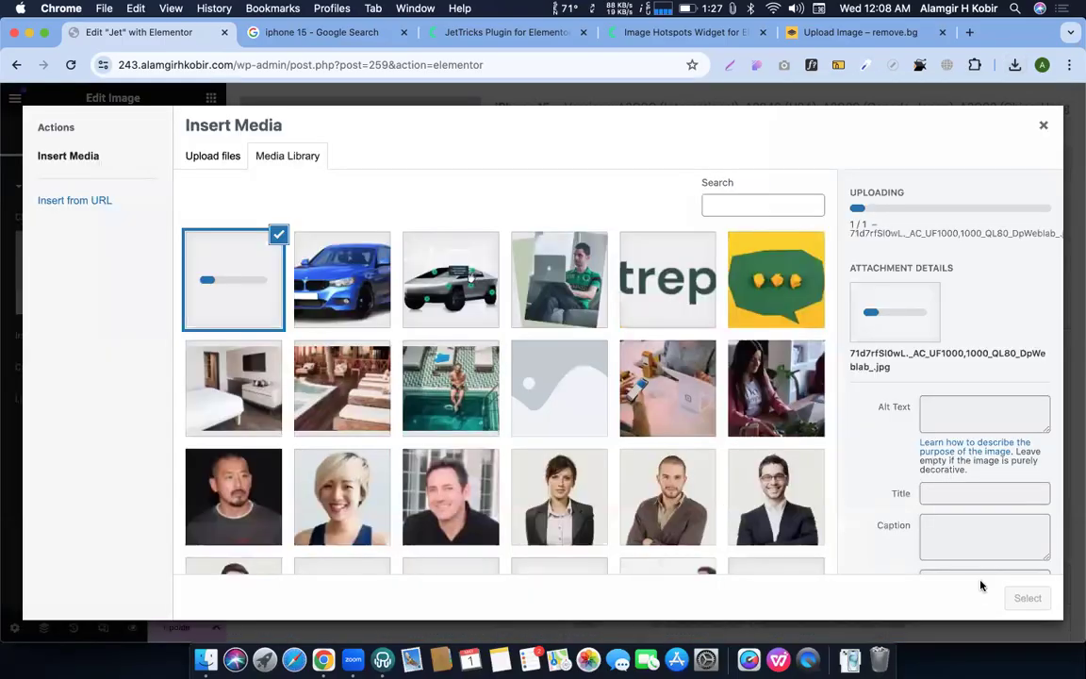
pyautogui.click(1029, 599)
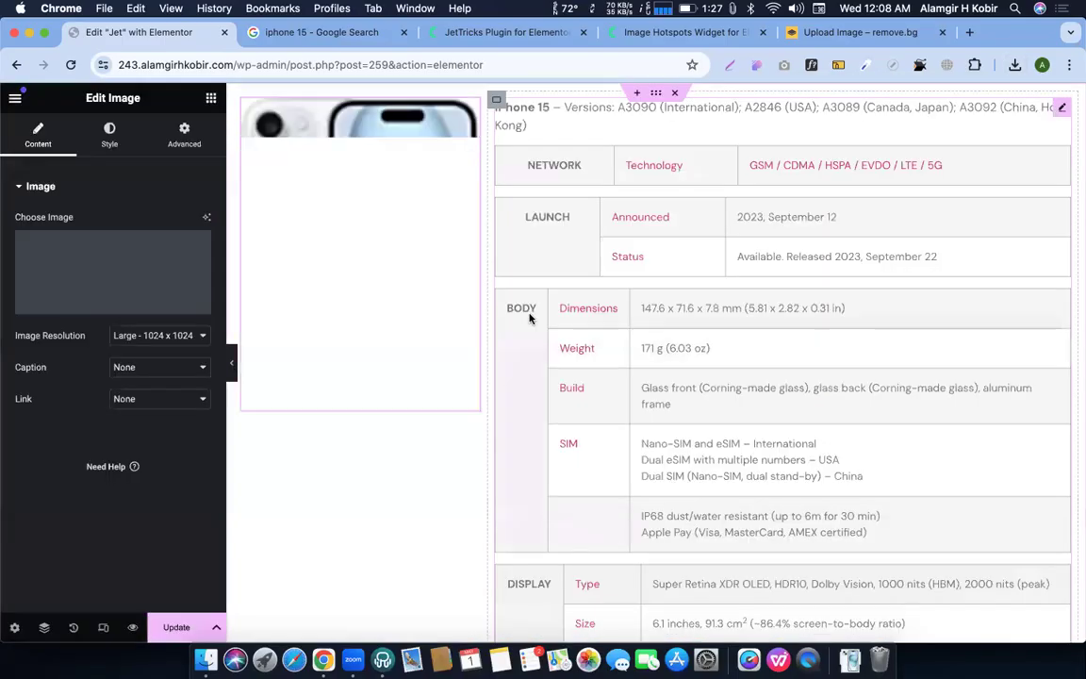
pyautogui.scroll(-5, 493, 366)
pyautogui.scroll(5, 495, 282)
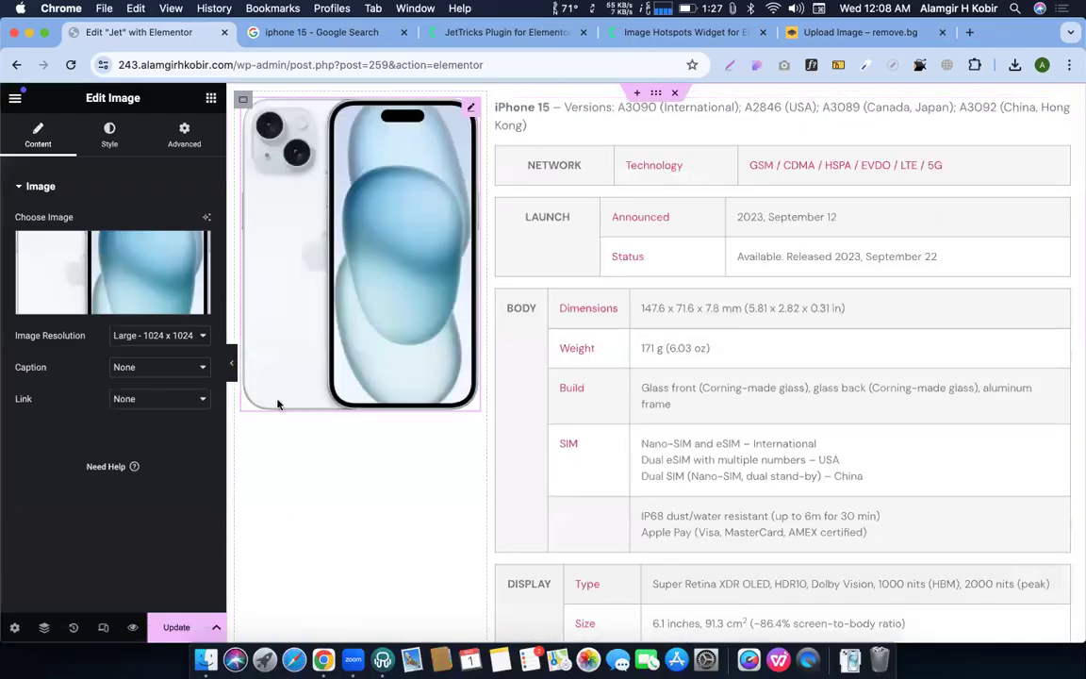
pyautogui.click(175, 626)
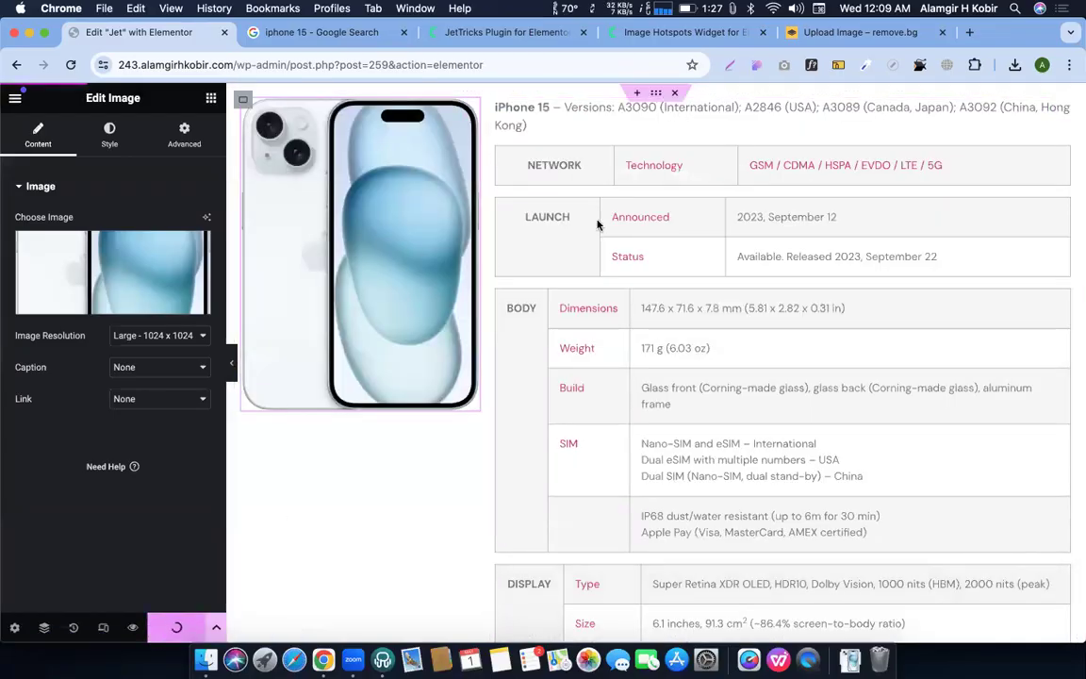
# Duplicate the iPhone 15 section from its container handle's context menu
pyautogui.rightClick(656, 98)
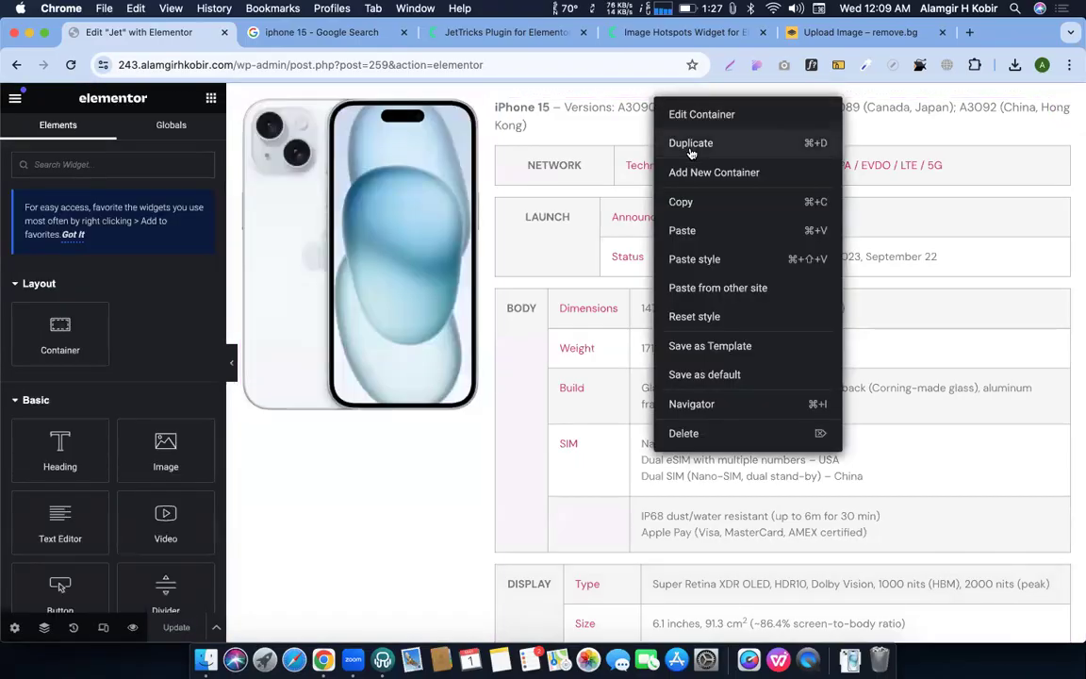
pyautogui.click(550, 343)
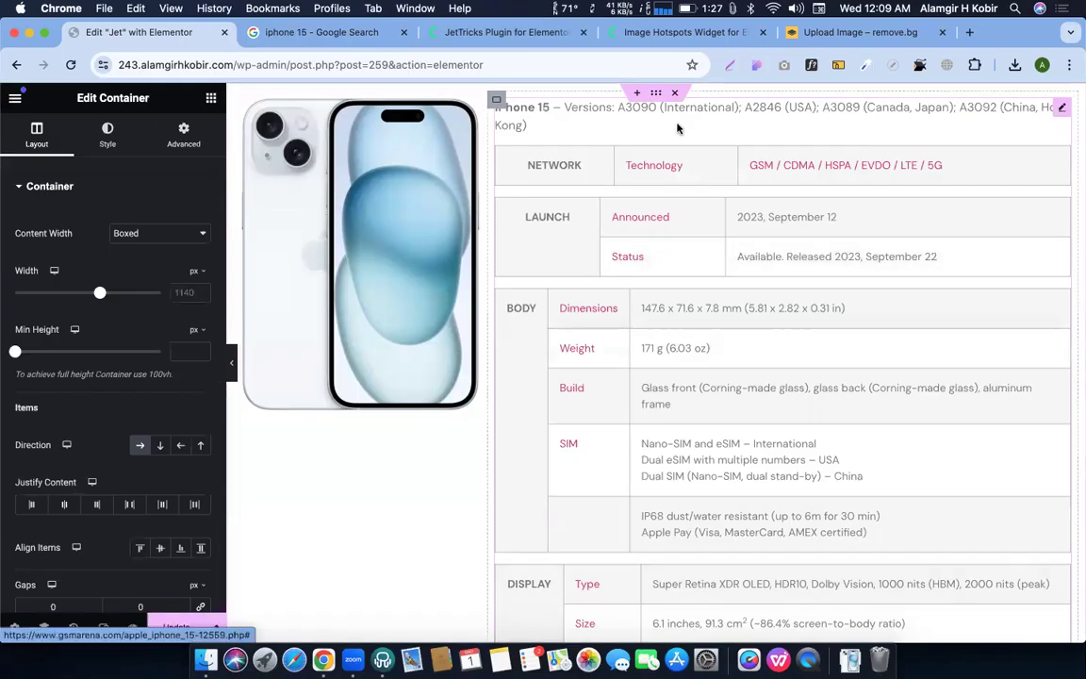
pyautogui.rightClick(657, 98)
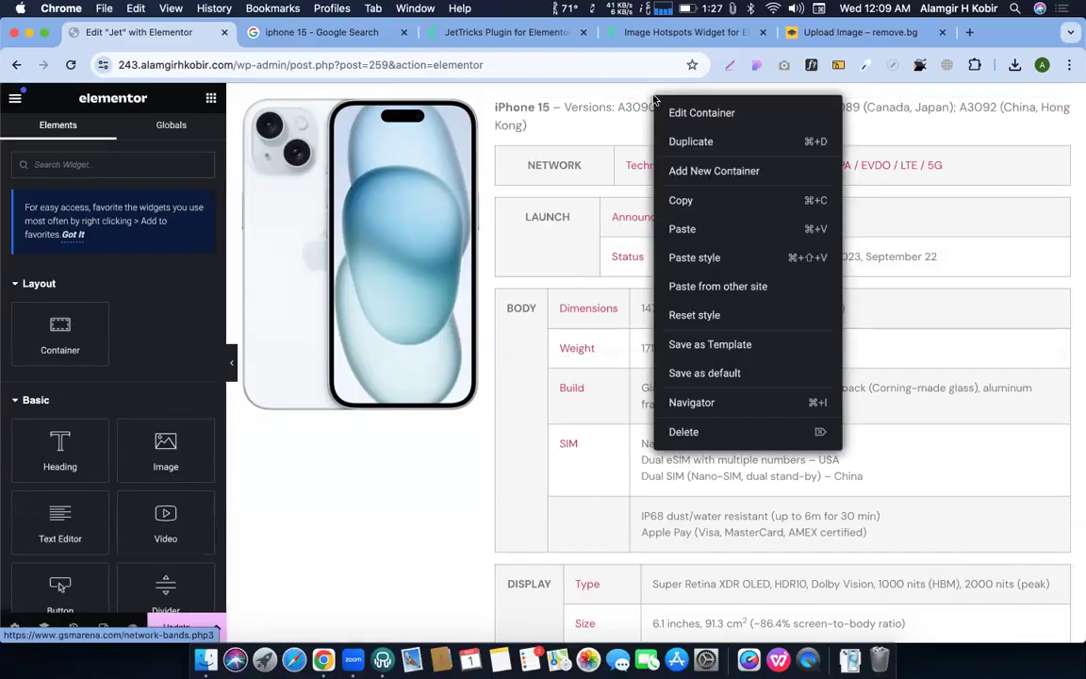
pyautogui.click(691, 141)
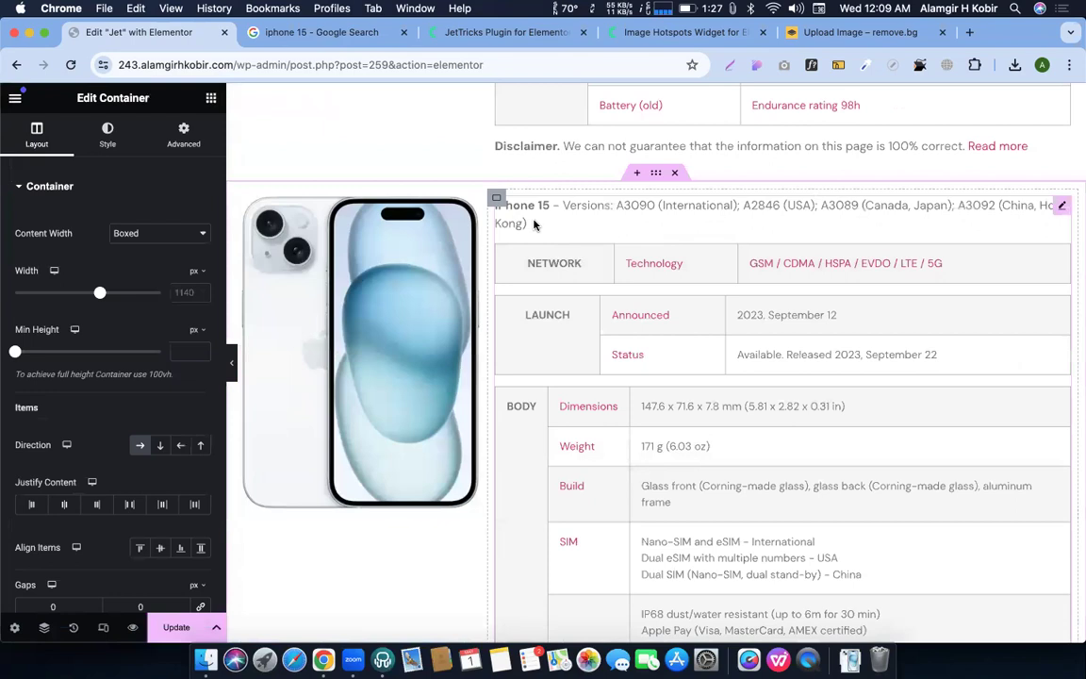
# Retitle the copied spec tables' headings to 'iPhone 14' and 'iPhone 13'
pyautogui.click(534, 223)
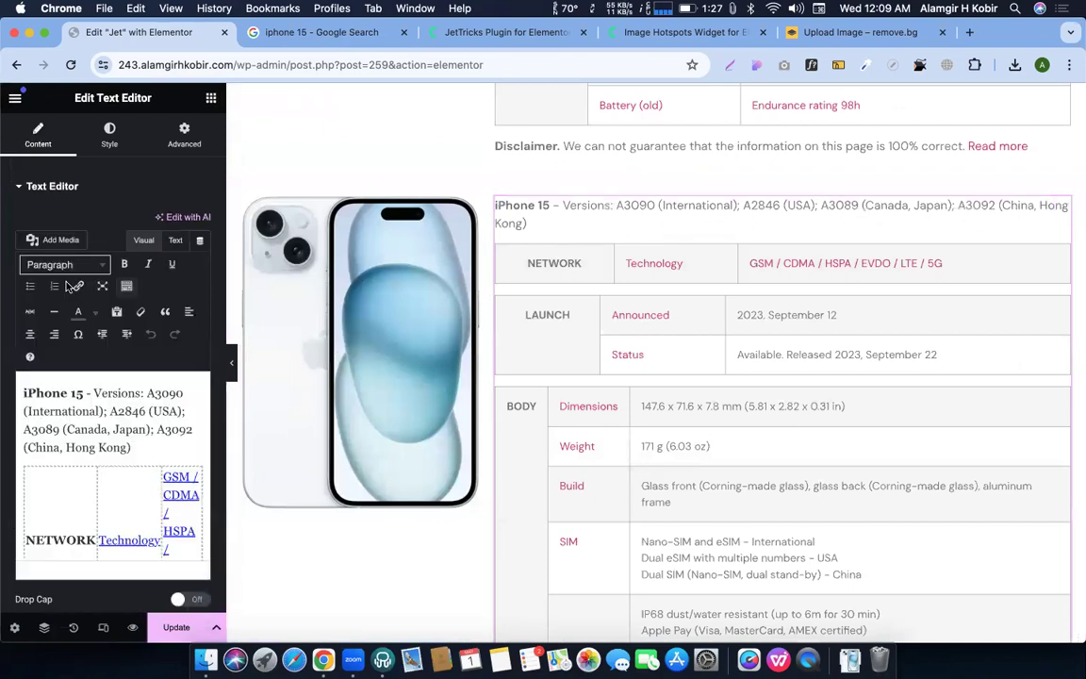
pyautogui.click(79, 393)
pyautogui.press('BackSpace')
pyautogui.write('4')
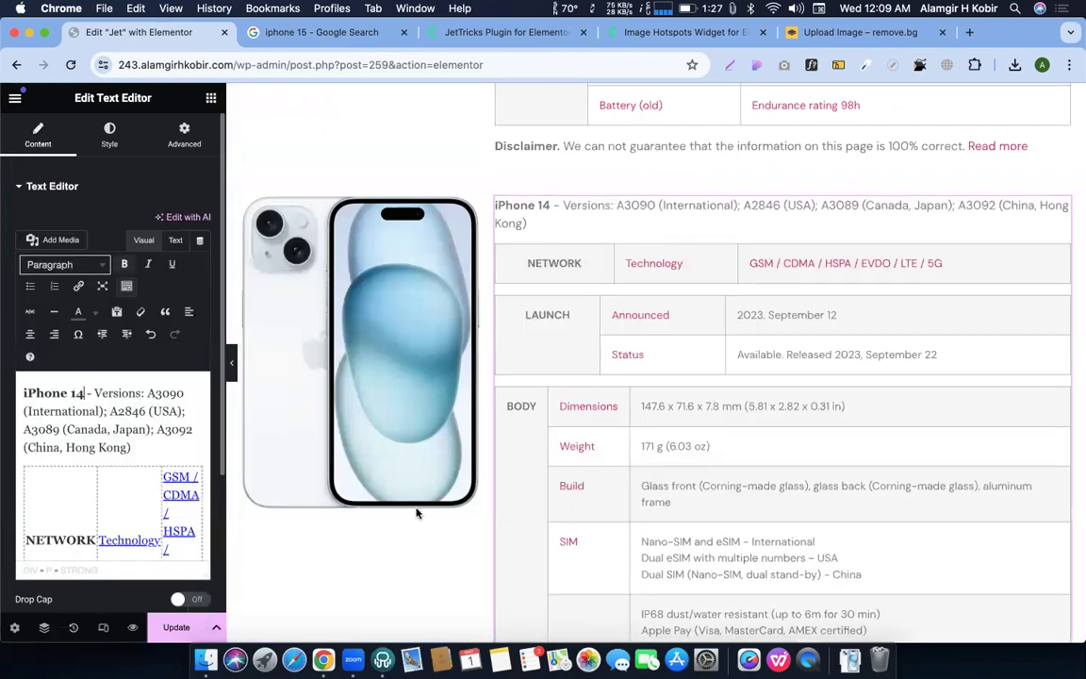
pyautogui.scroll(-10, 417, 509)
pyautogui.scroll(-10, 417, 513)
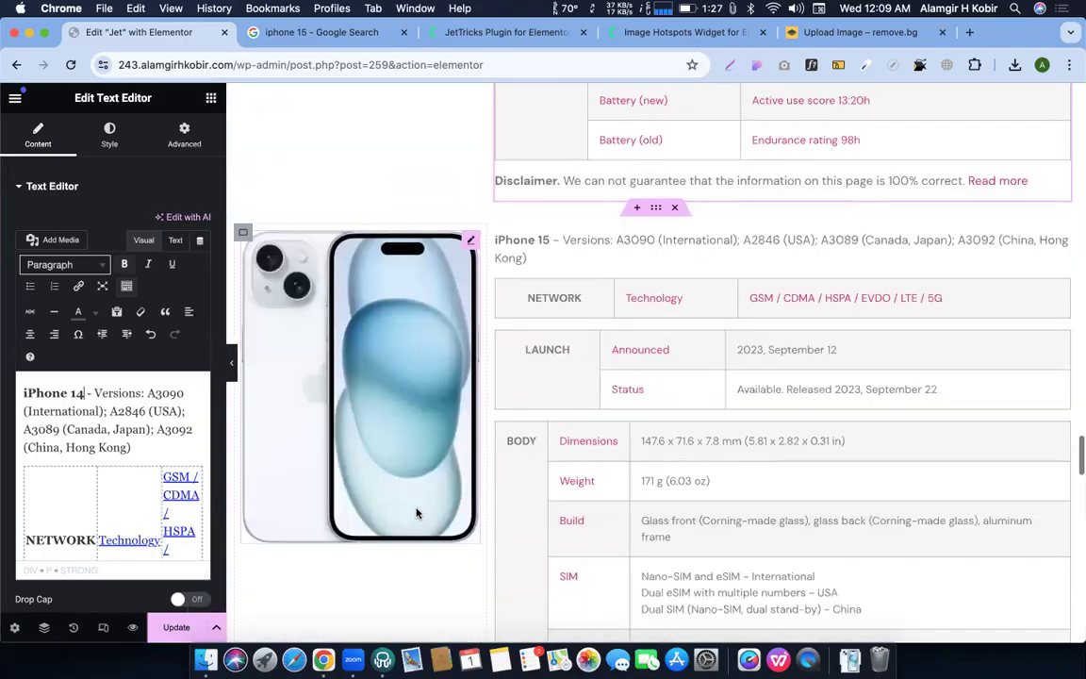
pyautogui.click(547, 214)
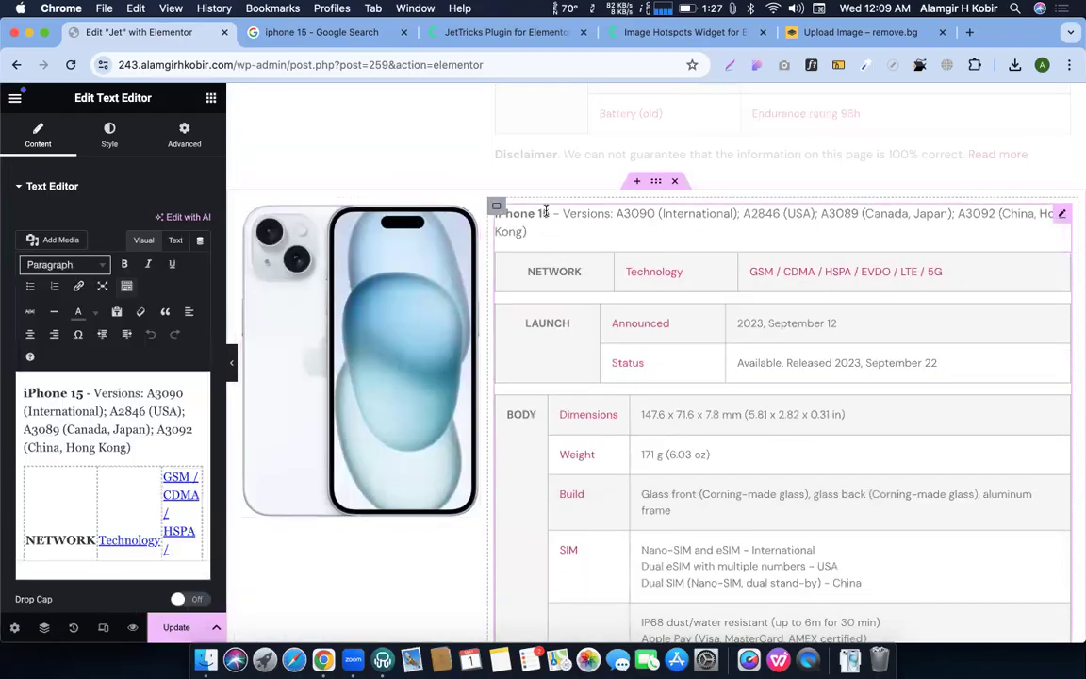
pyautogui.write('3')
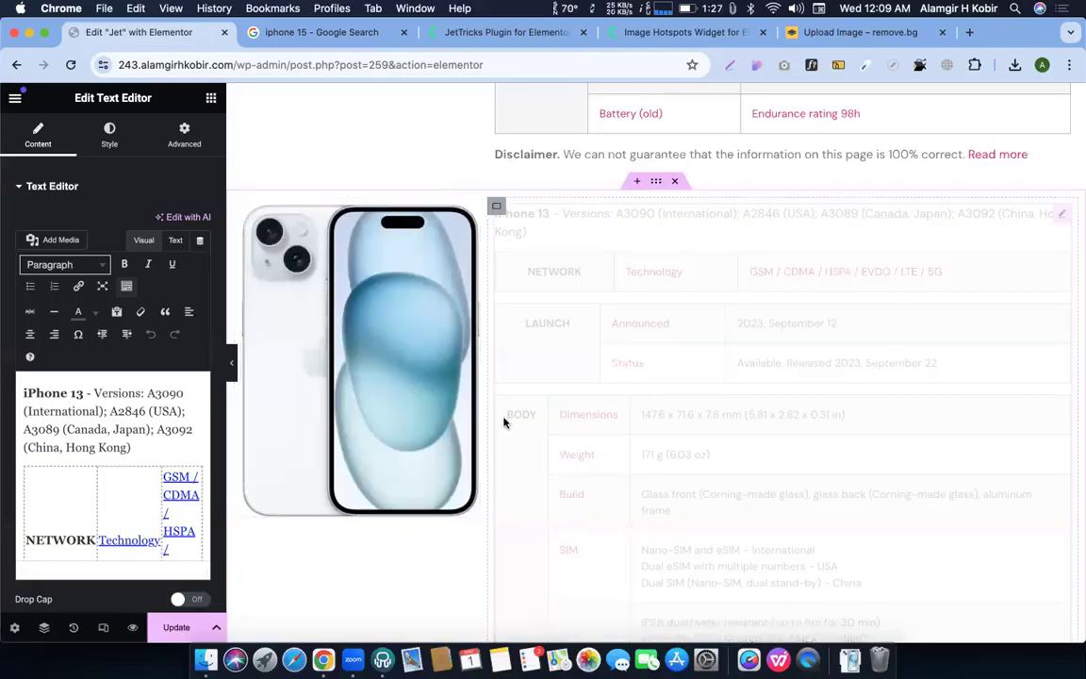
pyautogui.scroll(3, 538, 276)
pyautogui.scroll(-9, 538, 276)
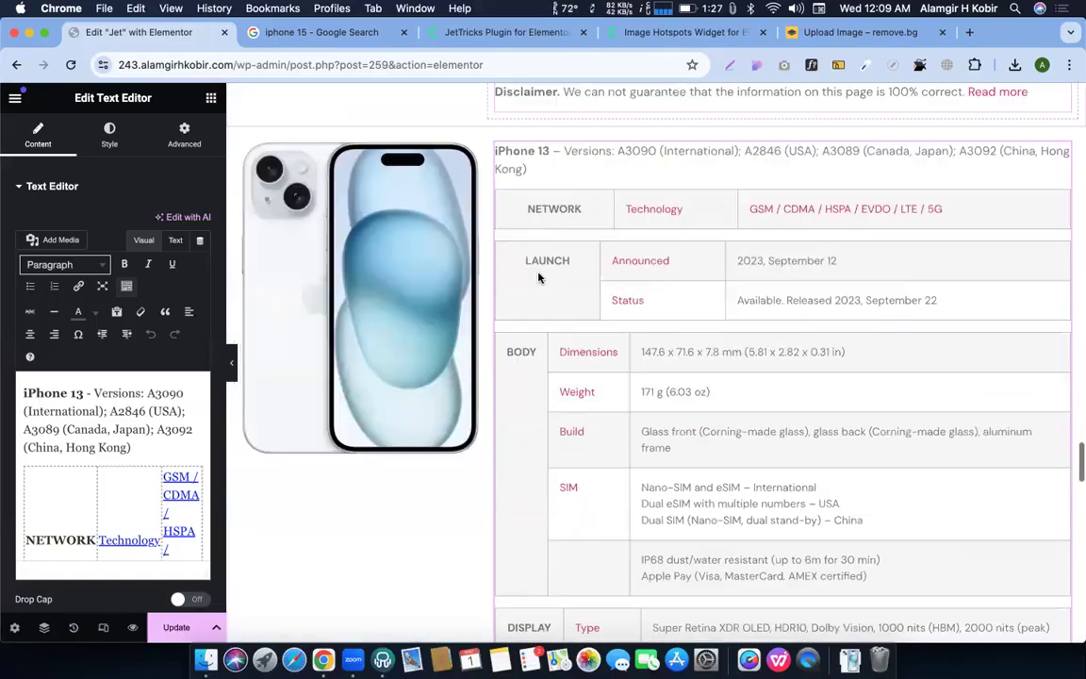
pyautogui.scroll(-1, 538, 278)
pyautogui.scroll(15, 539, 277)
pyautogui.scroll(10, 476, 279)
pyautogui.scroll(-20, 470, 280)
pyautogui.scroll(-2, 413, 288)
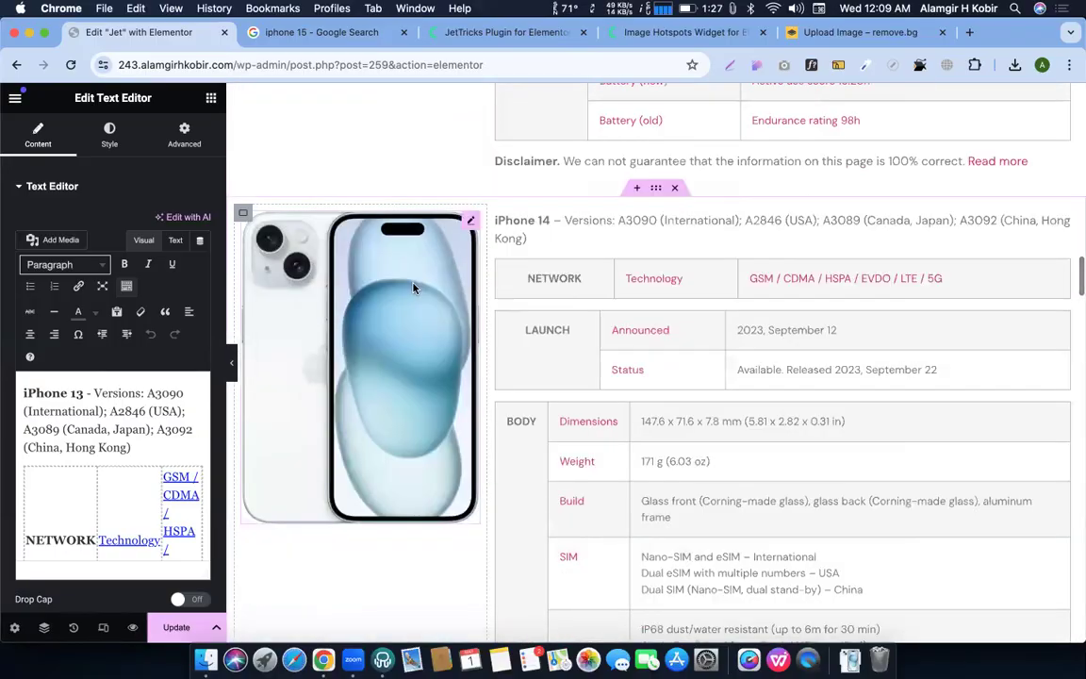
# Open the Style settings of the copied section's phone image
pyautogui.click(371, 254)
pyautogui.click(113, 141)
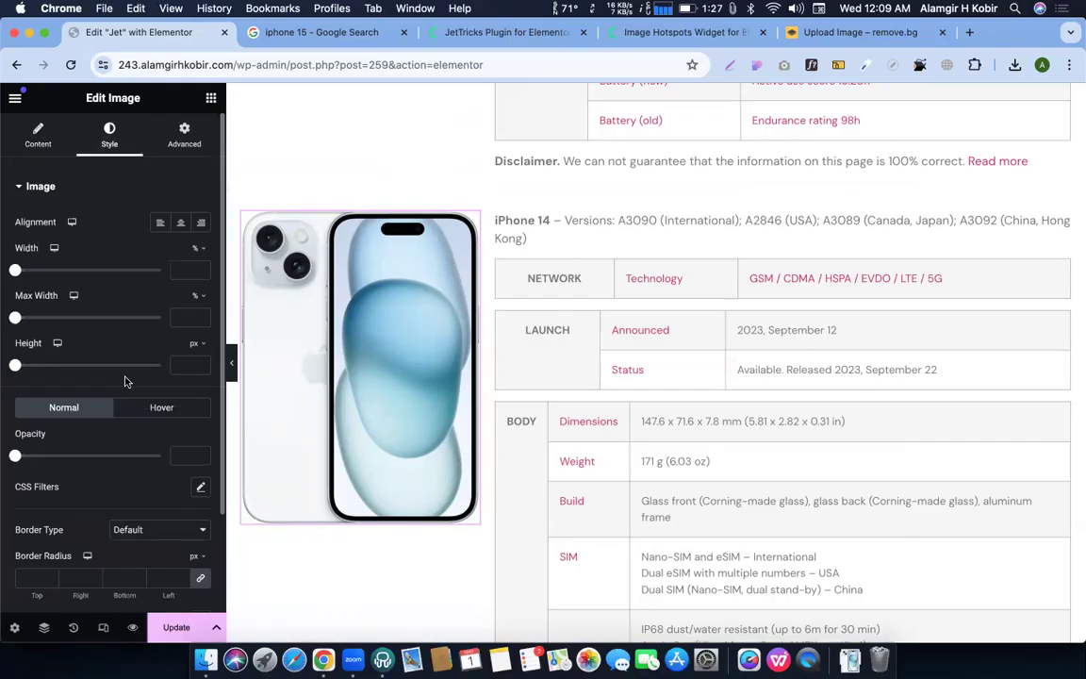
pyautogui.scroll(-3, 99, 382)
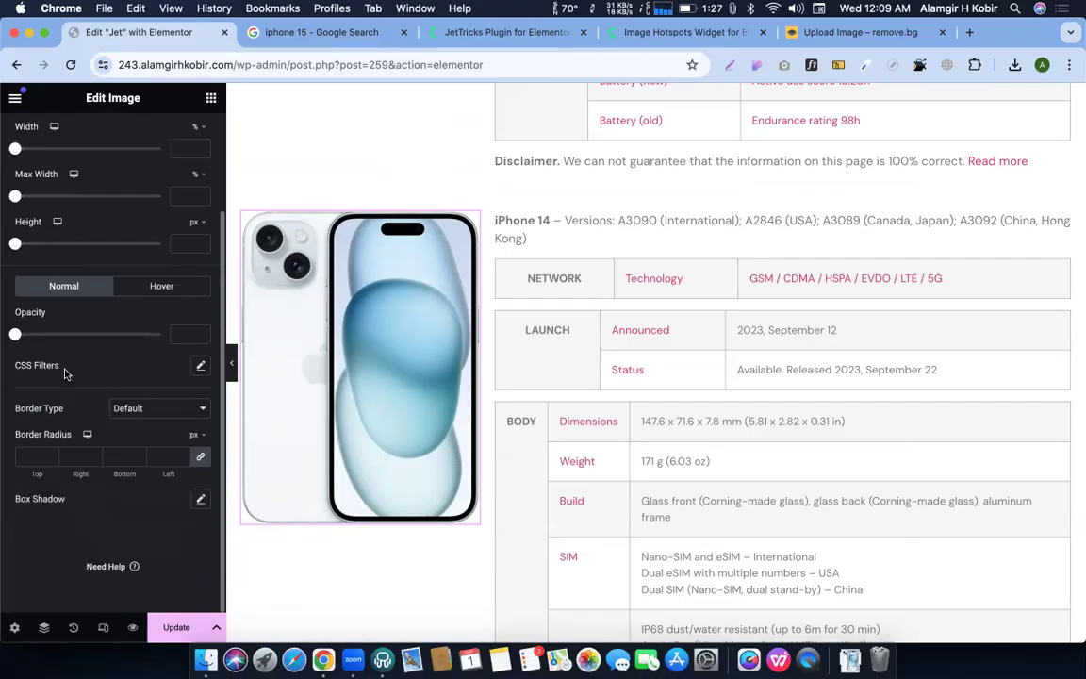
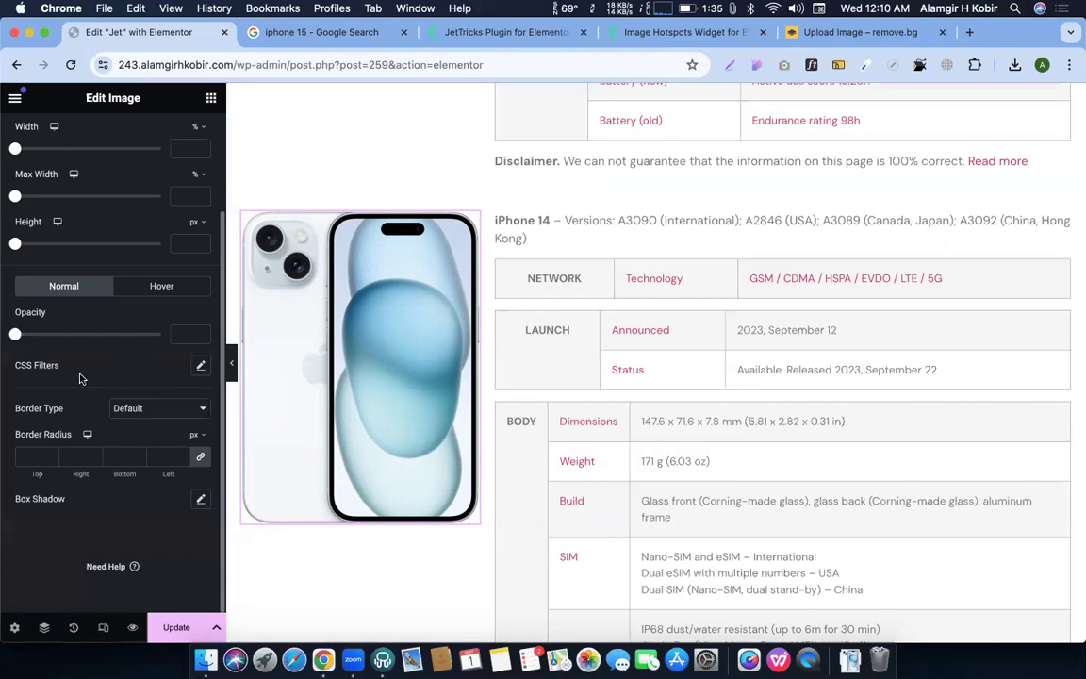
# Set the iPhone 14 image's CSS Hue filter to 149, turning the phone pink
pyautogui.moveTo(16, 369); pyautogui.dragTo(59, 370)
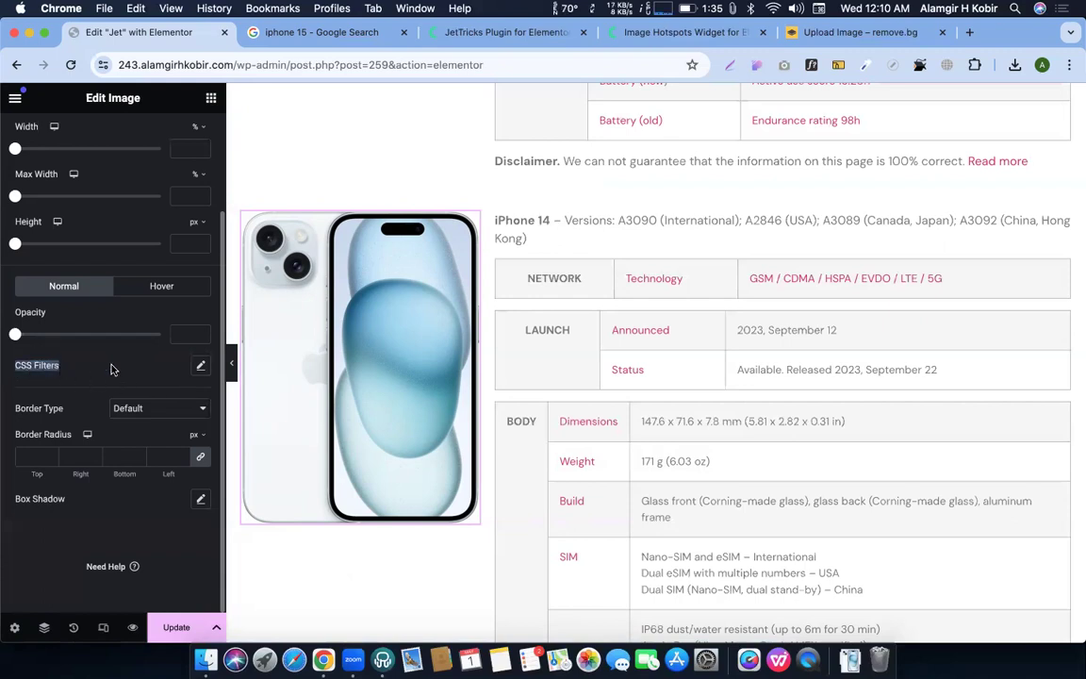
pyautogui.click(200, 366)
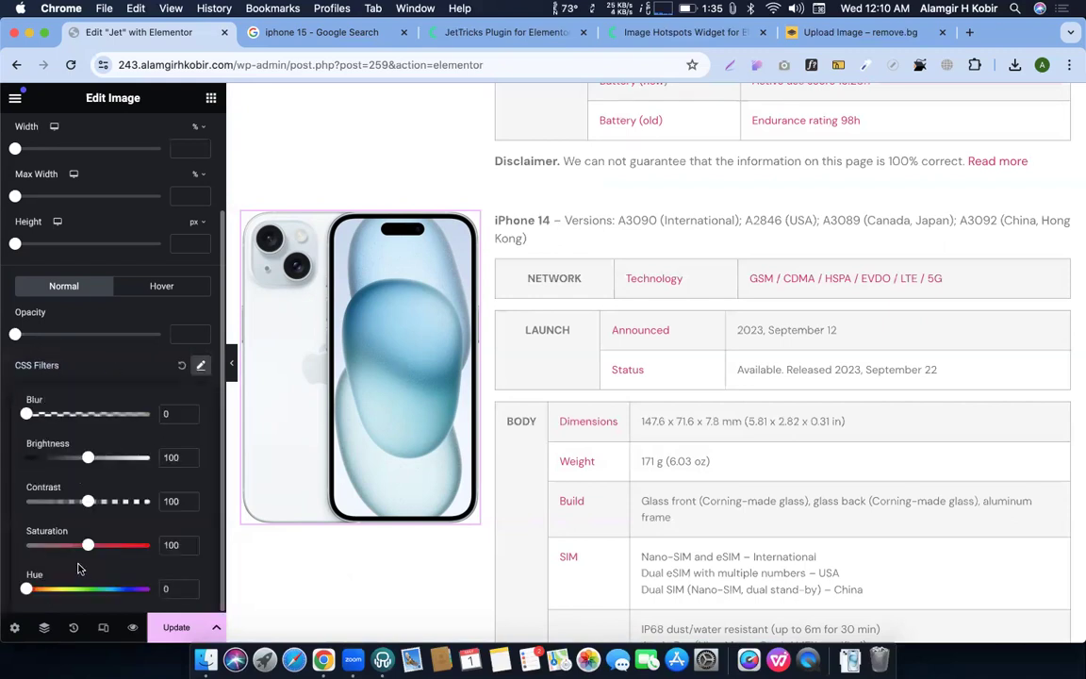
pyautogui.moveTo(34, 587); pyautogui.dragTo(79, 590)
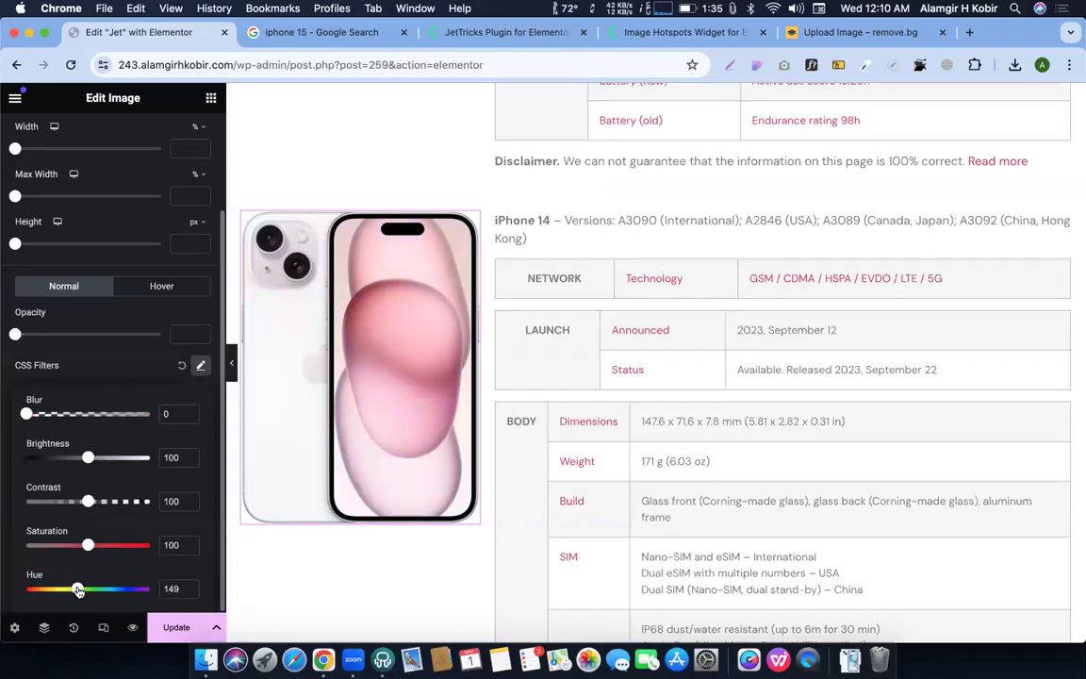
pyautogui.click(138, 367)
# Select the iPhone 13 image and set its CSS Hue filter to 336 for a teal-green tint
pyautogui.scroll(-5, 406, 358)
pyautogui.scroll(-10, 425, 380)
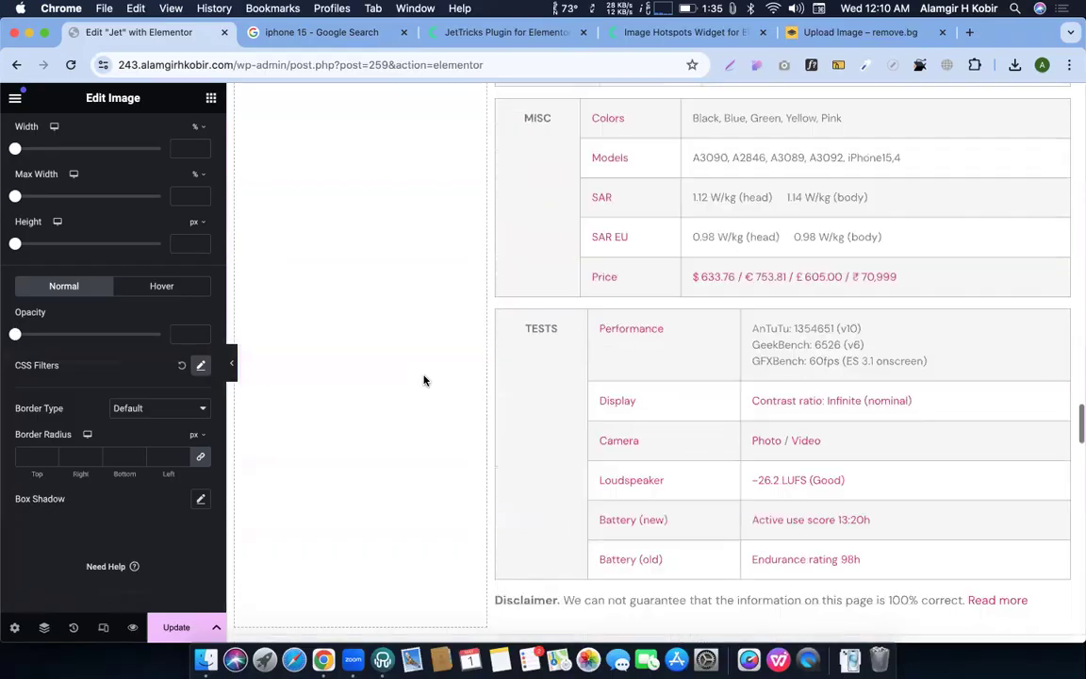
pyautogui.click(406, 307)
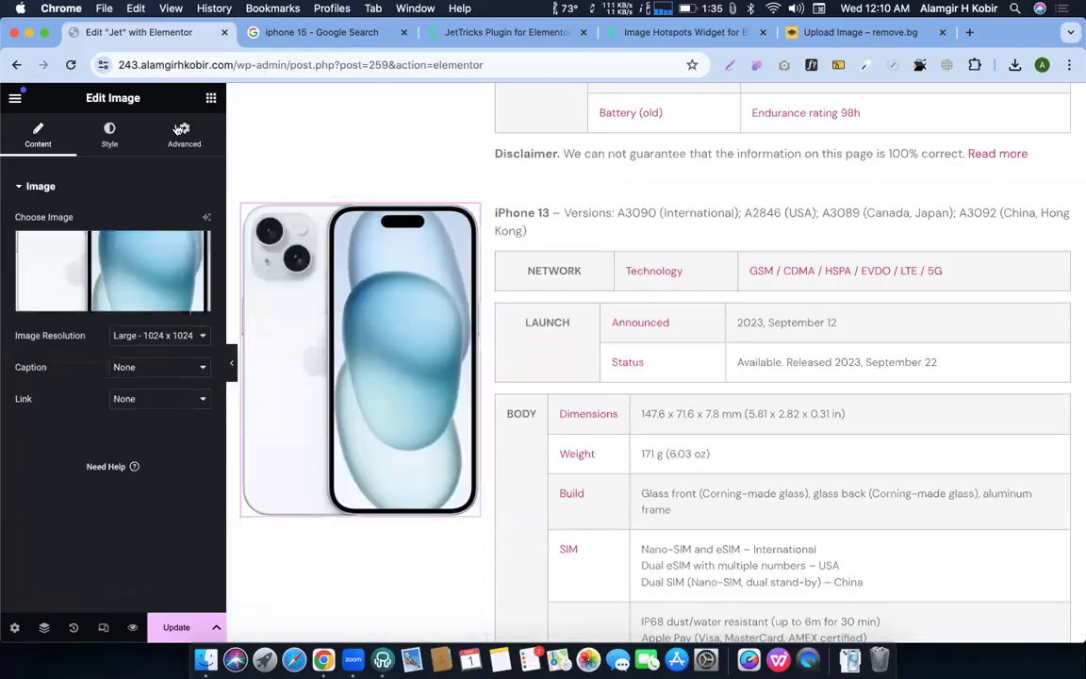
pyautogui.click(128, 146)
pyautogui.scroll(-3, 189, 340)
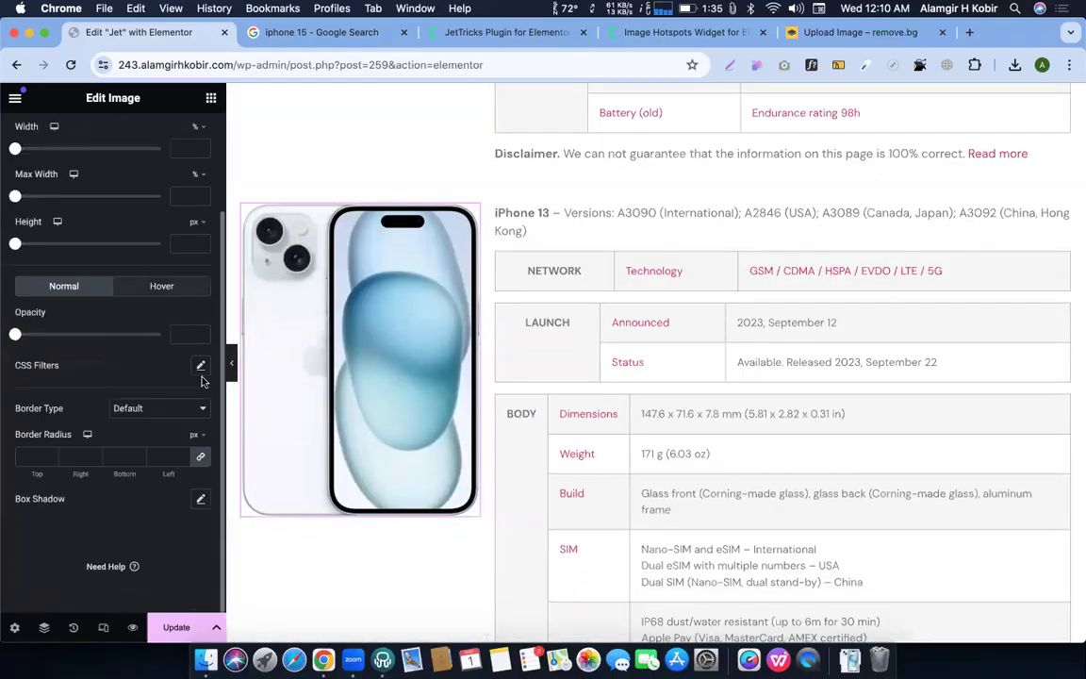
pyautogui.click(199, 368)
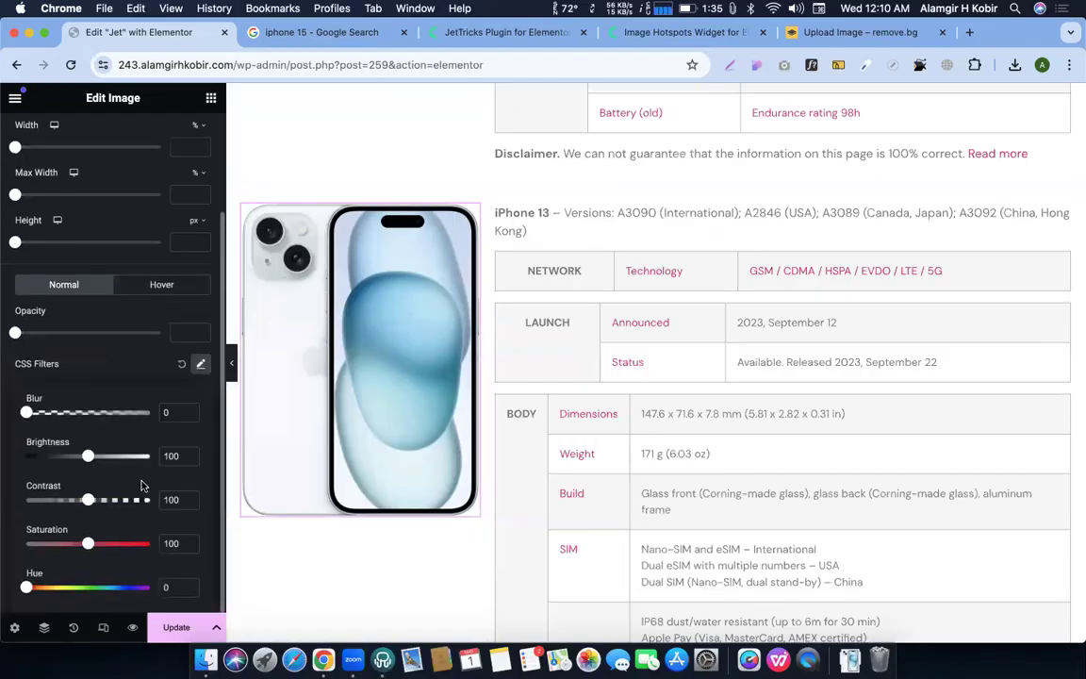
pyautogui.moveTo(29, 588); pyautogui.dragTo(145, 592)
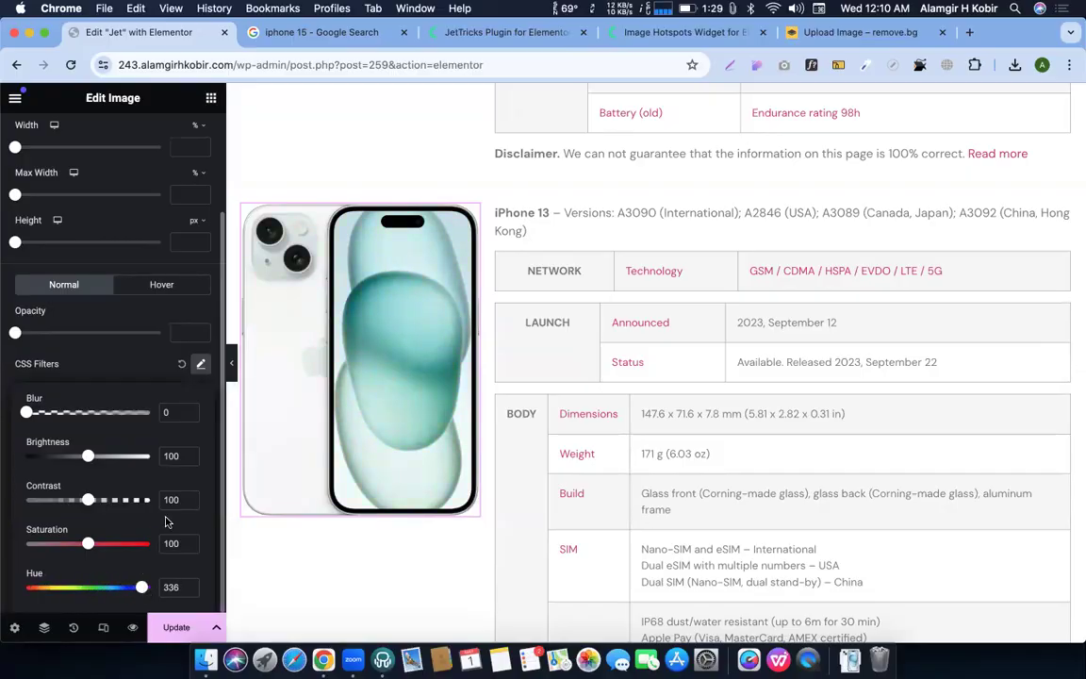
# Close the CSS Filters popover and hide the editor panel to preview the phone sections
pyautogui.click(201, 363)
pyautogui.press('super+p')
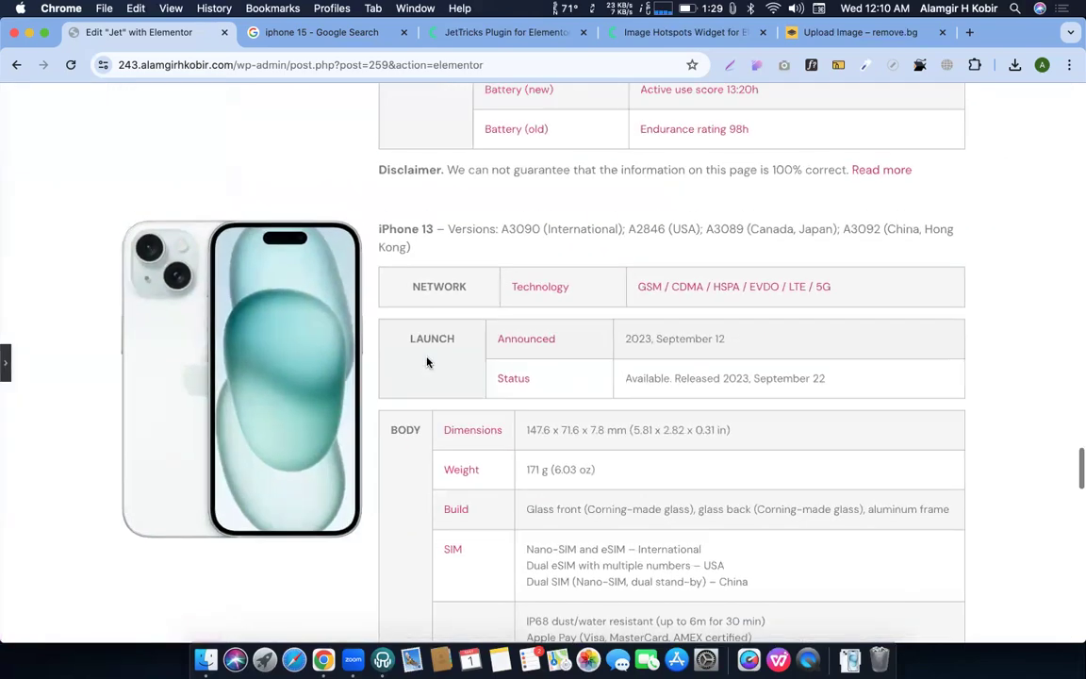
pyautogui.scroll(-15, 426, 298)
pyautogui.scroll(15, 430, 299)
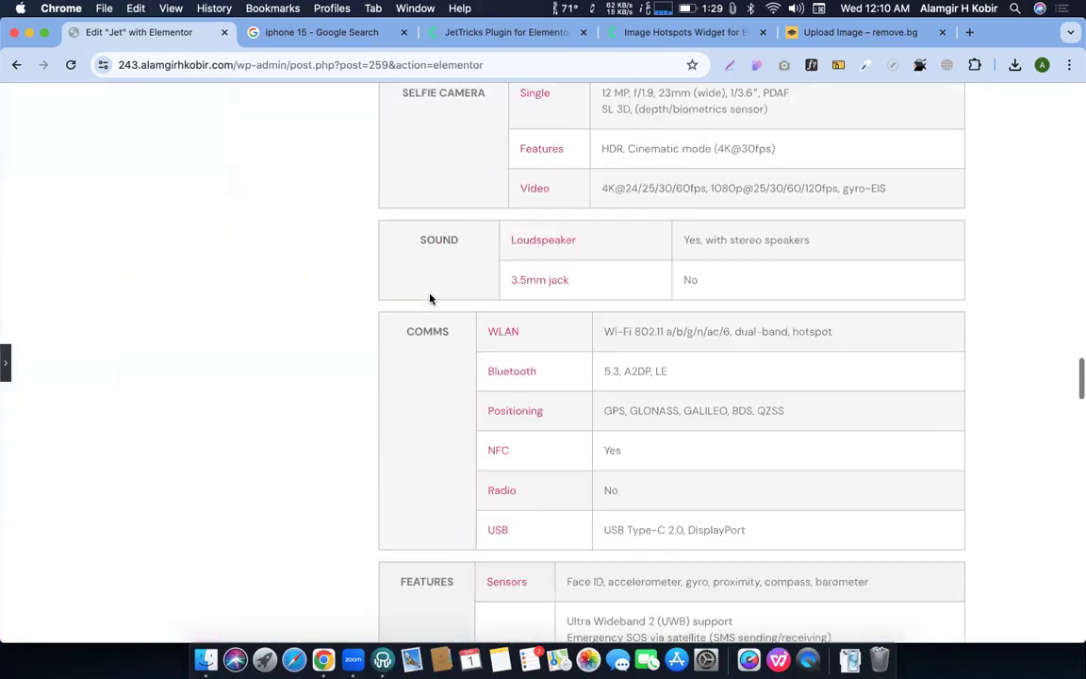
pyautogui.scroll(-15, 436, 210)
pyautogui.scroll(10, 435, 209)
pyautogui.scroll(10, 436, 209)
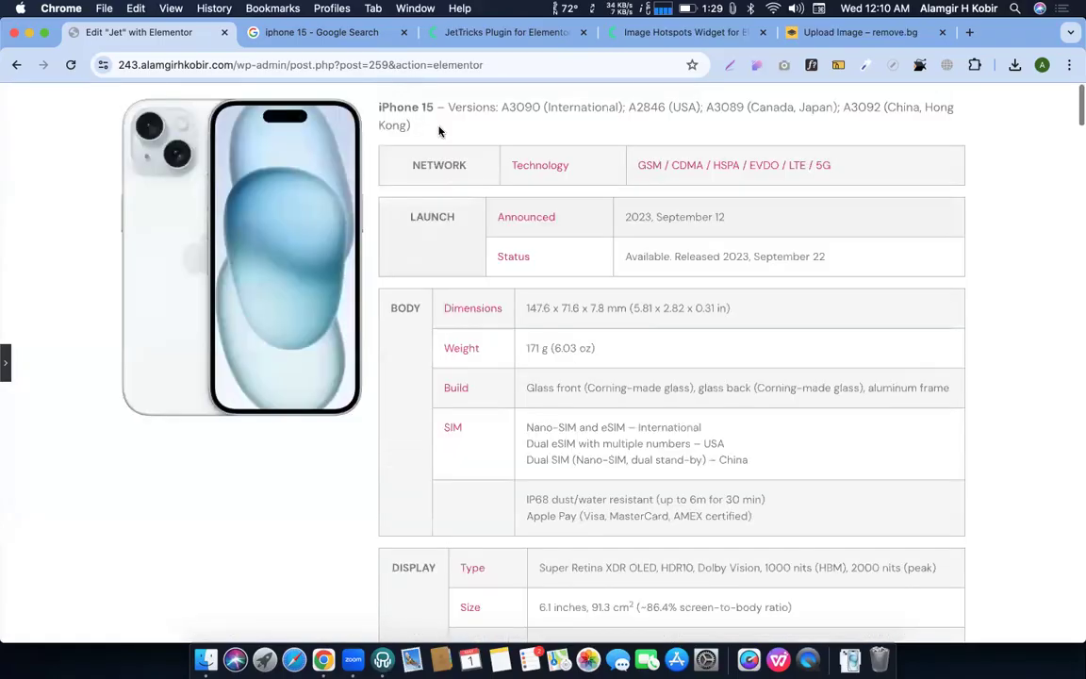
# Restore the editor panel and review the specs, highlighting the selfie camera text and iPhone 15 heading
pyautogui.click(4, 361)
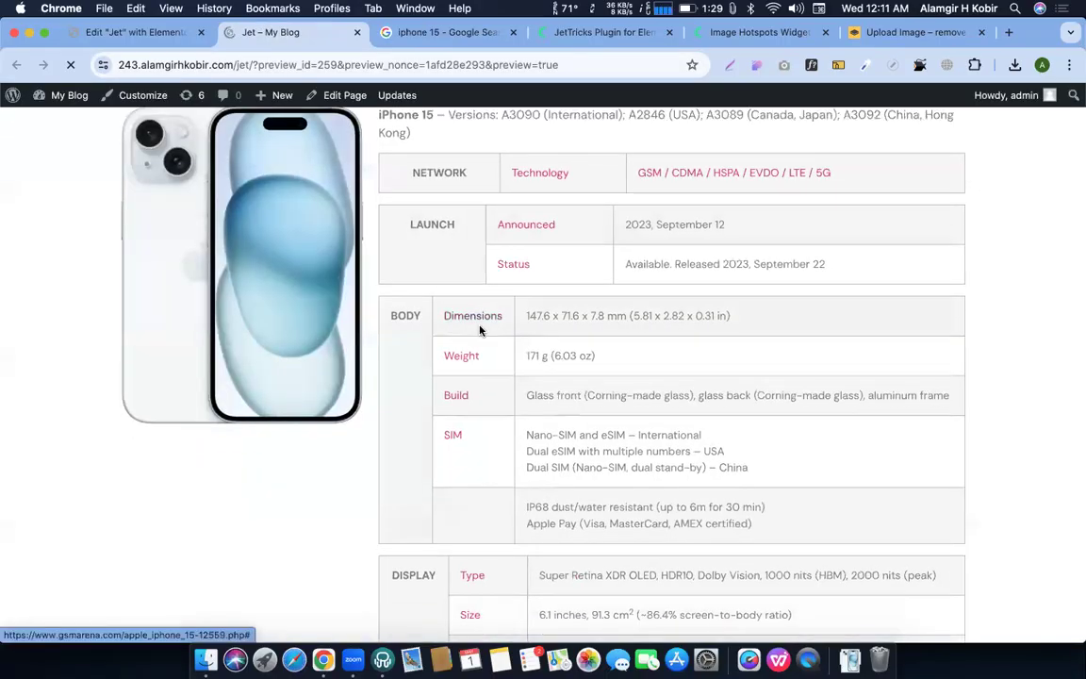
pyautogui.scroll(-10, 479, 330)
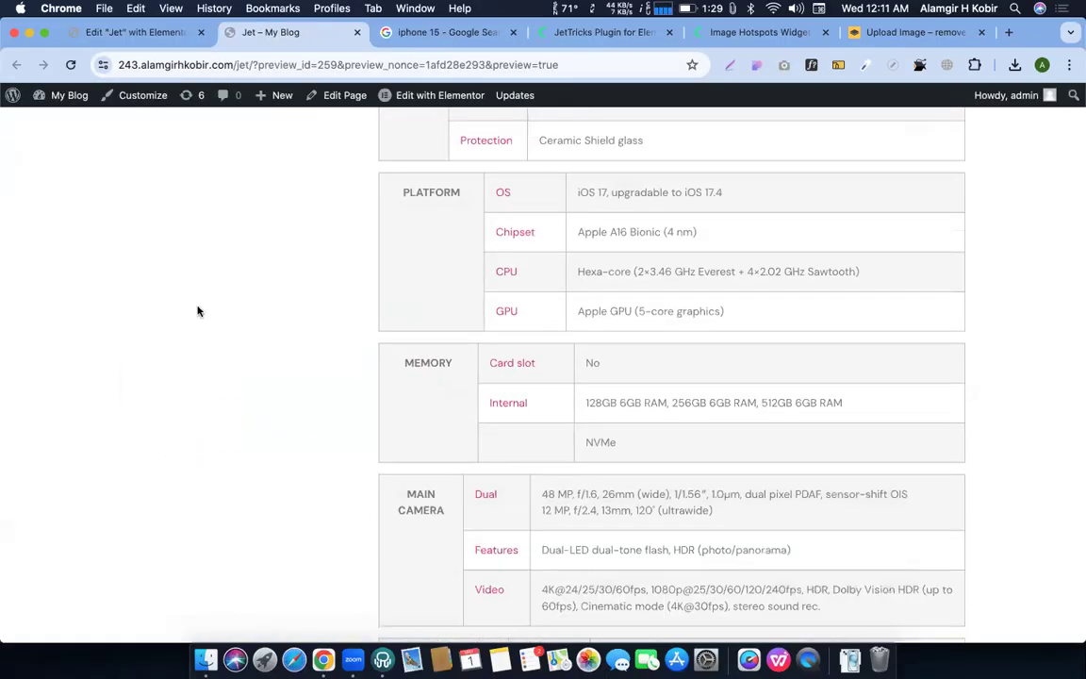
pyautogui.scroll(-3, 473, 365)
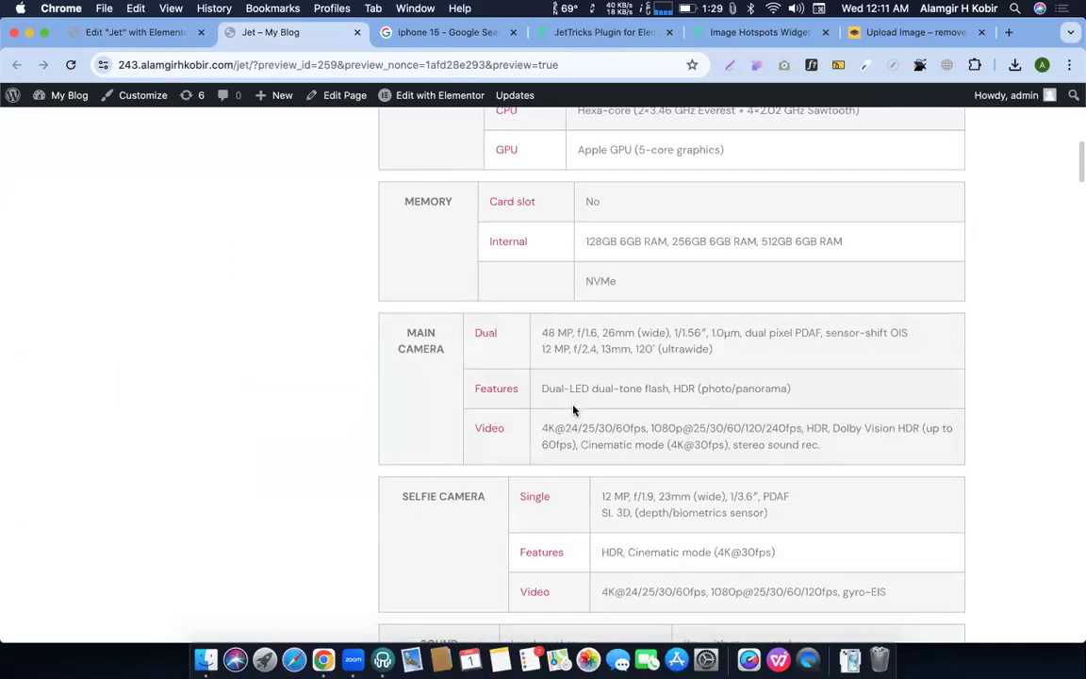
pyautogui.scroll(-4, 573, 408)
pyautogui.moveTo(602, 310); pyautogui.dragTo(779, 313)
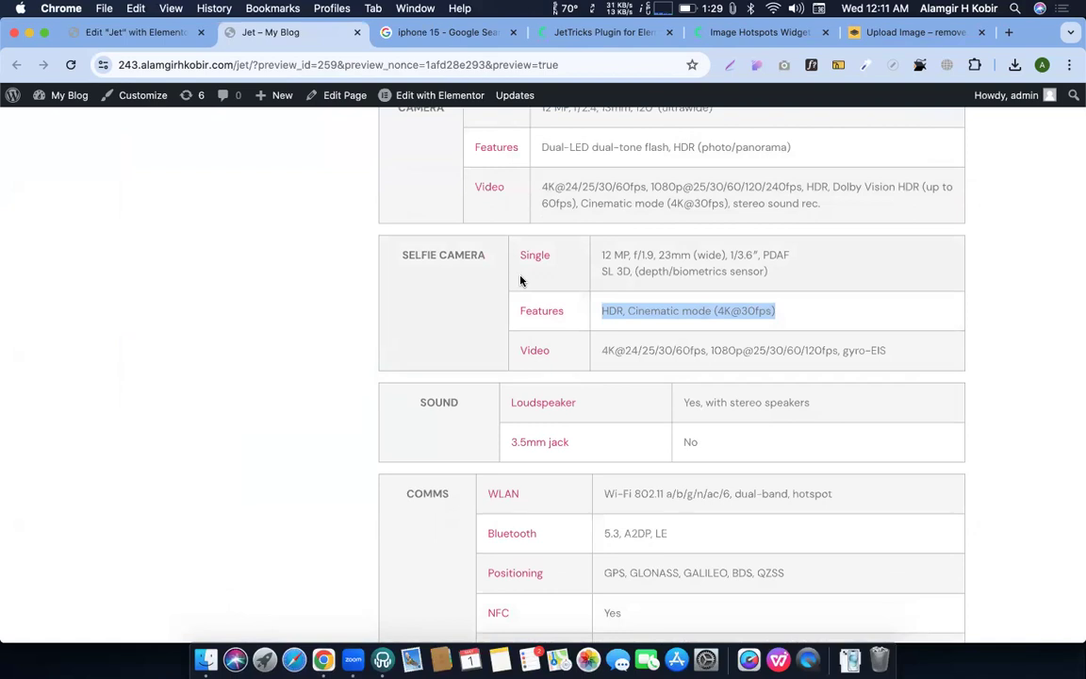
pyautogui.scroll(15, 521, 280)
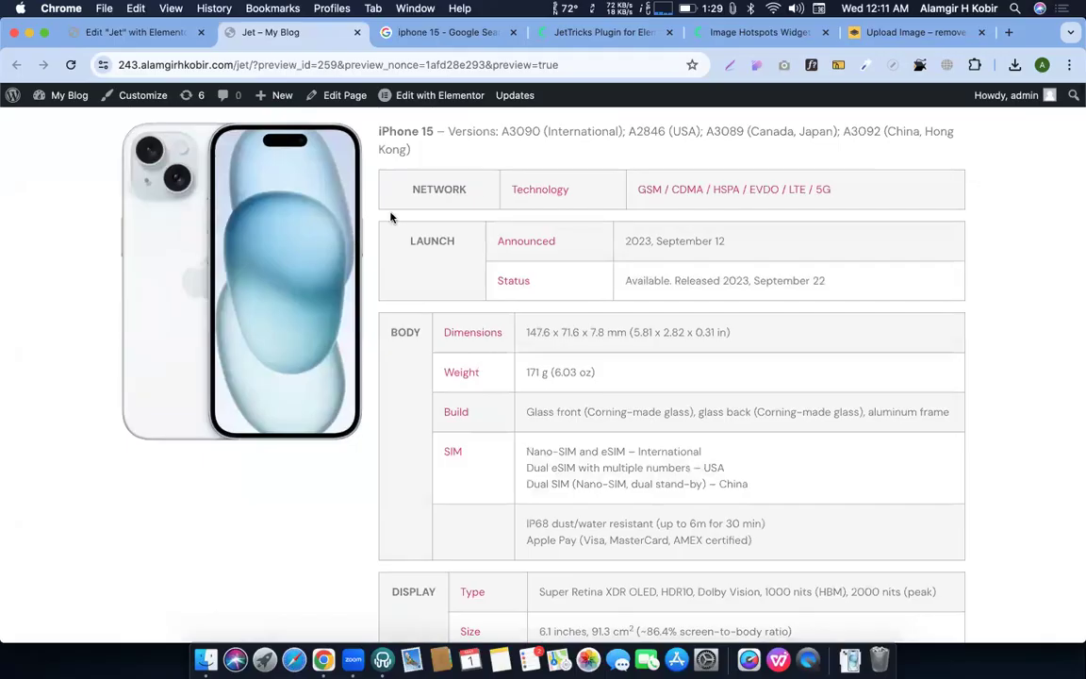
pyautogui.moveTo(432, 131); pyautogui.dragTo(366, 131)
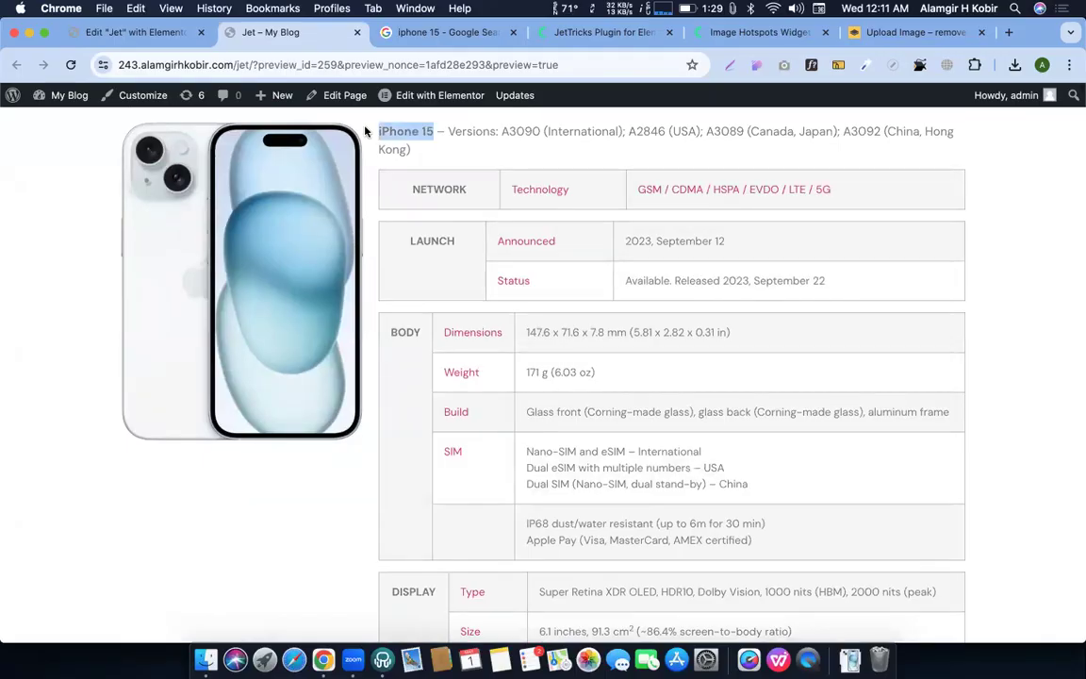
# Switch to the page preview tab and scroll down through the spec tables
pyautogui.click(157, 32)
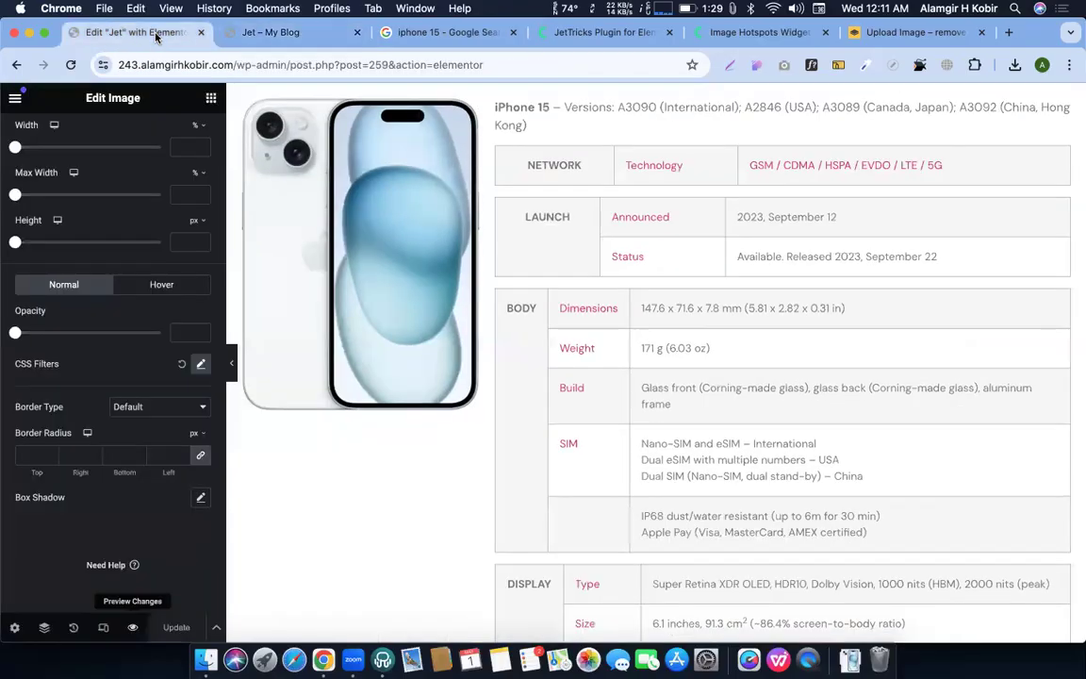
pyautogui.click(274, 32)
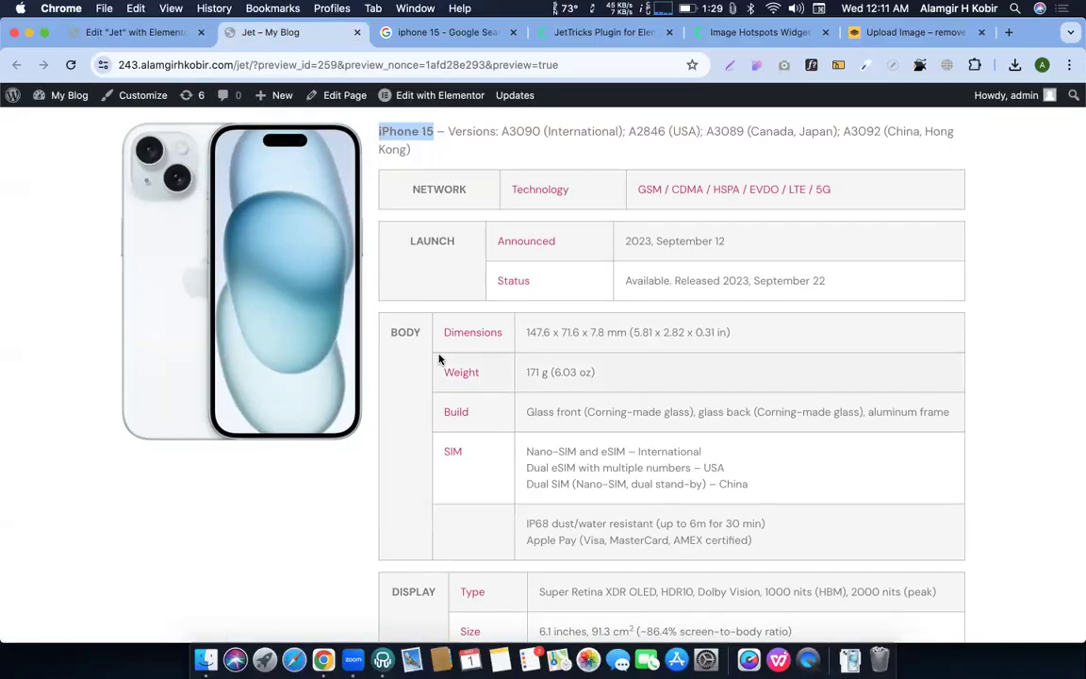
pyautogui.scroll(-20, 438, 359)
pyautogui.scroll(-10, 439, 359)
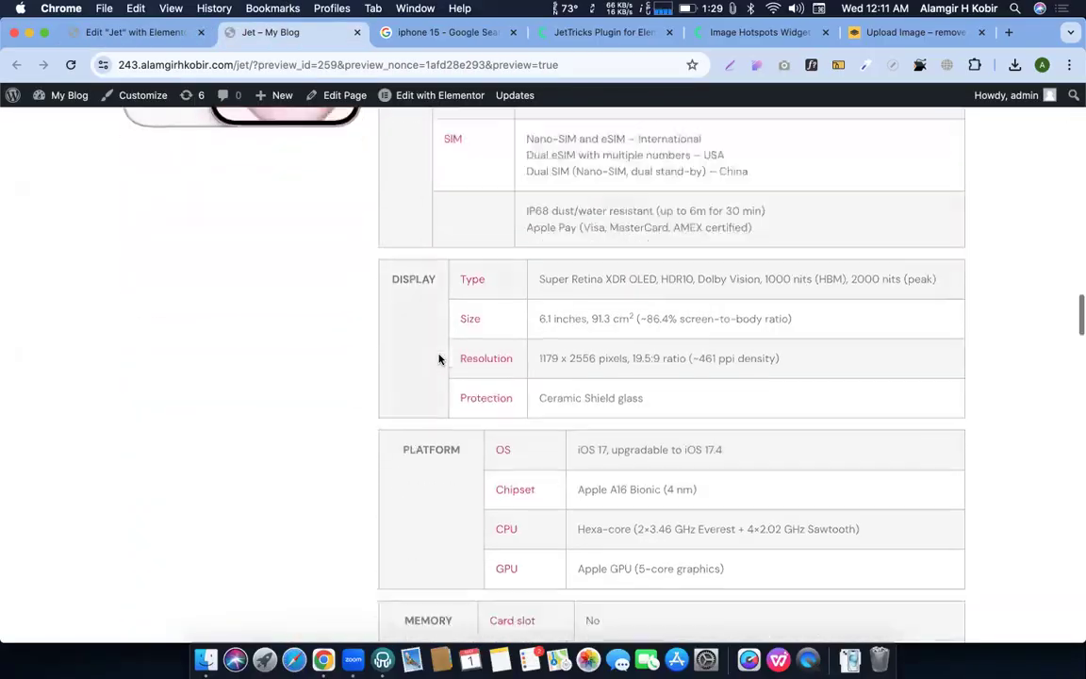
pyautogui.scroll(-8, 438, 359)
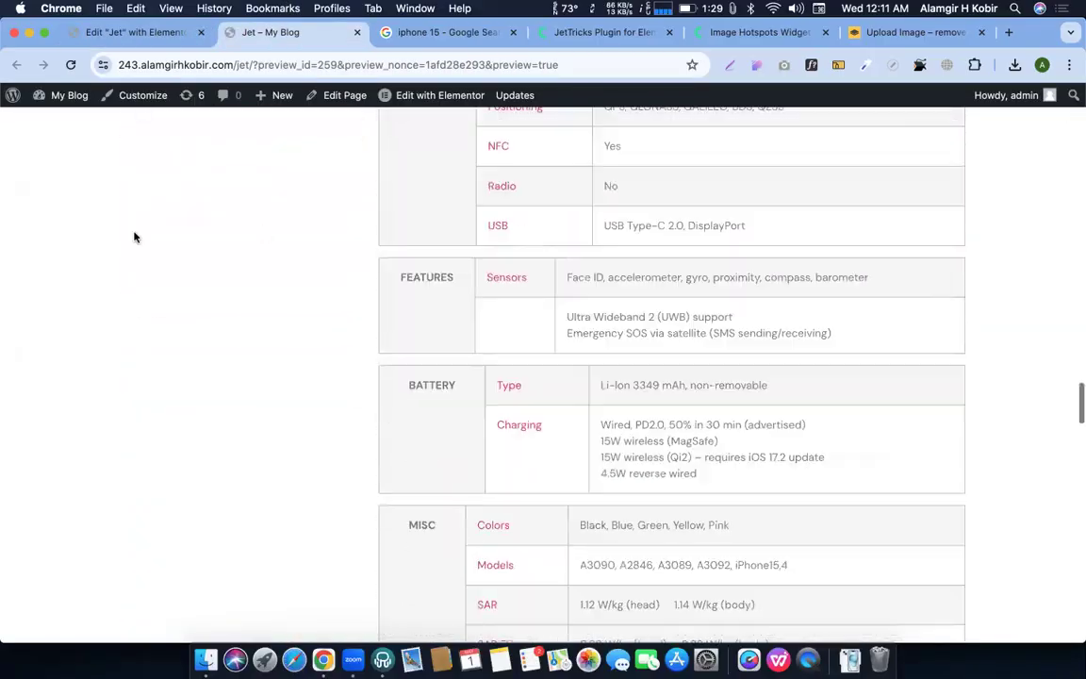
# Add a Heading widget reading 'iPhone 15' below the iPhone 15 image
pyautogui.click(150, 32)
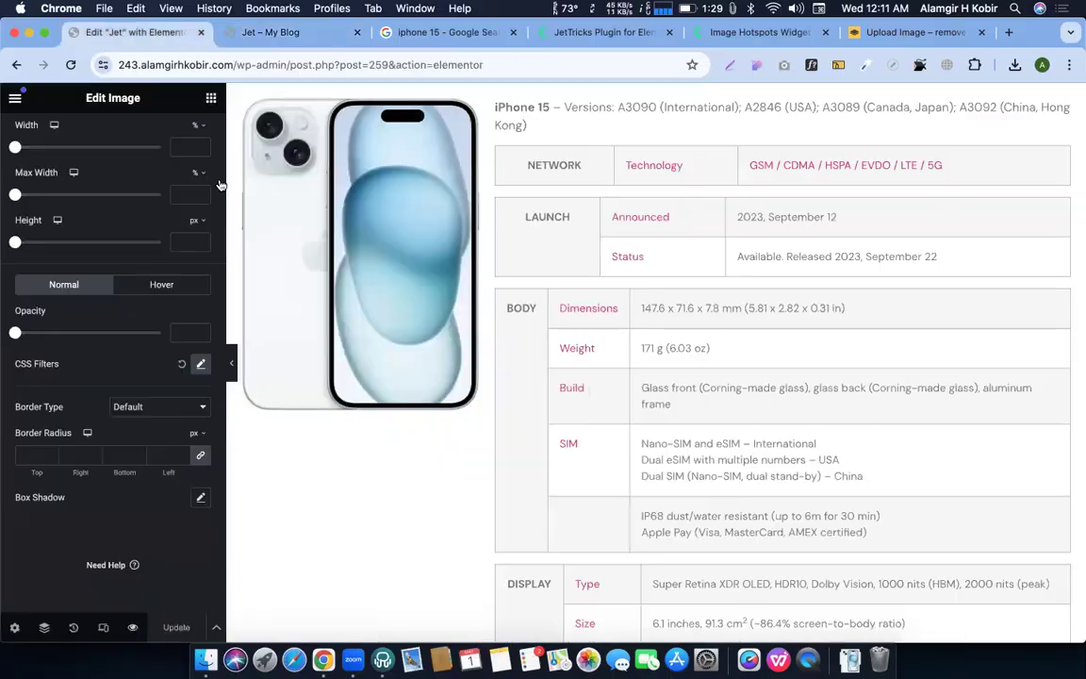
pyautogui.click(211, 98)
pyautogui.moveTo(60, 453); pyautogui.dragTo(325, 414)
pyautogui.tripleClick(83, 255)
pyautogui.write('iPhone 15')
pyautogui.scroll(-5, 327, 592)
pyautogui.scroll(-5, 327, 592)
pyautogui.scroll(15, 390, 383)
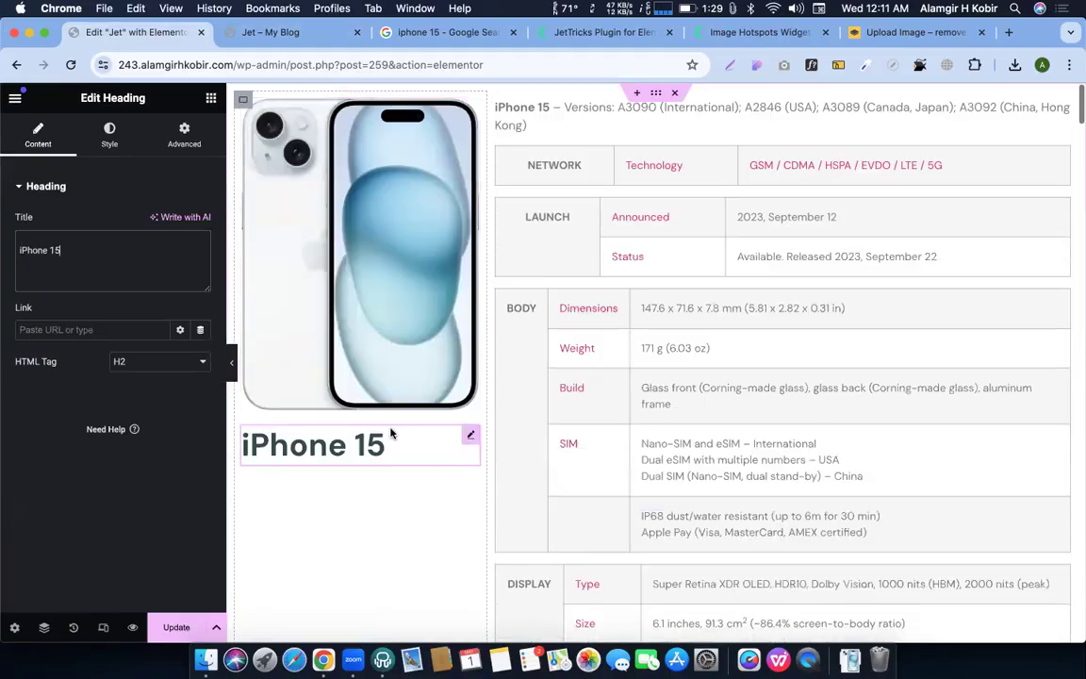
# Copy the iPhone 15 heading, paste it under the iPhone 14 image, and change it to 'iPhone 14'
pyautogui.rightClick(390, 435)
pyautogui.click(418, 395)
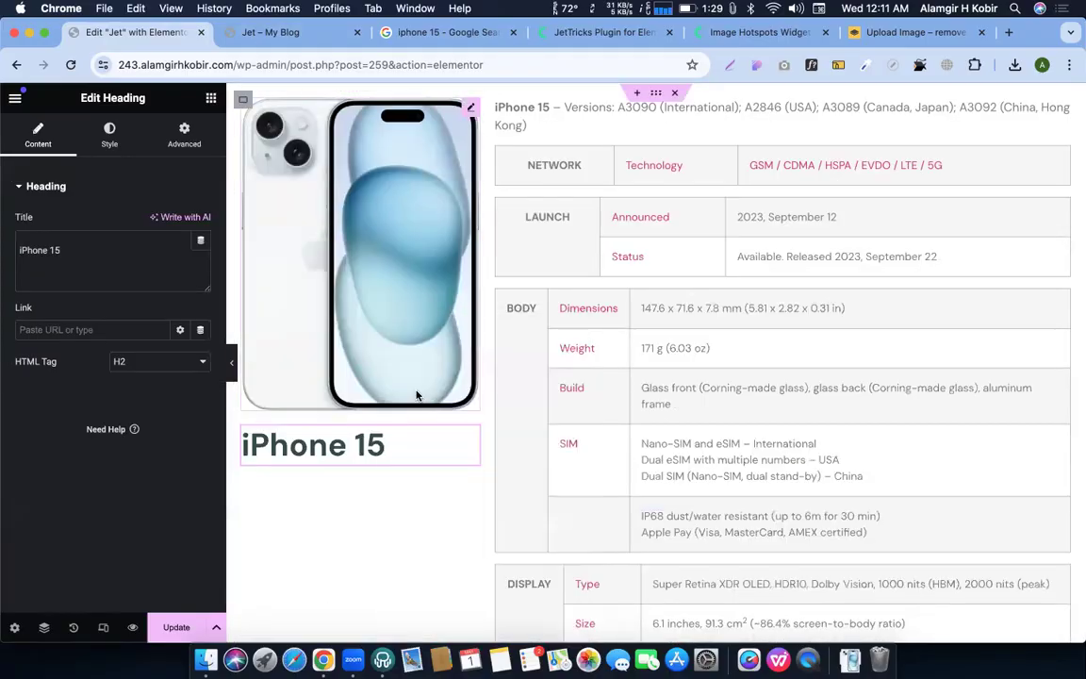
pyautogui.scroll(-15, 418, 395)
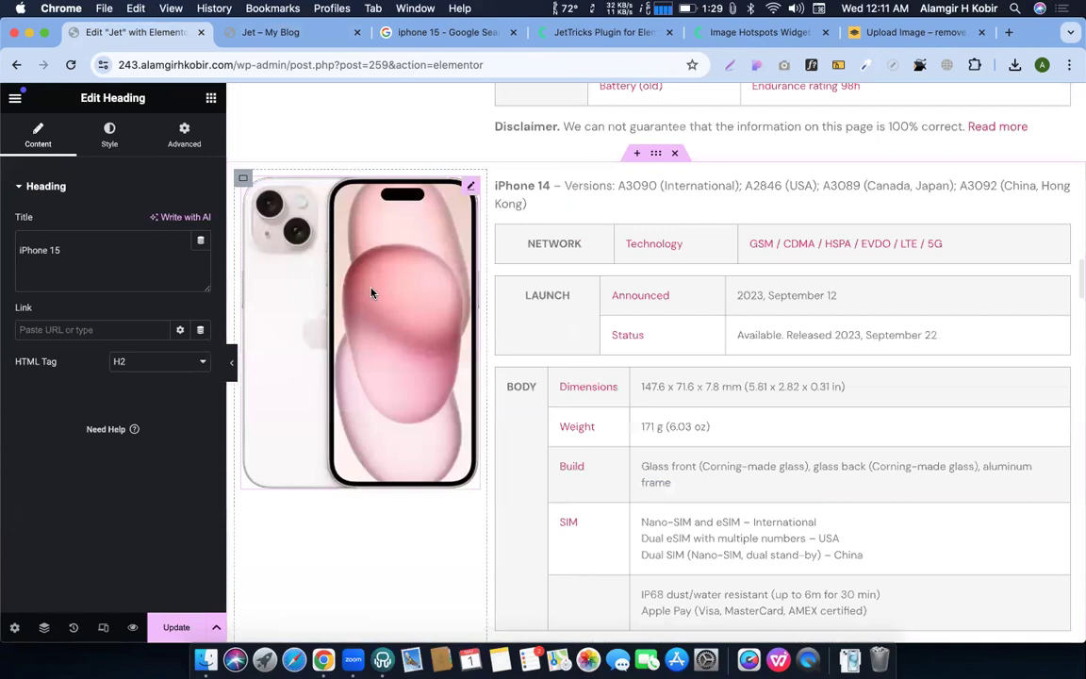
pyautogui.rightClick(371, 293)
pyautogui.click(399, 402)
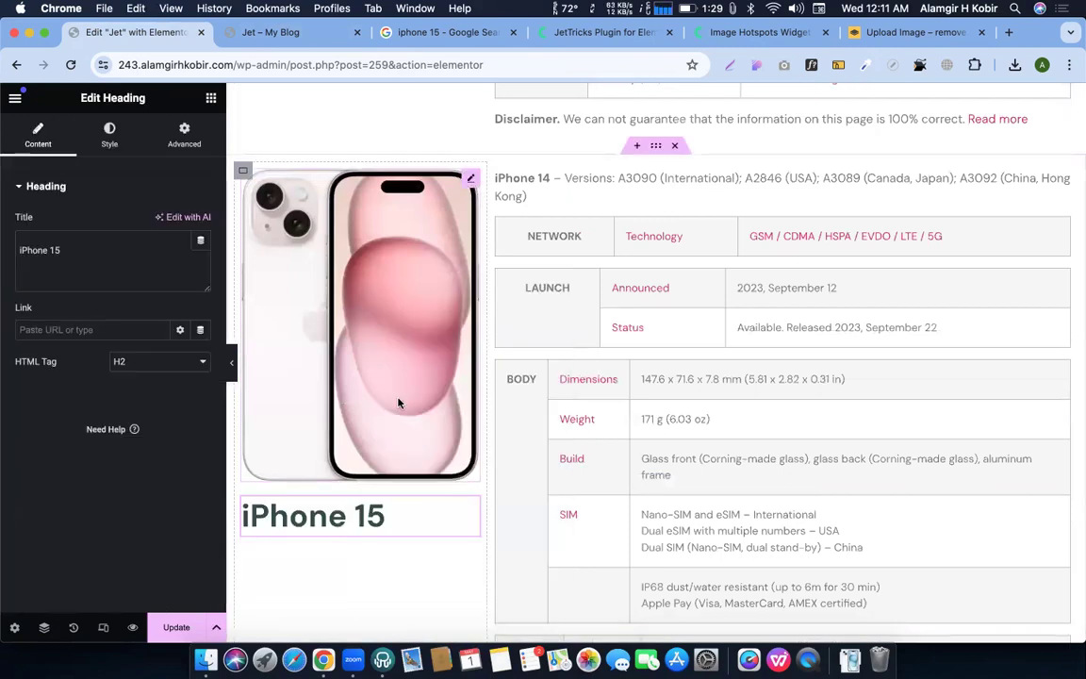
pyautogui.moveTo(366, 392); pyautogui.dragTo(385, 393)
pyautogui.write('4')
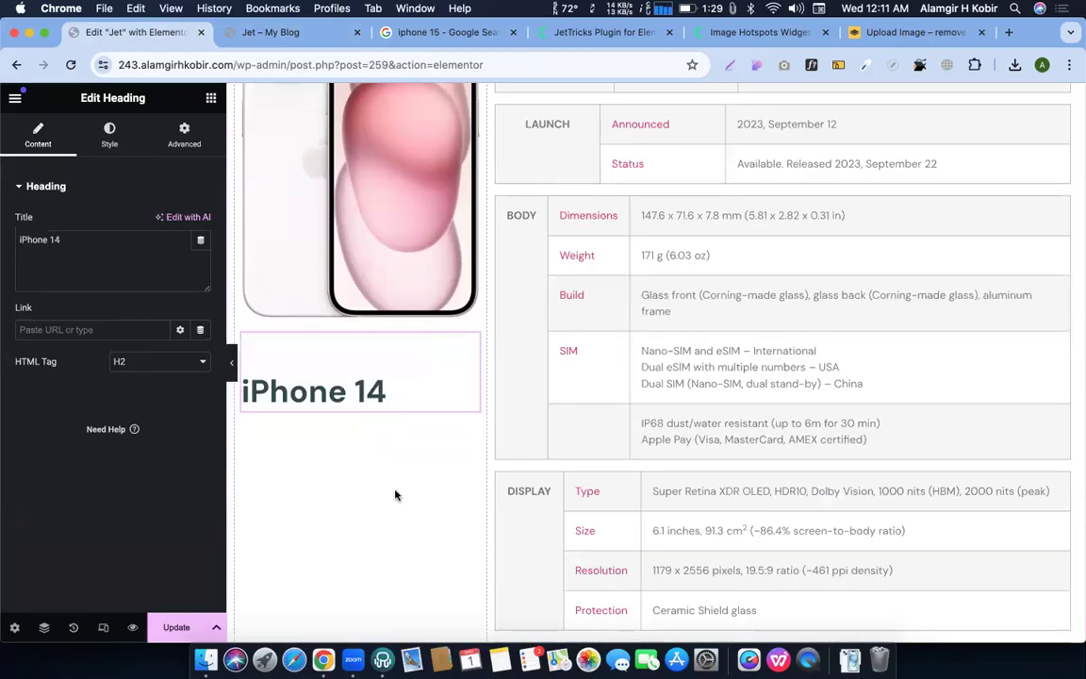
pyautogui.scroll(-1, 419, 479)
pyautogui.click(499, 441)
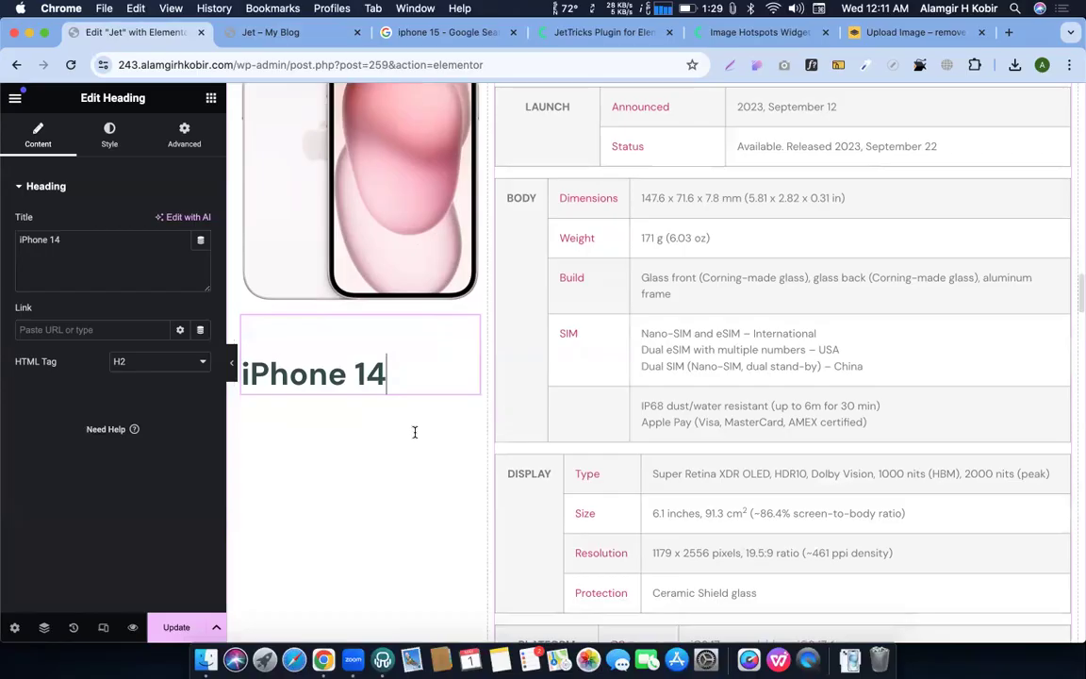
# Paste the heading under the iPhone 13 image, change it to 'iPhone 13', and save the page
pyautogui.scroll(-2, 415, 435)
pyautogui.scroll(-20, 415, 436)
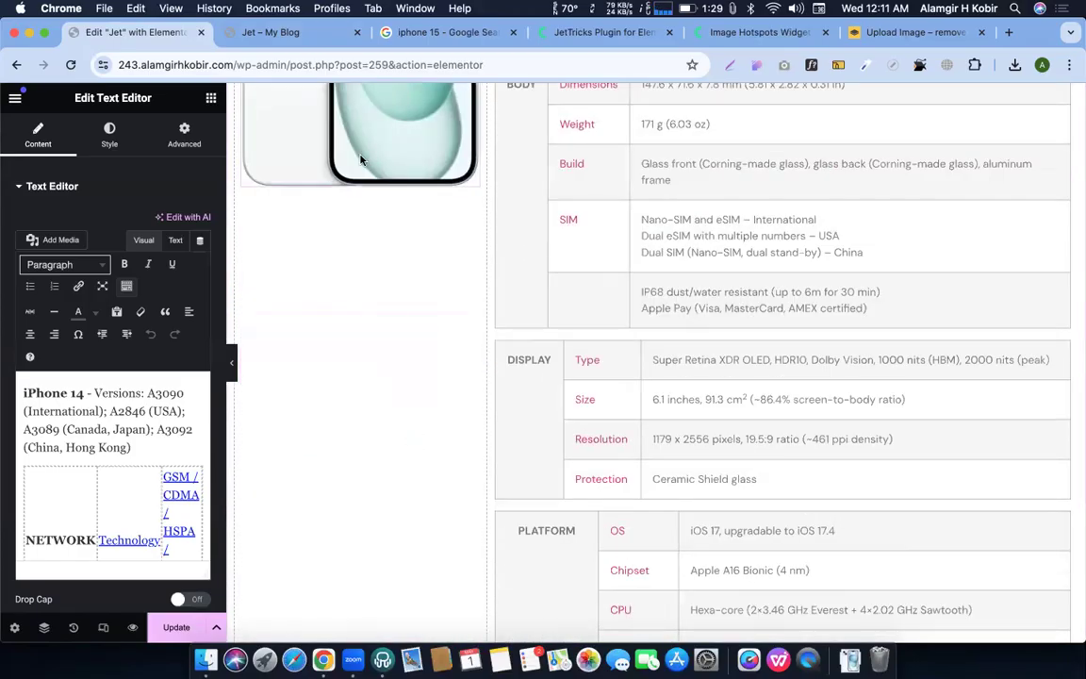
pyautogui.rightClick(360, 161)
pyautogui.click(397, 262)
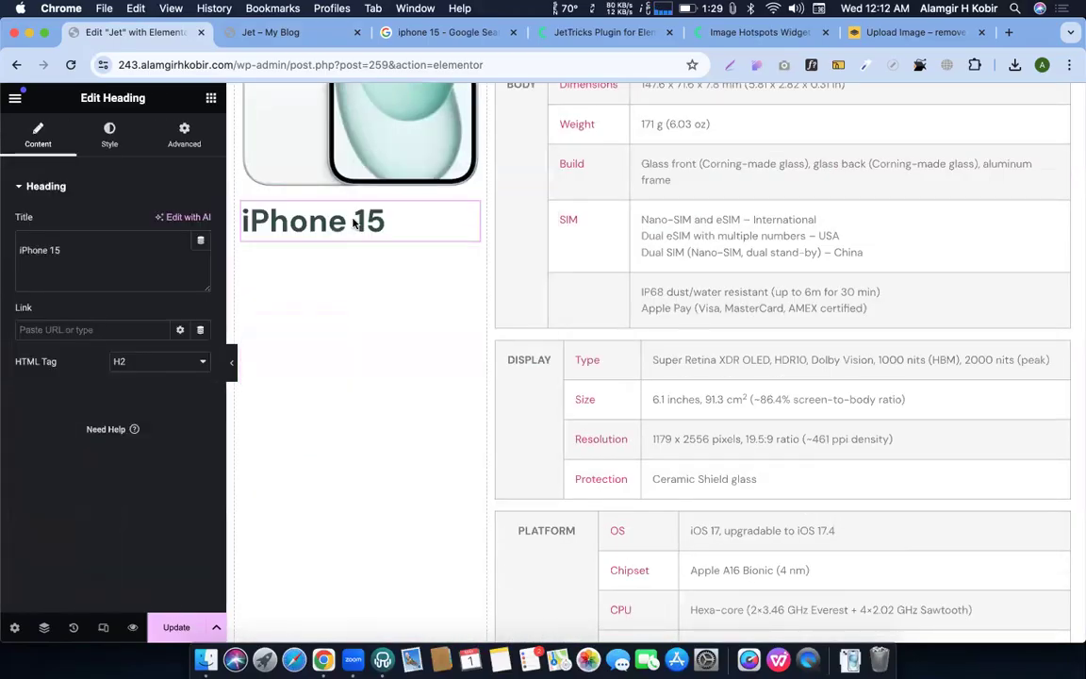
pyautogui.moveTo(374, 263); pyautogui.dragTo(404, 269)
pyautogui.write('3')
pyautogui.click(422, 324)
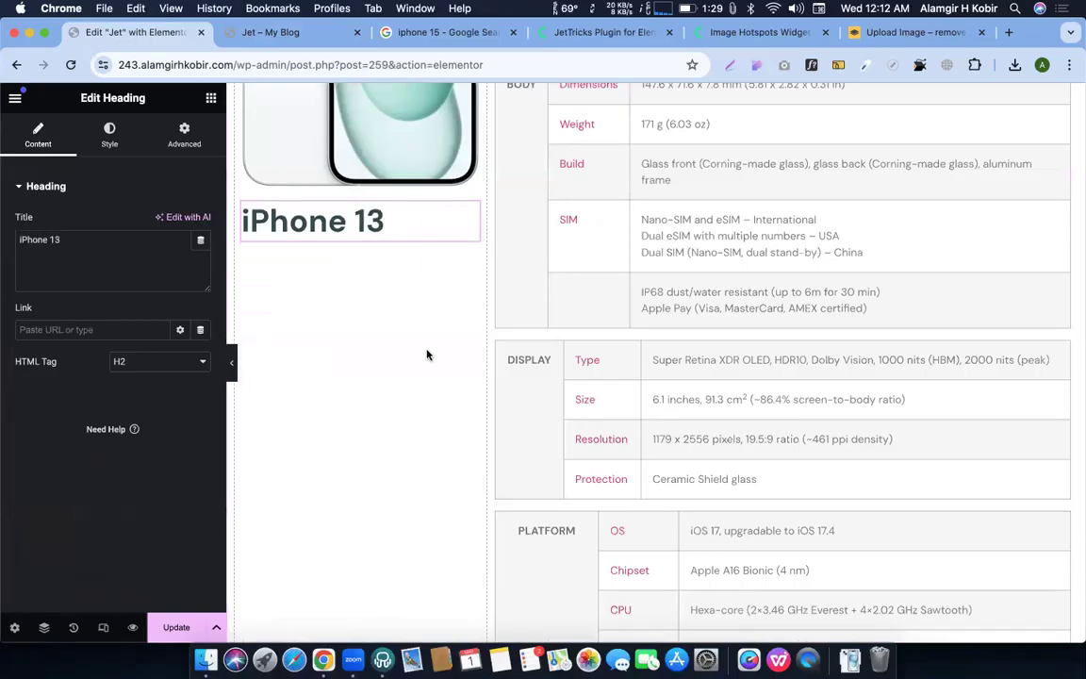
pyautogui.scroll(-20, 426, 354)
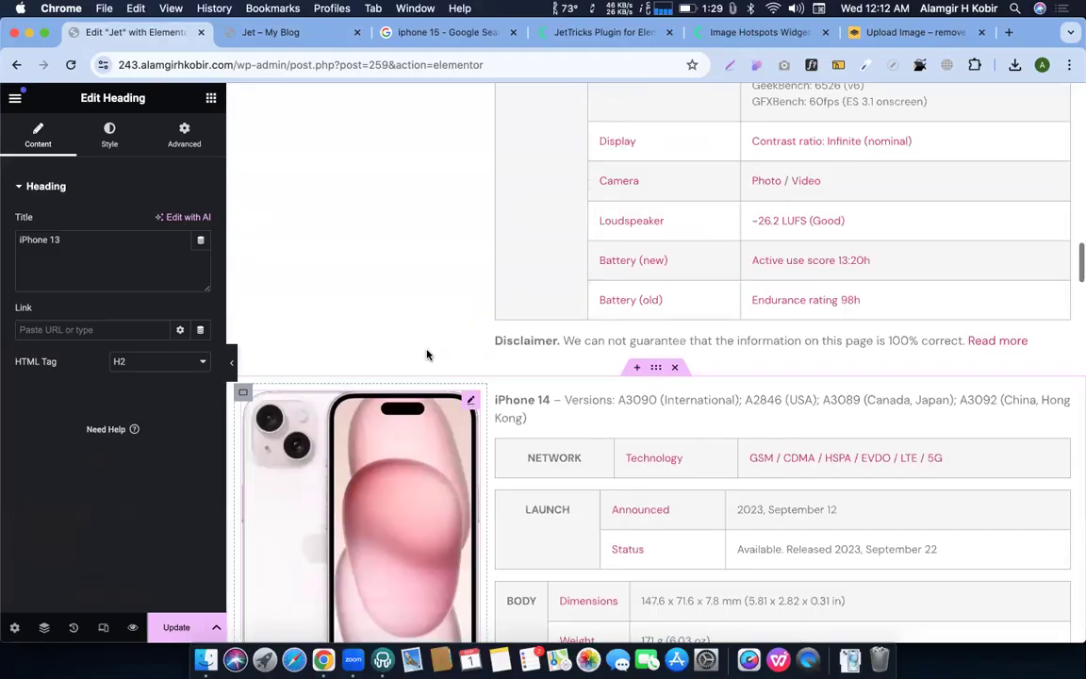
pyautogui.scroll(-20, 427, 355)
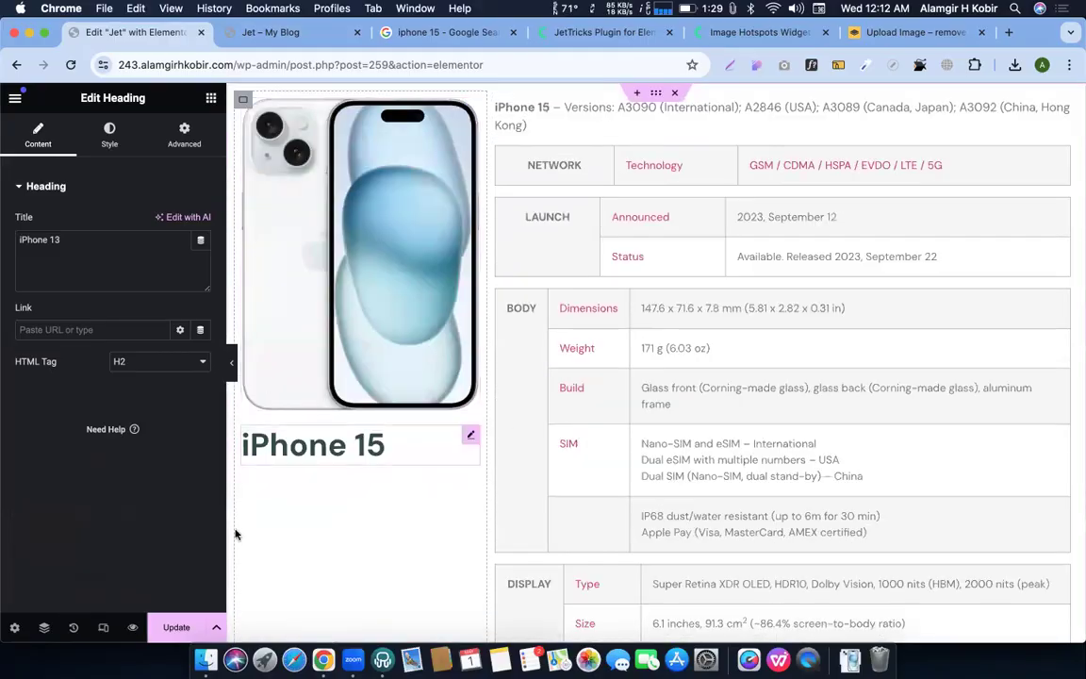
pyautogui.click(175, 627)
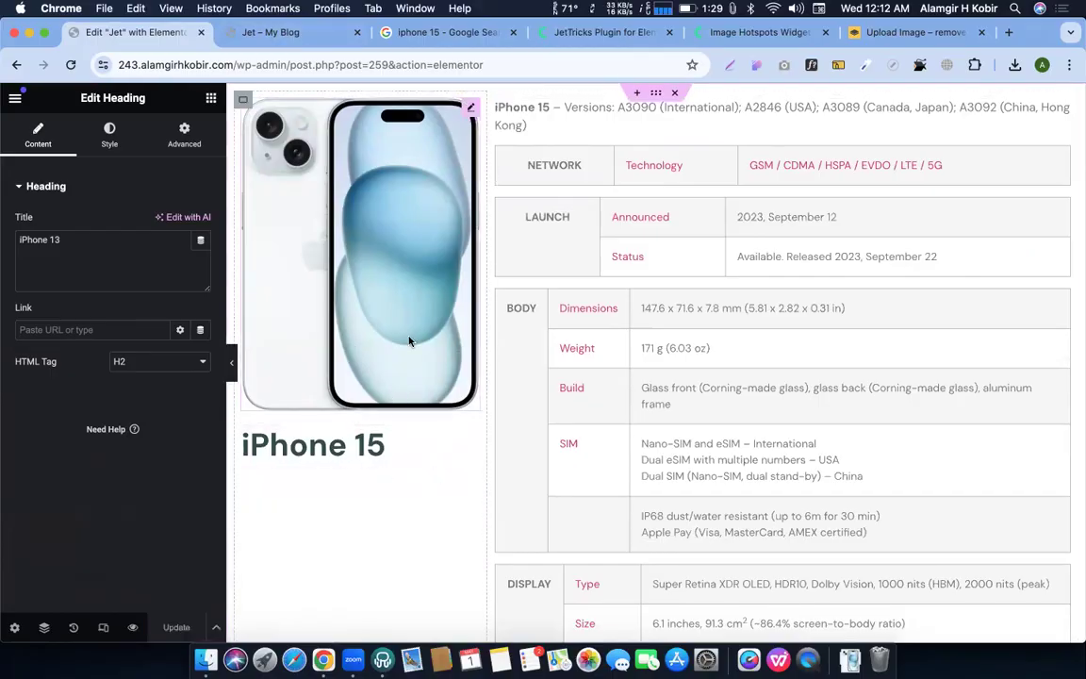
# Enable JetTricks Sticky Column on the iPhone 15 image column, update the page, and view the preview
pyautogui.click(242, 103)
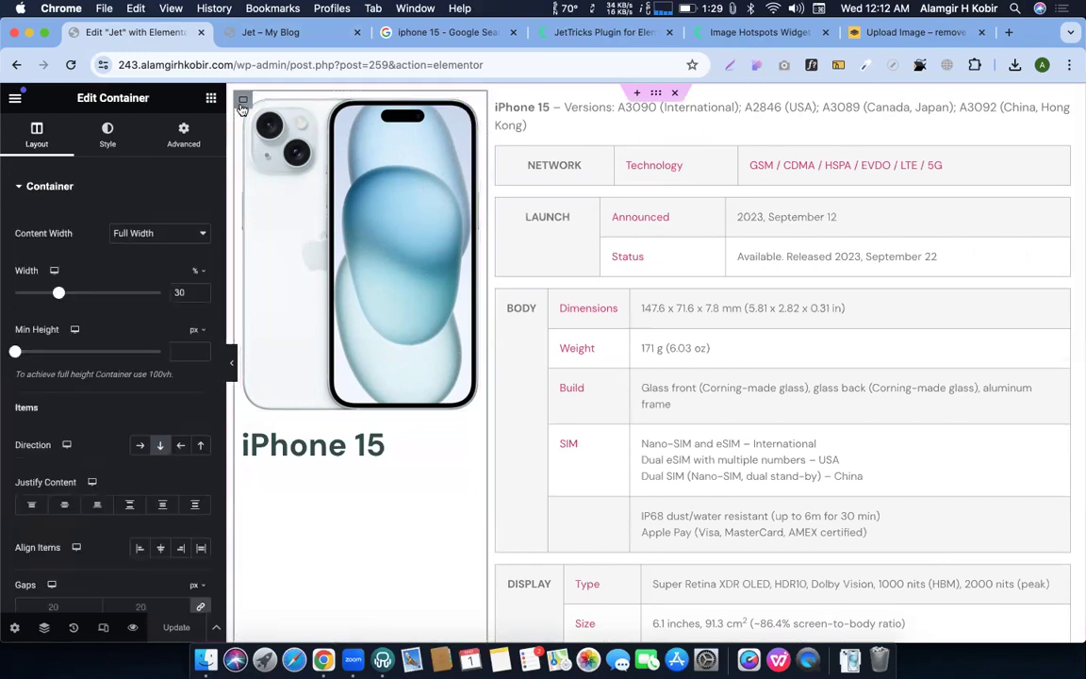
pyautogui.click(179, 144)
pyautogui.scroll(-5, 92, 373)
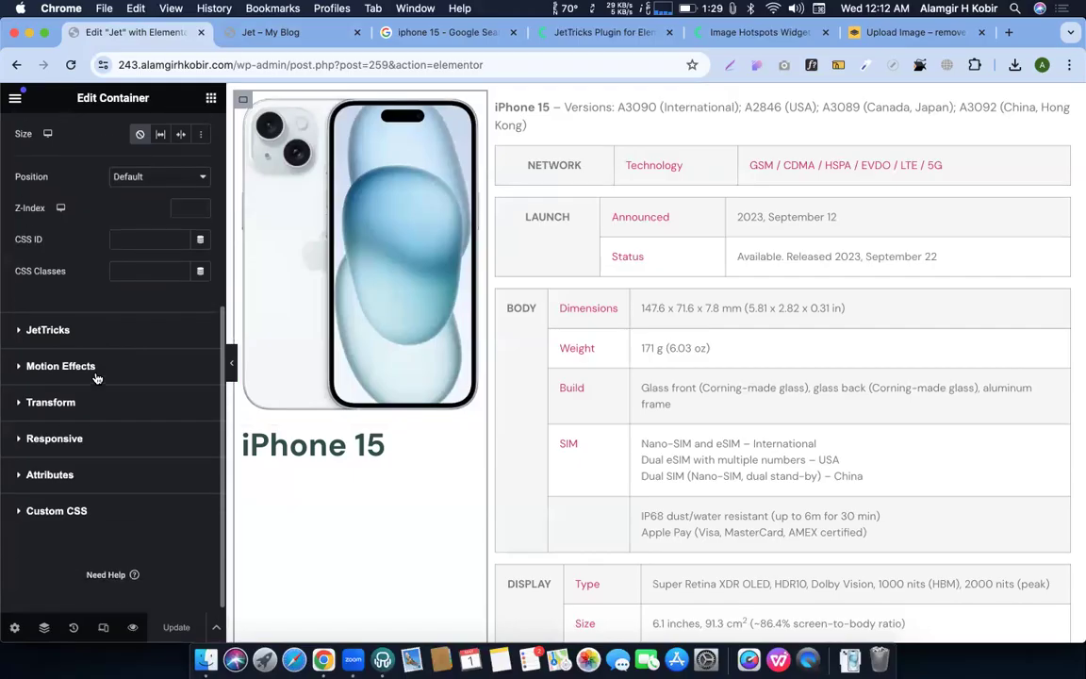
pyautogui.click(49, 322)
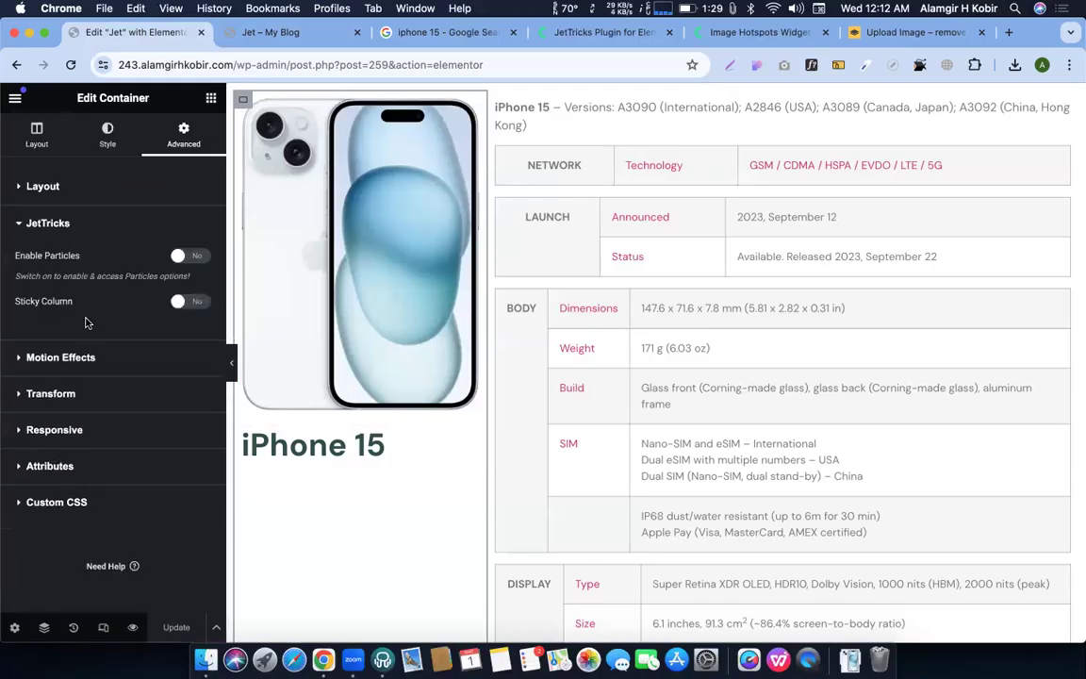
pyautogui.moveTo(15, 304); pyautogui.dragTo(82, 304)
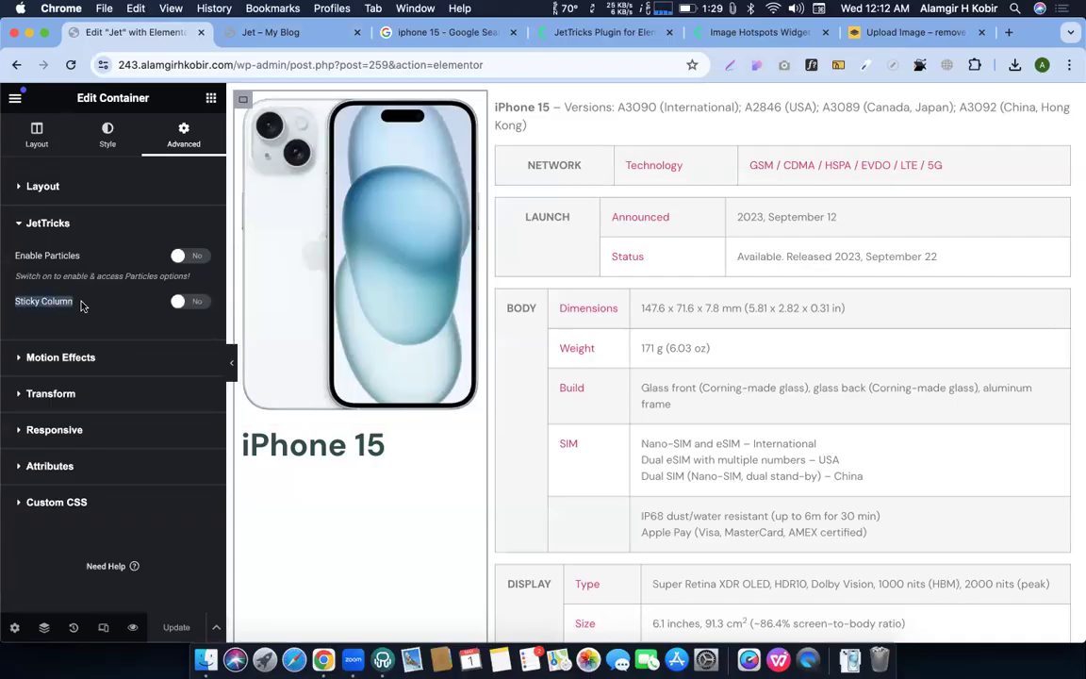
pyautogui.click(189, 302)
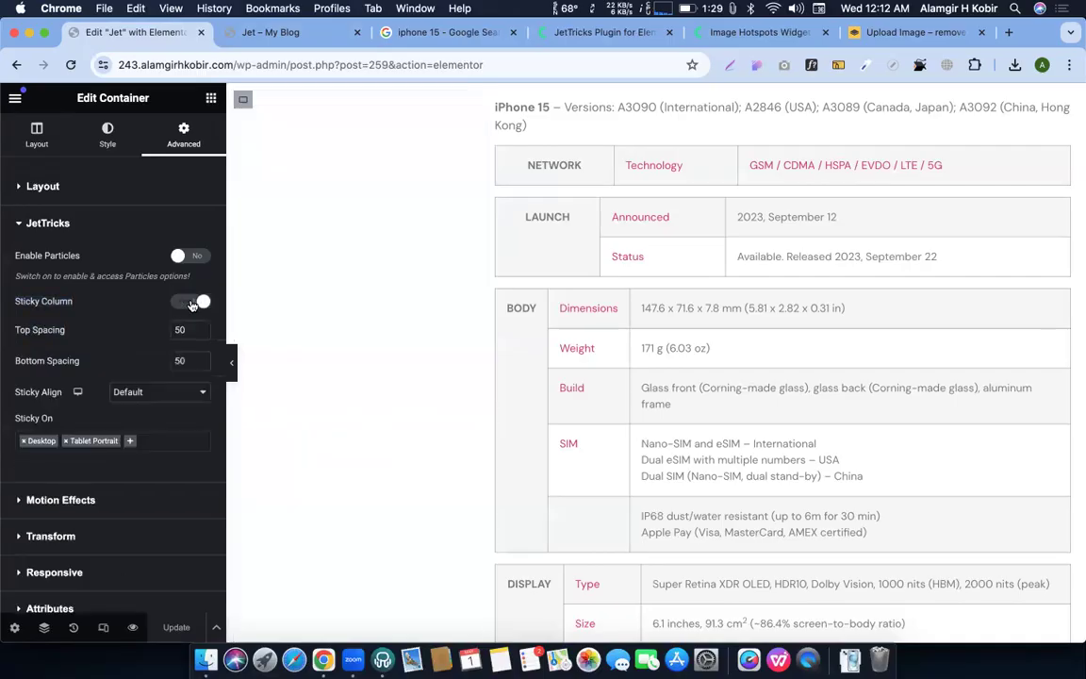
pyautogui.scroll(-1, 410, 365)
pyautogui.scroll(1, 409, 366)
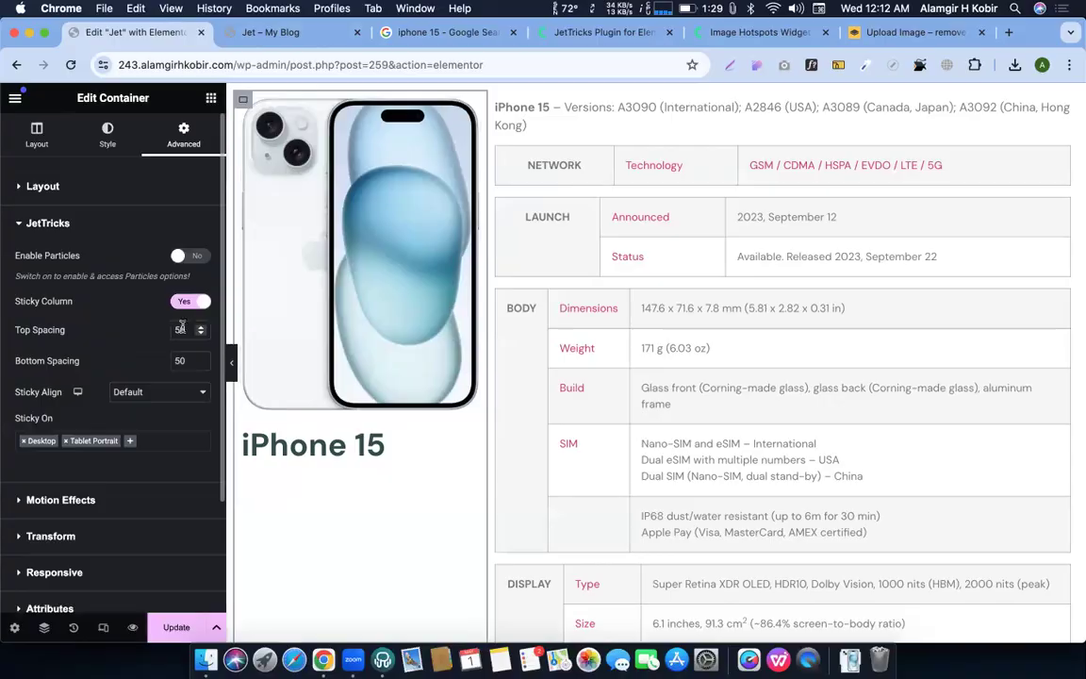
pyautogui.click(172, 627)
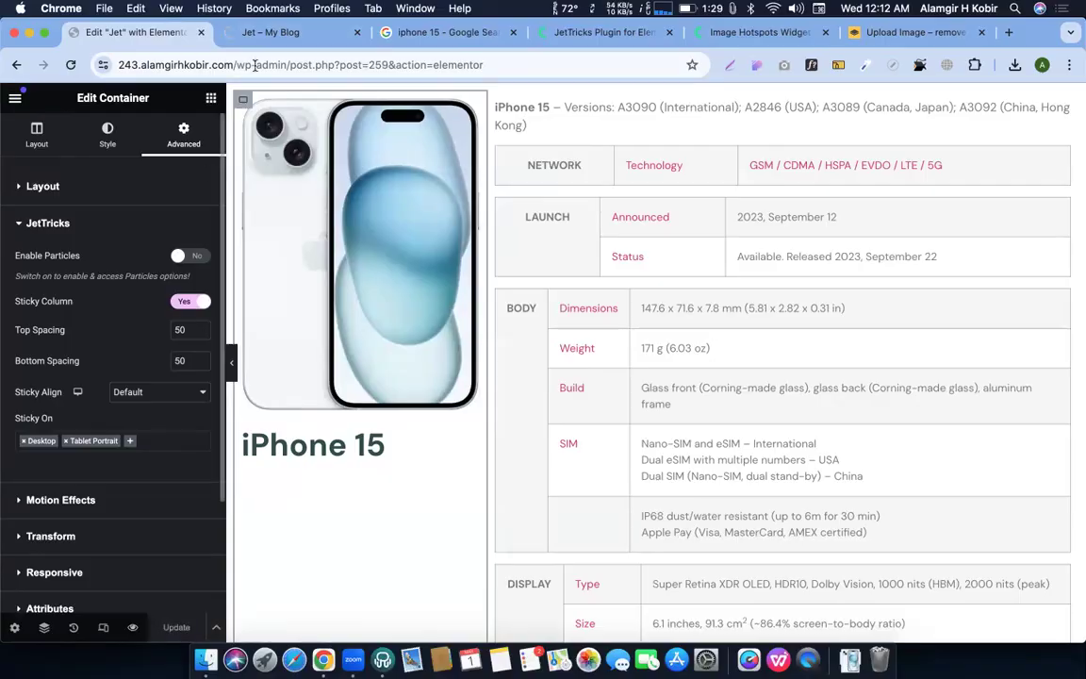
pyautogui.click(256, 35)
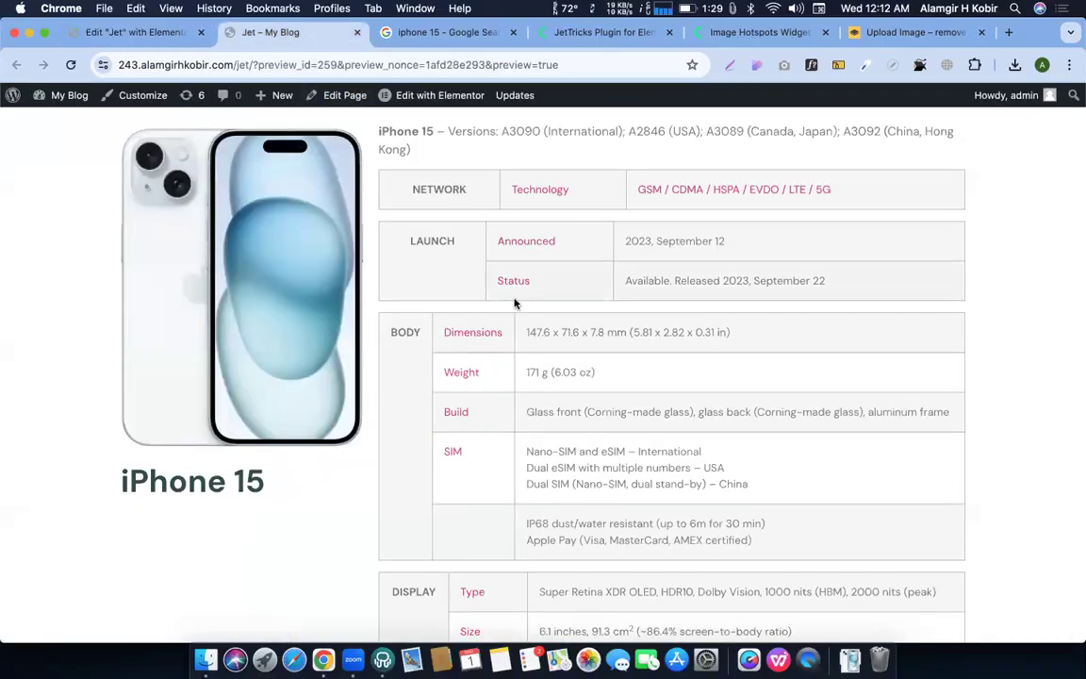
# Scroll the preview to confirm the iPhone 15 image stays pinned, then return to the Elementor editor
pyautogui.scroll(-2, 514, 302)
pyautogui.scroll(-5, 515, 303)
pyautogui.scroll(-10, 515, 302)
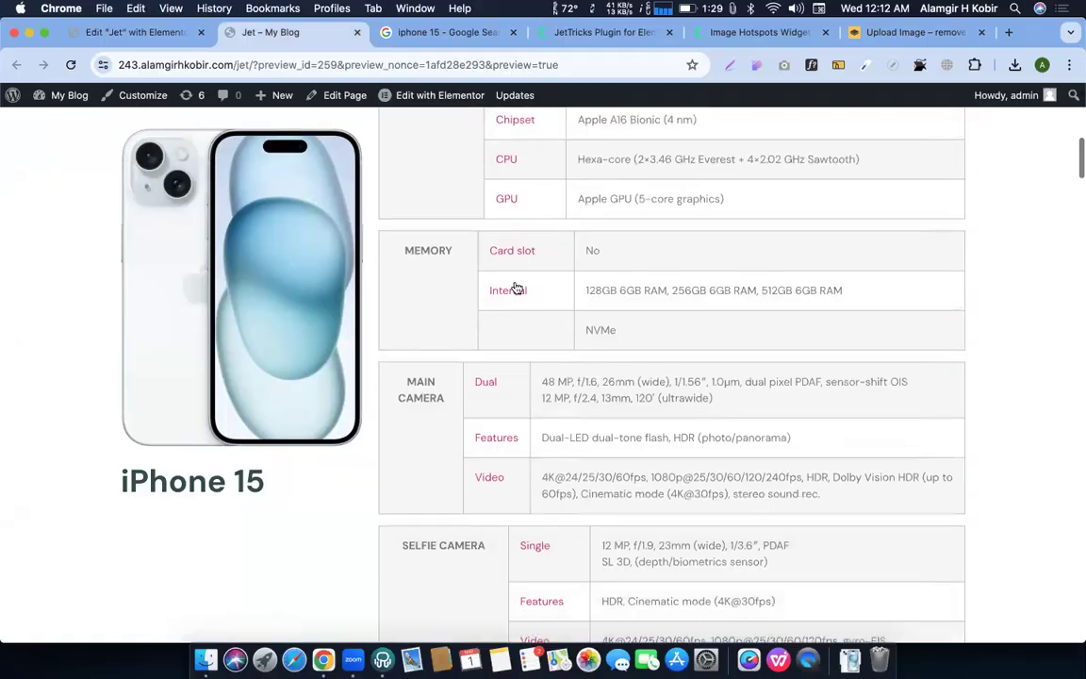
pyautogui.scroll(-10, 515, 288)
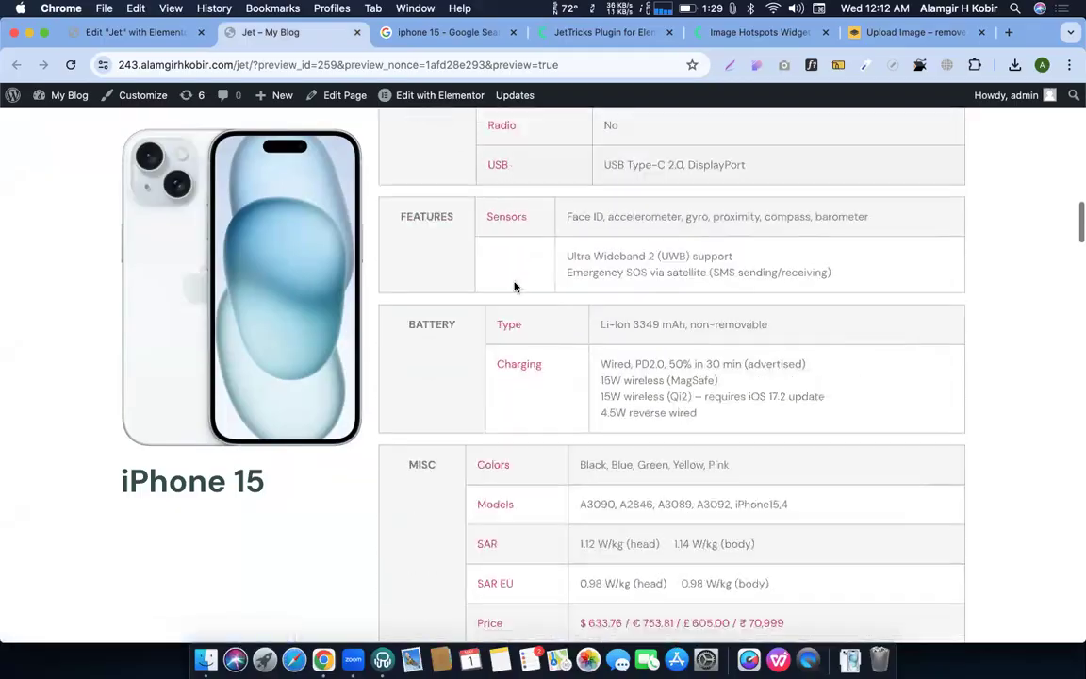
pyautogui.scroll(-5, 517, 288)
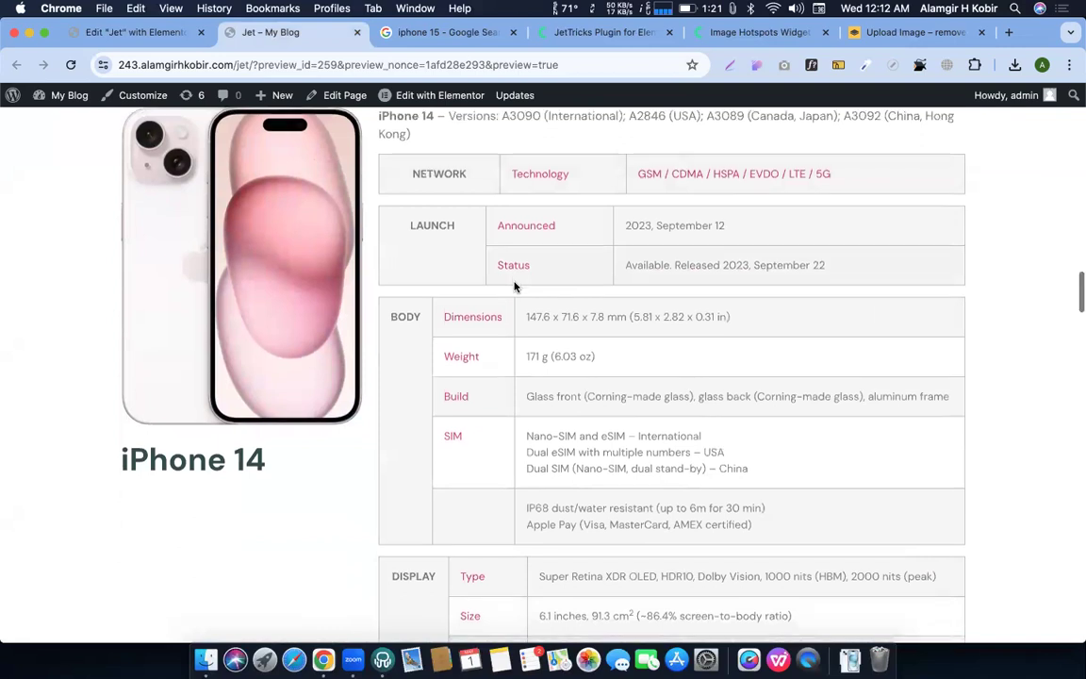
pyautogui.scroll(-10, 515, 287)
pyautogui.scroll(-15, 517, 288)
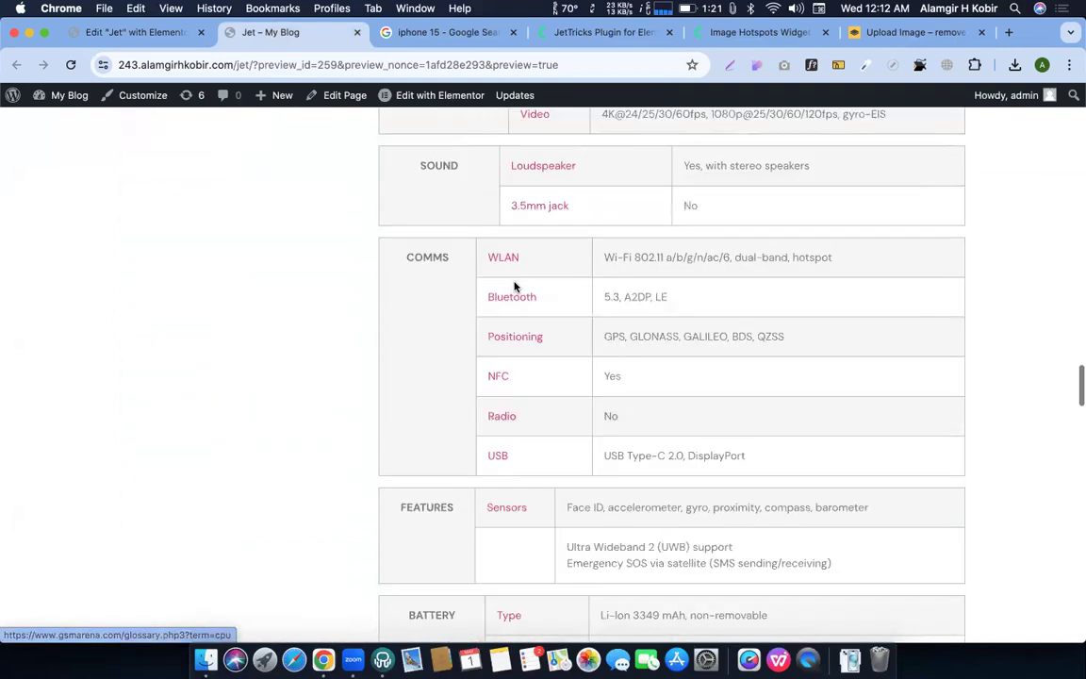
pyautogui.scroll(-5, 517, 288)
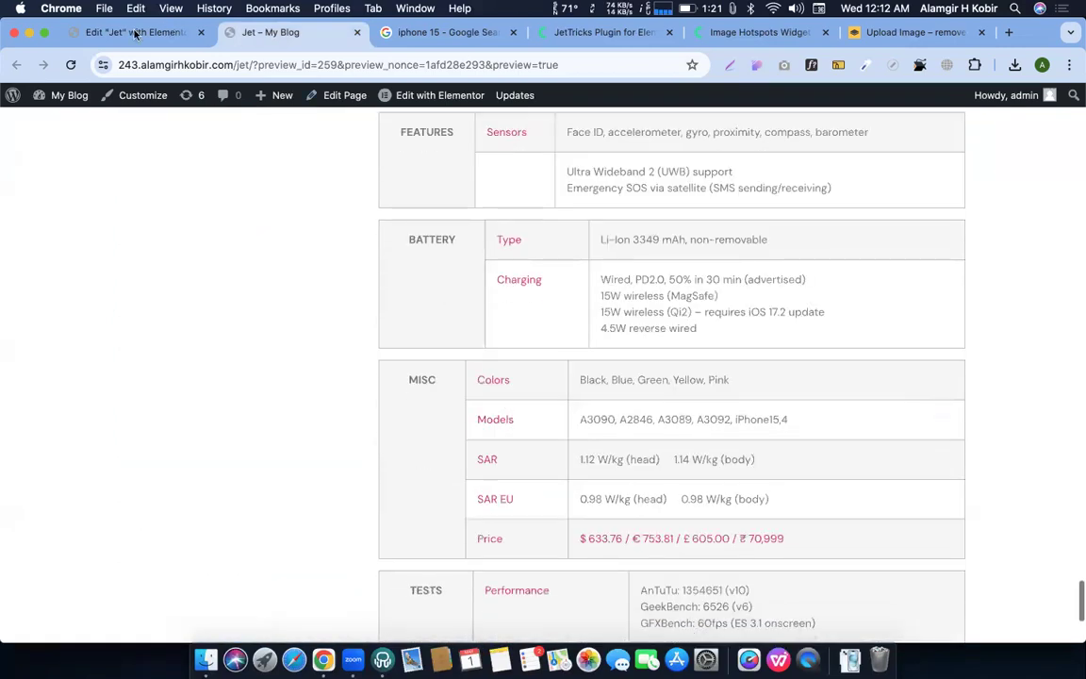
pyautogui.click(133, 32)
# Enable JetTricks Sticky Column on the iPhone 14 image column
pyautogui.scroll(-5, 473, 394)
pyautogui.scroll(-15, 473, 394)
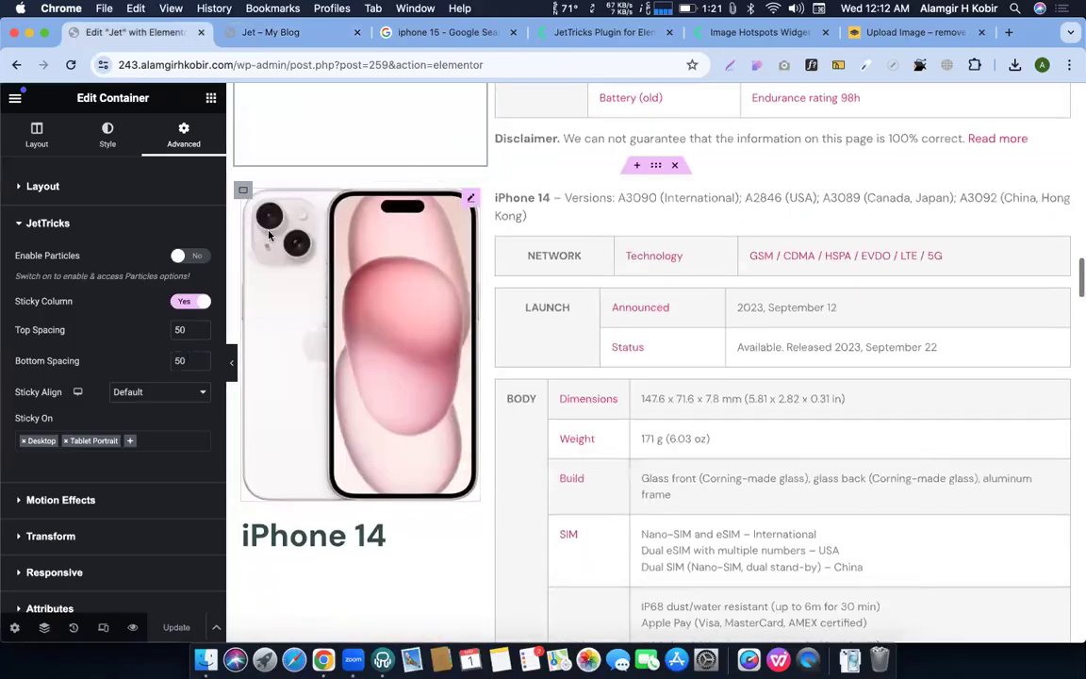
pyautogui.click(243, 190)
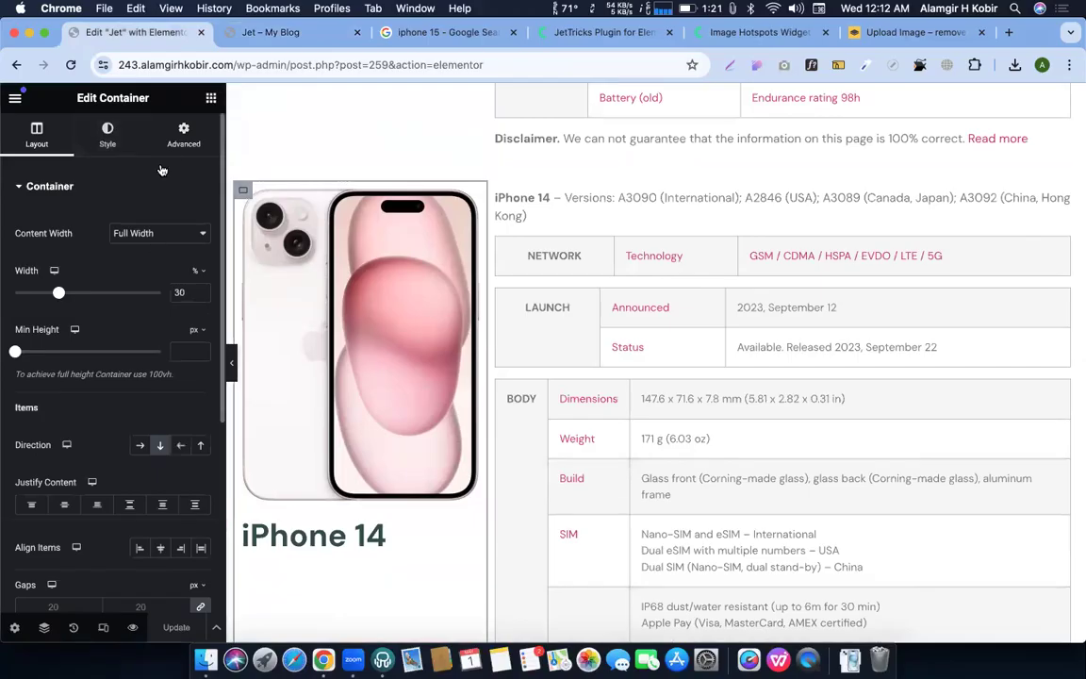
pyautogui.click(183, 144)
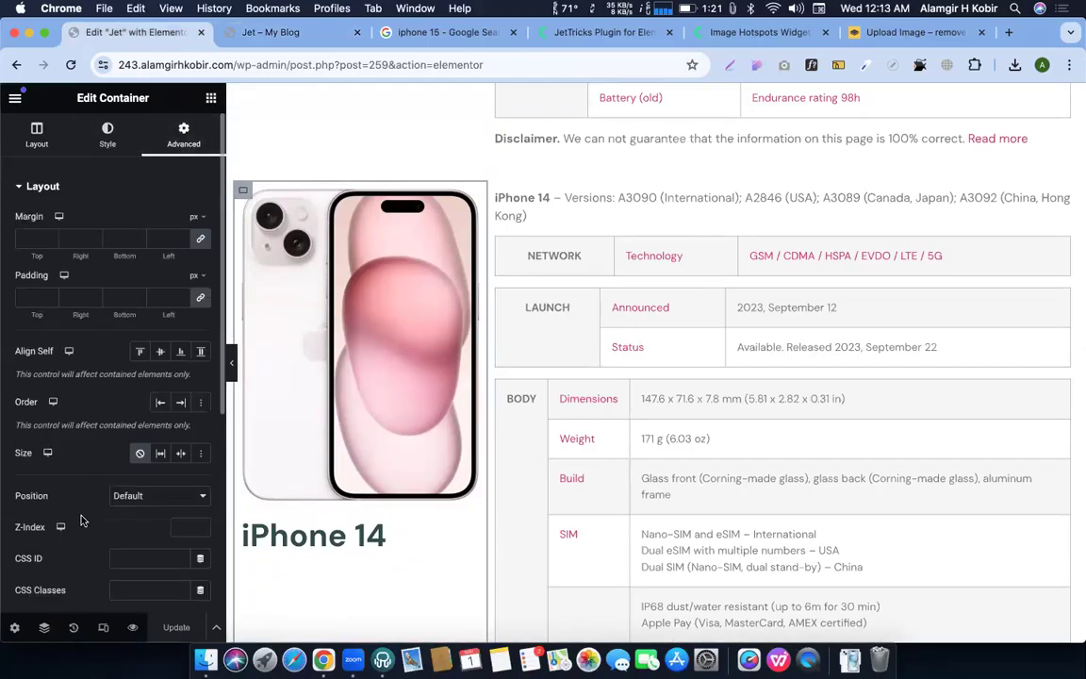
pyautogui.scroll(-5, 75, 514)
pyautogui.click(57, 321)
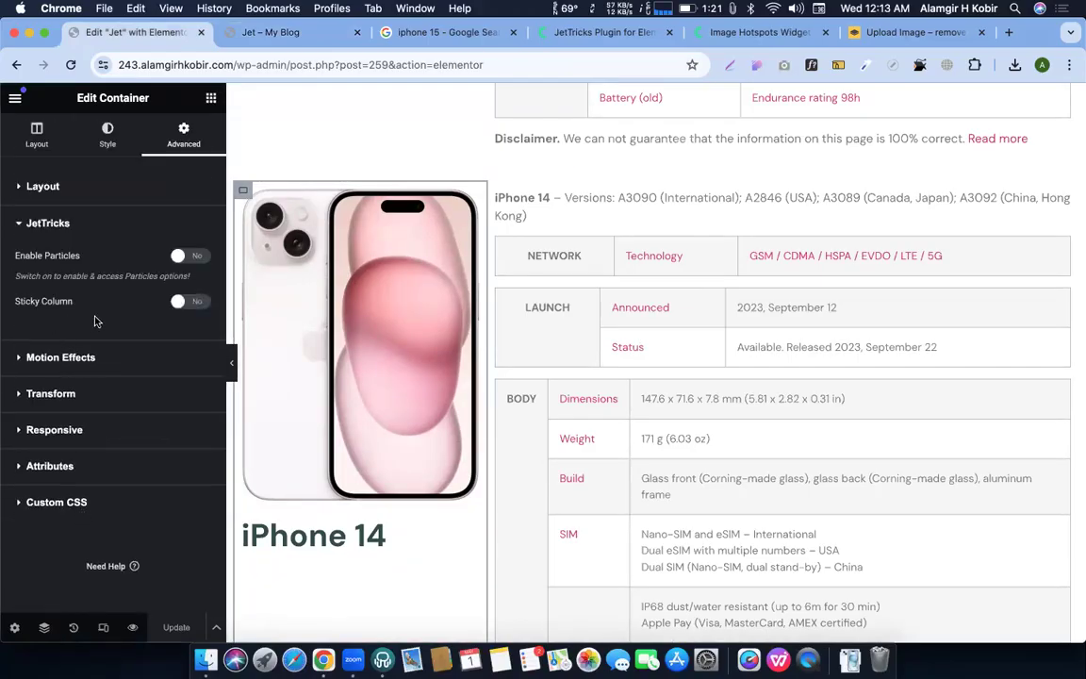
pyautogui.click(194, 302)
pyautogui.scroll(-10, 282, 363)
pyautogui.scroll(-4, 334, 352)
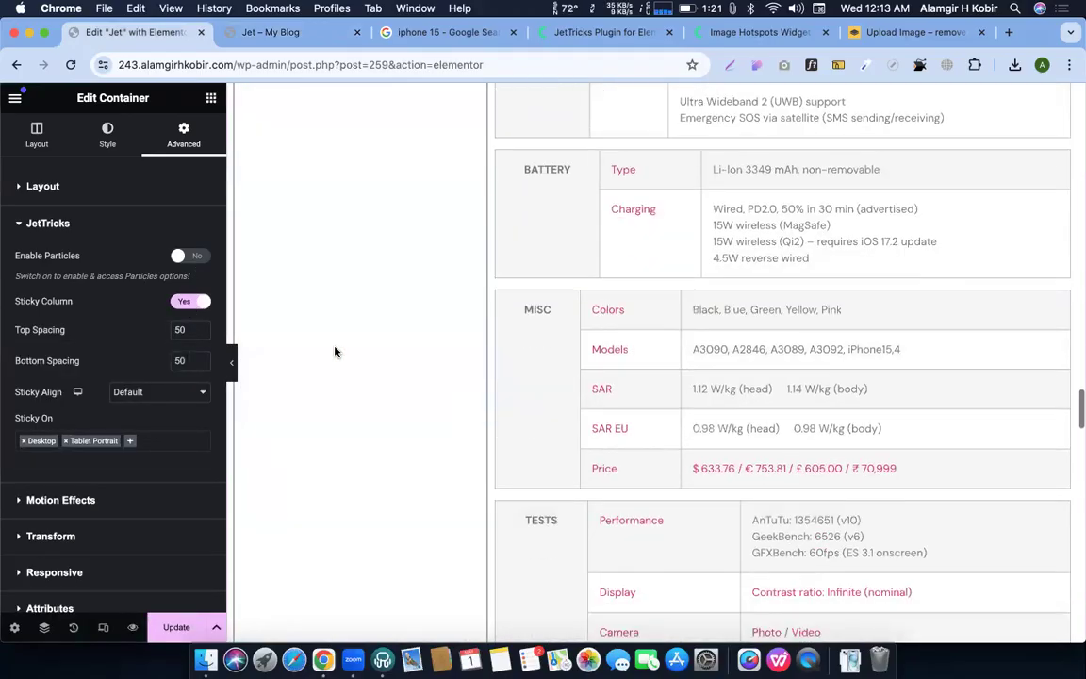
pyautogui.scroll(15, 335, 351)
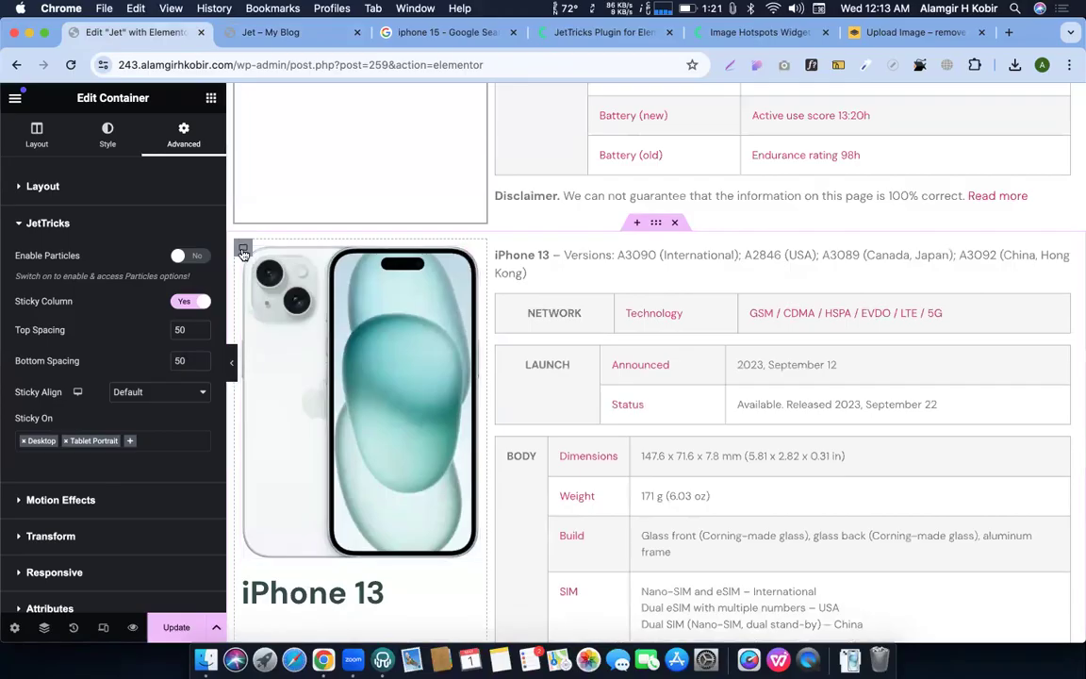
# Enable Sticky Column on the iPhone 13 image column and switch to the page preview
pyautogui.click(243, 248)
pyautogui.click(184, 135)
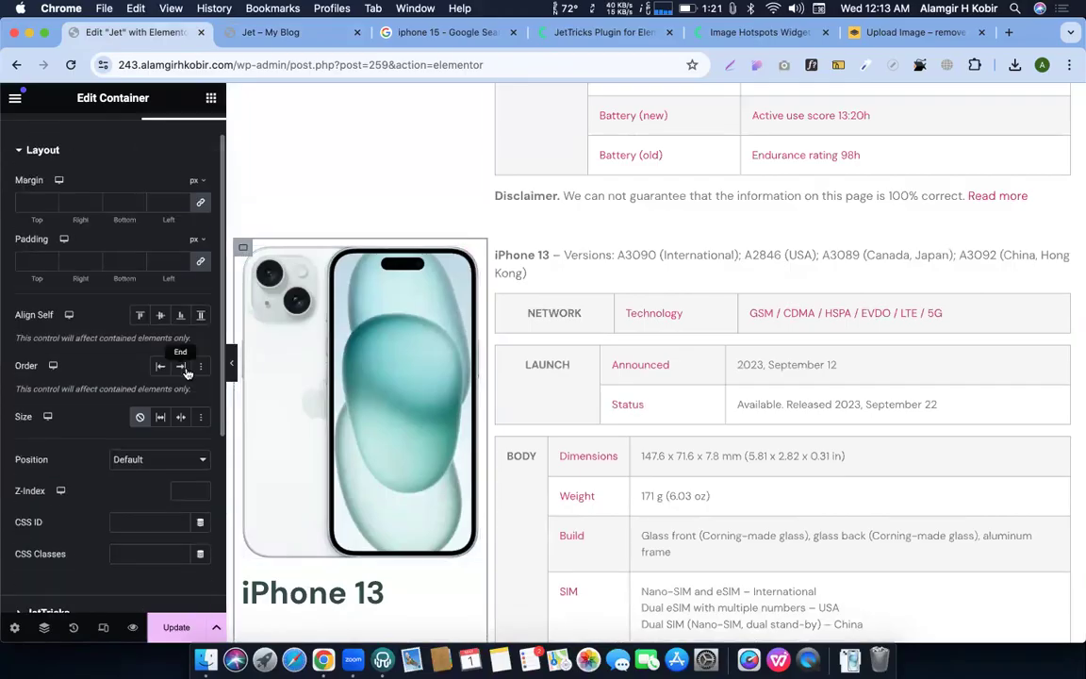
pyautogui.scroll(-5, 178, 352)
pyautogui.click(57, 418)
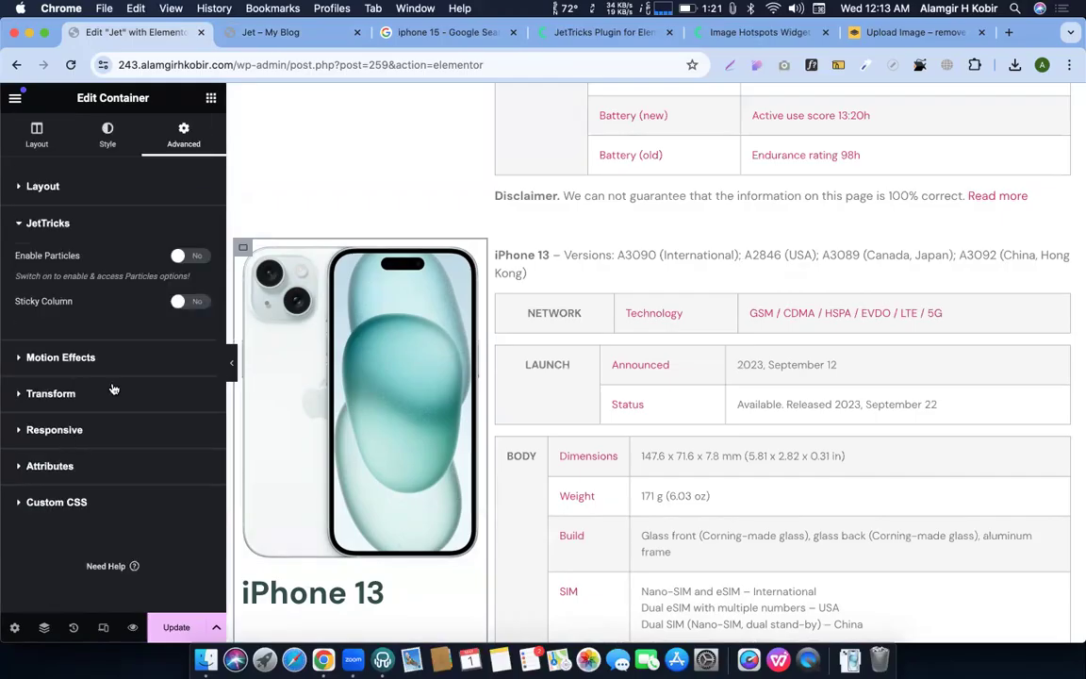
pyautogui.click(191, 303)
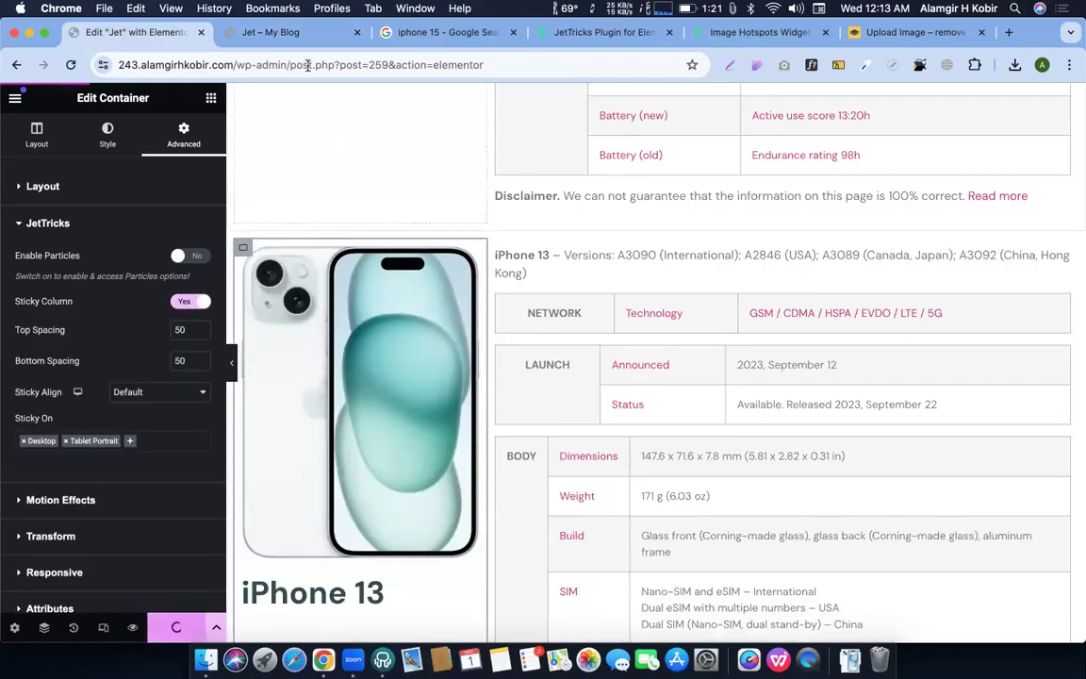
pyautogui.click(264, 38)
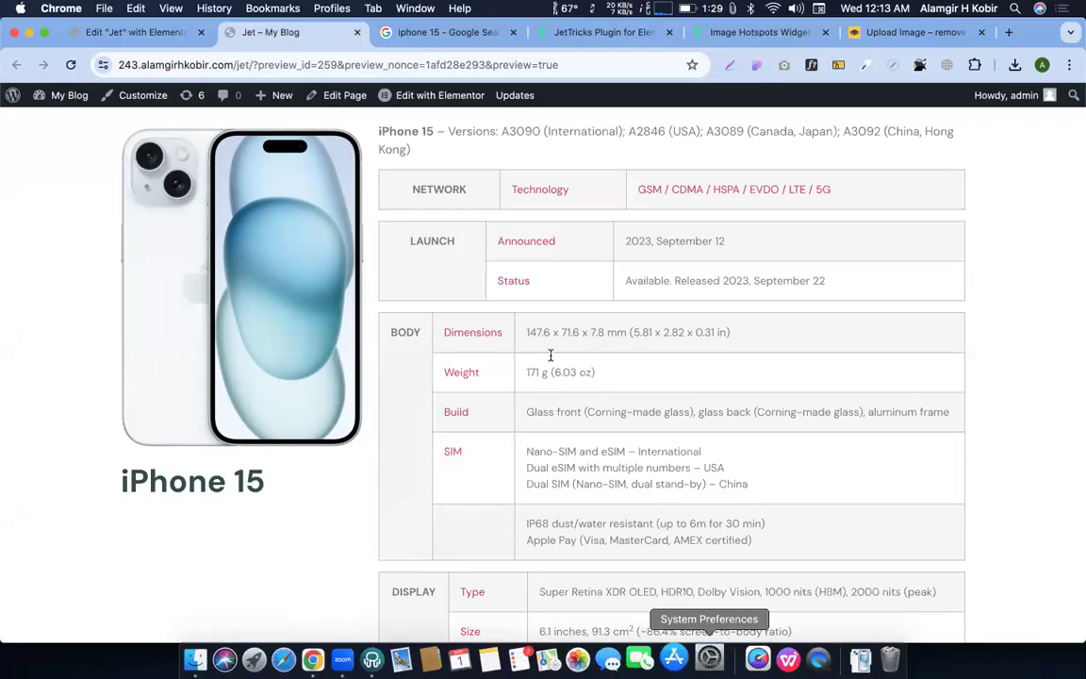
pyautogui.scroll(-5, 408, 338)
pyautogui.scroll(-20, 408, 338)
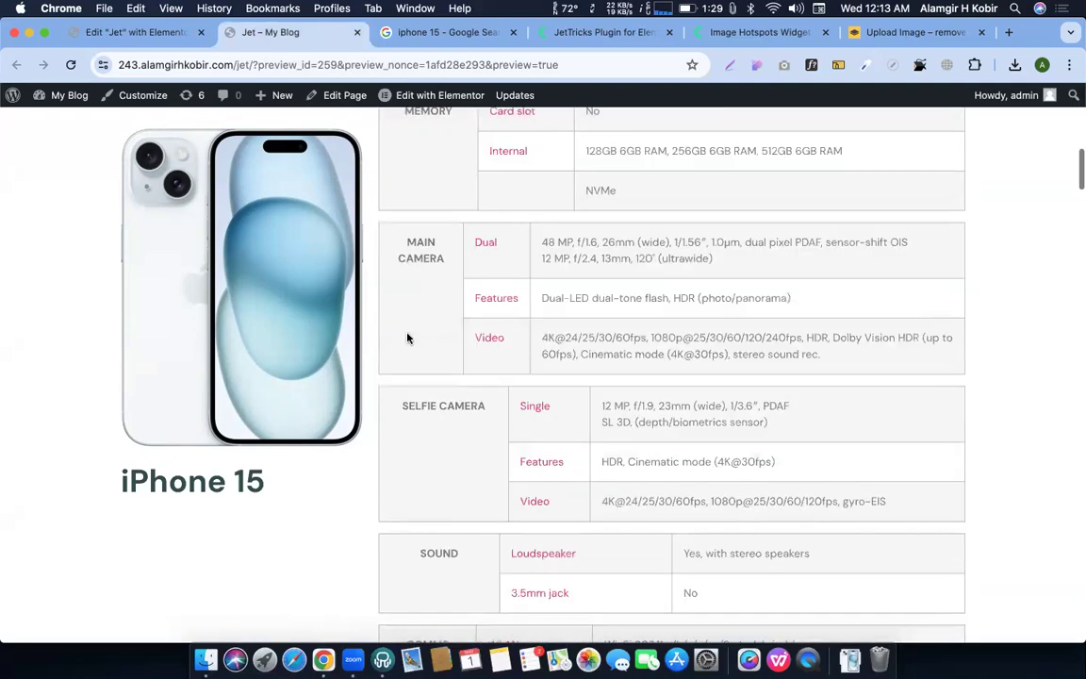
pyautogui.scroll(-20, 407, 337)
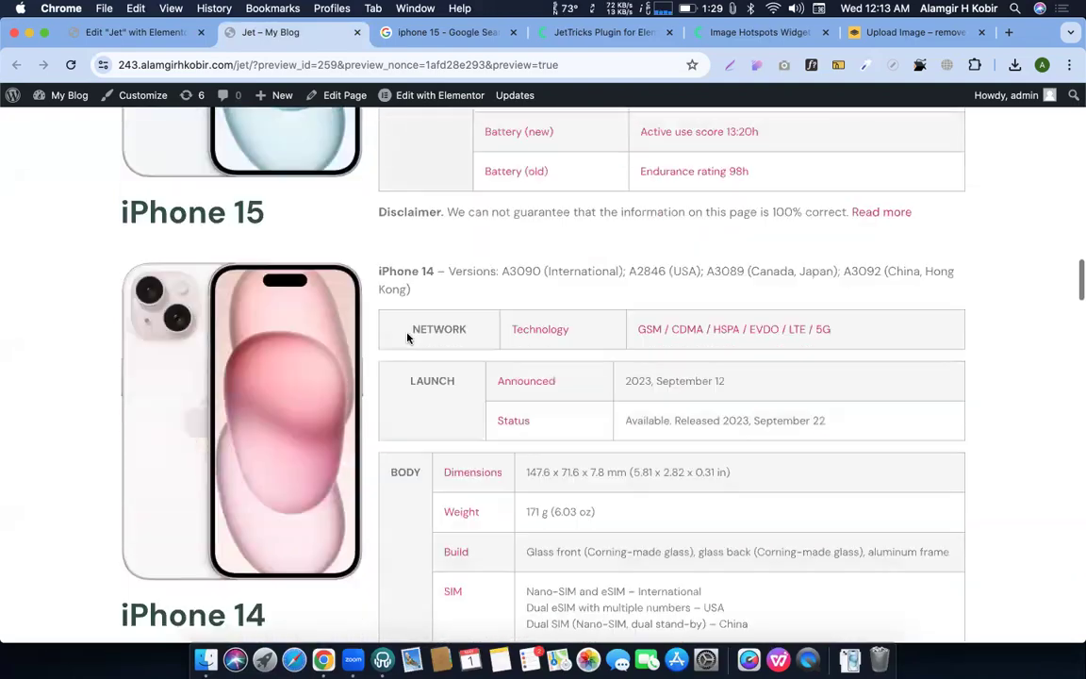
pyautogui.scroll(-15, 407, 338)
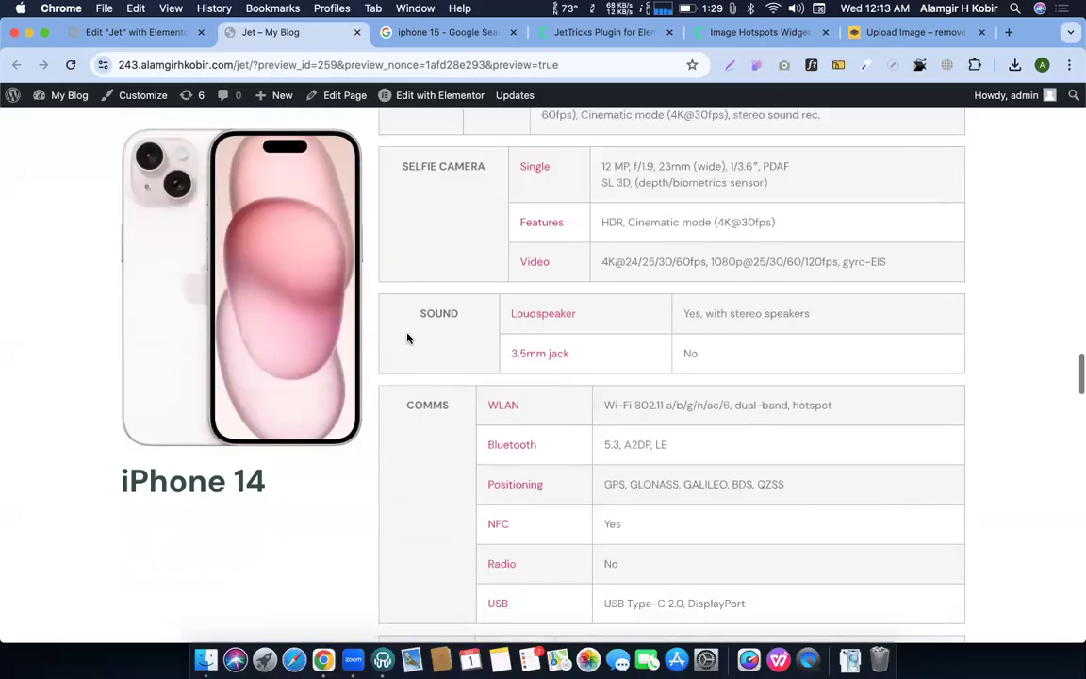
pyautogui.scroll(-10, 407, 338)
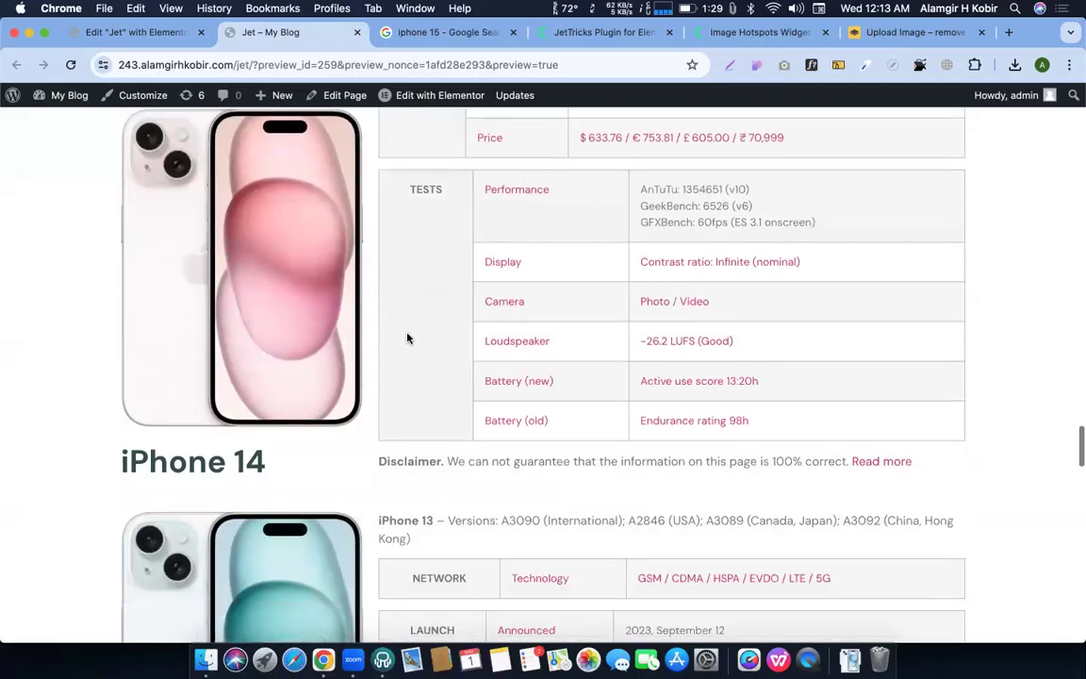
pyautogui.scroll(-15, 408, 338)
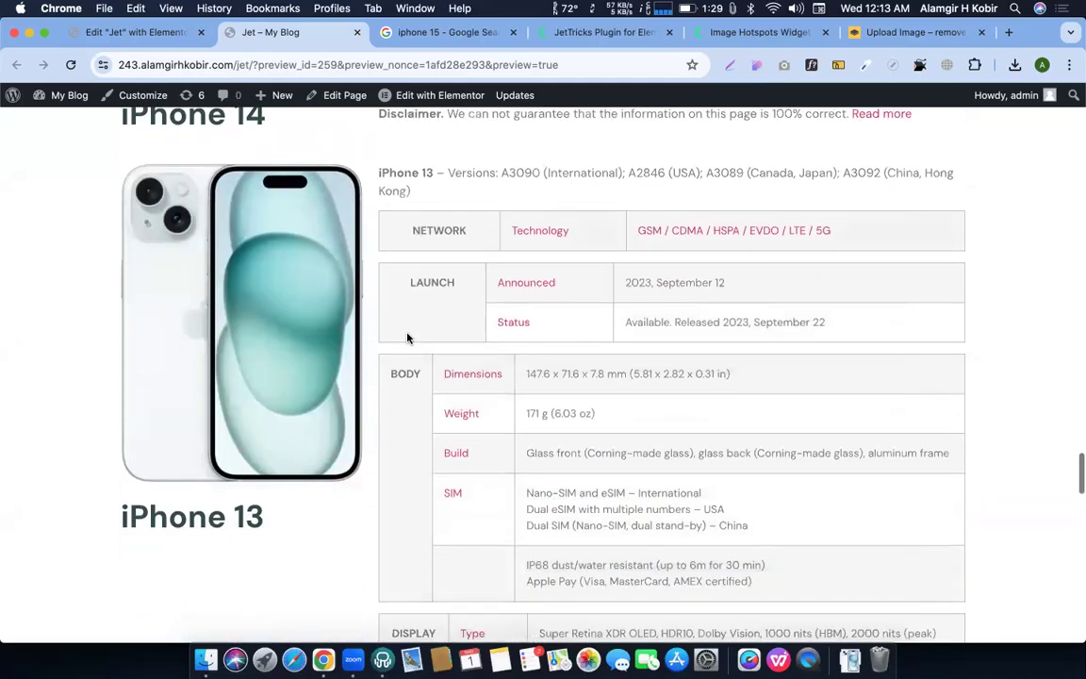
pyautogui.scroll(-15, 407, 337)
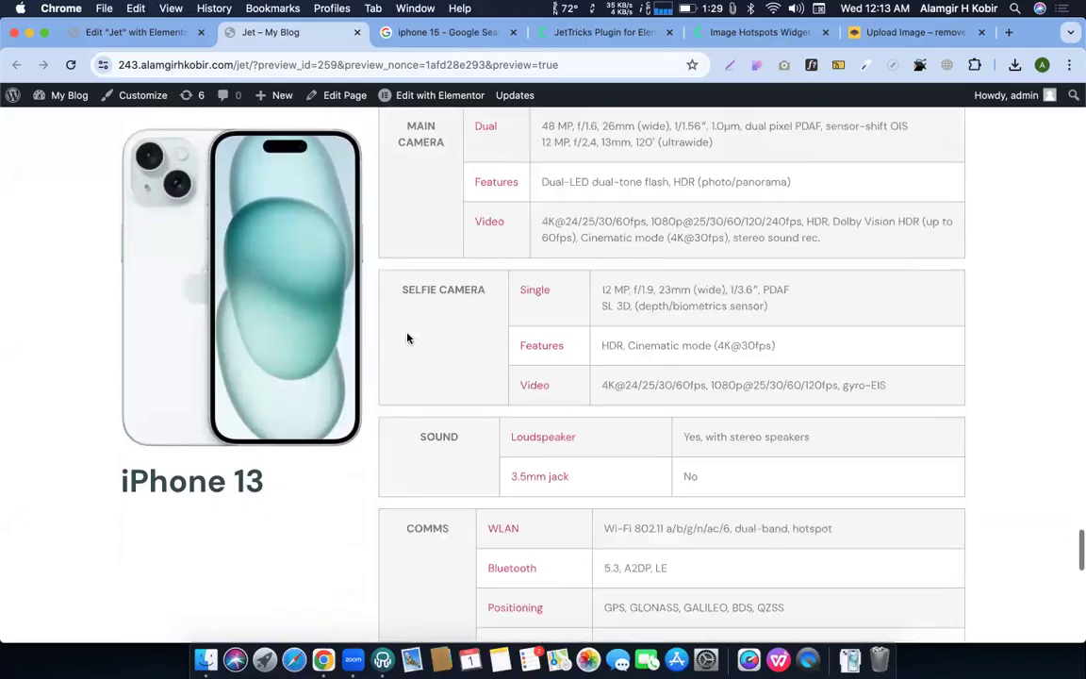
pyautogui.scroll(20, 407, 337)
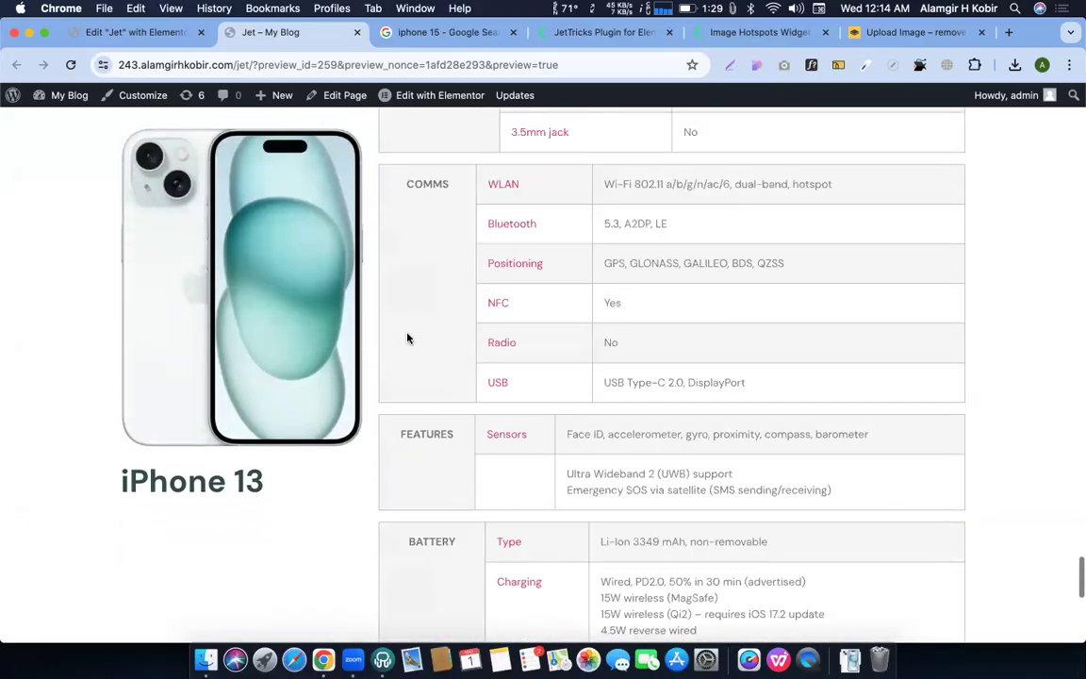
pyautogui.scroll(20, 408, 337)
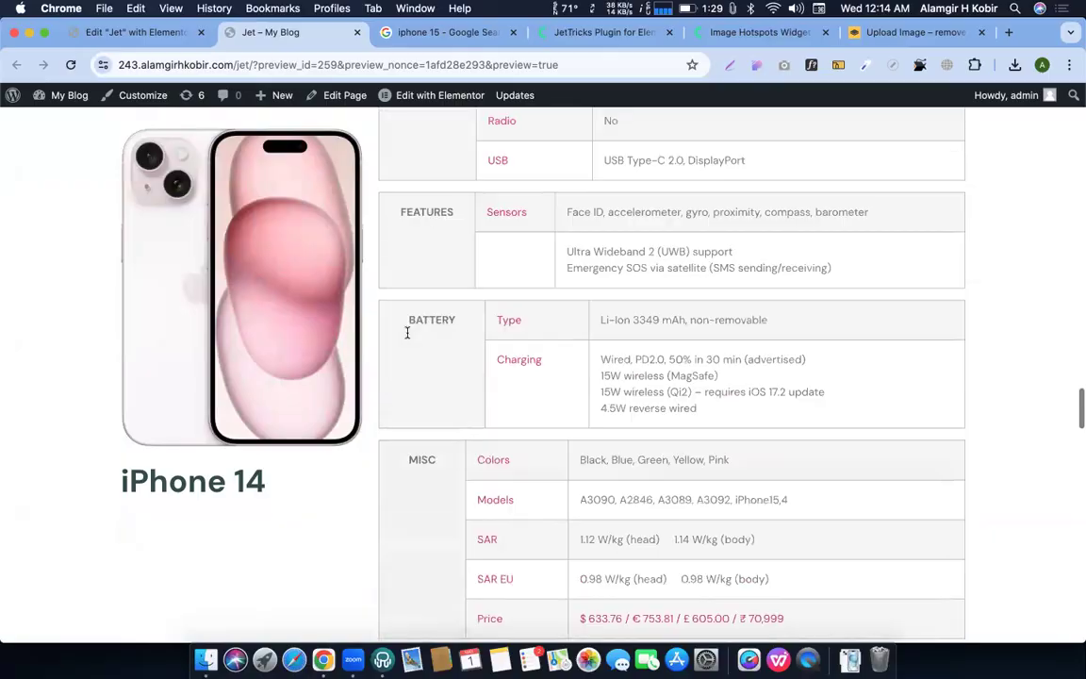
pyautogui.scroll(20, 407, 334)
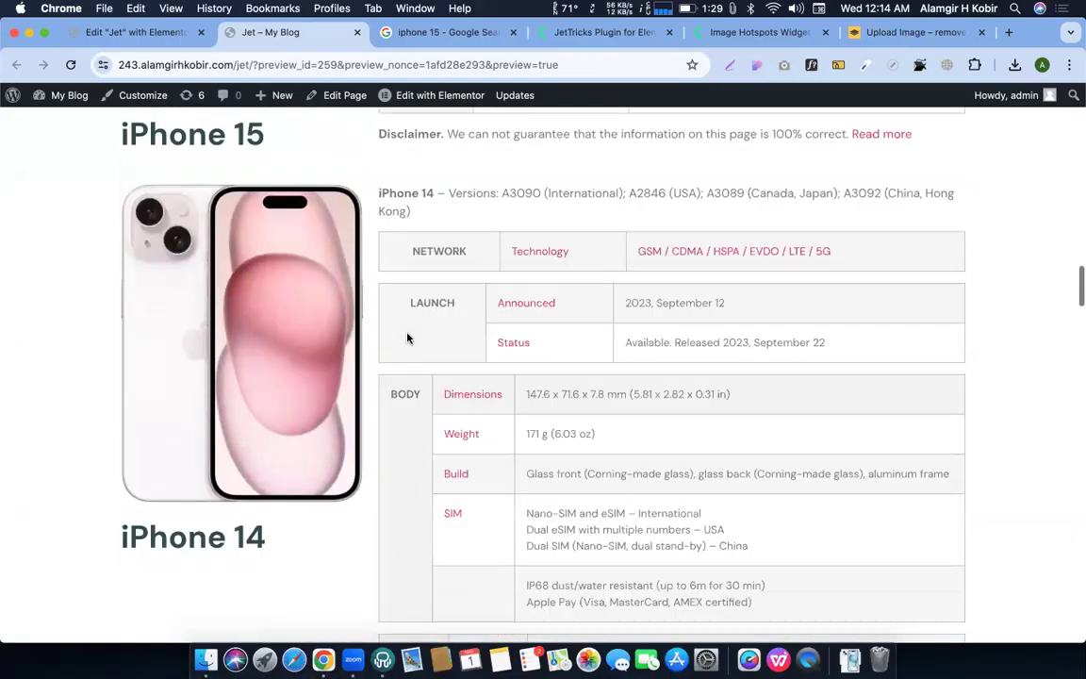
pyautogui.scroll(20, 408, 338)
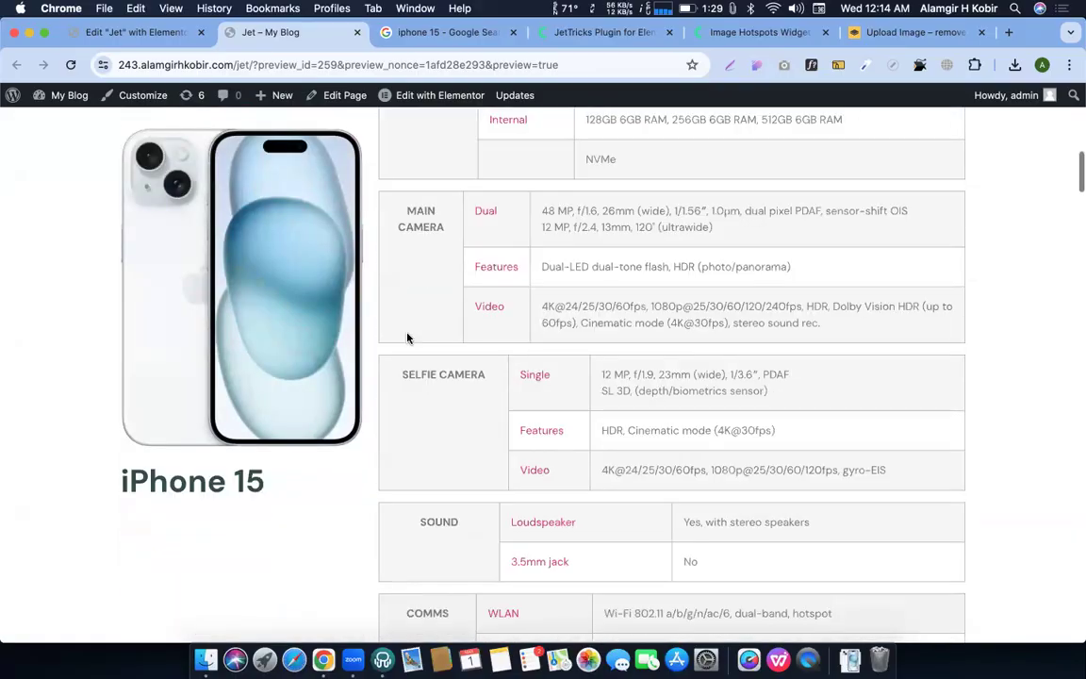
# Return to the Elementor editor and review the iPhone 13 column's JetTricks Sticky Column setting
pyautogui.click(177, 36)
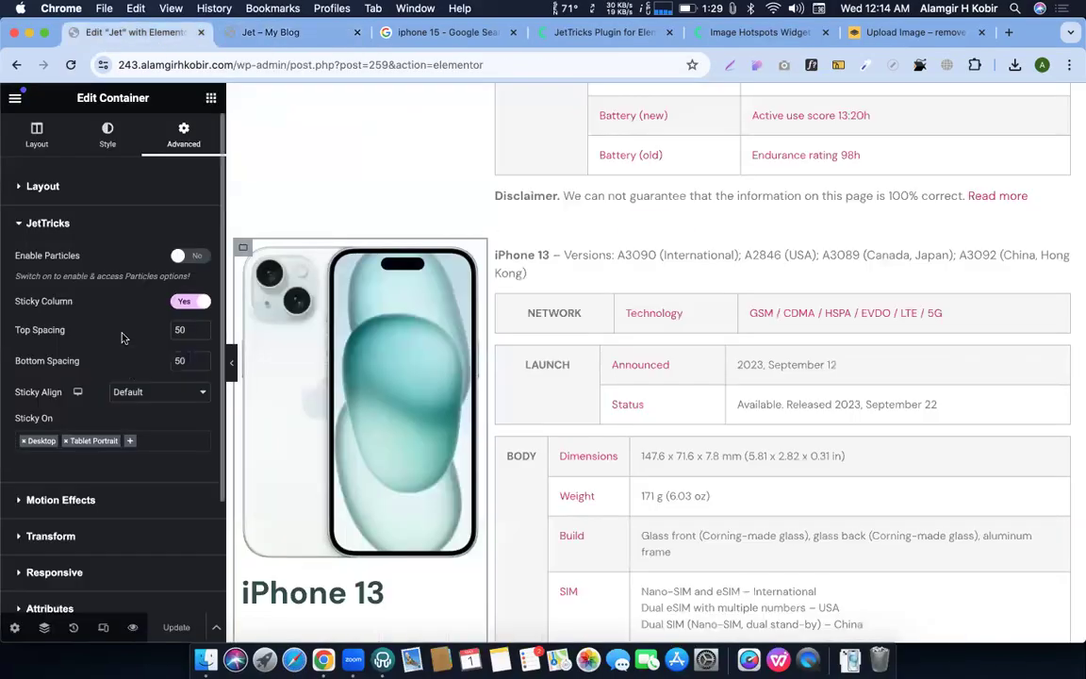
pyautogui.moveTo(77, 304); pyautogui.dragTo(12, 304)
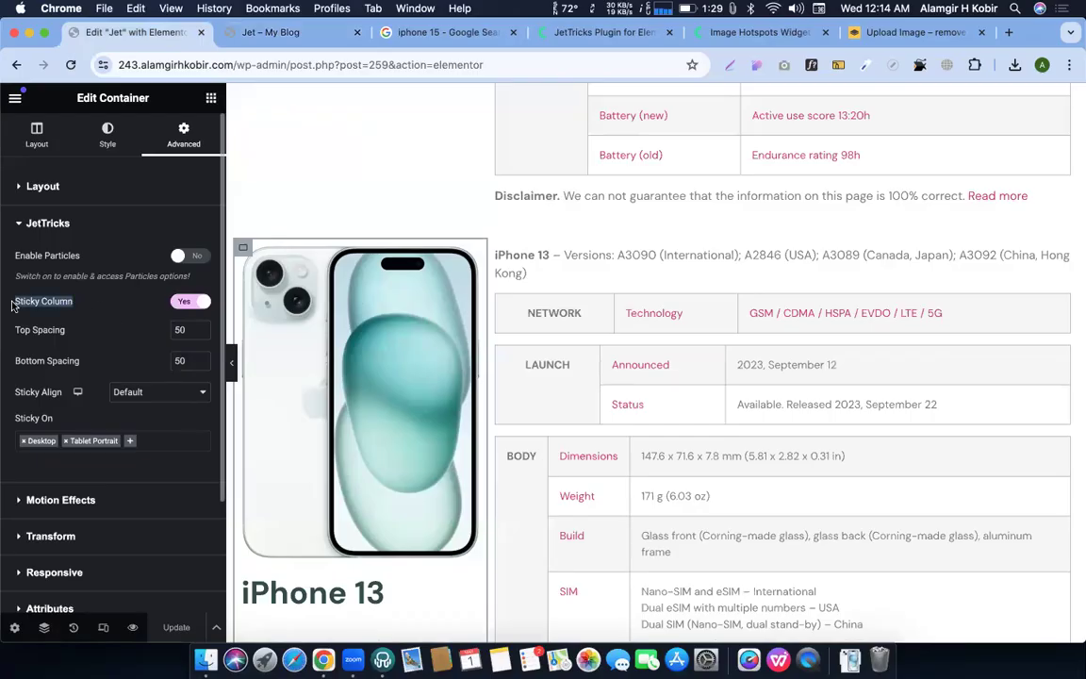
pyautogui.click(130, 326)
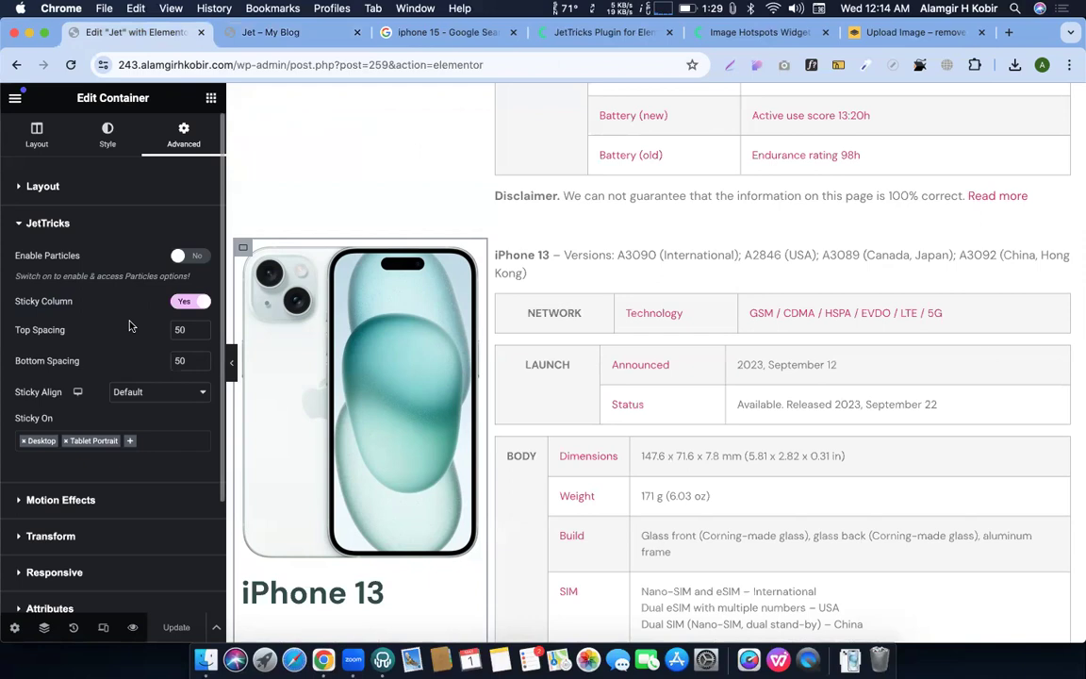
pyautogui.scroll(1, 481, 190)
pyautogui.scroll(-10, 481, 191)
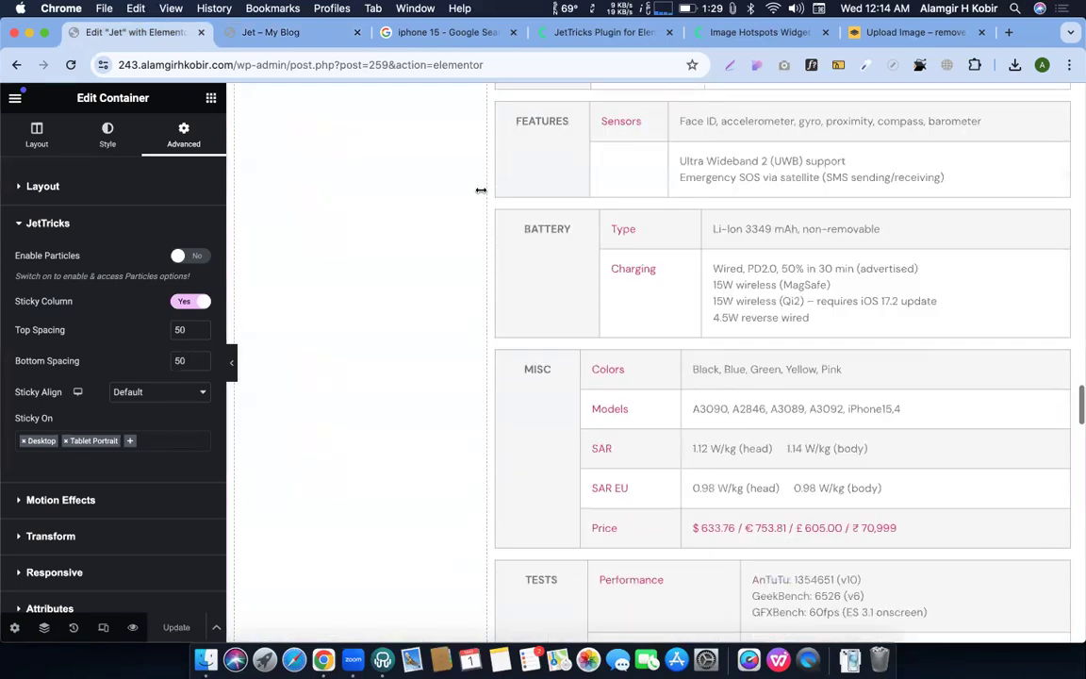
pyautogui.scroll(10, 481, 190)
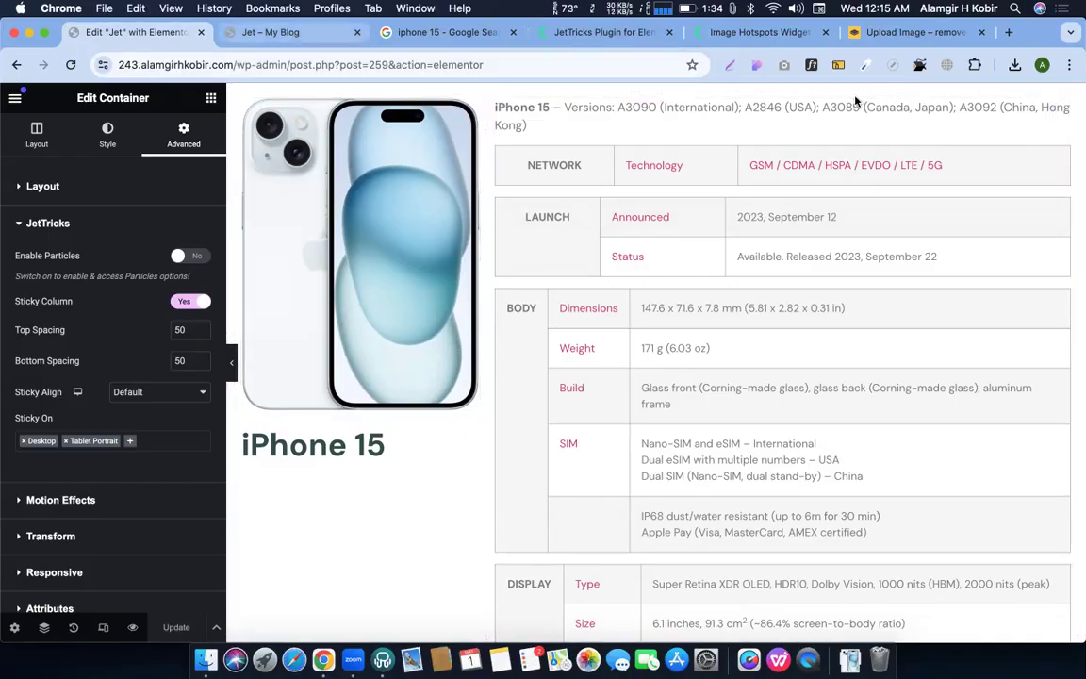
# Switch through the browser tabs, past the Jet preview and iPhone 15 image search, to the JetTricks plugin page
pyautogui.click(277, 35)
pyautogui.click(479, 32)
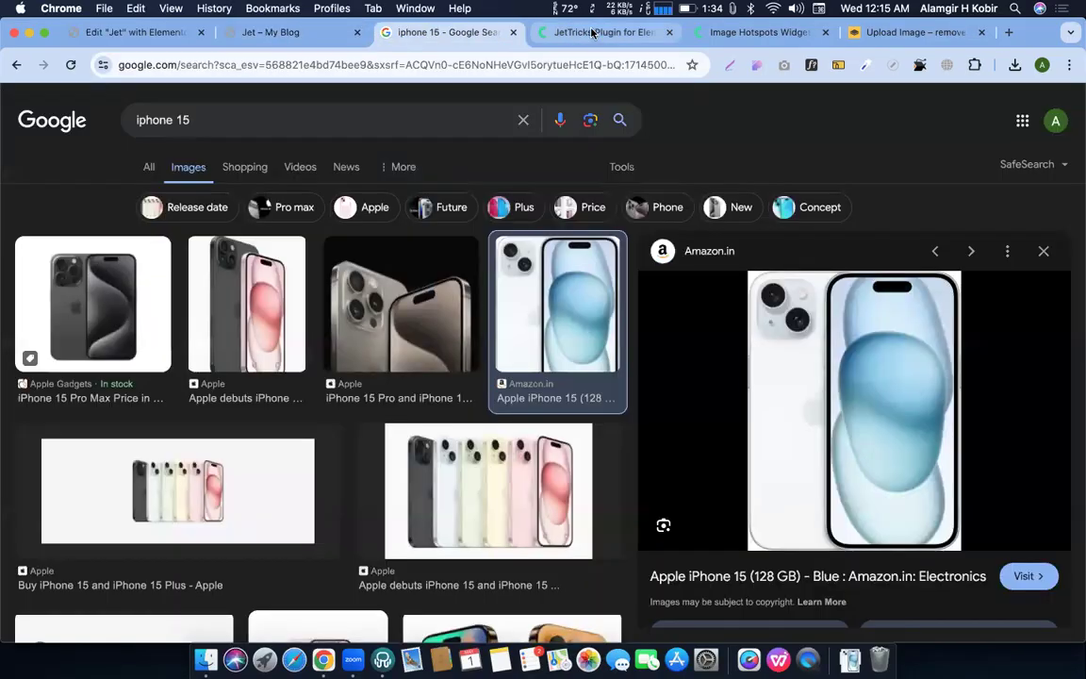
pyautogui.click(592, 33)
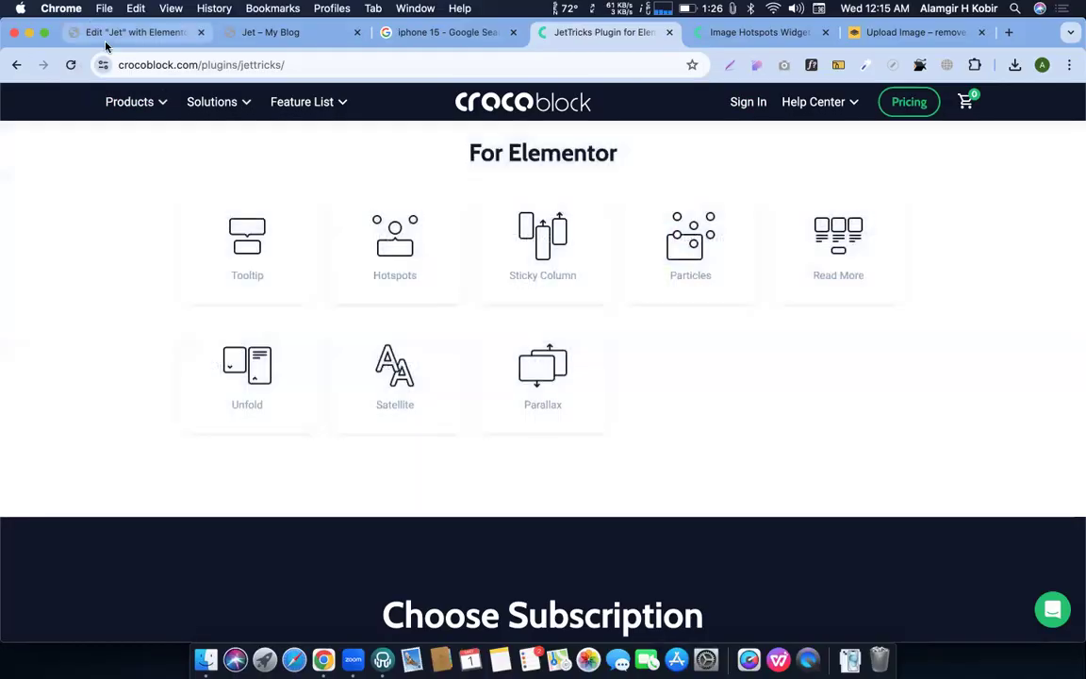
# Switch back to the Elementor editor tab and scroll the preview through the spec table
pyautogui.click(106, 38)
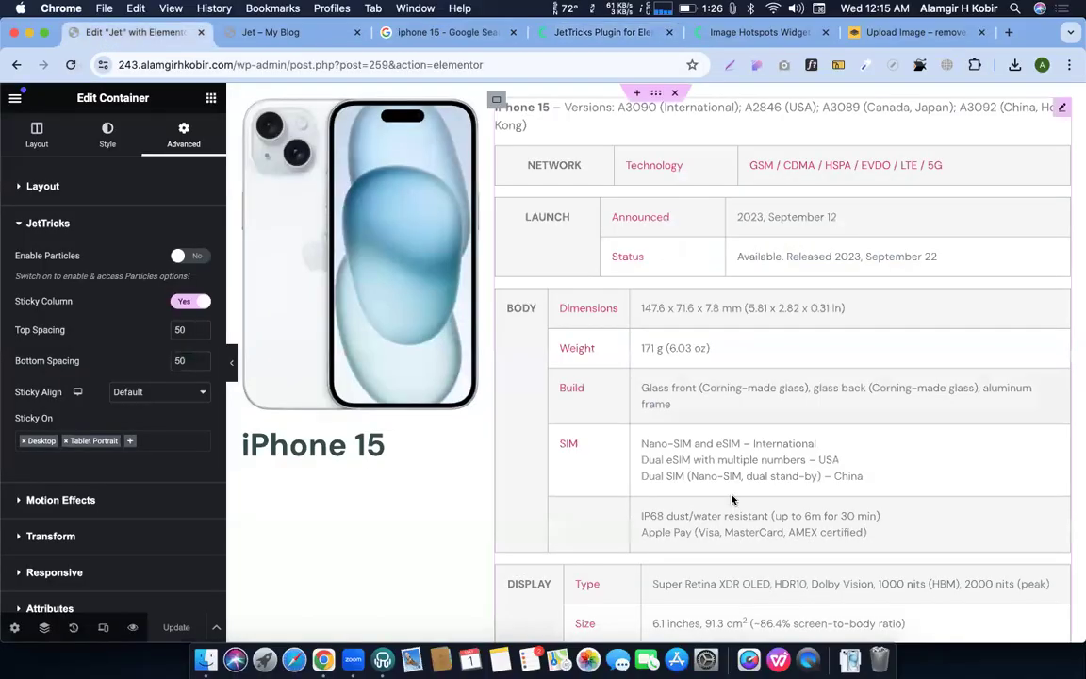
pyautogui.scroll(-20, 733, 499)
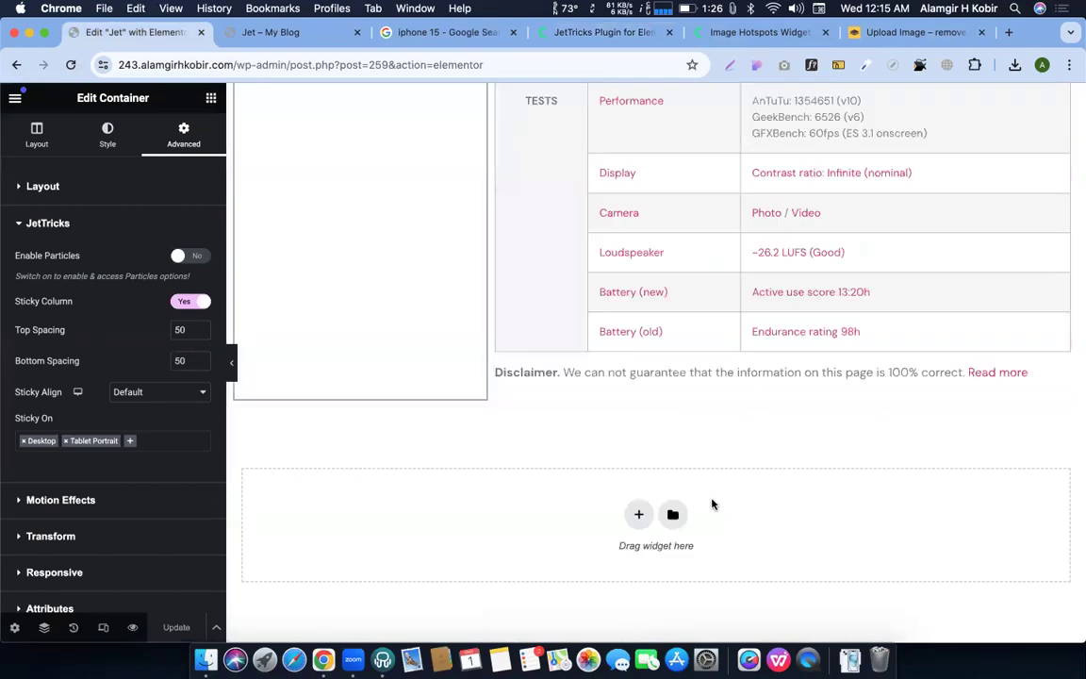
pyautogui.scroll(1, 630, 374)
pyautogui.scroll(10, 627, 374)
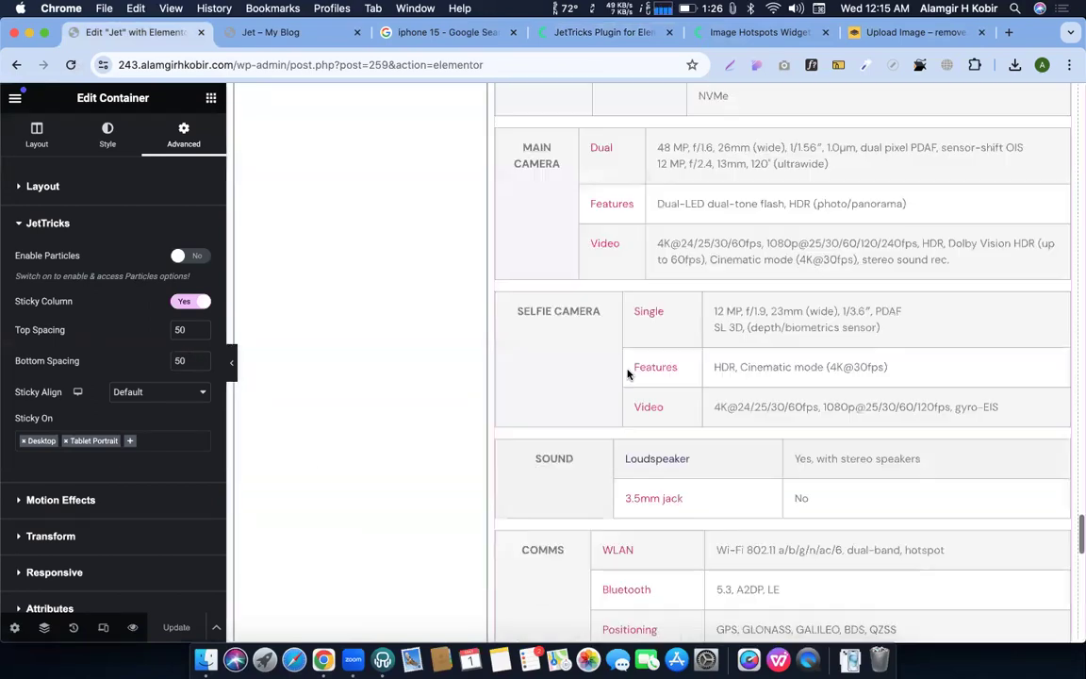
pyautogui.scroll(10, 628, 374)
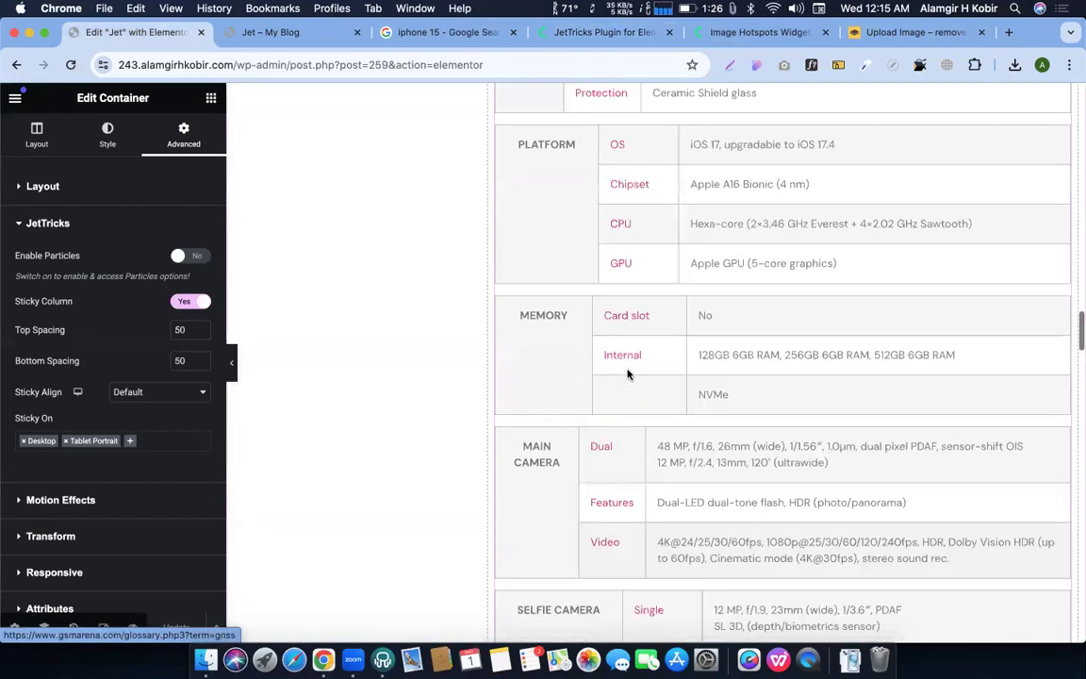
pyautogui.scroll(5, 628, 374)
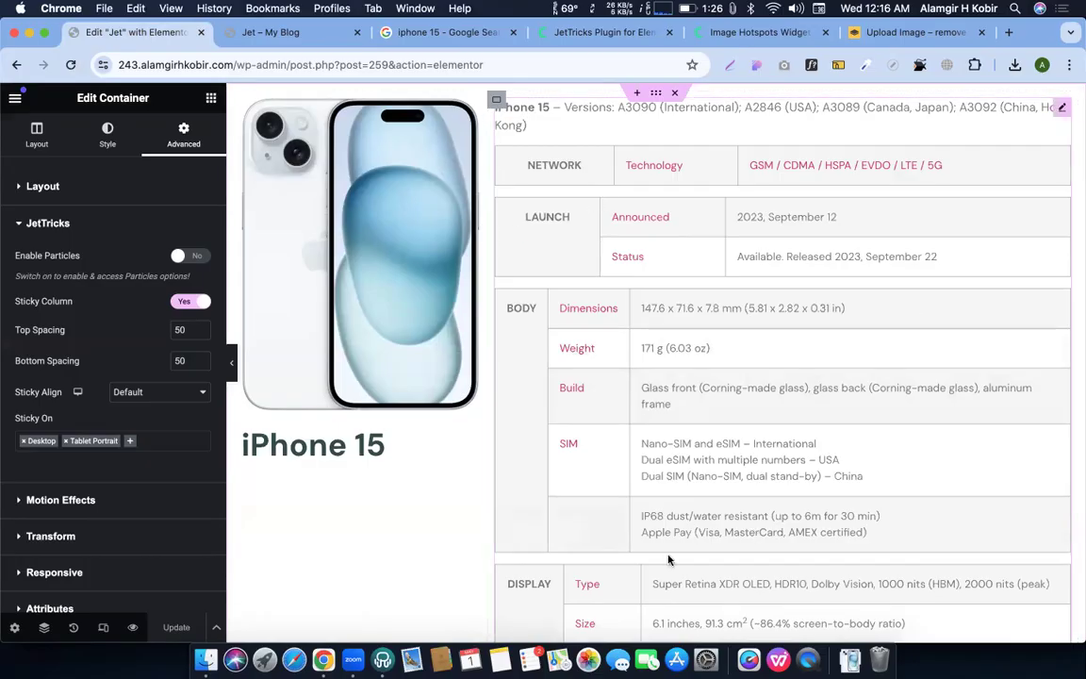
pyautogui.scroll(-20, 849, 335)
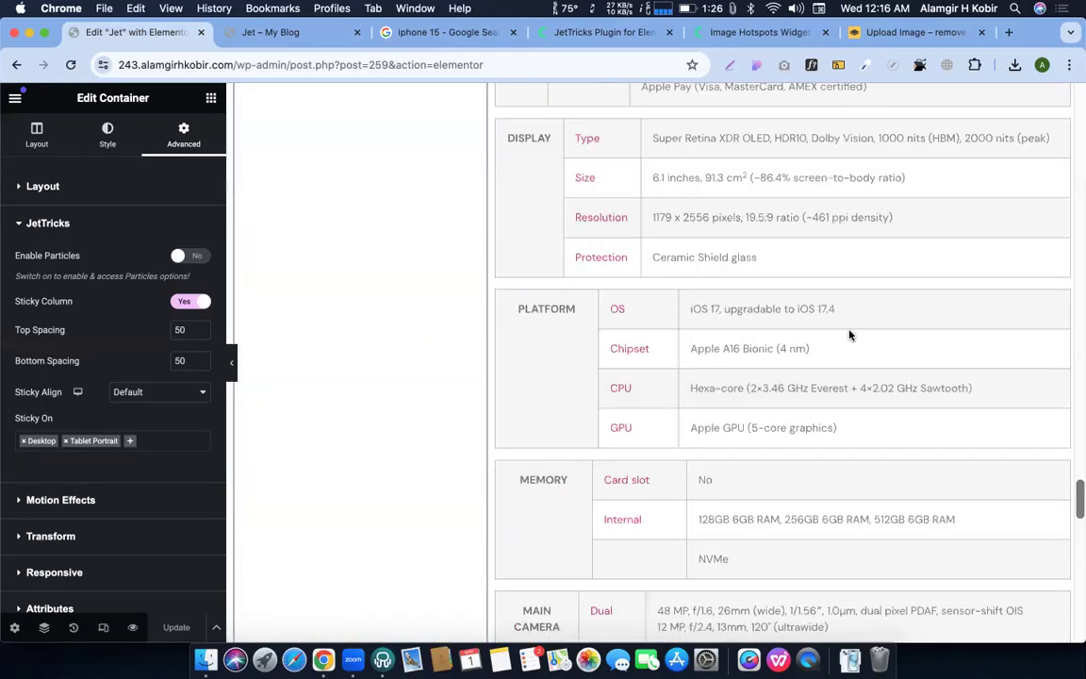
# Insert a two-column container below the disclaimer and add a third column to it
pyautogui.click(638, 514)
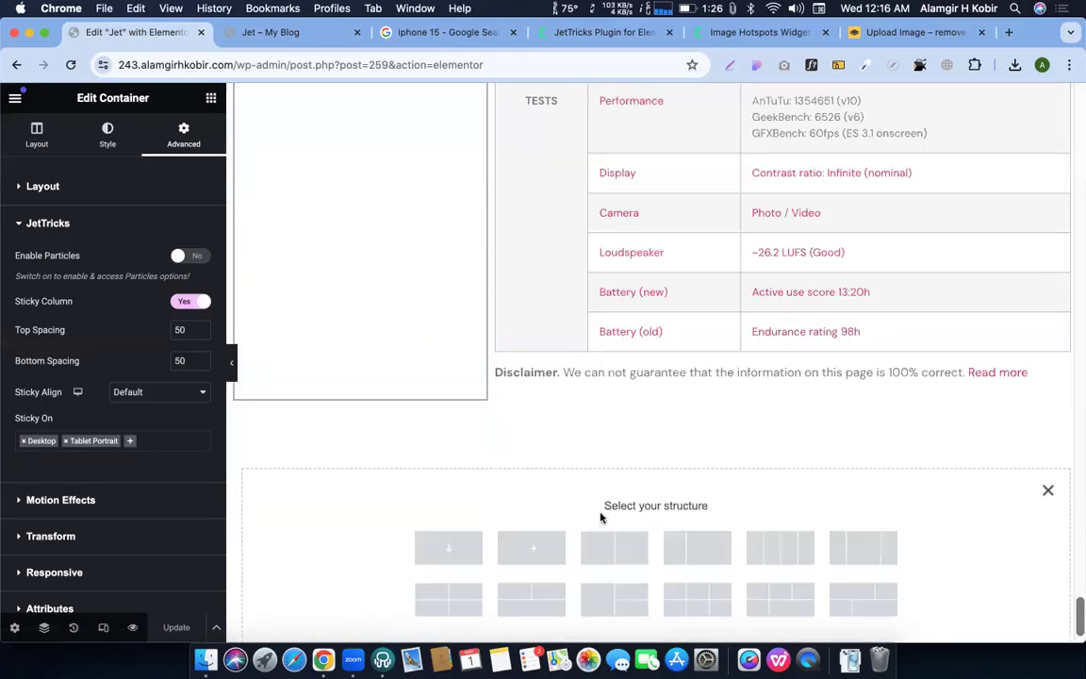
pyautogui.scroll(-2, 759, 558)
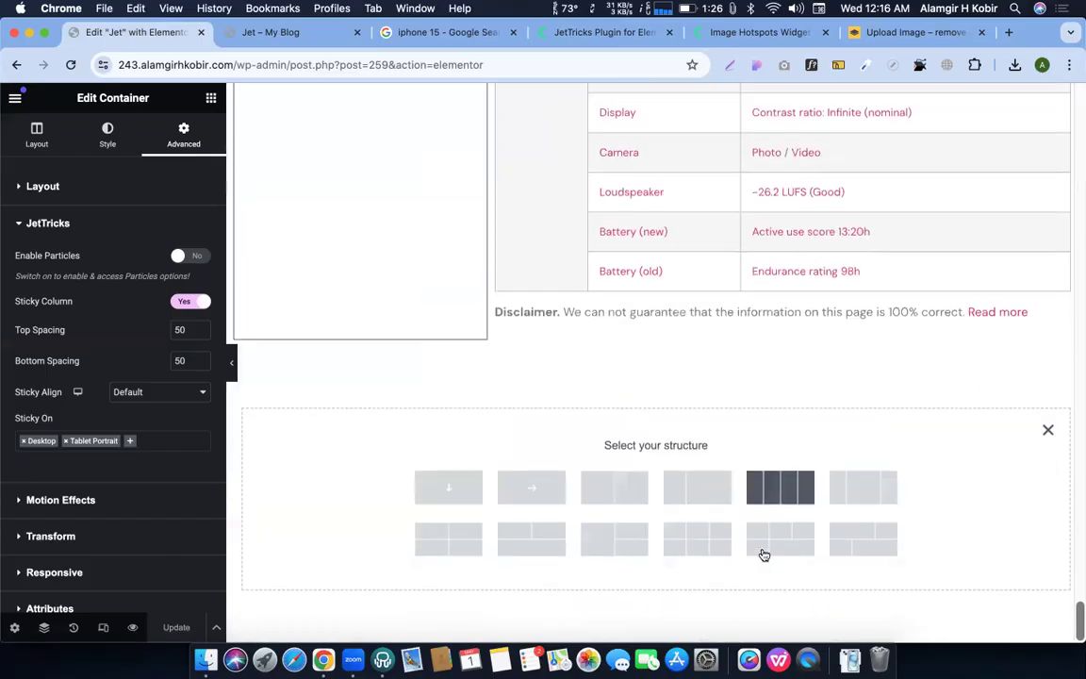
pyautogui.click(622, 473)
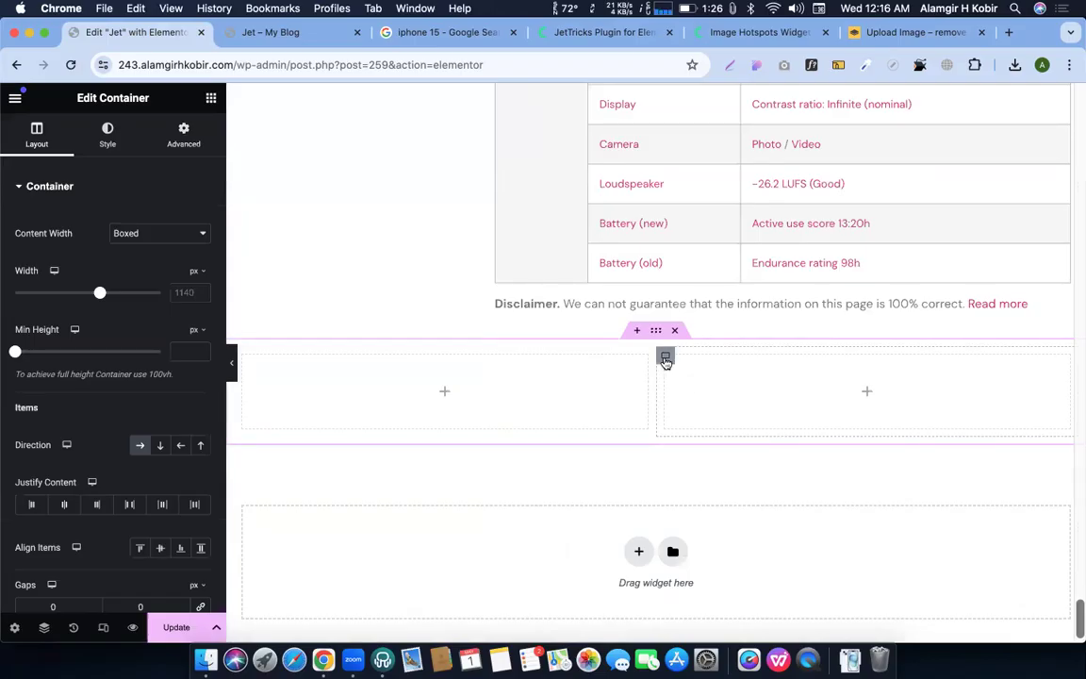
pyautogui.rightClick(670, 415)
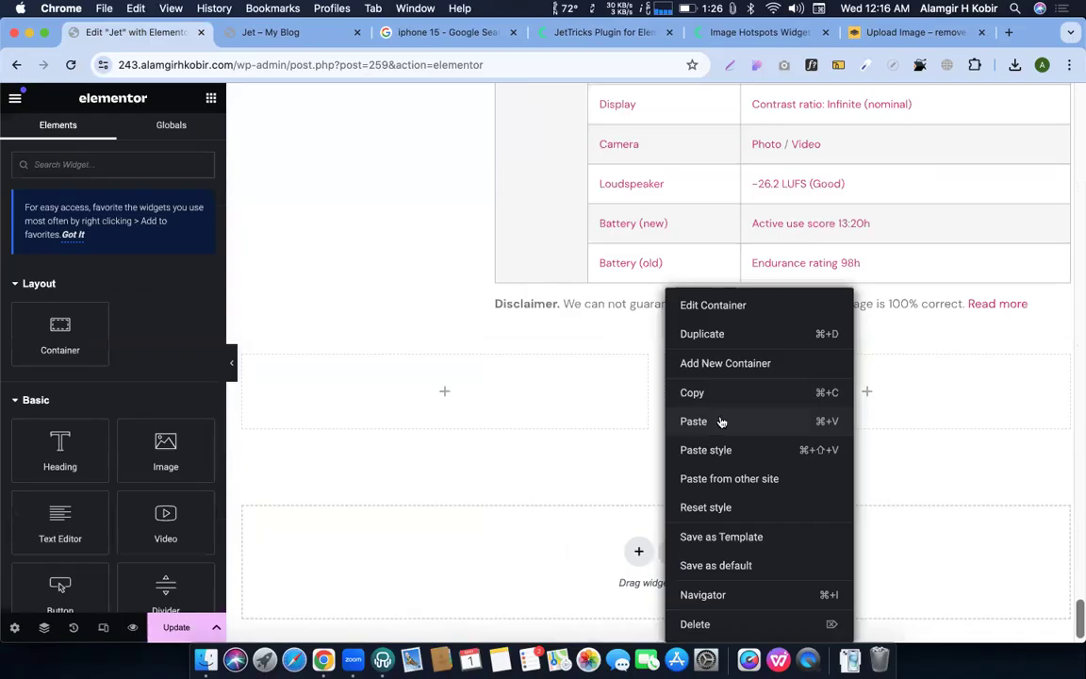
pyautogui.click(726, 363)
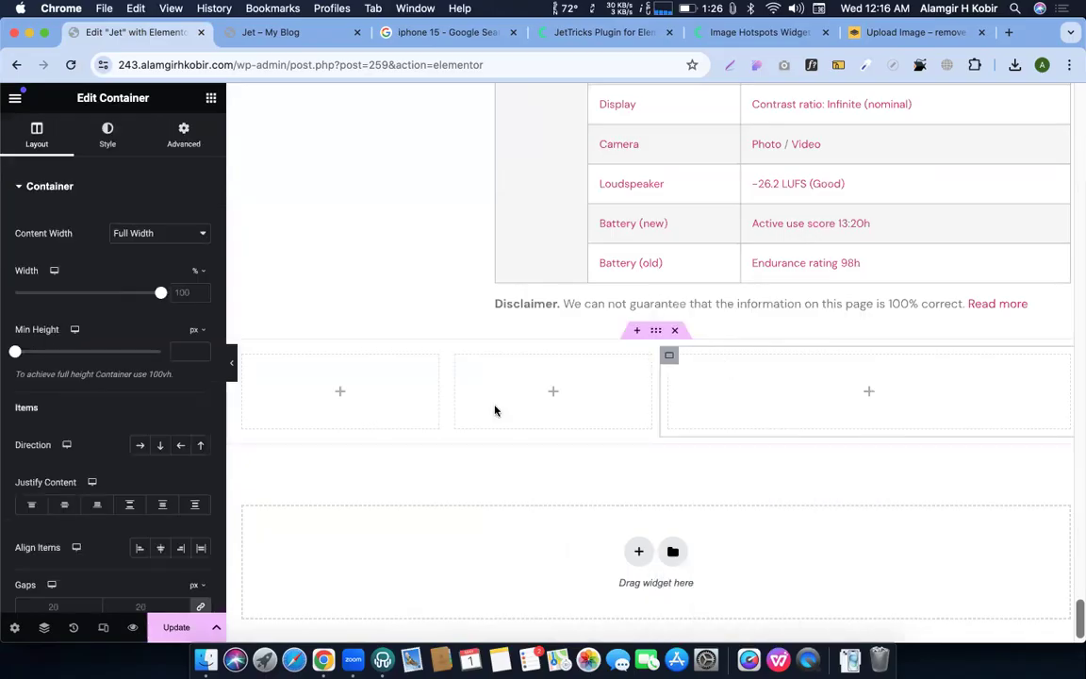
# Place an Image widget above a Heading widget in the first column
pyautogui.click(340, 394)
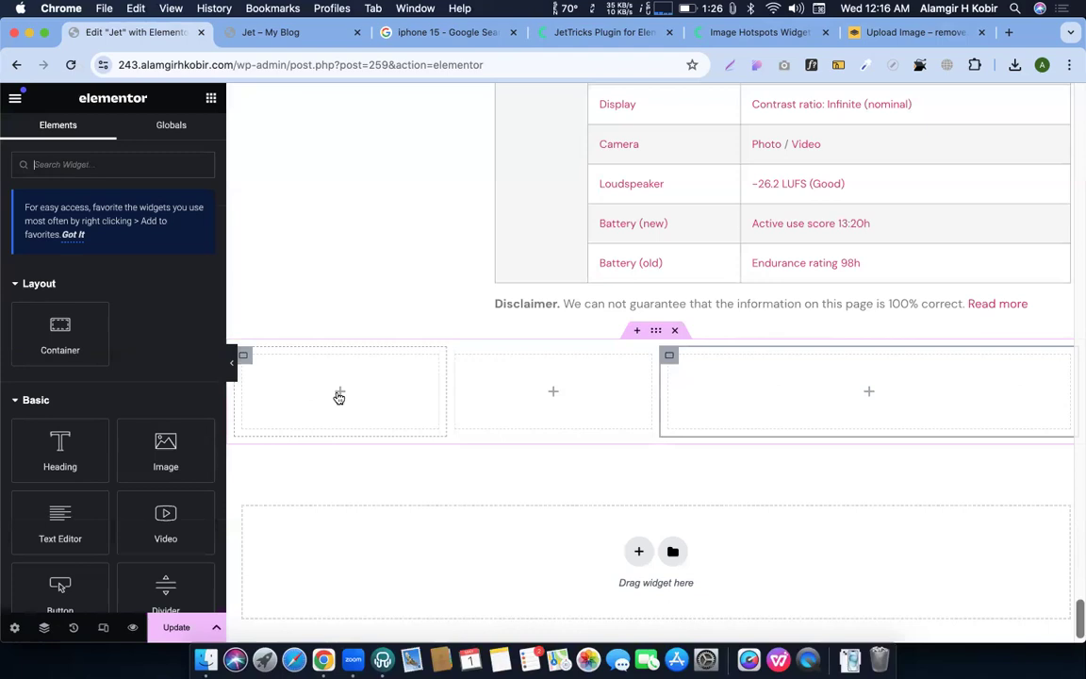
pyautogui.moveTo(45, 415); pyautogui.dragTo(322, 381)
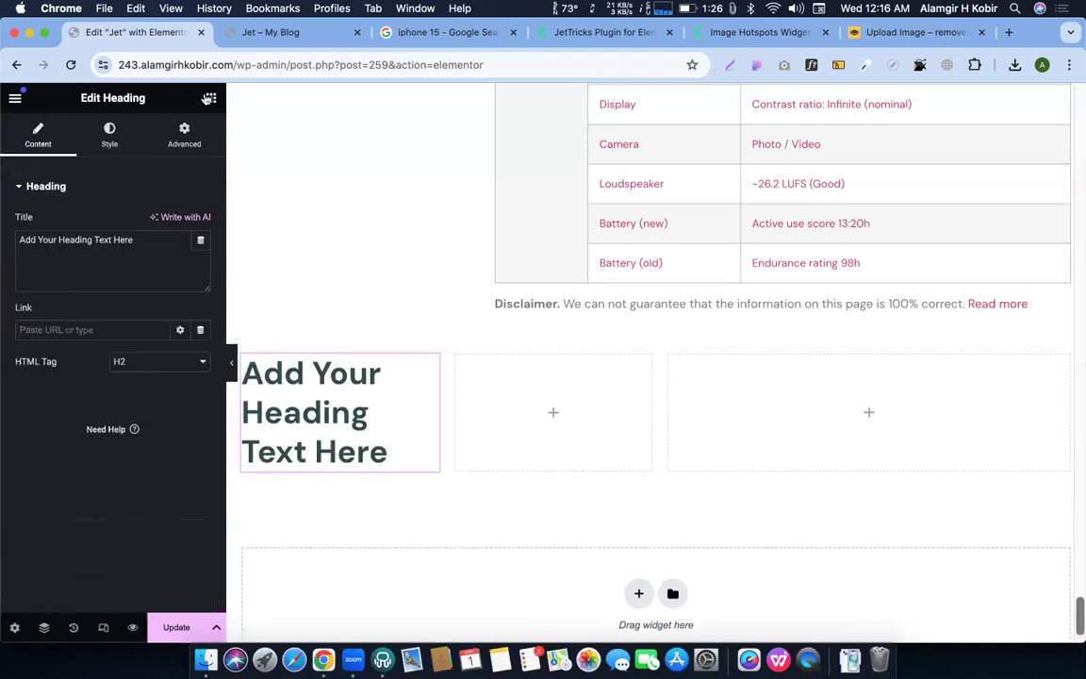
pyautogui.click(209, 98)
pyautogui.moveTo(165, 441); pyautogui.dragTo(315, 372)
pyautogui.scroll(-3, 365, 470)
# Duplicate the image-and-heading column twice and delete the two leftover empty columns
pyautogui.rightClick(242, 167)
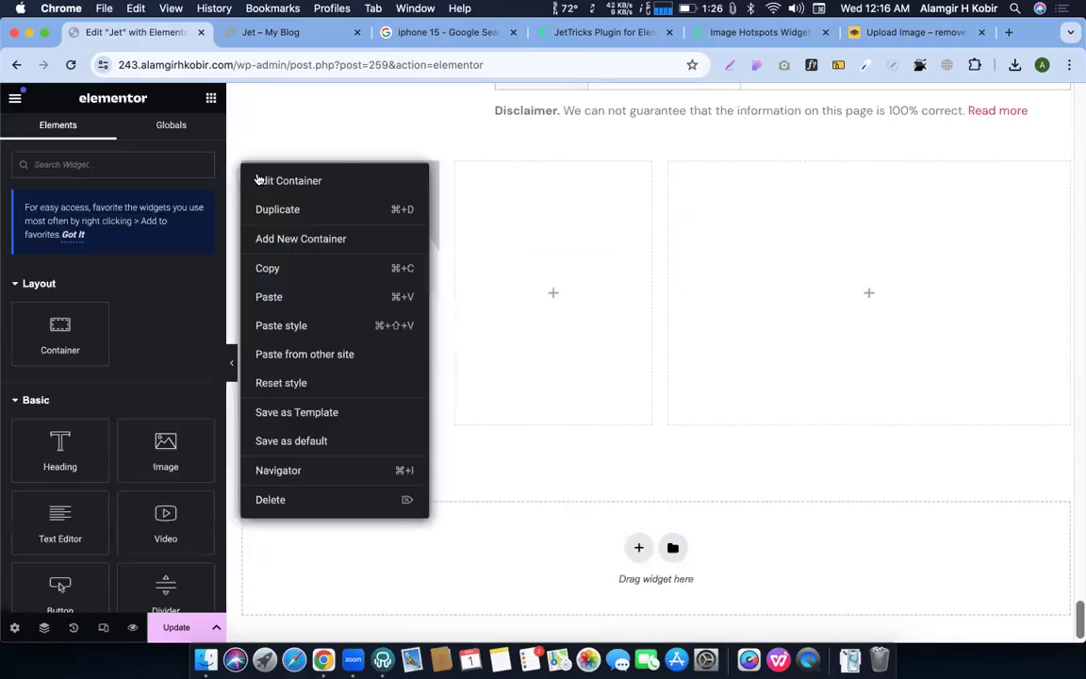
pyautogui.click(277, 209)
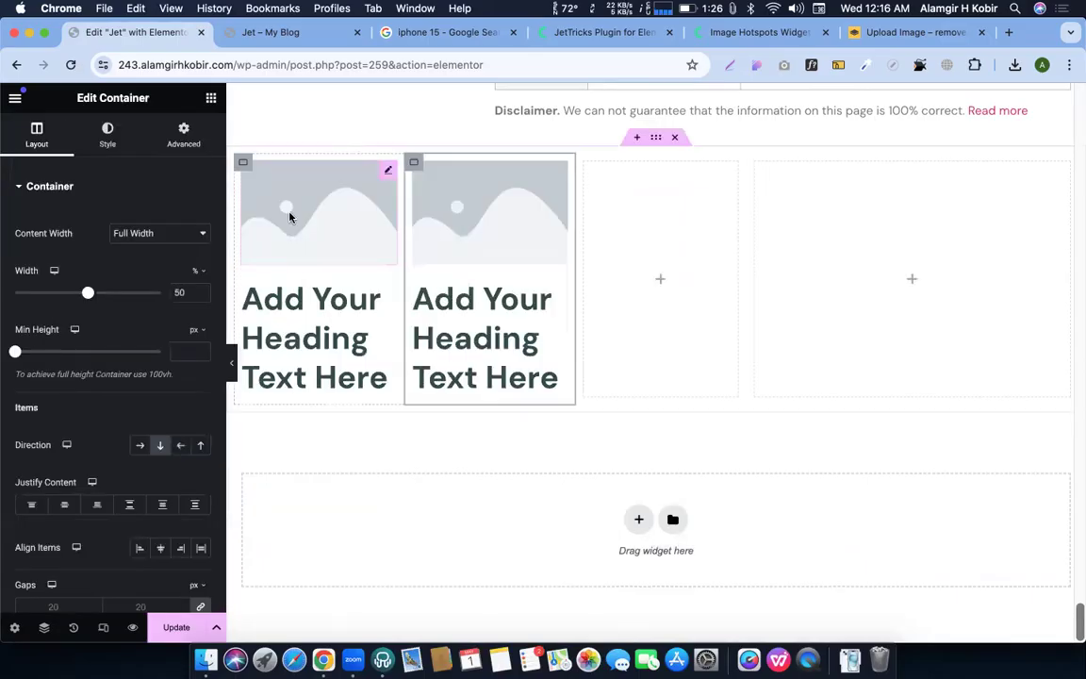
pyautogui.press('super+d')
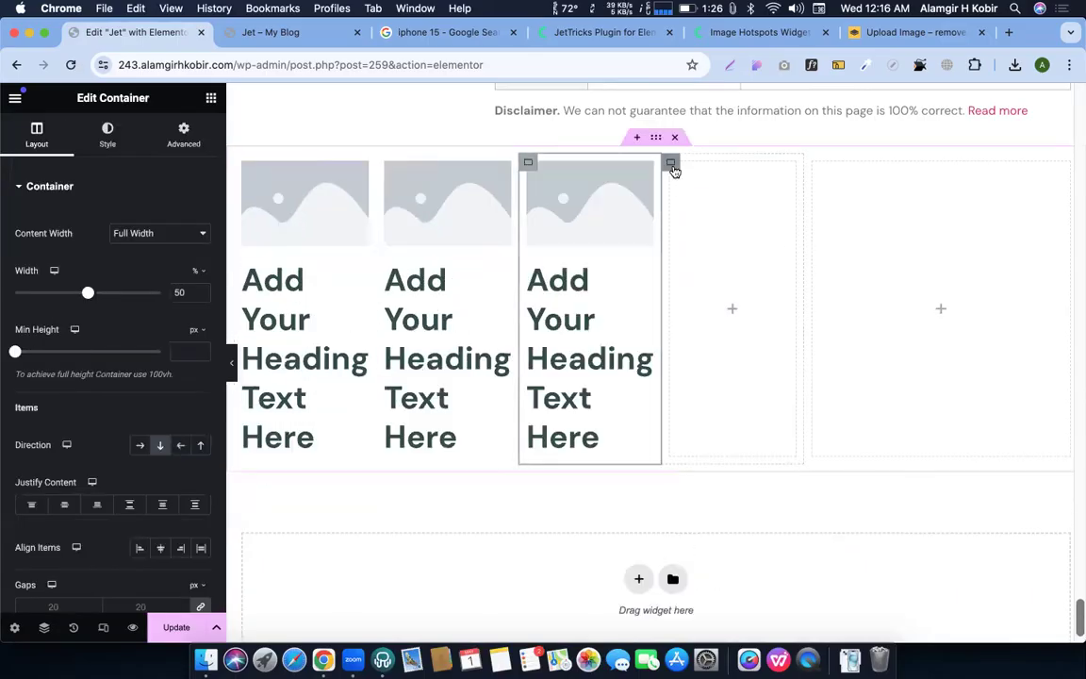
pyautogui.rightClick(673, 168)
pyautogui.click(740, 504)
pyautogui.rightClick(757, 166)
pyautogui.click(827, 509)
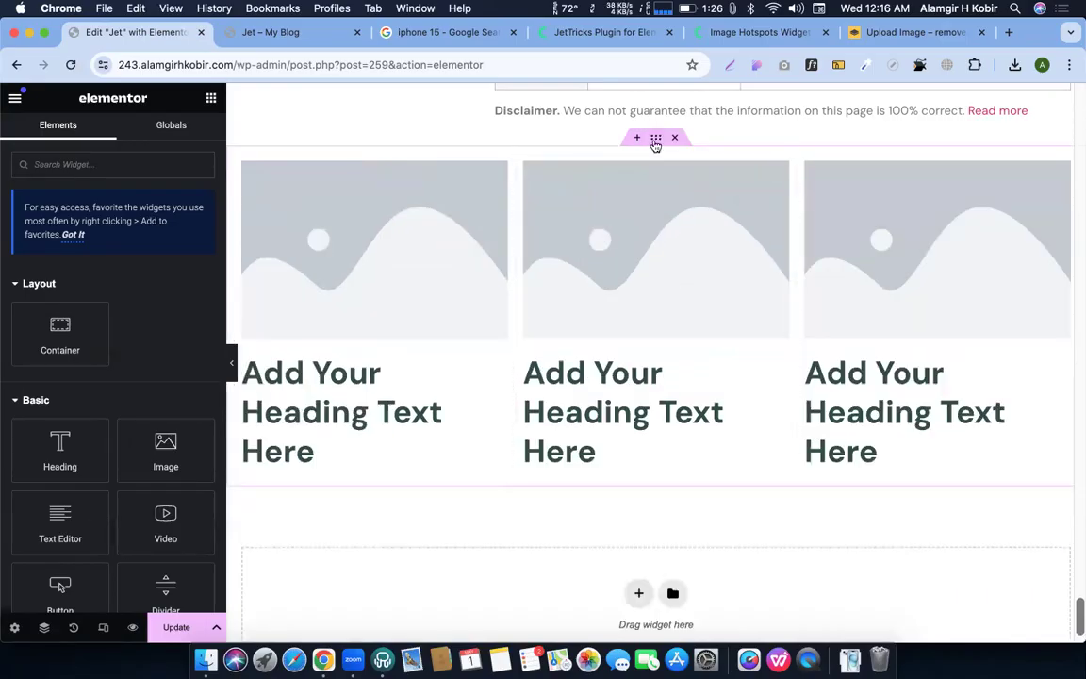
pyautogui.rightClick(655, 142)
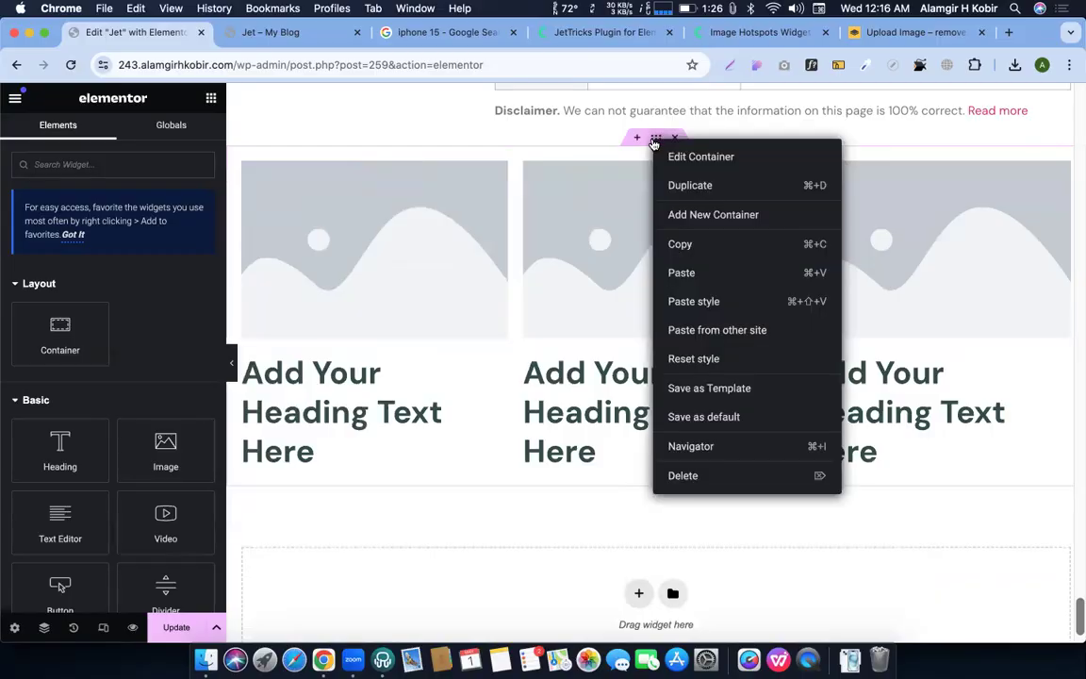
# Duplicate the three-column image-and-heading section
pyautogui.click(689, 186)
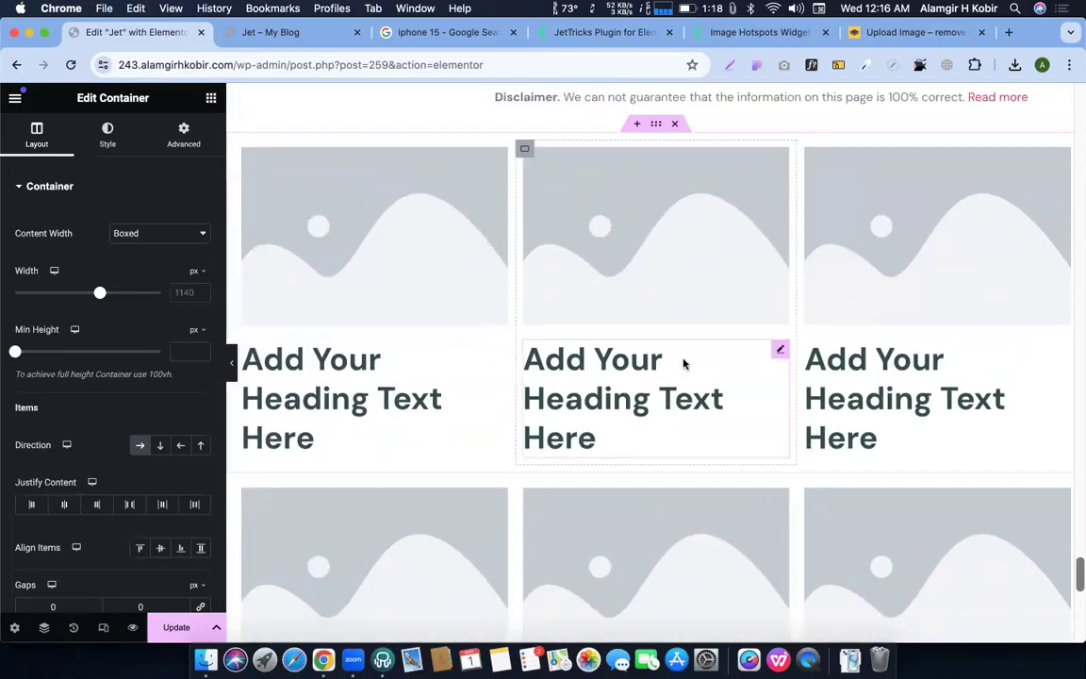
pyautogui.scroll(-2, 631, 376)
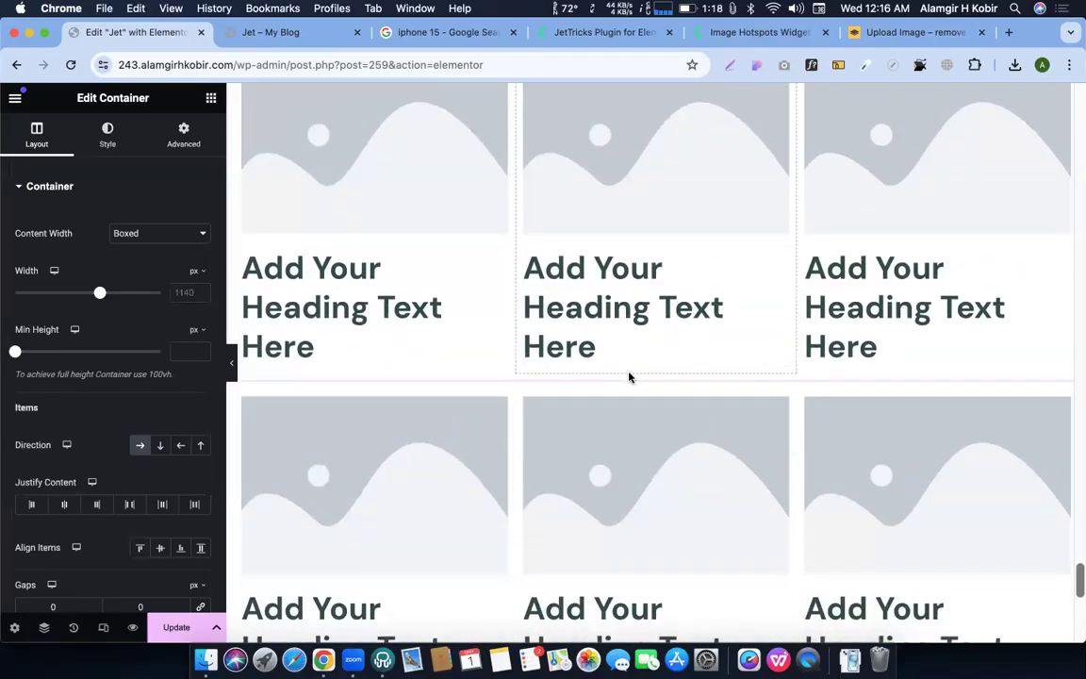
pyautogui.scroll(-6, 630, 376)
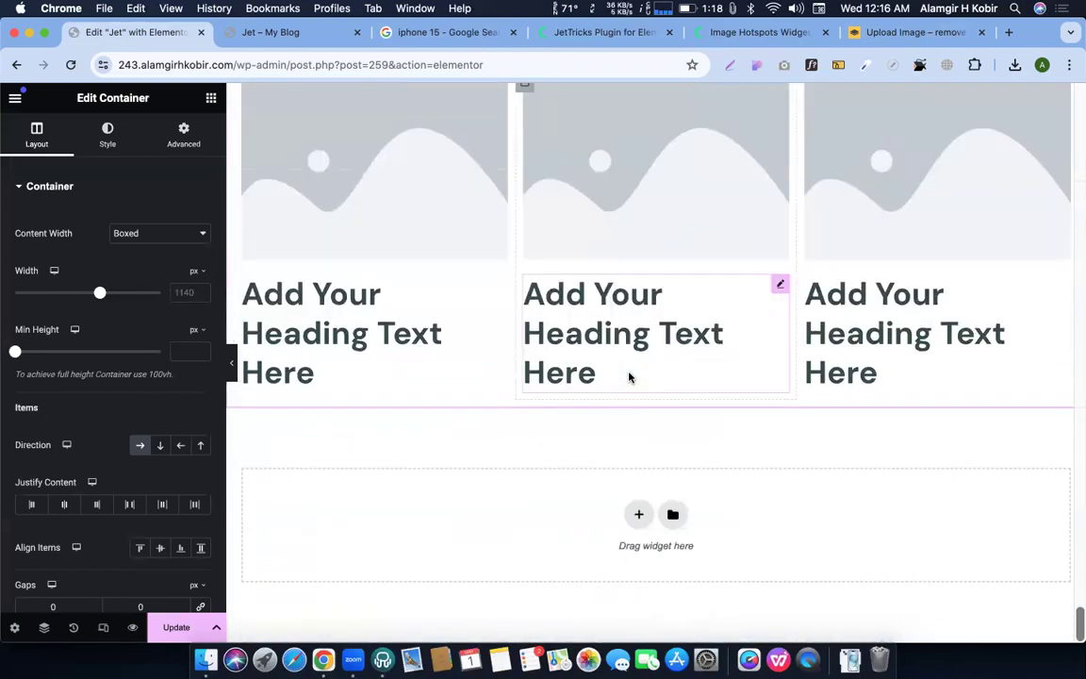
# Add a single-column container below the grid and bring up the JetTricks widgets
pyautogui.click(639, 515)
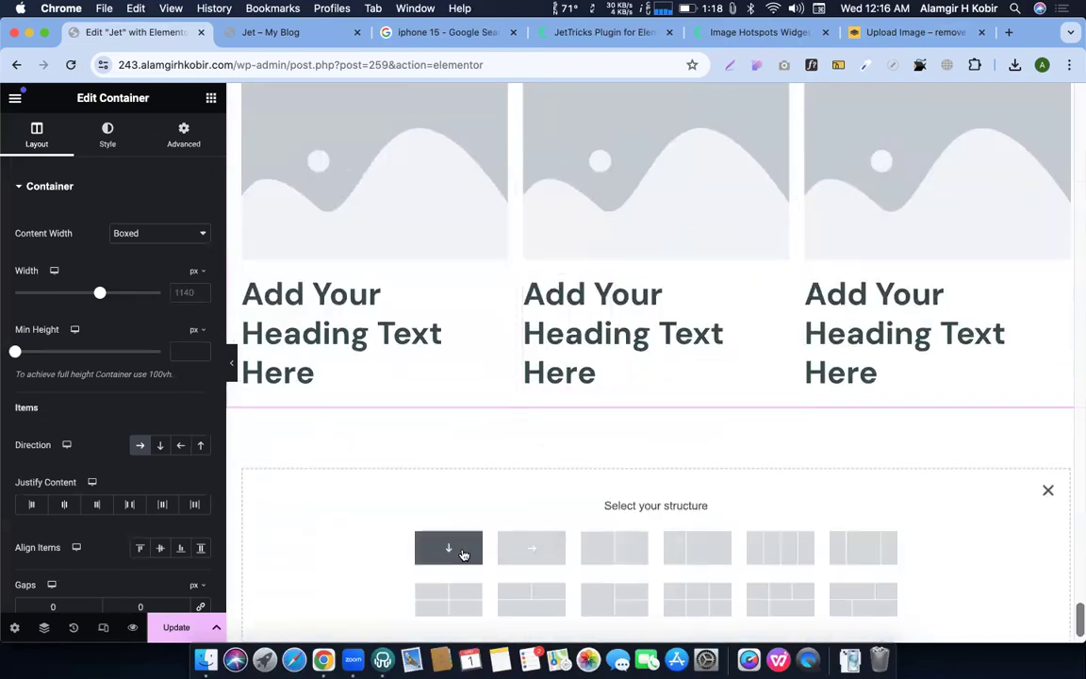
pyautogui.click(445, 551)
pyautogui.click(653, 455)
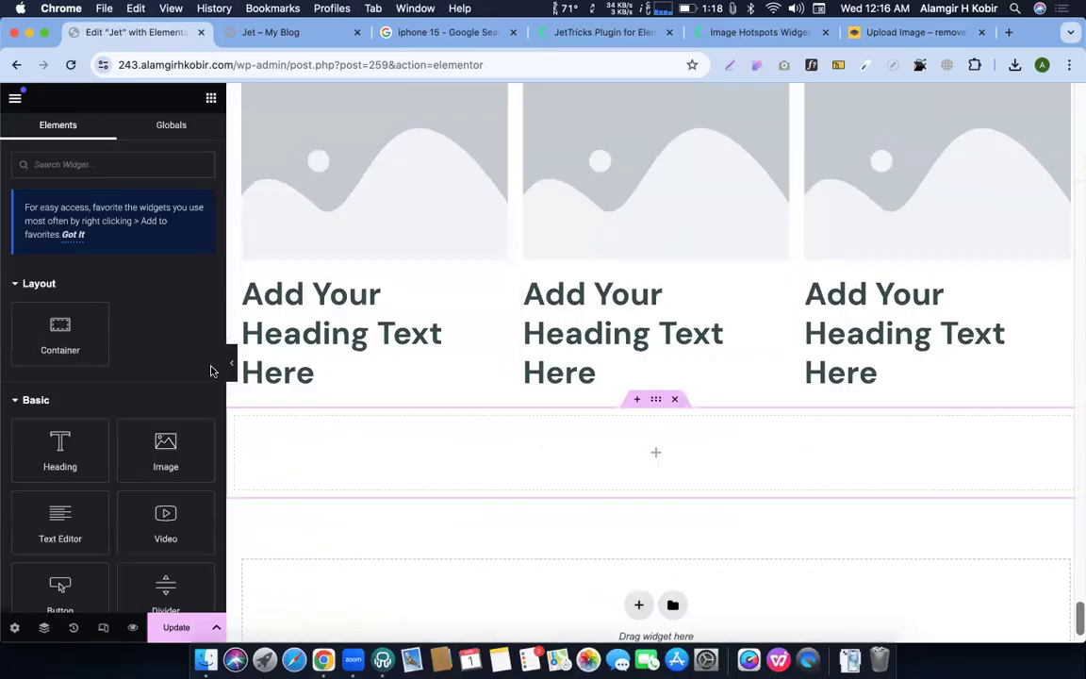
pyautogui.scroll(-5, 58, 350)
pyautogui.scroll(-20, 55, 348)
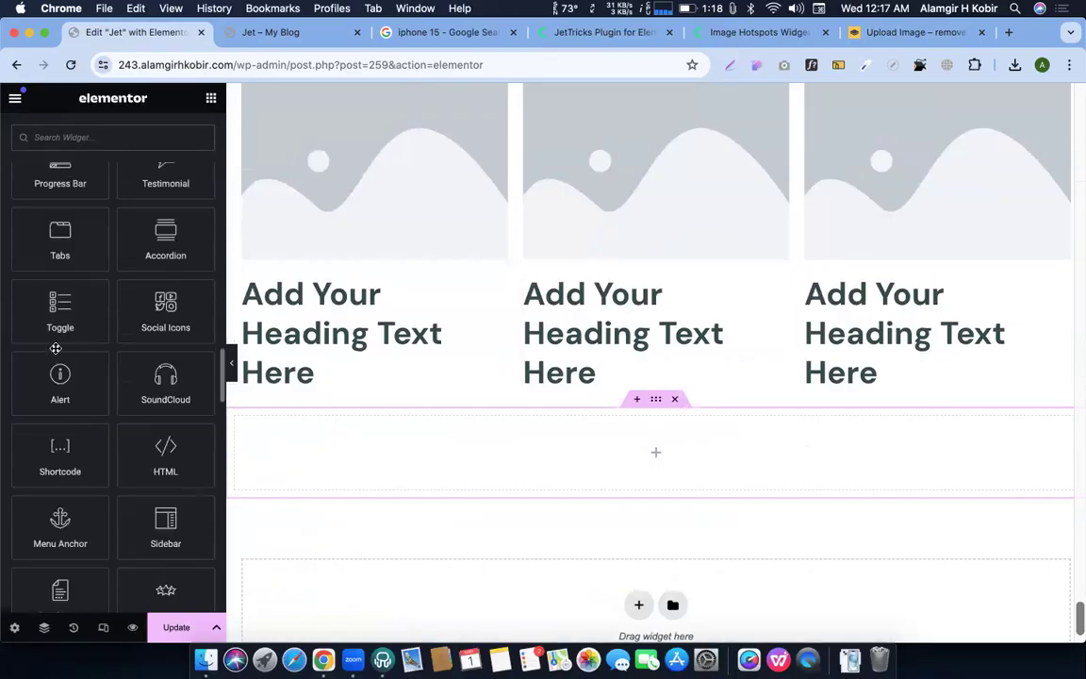
pyautogui.scroll(1, 140, 369)
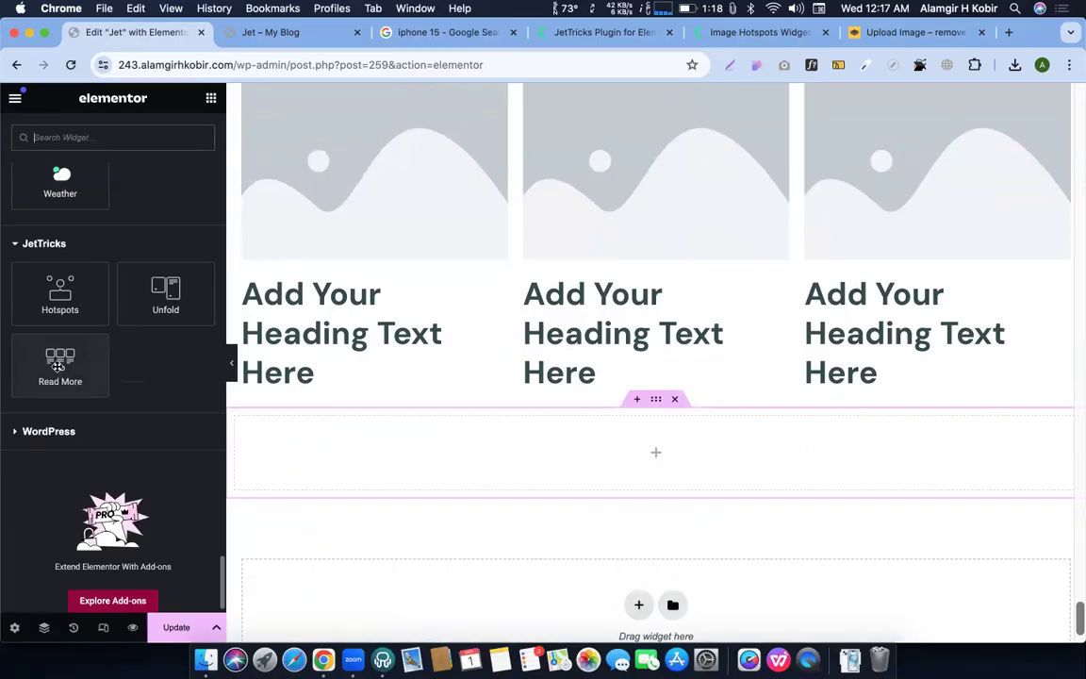
# Drop the JetTricks Read More widget into the new container and relabel it 'Load More'
pyautogui.moveTo(59, 368); pyautogui.dragTo(642, 437)
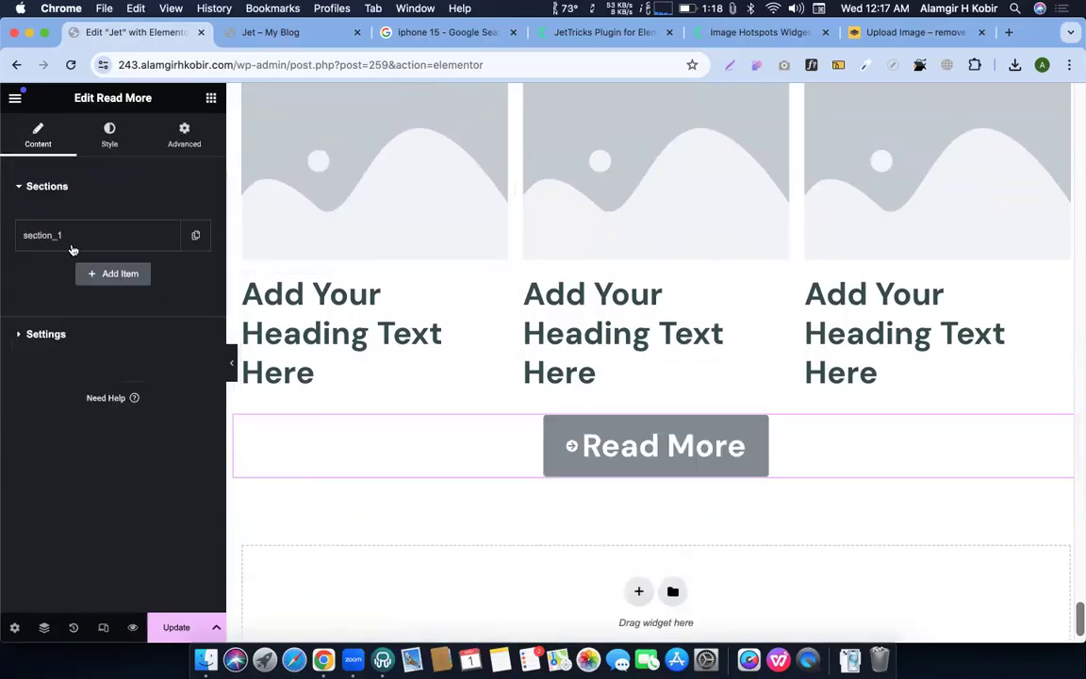
pyautogui.click(61, 236)
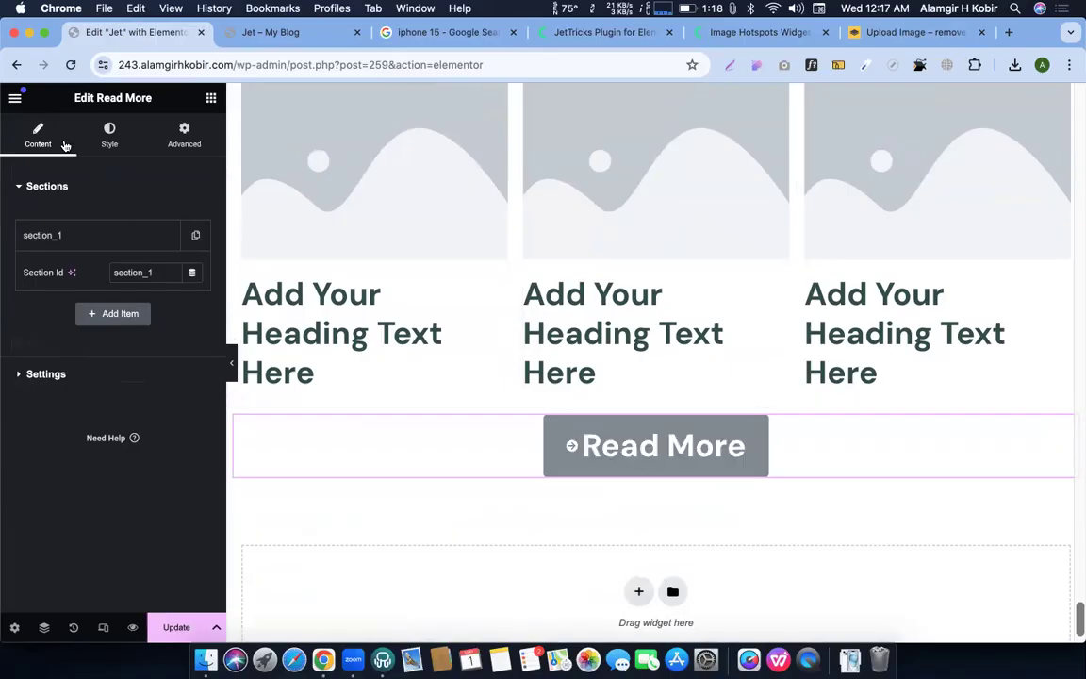
pyautogui.click(47, 375)
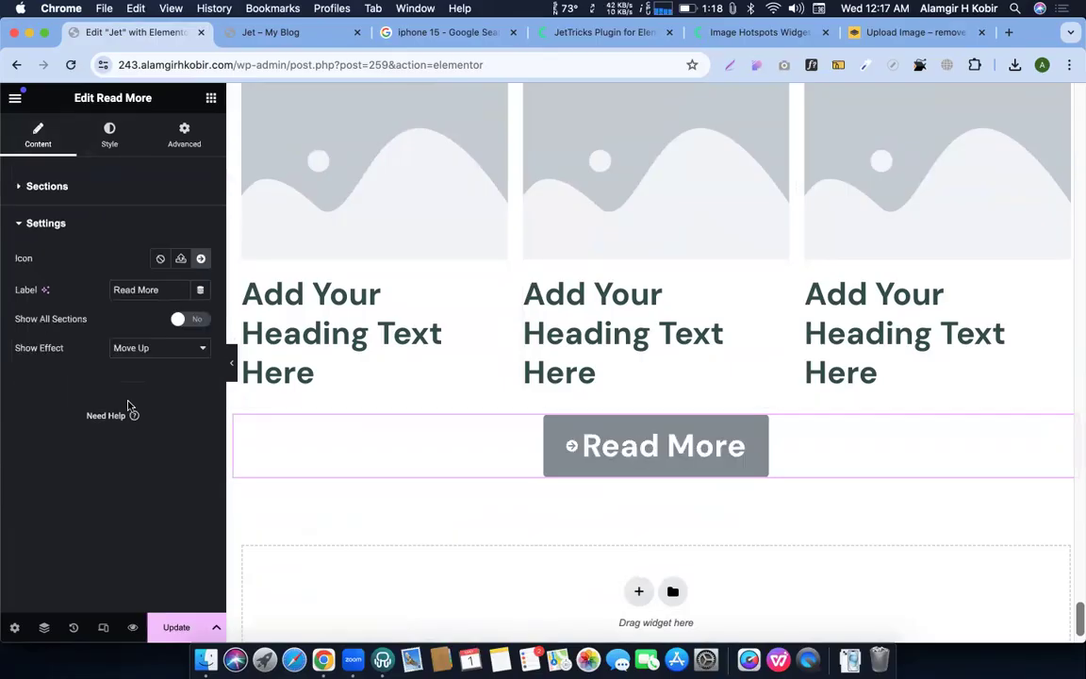
pyautogui.tripleClick(142, 292)
pyautogui.write('Load Mor')
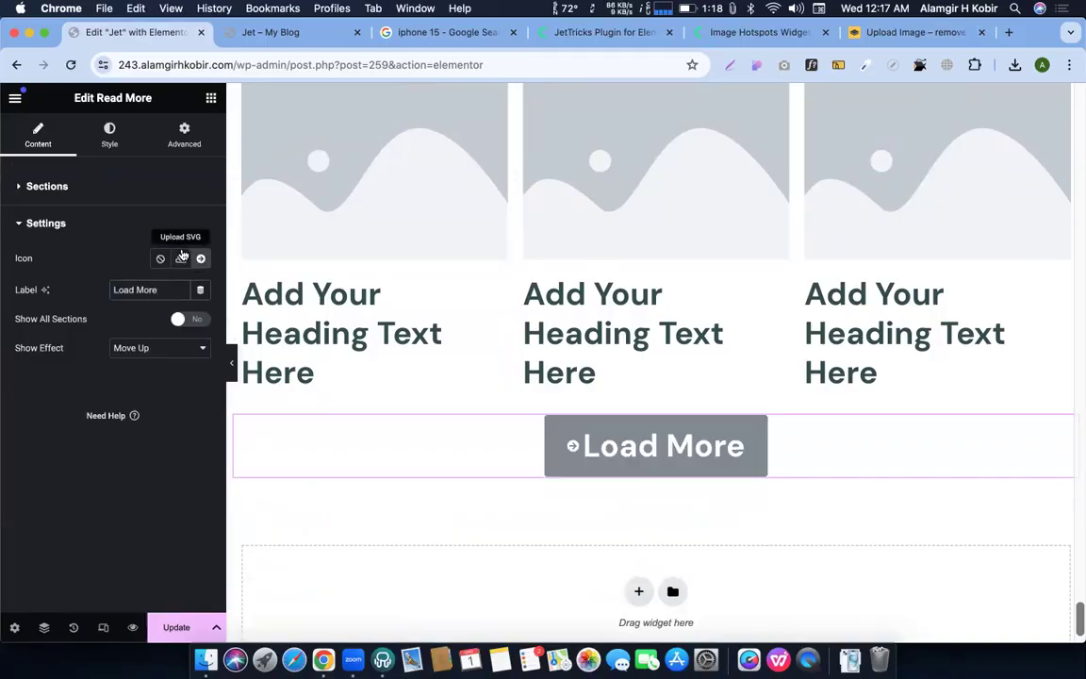
# Give the button the down-arrow icon from the Icon Library and keep the Move Up show effect
pyautogui.click(182, 259)
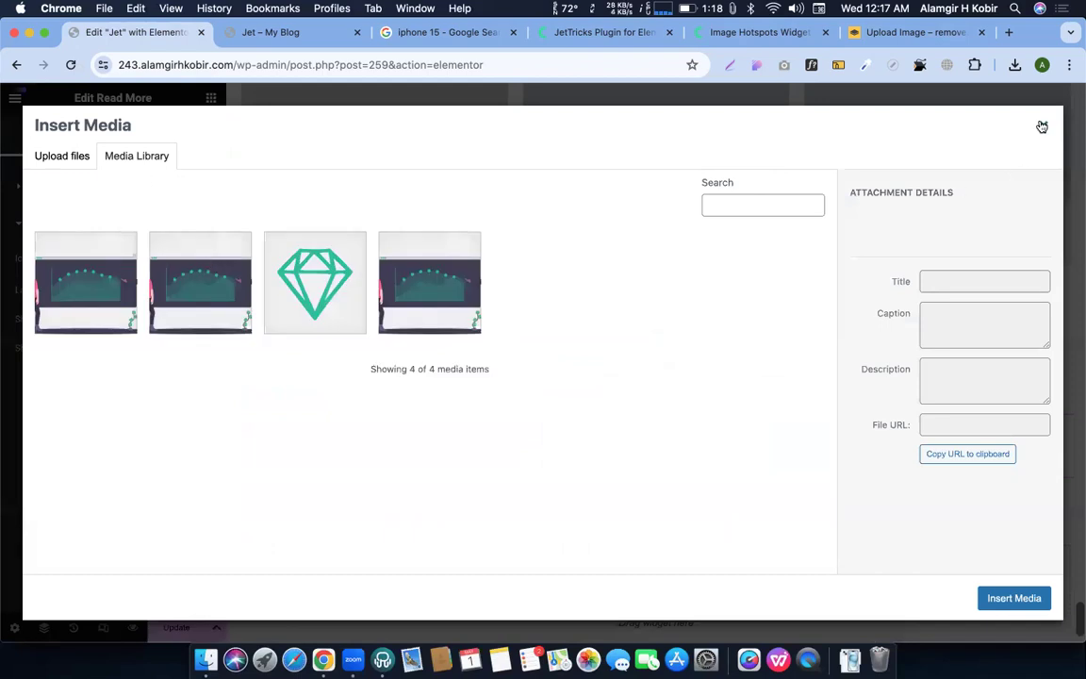
pyautogui.press('Escape')
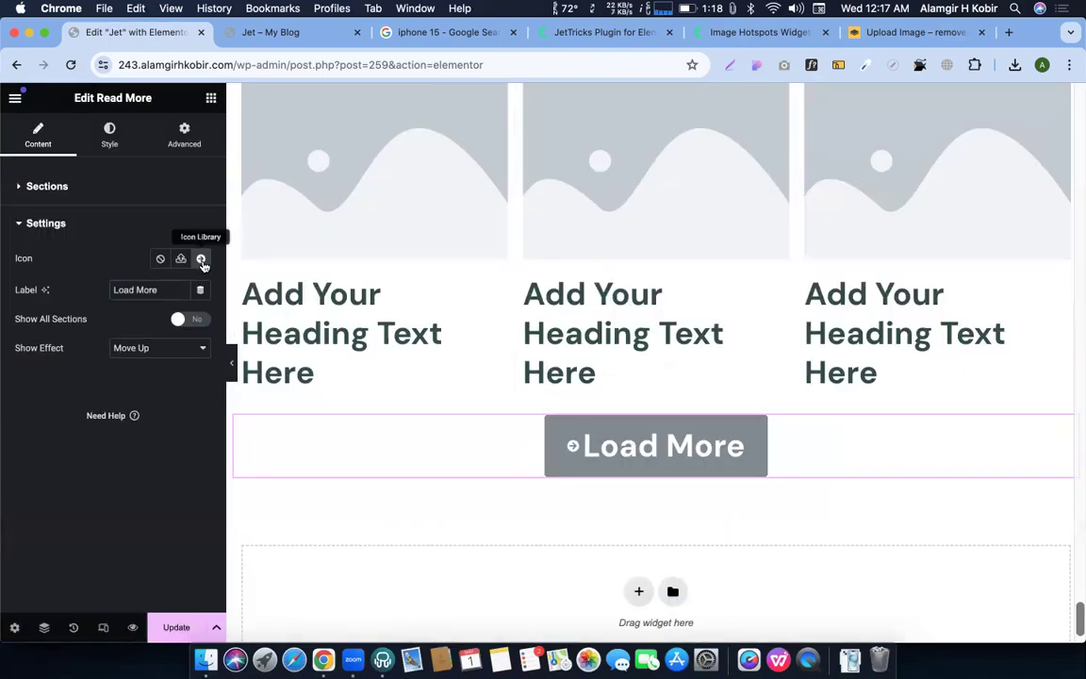
pyautogui.click(201, 259)
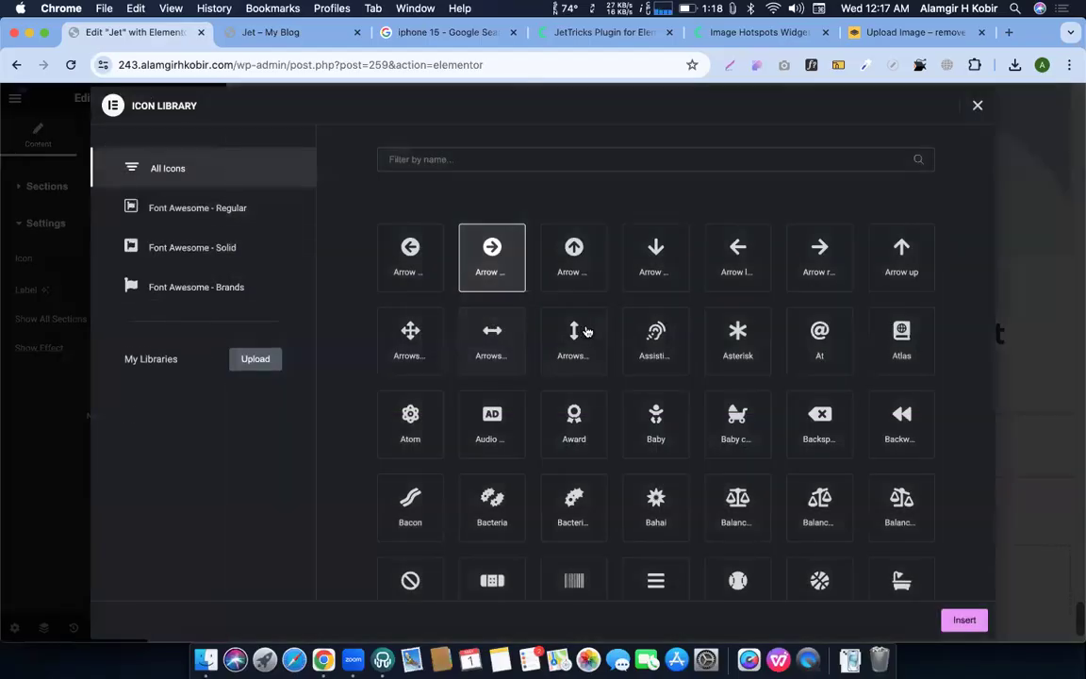
pyautogui.scroll(1, 586, 331)
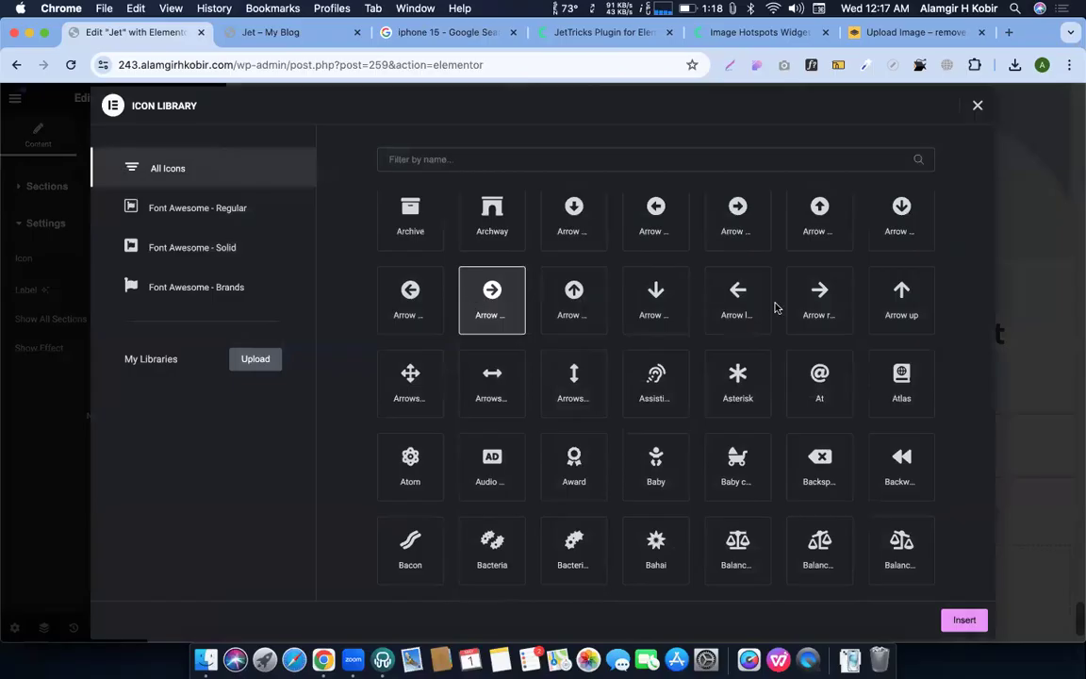
pyautogui.click(658, 306)
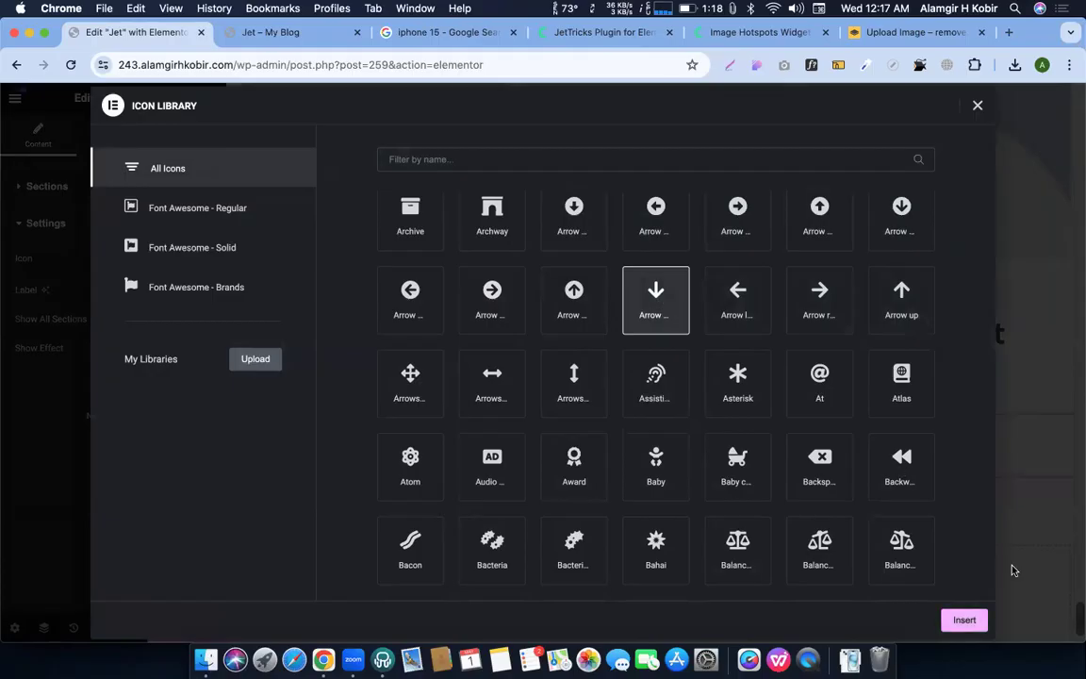
pyautogui.click(964, 620)
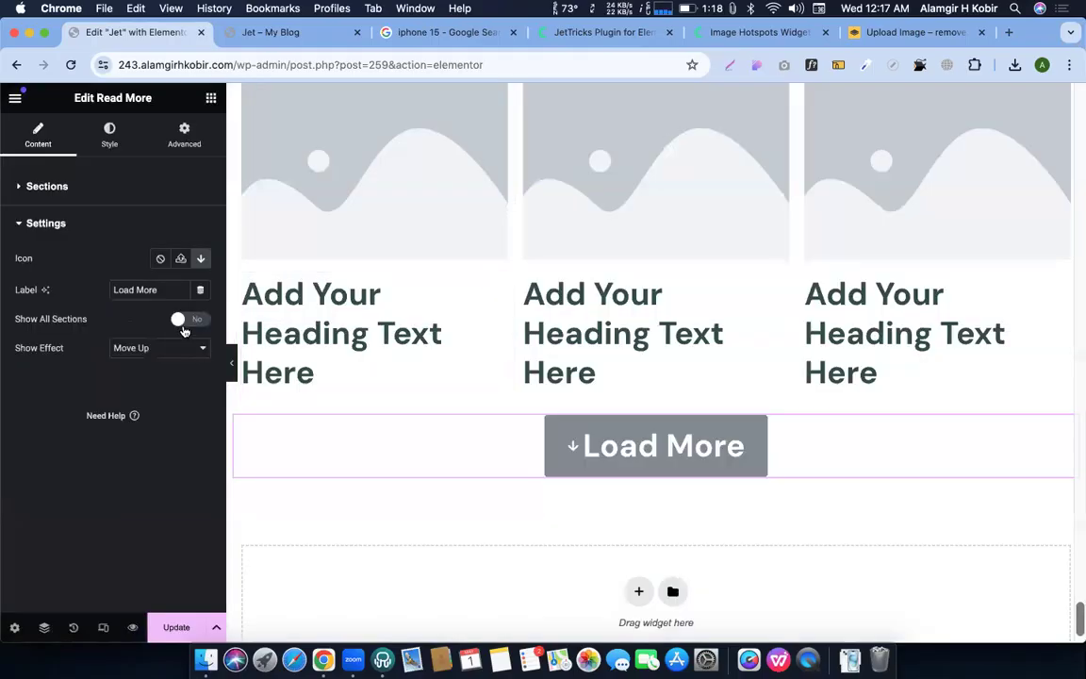
pyautogui.click(163, 349)
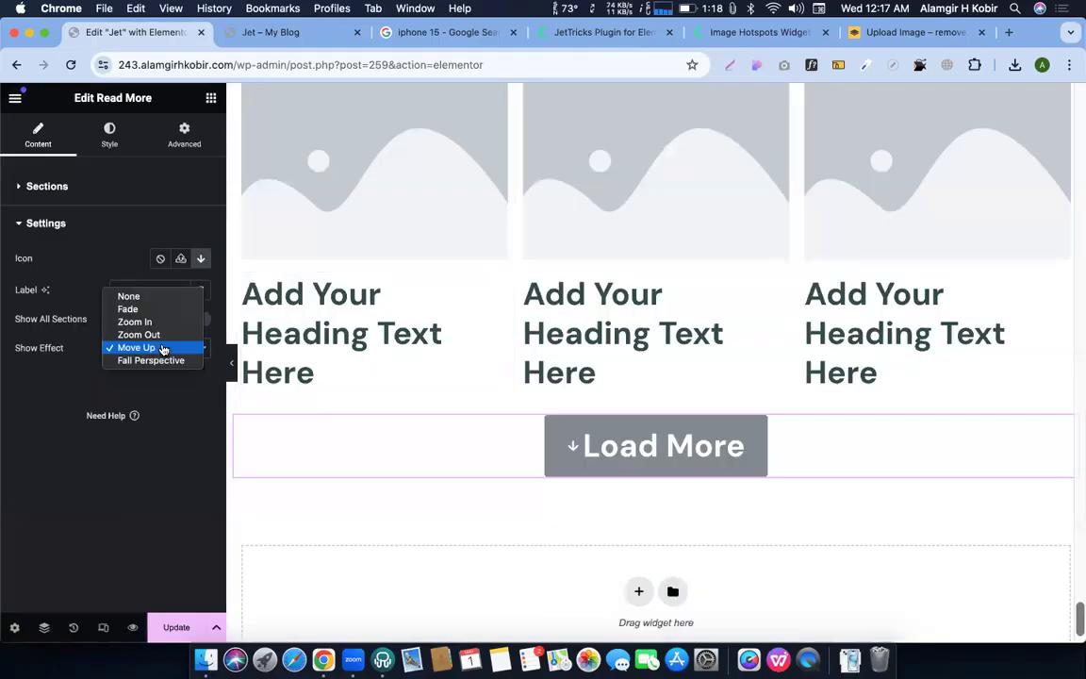
pyautogui.click(46, 403)
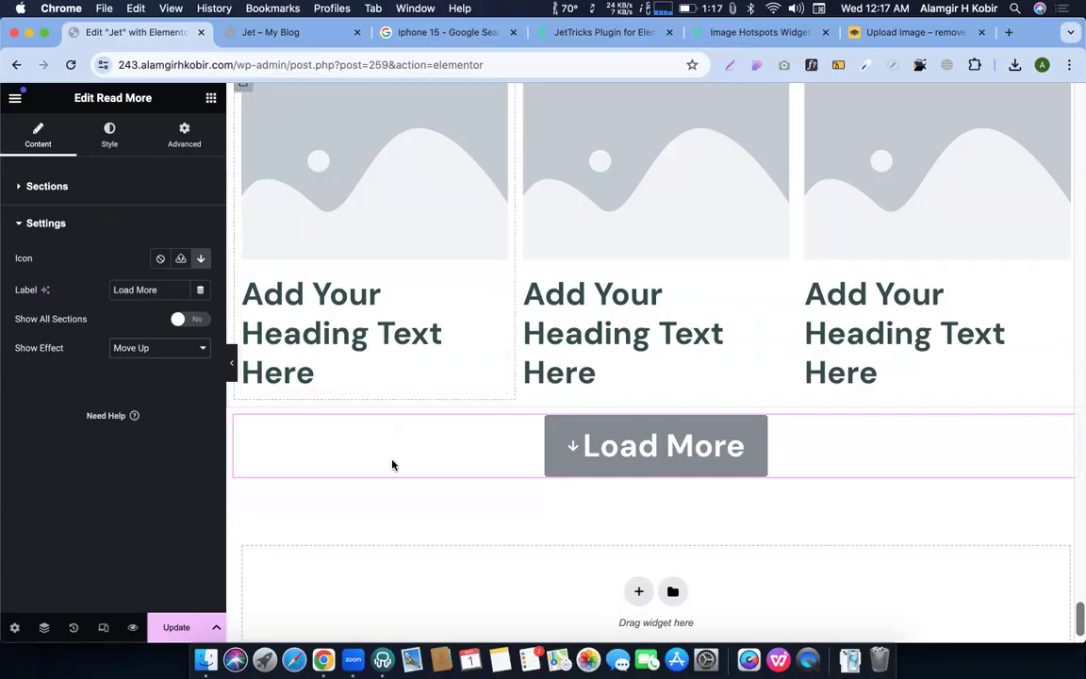
# Expand the widget's Sections list and add two more section items
pyautogui.scroll(1, 637, 430)
pyautogui.scroll(1, 685, 504)
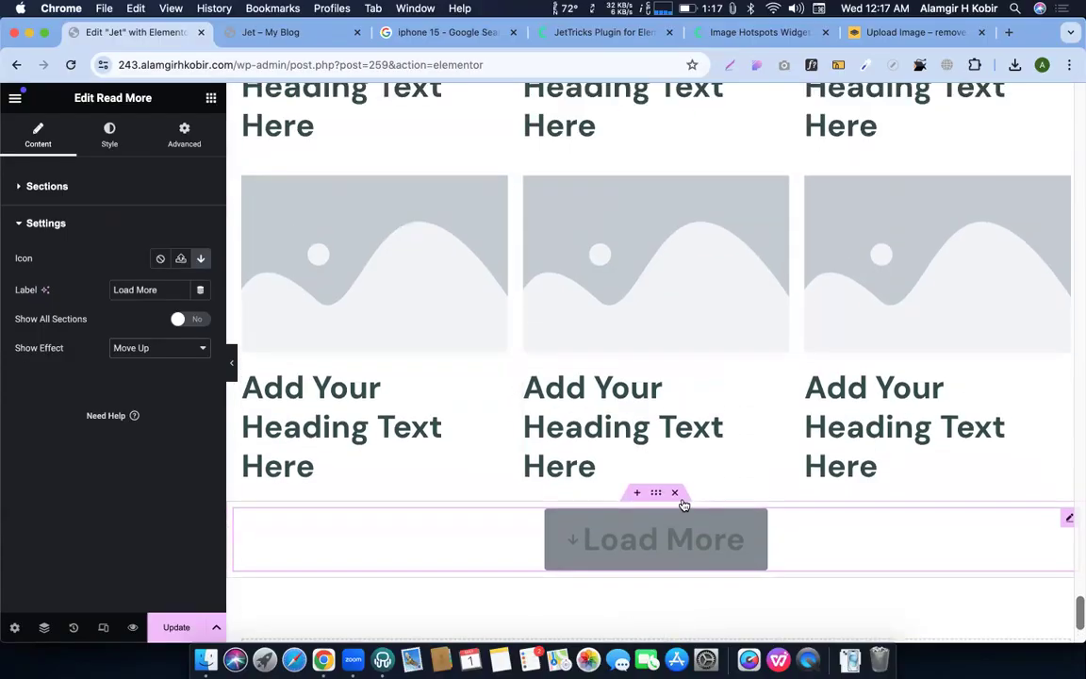
pyautogui.scroll(6, 684, 505)
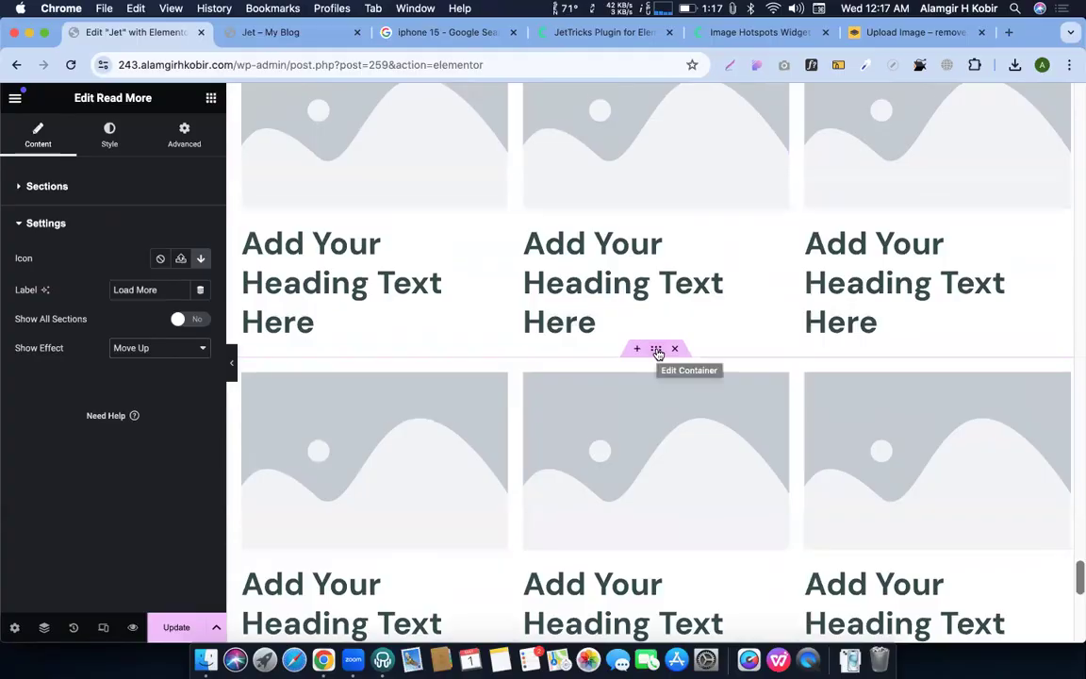
pyautogui.scroll(-4, 658, 353)
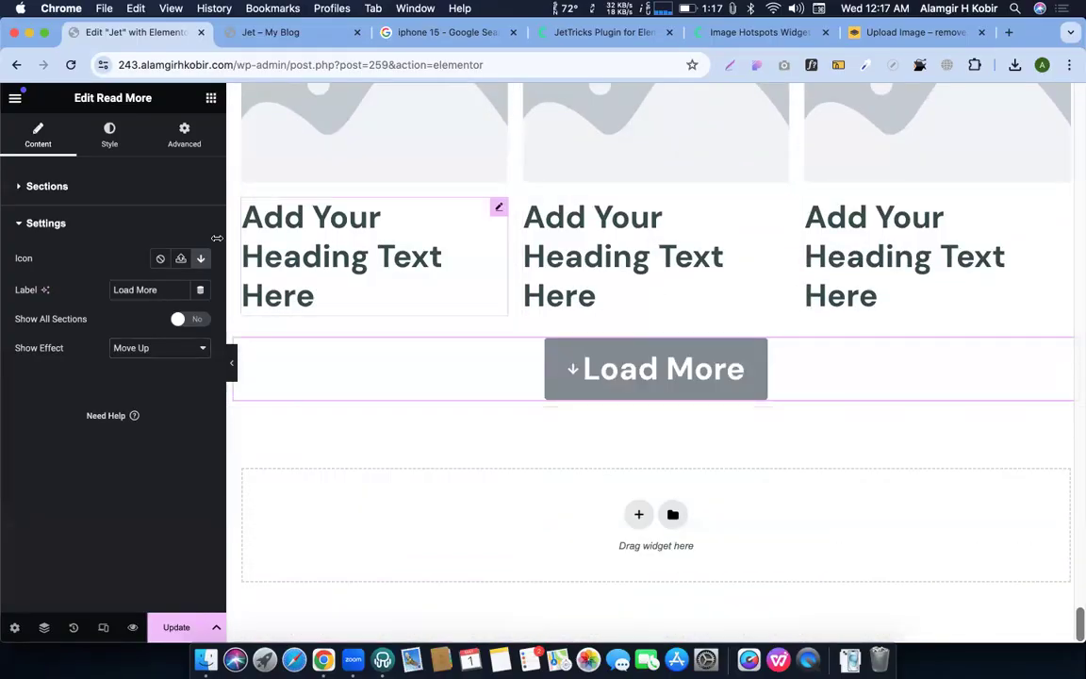
pyautogui.click(56, 186)
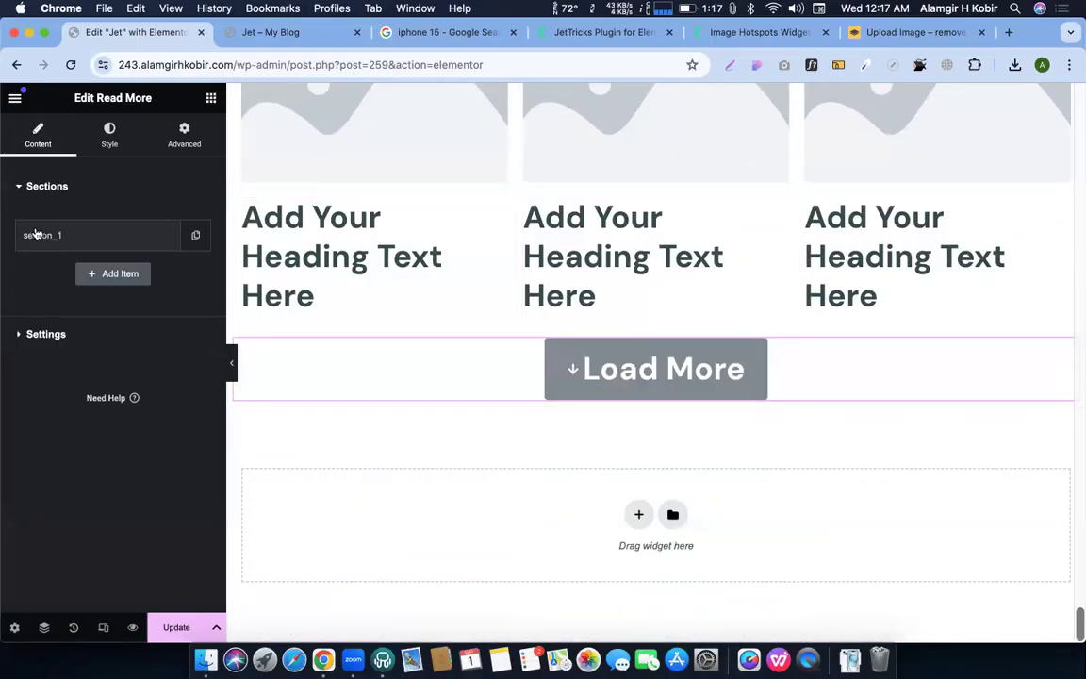
pyautogui.click(122, 273)
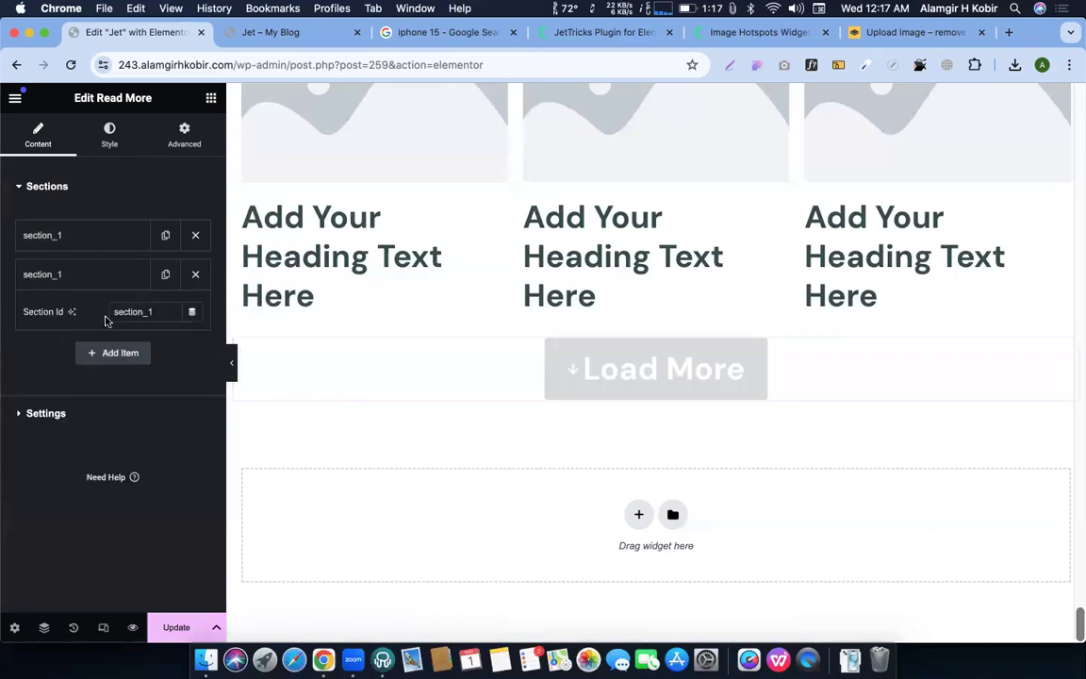
pyautogui.click(109, 353)
# Change the second and third section IDs to section_2 and section_3
pyautogui.click(99, 282)
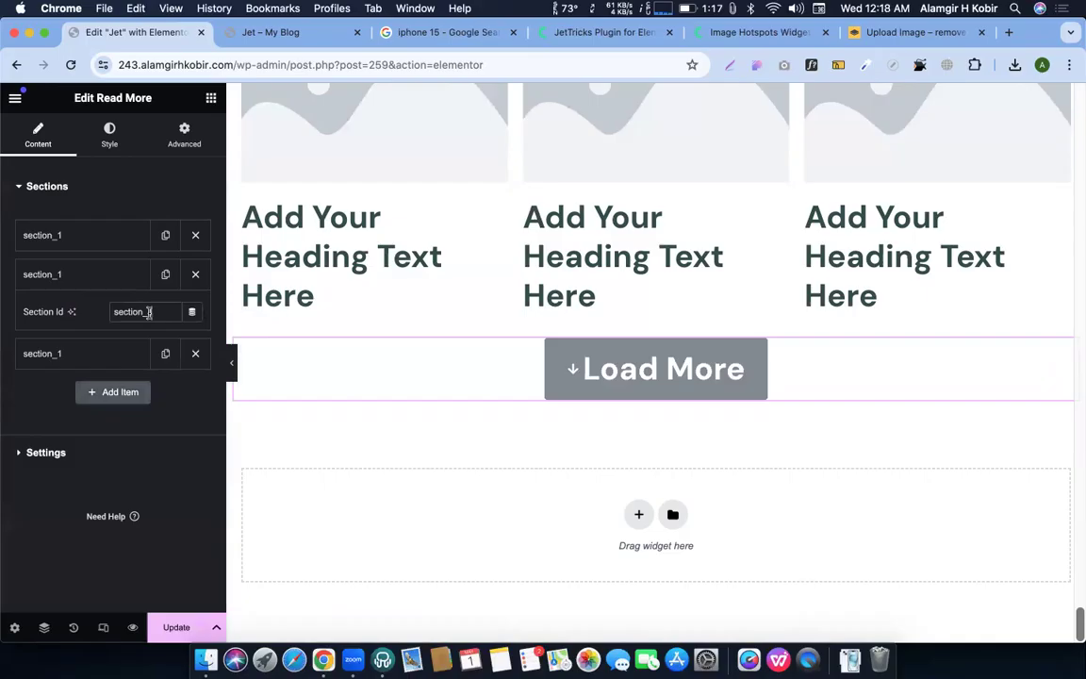
pyautogui.press('BackSpace')
pyautogui.write('2')
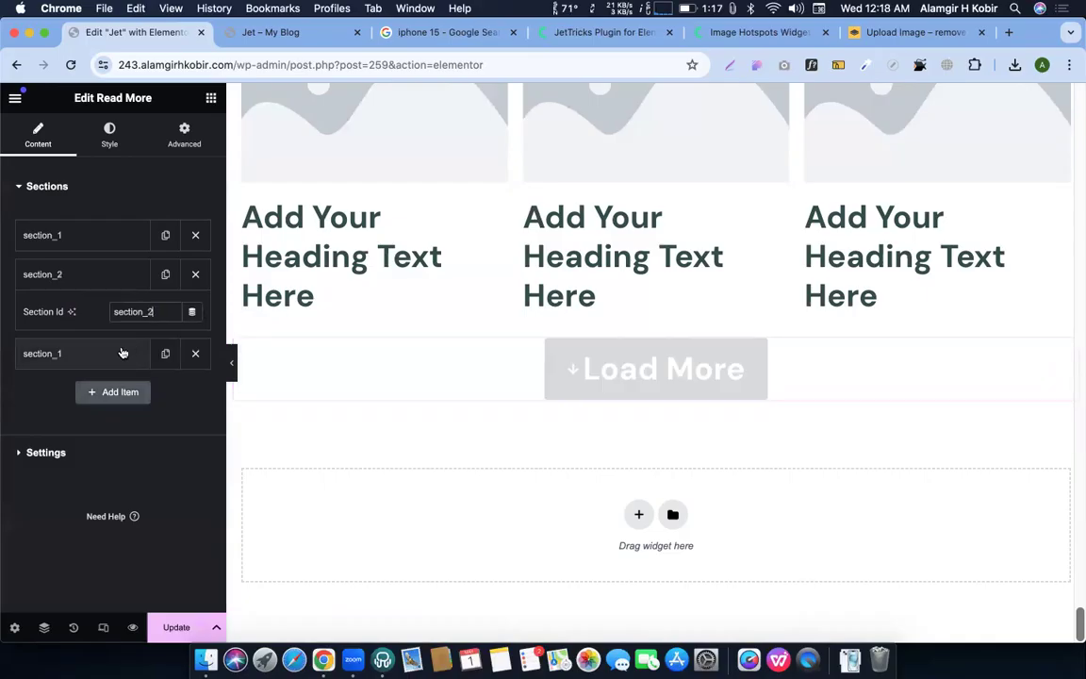
pyautogui.click(97, 351)
pyautogui.moveTo(157, 351); pyautogui.dragTo(163, 352)
pyautogui.write('3')
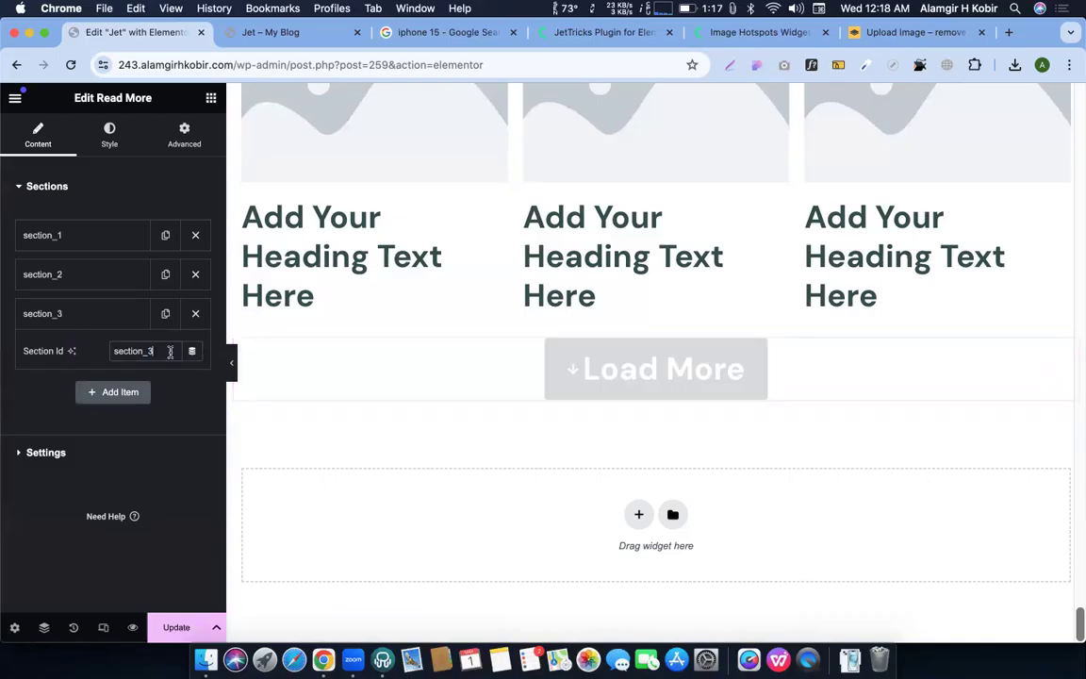
pyautogui.click(105, 316)
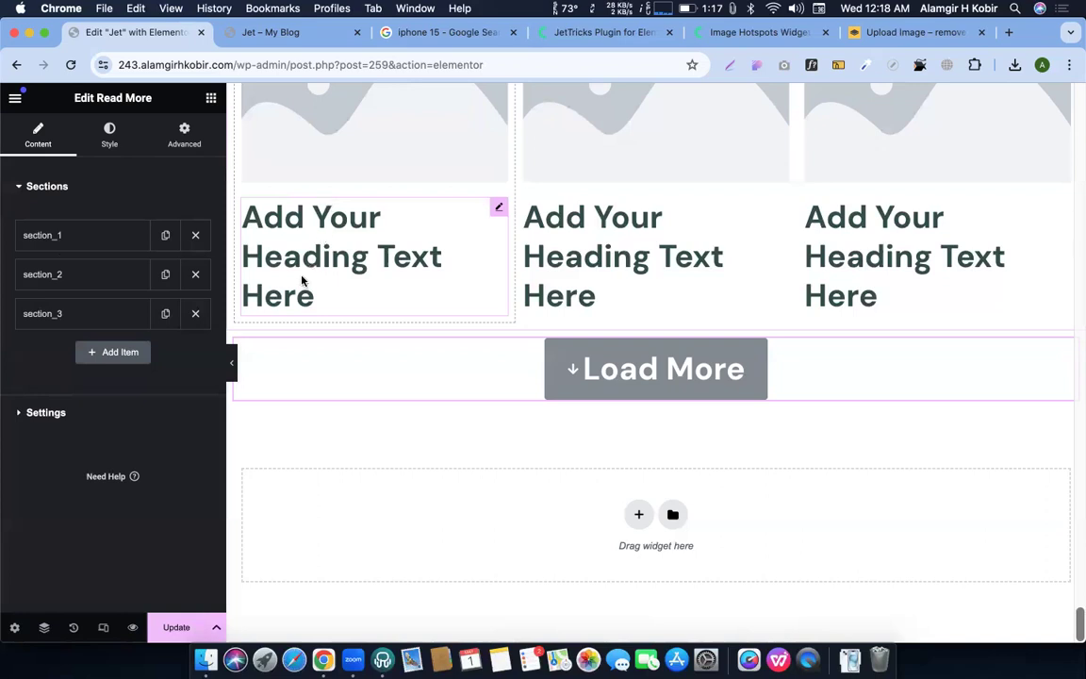
# Copy the section_1 ID and set it as the first card-row container's CSS ID
pyautogui.click(91, 245)
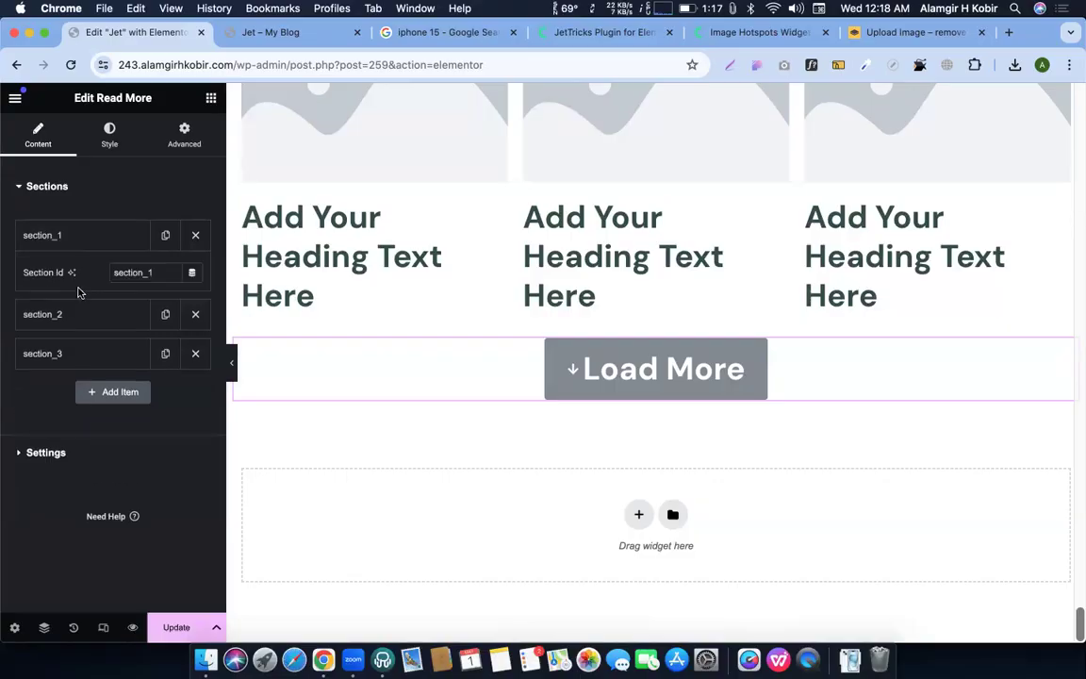
pyautogui.doubleClick(157, 276)
pyautogui.press('super+c')
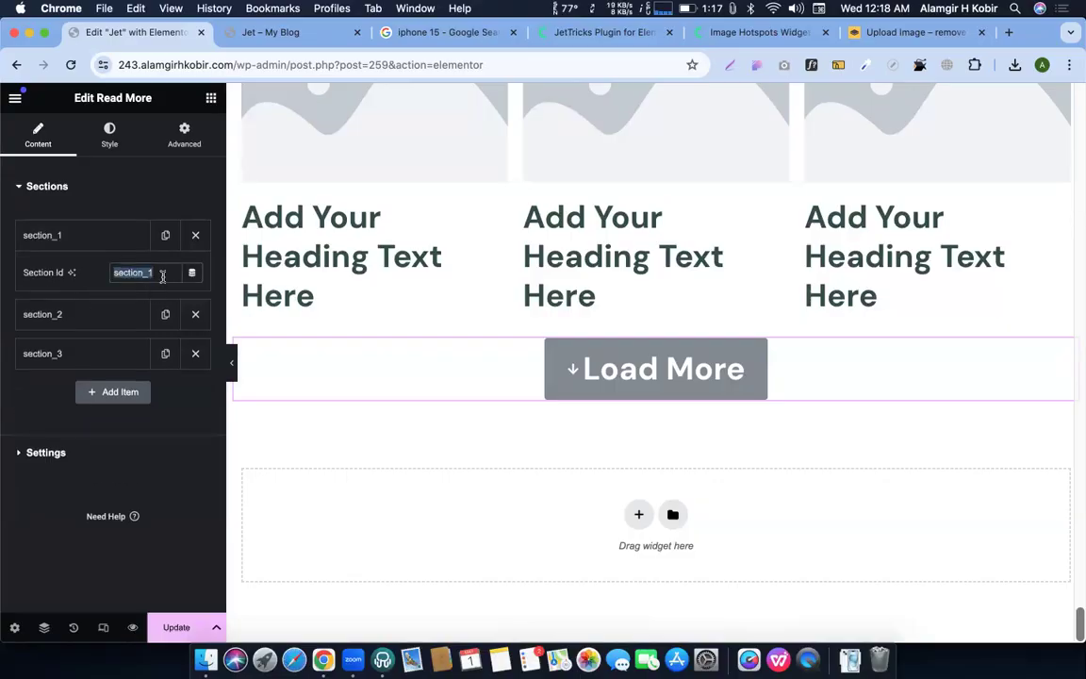
pyautogui.click(531, 375)
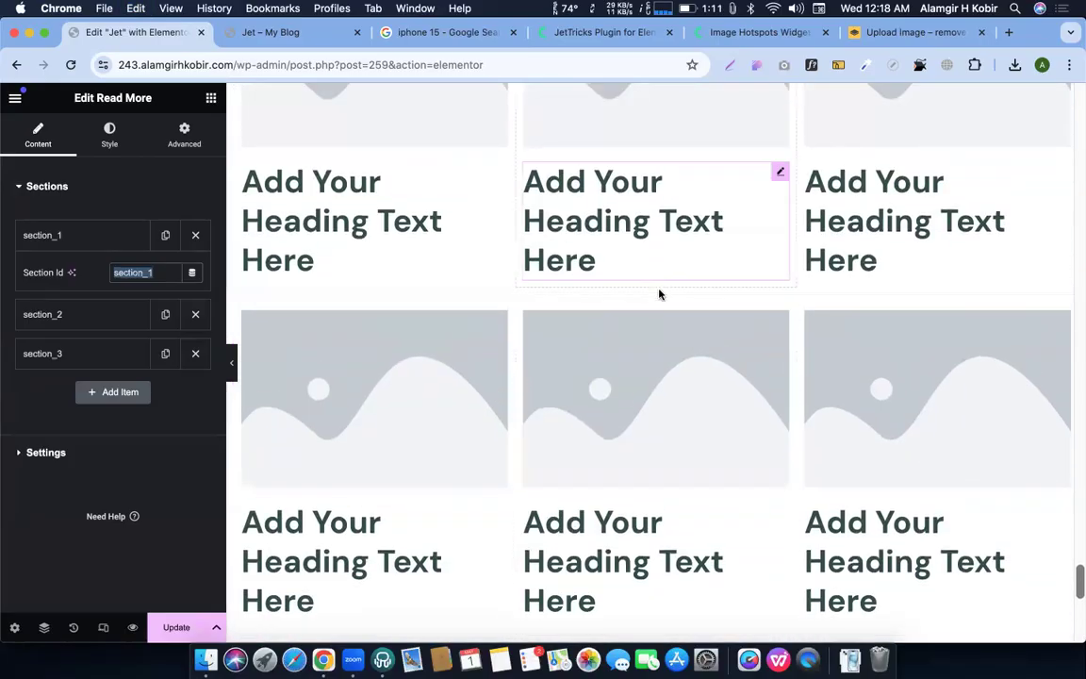
pyautogui.click(651, 287)
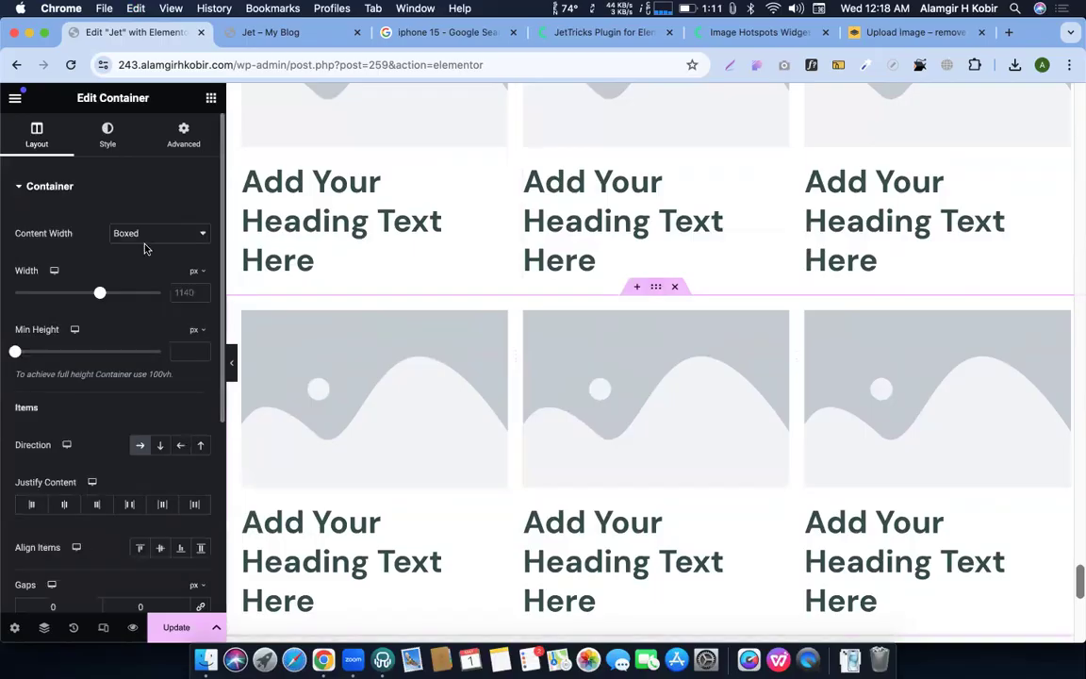
pyautogui.click(187, 133)
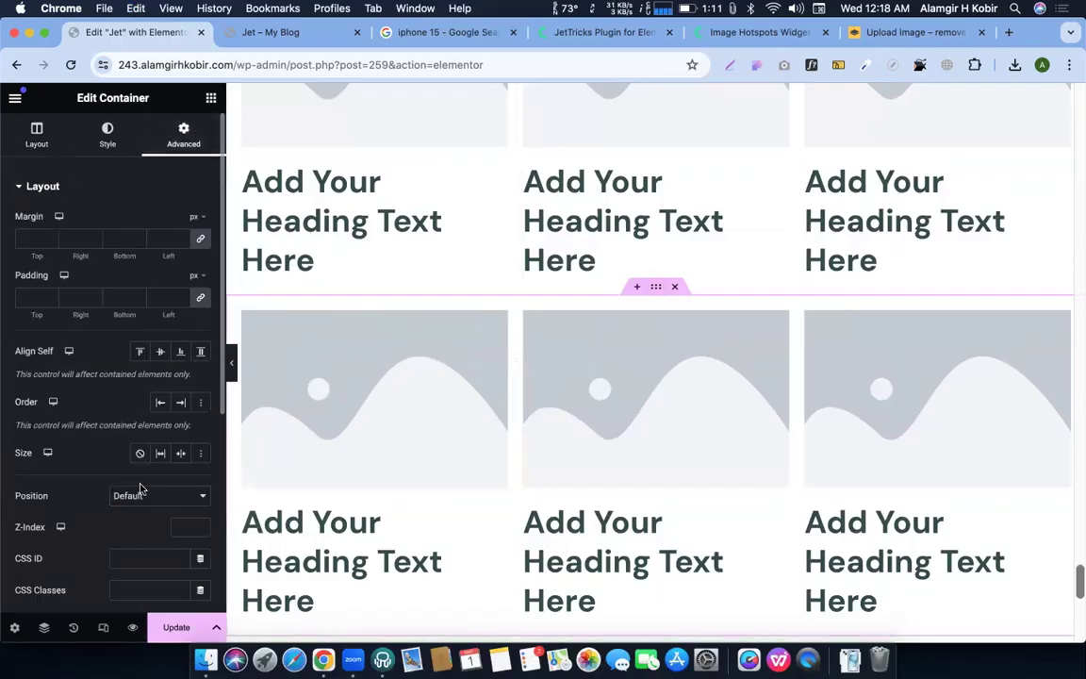
pyautogui.scroll(-3, 140, 484)
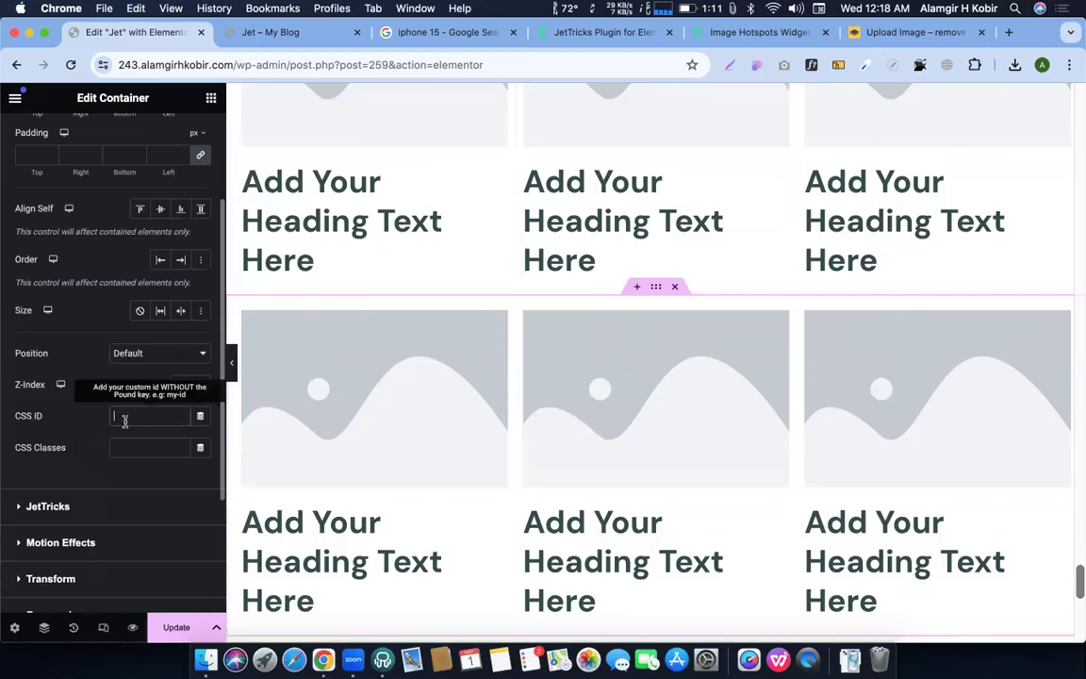
pyautogui.press('super+v')
pyautogui.scroll(-2, 382, 415)
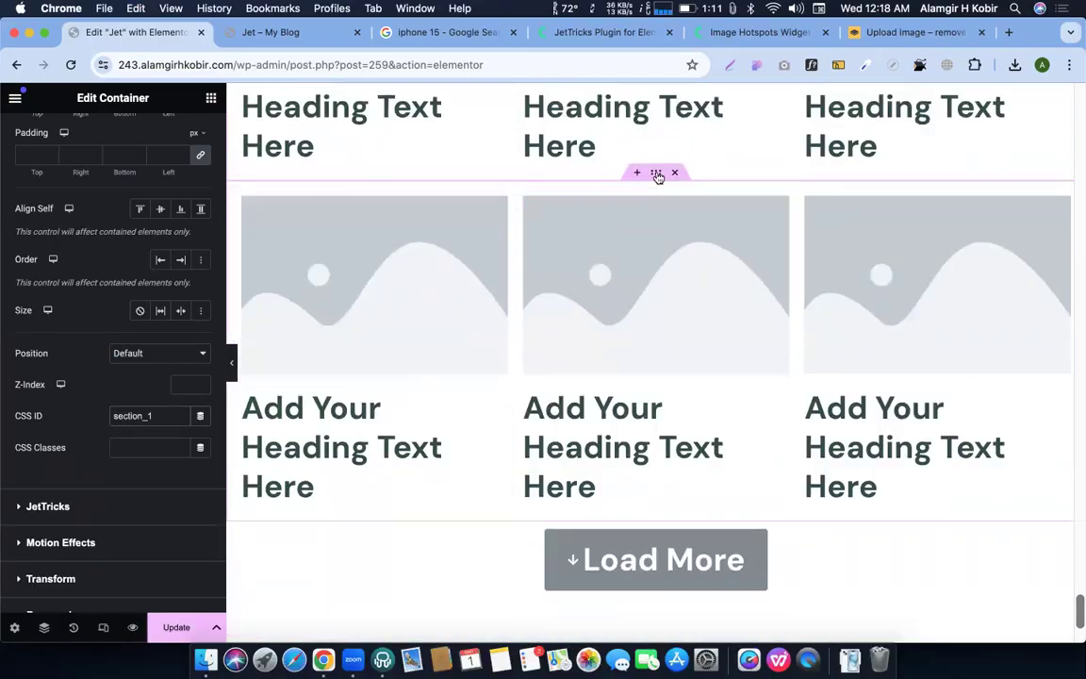
# Set the next card-row container's CSS ID to section_2
pyautogui.click(514, 166)
pyautogui.click(184, 135)
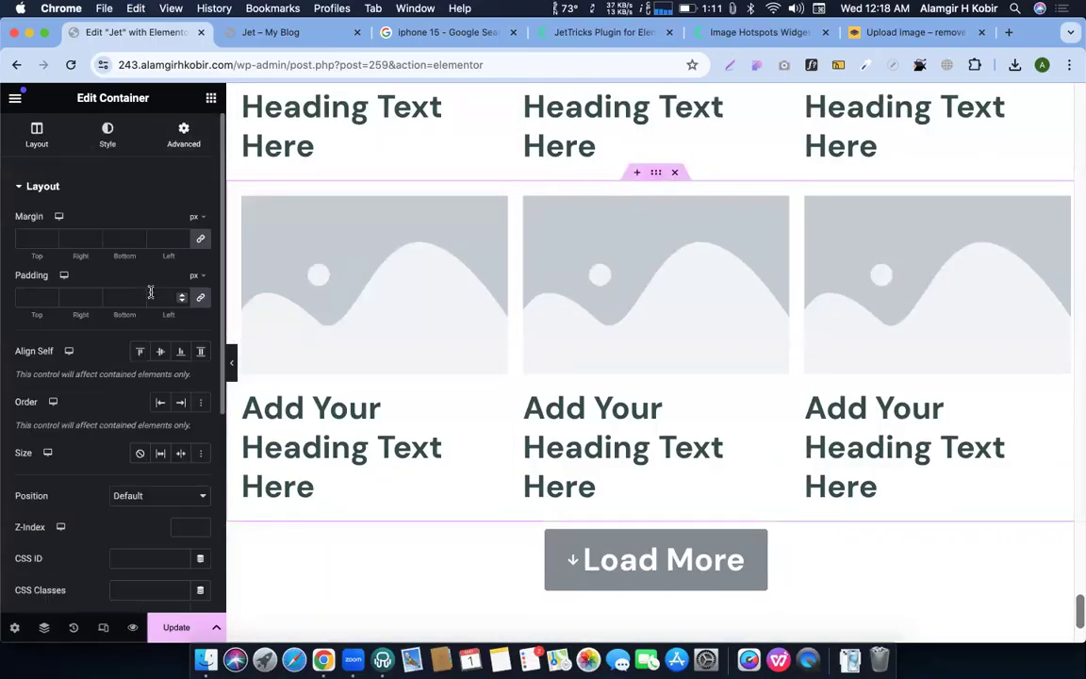
pyautogui.scroll(-1, 141, 377)
pyautogui.click(131, 529)
pyautogui.press('super+v')
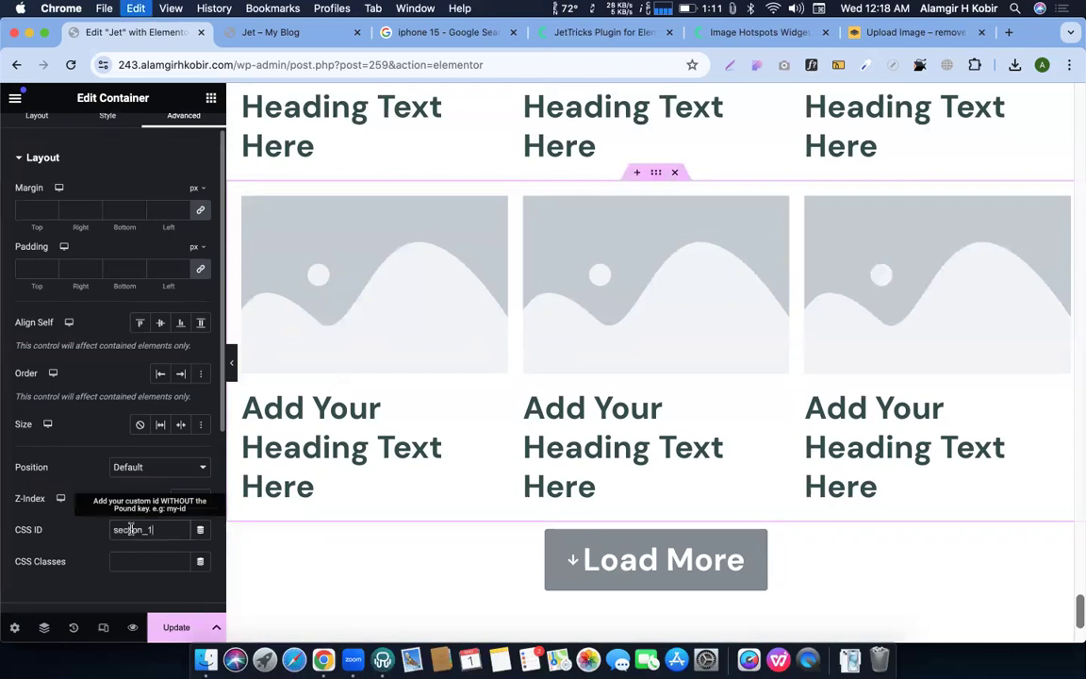
pyautogui.write('2')
pyautogui.scroll(-4, 570, 420)
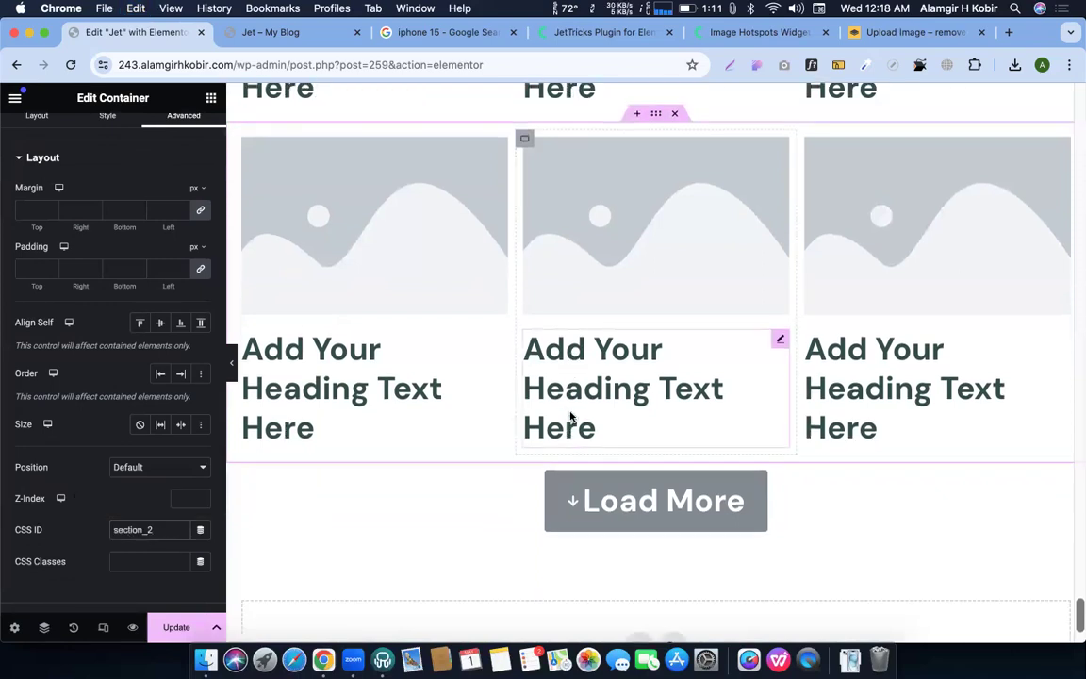
# Remove section_3 from the Load More sections, update the page and open its preview
pyautogui.click(782, 407)
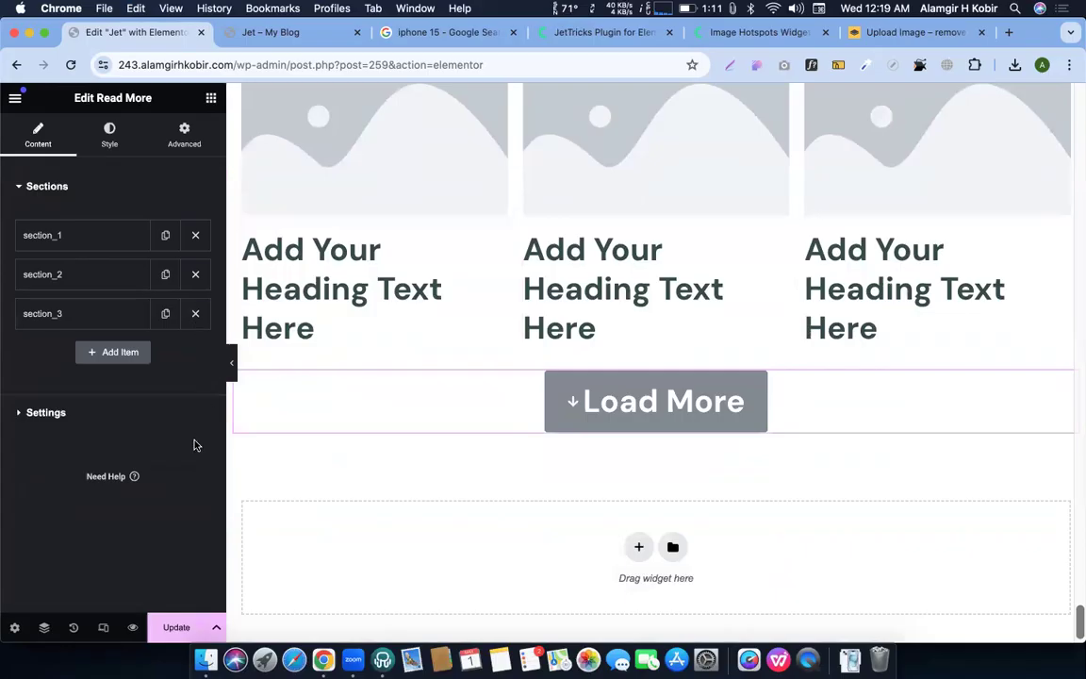
pyautogui.click(195, 314)
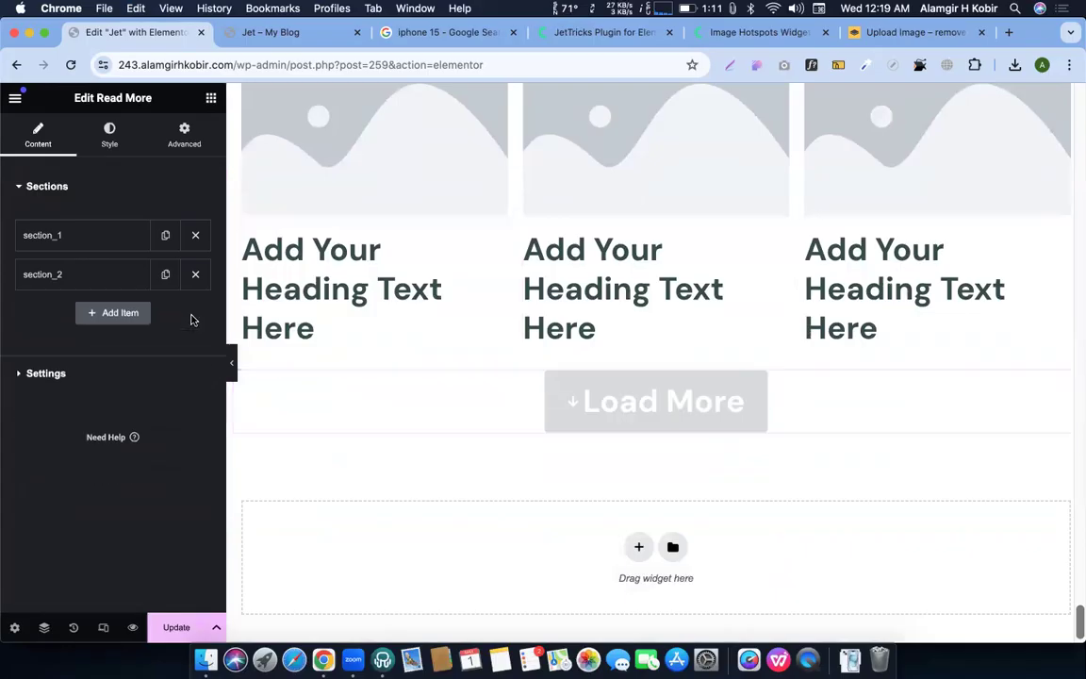
pyautogui.click(175, 627)
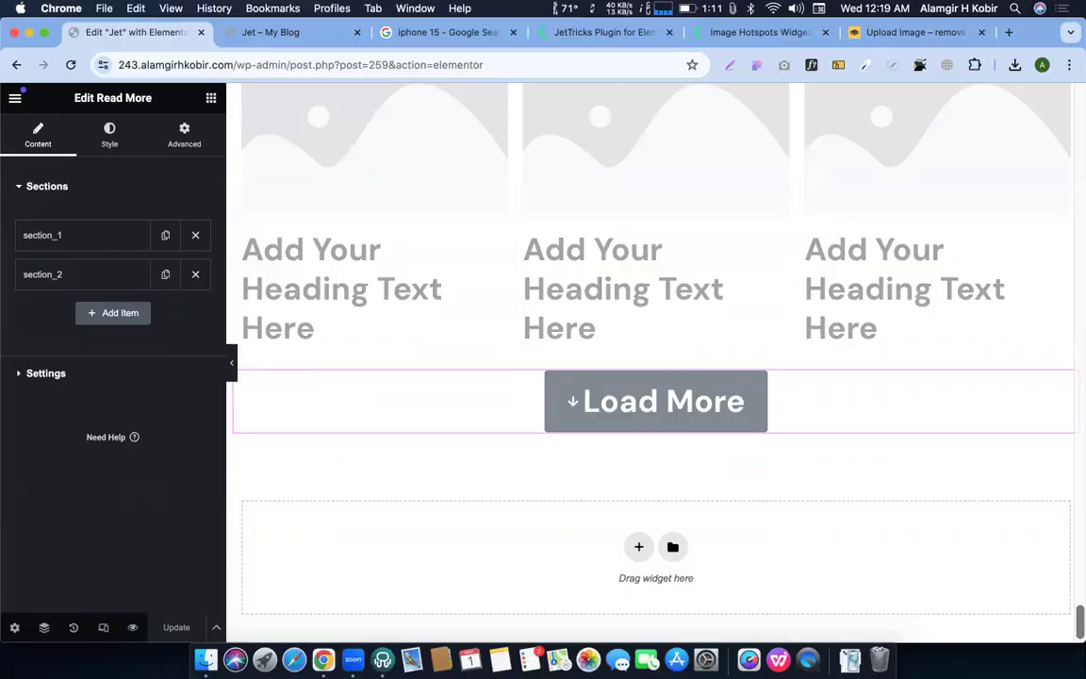
pyautogui.click(133, 627)
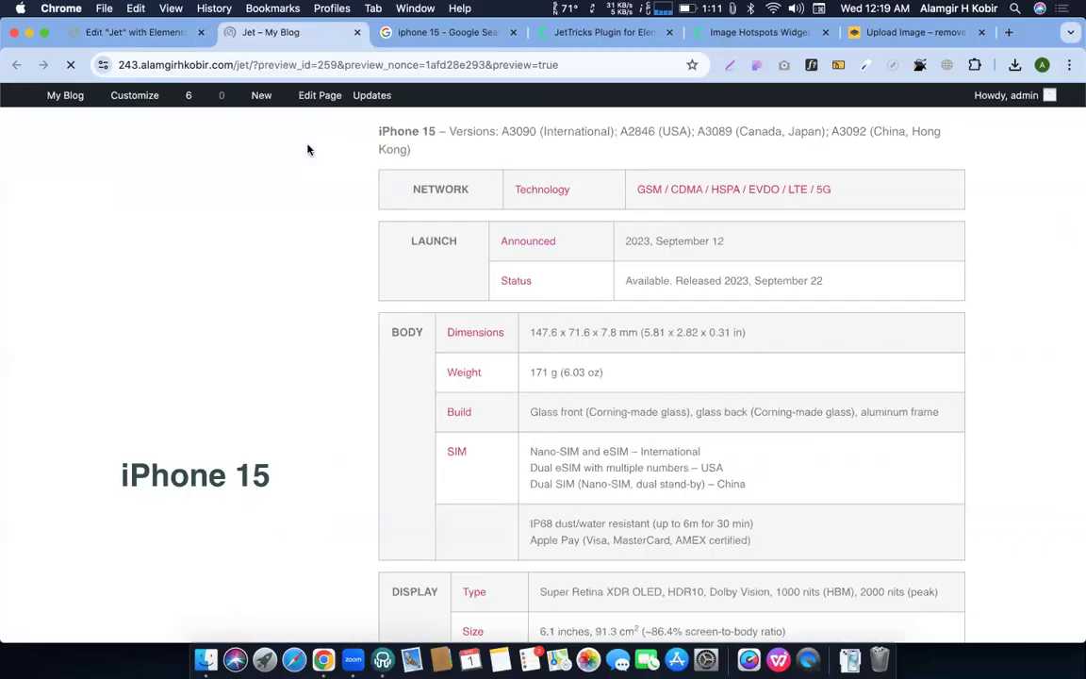
# Use the Load More button twice in the preview to unfold both hidden card rows
pyautogui.scroll(-20, 356, 363)
pyautogui.scroll(-15, 356, 363)
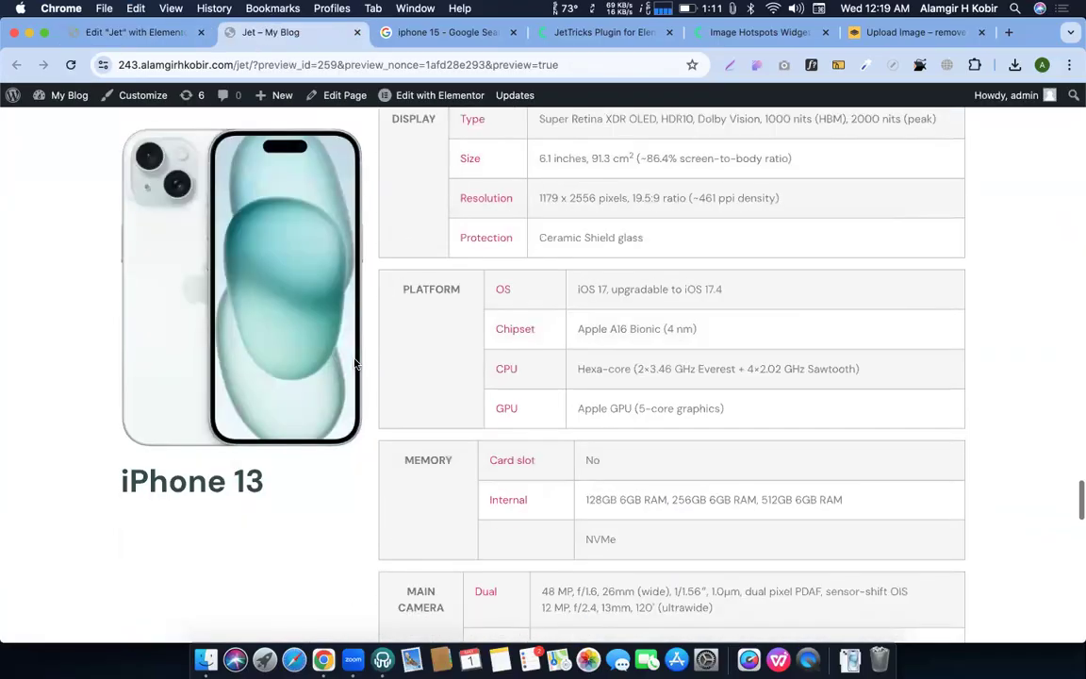
pyautogui.scroll(-10, 355, 363)
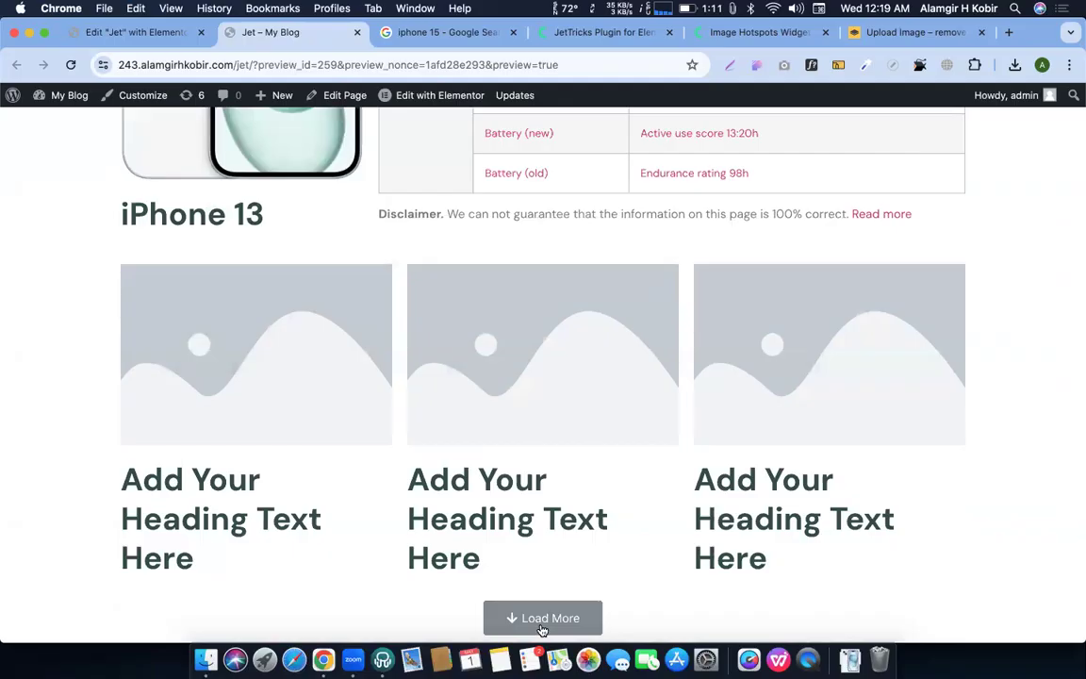
pyautogui.click(542, 619)
pyautogui.scroll(-5, 519, 453)
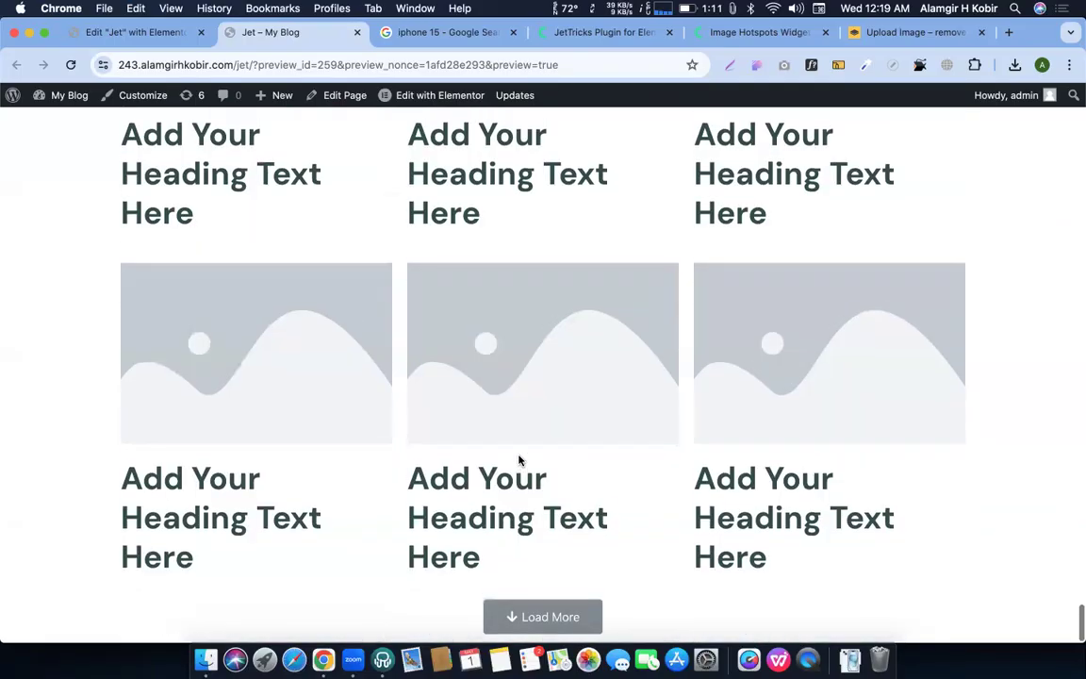
pyautogui.click(534, 618)
pyautogui.scroll(-1, 536, 475)
pyautogui.scroll(1, 536, 475)
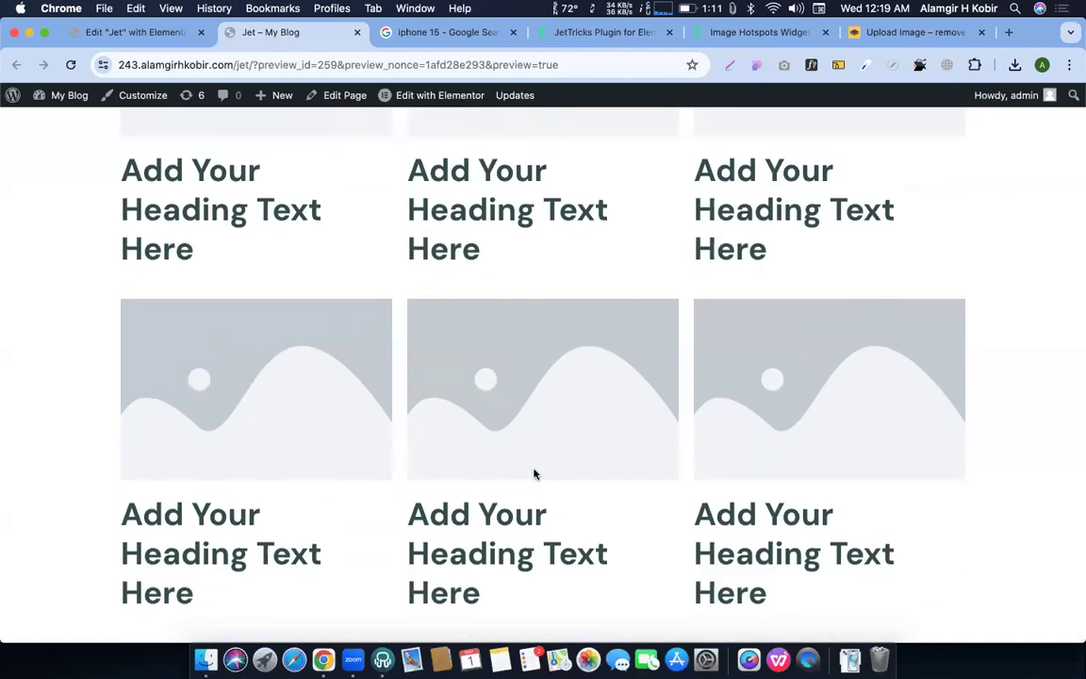
pyautogui.scroll(1, 534, 472)
pyautogui.scroll(10, 534, 472)
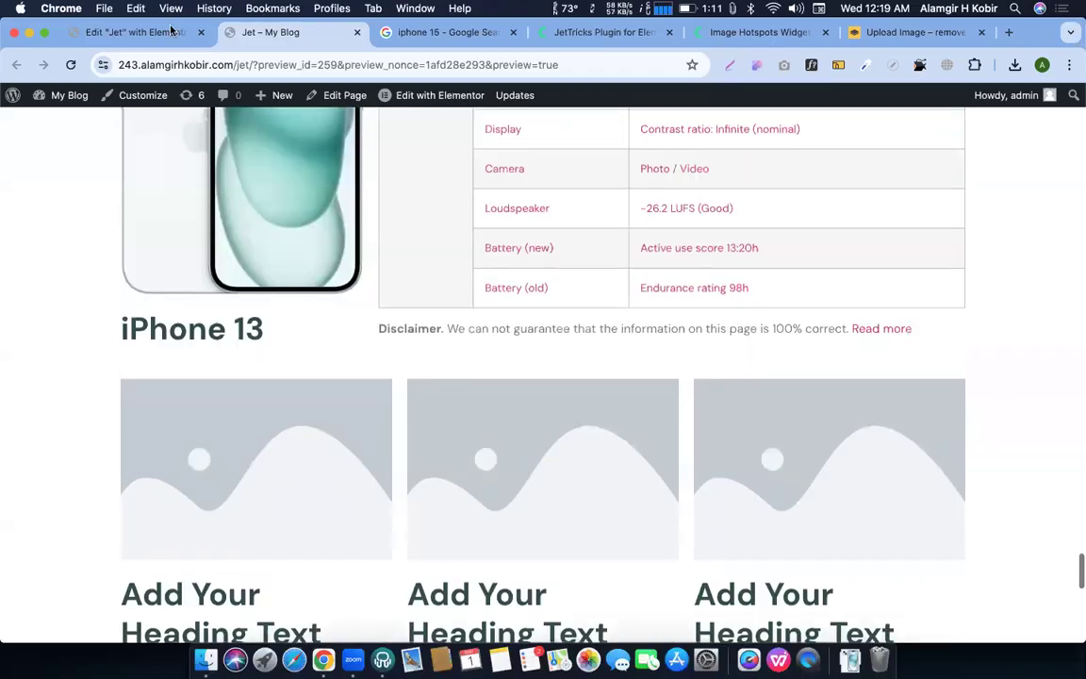
# Return to the Elementor editor and start a new container below the Load More widget
pyautogui.click(137, 34)
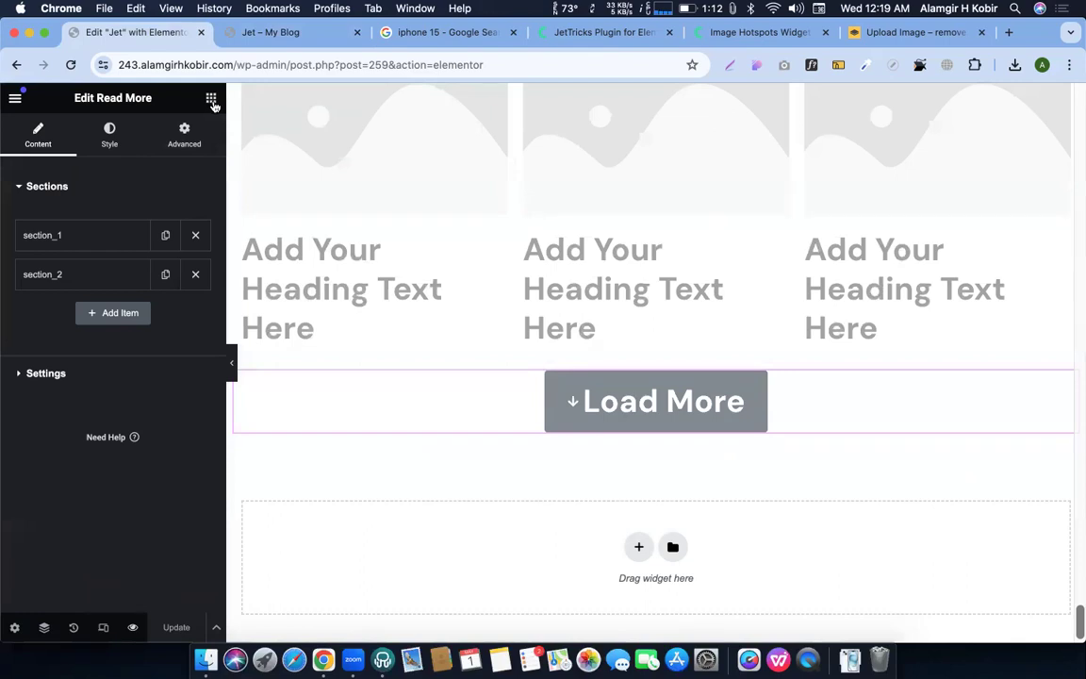
pyautogui.click(44, 375)
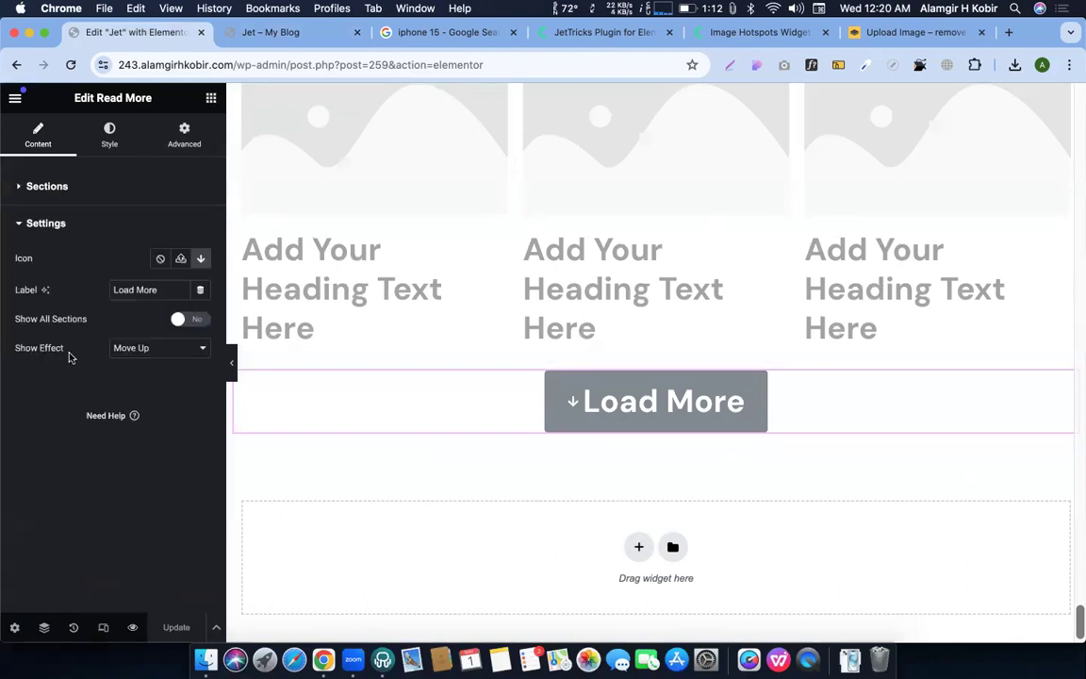
pyautogui.click(211, 99)
pyautogui.scroll(-1, 623, 377)
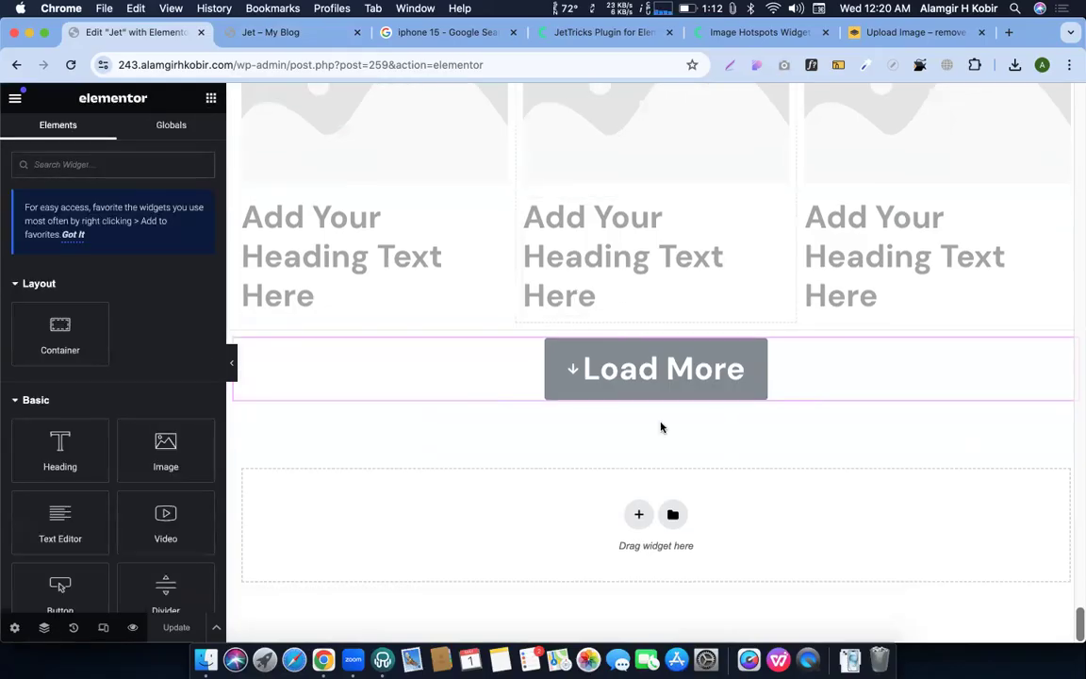
pyautogui.click(639, 512)
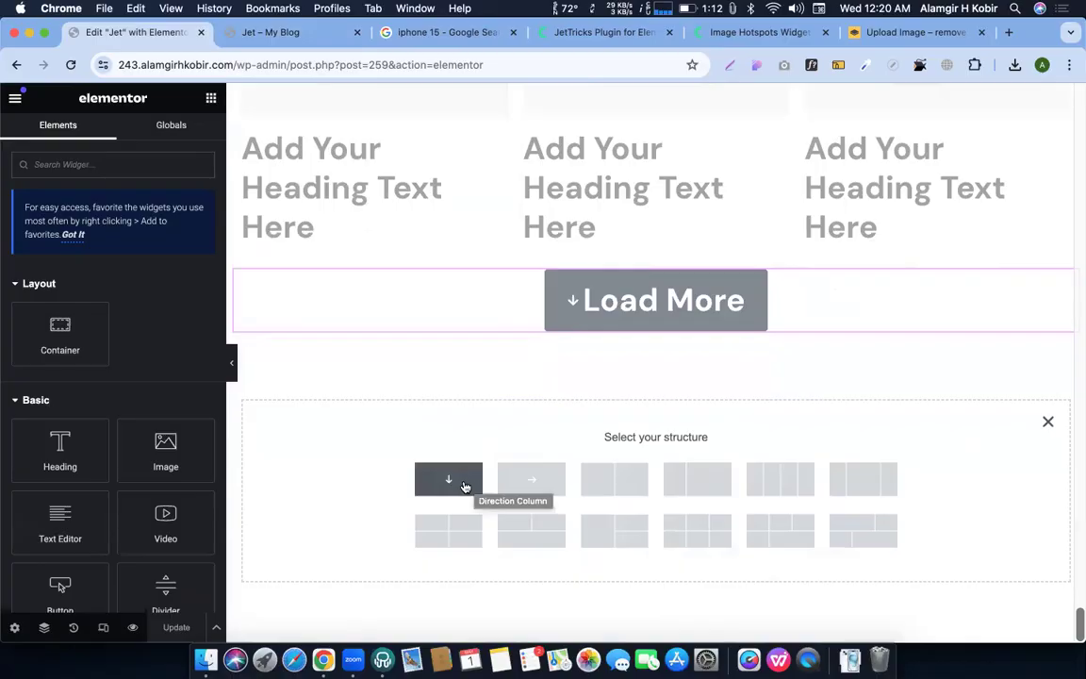
# Create a single-column container below Load More holding a Heading and a Text Editor widget
pyautogui.click(464, 487)
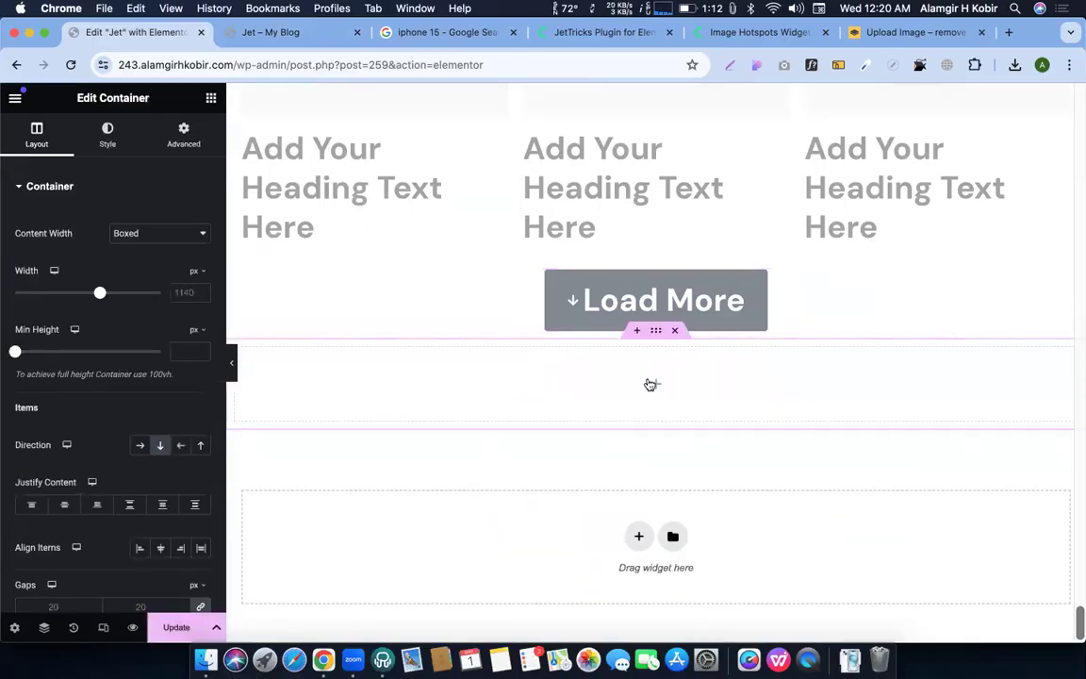
pyautogui.click(654, 384)
pyautogui.moveTo(54, 445); pyautogui.dragTo(670, 398)
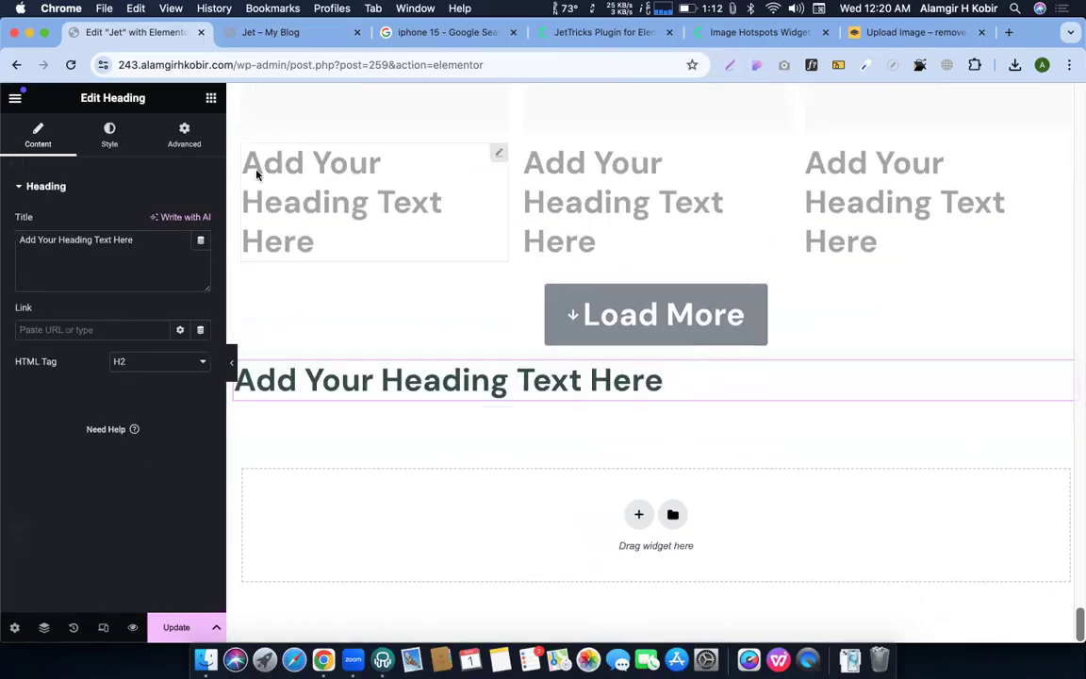
pyautogui.click(211, 98)
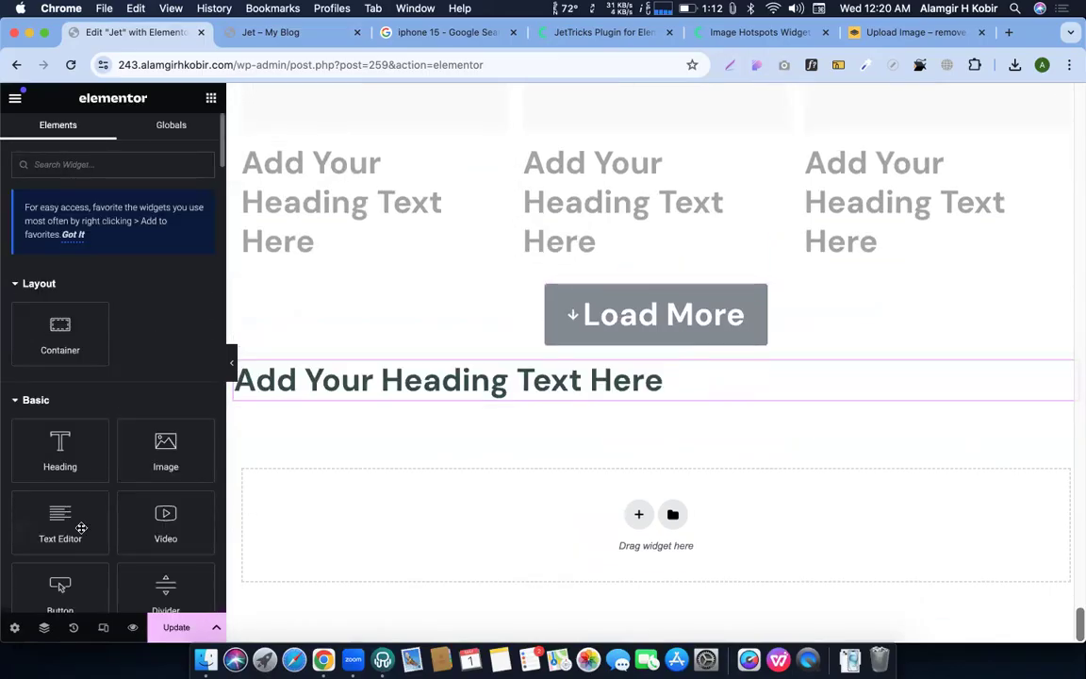
pyautogui.moveTo(65, 526); pyautogui.dragTo(387, 390)
# Copy the Lorem ipsum paragraph, undo a stray paste, and switch to the preview tab
pyautogui.tripleClick(410, 409)
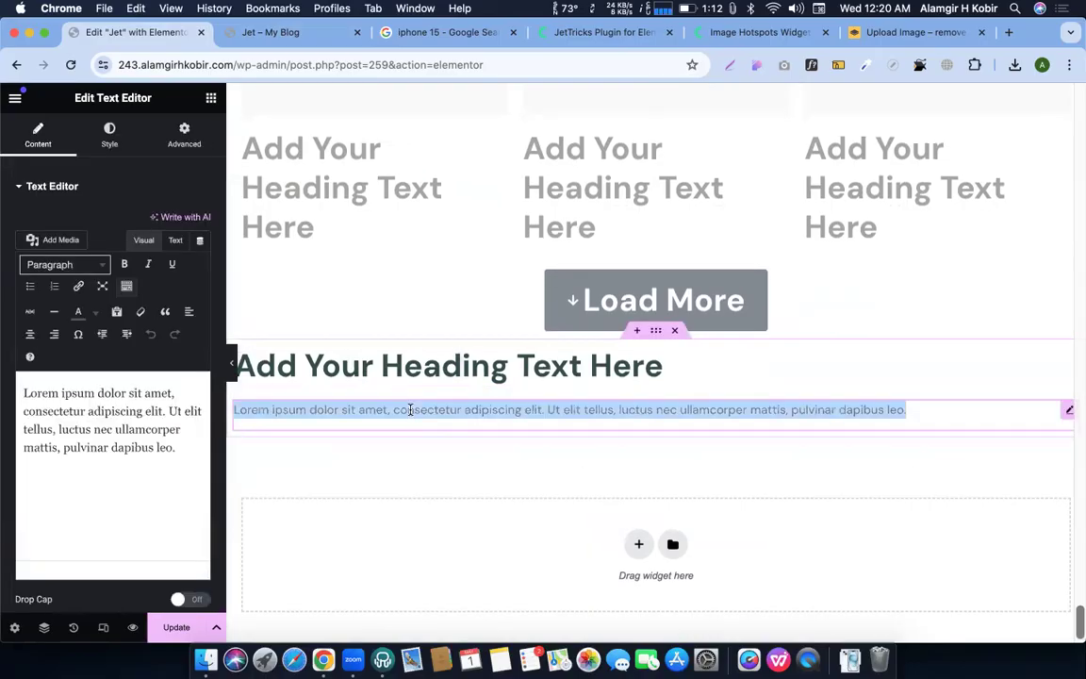
pyautogui.press('super+c')
pyautogui.press('super+v')
pyautogui.press('super+z')
pyautogui.click(300, 34)
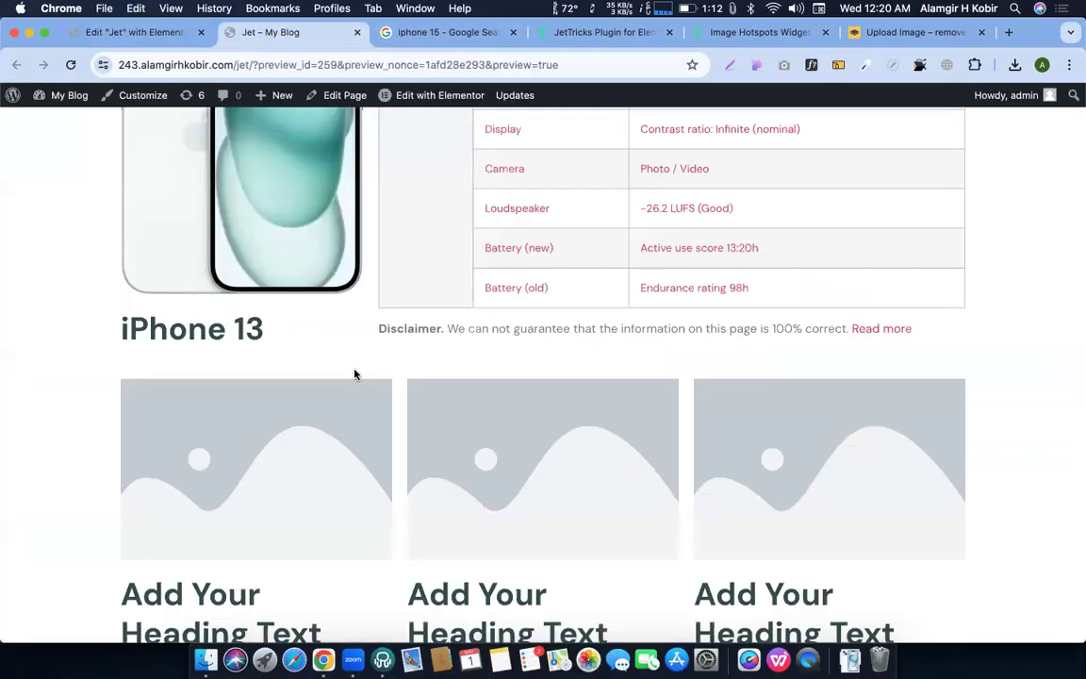
# Copy the top three 'iphone 15' web results from Google Search
pyautogui.scroll(-3, 318, 331)
pyautogui.click(448, 33)
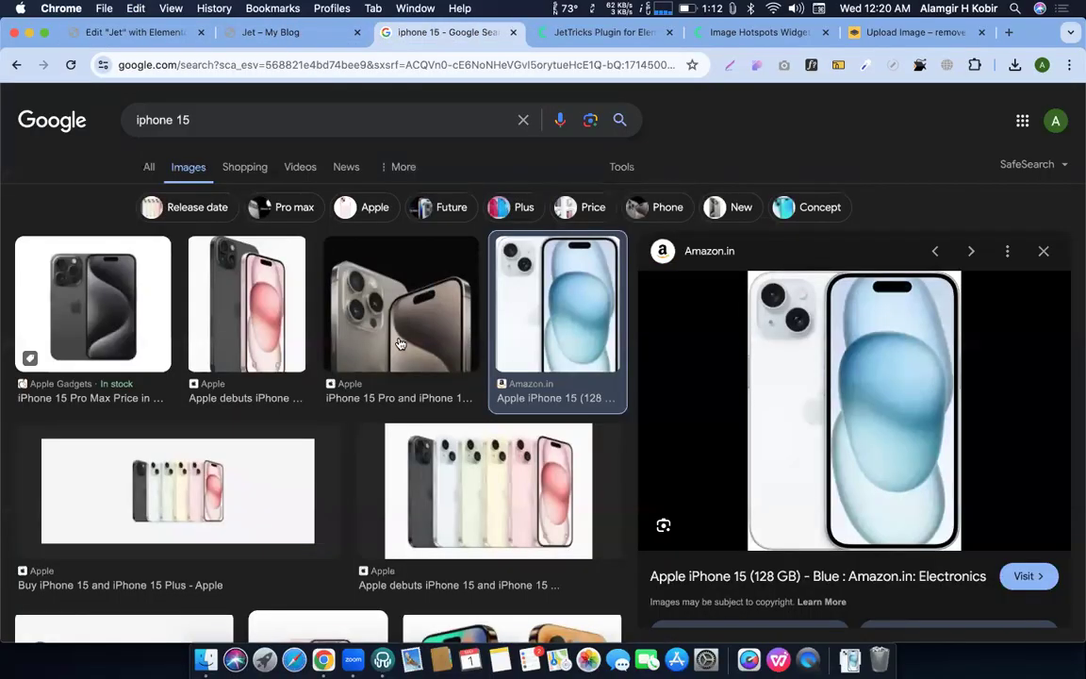
pyautogui.click(149, 167)
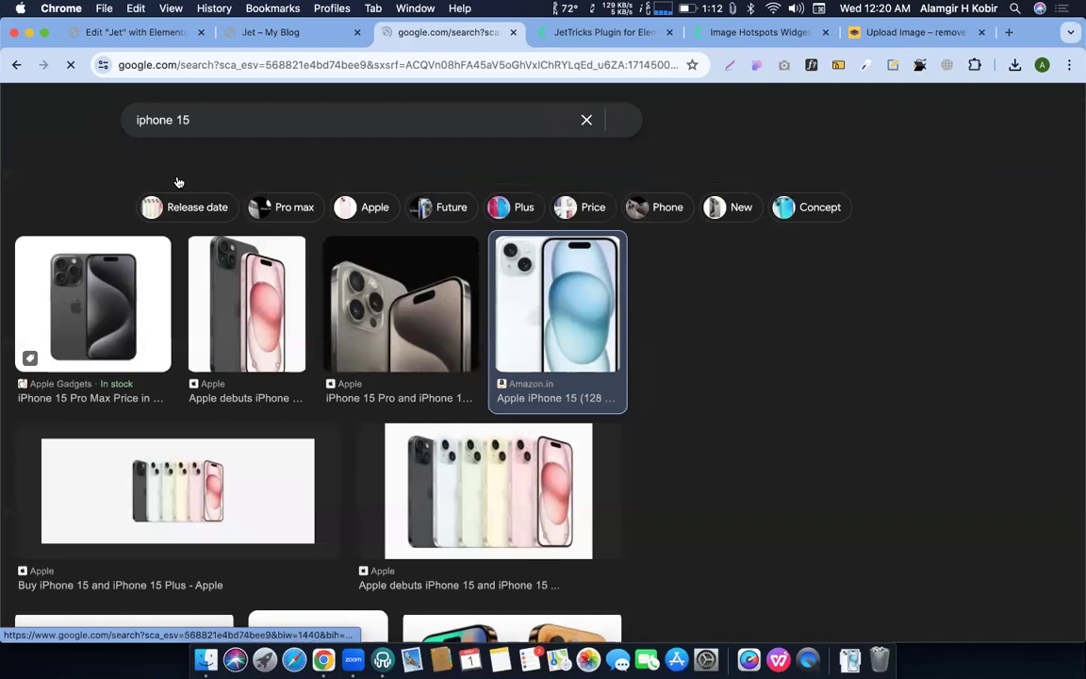
pyautogui.scroll(-4, 182, 453)
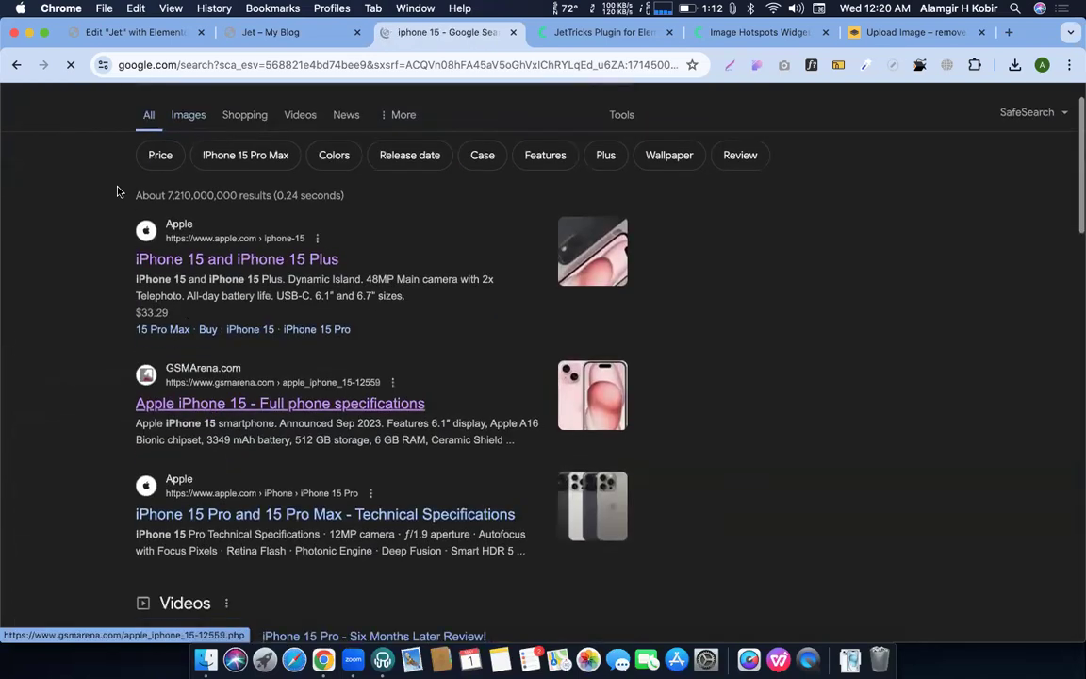
pyautogui.scroll(1, 114, 167)
pyautogui.moveTo(132, 143); pyautogui.dragTo(539, 500)
pyautogui.press('super+c')
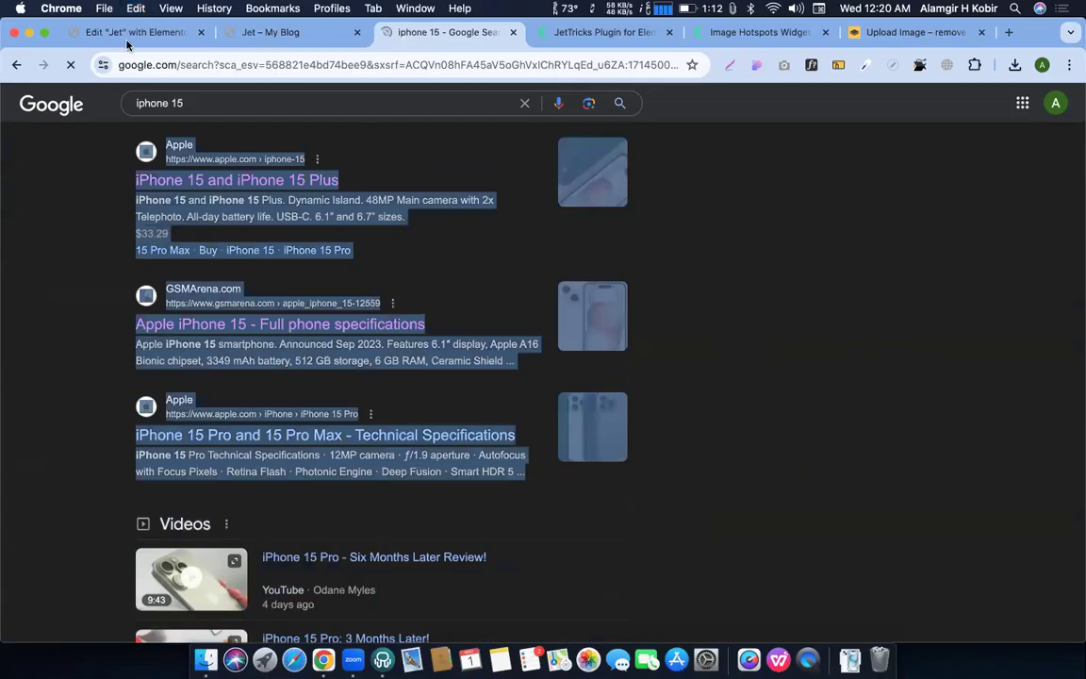
# Paste the copied results over the Lorem ipsum text in the new text block
pyautogui.press('super+1')
pyautogui.doubleClick(131, 429)
pyautogui.press('super+a')
pyautogui.press('super+v')
pyautogui.scroll(-1, 109, 496)
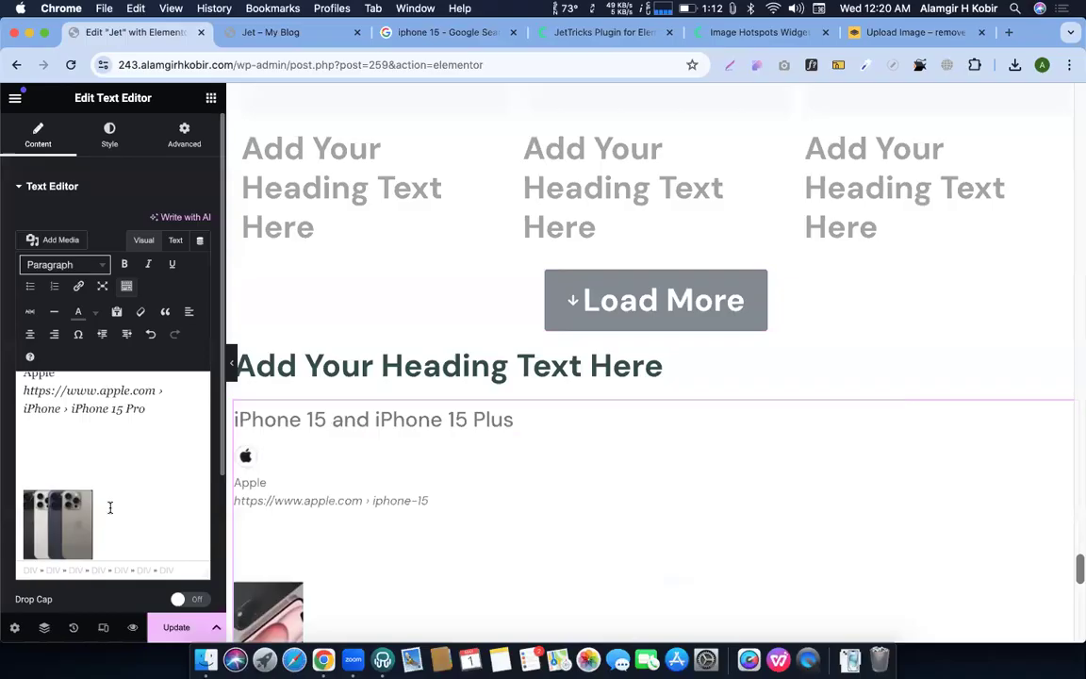
# Delete the five pasted images: two Apple logos, two iPhone photos and a small icon
pyautogui.scroll(3, 31, 509)
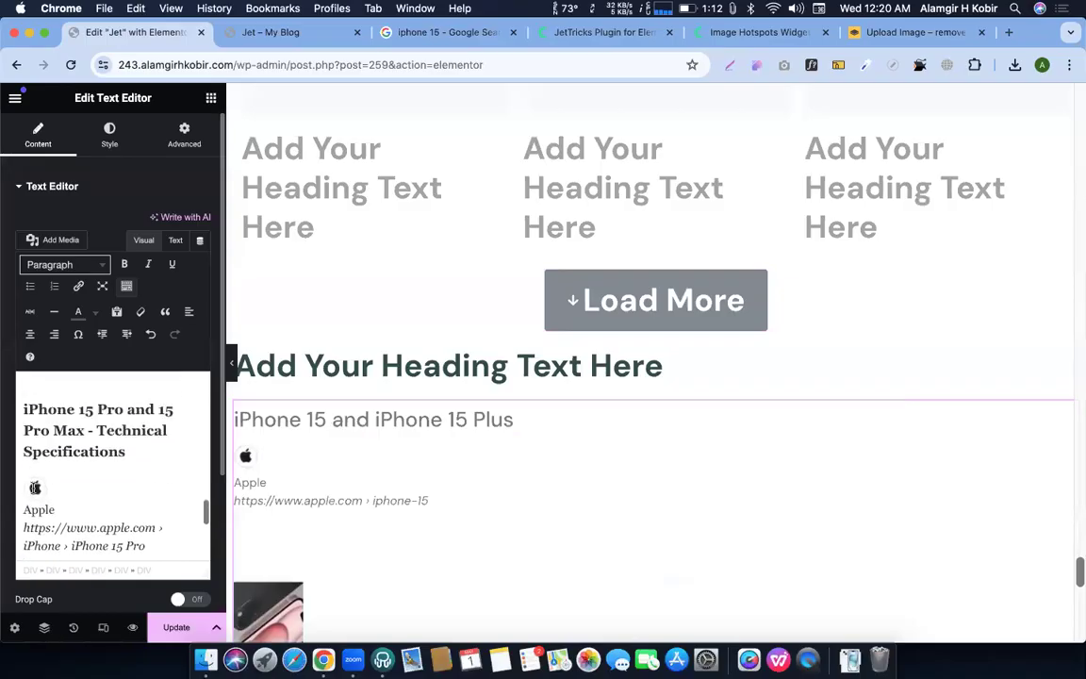
pyautogui.click(36, 488)
pyautogui.press('BackSpace')
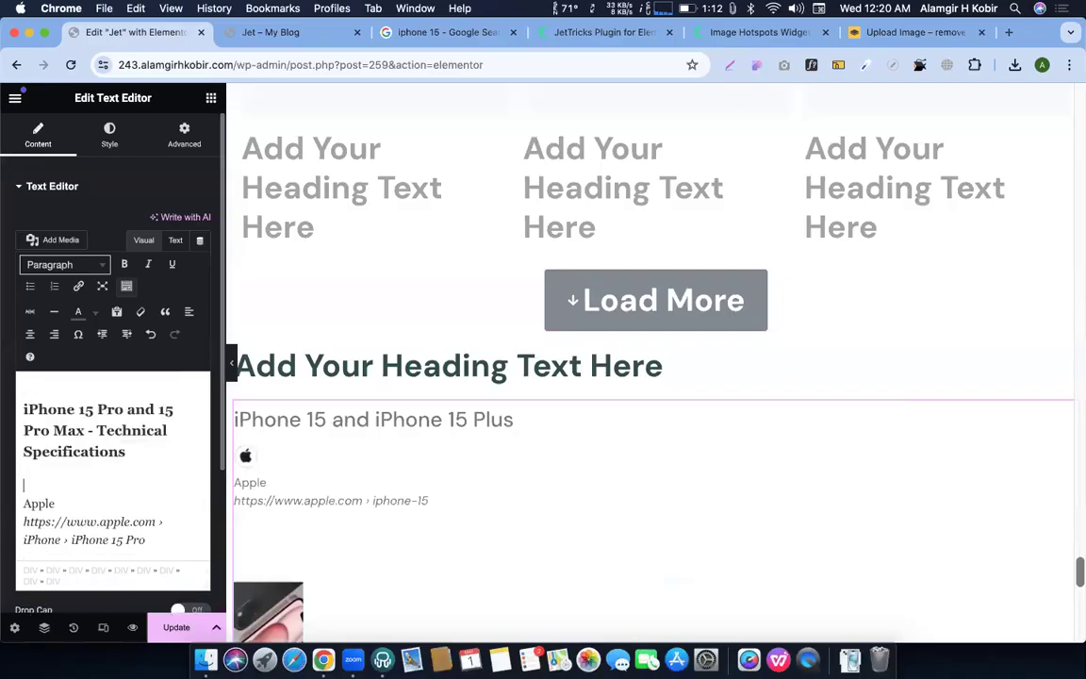
pyautogui.scroll(6, 39, 466)
pyautogui.scroll(-3, 56, 506)
pyautogui.click(52, 467)
pyautogui.press('BackSpace')
pyautogui.scroll(4, 47, 471)
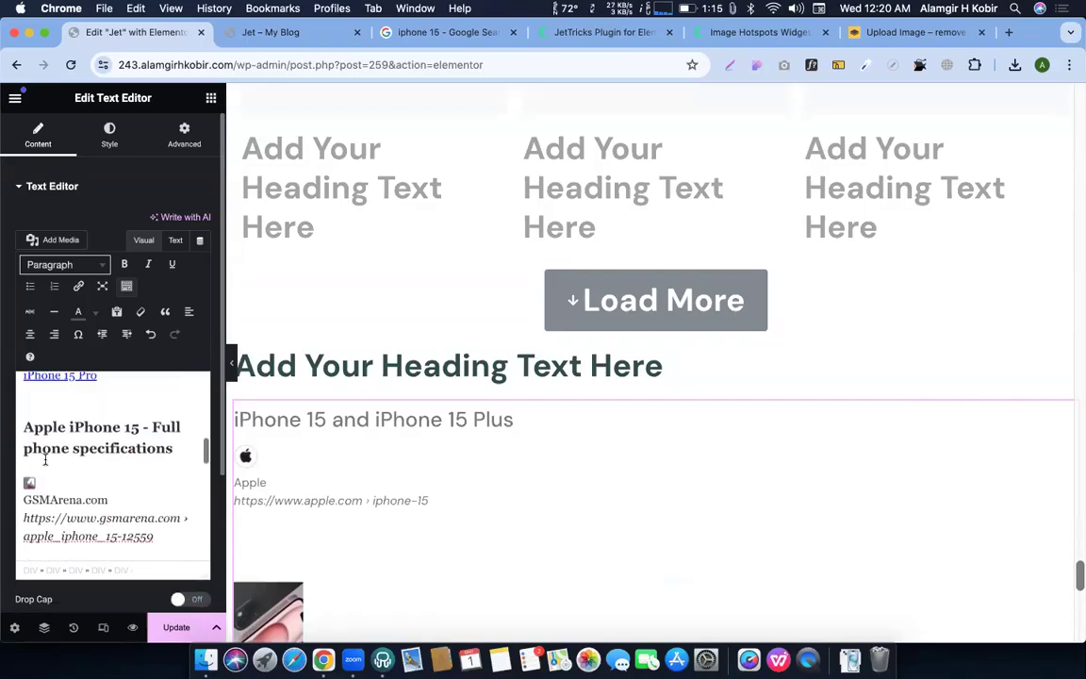
pyautogui.click(29, 482)
pyautogui.press('BackSpace')
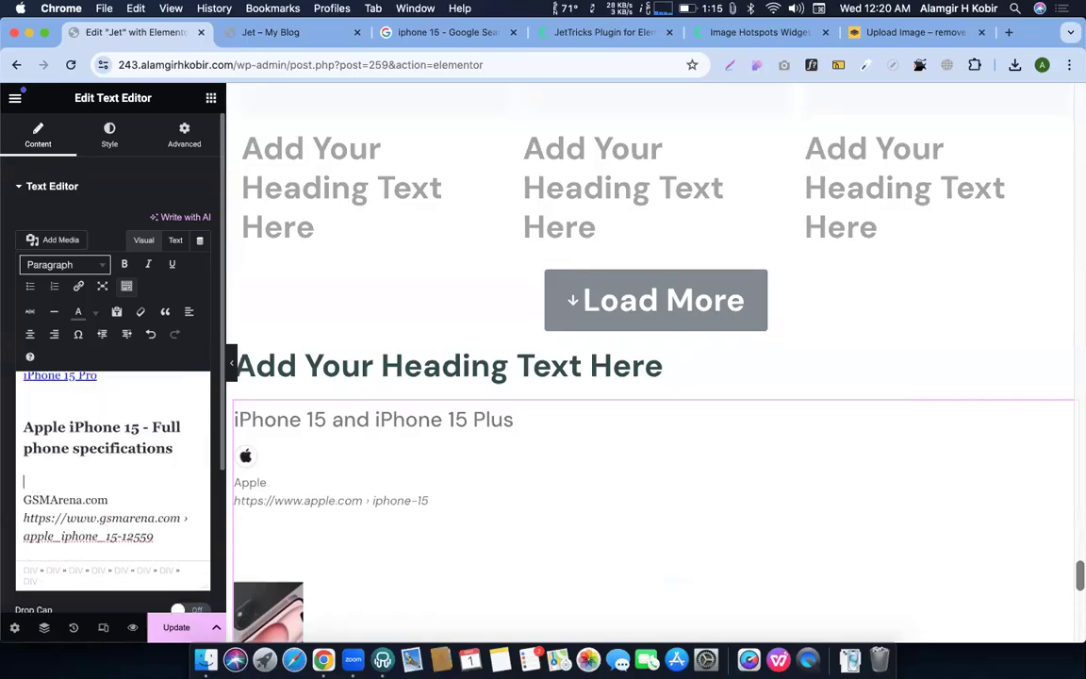
pyautogui.scroll(4, 63, 458)
pyautogui.scroll(2, 64, 457)
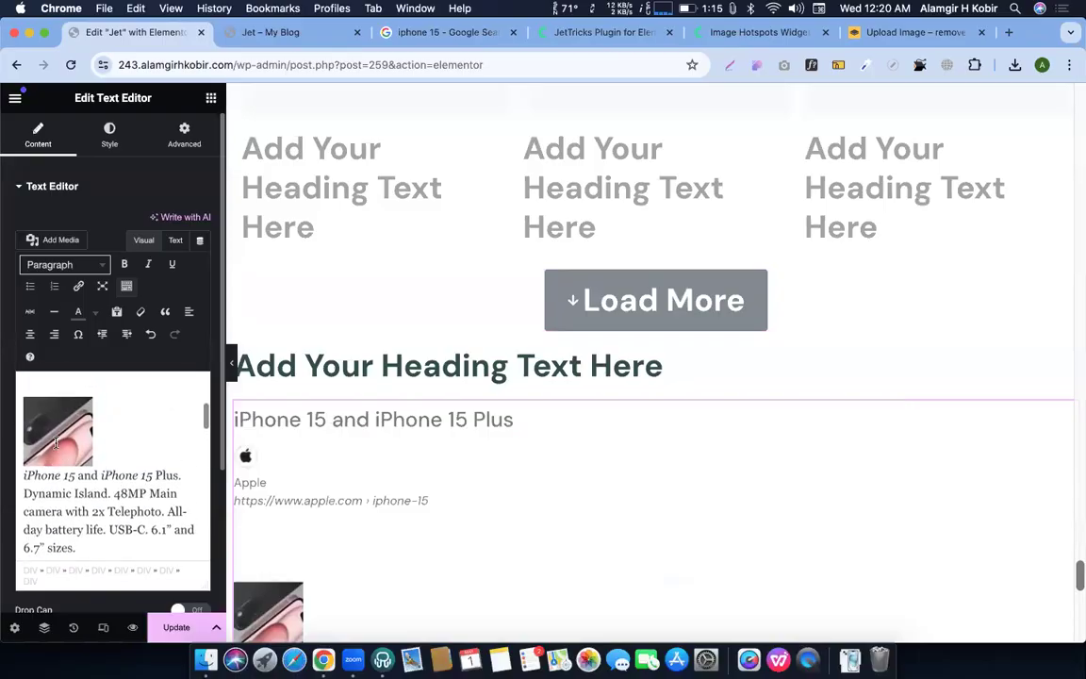
pyautogui.click(56, 443)
pyautogui.press('BackSpace')
pyautogui.scroll(3, 65, 454)
pyautogui.click(29, 457)
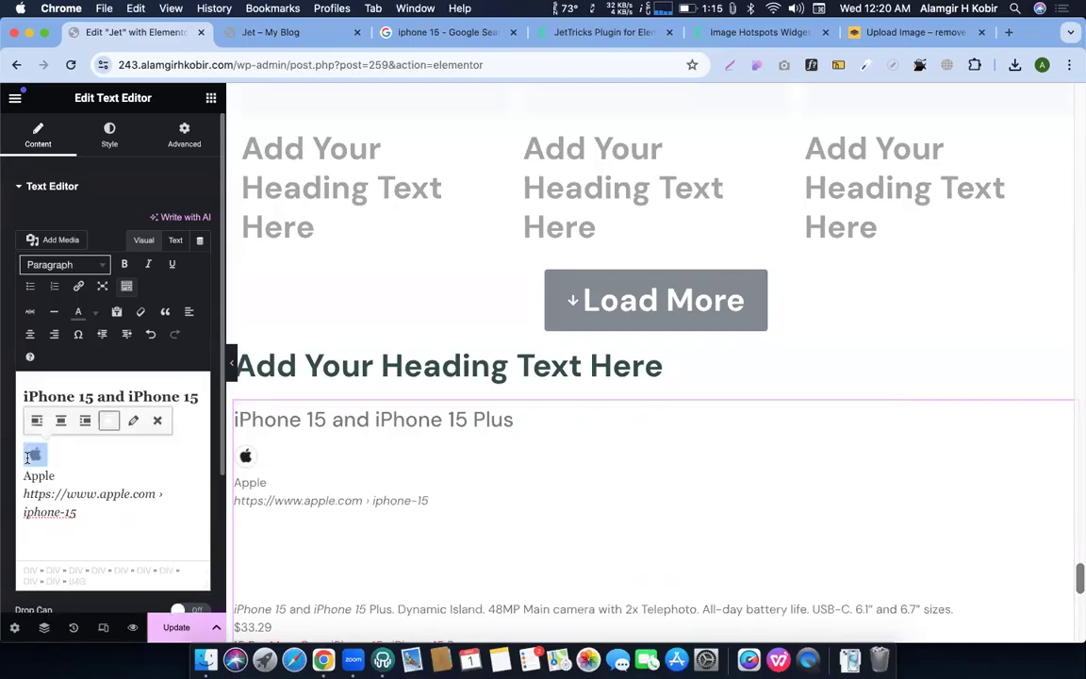
pyautogui.press('BackSpace')
pyautogui.scroll(-10, 107, 468)
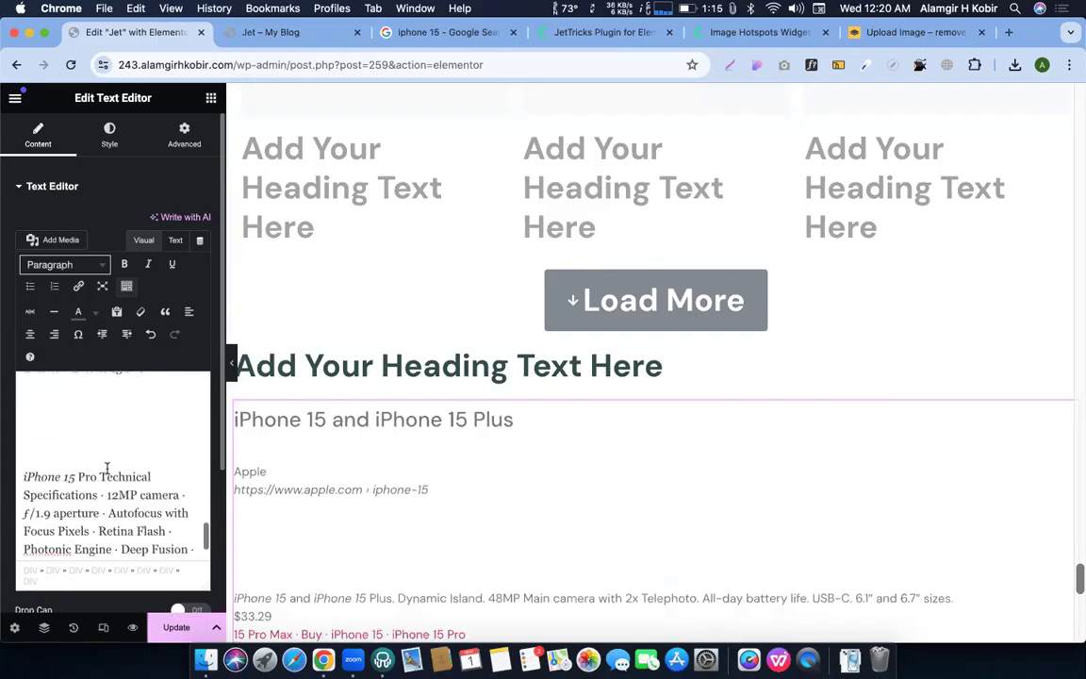
pyautogui.scroll(-2, 107, 468)
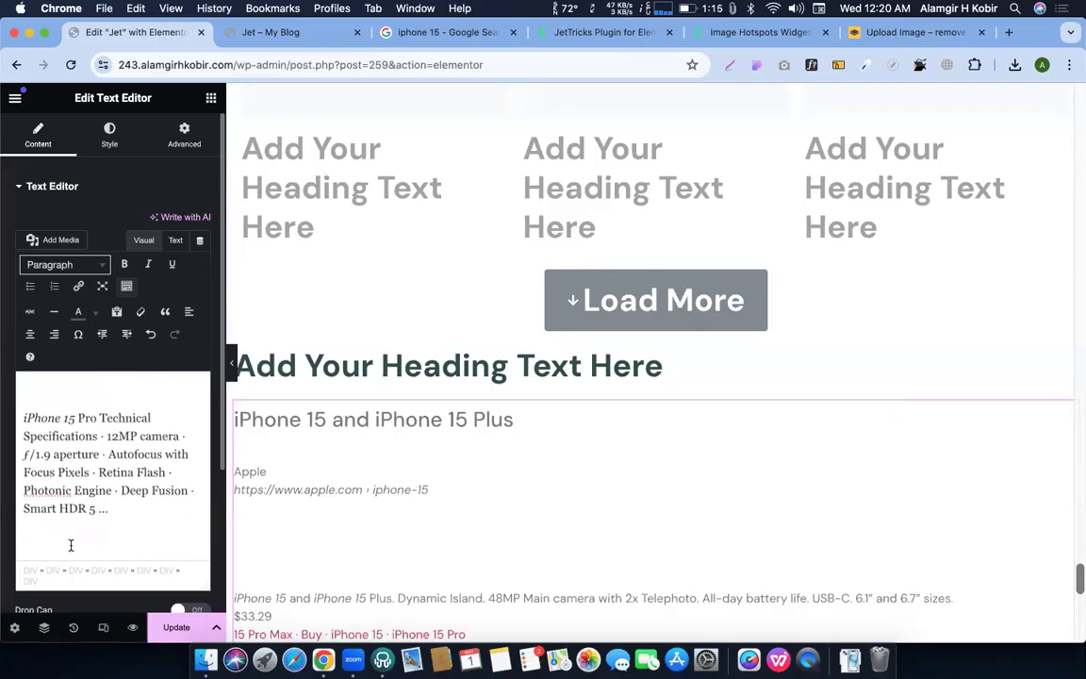
# Remove blank lines, restore the Apple source lines and technical specifications heading, and add a comma after storage
pyautogui.press('BackSpace')
pyautogui.press('BackSpace')
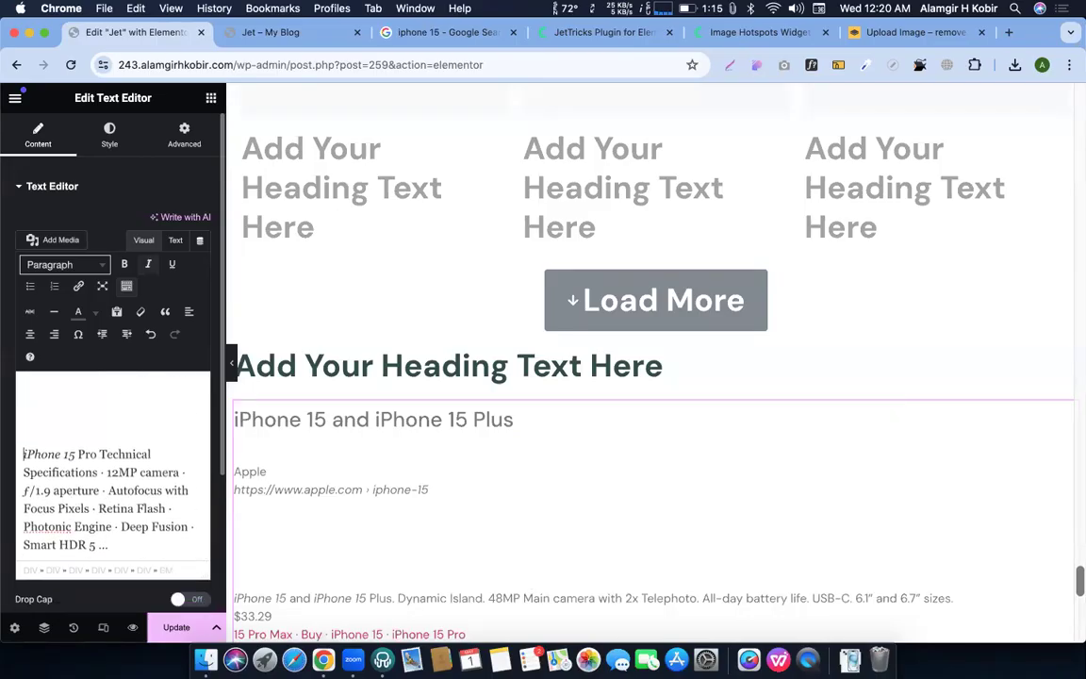
pyautogui.press('super+v')
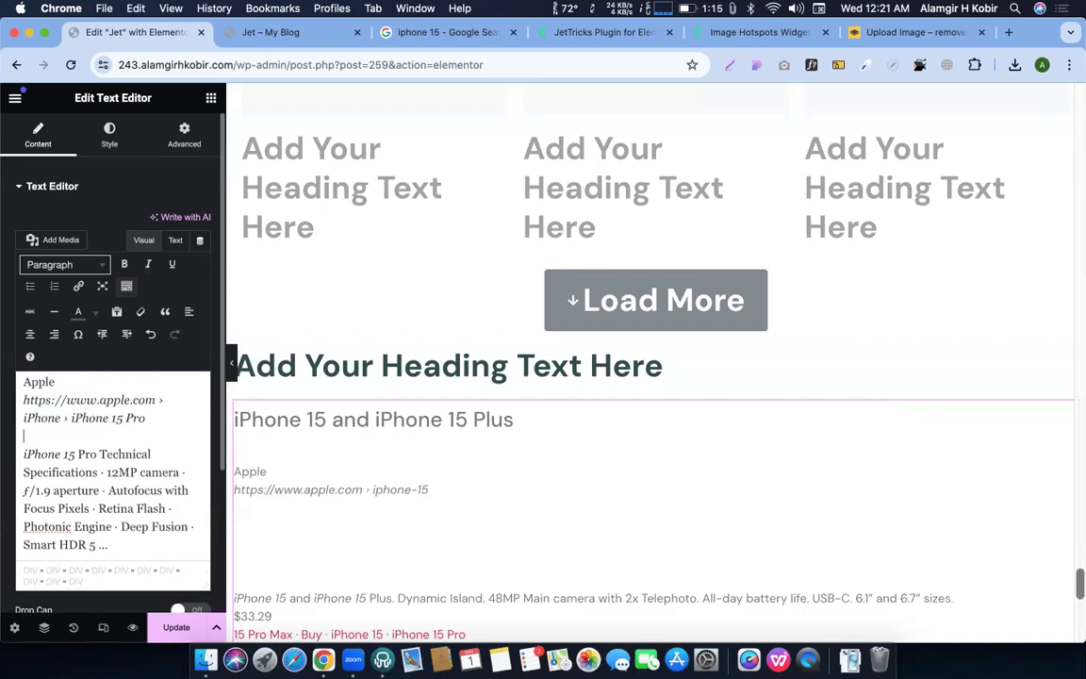
pyautogui.press('super+v')
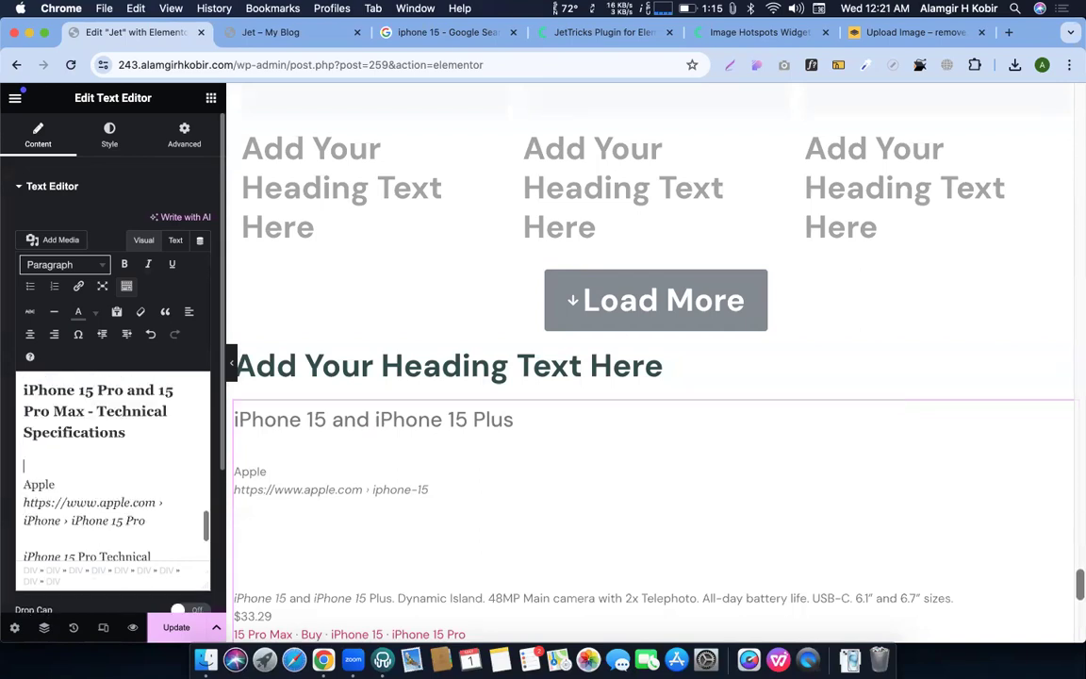
pyautogui.press('BackSpace')
pyautogui.scroll(-5, 104, 471)
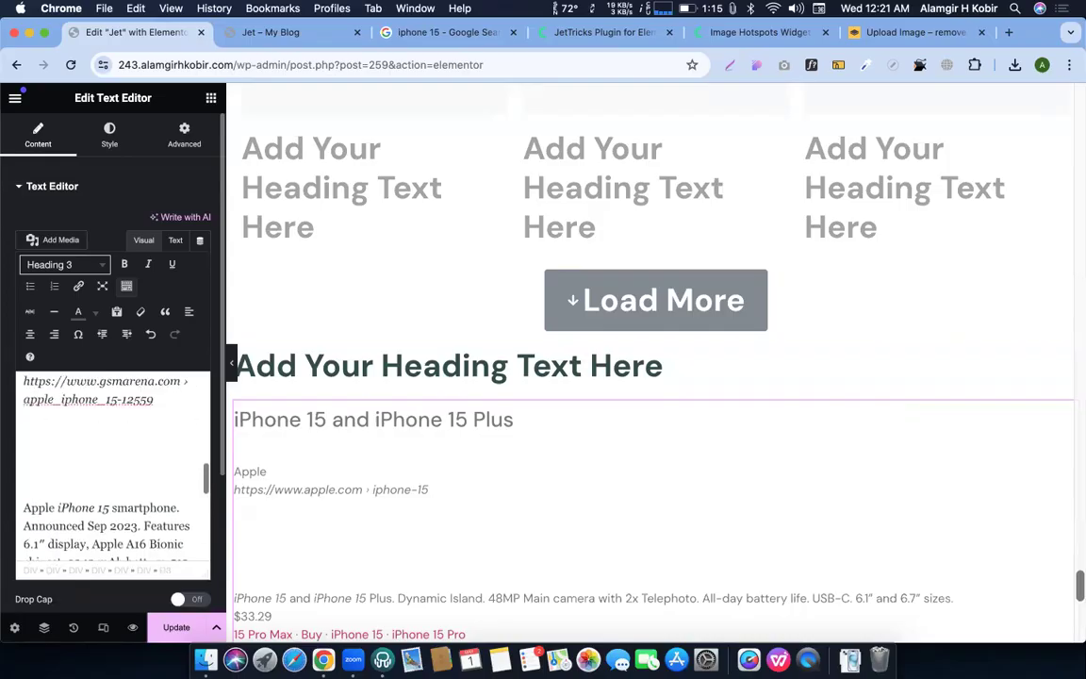
pyautogui.click(45, 510)
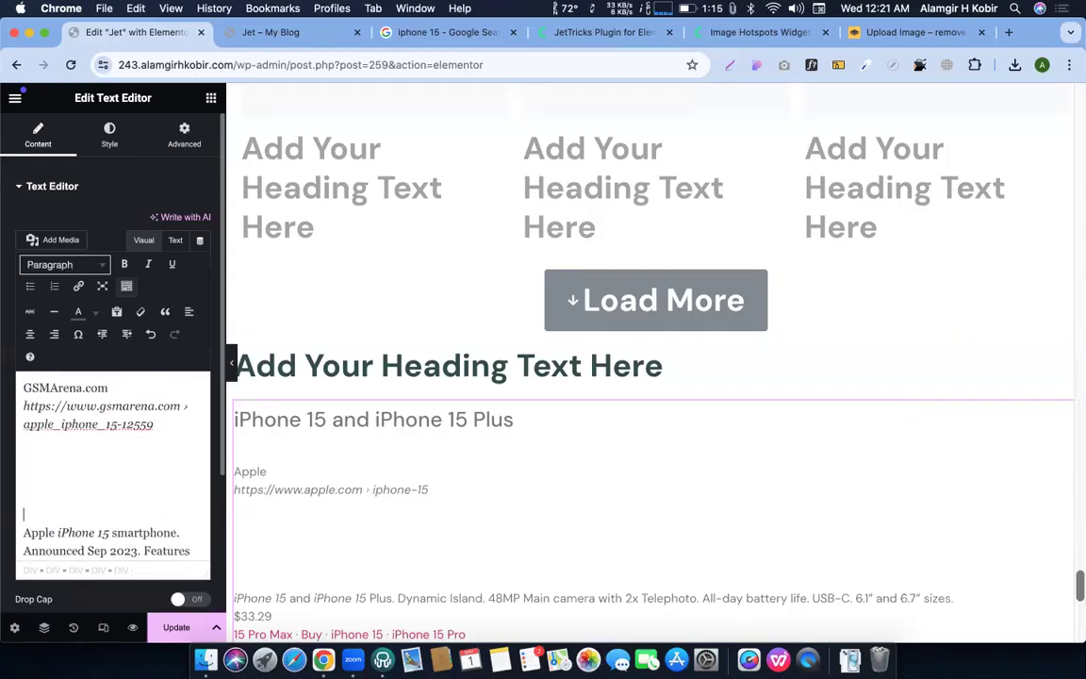
pyautogui.press('BackSpace')
pyautogui.press('BackSpace')
pyautogui.press('BackSpace')
pyautogui.press('BackSpace')
pyautogui.press('BackSpace')
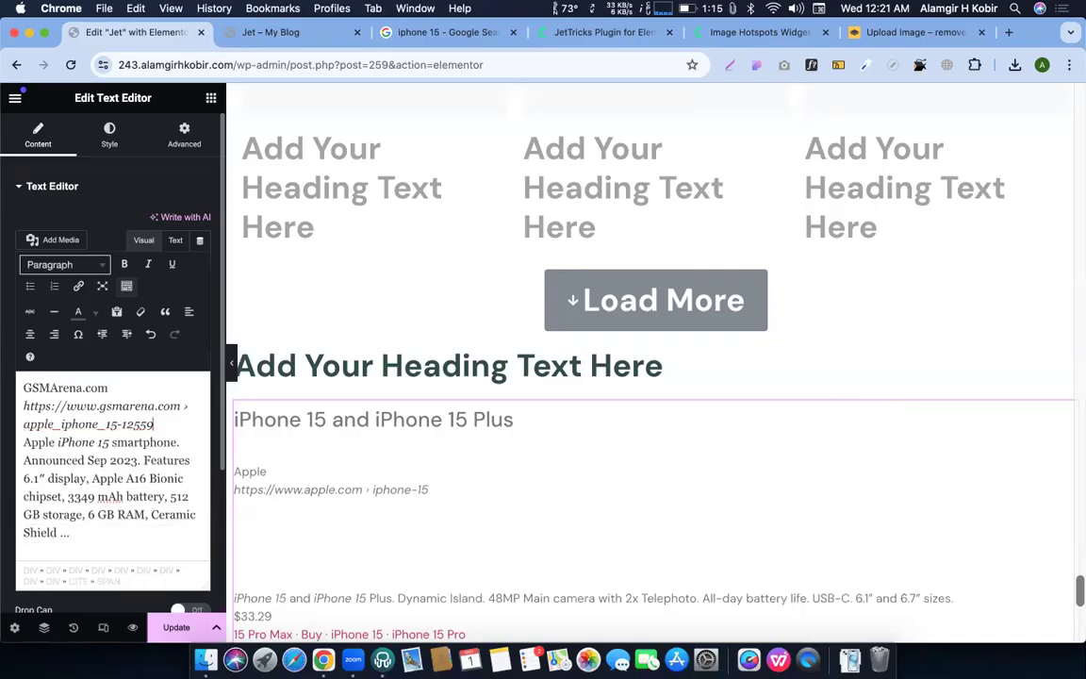
pyautogui.click(85, 517)
pyautogui.write(',')
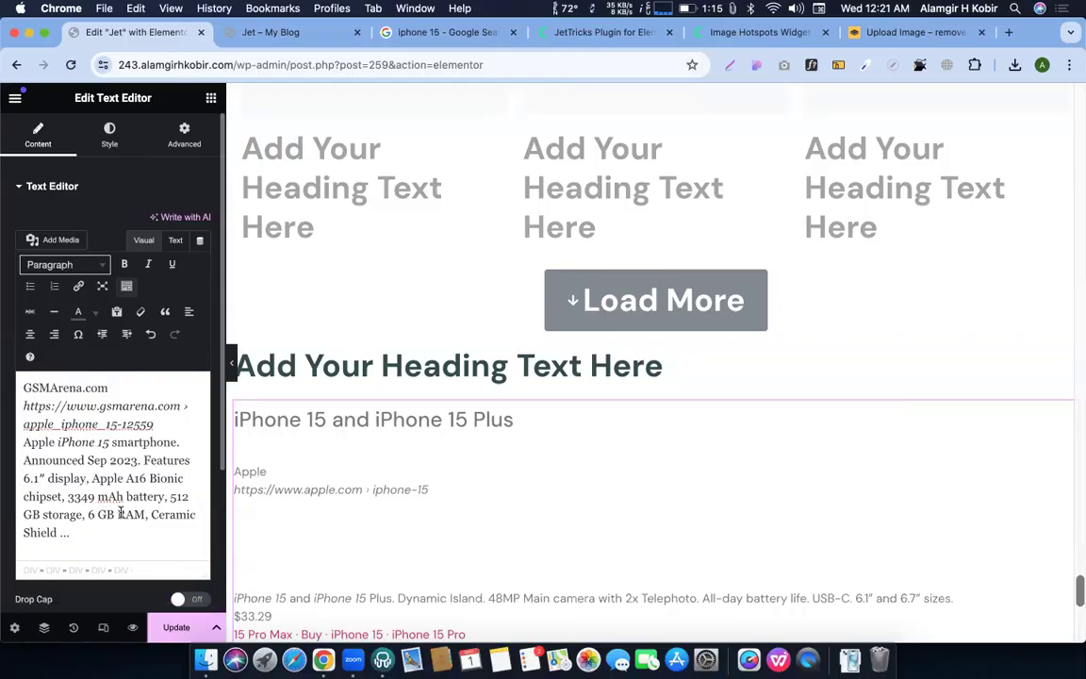
# Remove four more blank lines from the iPhone 15 text
pyautogui.press('super+a')
pyautogui.scroll(-10, 452, 514)
pyautogui.scroll(5, 451, 513)
pyautogui.scroll(-5, 452, 514)
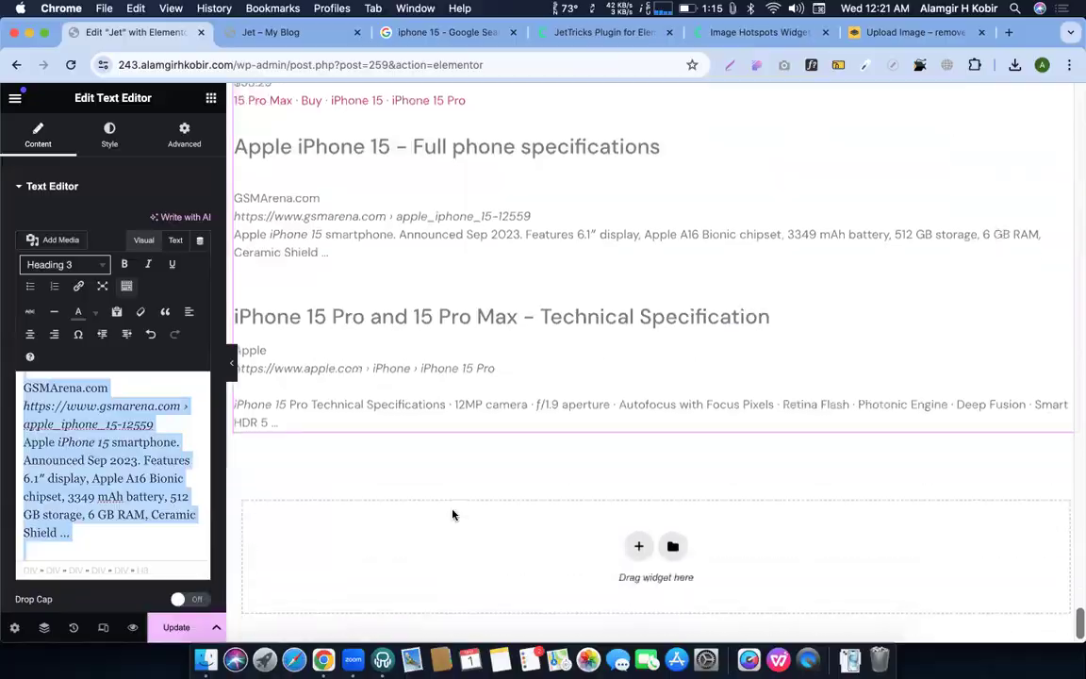
pyautogui.scroll(5, 452, 514)
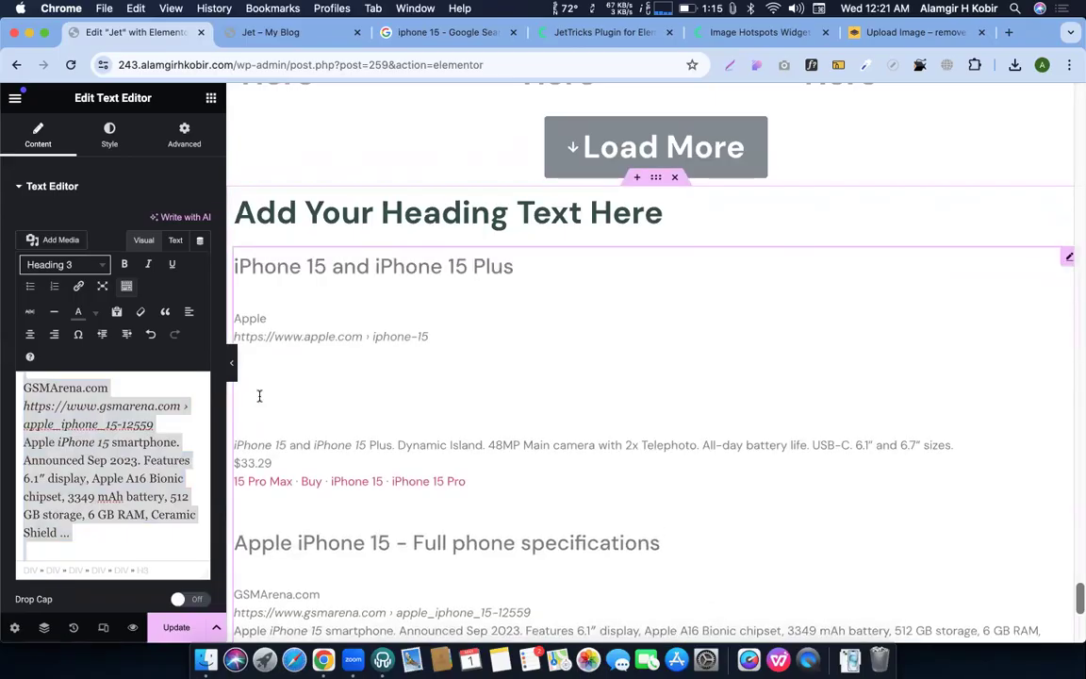
pyautogui.press('BackSpace')
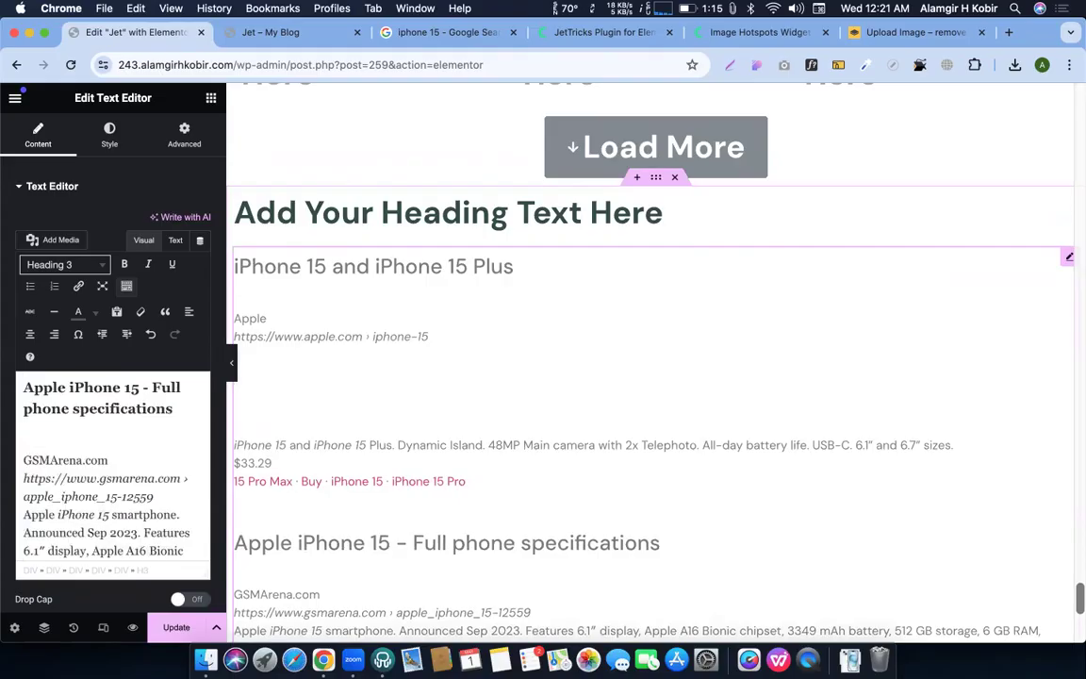
pyautogui.press('BackSpace')
pyautogui.press('BackSpace')
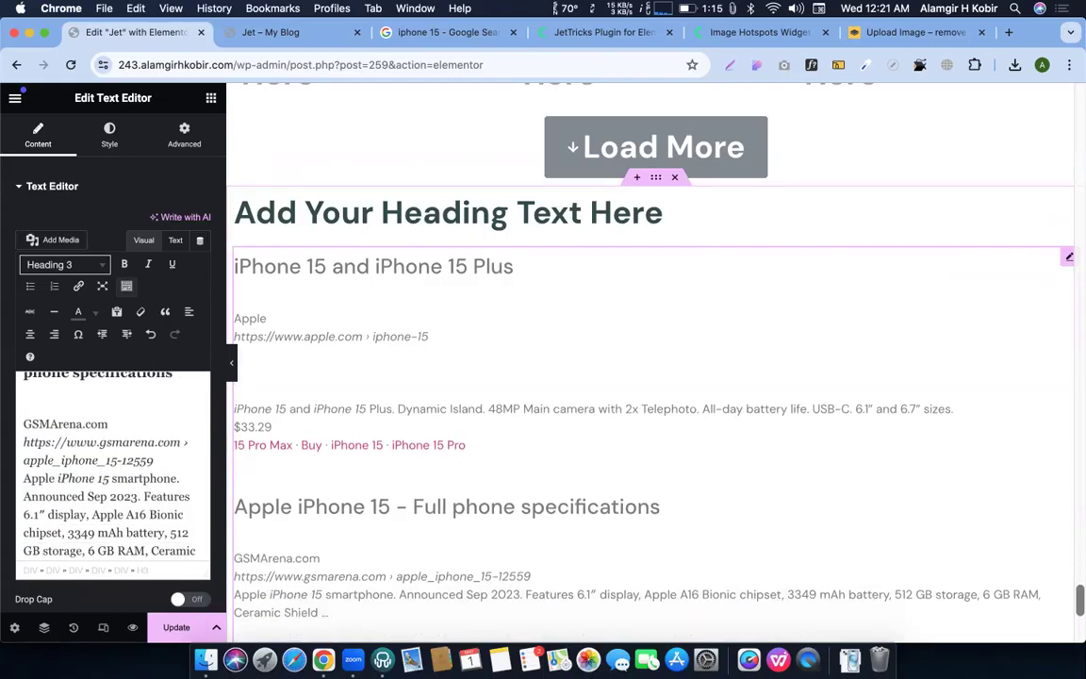
pyautogui.press('BackSpace')
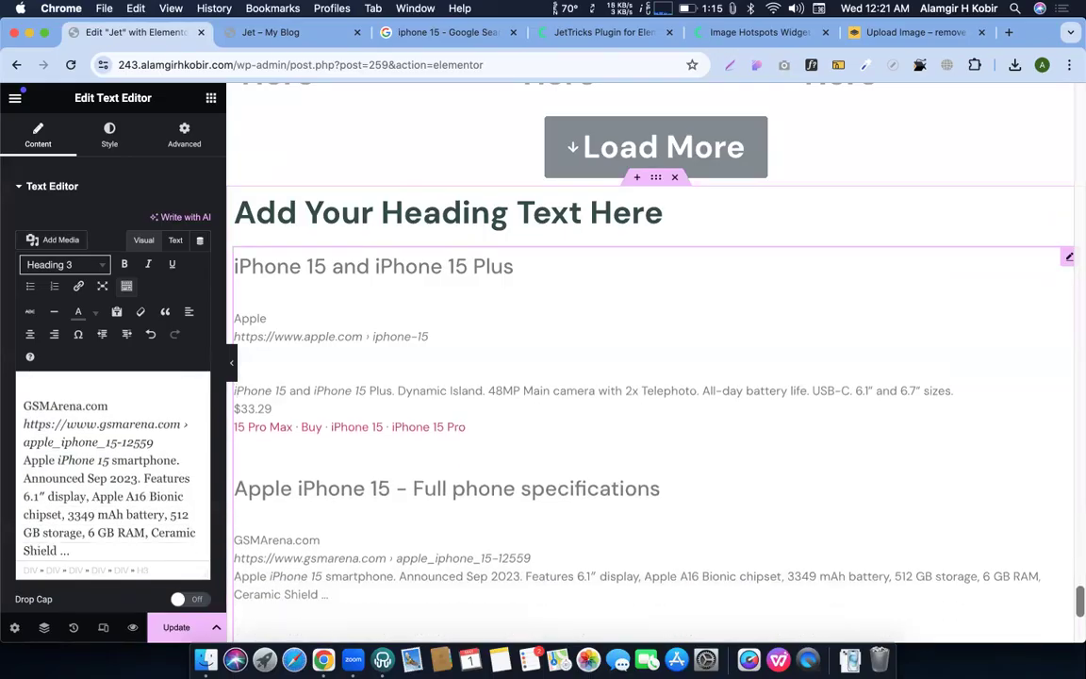
pyautogui.press('BackSpace')
# Copy all the widget text and paste it back more tightly spaced, then reselect everything
pyautogui.scroll(-5, 369, 462)
pyautogui.scroll(4, 366, 443)
pyautogui.scroll(2, 367, 359)
pyautogui.press('super+a')
pyautogui.press('super+c')
pyautogui.press('super+v')
pyautogui.scroll(-6, 367, 358)
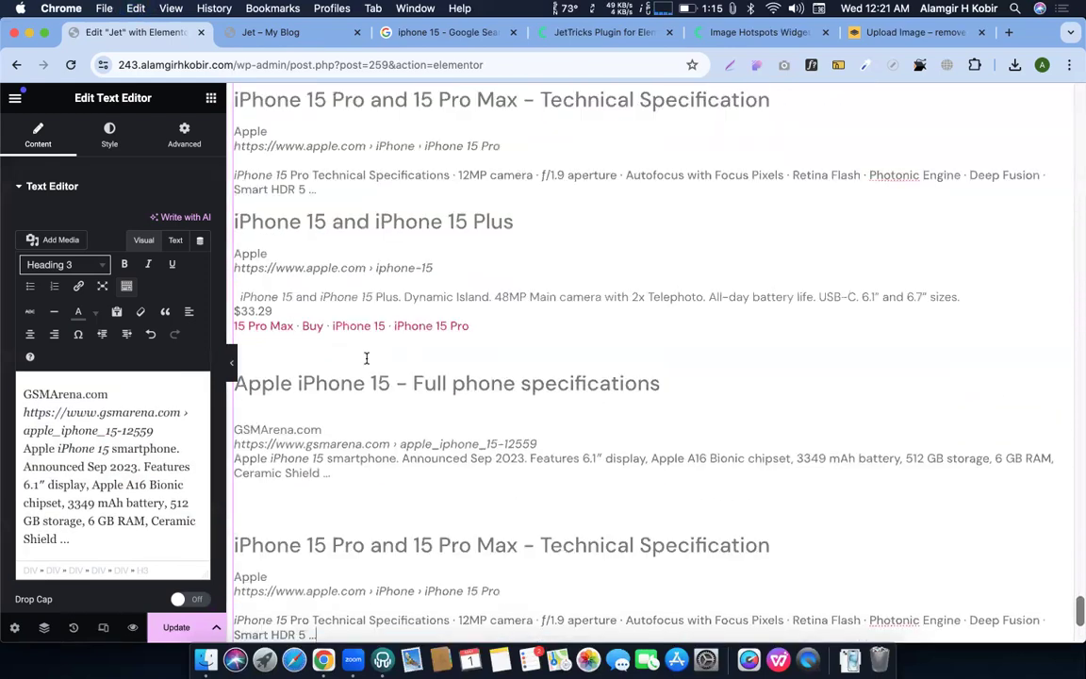
pyautogui.scroll(3, 426, 409)
pyautogui.scroll(-1, 442, 380)
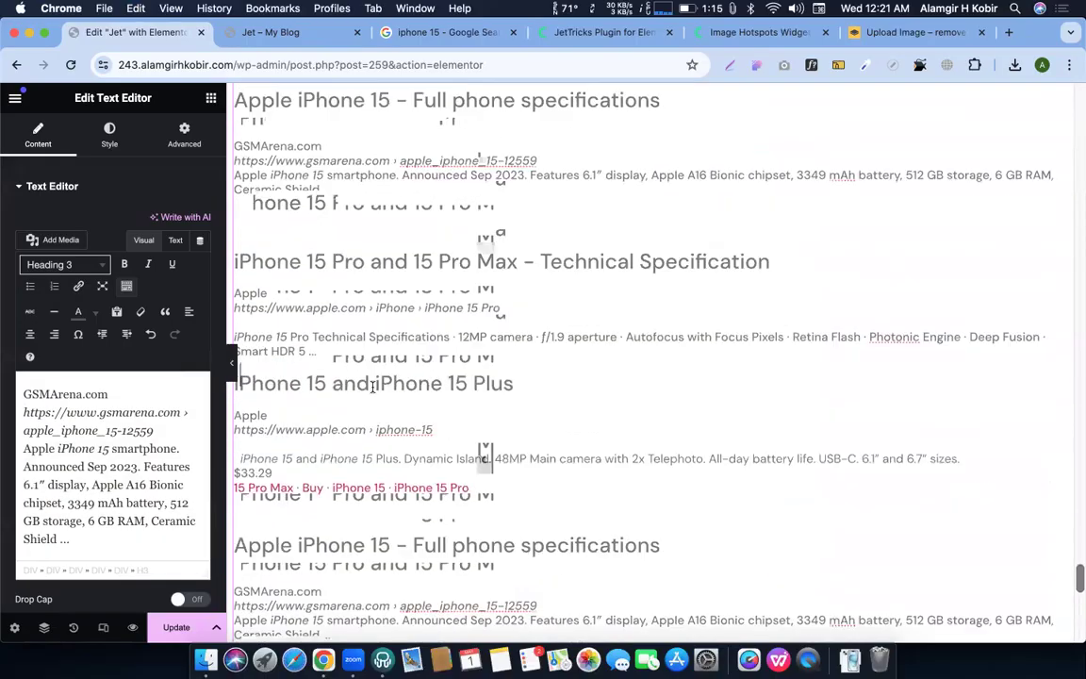
pyautogui.scroll(4, 321, 348)
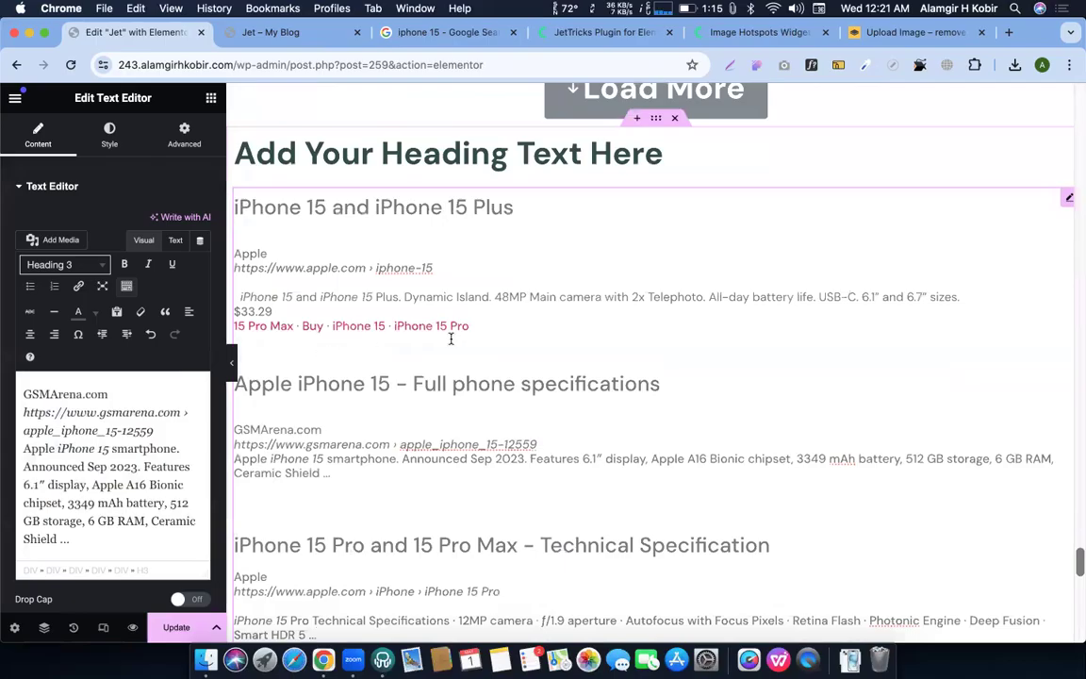
pyautogui.scroll(-5, 451, 339)
pyautogui.scroll(8, 450, 341)
pyautogui.scroll(-8, 451, 342)
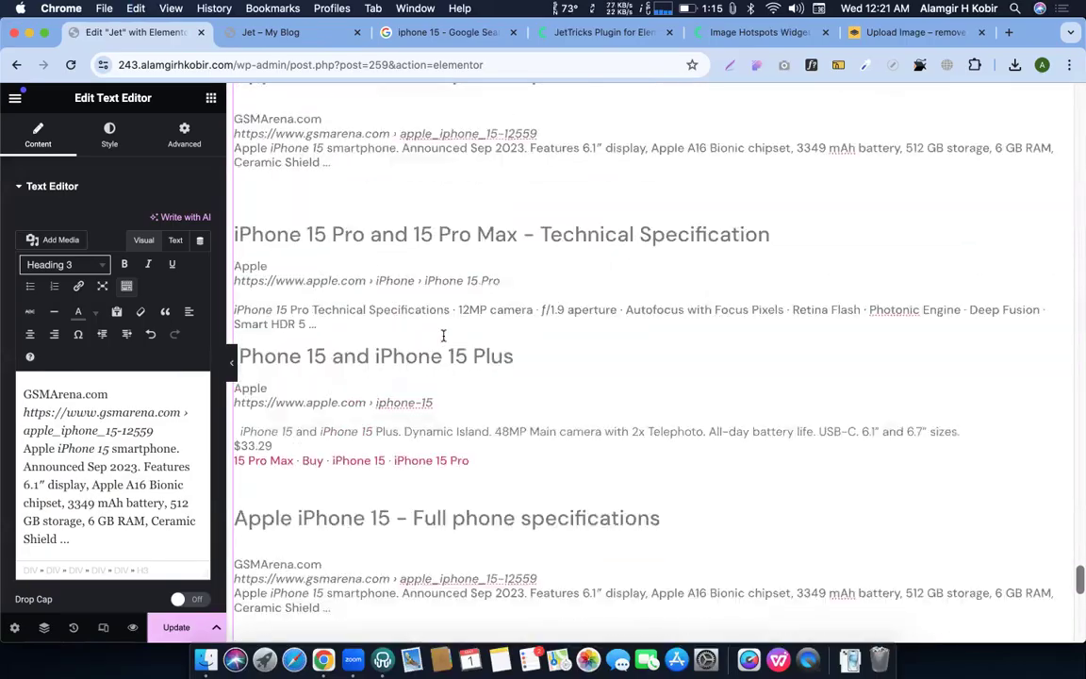
pyautogui.scroll(1, 443, 336)
pyautogui.press('super+a')
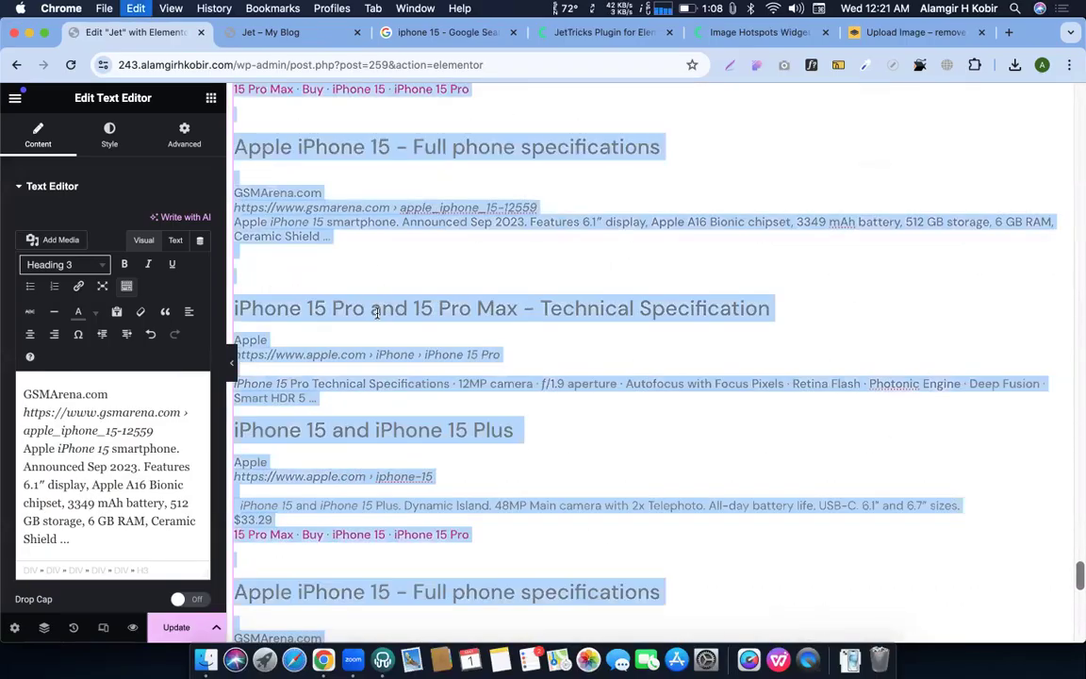
pyautogui.scroll(5, 470, 373)
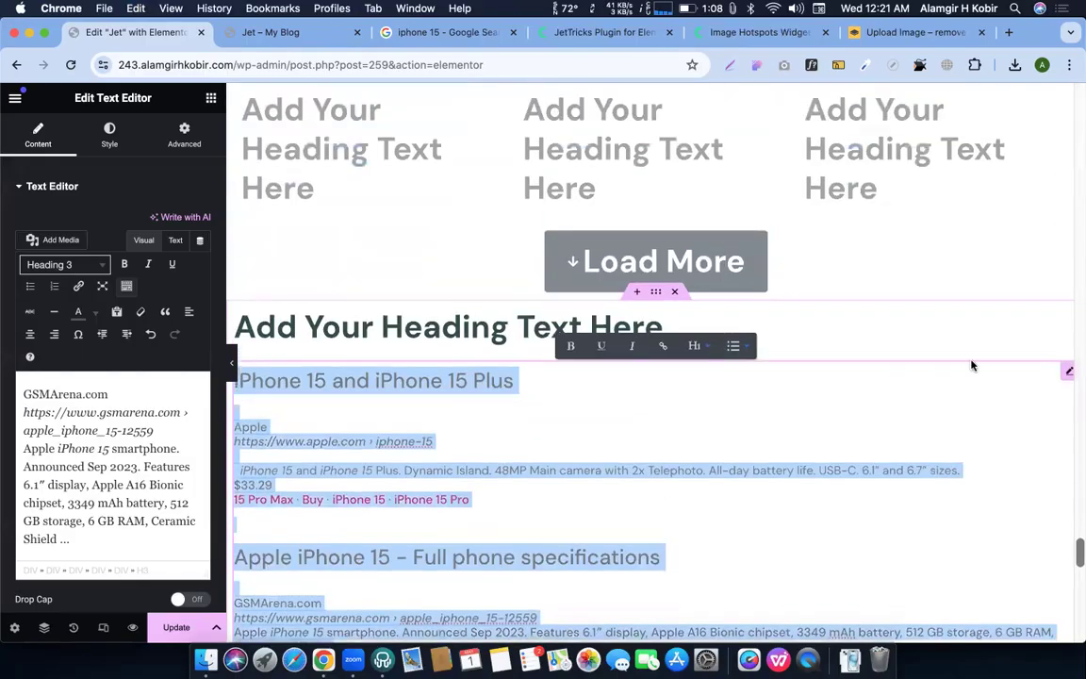
# Delete the iPhone text widget and drop a JetTricks Unfold widget below the heading
pyautogui.rightClick(1070, 373)
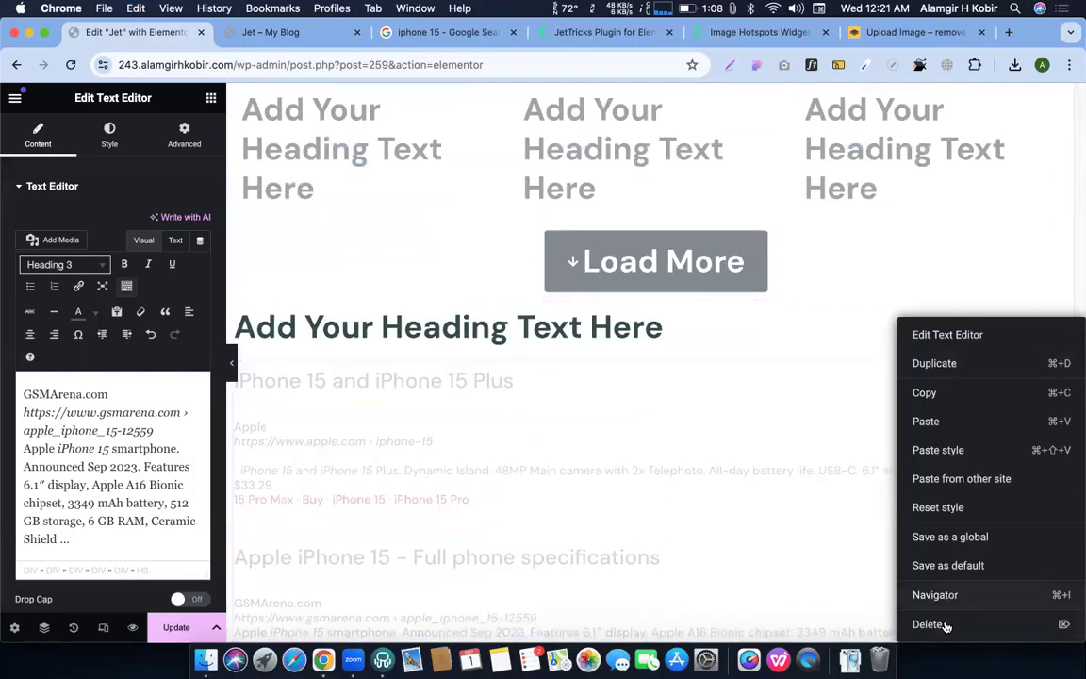
pyautogui.press('Delete')
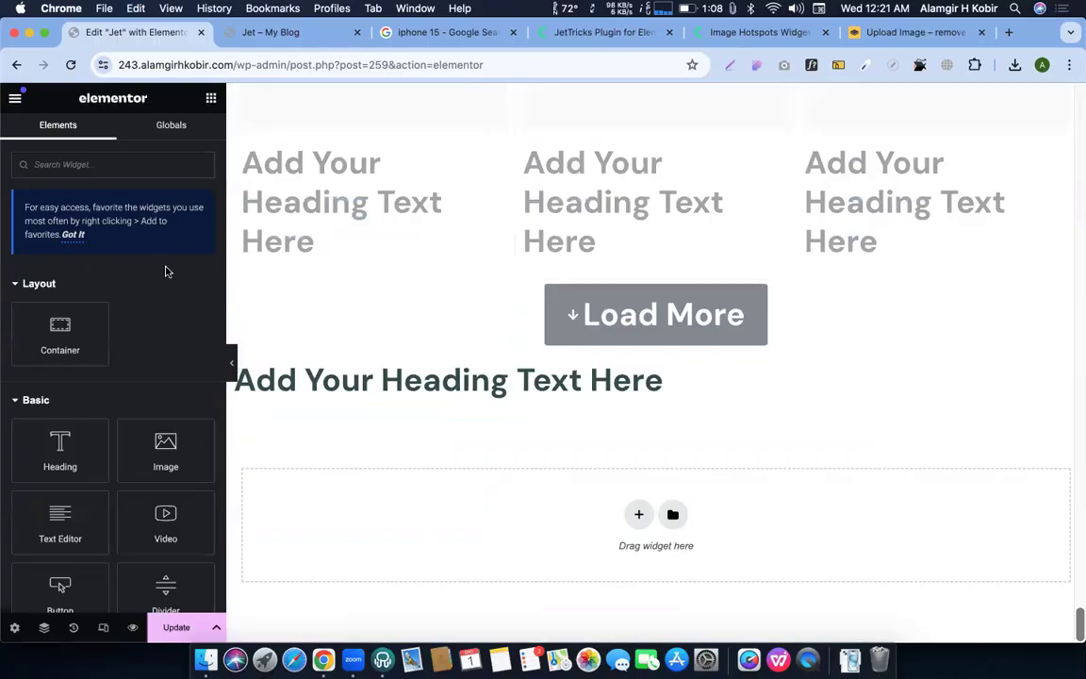
pyautogui.scroll(-15, 165, 272)
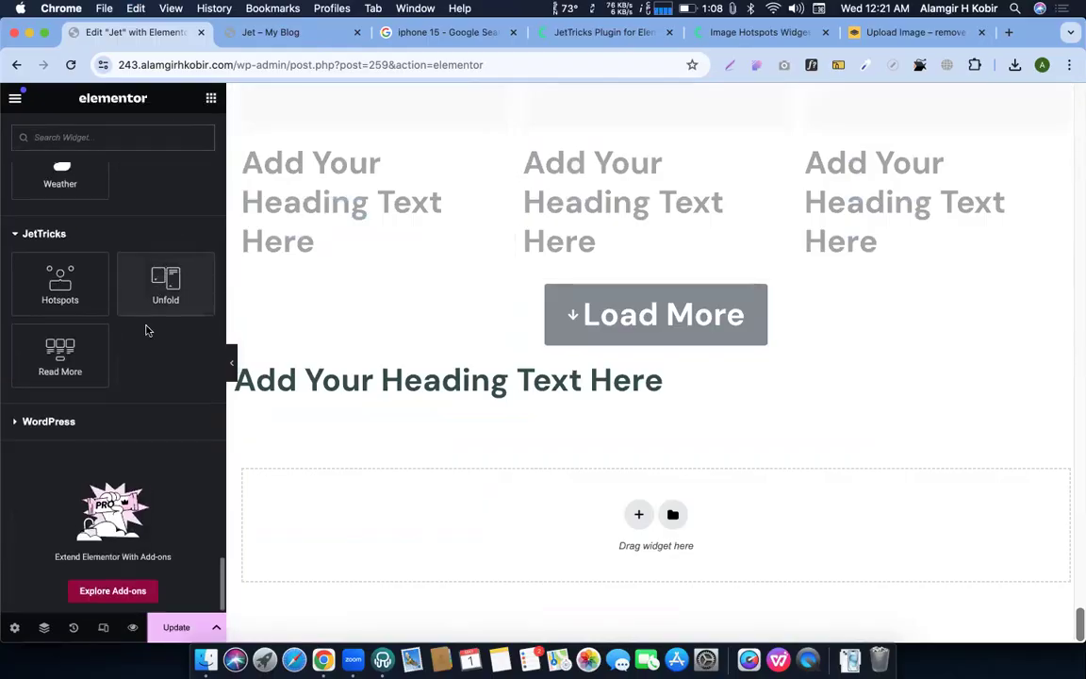
pyautogui.moveTo(161, 289); pyautogui.dragTo(514, 394)
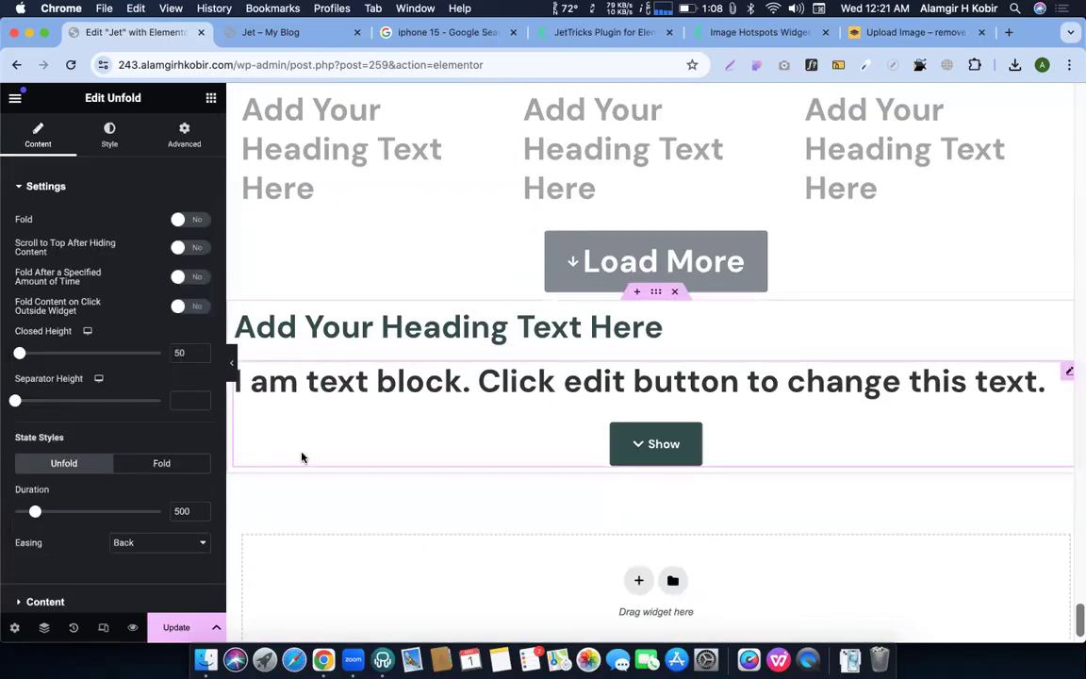
pyautogui.scroll(-2, 81, 485)
# Replace the Unfold widget's placeholder content with the pasted iPhone 15 text
pyautogui.scroll(-1, 80, 498)
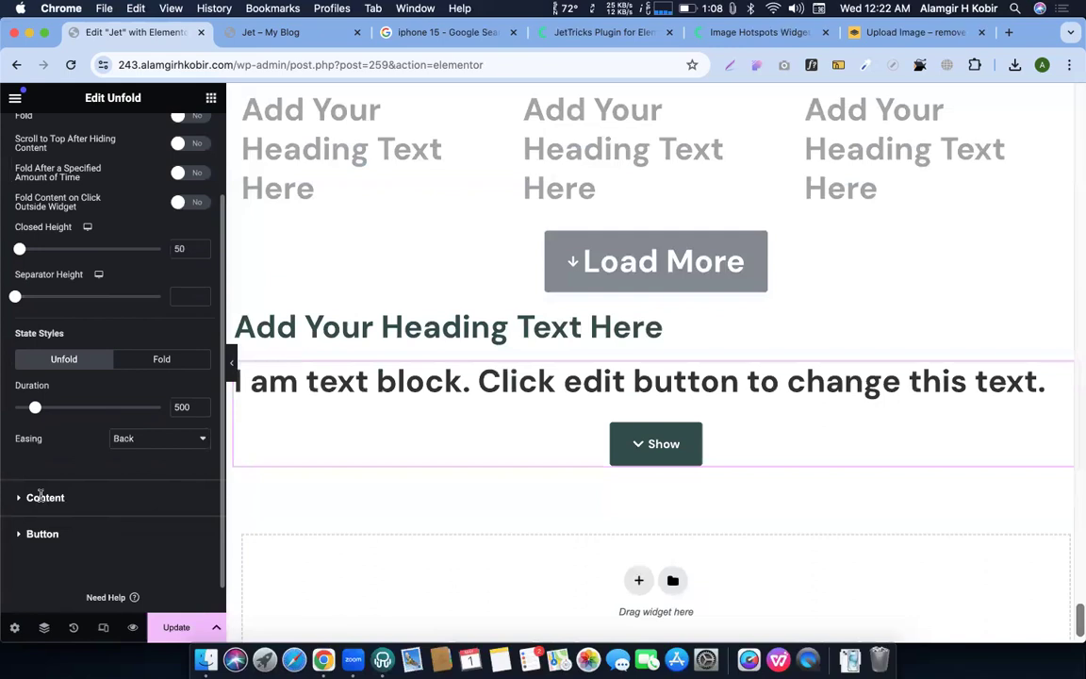
pyautogui.click(40, 497)
pyautogui.press('super+a')
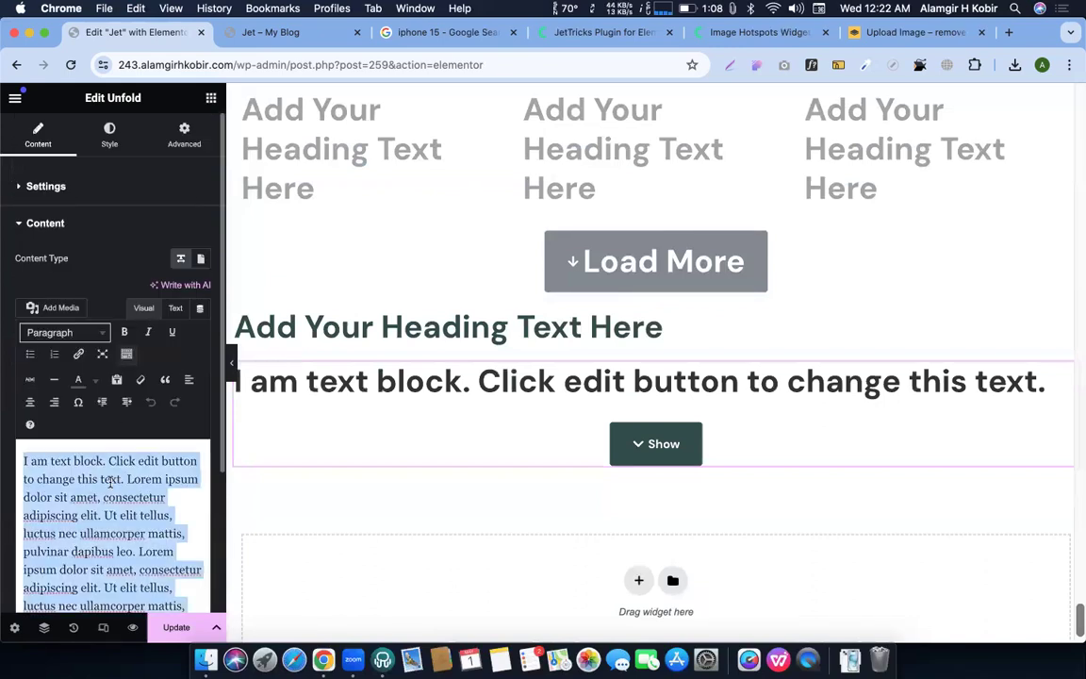
pyautogui.press('super+v')
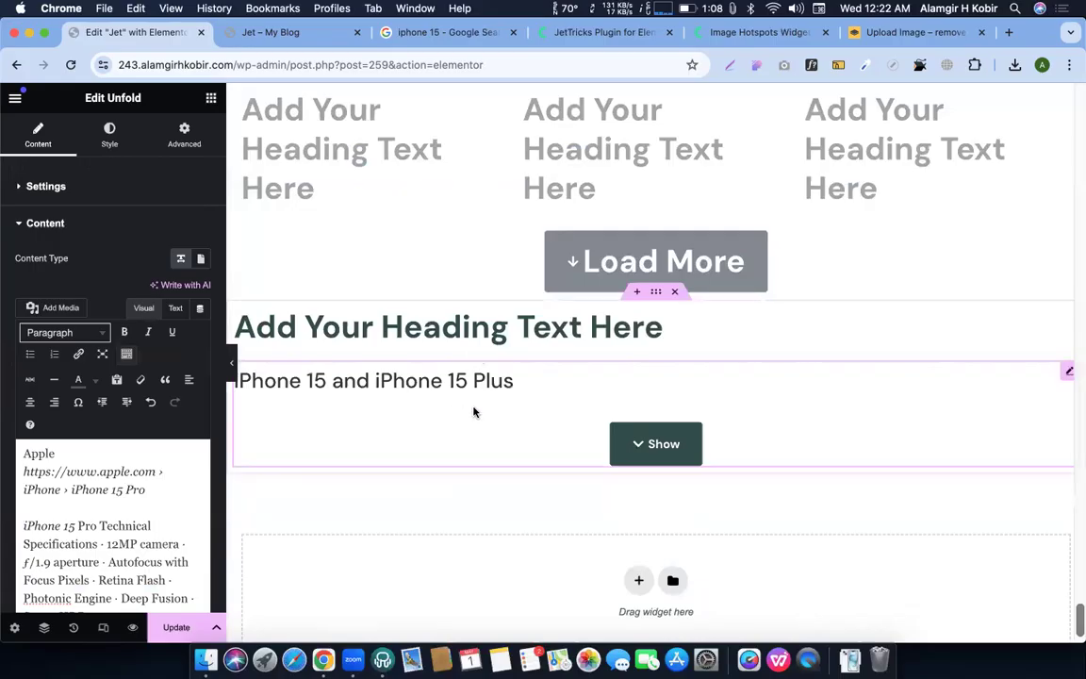
pyautogui.scroll(-1, 146, 483)
pyautogui.scroll(5, 146, 483)
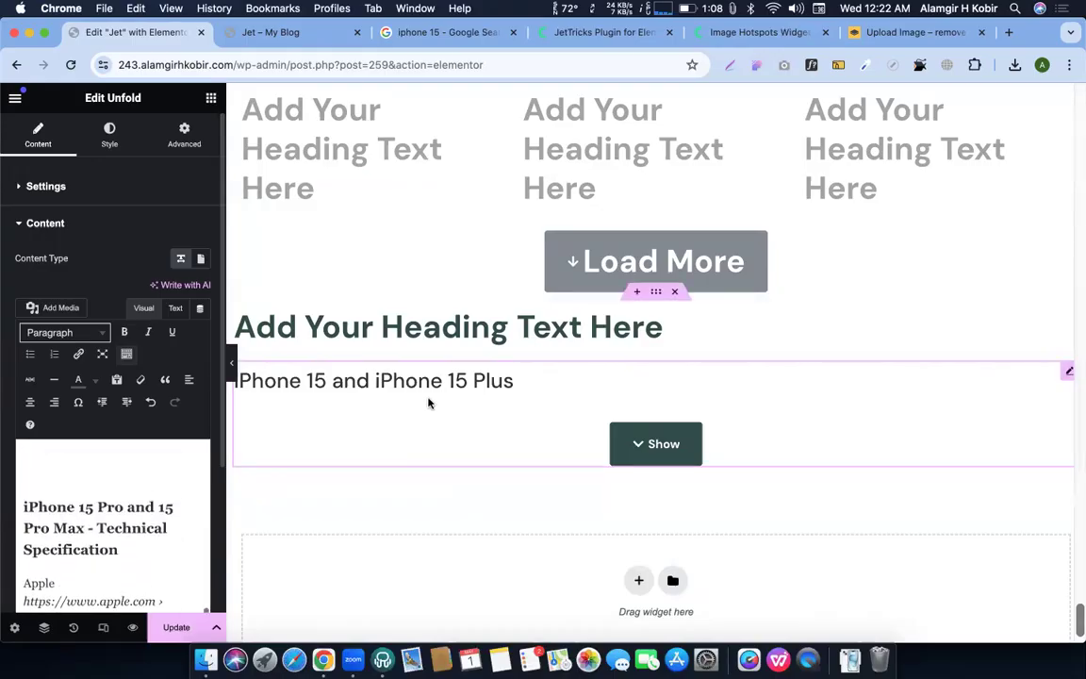
# Reset the Unfold widget's box shadow to its default style
pyautogui.click(58, 187)
pyautogui.scroll(-2, 99, 311)
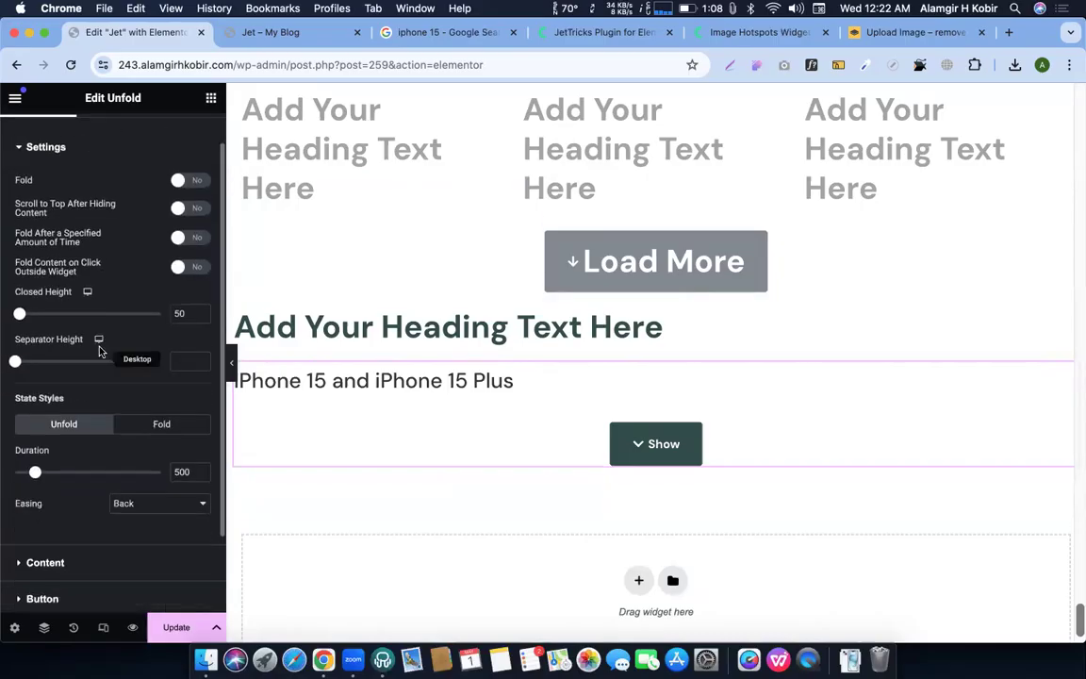
pyautogui.scroll(2, 121, 179)
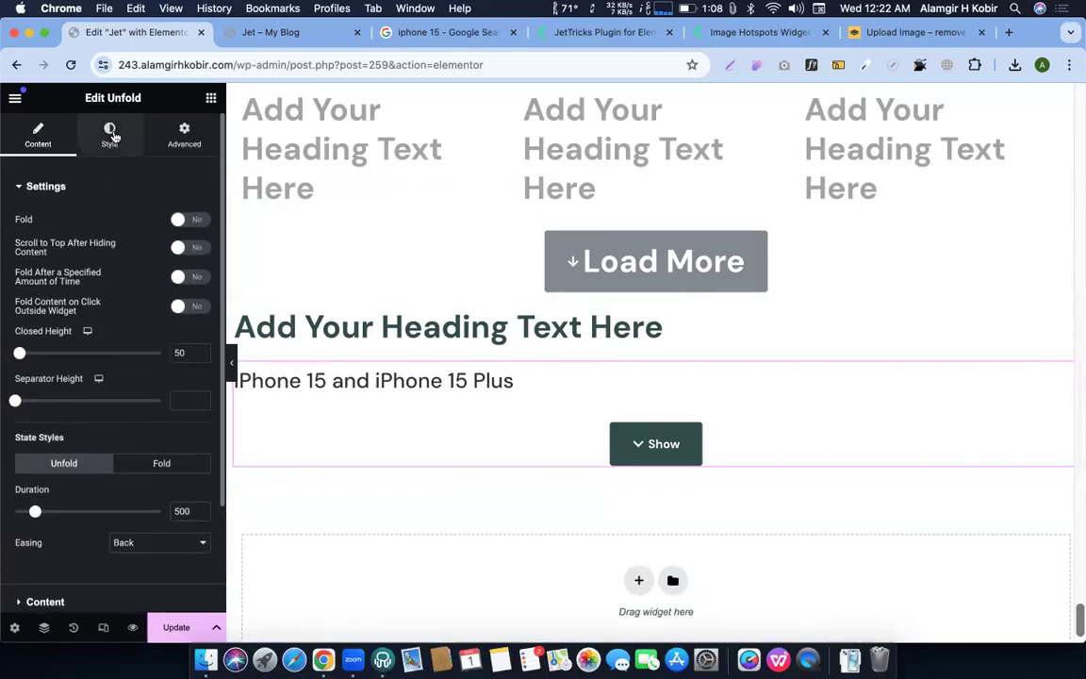
pyautogui.click(110, 135)
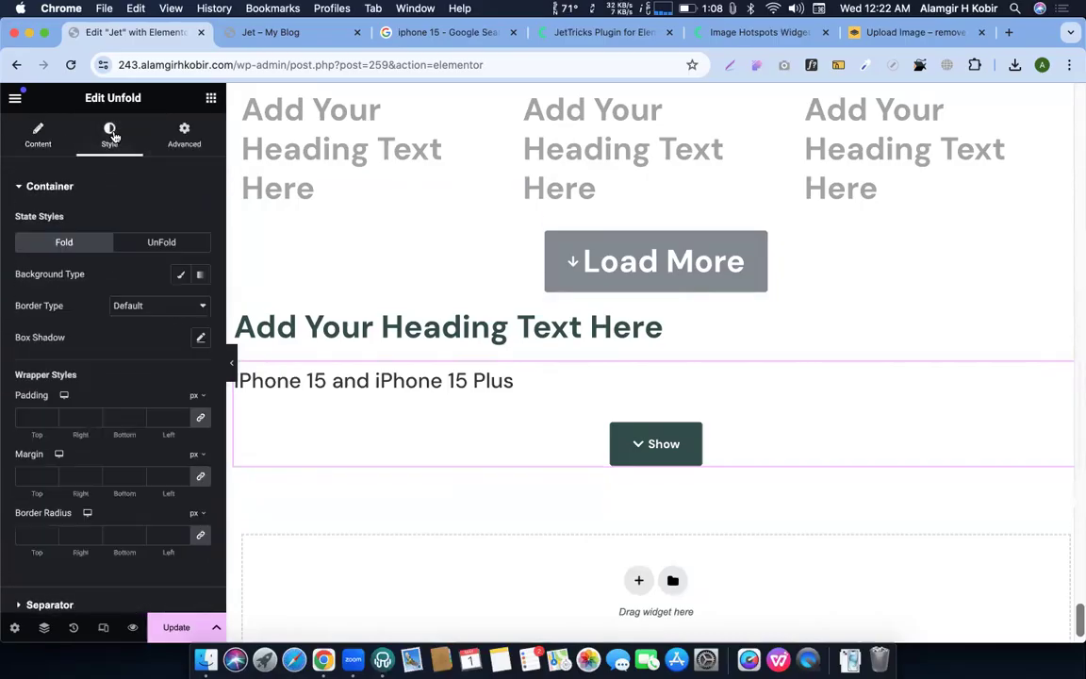
pyautogui.click(202, 337)
pyautogui.click(201, 338)
pyautogui.click(182, 340)
# Reduce the folded content typography size from 42 to 26px
pyautogui.scroll(-1, 128, 344)
pyautogui.scroll(1, 128, 345)
pyautogui.scroll(-4, 131, 347)
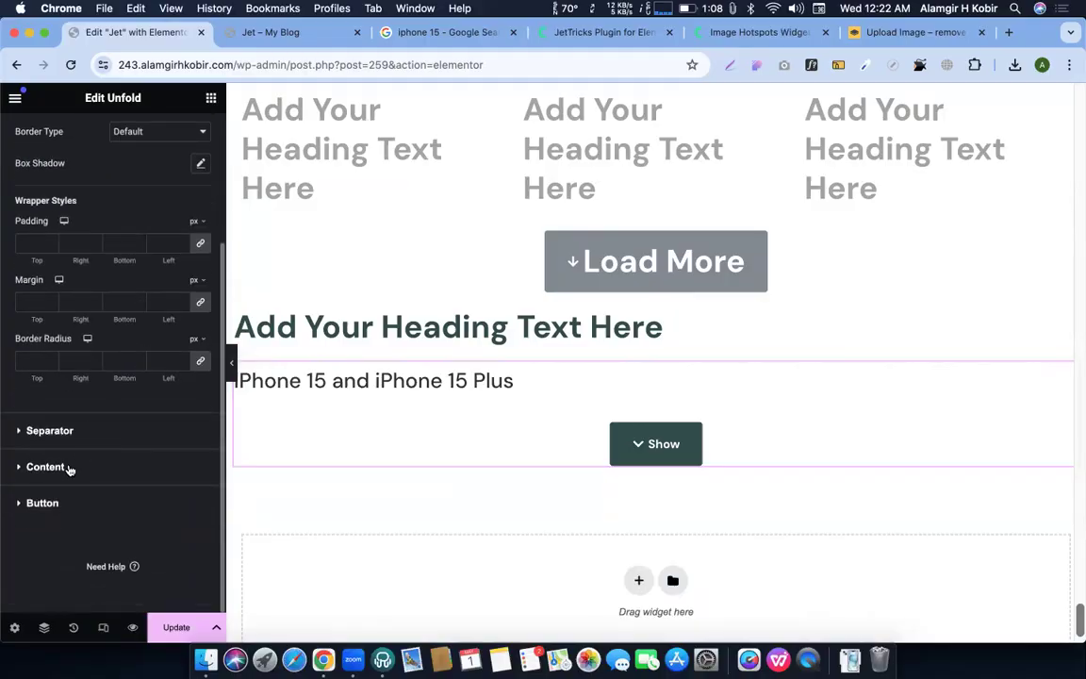
pyautogui.click(69, 468)
pyautogui.click(200, 356)
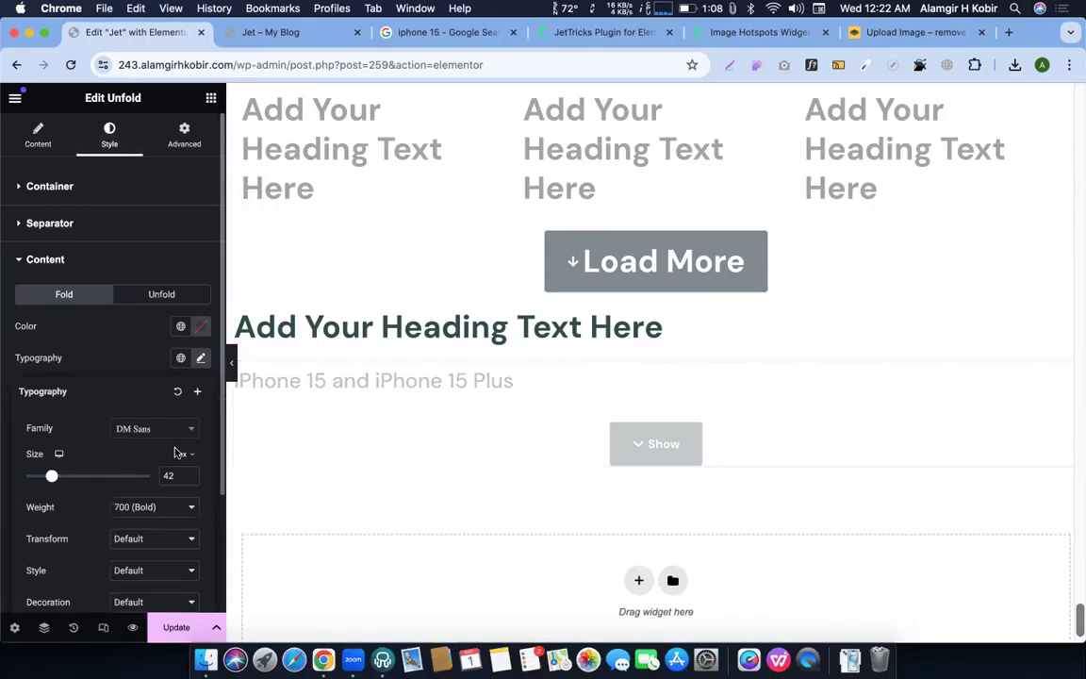
pyautogui.moveTo(52, 478); pyautogui.dragTo(43, 479)
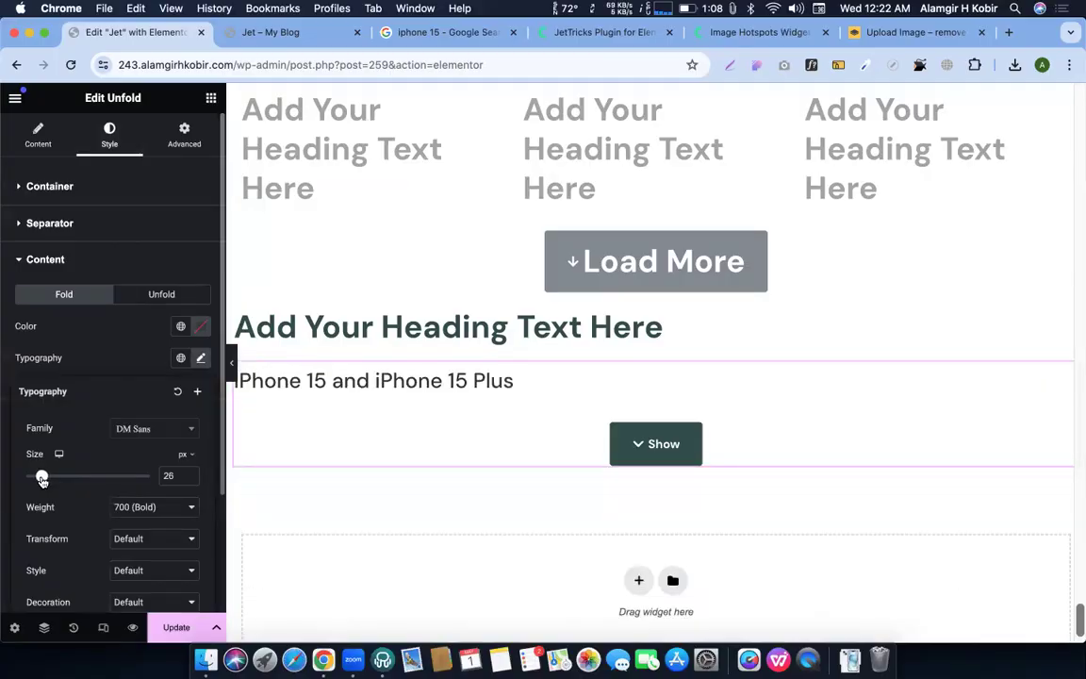
pyautogui.click(54, 133)
pyautogui.scroll(-3, 104, 425)
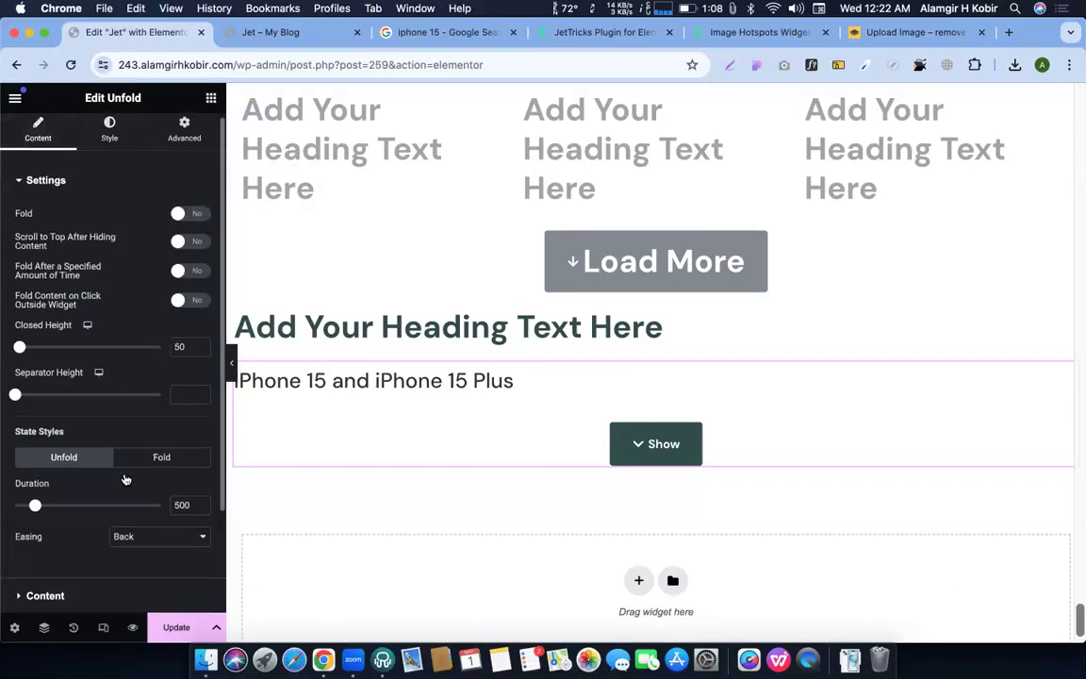
# Replace the Unfold content with the iPhone 15 description paragraph, pasted twice
pyautogui.click(37, 467)
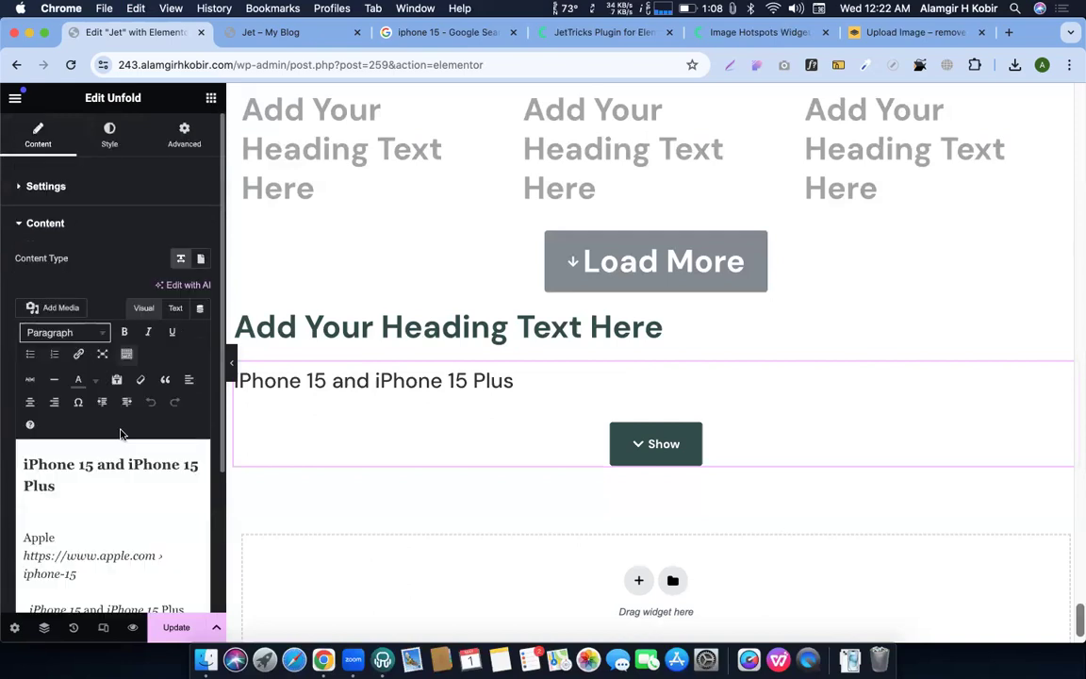
pyautogui.tripleClick(68, 536)
pyautogui.press('super+c')
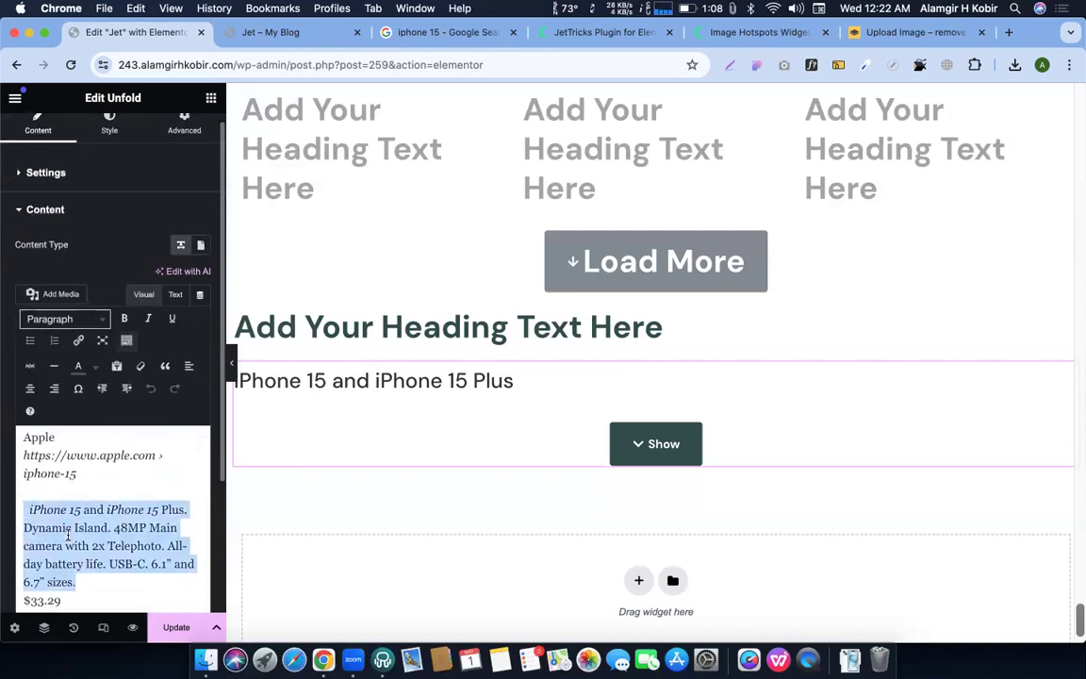
pyautogui.press('super+a')
pyautogui.press('super+v')
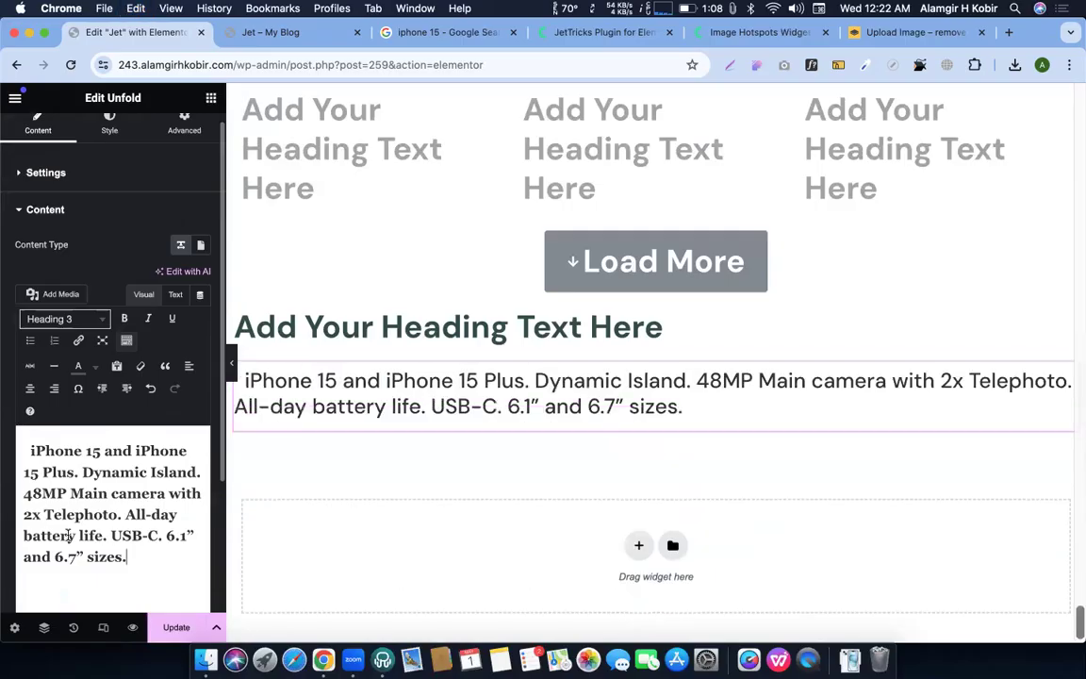
pyautogui.press('super+v')
# Select and copy the entire Unfold content text
pyautogui.press('super+a')
pyautogui.press('super+c')
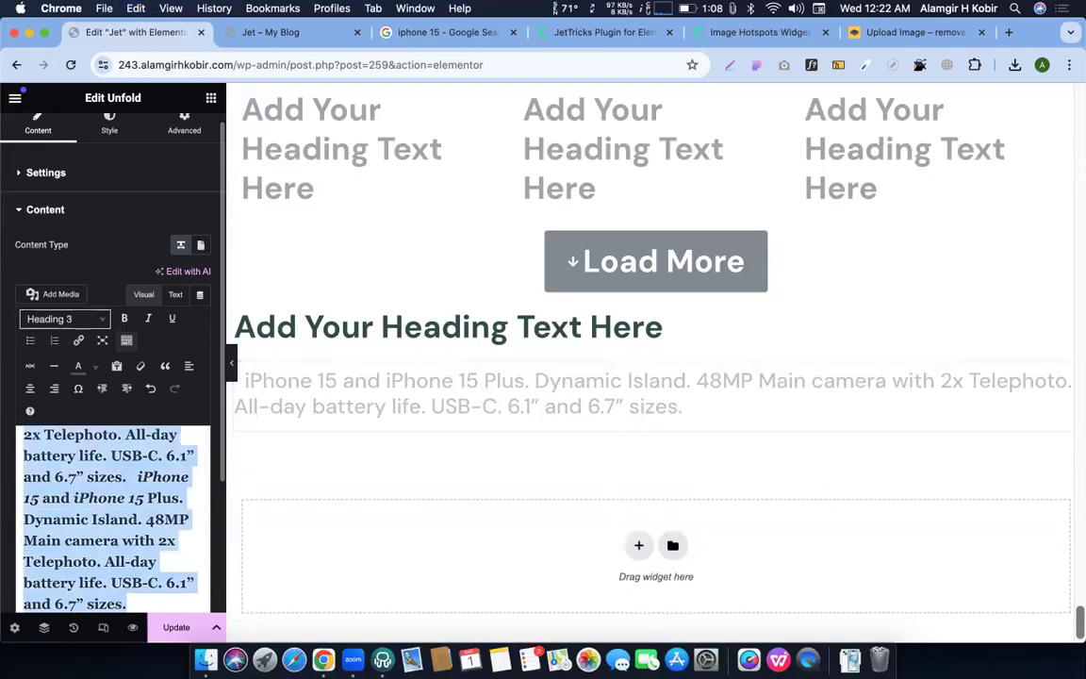
pyautogui.press('Right')
pyautogui.press('super+a')
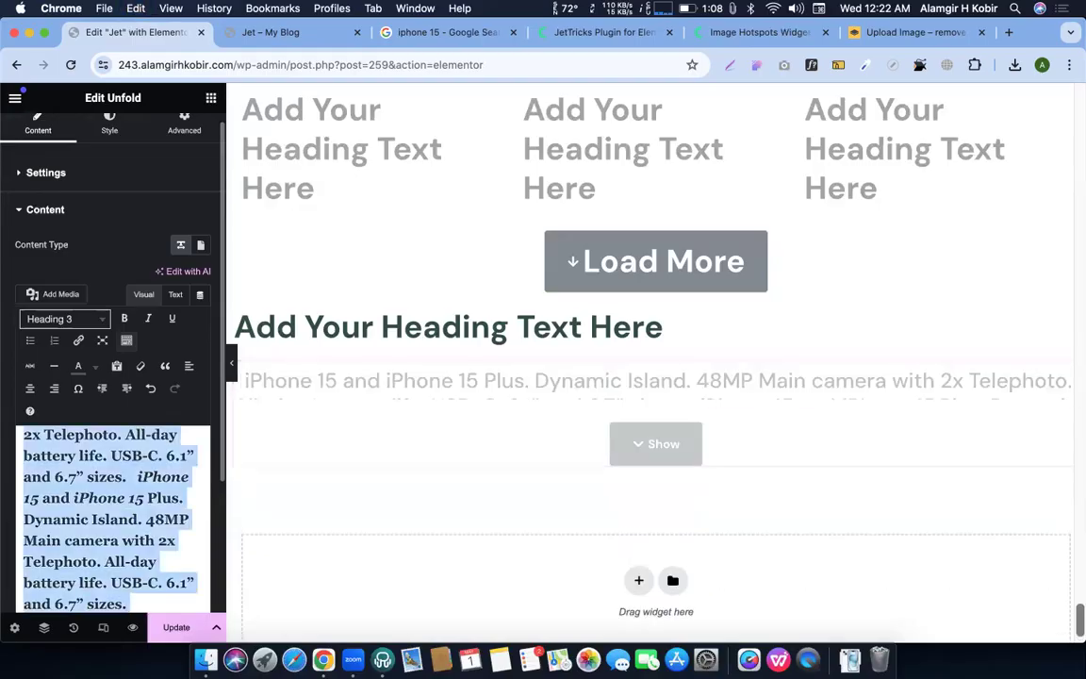
pyautogui.press('super+c')
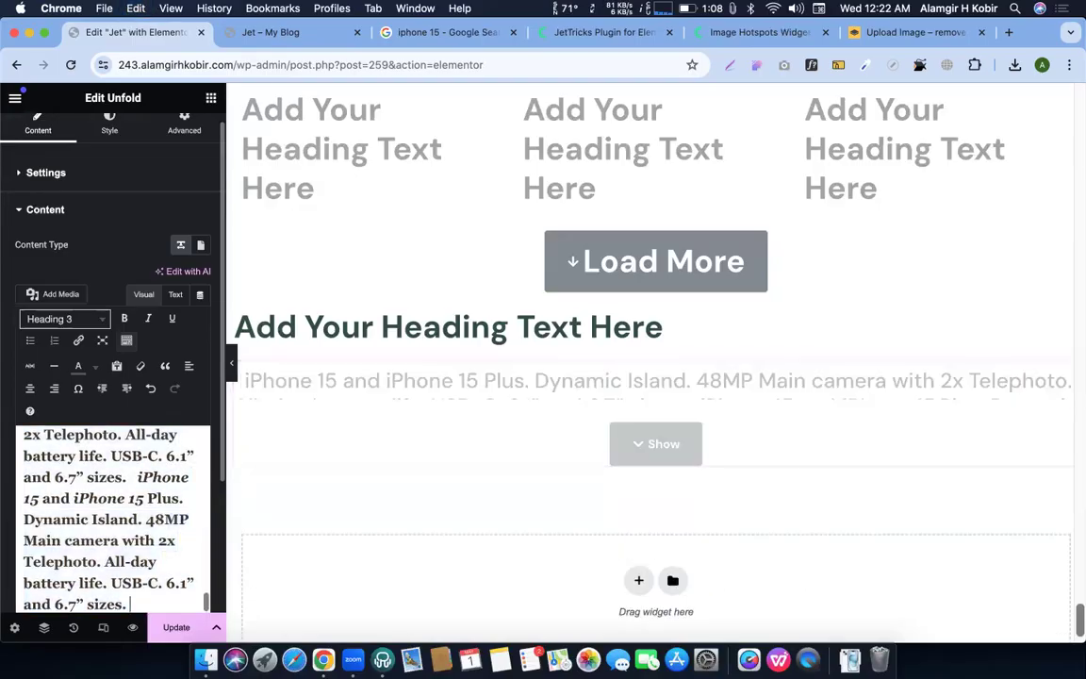
# Set the Fold state content typography size to 15px
pyautogui.click(105, 132)
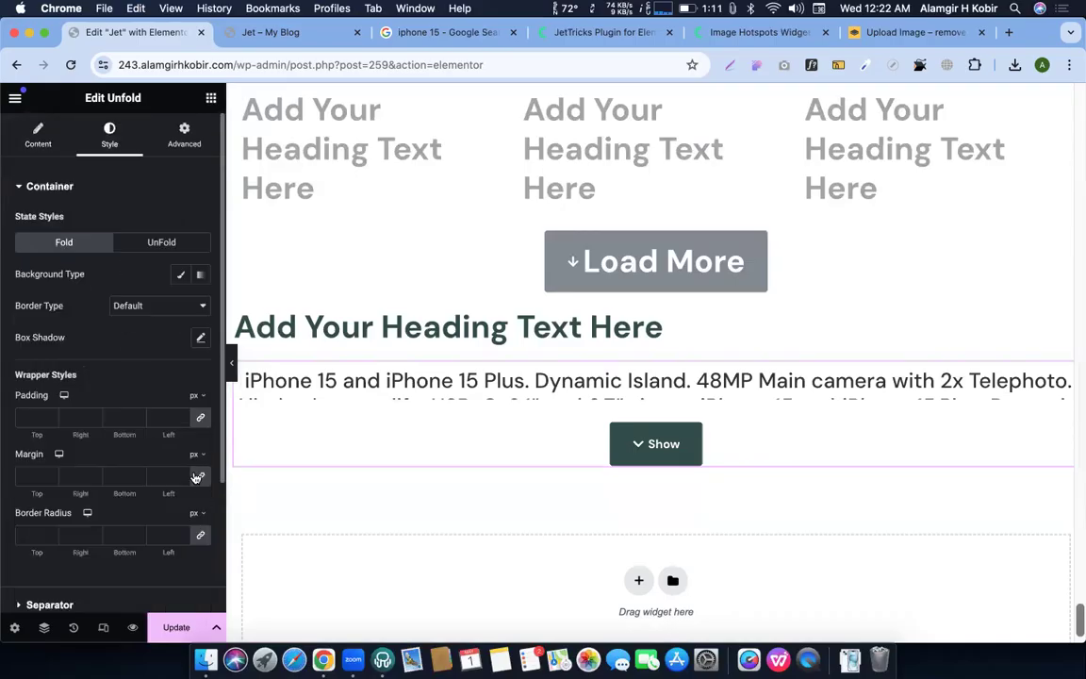
pyautogui.scroll(-4, 108, 455)
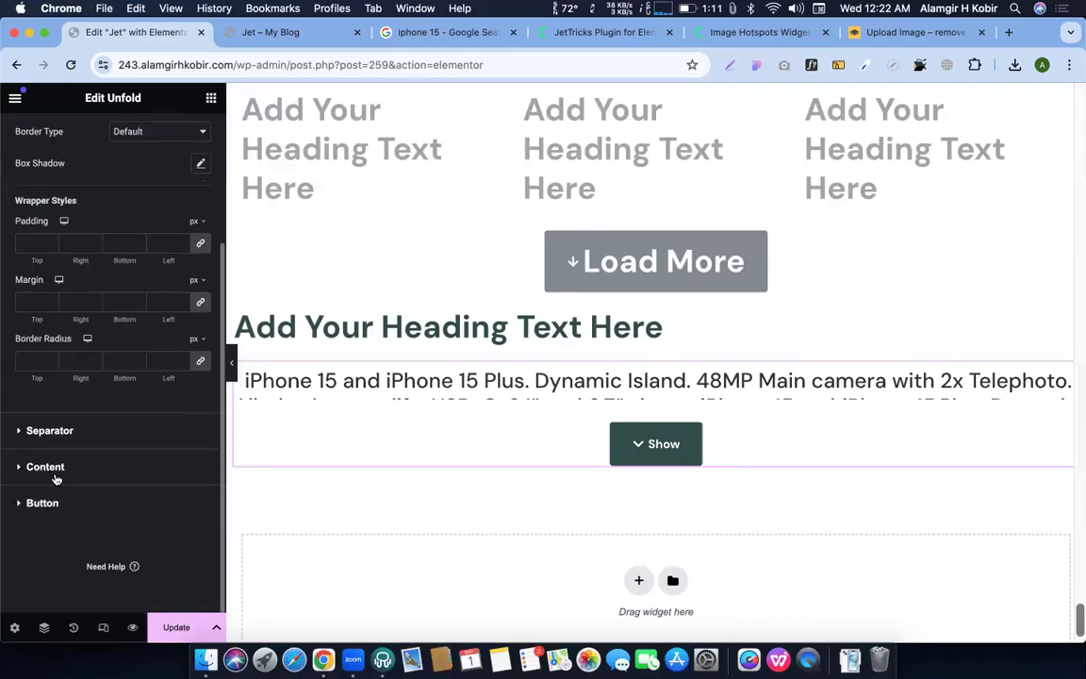
pyautogui.click(55, 475)
pyautogui.click(201, 357)
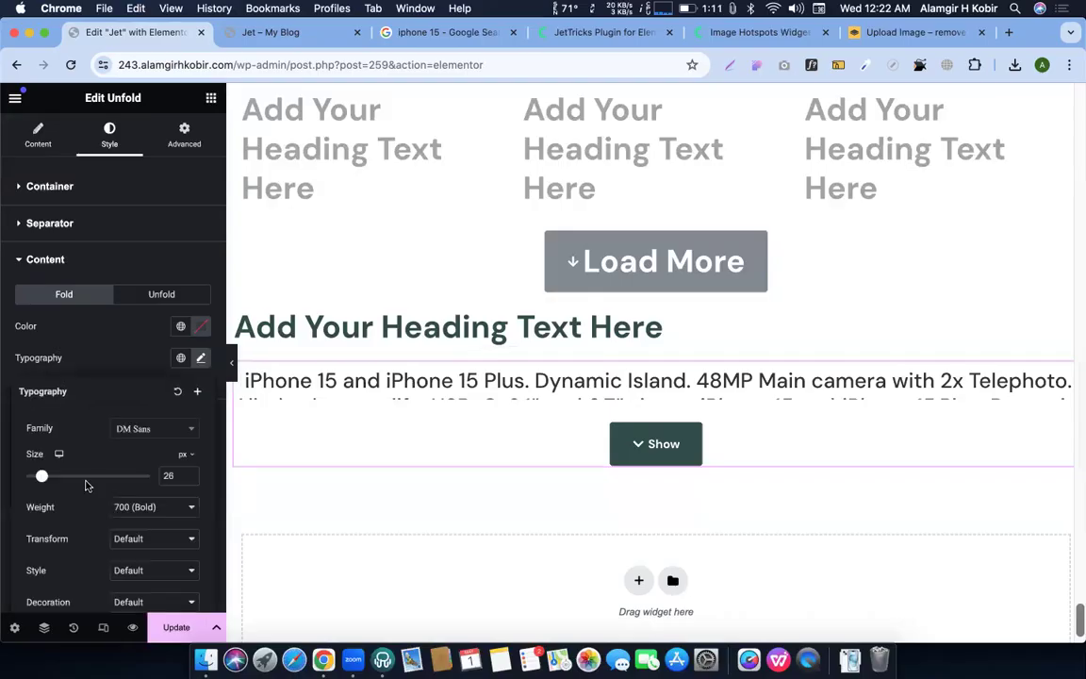
pyautogui.moveTo(40, 478); pyautogui.dragTo(33, 478)
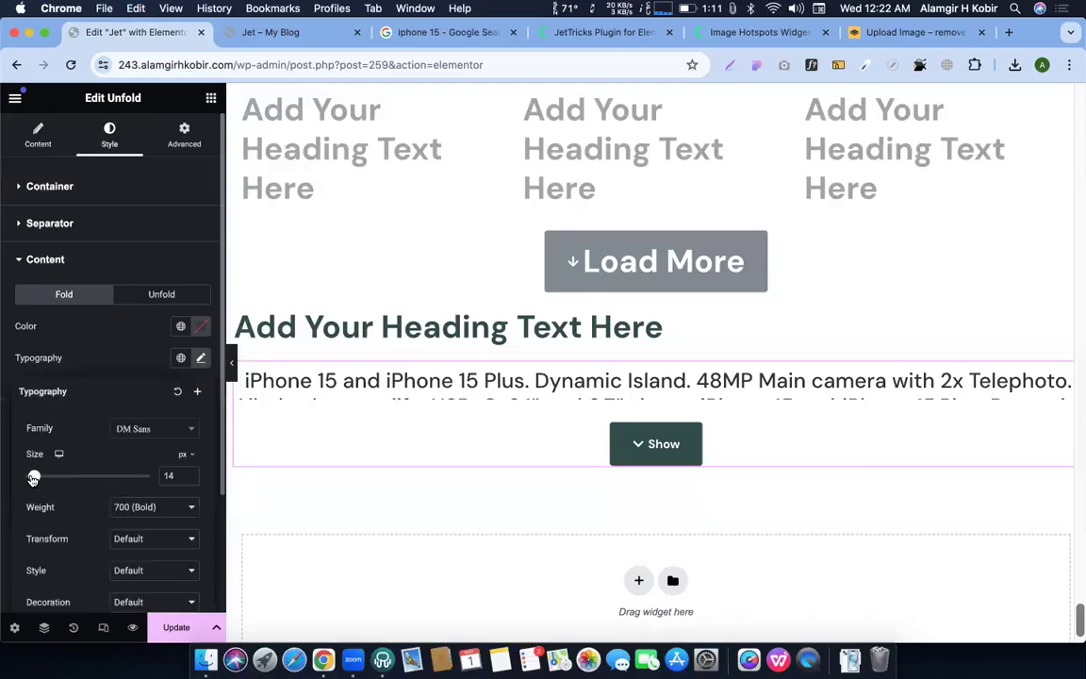
pyautogui.click(175, 475)
pyautogui.press('Up')
pyautogui.press('Down')
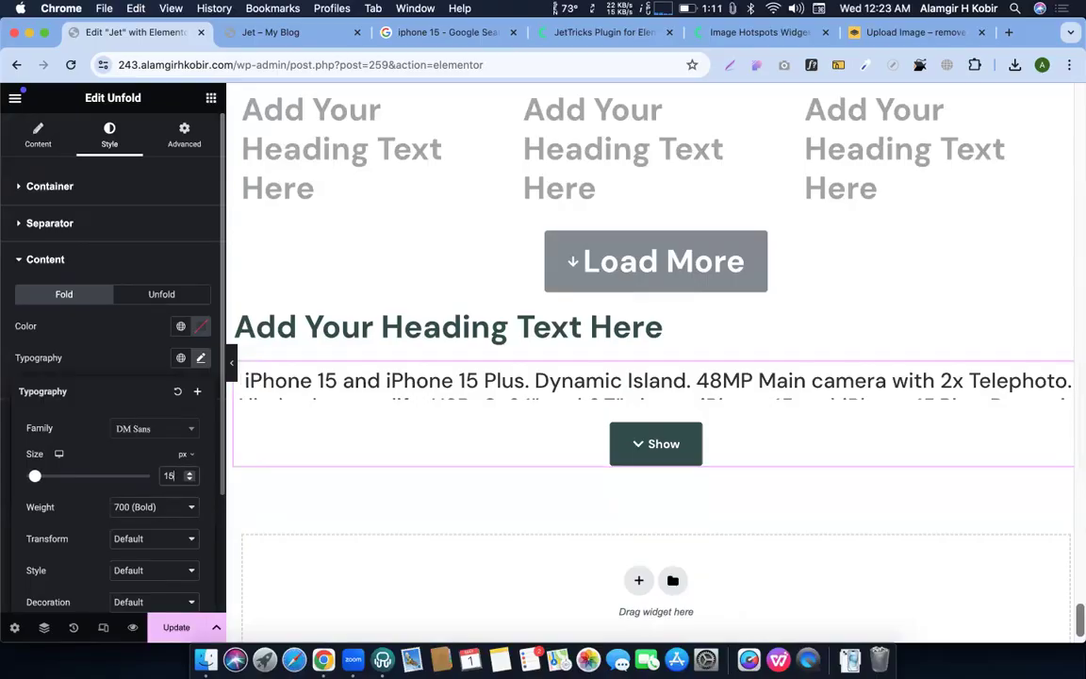
# Set the Unfold state content typography size to 16px and update the page
pyautogui.click(160, 298)
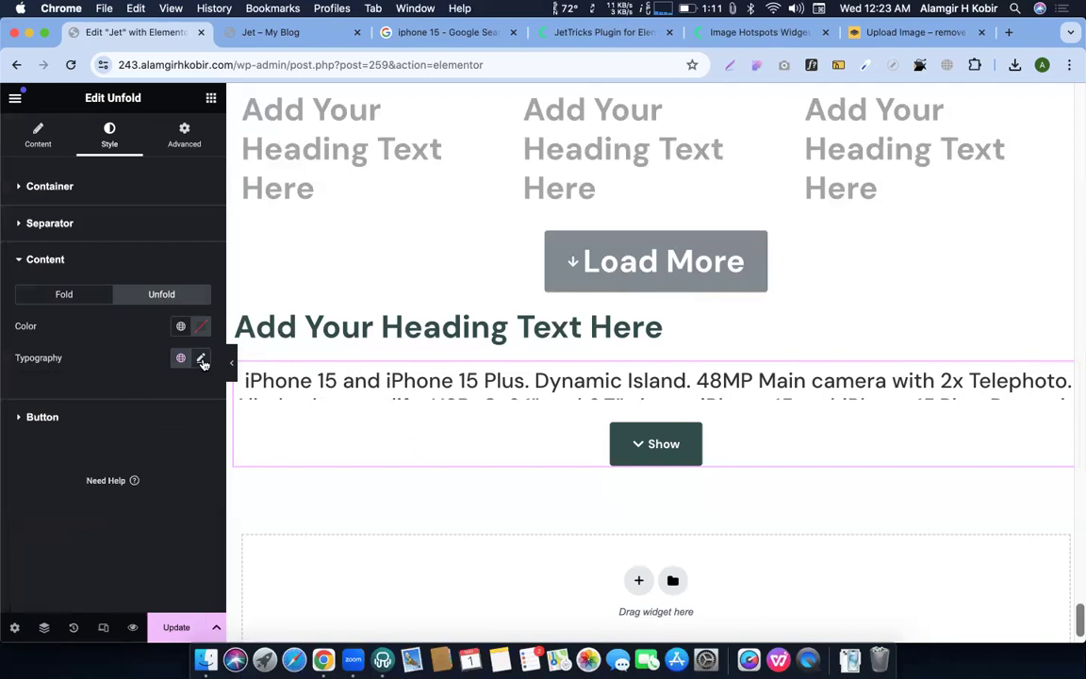
pyautogui.click(201, 359)
pyautogui.moveTo(37, 475)
pyautogui.mouseDown()
pyautogui.moveTo(69, 478)
pyautogui.moveTo(35, 480)
pyautogui.mouseUp()
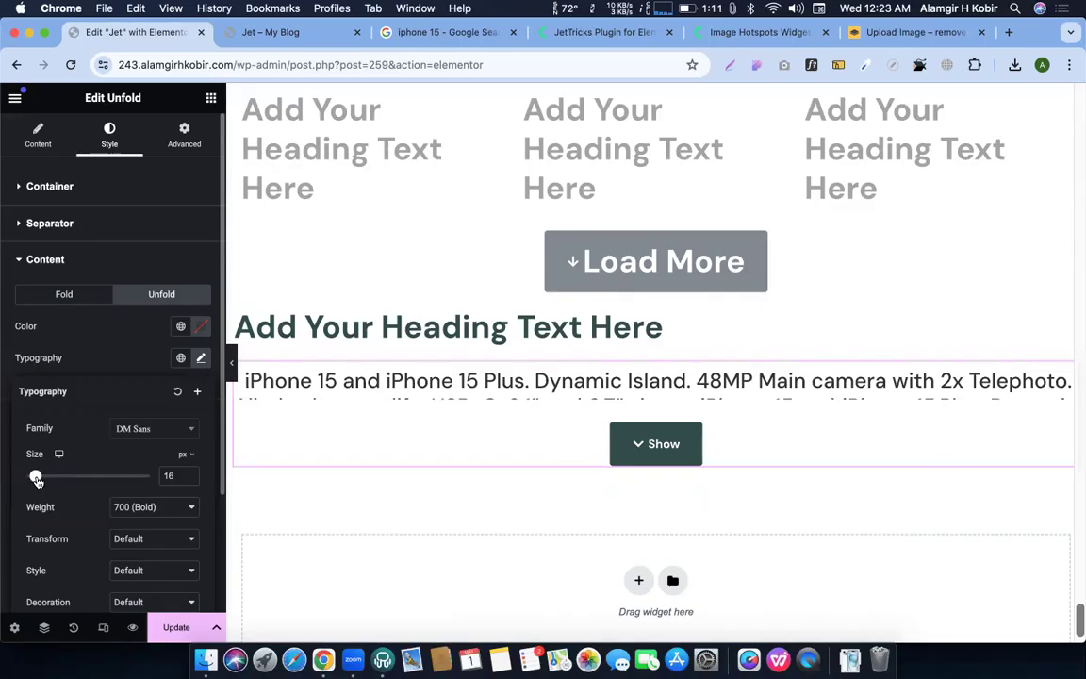
pyautogui.click(63, 295)
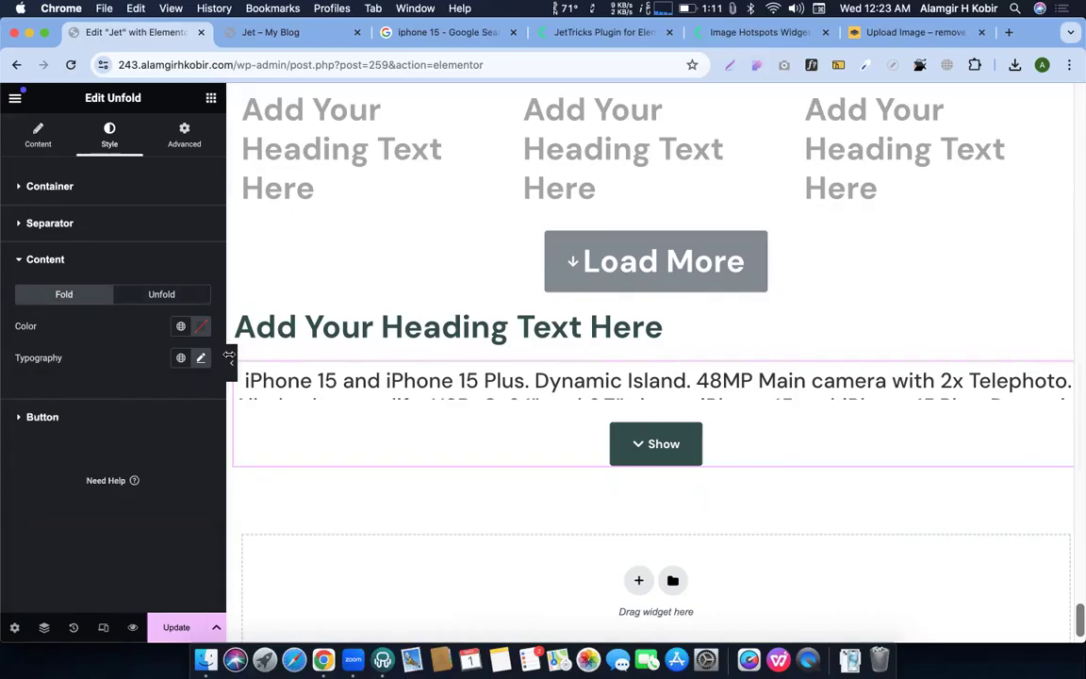
pyautogui.click(175, 628)
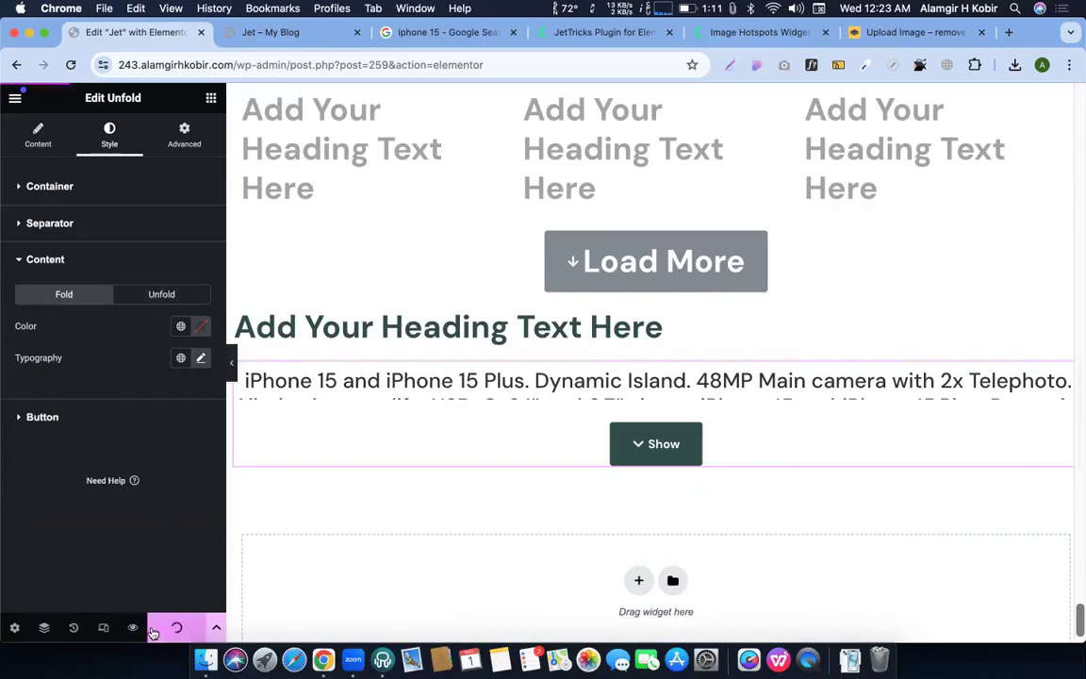
pyautogui.click(133, 630)
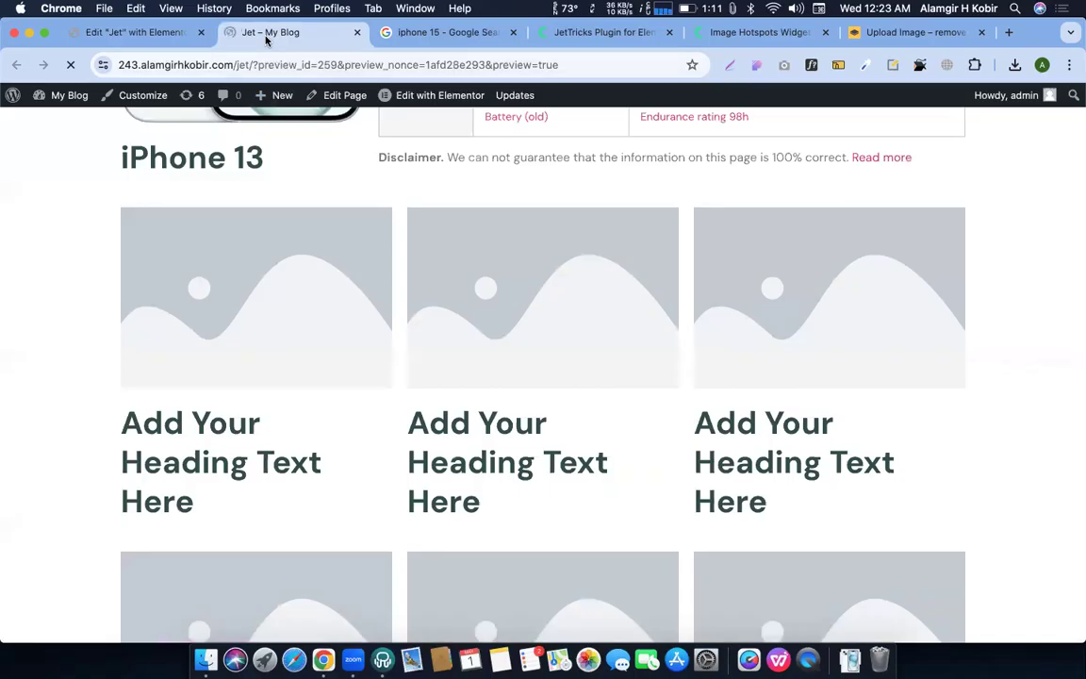
pyautogui.scroll(-10, 321, 441)
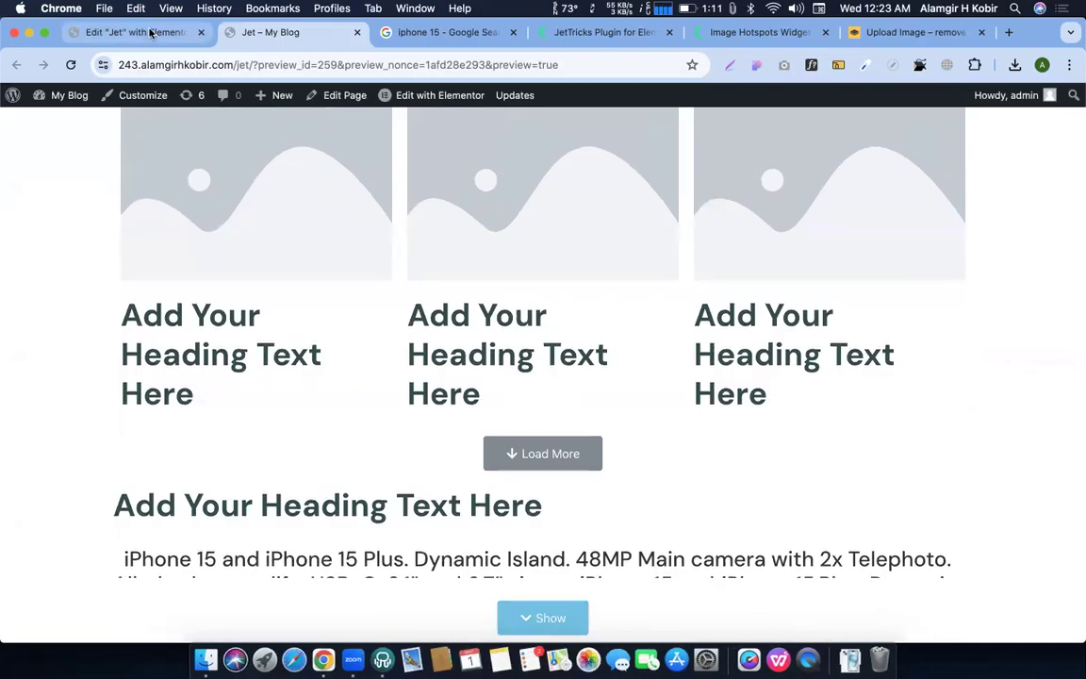
pyautogui.hotkey('ctrl', 'shift', 'Tab')
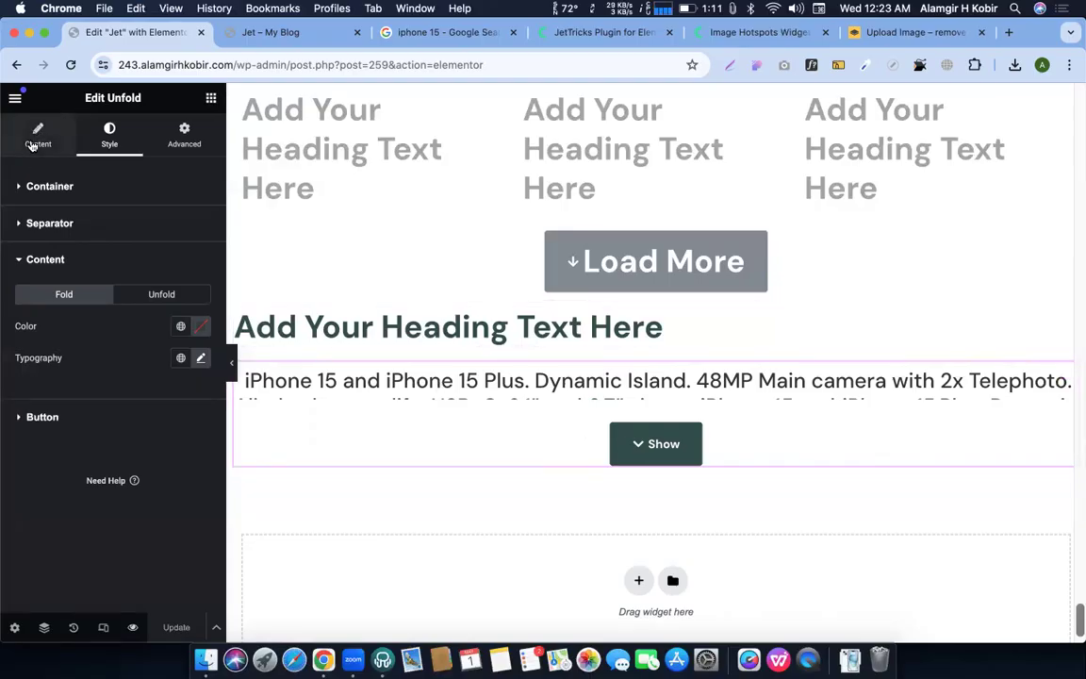
# Increase the Unfold Closed Height from 50 to 104 and update the page
pyautogui.click(32, 145)
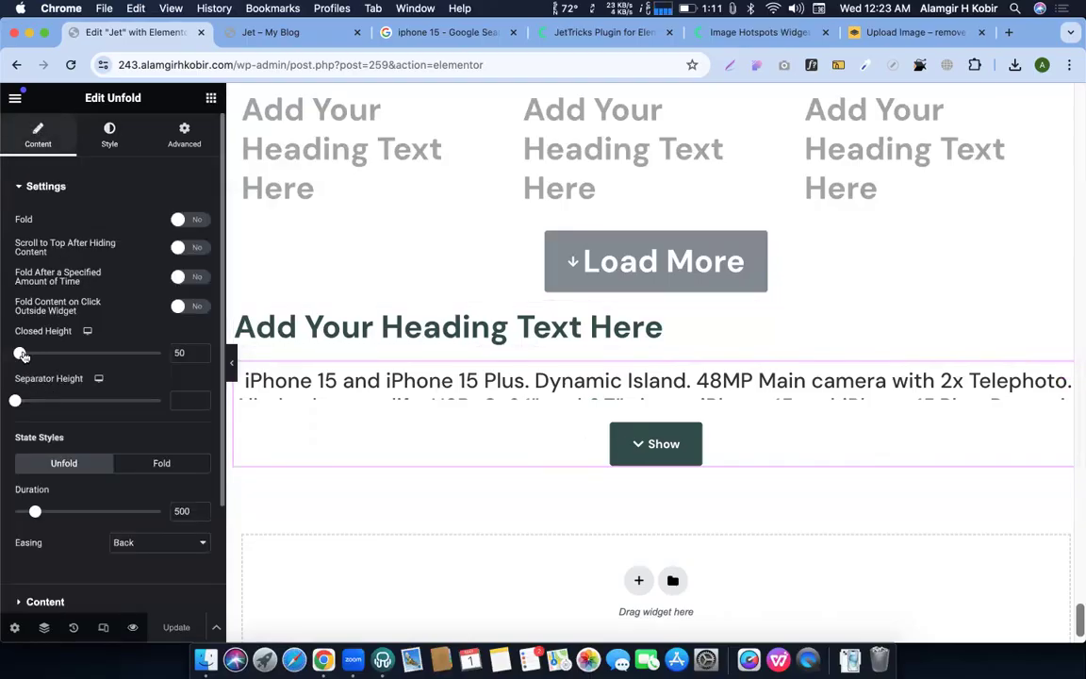
pyautogui.moveTo(19, 354); pyautogui.dragTo(26, 354)
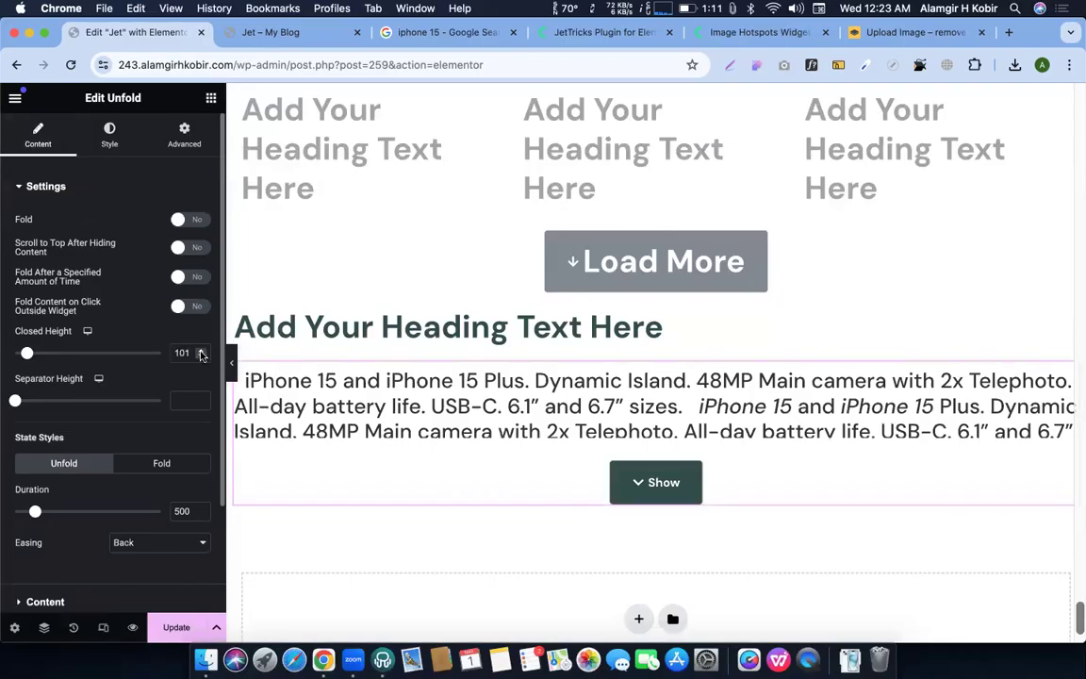
pyautogui.click(201, 354)
pyautogui.click(201, 354)
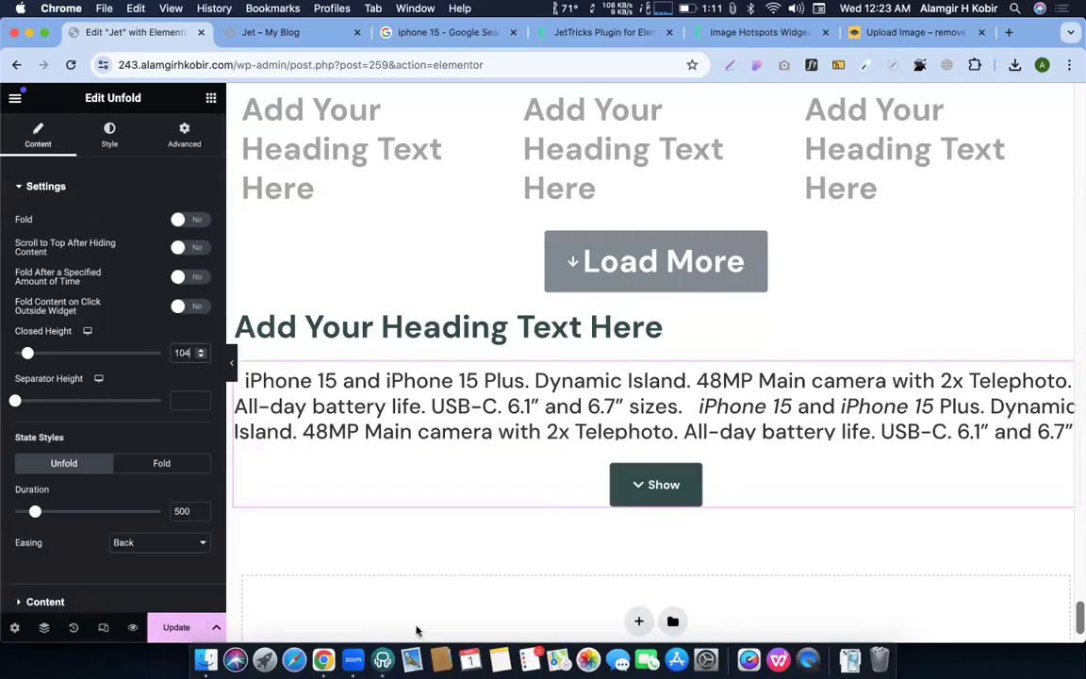
pyautogui.click(159, 634)
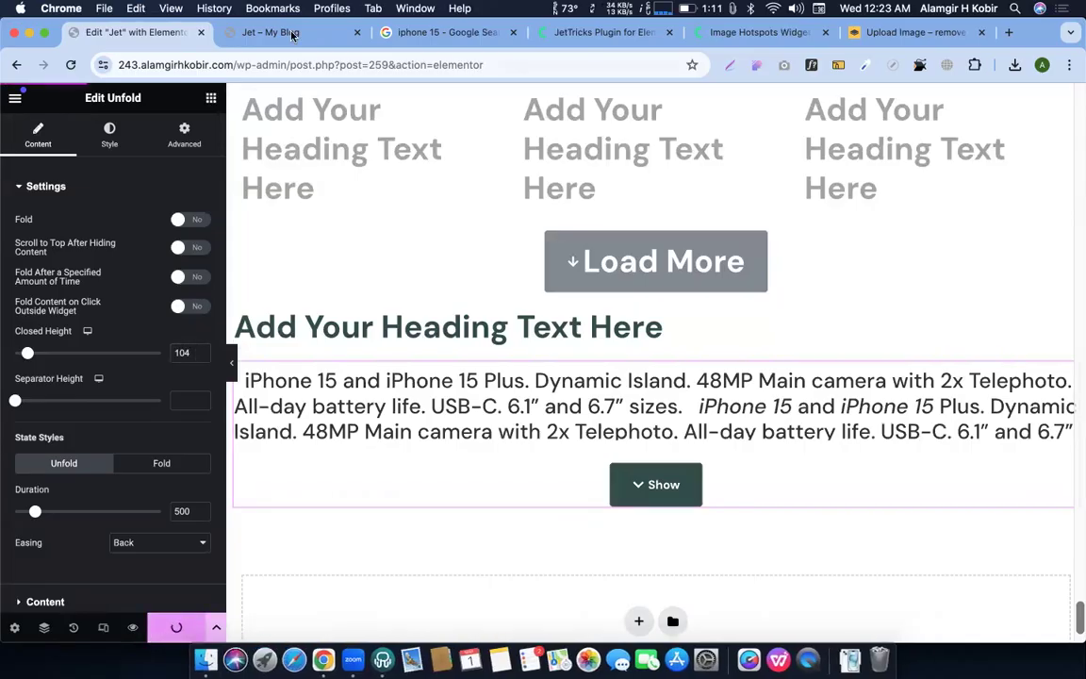
pyautogui.click(259, 35)
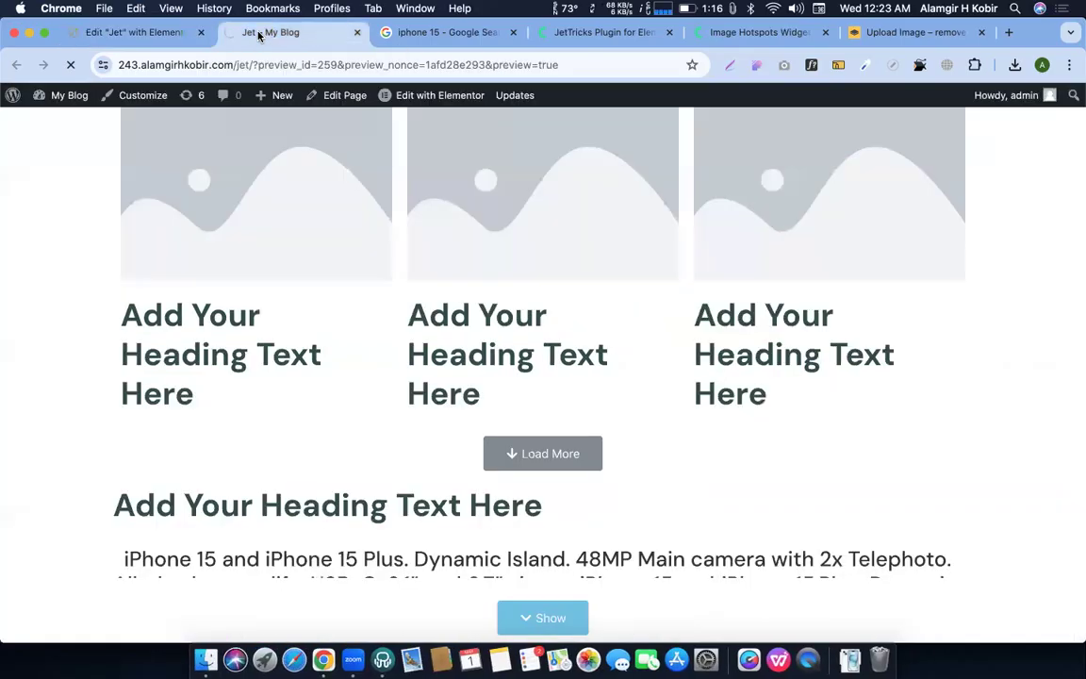
pyautogui.scroll(-15, 255, 316)
pyautogui.scroll(-10, 255, 319)
pyautogui.scroll(-10, 254, 319)
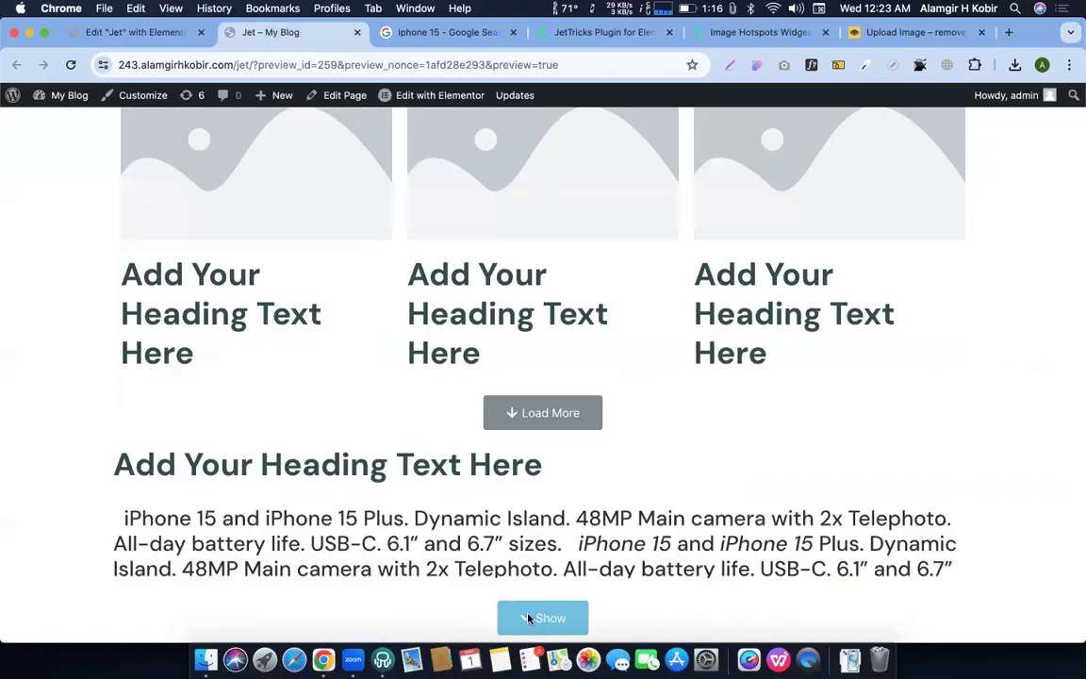
pyautogui.click(530, 618)
pyautogui.scroll(-5, 535, 575)
pyautogui.scroll(-5, 535, 566)
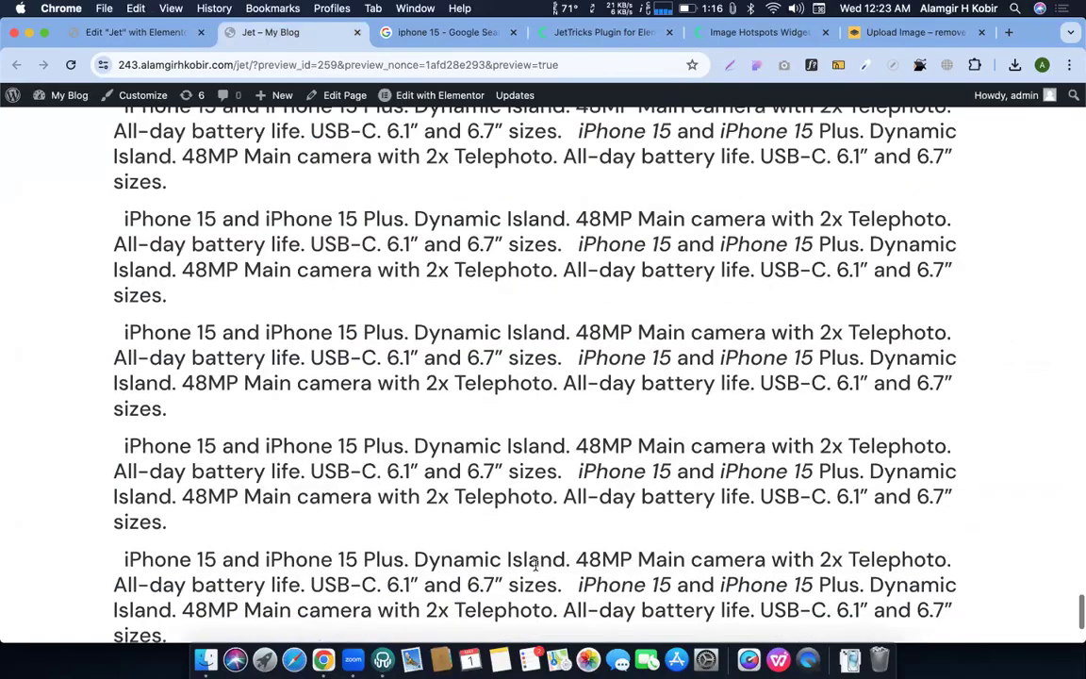
pyautogui.click(536, 619)
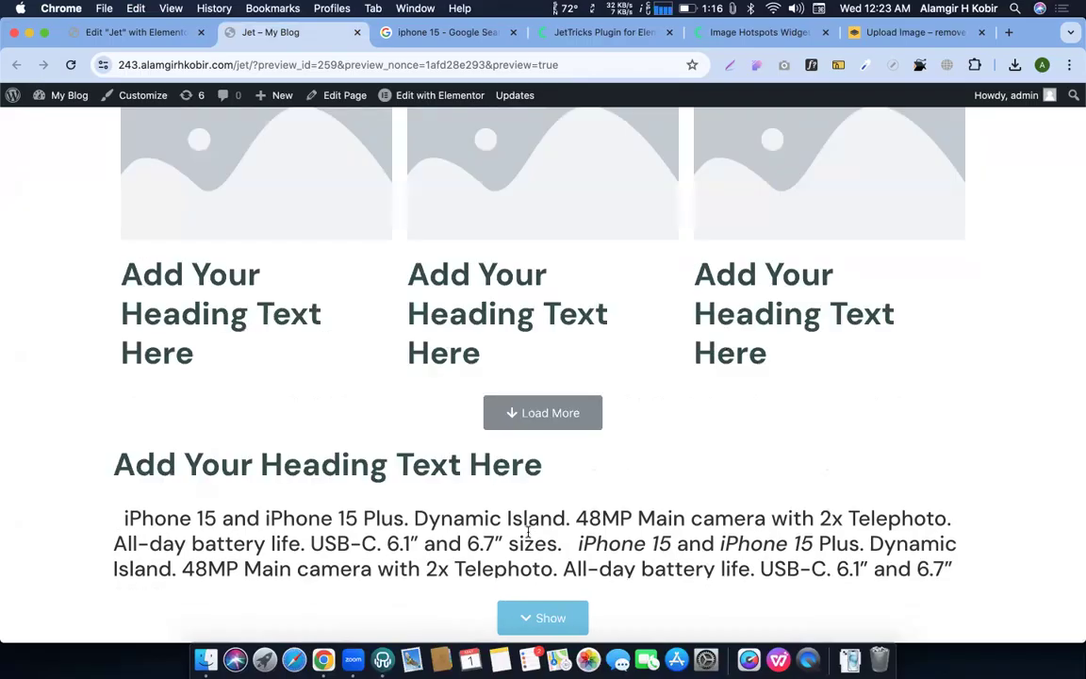
pyautogui.click(539, 618)
pyautogui.scroll(-10, 539, 594)
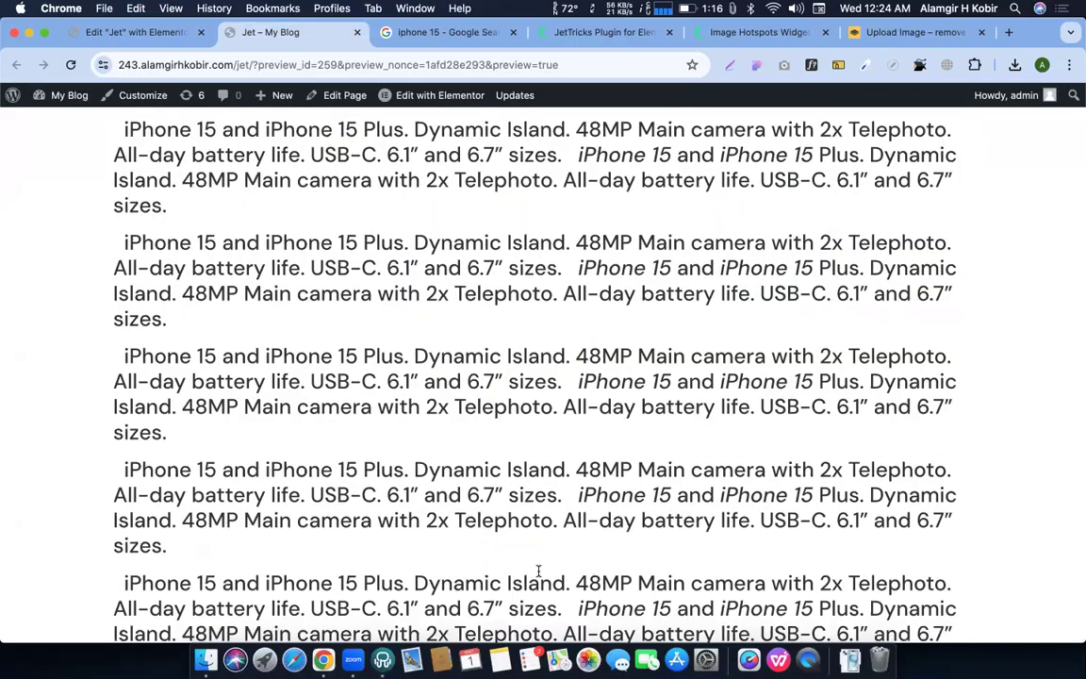
pyautogui.click(552, 622)
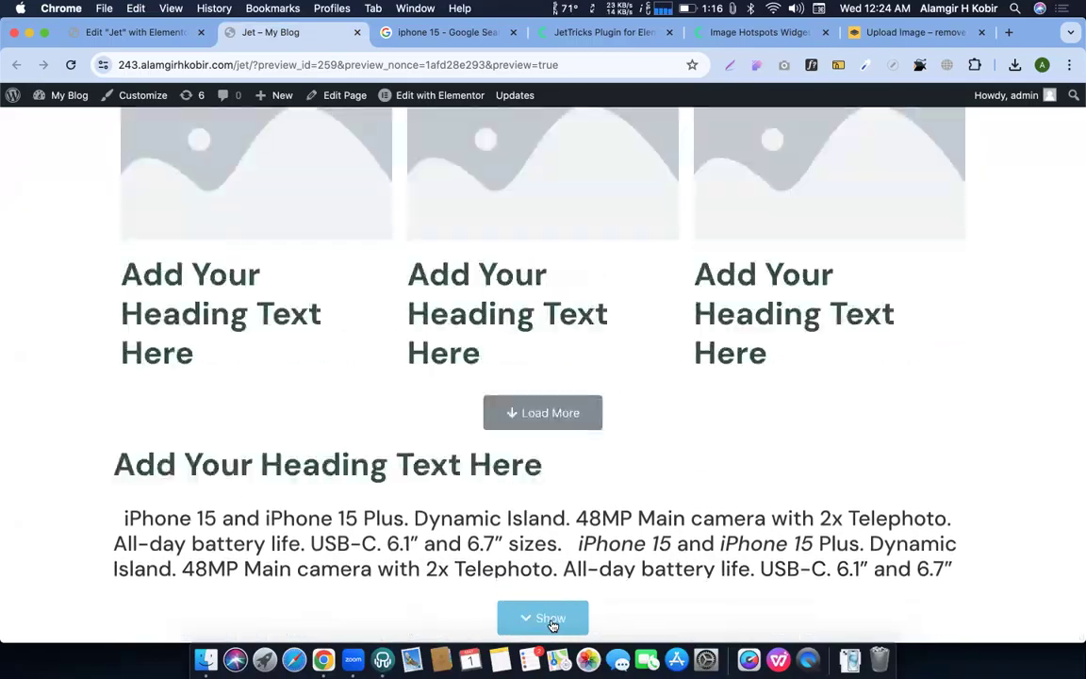
pyautogui.click(137, 34)
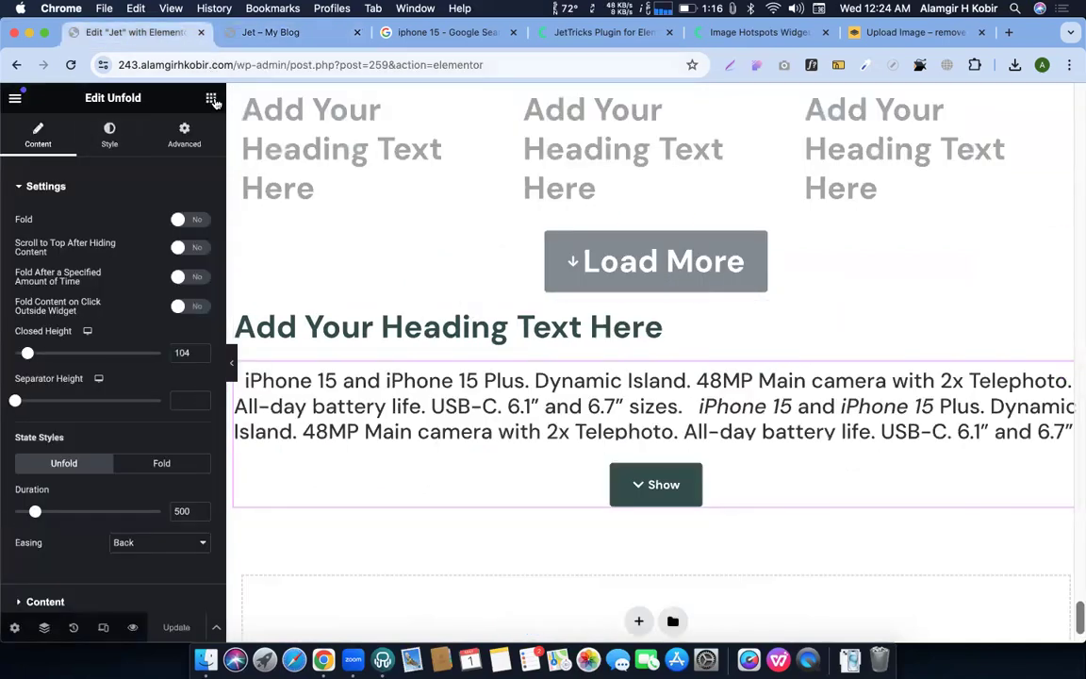
# Select the container holding the Unfold widget and show its Advanced settings
pyautogui.click(212, 99)
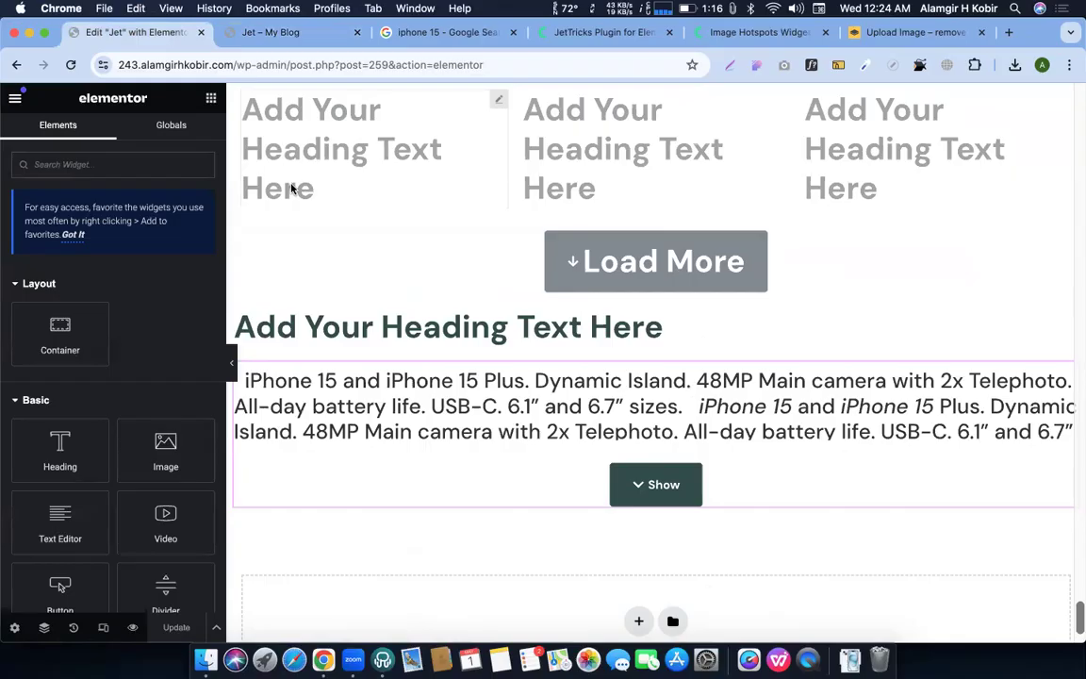
pyautogui.scroll(-10, 144, 340)
pyautogui.scroll(-10, 144, 339)
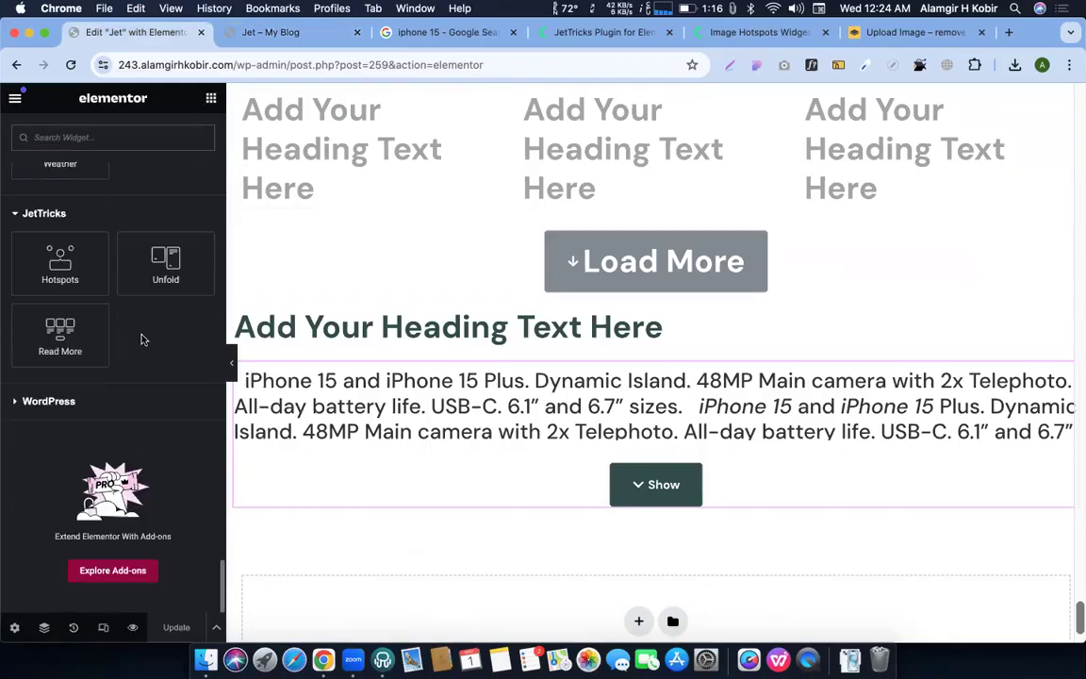
pyautogui.click(580, 35)
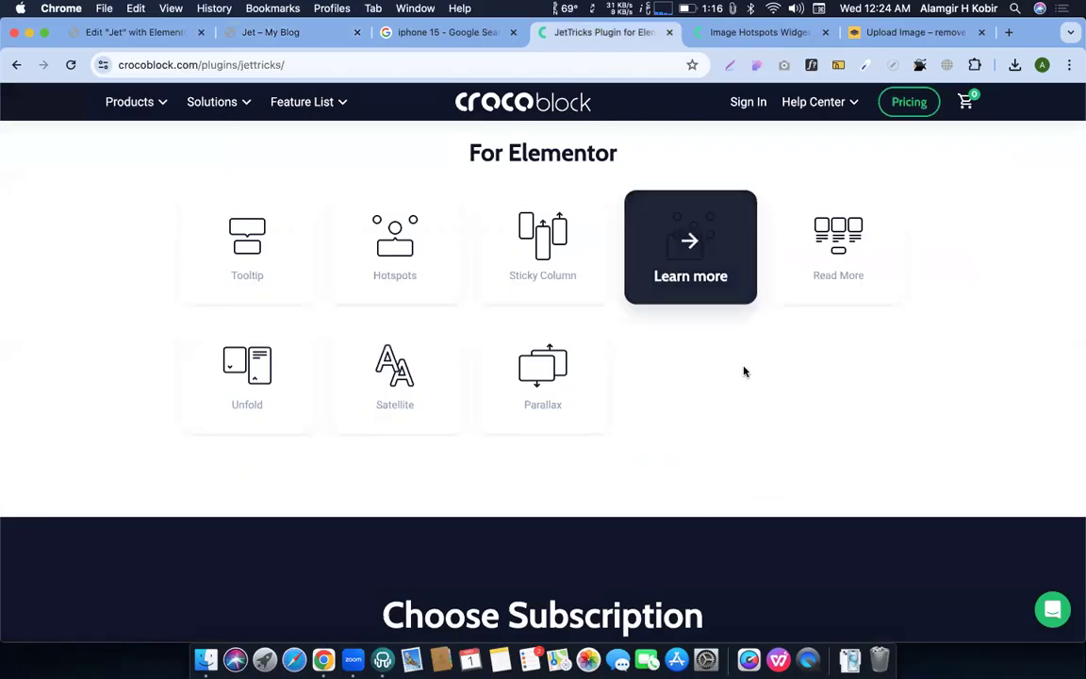
pyautogui.click(128, 34)
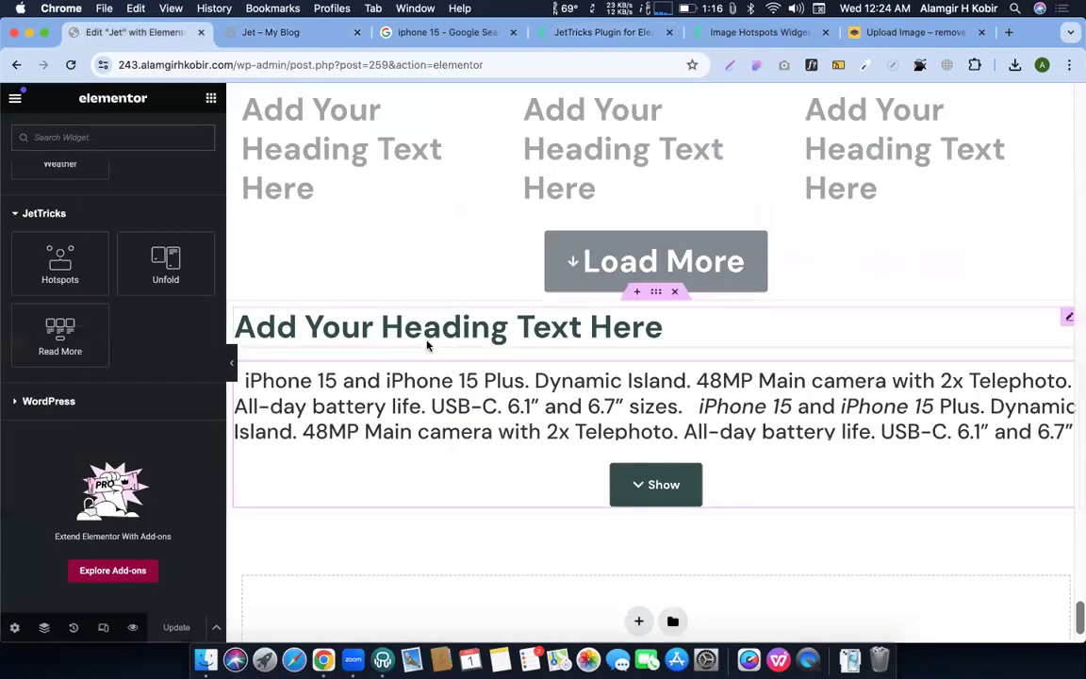
pyautogui.scroll(1, 426, 345)
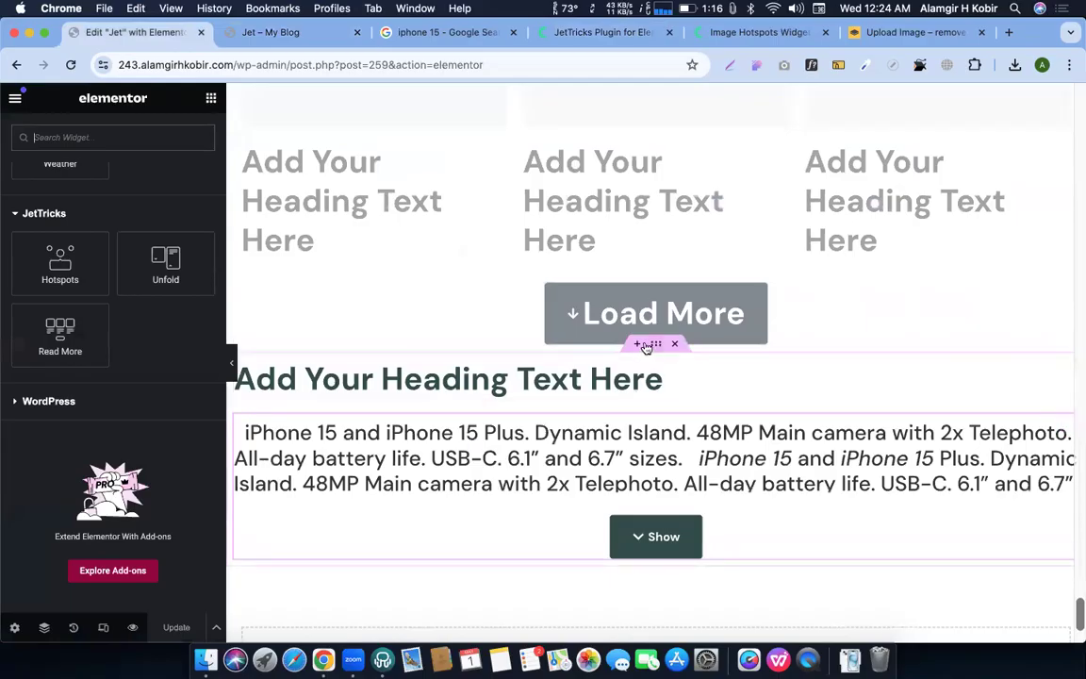
pyautogui.click(647, 345)
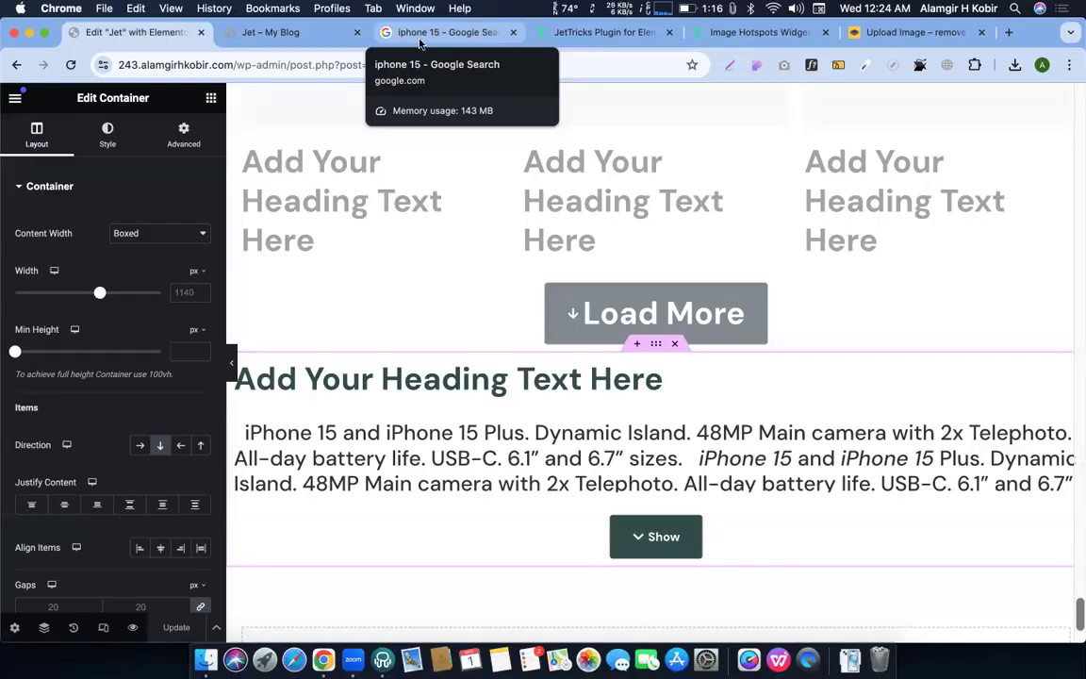
pyautogui.click(178, 148)
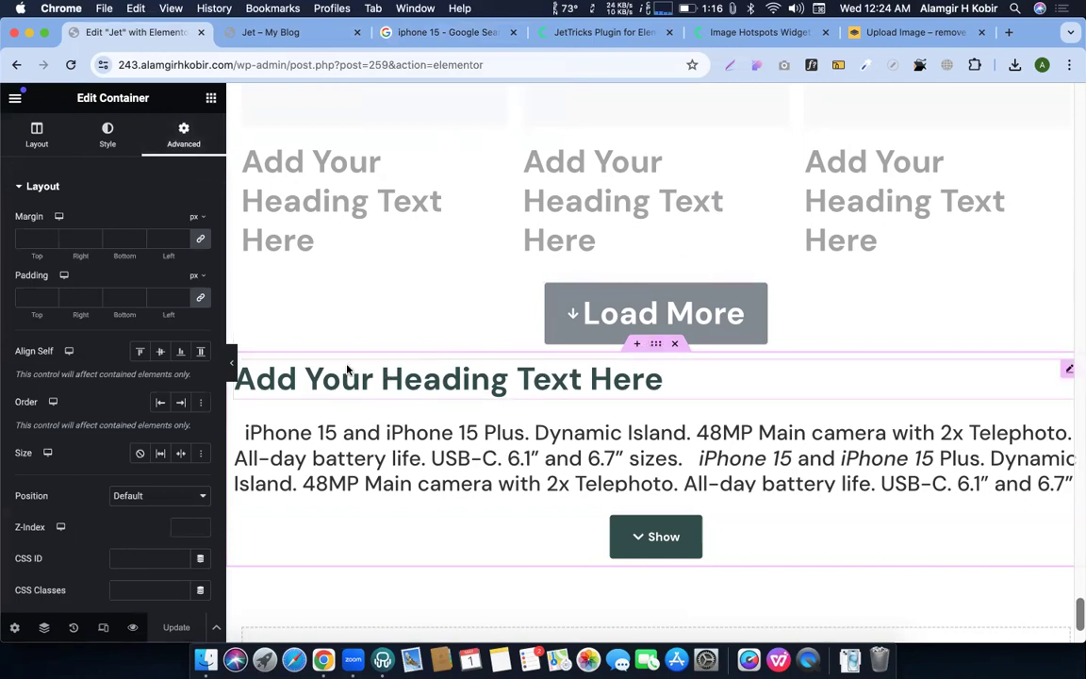
# Expand the container's JetTricks section and switch Enable Particles to Yes
pyautogui.scroll(-5, 113, 283)
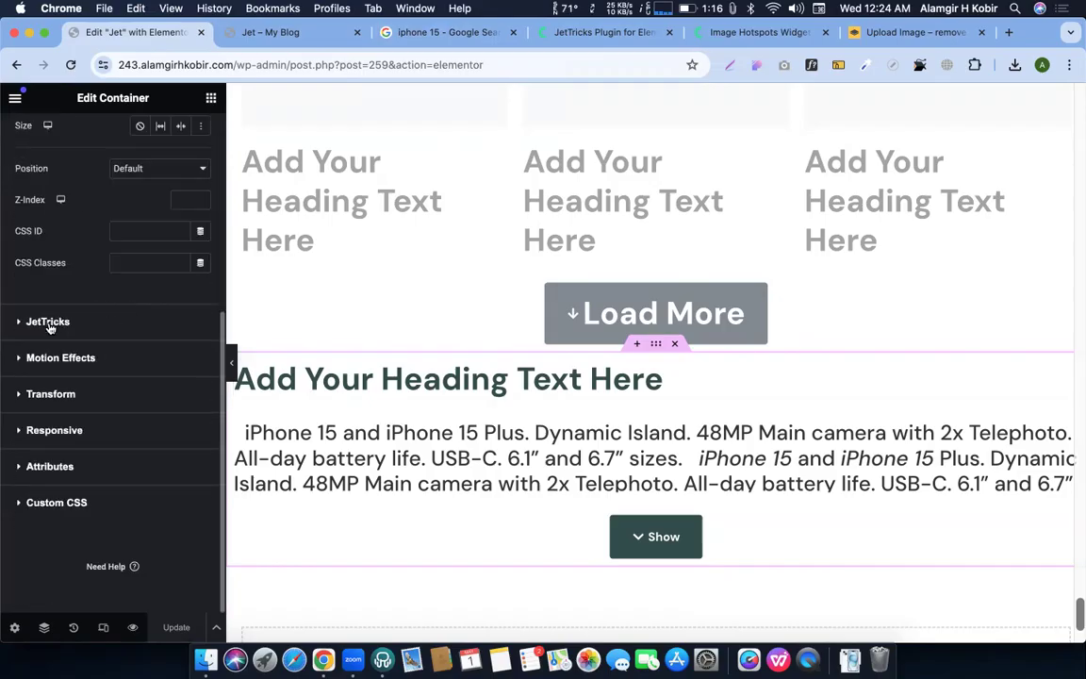
pyautogui.click(50, 322)
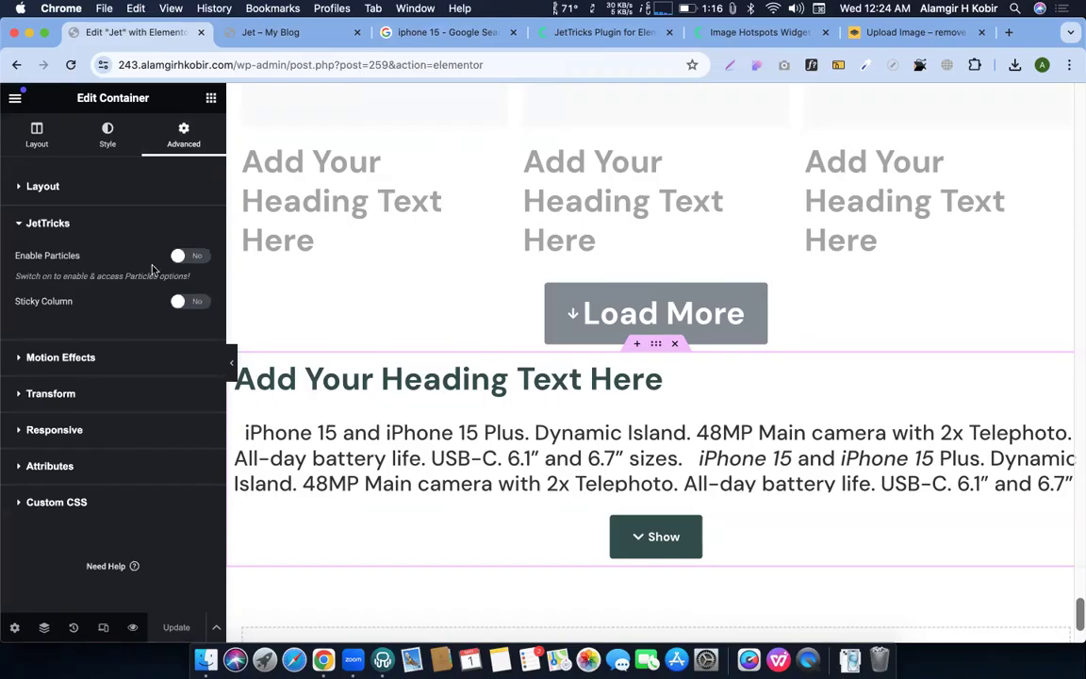
pyautogui.click(181, 256)
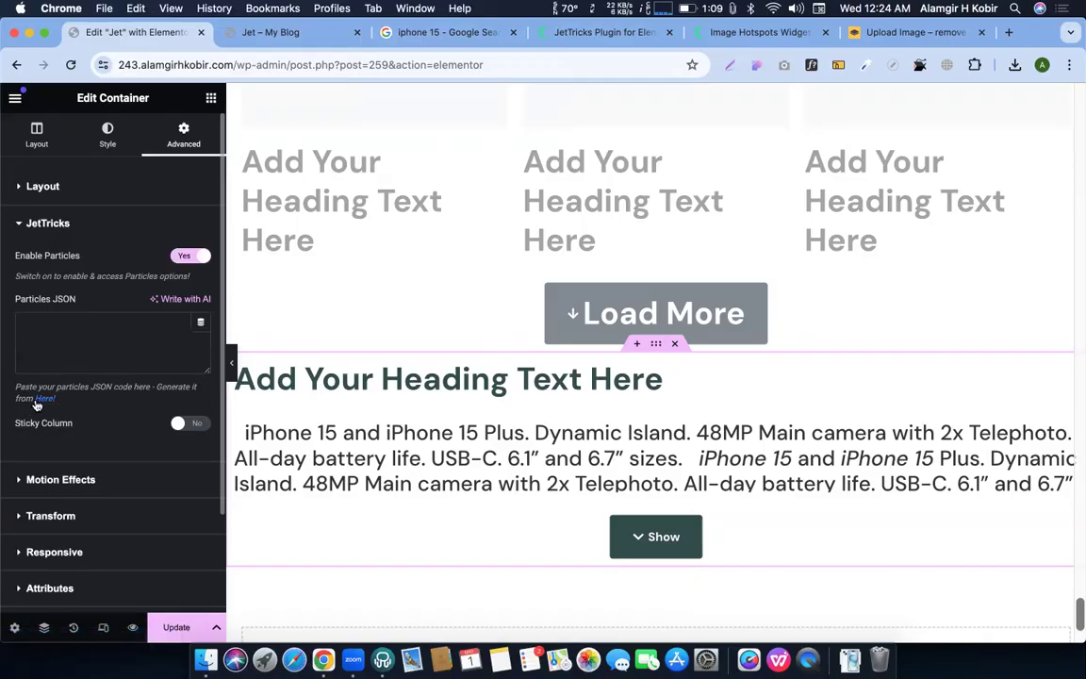
# Open the particles.js generator and try the NASA and Bubble presets
pyautogui.click(42, 399)
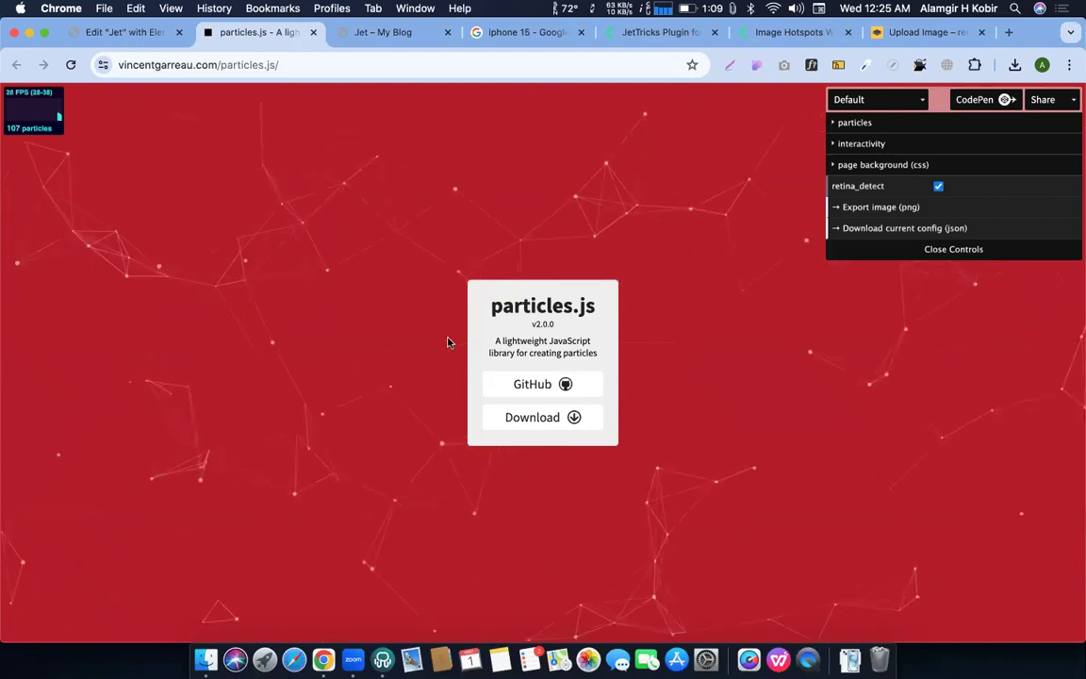
pyautogui.click(853, 99)
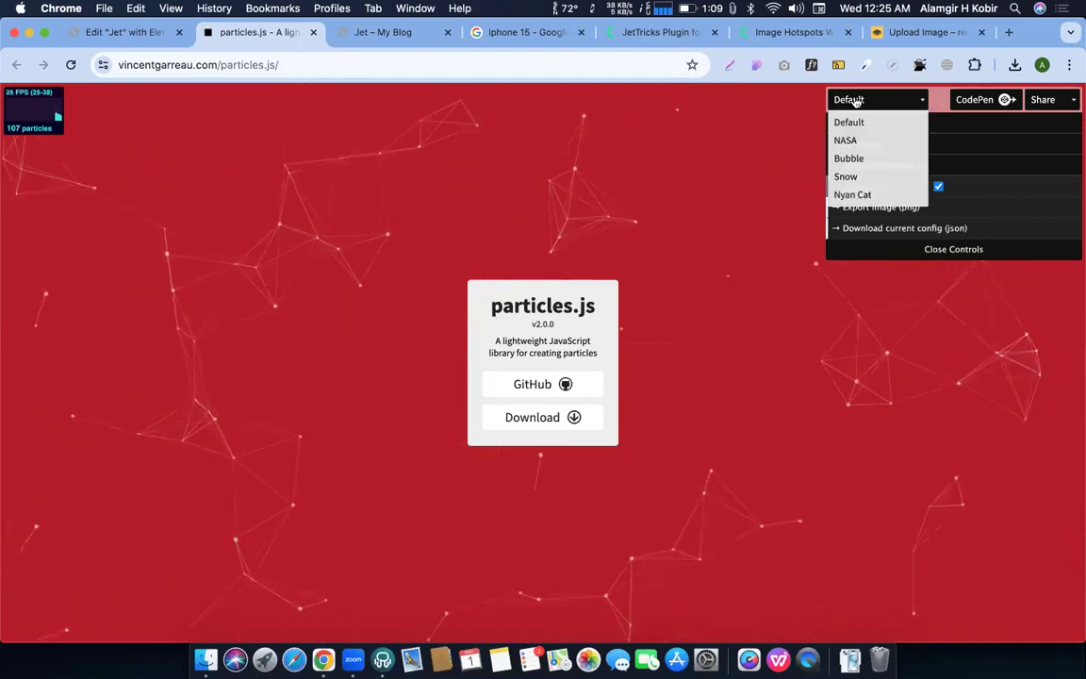
pyautogui.click(846, 140)
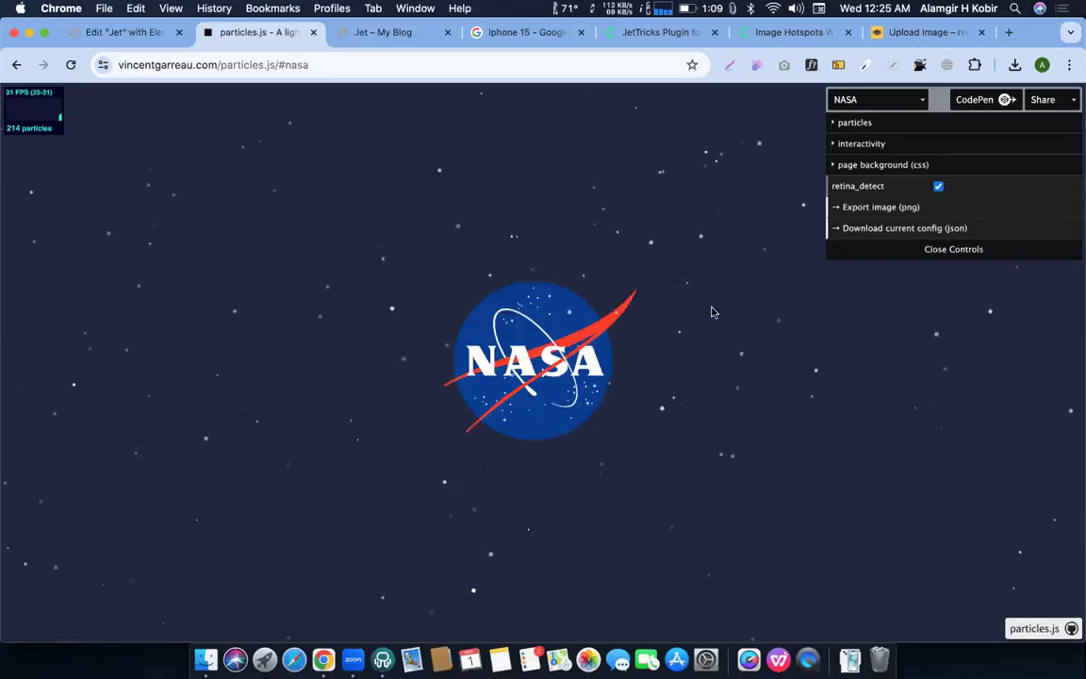
pyautogui.click(887, 103)
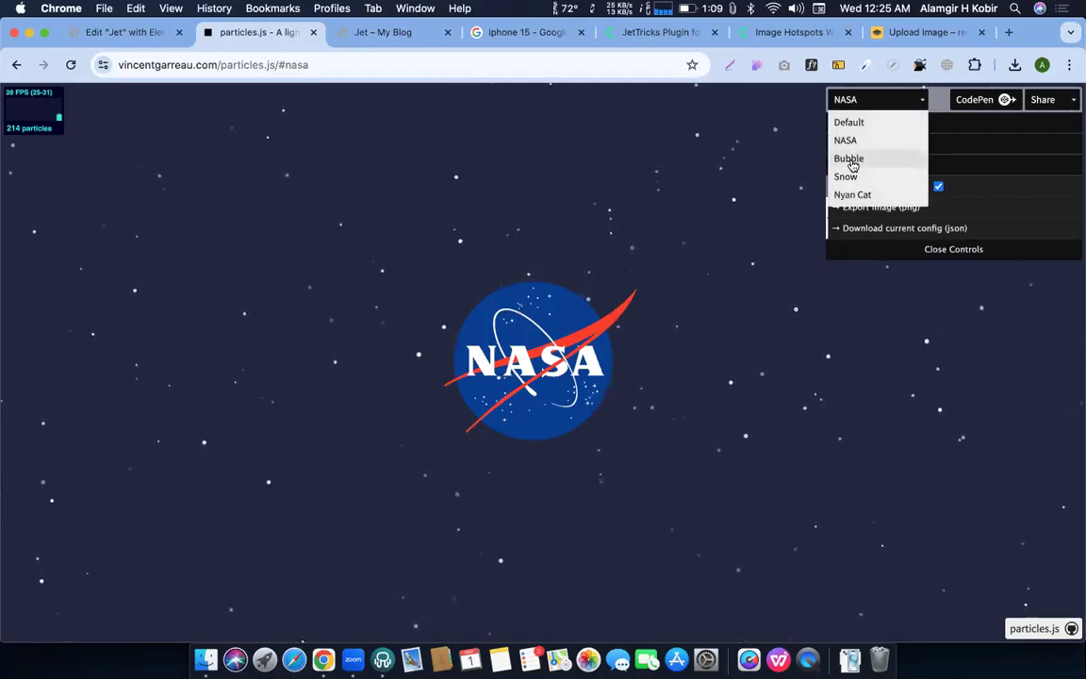
pyautogui.click(849, 159)
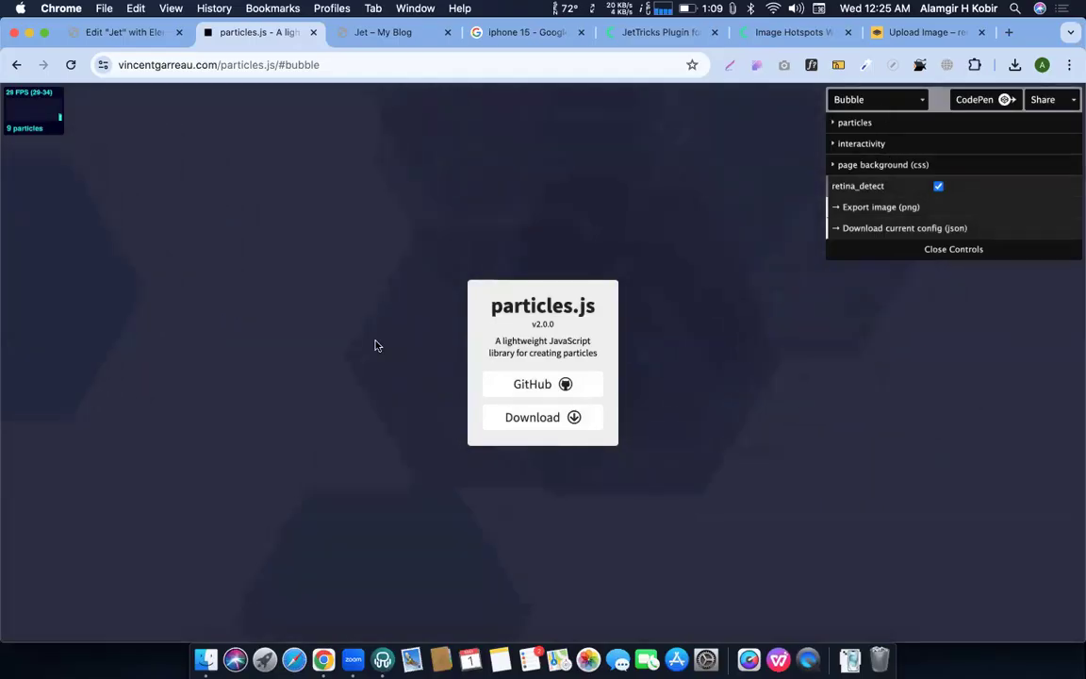
# Shrink the bubble size, raise the particle number from 8 to 57, then choose Snow
pyautogui.click(834, 123)
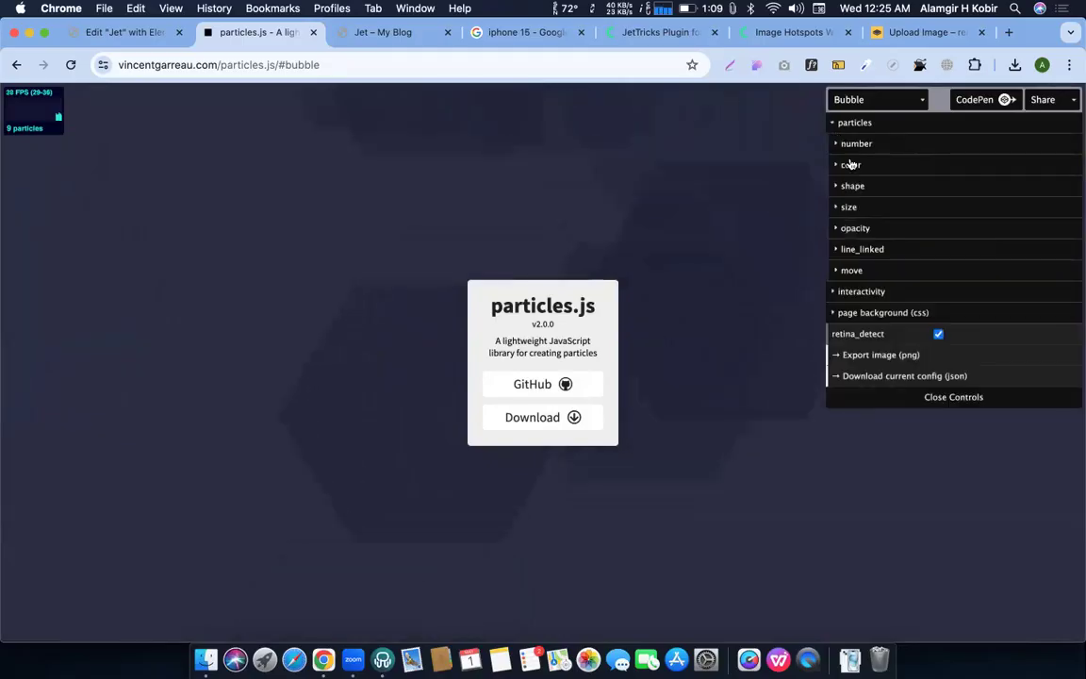
pyautogui.click(834, 208)
pyautogui.click(942, 248)
pyautogui.moveTo(942, 248); pyautogui.dragTo(936, 248)
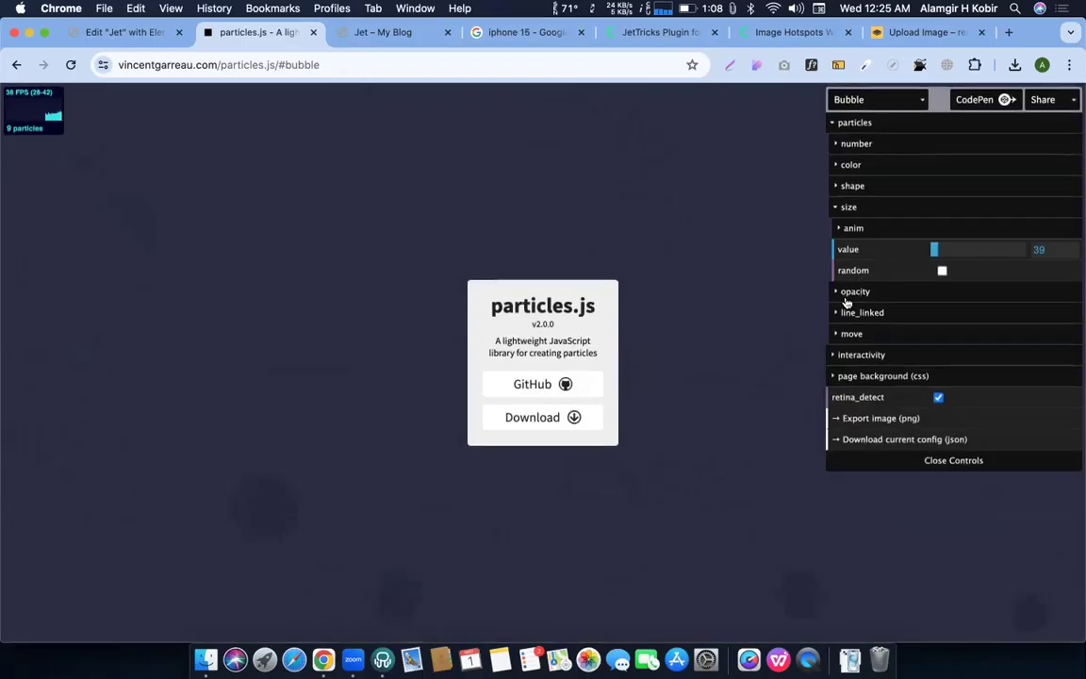
pyautogui.click(844, 145)
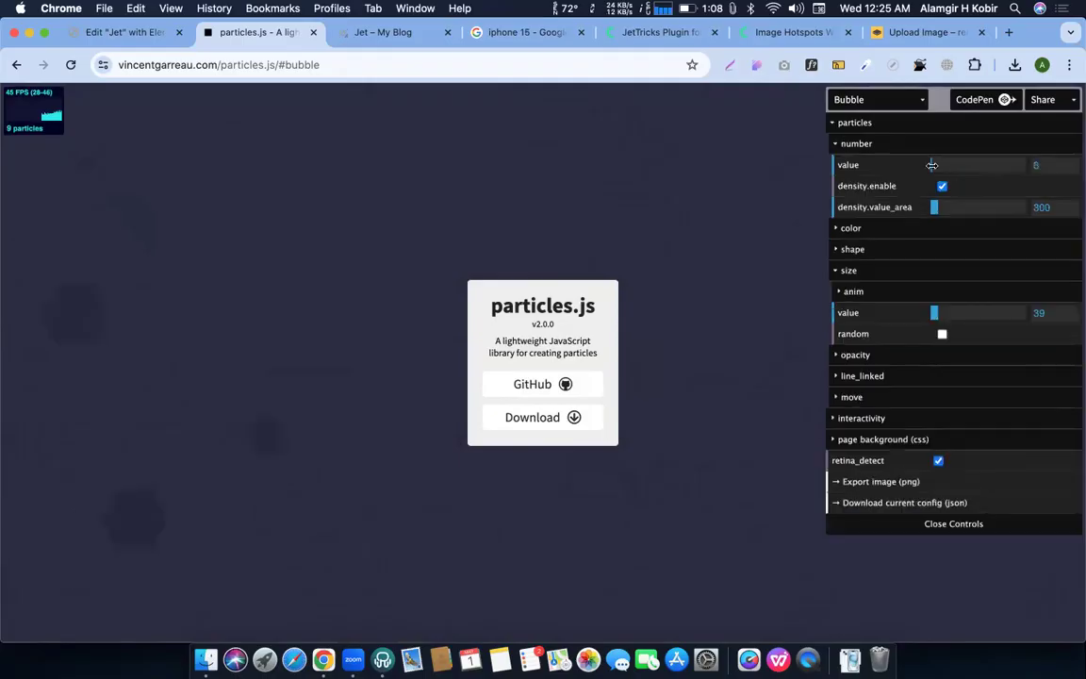
pyautogui.moveTo(939, 167); pyautogui.dragTo(938, 166)
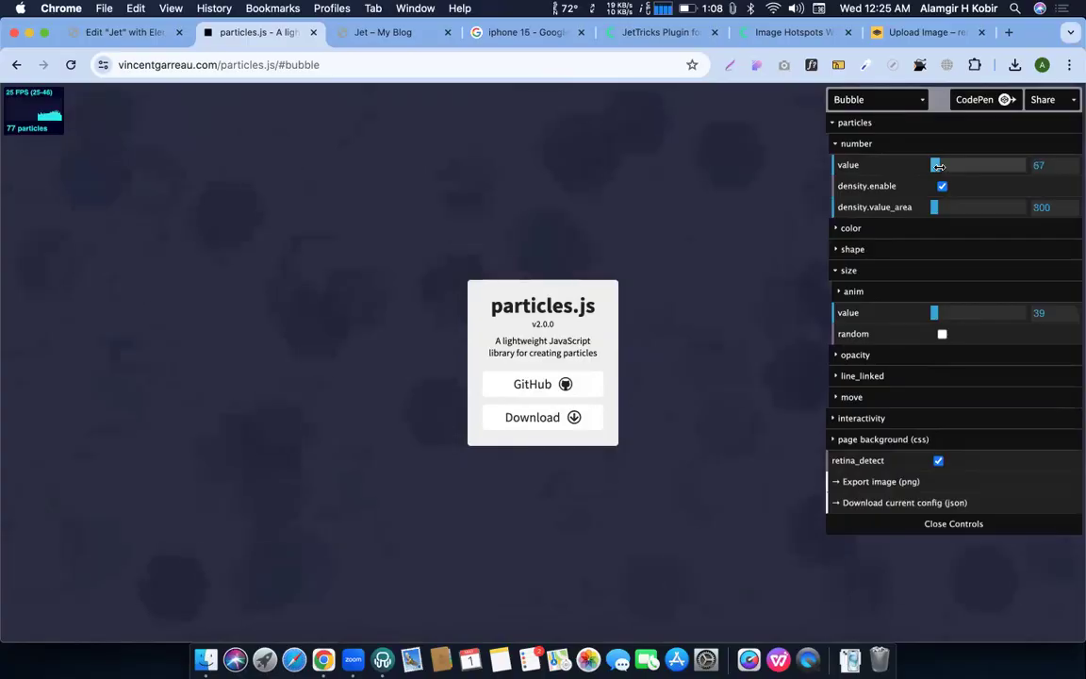
pyautogui.click(874, 100)
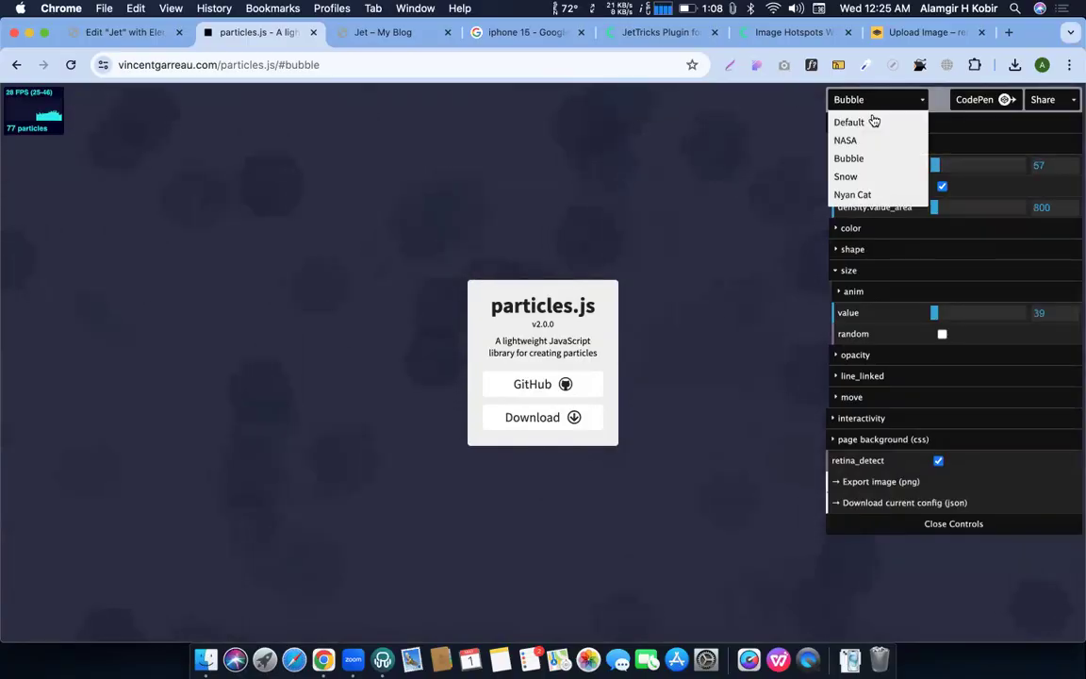
pyautogui.click(862, 178)
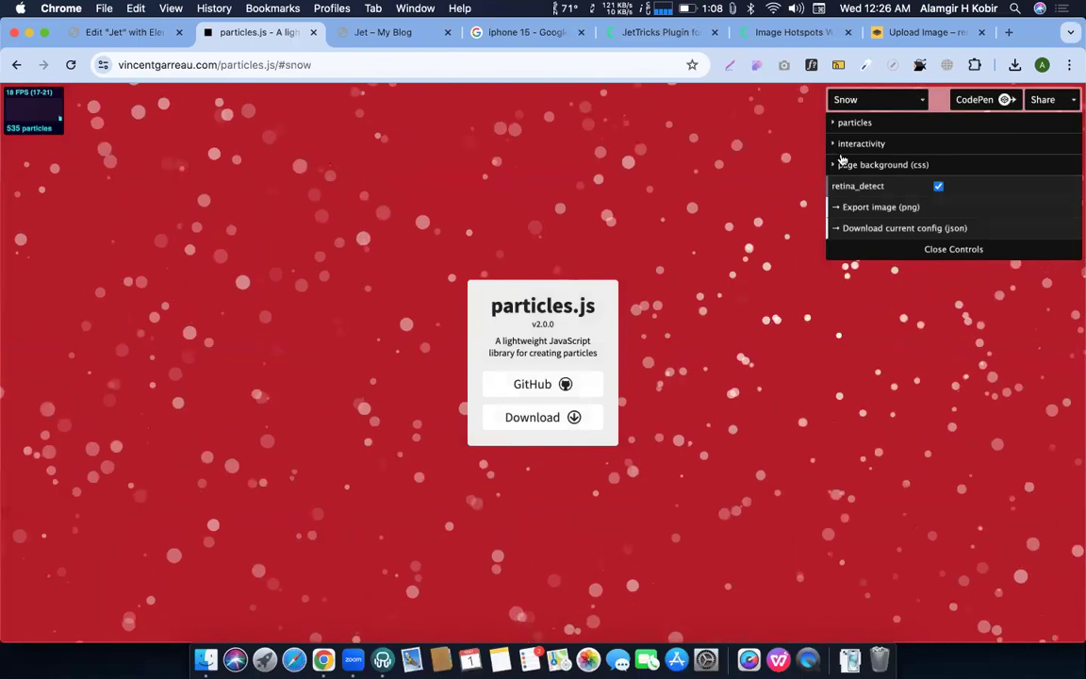
# Download the Snow config as particlesjs-config.json and reveal it in Finder's Downloads folder
pyautogui.click(837, 123)
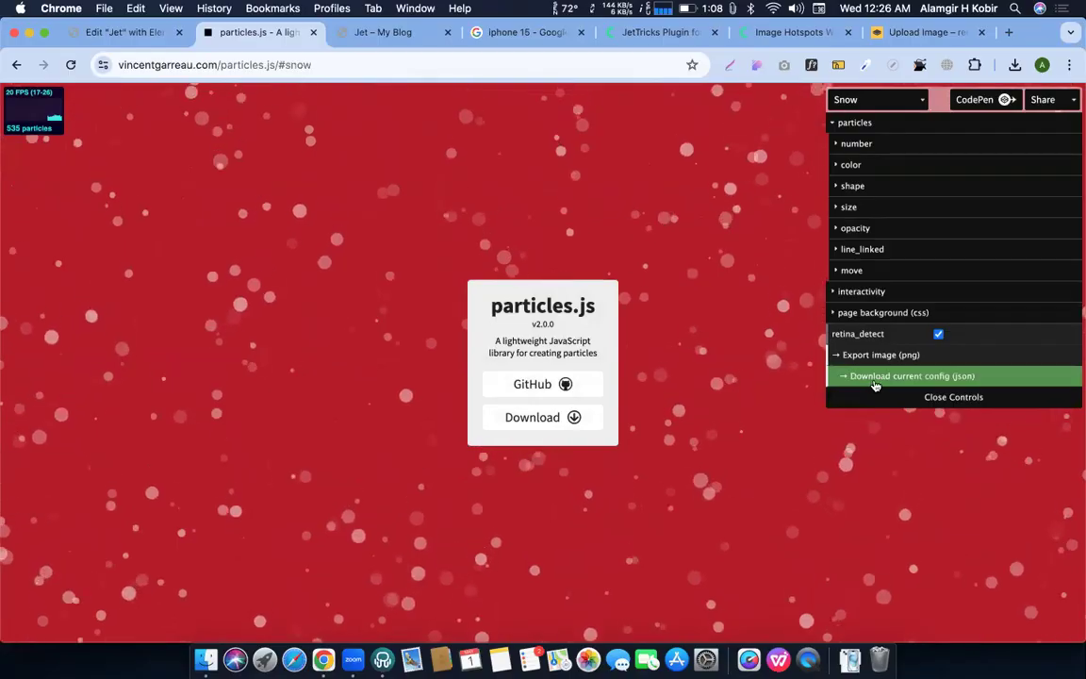
pyautogui.click(875, 377)
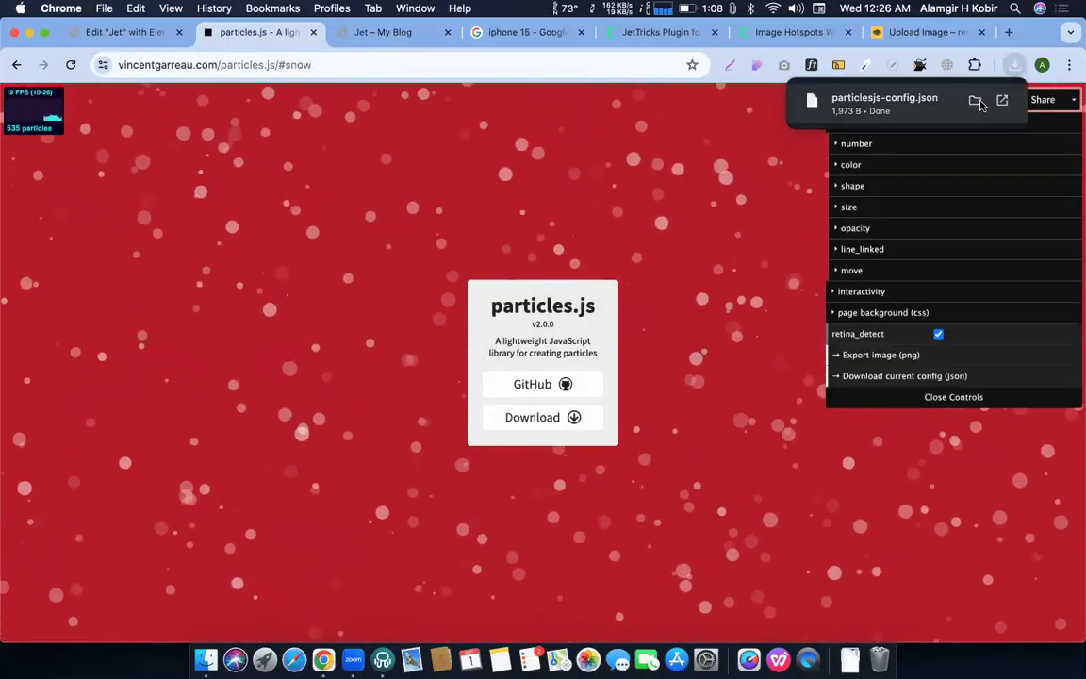
pyautogui.click(972, 101)
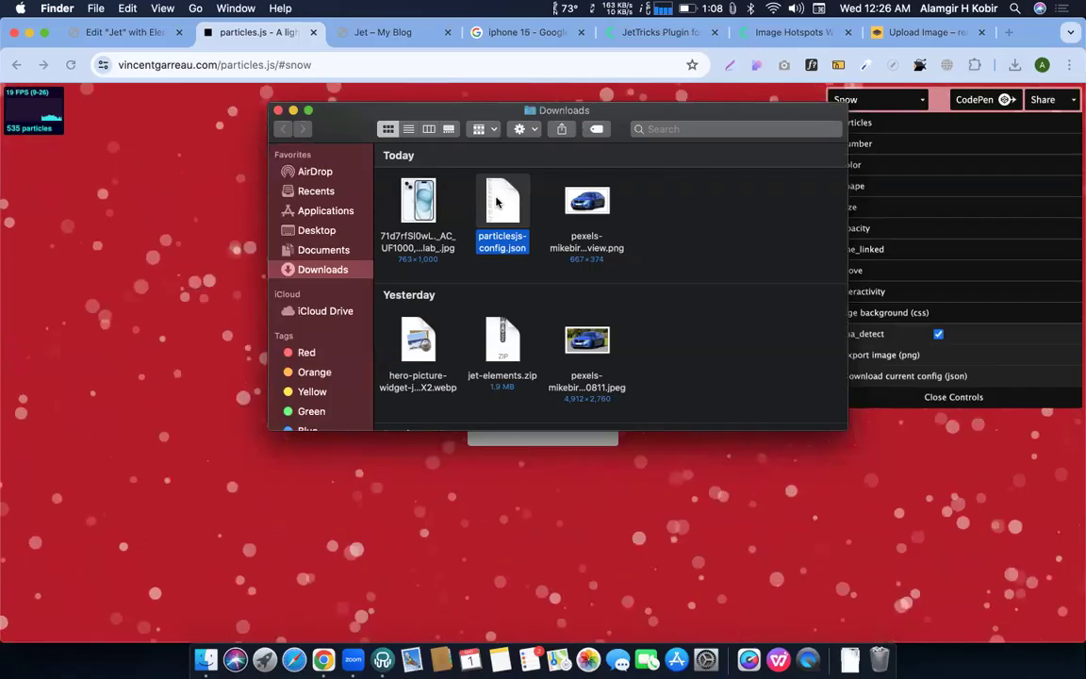
# Open particlesjs-config.json in TextEdit, copy its full snow config JSON, and close it
pyautogui.rightClick(500, 199)
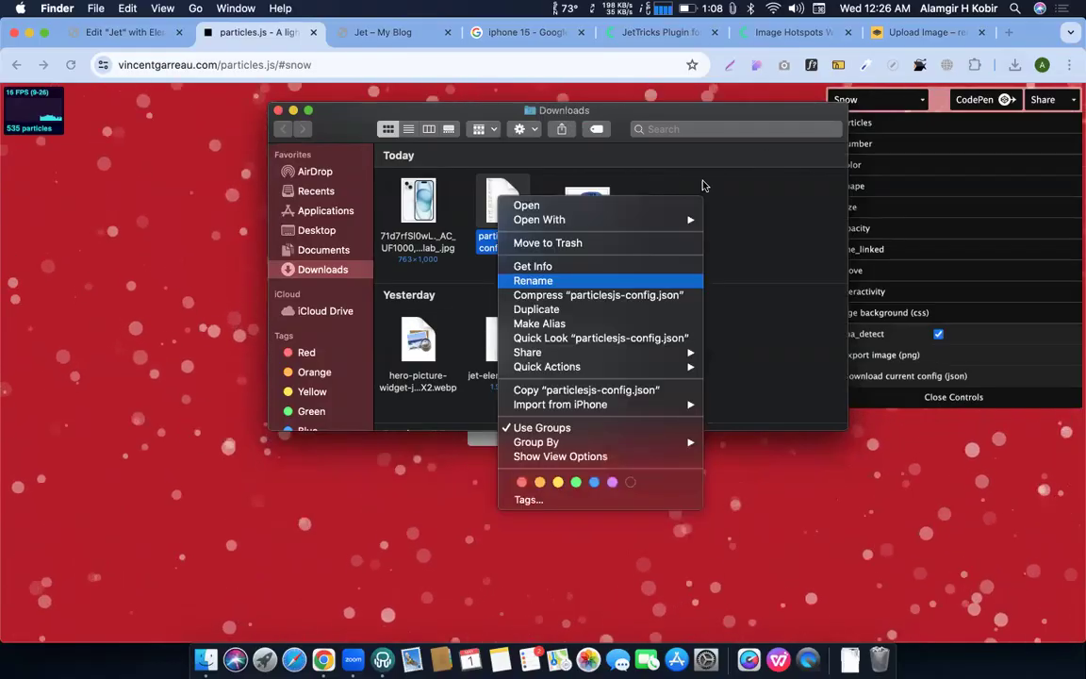
pyautogui.moveTo(676, 225)
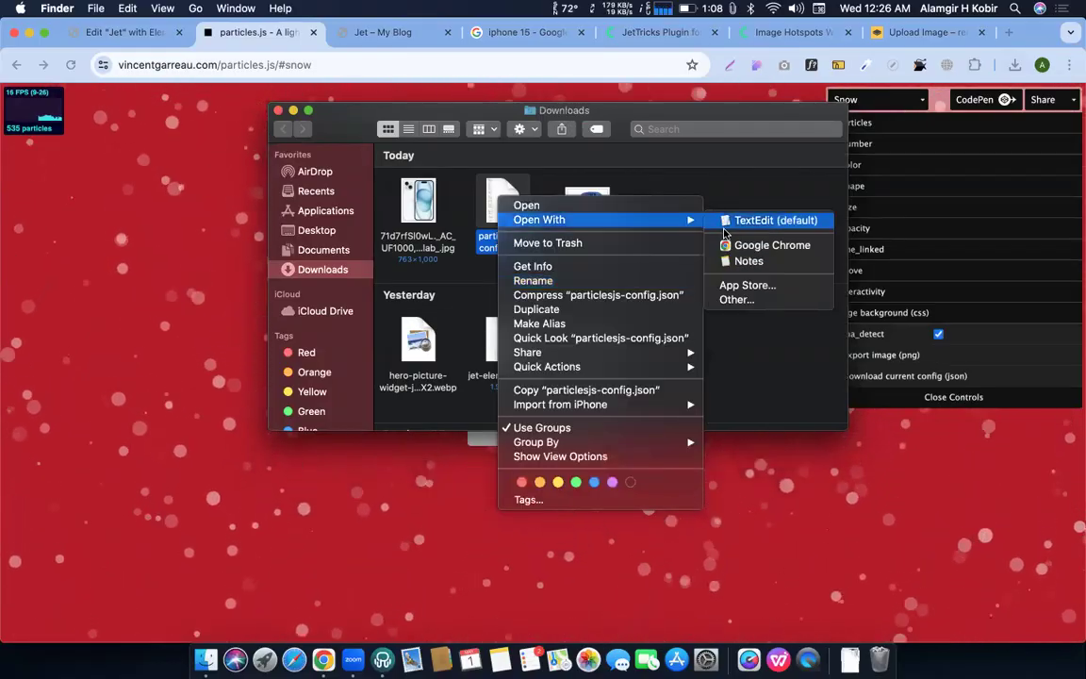
pyautogui.click(475, 209)
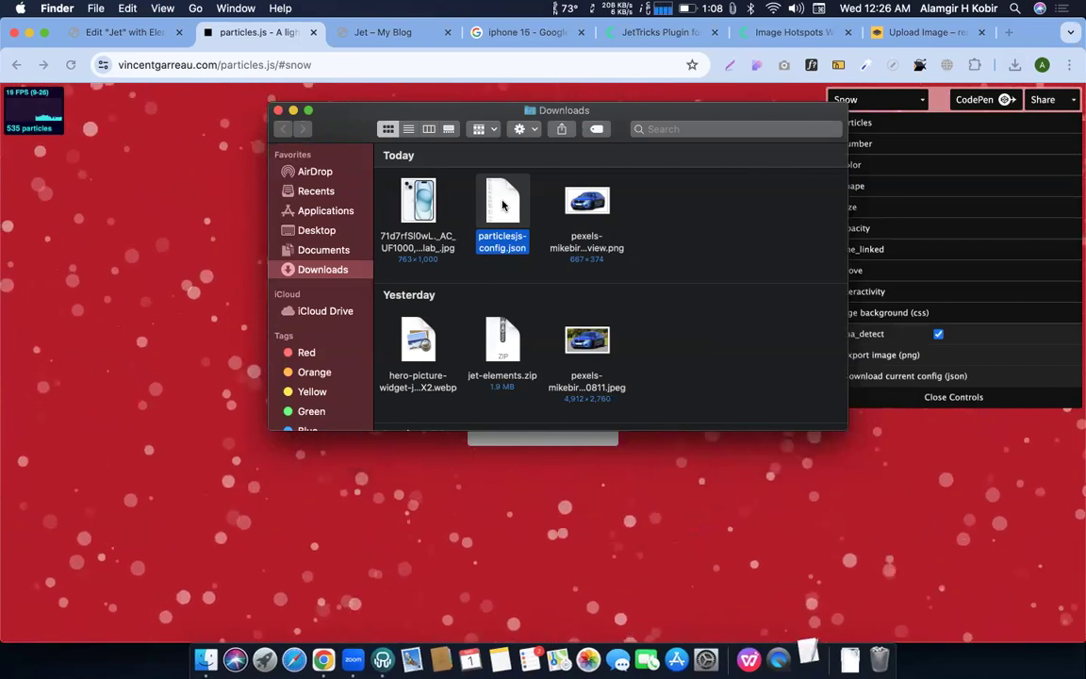
pyautogui.doubleClick(515, 208)
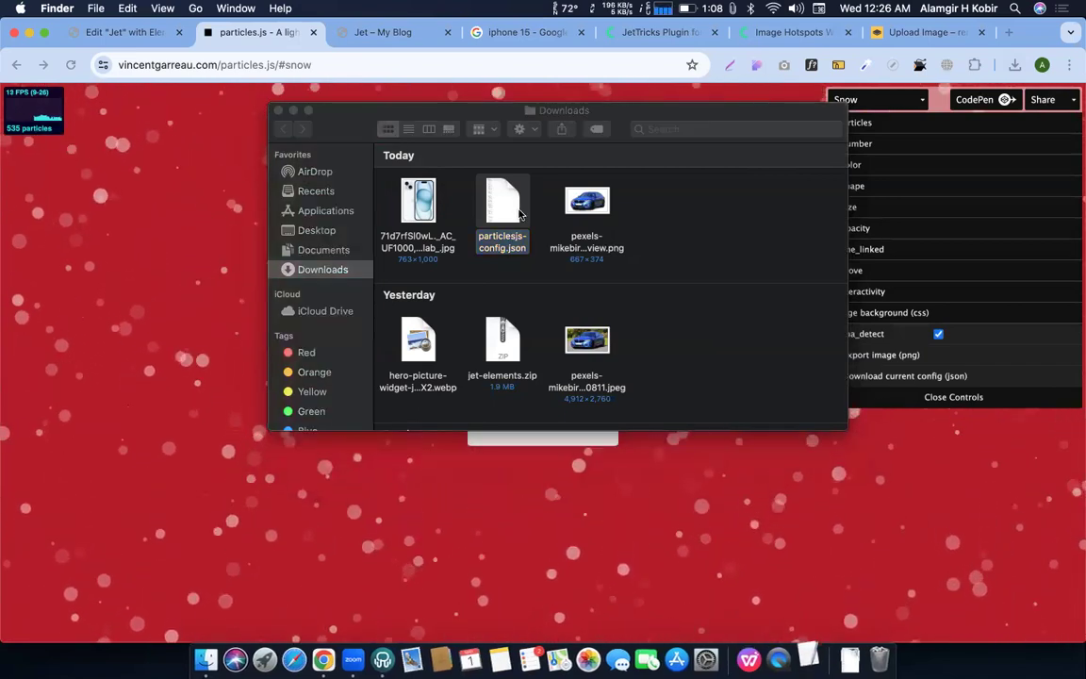
pyautogui.click(227, 244)
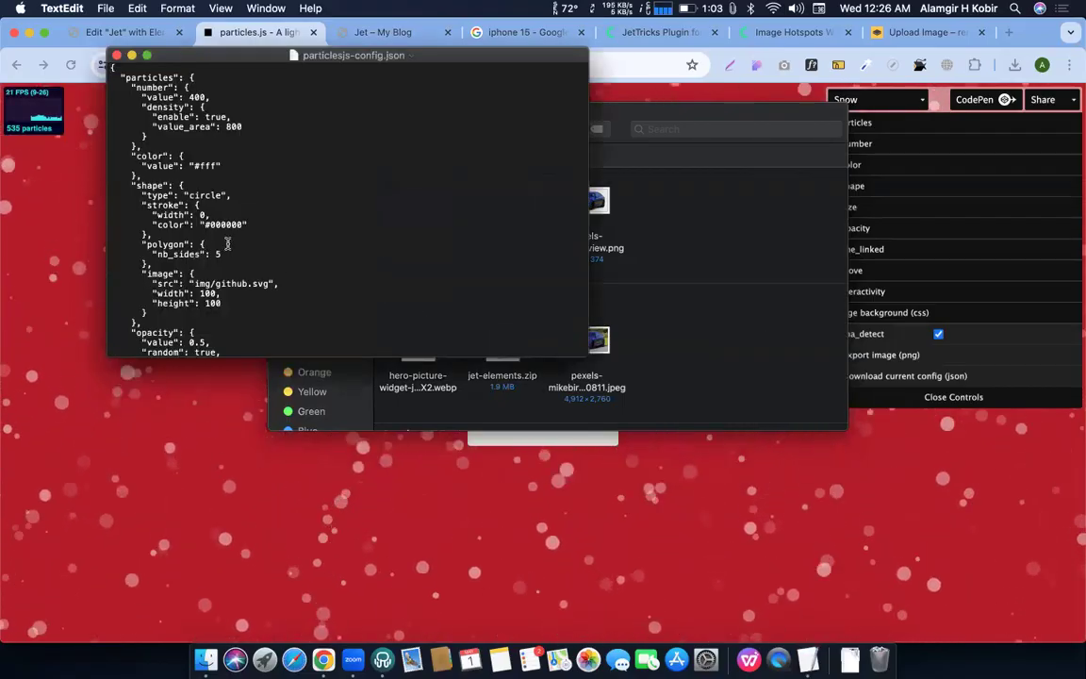
pyautogui.press('super+a')
pyautogui.press('super+w')
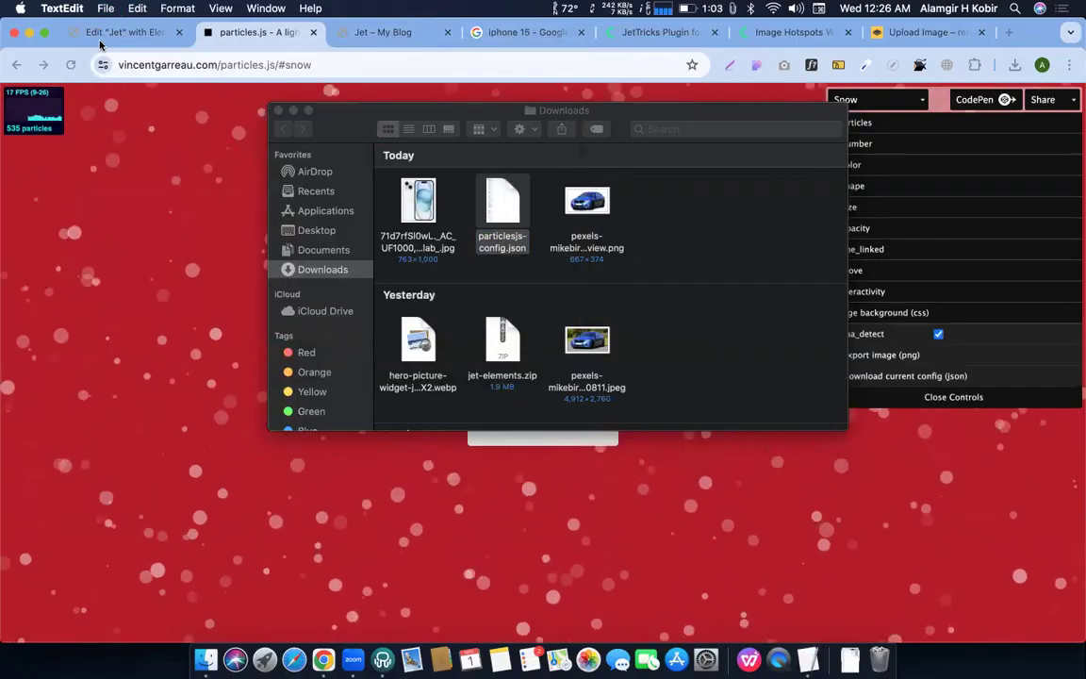
# Paste the copied snow particles JSON into the container's JetTricks Particles JSON field
pyautogui.click(100, 34)
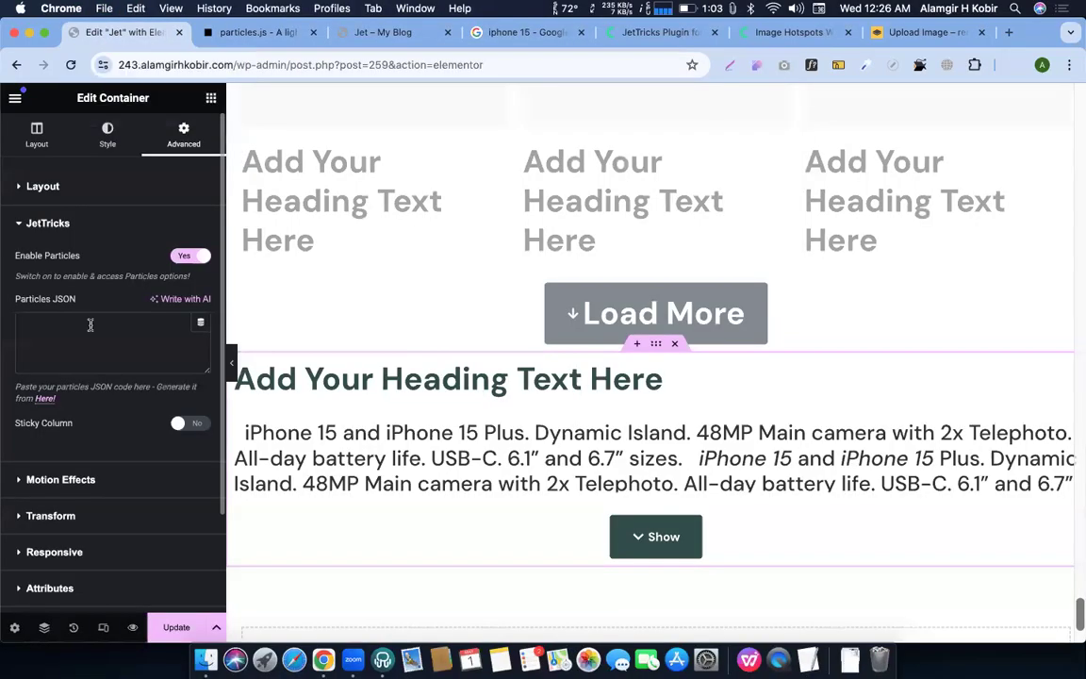
pyautogui.press('super+v')
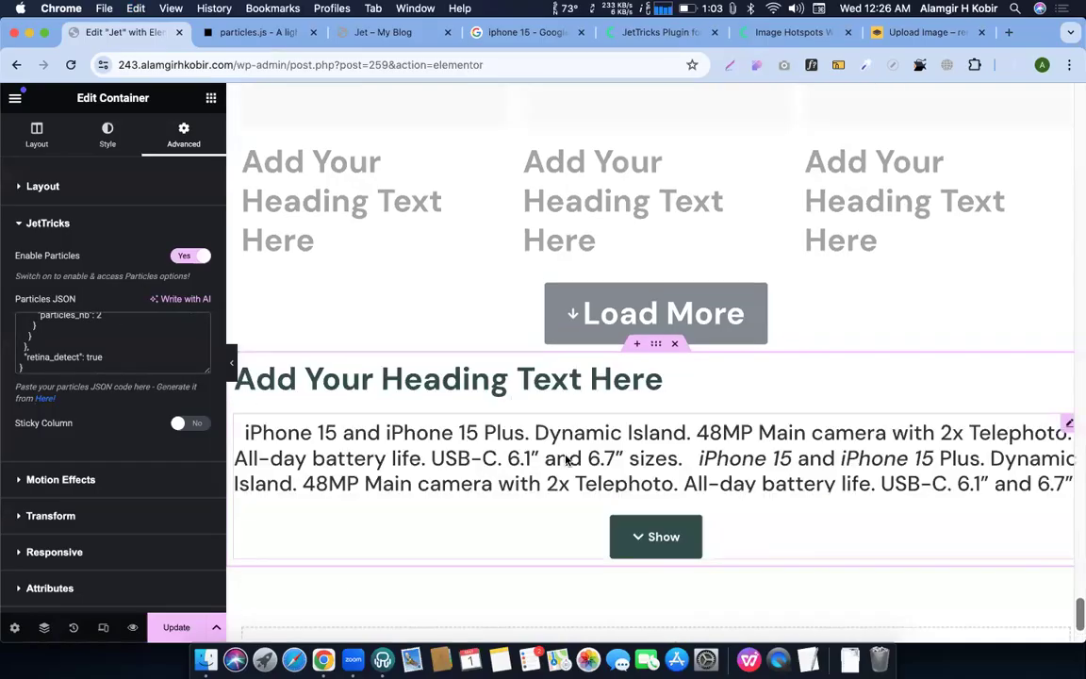
pyautogui.click(107, 181)
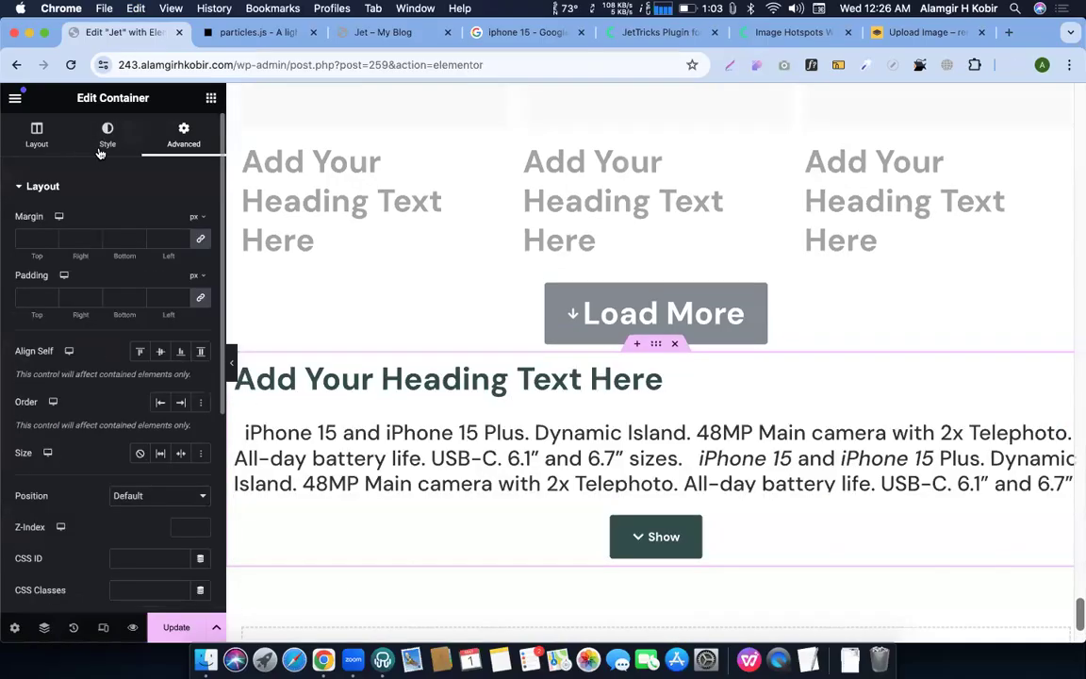
# Give the container a Classic background with the teal colour #17A58C
pyautogui.click(105, 144)
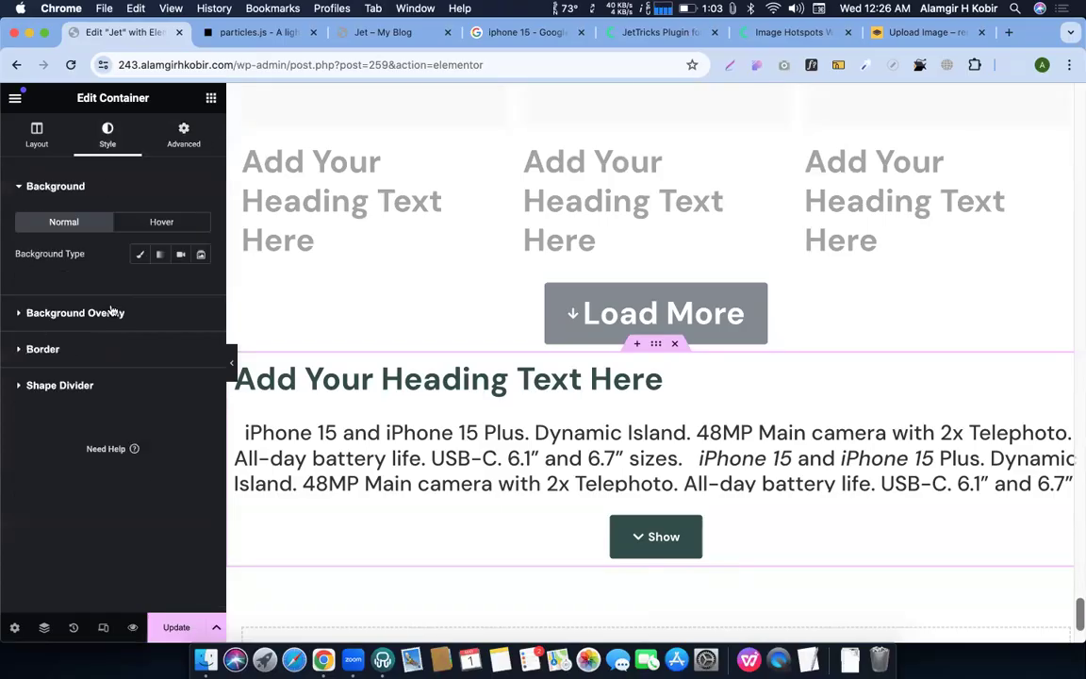
pyautogui.click(139, 255)
pyautogui.click(201, 284)
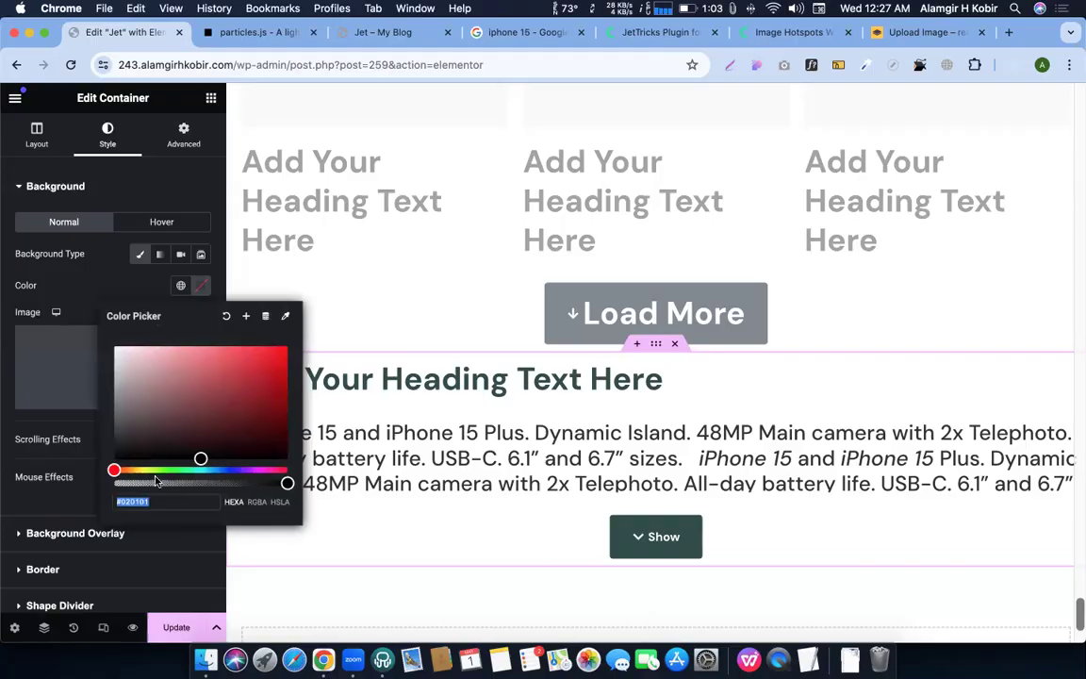
pyautogui.click(135, 469)
pyautogui.moveTo(201, 456); pyautogui.dragTo(263, 385)
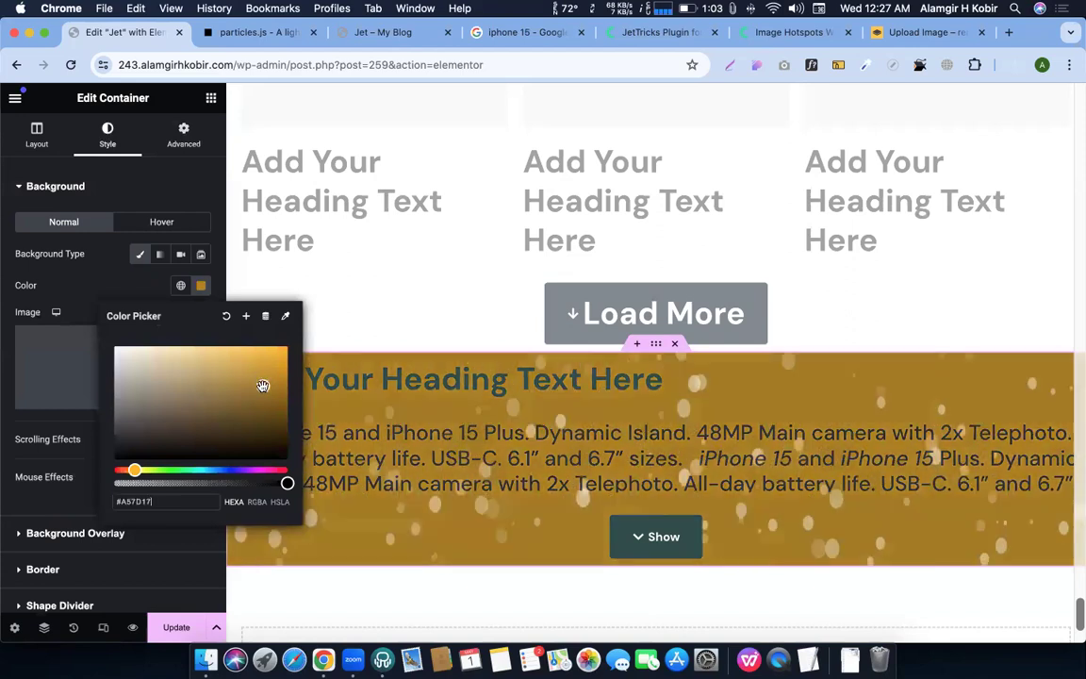
pyautogui.moveTo(134, 470); pyautogui.dragTo(199, 472)
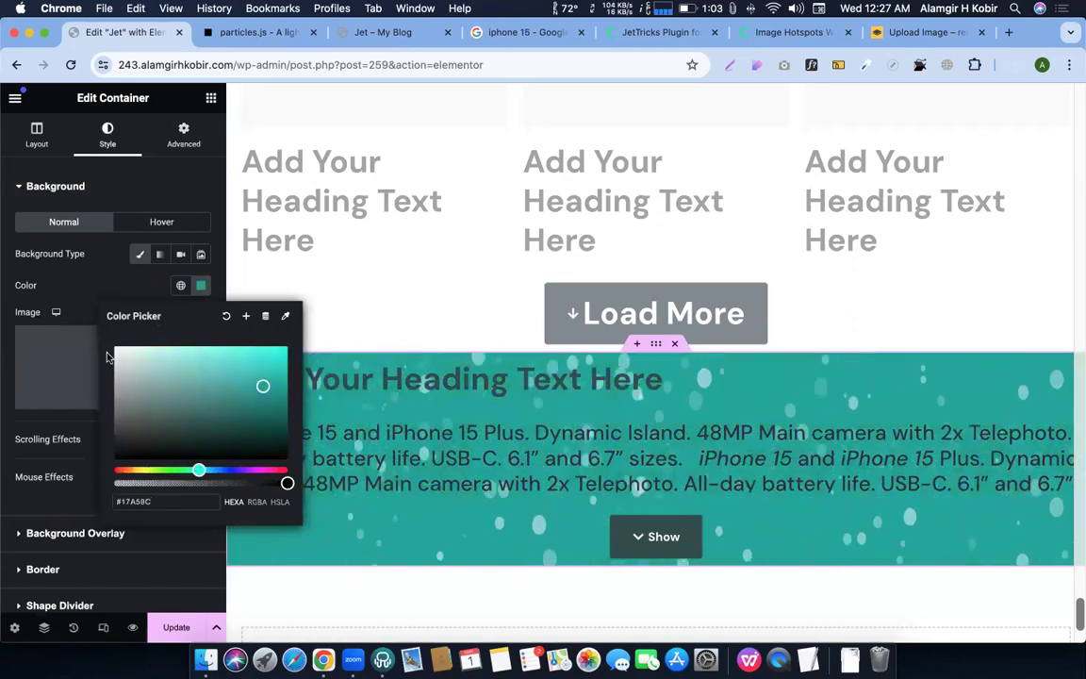
pyautogui.click(71, 297)
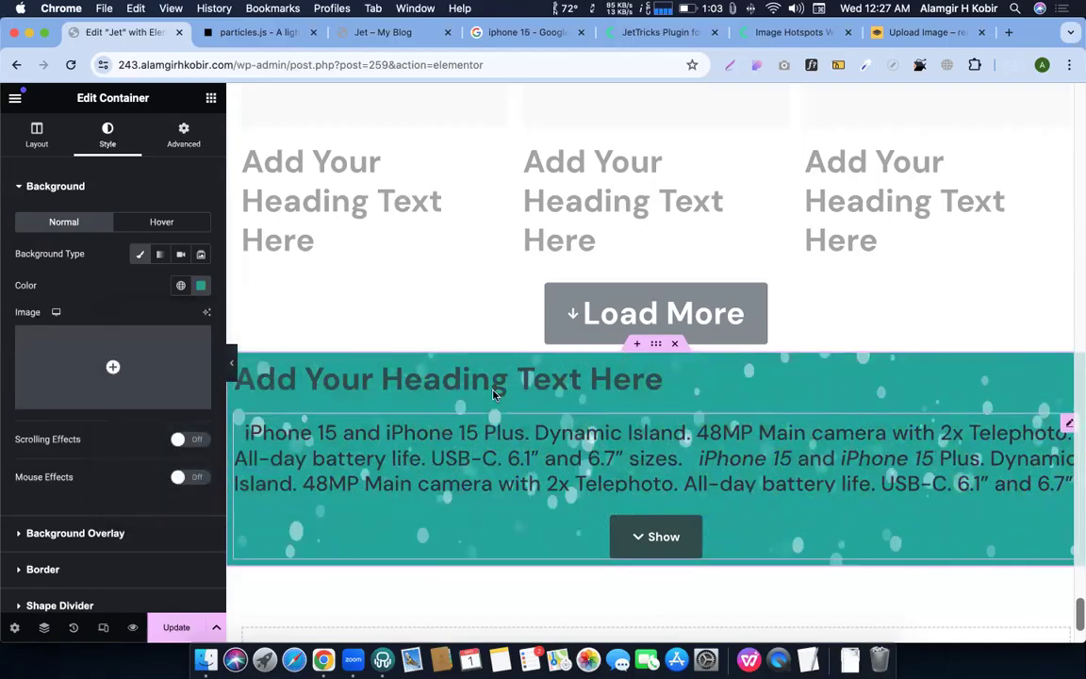
pyautogui.click(184, 135)
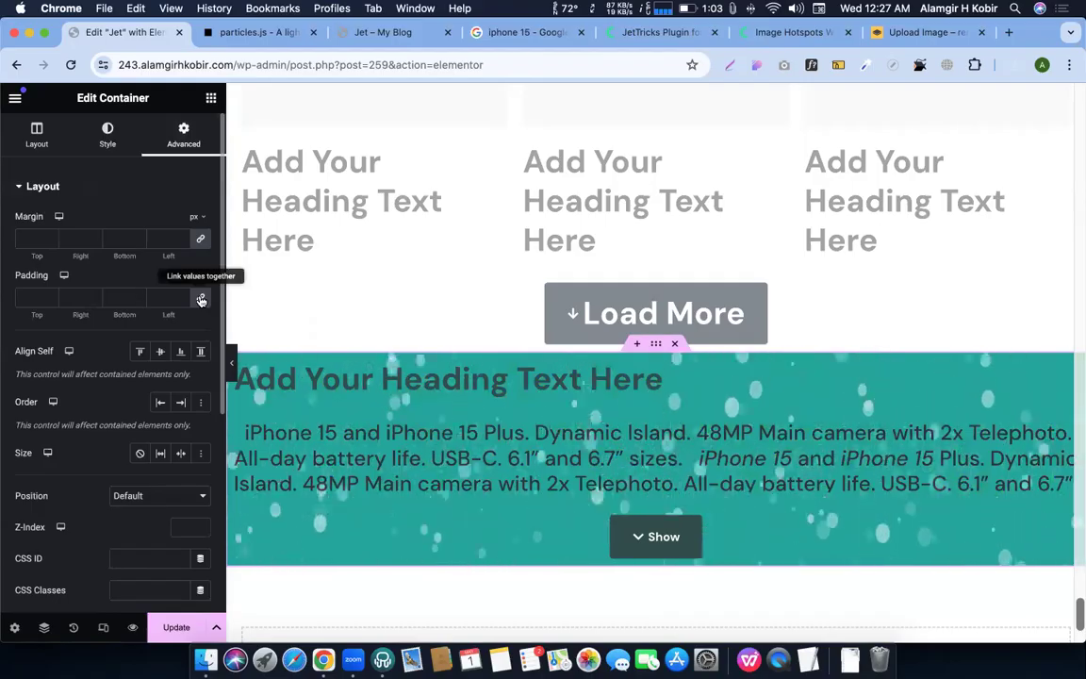
# Enter 200 in the linked Padding fields under Advanced > Layout and Update the page
pyautogui.click(34, 297)
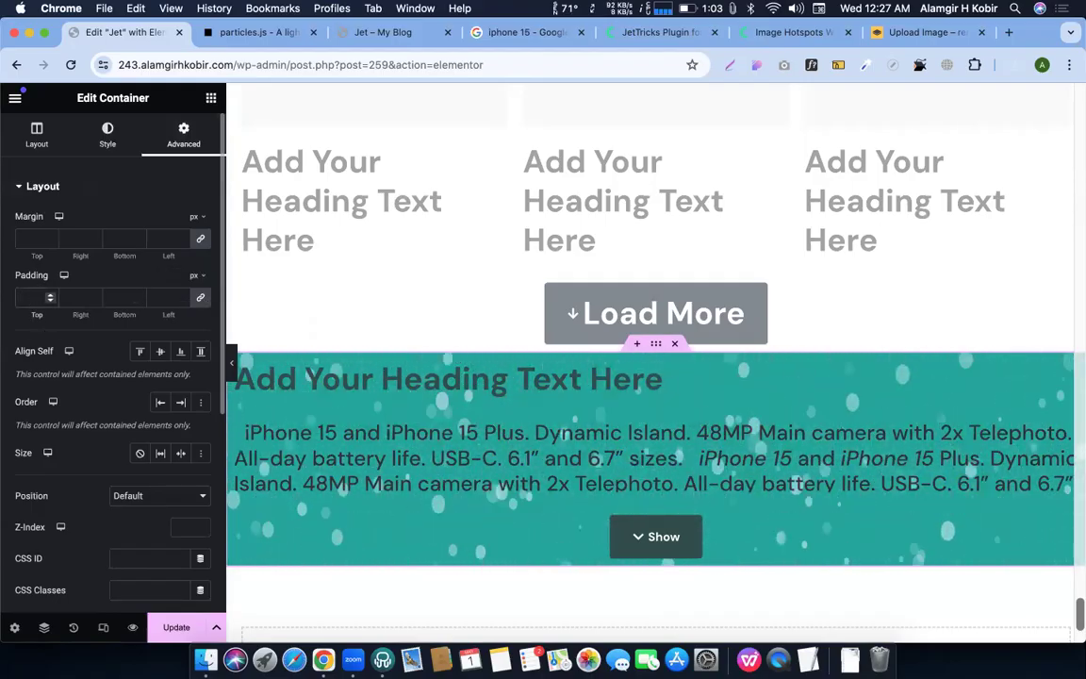
pyautogui.write('200')
pyautogui.scroll(-5, 340, 395)
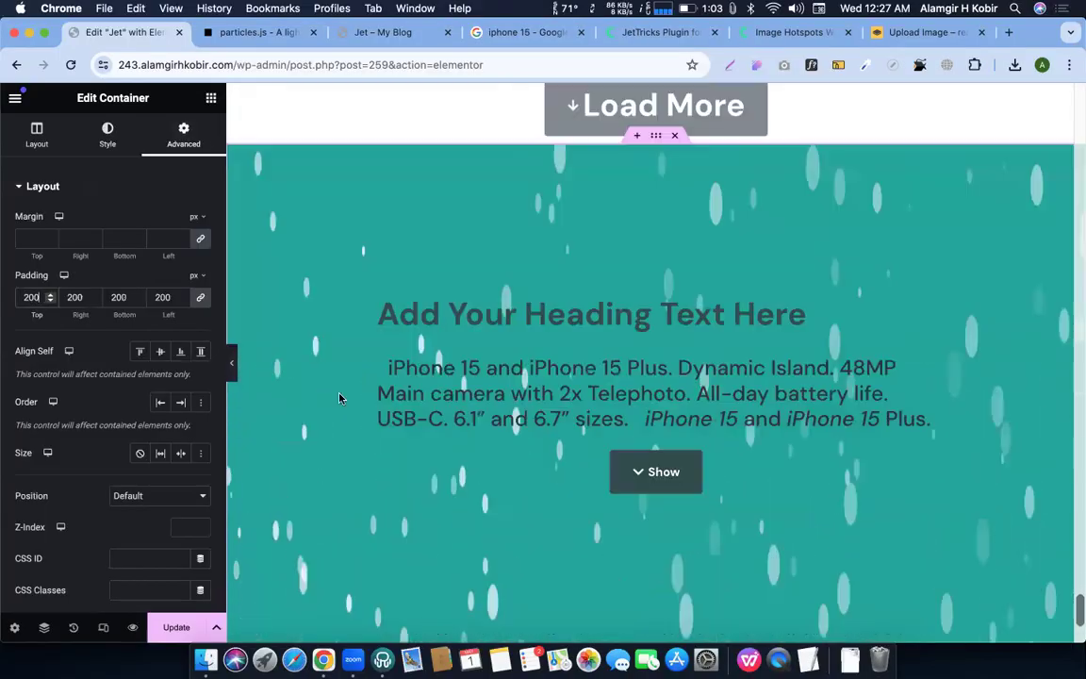
pyautogui.click(168, 632)
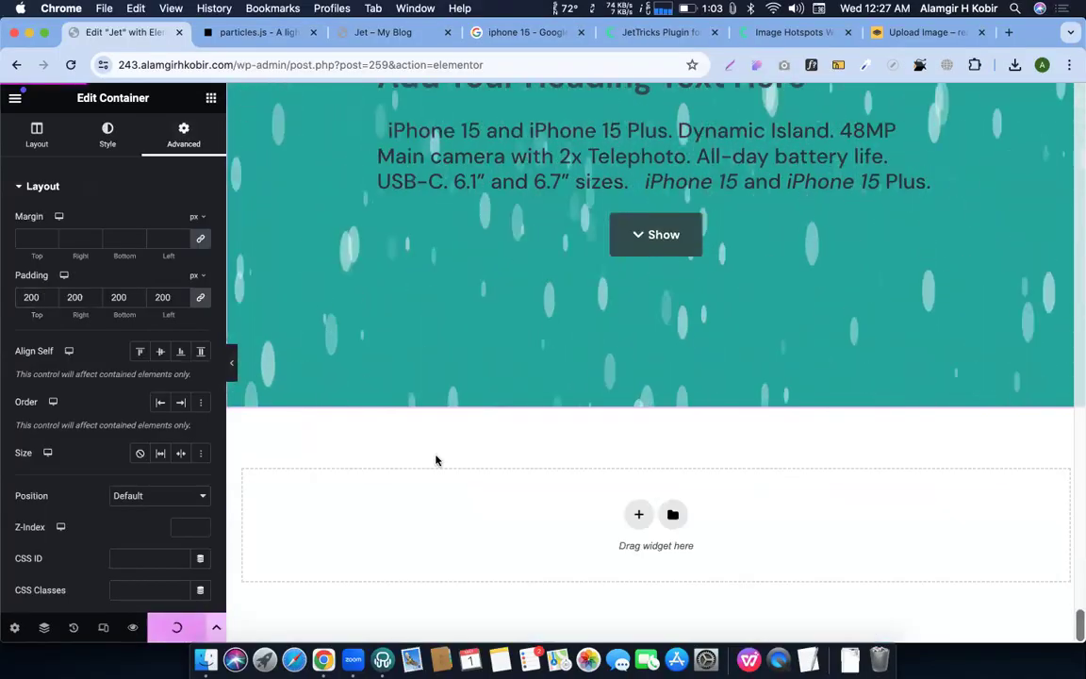
pyautogui.scroll(1, 437, 460)
pyautogui.scroll(3, 436, 460)
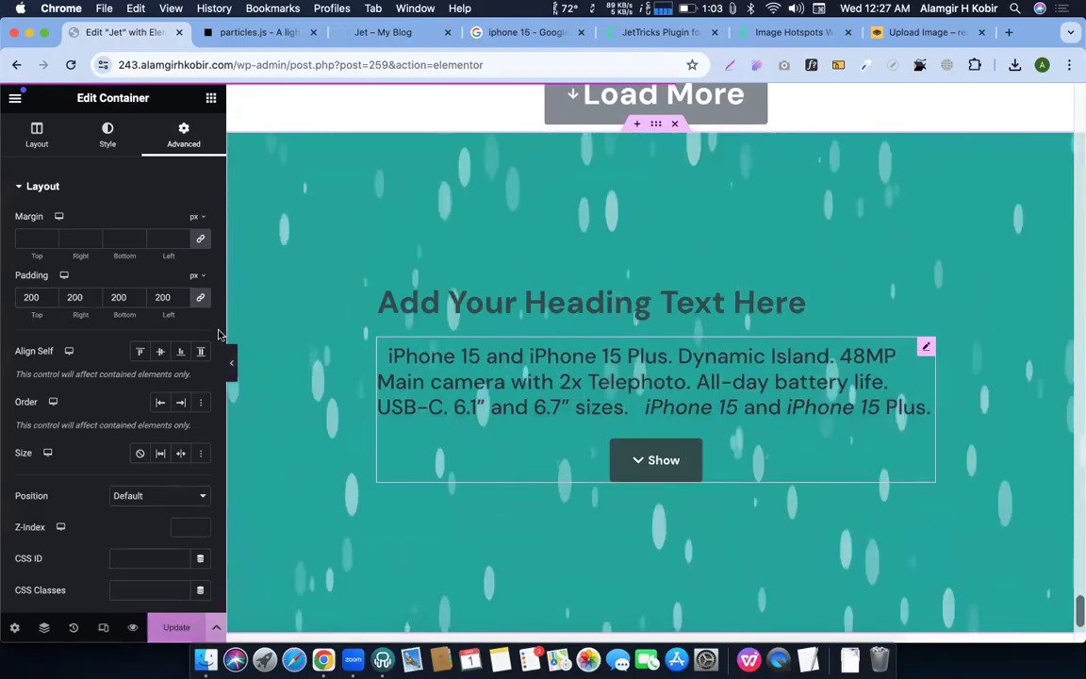
pyautogui.click(383, 34)
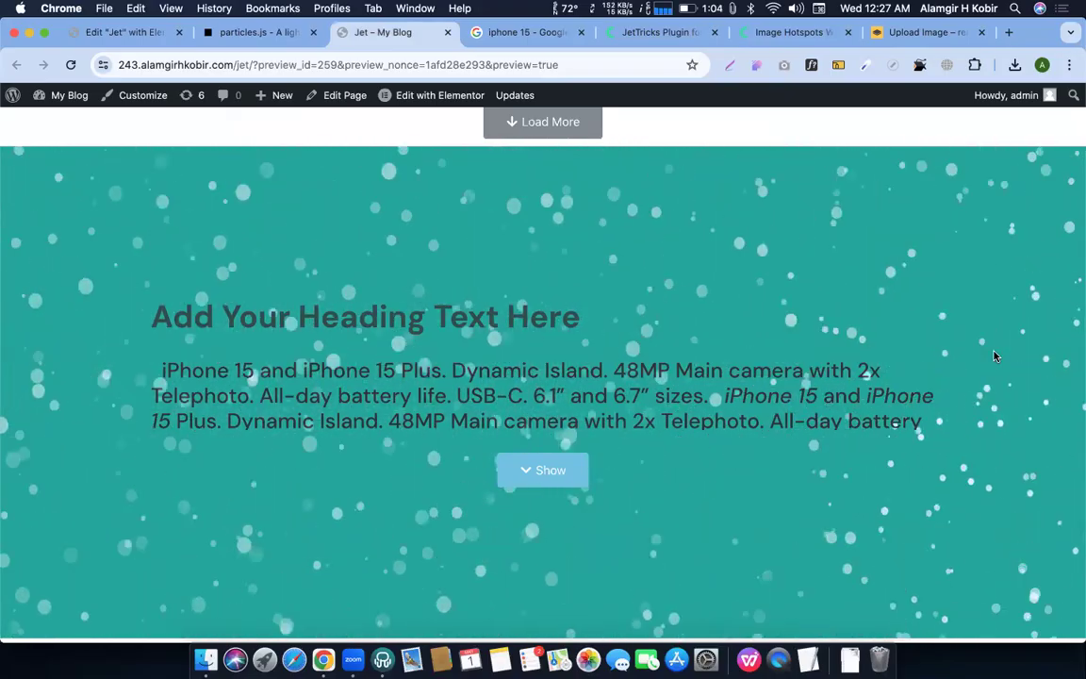
pyautogui.moveTo(134, 280); pyautogui.dragTo(924, 431)
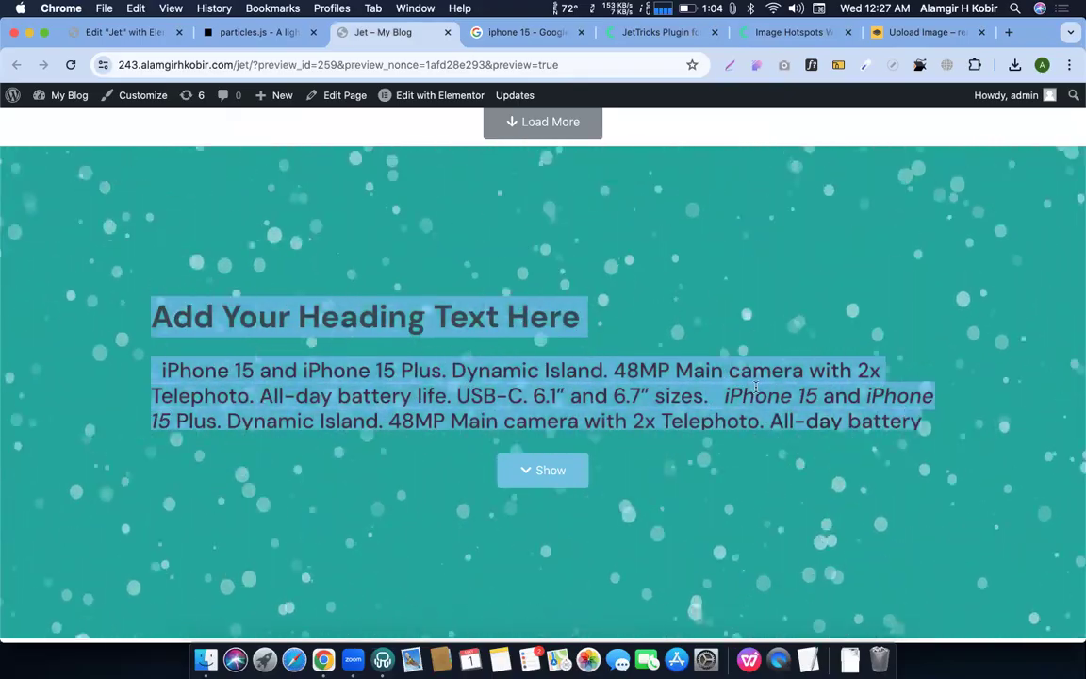
pyautogui.click(684, 233)
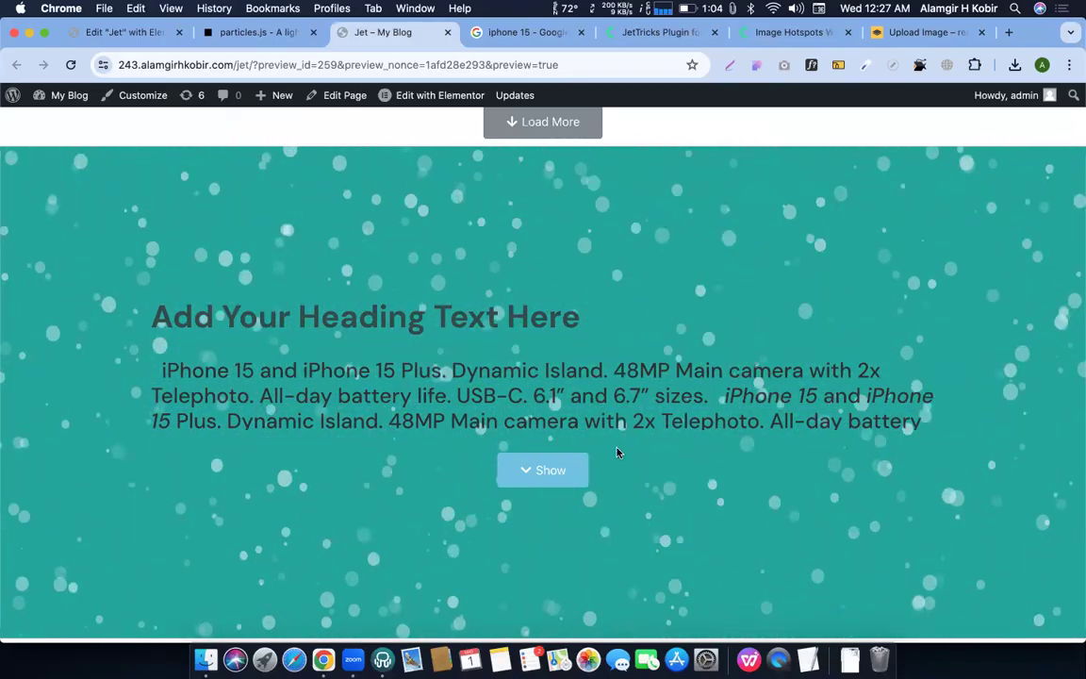
pyautogui.click(550, 469)
pyautogui.scroll(-5, 563, 451)
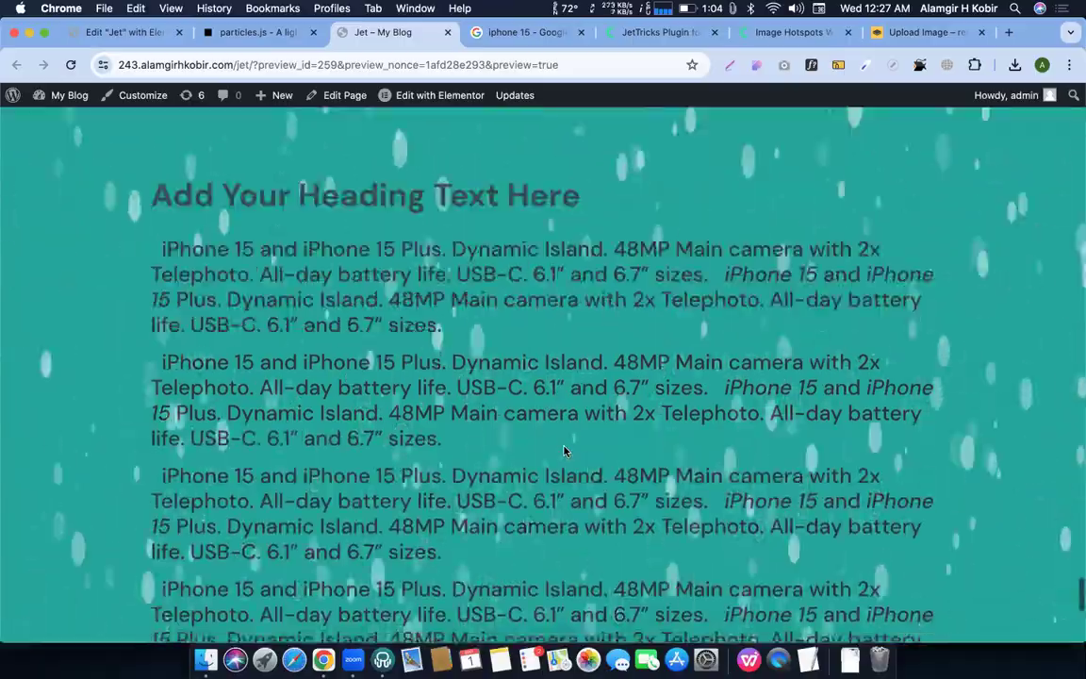
pyautogui.click(554, 474)
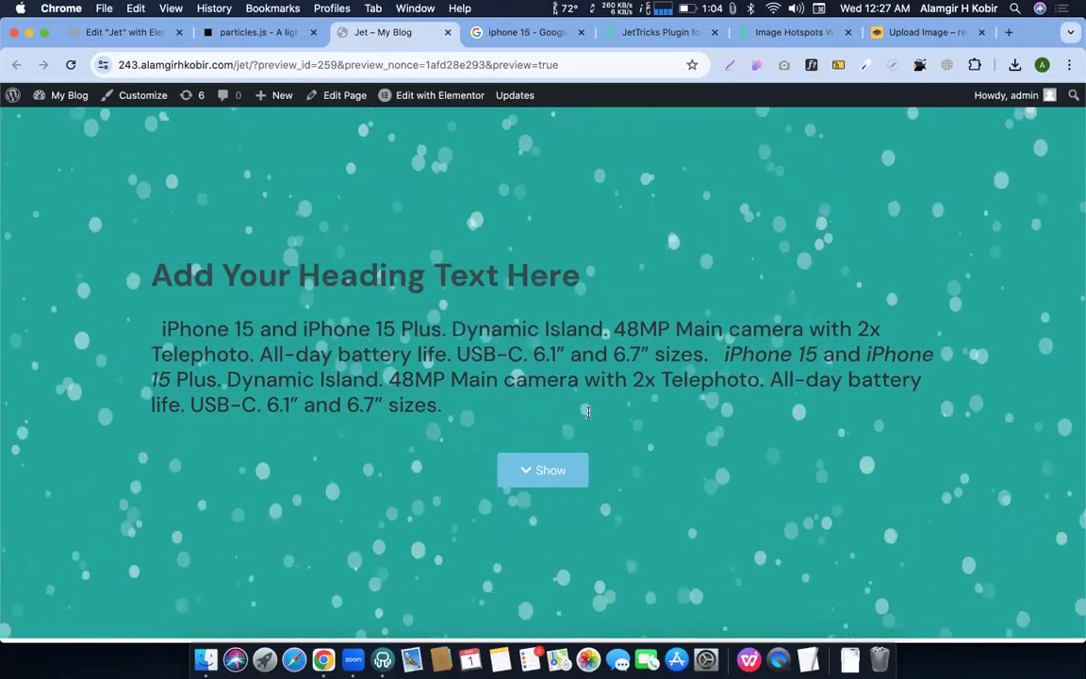
pyautogui.scroll(5, 551, 467)
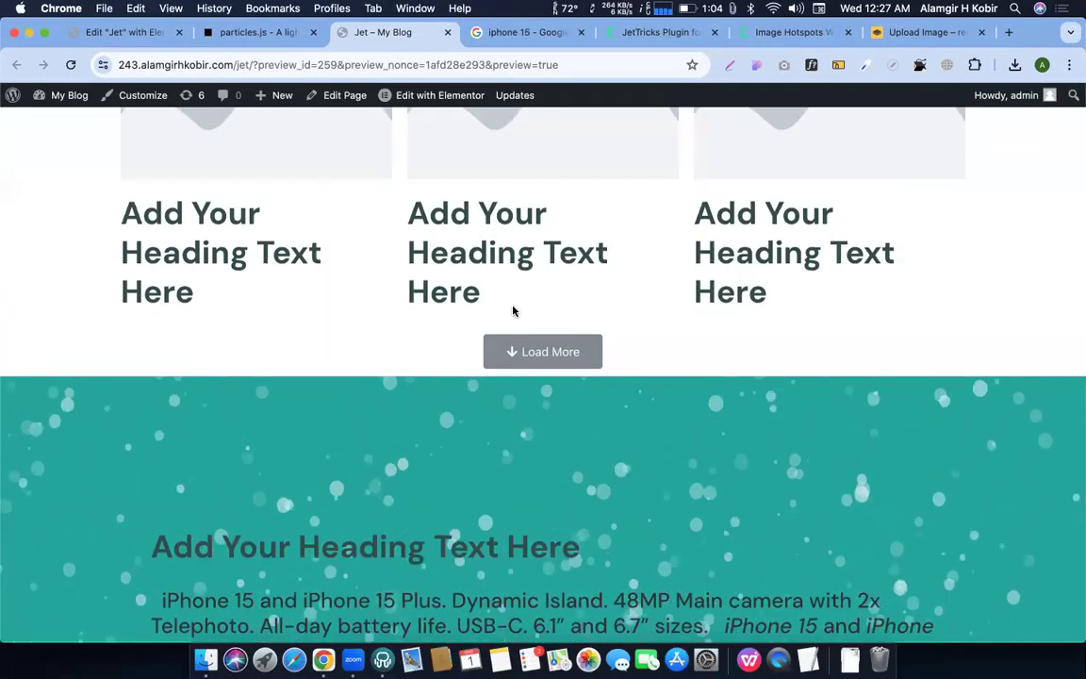
pyautogui.scroll(1, 476, 349)
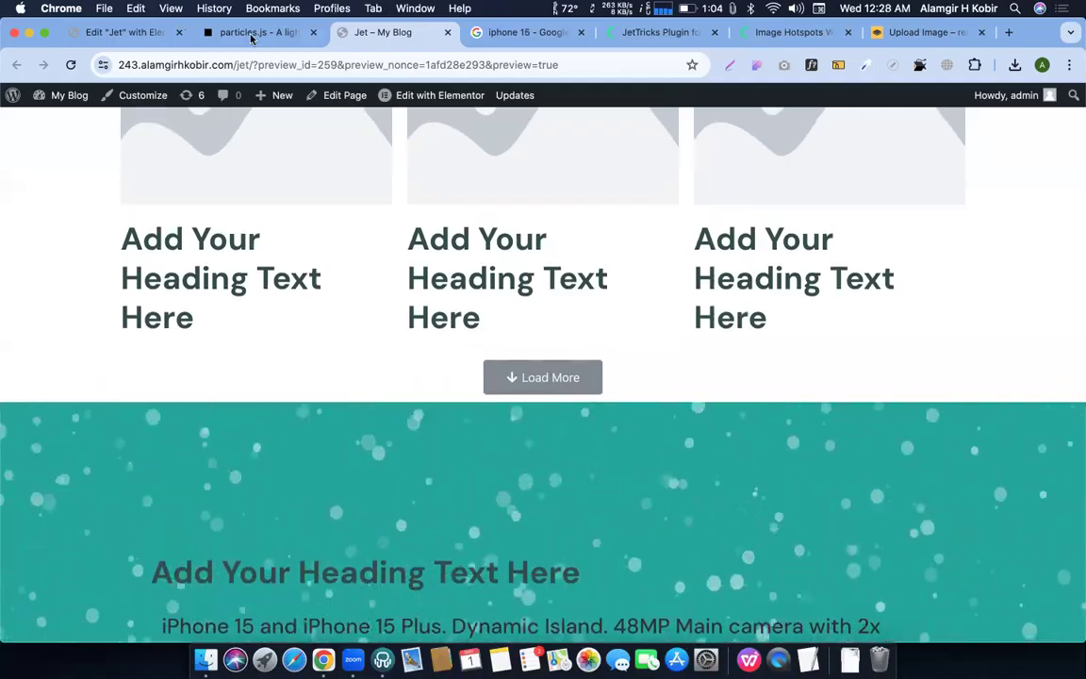
pyautogui.click(117, 32)
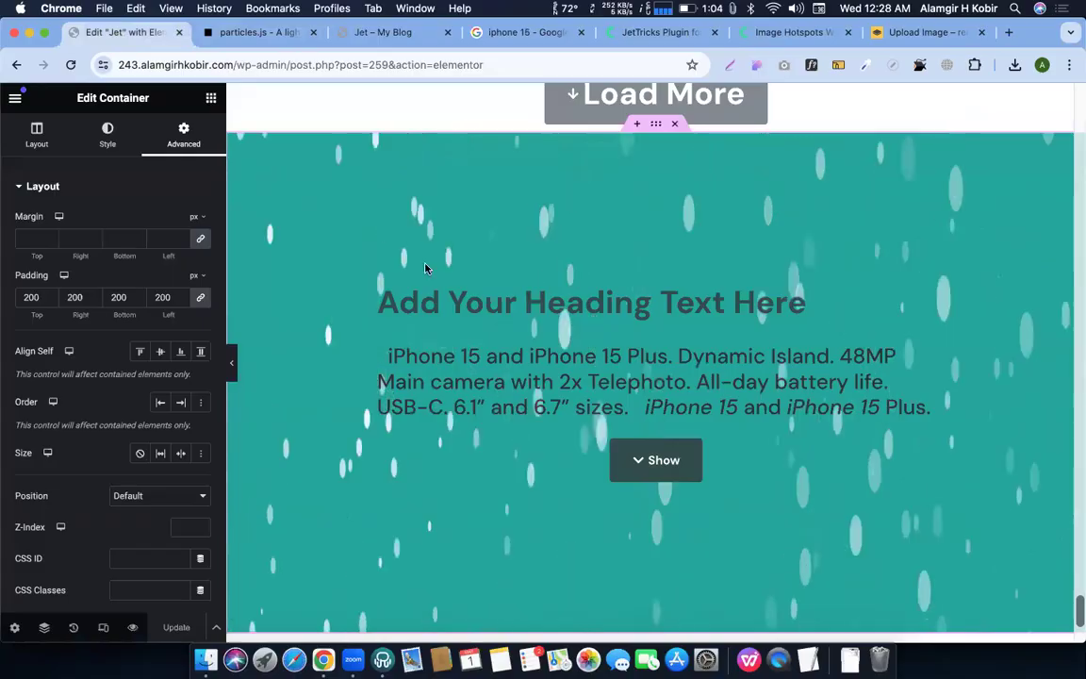